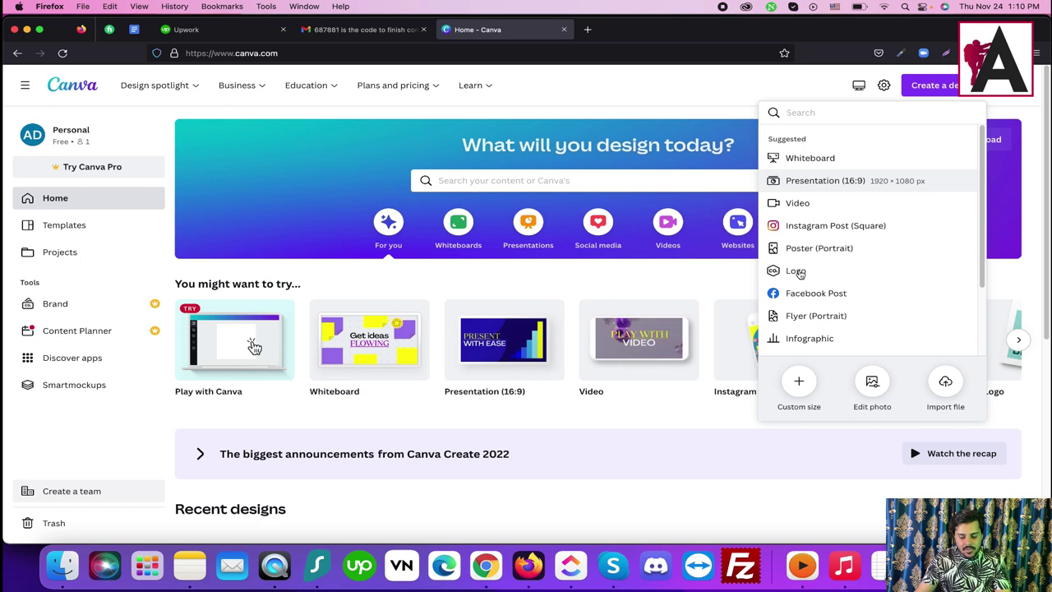
Choose Custom size under Create a design, then go to the Templates gallery
click(800, 382)
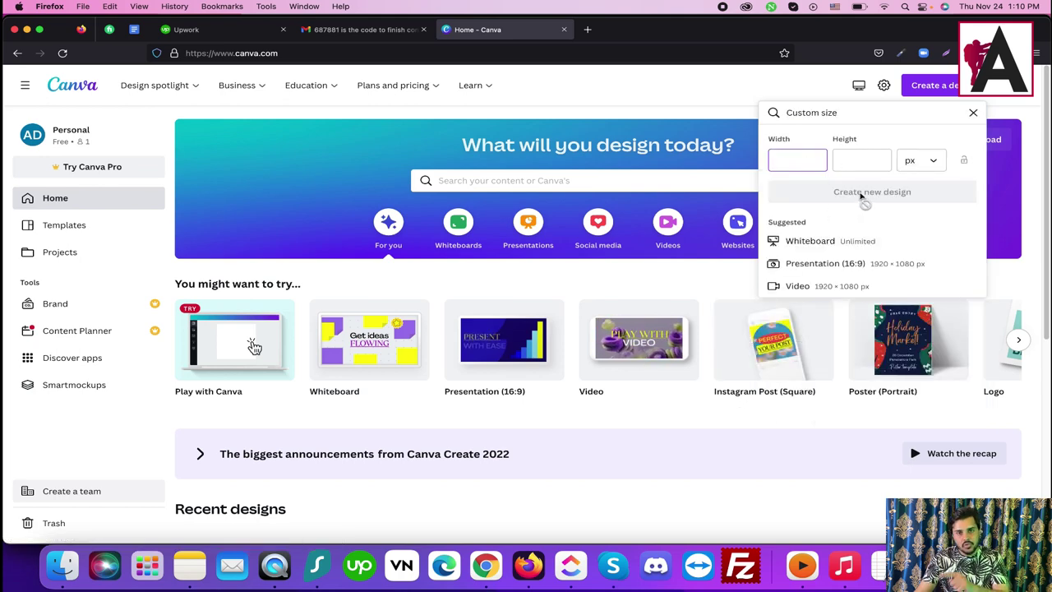
click(56, 227)
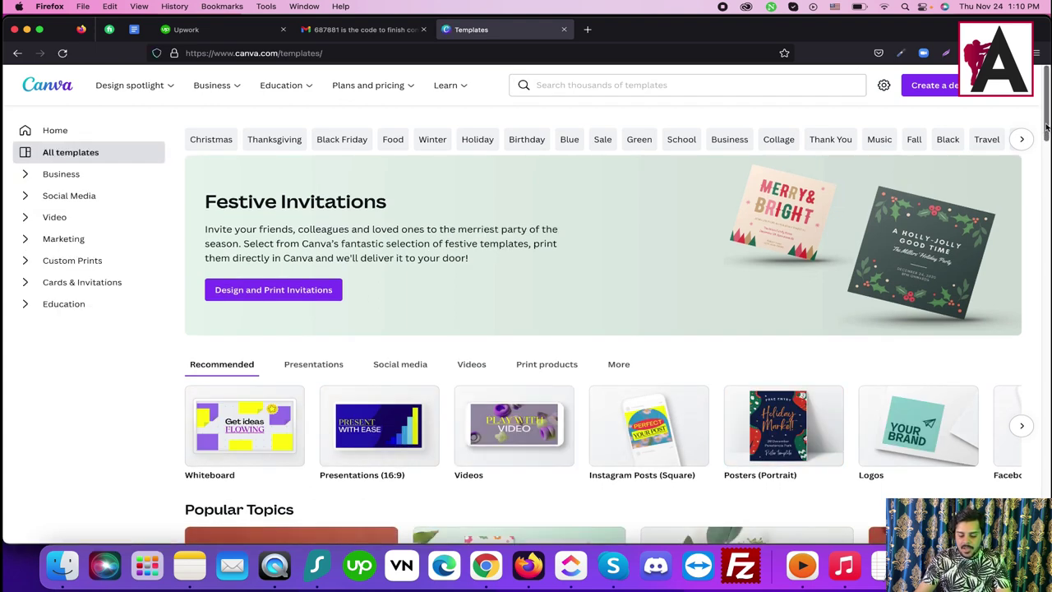
Open the Spring collection and pick the Simple Brown Daily Quote Facebook Post template
drag(1046, 126, 1044, 181)
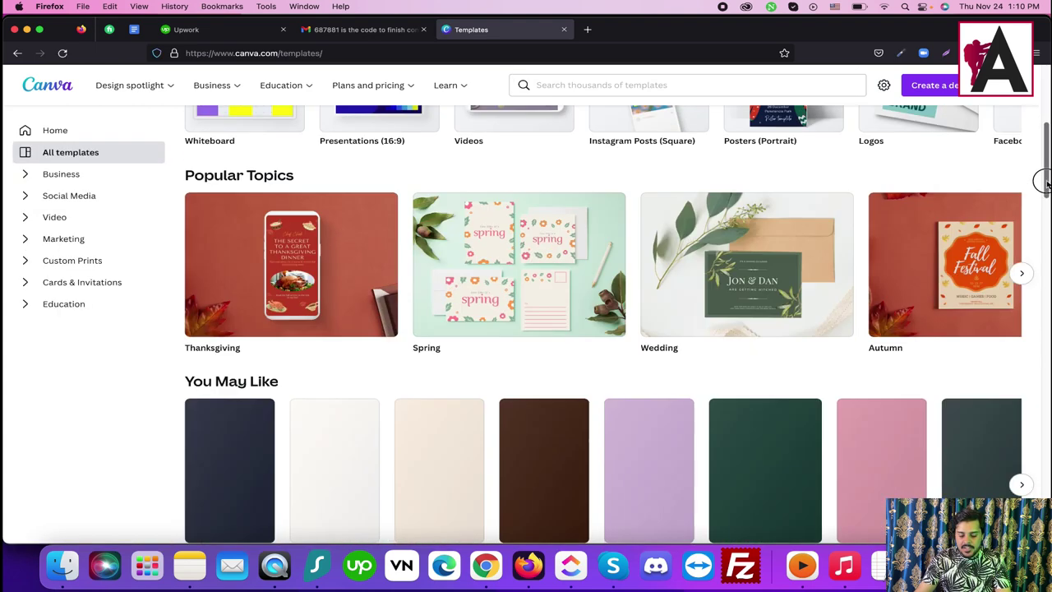
click(533, 267)
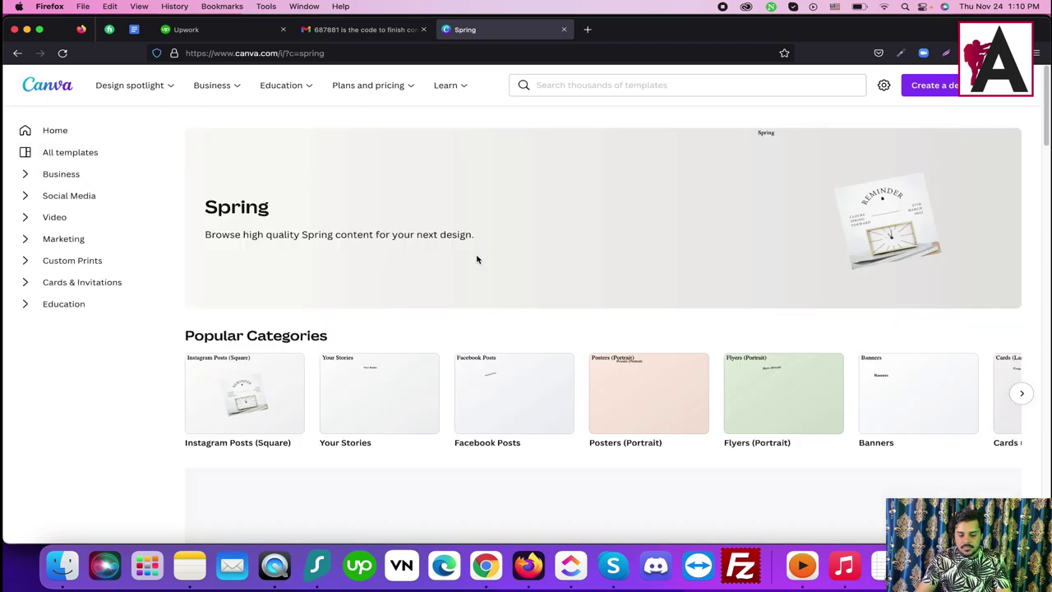
drag(1048, 115, 1048, 152)
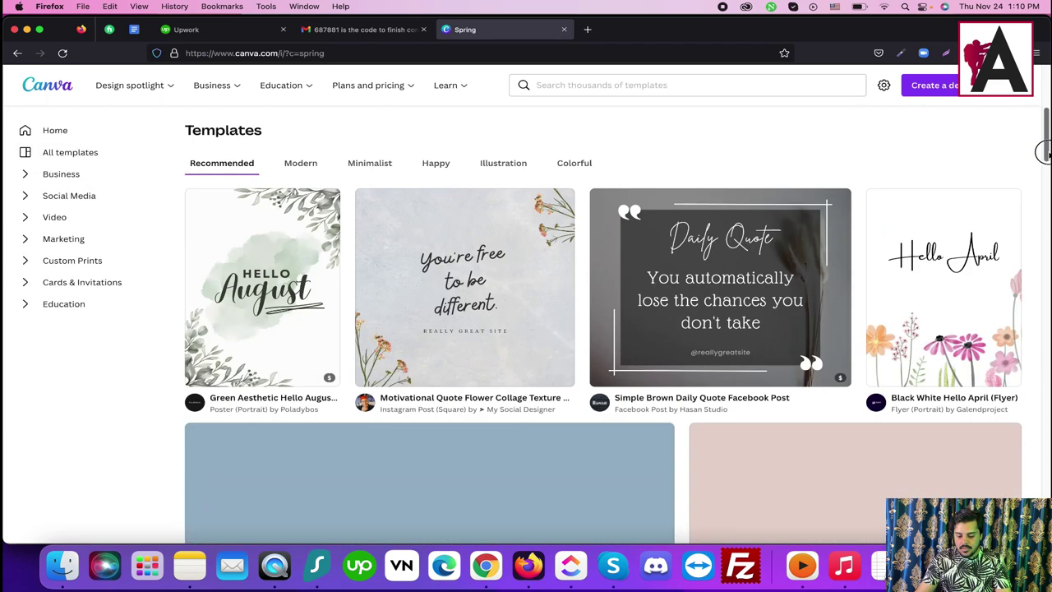
click(677, 251)
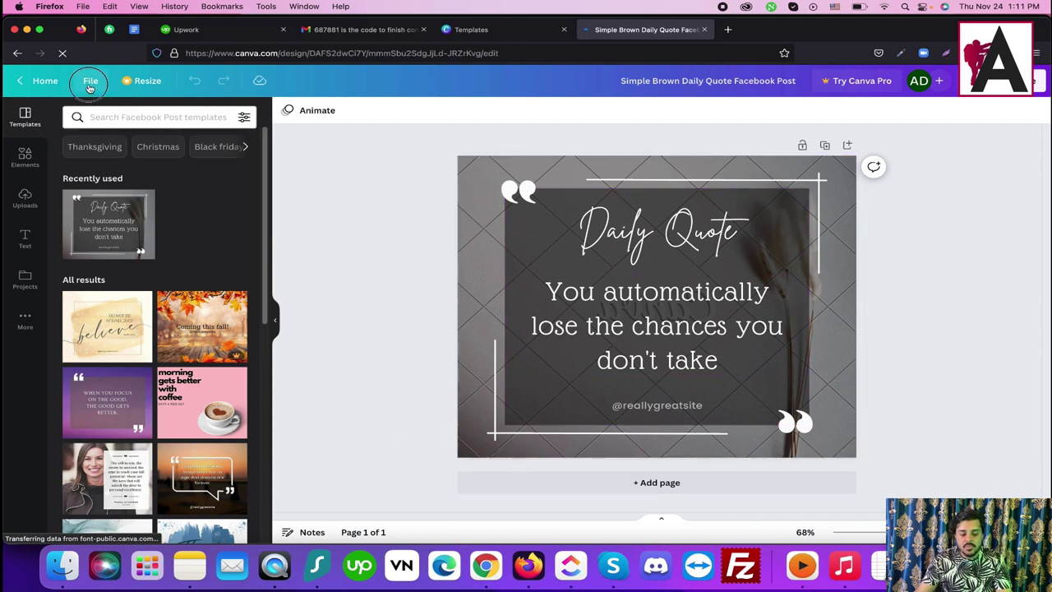
Turn on rulers and guides, then bring up Find and replace text from the File menu
click(89, 86)
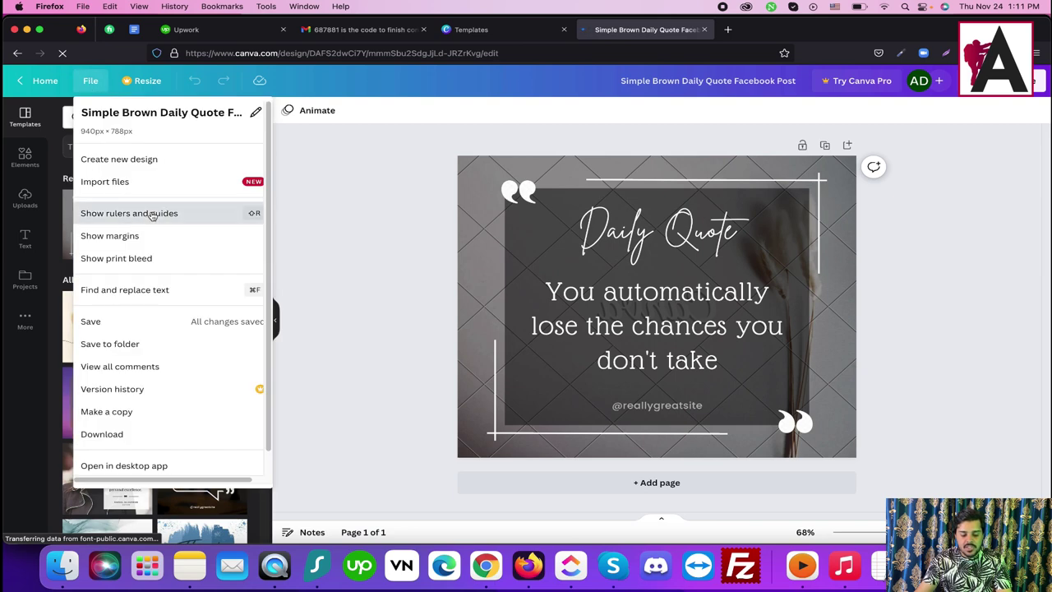
click(158, 215)
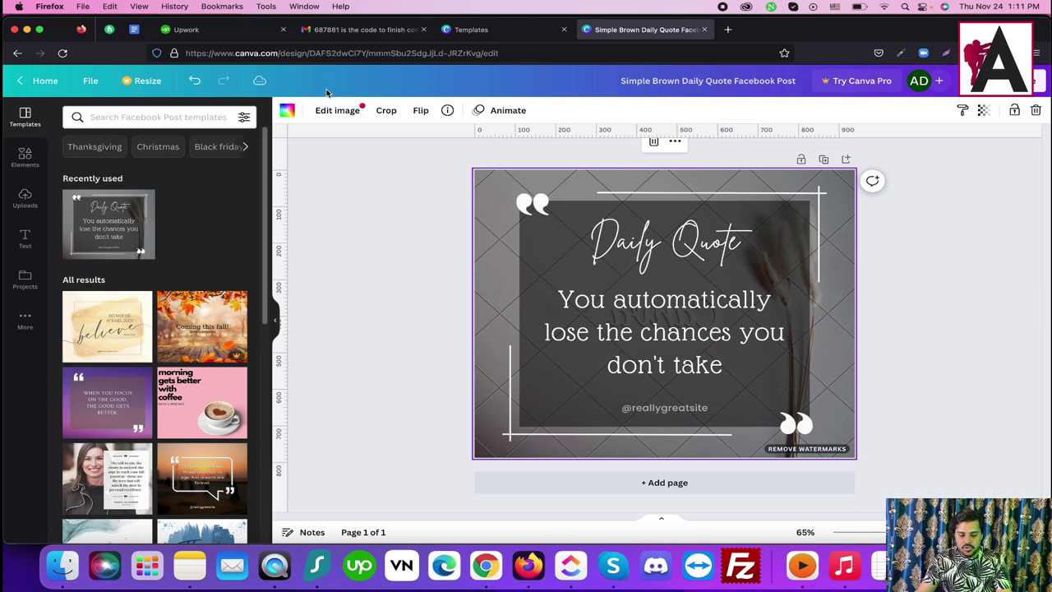
click(92, 82)
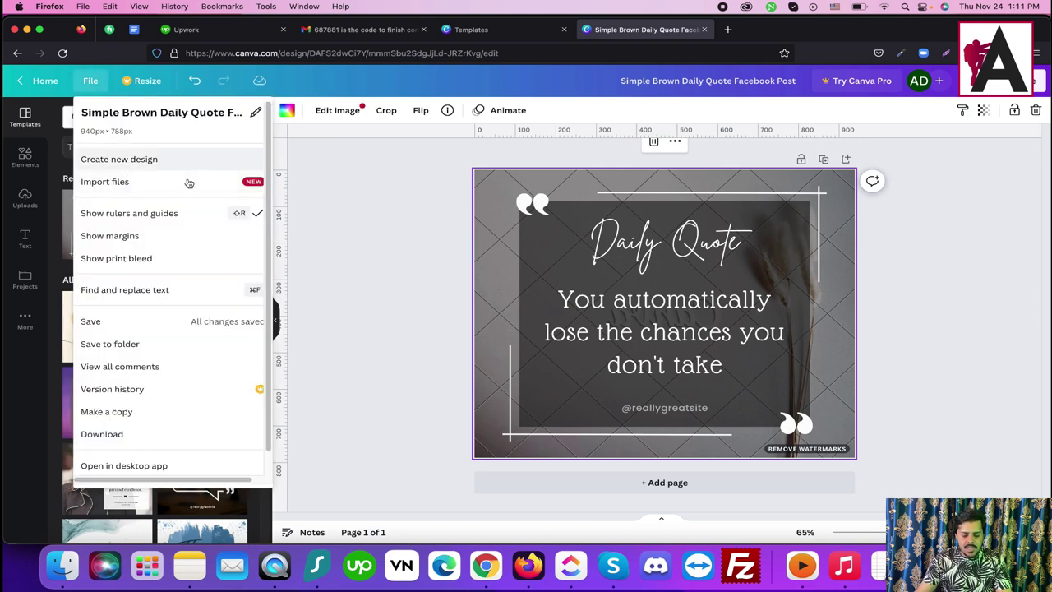
click(153, 297)
Find 'daily' and replace it with the creator's name, then close the panel
click(866, 171)
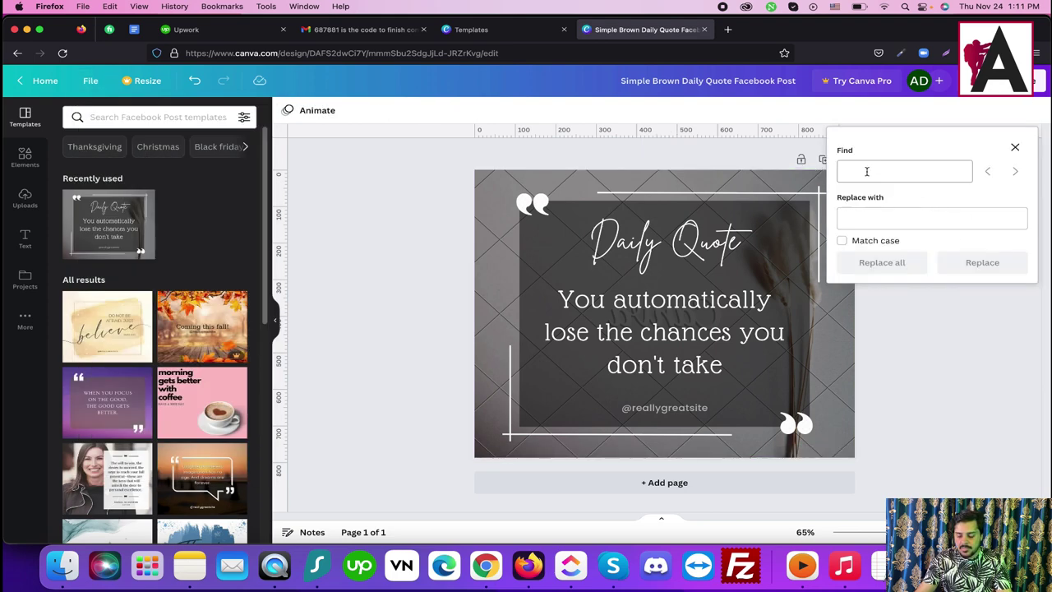
text(daily)
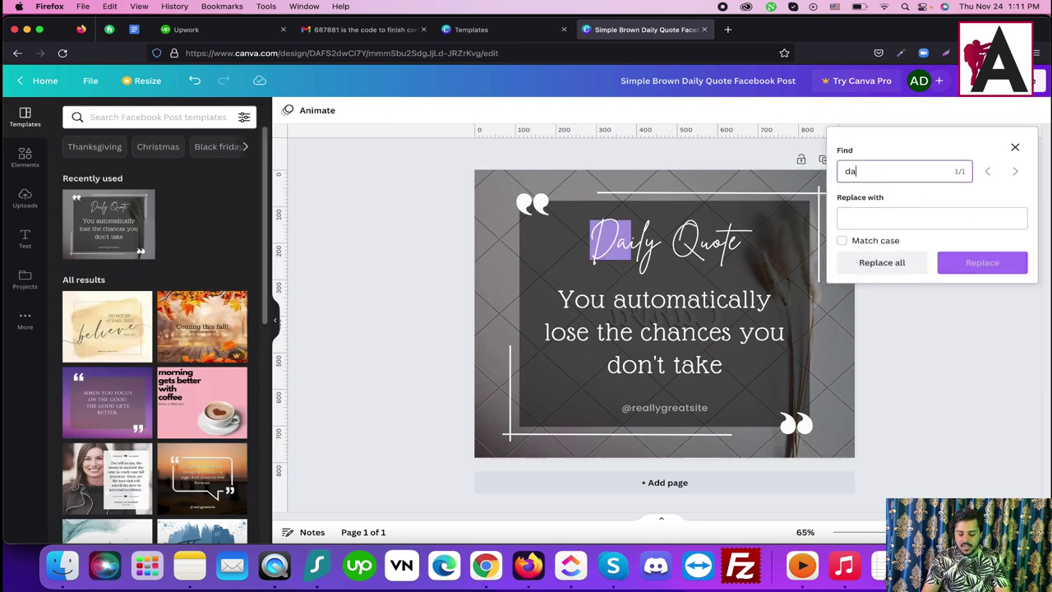
click(890, 218)
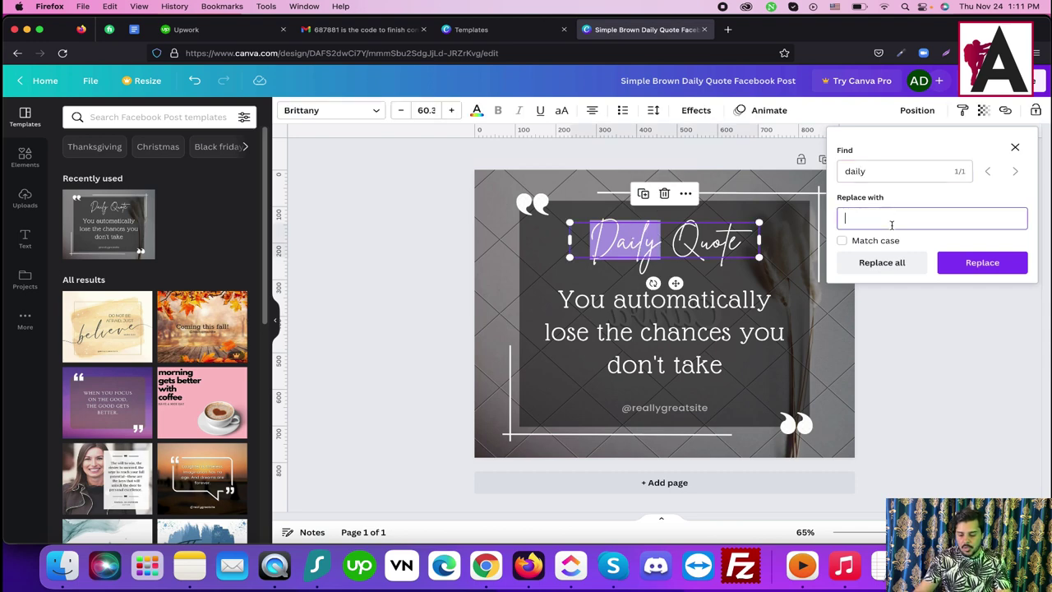
click(983, 263)
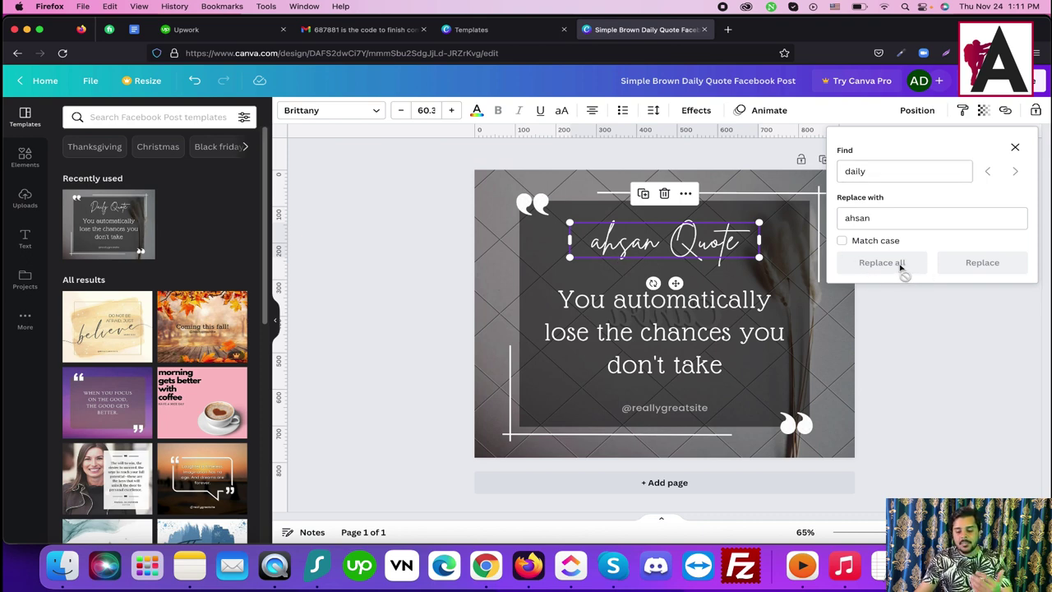
click(1016, 147)
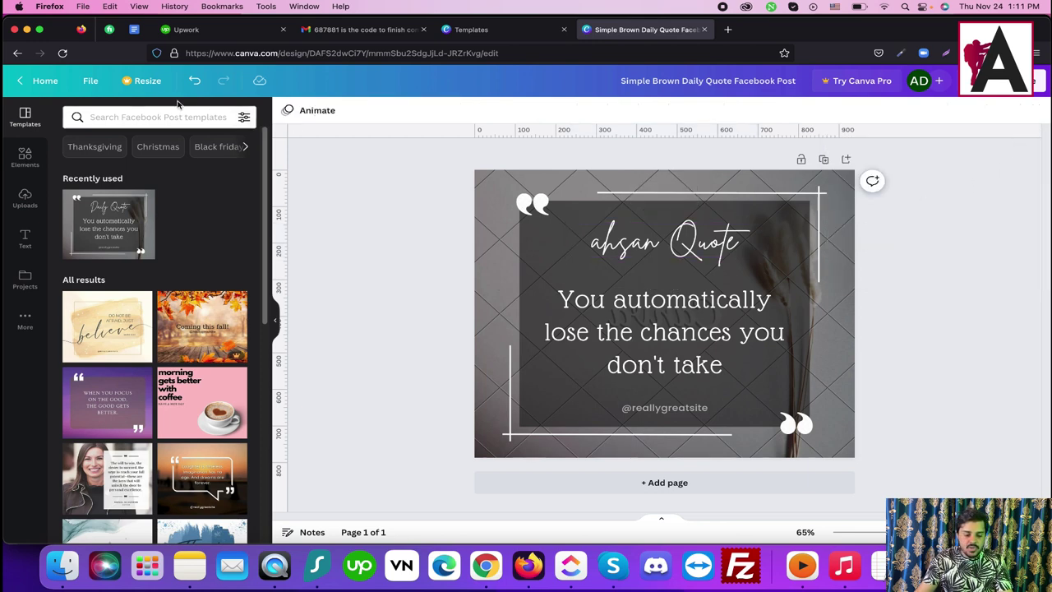
click(89, 80)
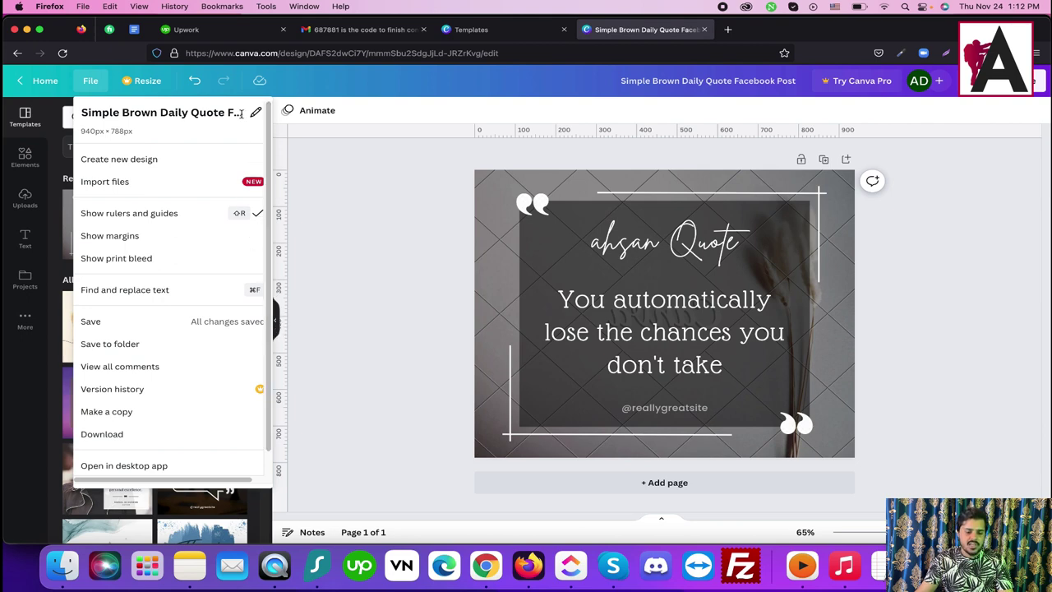
Dismiss the File menu, then undo and redo the heading's name change
click(335, 85)
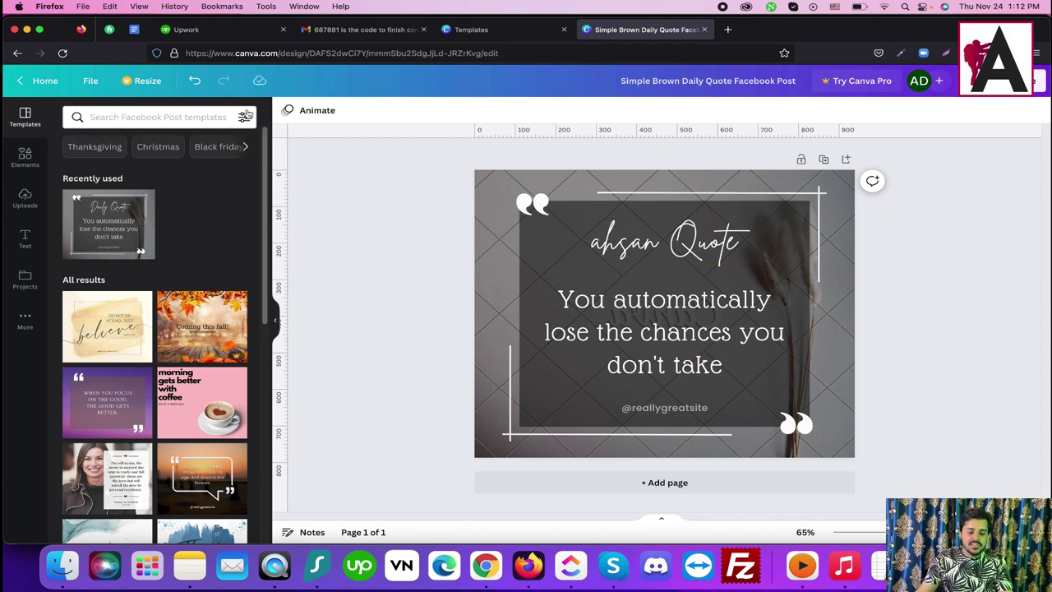
click(197, 82)
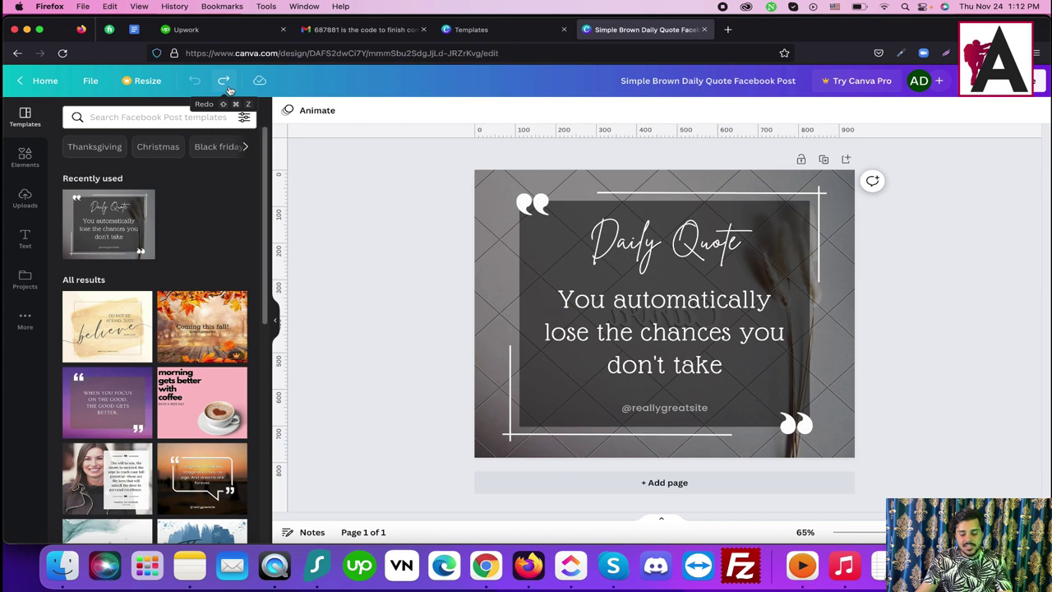
click(223, 81)
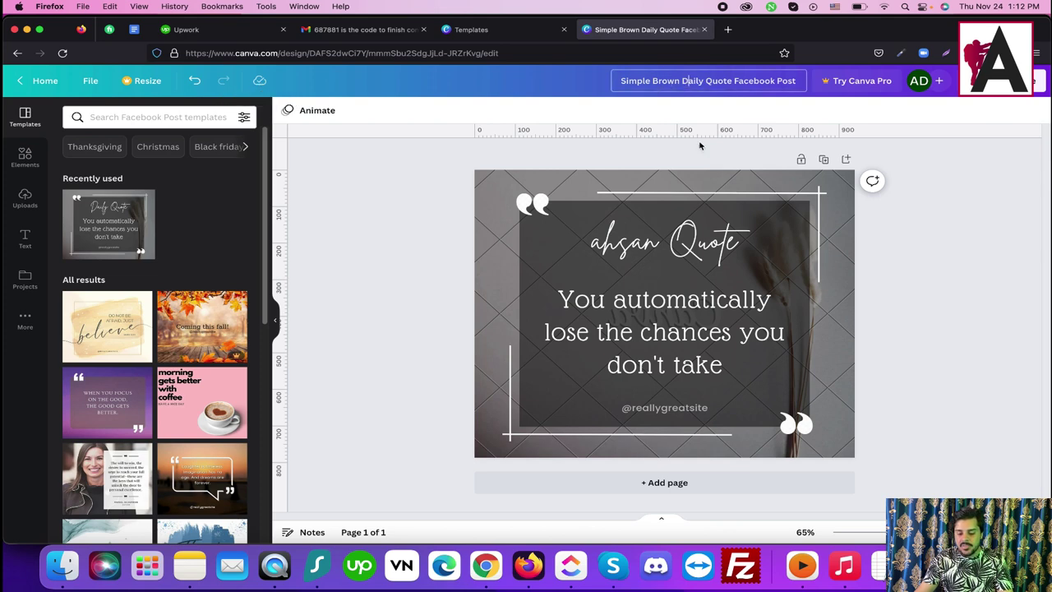
Rename the design to 'quotes facebook' and briefly check the Share options
click(719, 76)
text(quotes faceb)
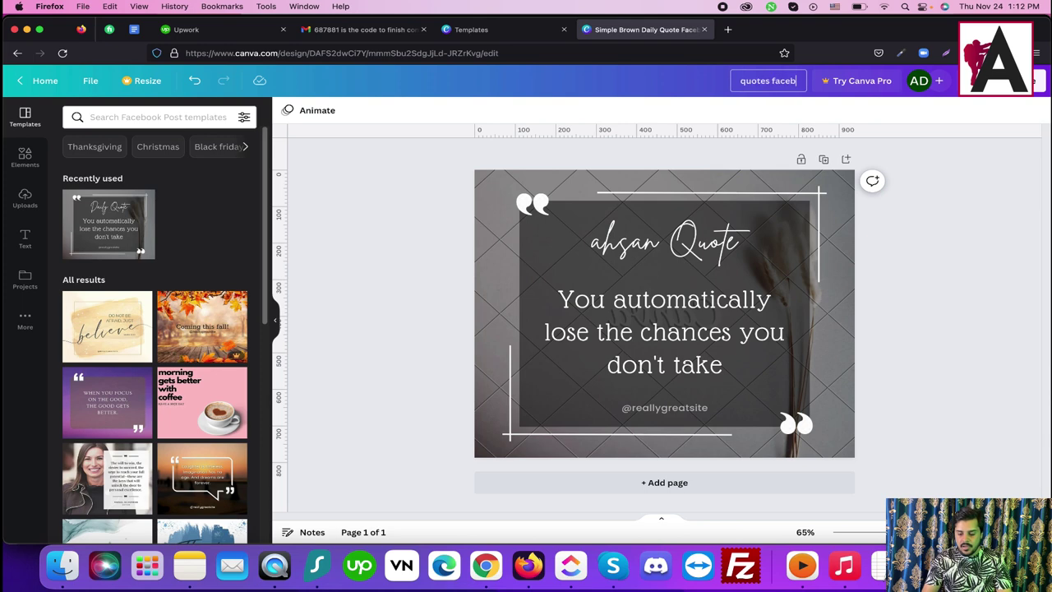
text(ook)
key(Return)
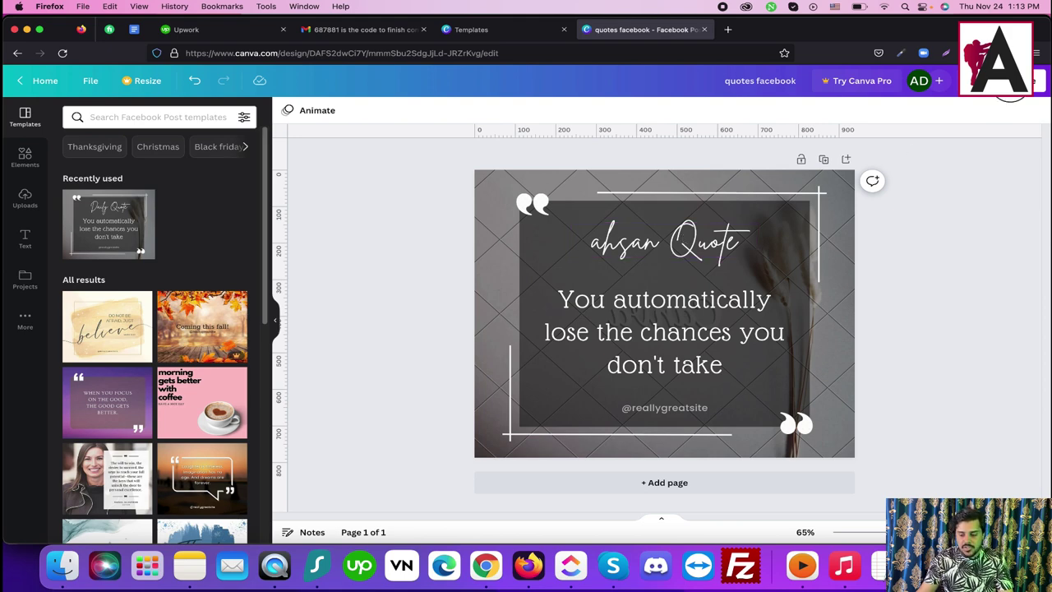
click(1020, 81)
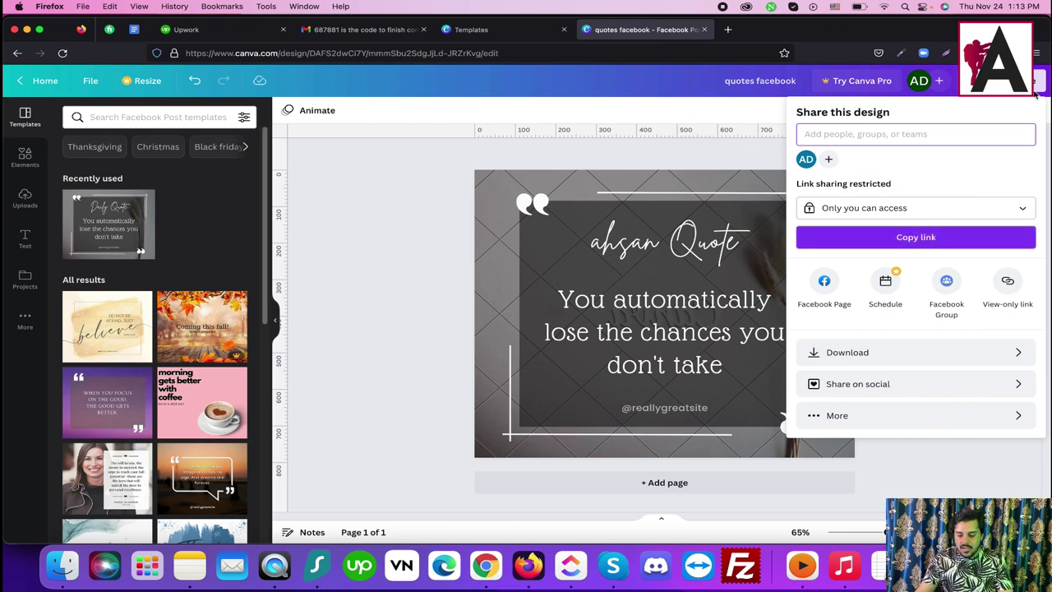
key(Escape)
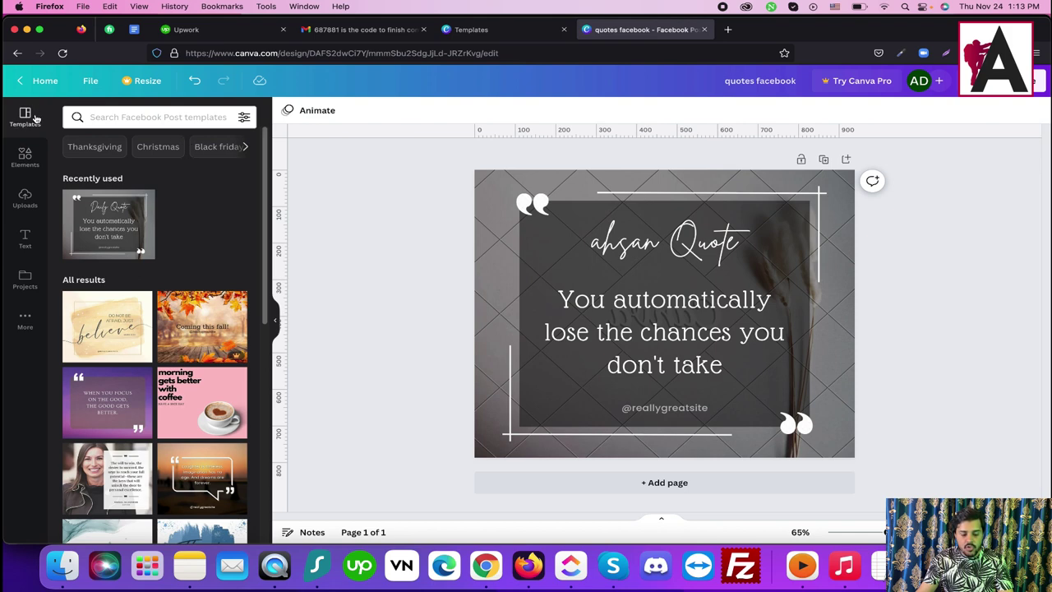
Search templates for 'sun' and apply the Good Morning sunset template
scroll(237, 343, down, 10)
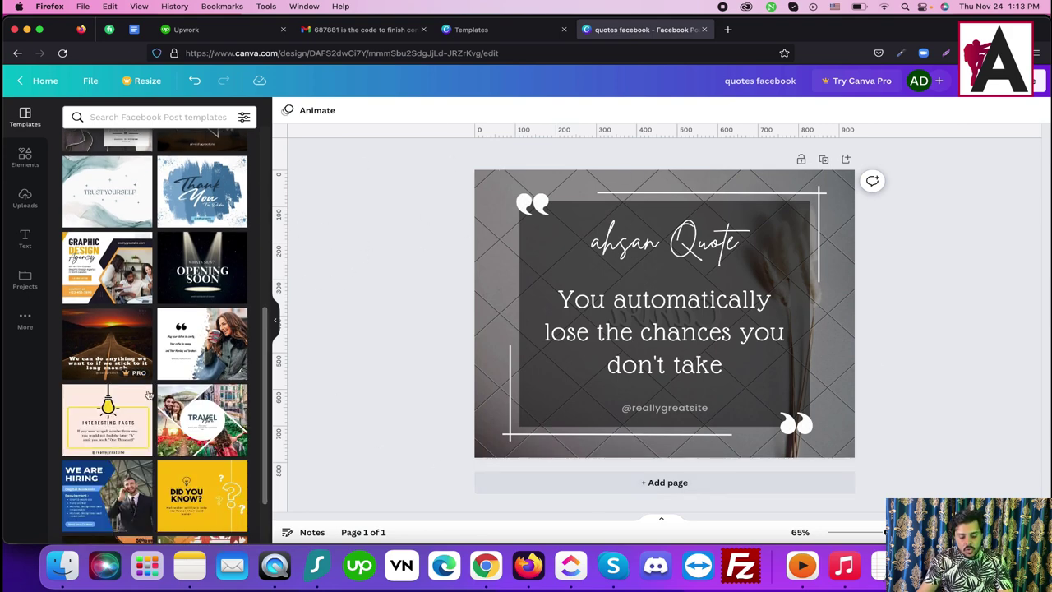
drag(263, 345, 258, 151)
click(173, 120)
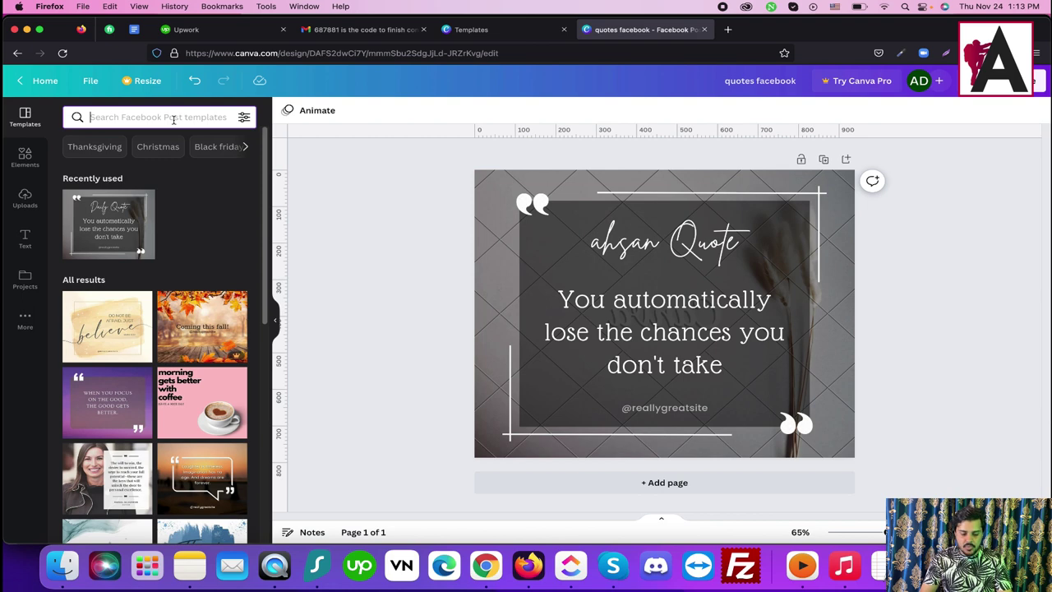
text(sun)
key(Return)
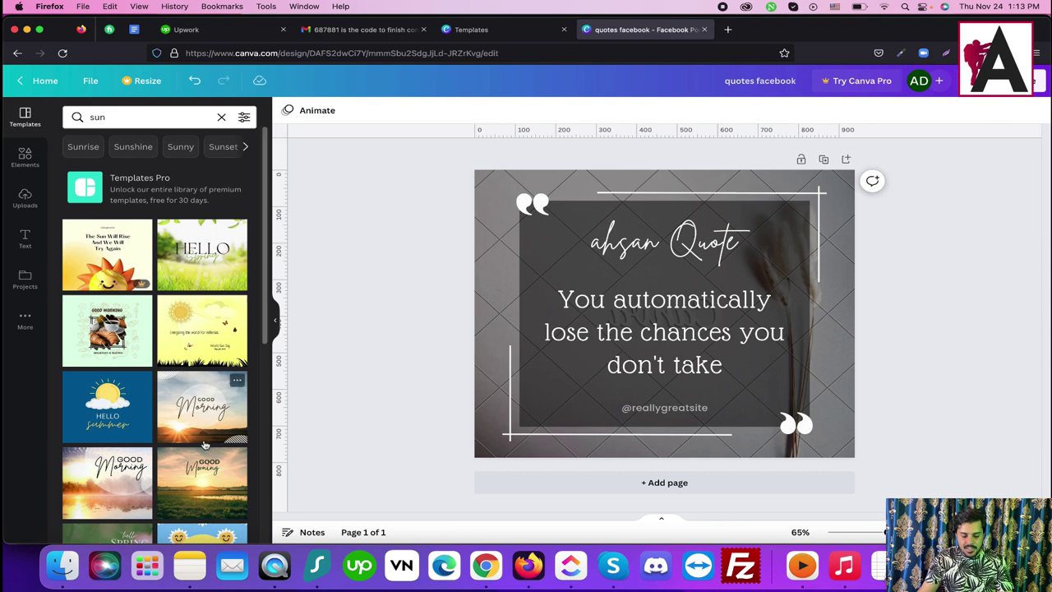
click(212, 414)
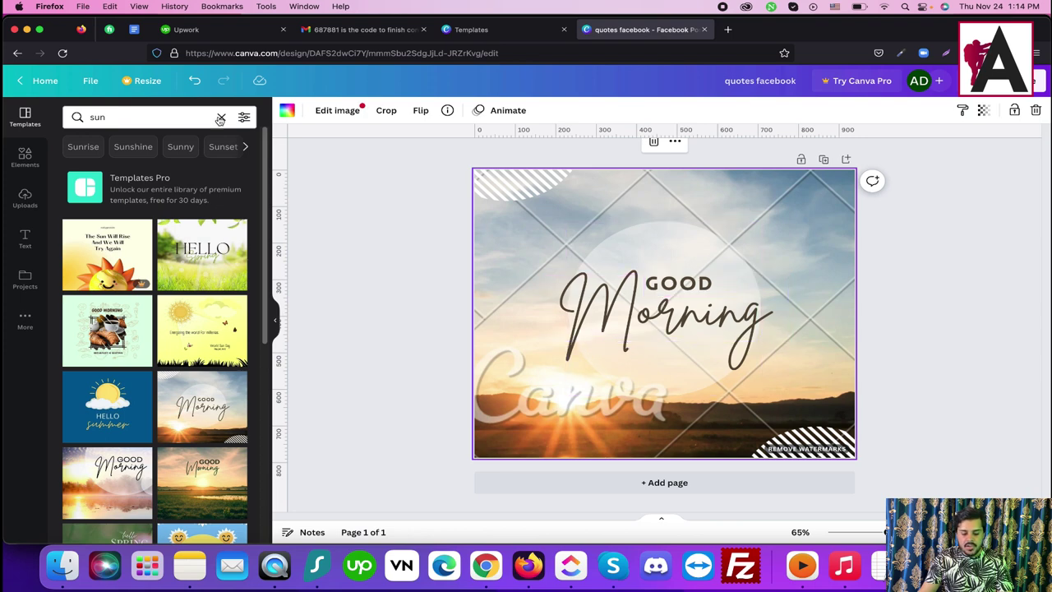
Filter the sun template results by yellow, then by green colour
click(245, 118)
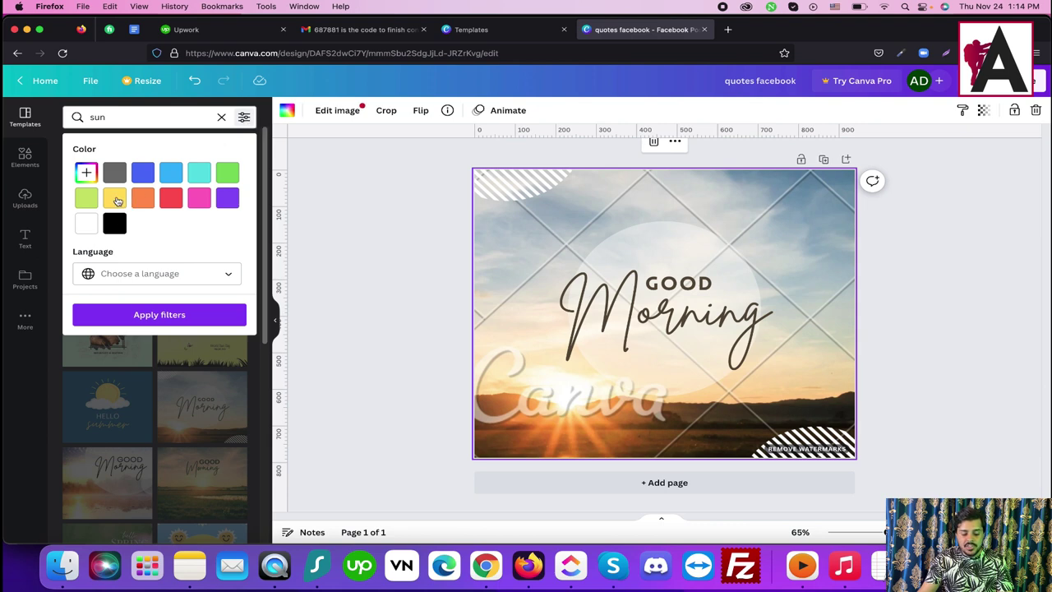
click(115, 199)
click(245, 116)
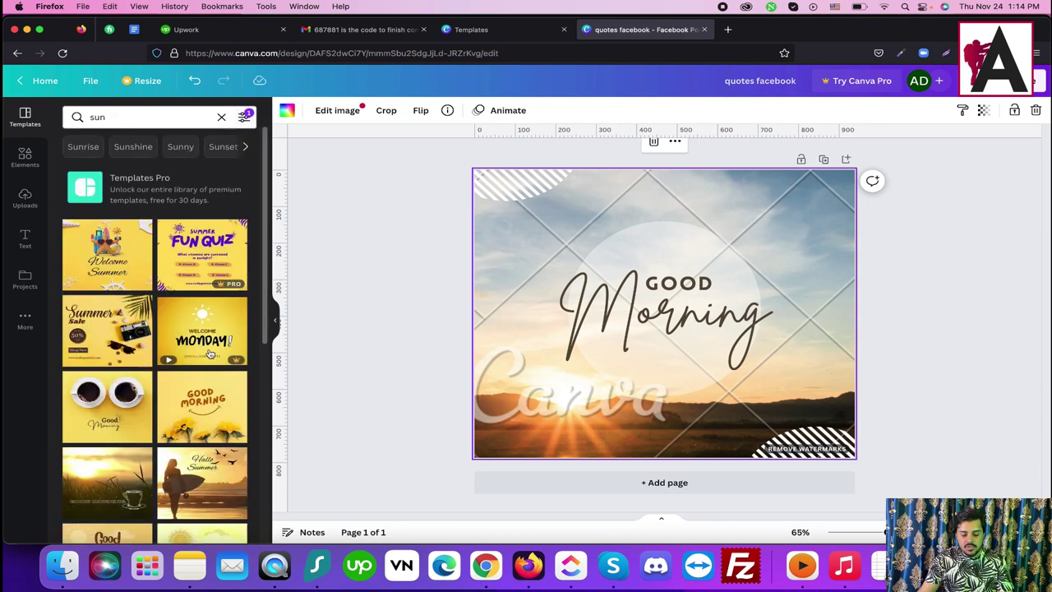
click(244, 116)
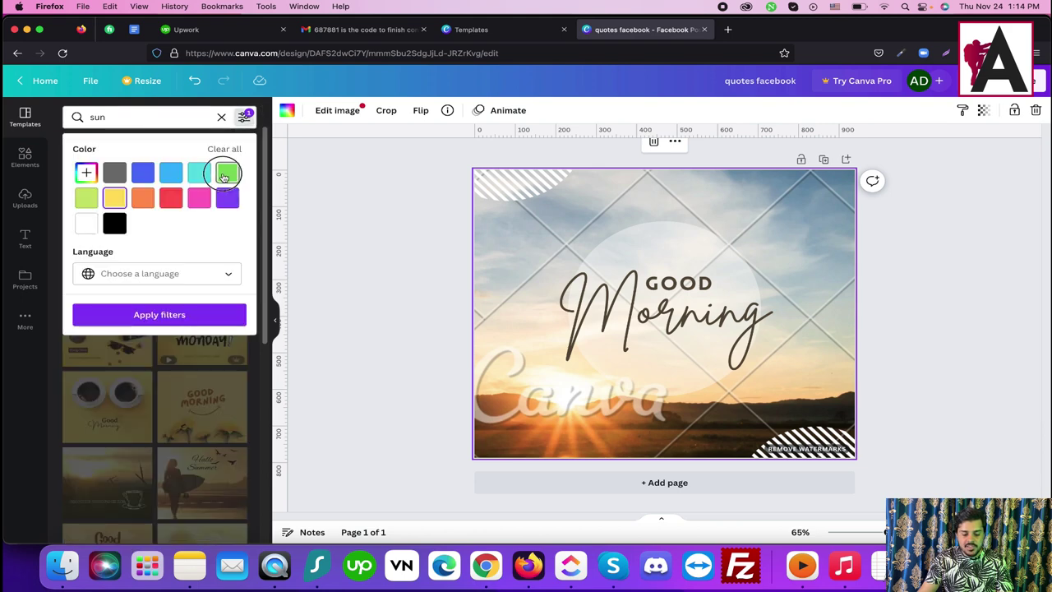
click(227, 172)
click(245, 117)
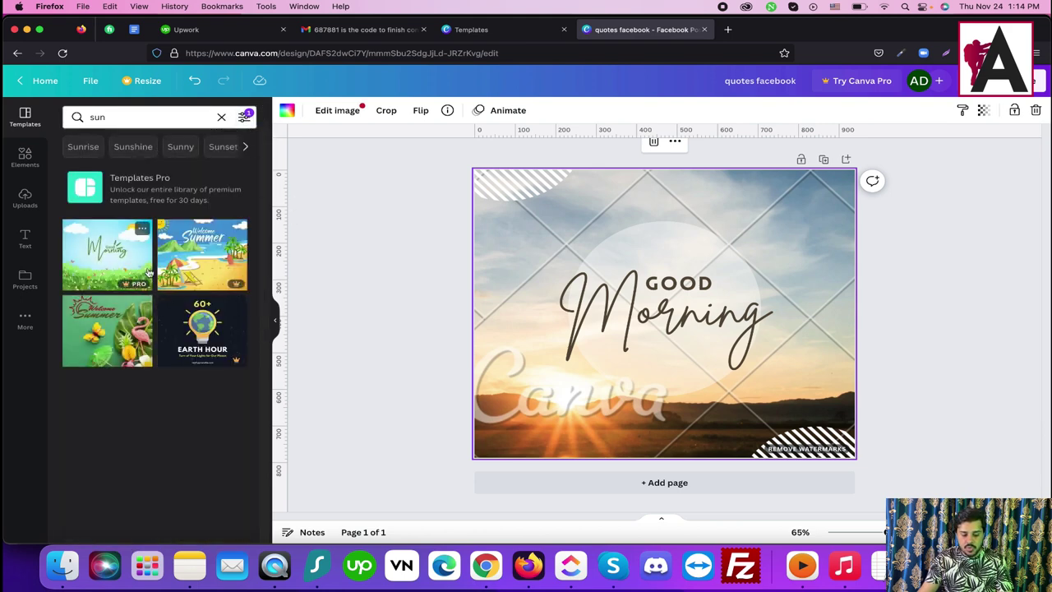
click(27, 155)
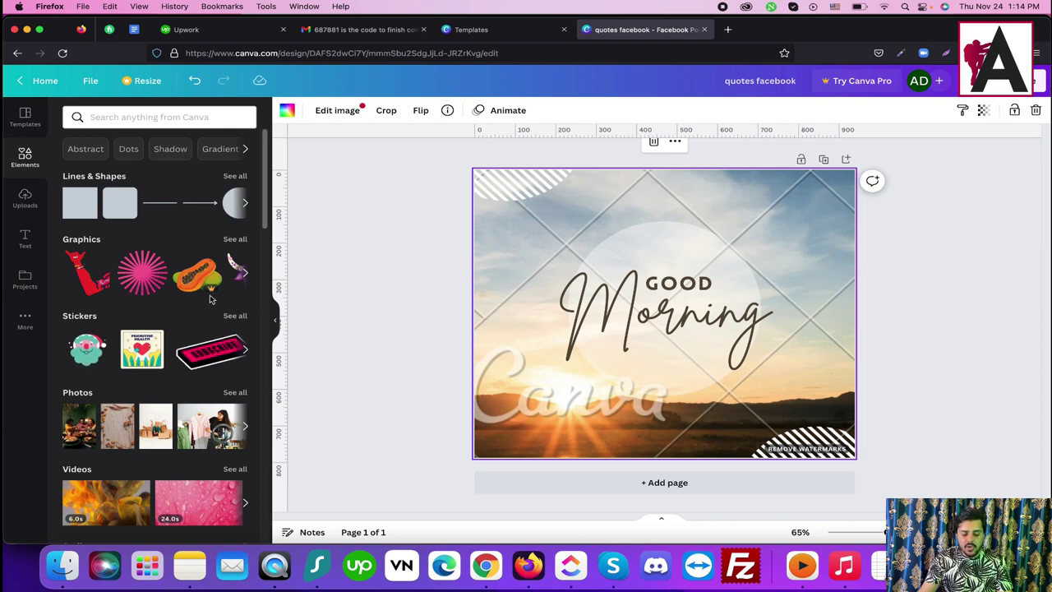
Add the pink starburst graphic from the Elements graphics
scroll(262, 256, down, 2)
scroll(261, 256, down, 4)
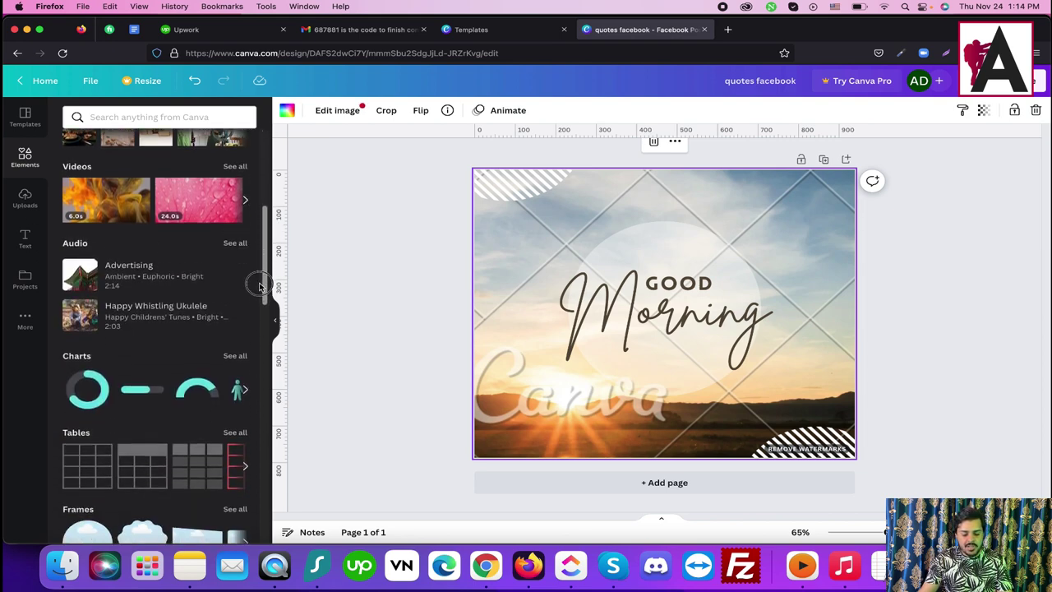
drag(260, 285, 277, 180)
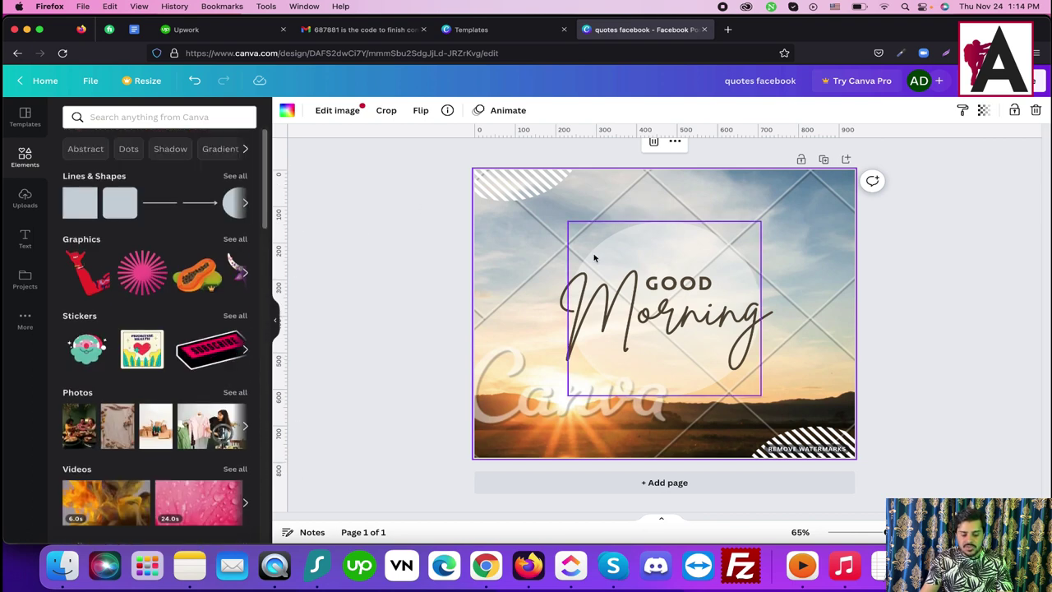
click(141, 276)
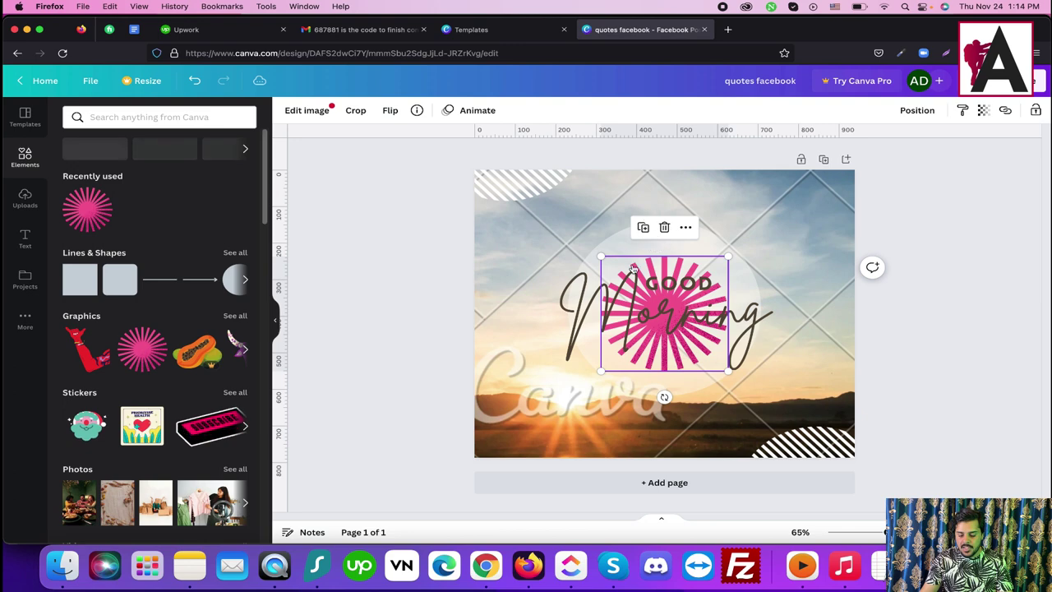
Move the Morning script lower and shrink the starburst into the top-left corner
drag(665, 332, 689, 387)
drag(604, 316, 486, 231)
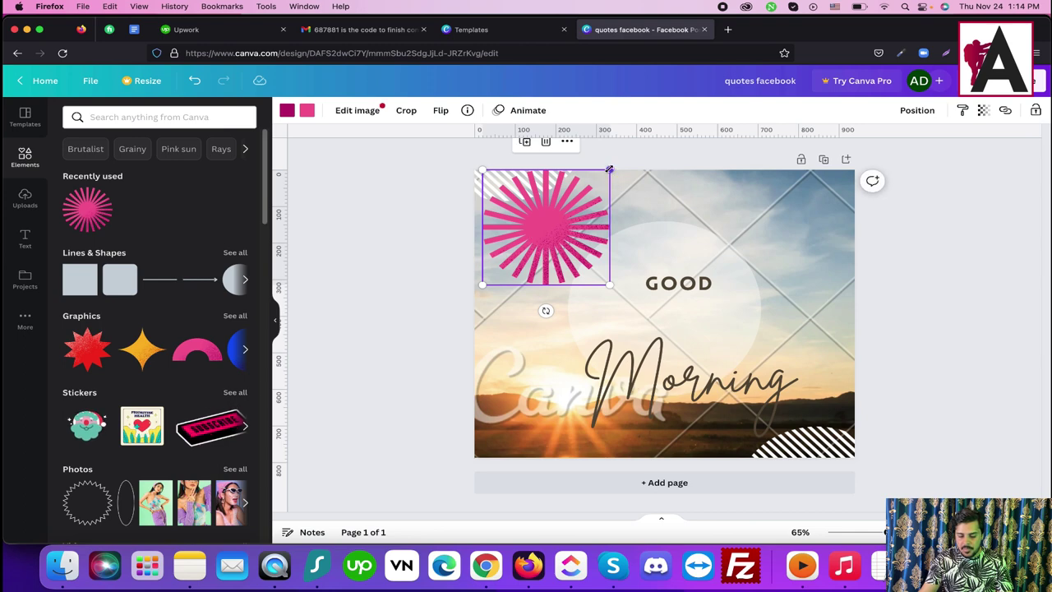
drag(610, 170, 553, 222)
drag(516, 255, 508, 234)
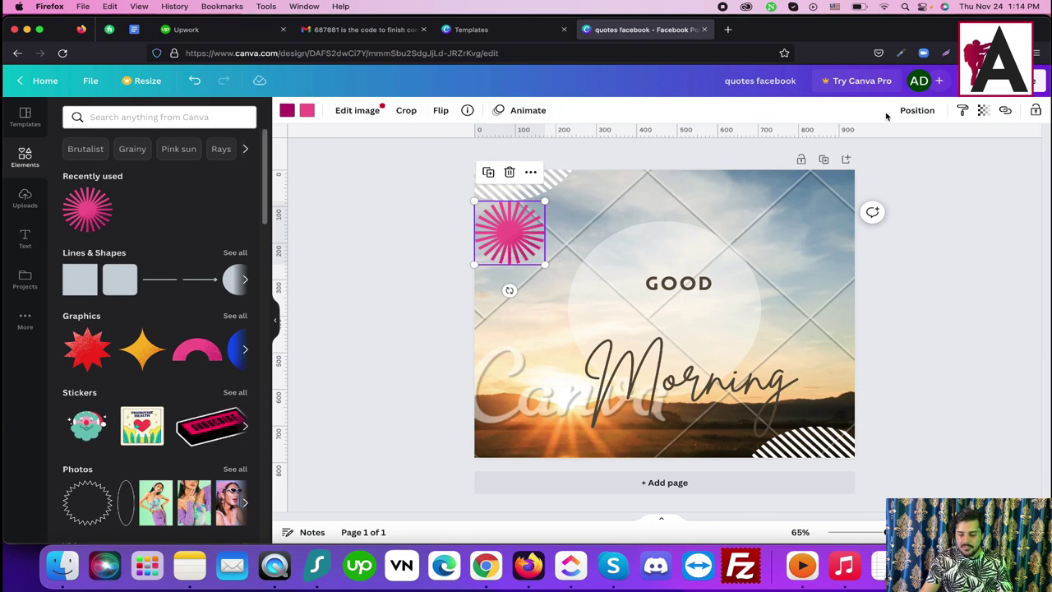
click(518, 110)
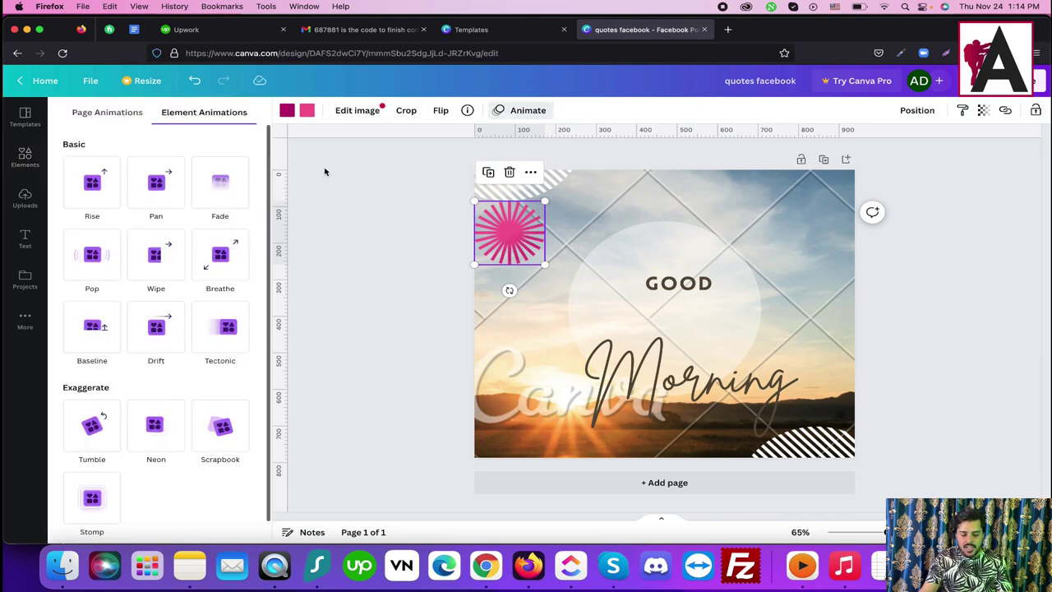
Give the starburst a Breathe animation and set its transparency to 92
click(212, 191)
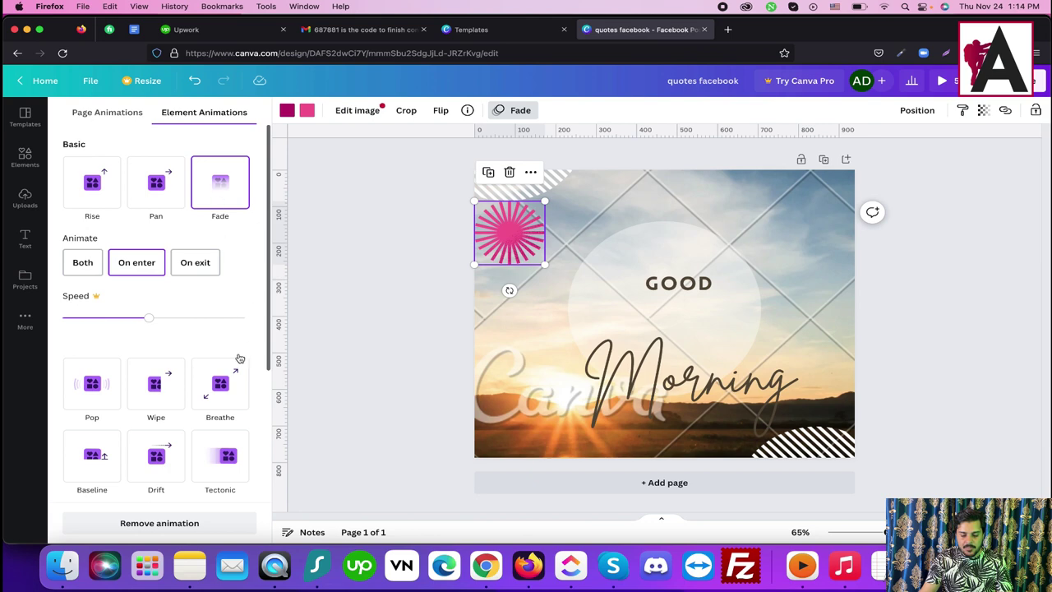
click(218, 383)
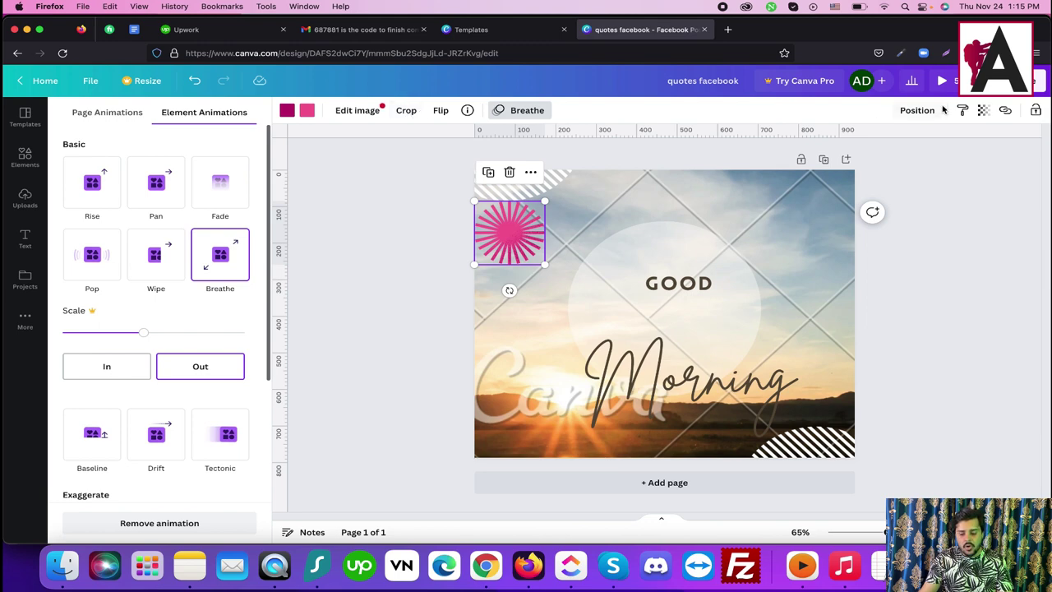
click(985, 111)
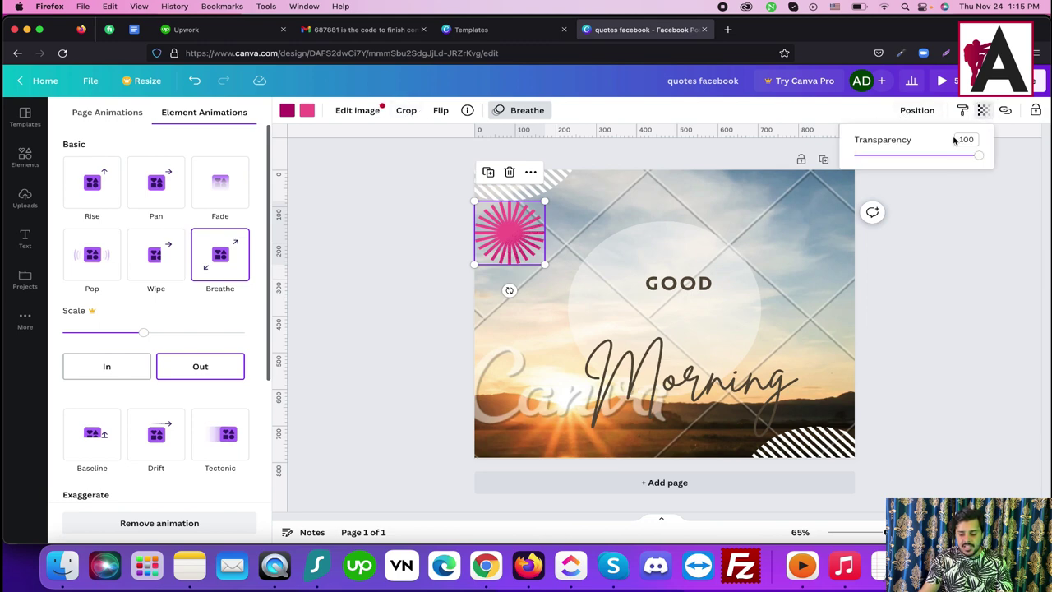
mouse_move(977, 161)
mouse_down()
mouse_move(907, 155)
mouse_move(968, 155)
mouse_up()
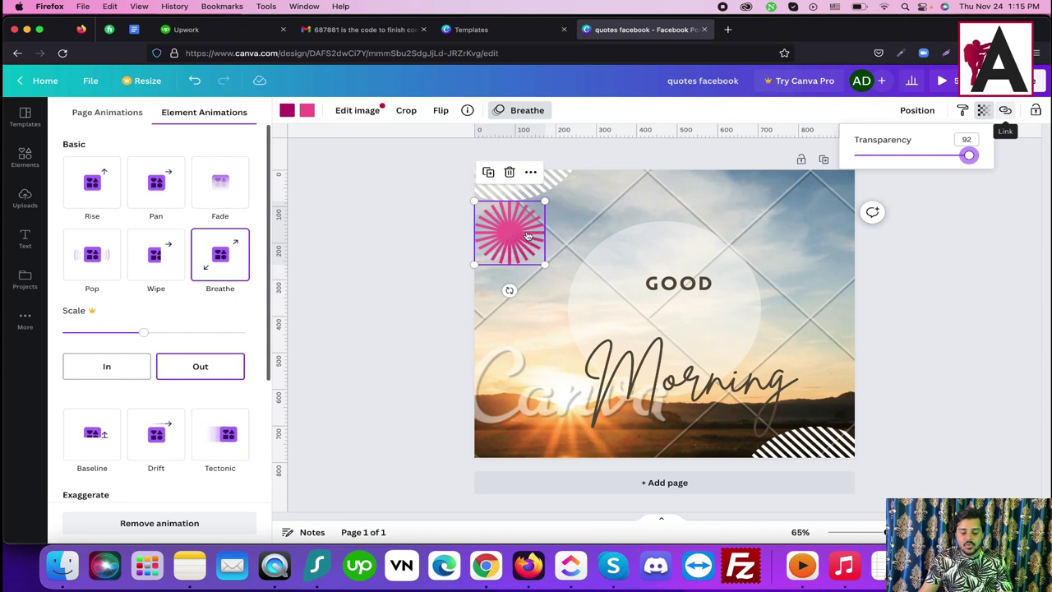
key(Escape)
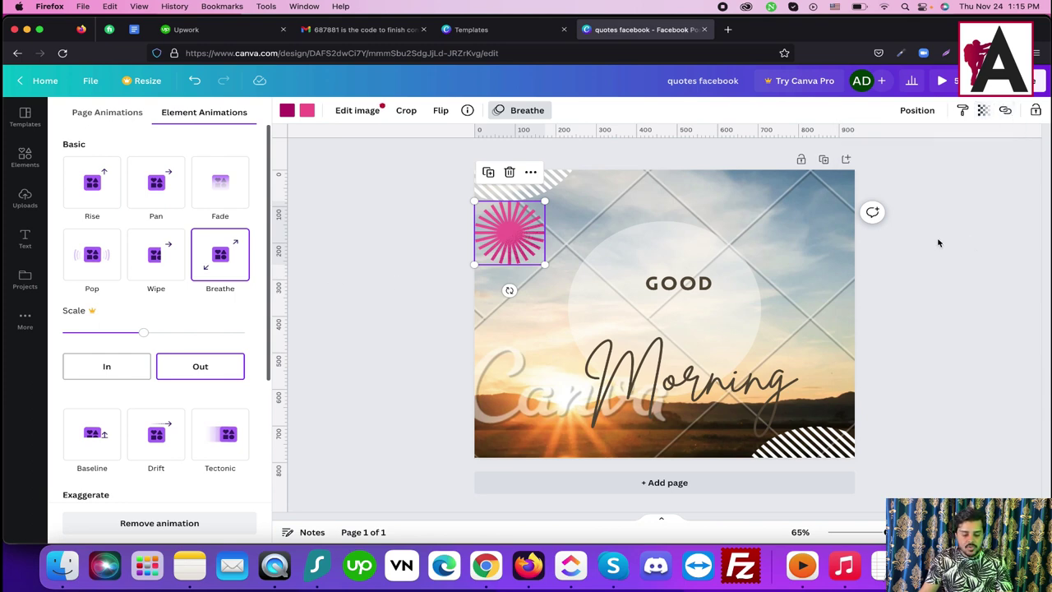
click(24, 157)
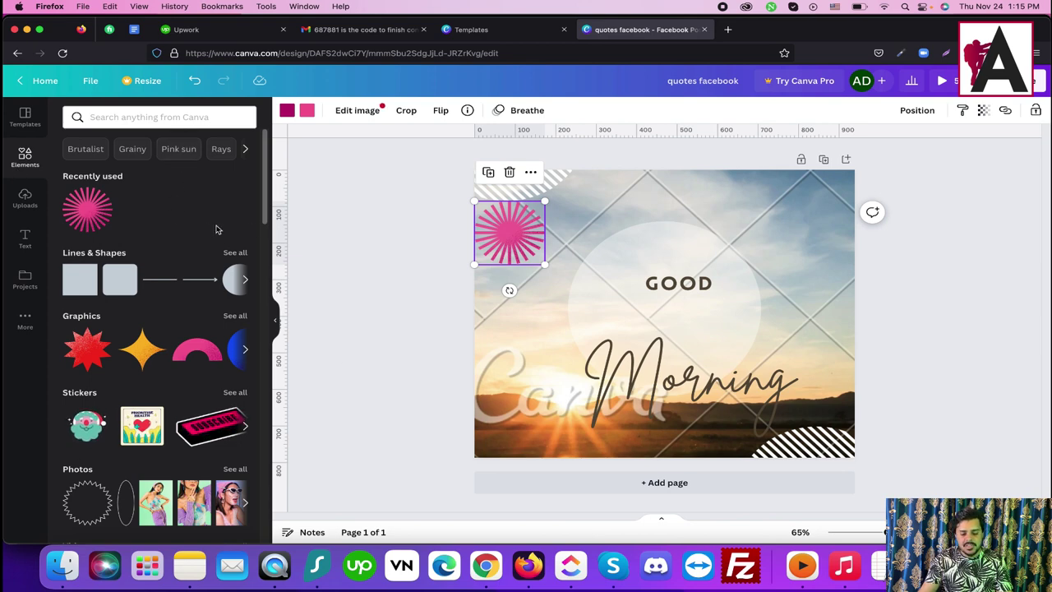
Upload the rankyard logo 'Untitled design (7).png' from the Downloads folder
click(28, 200)
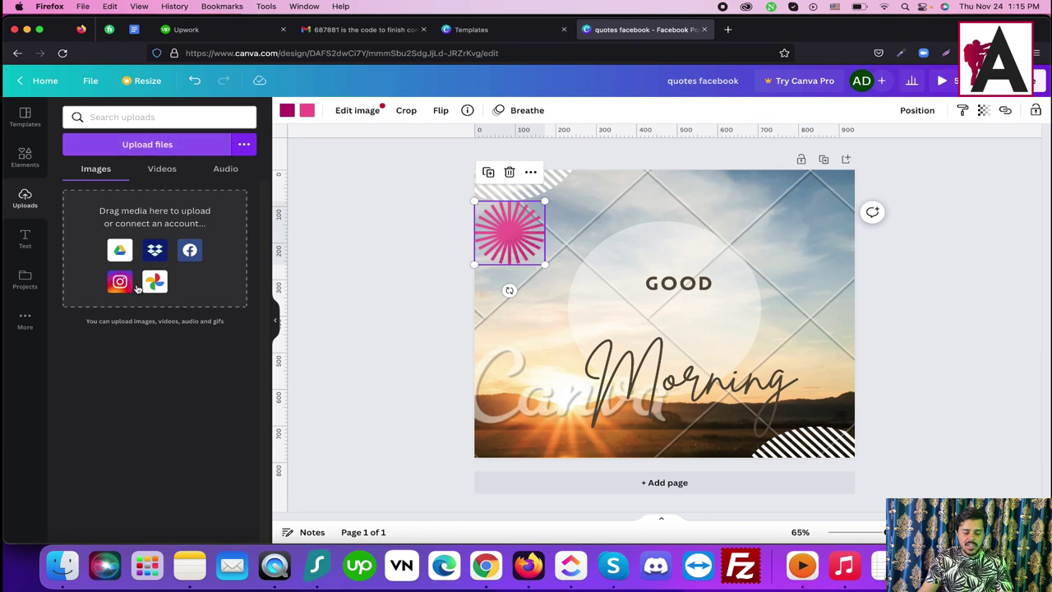
click(146, 145)
click(145, 145)
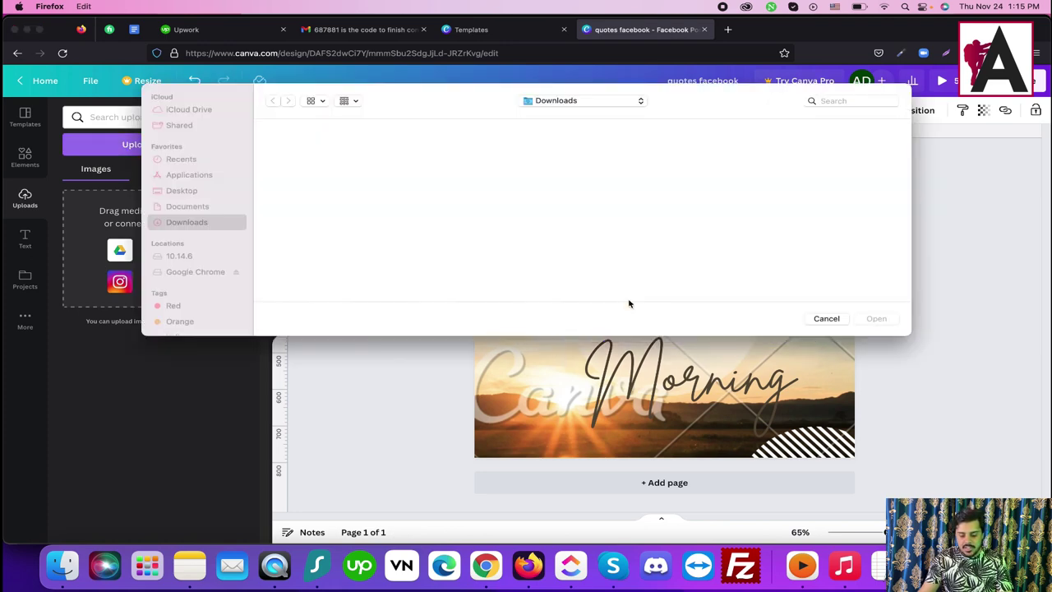
click(191, 221)
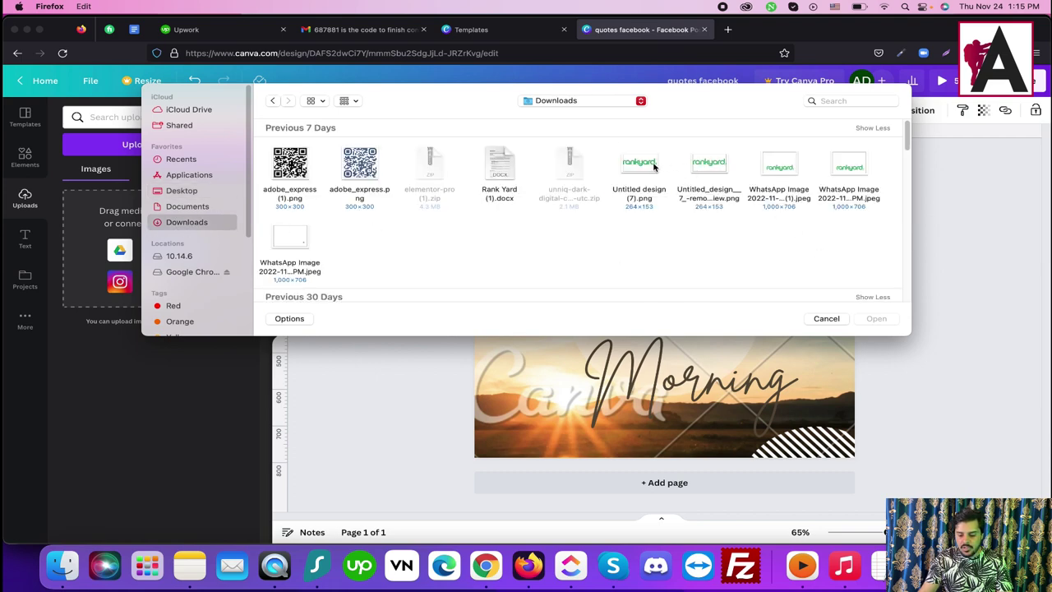
double_click(639, 164)
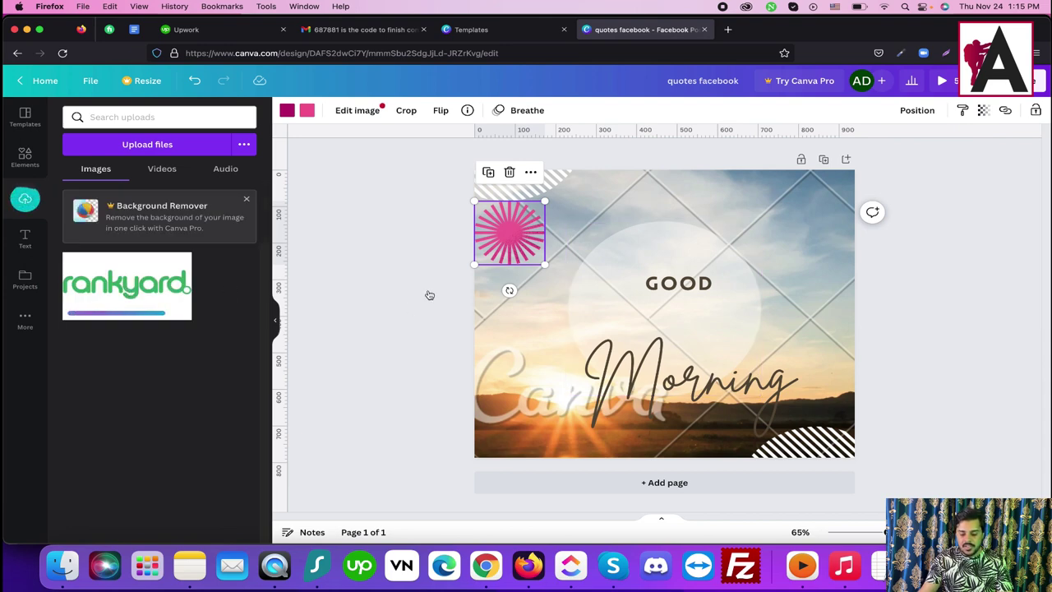
Add the rankyard logo to the page, then resize and trim it into the top-right corner
click(188, 298)
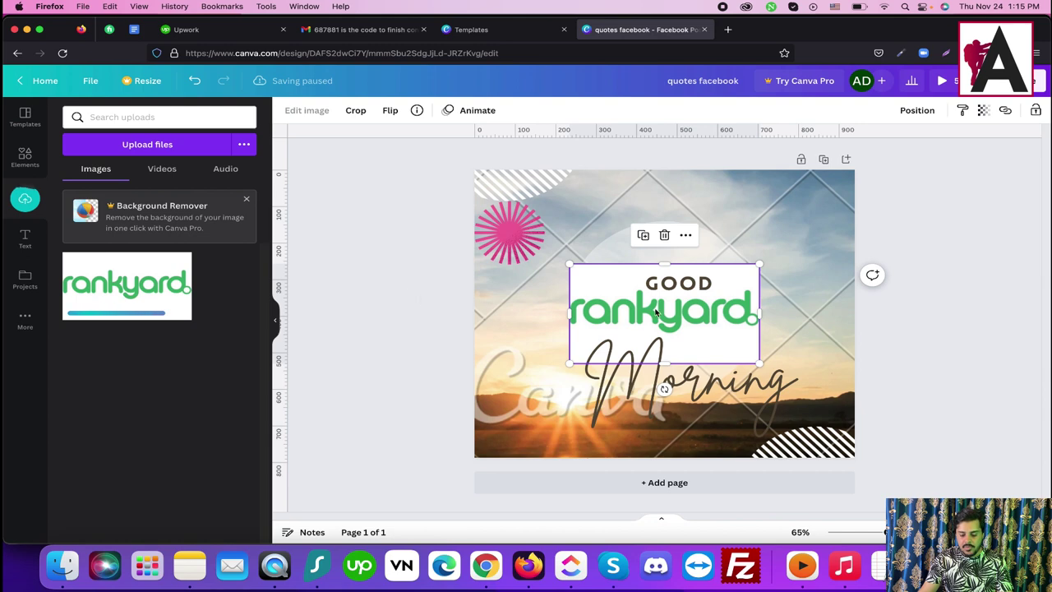
drag(656, 312, 743, 221)
drag(756, 261, 740, 425)
drag(749, 375, 765, 421)
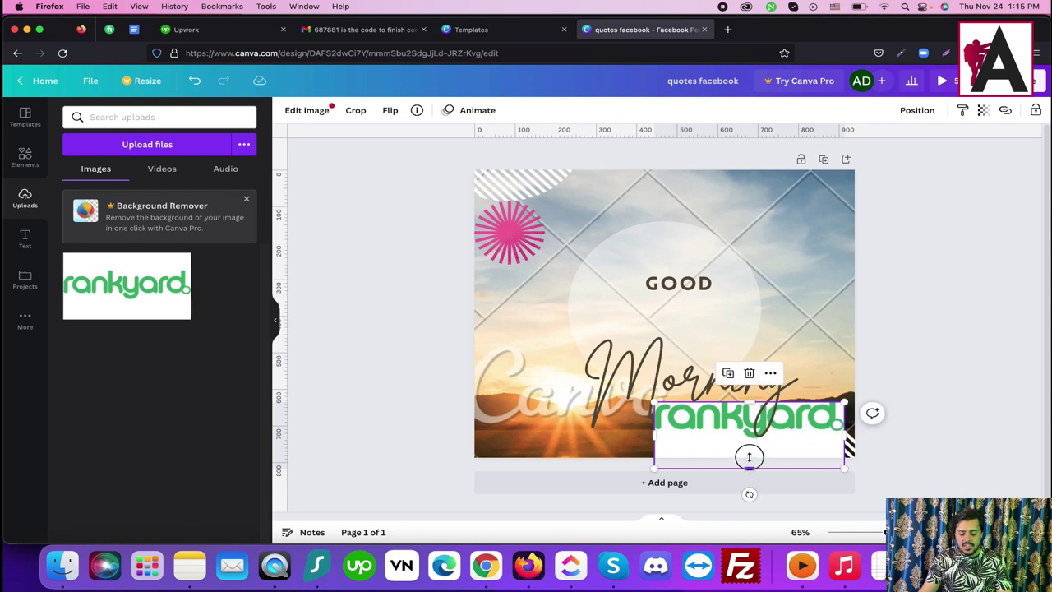
drag(749, 457, 722, 248)
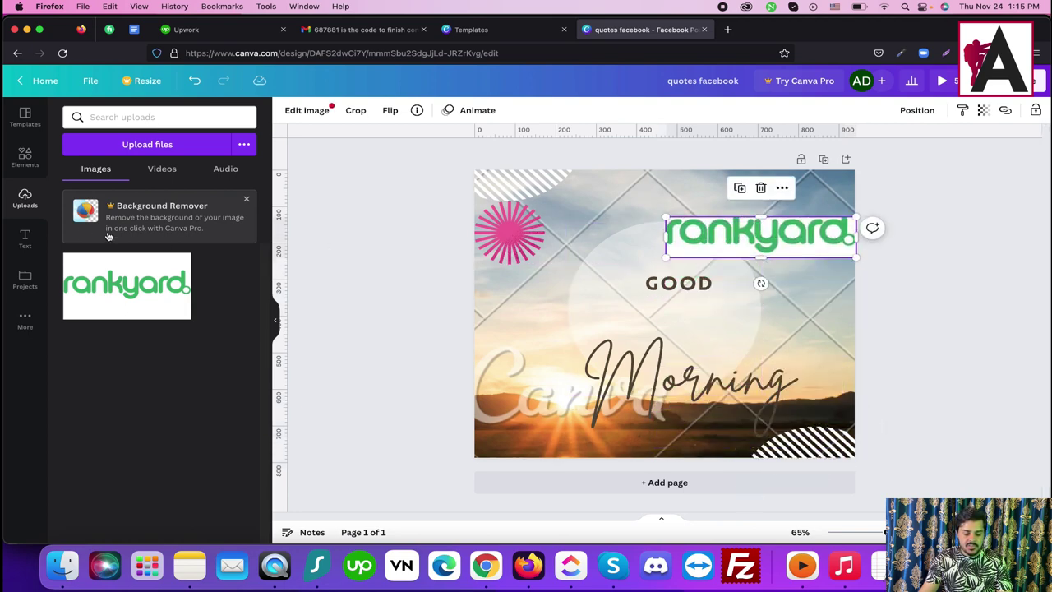
click(24, 238)
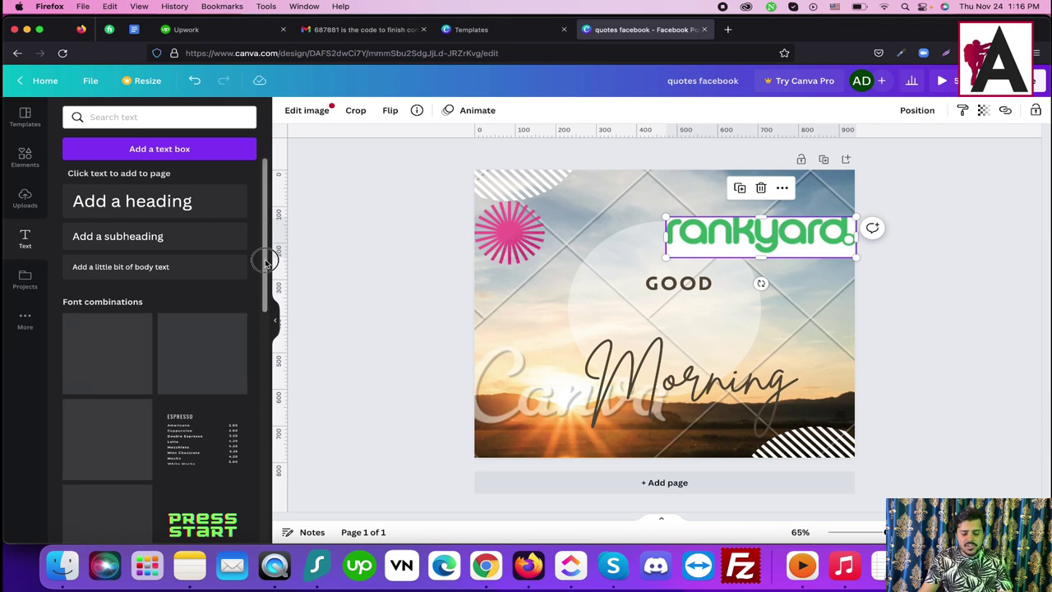
Add the pink Glow font combination to the page, skipping the Pro-only Happy Hour style
scroll(266, 274, down, 5)
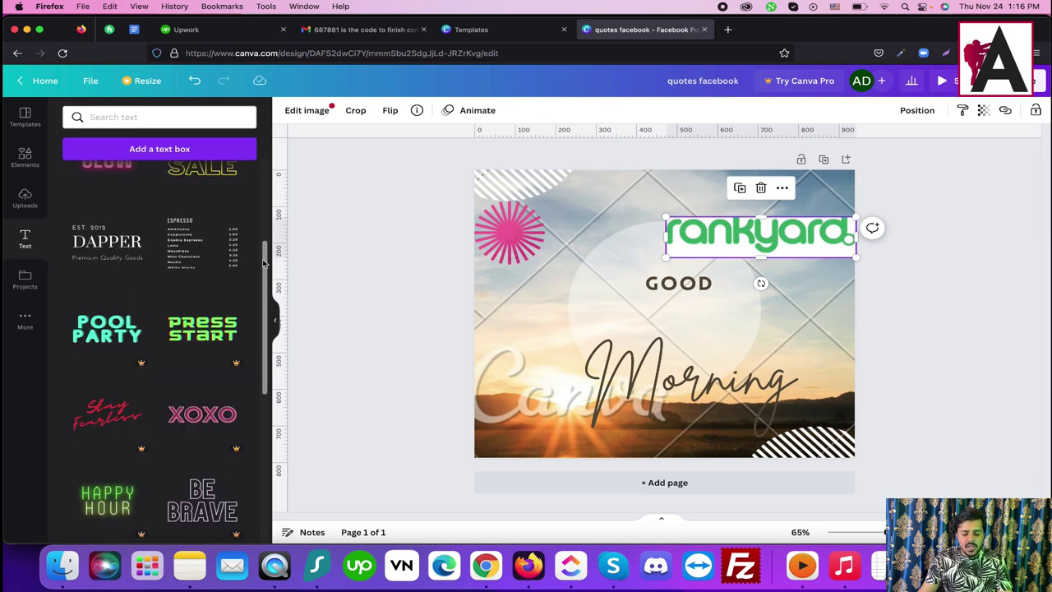
click(104, 499)
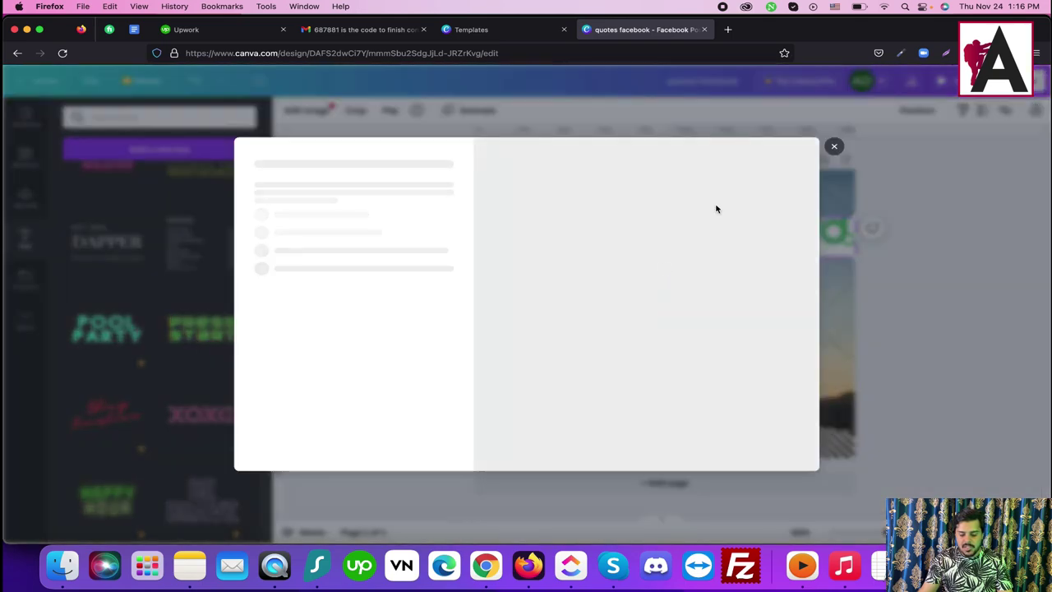
click(835, 148)
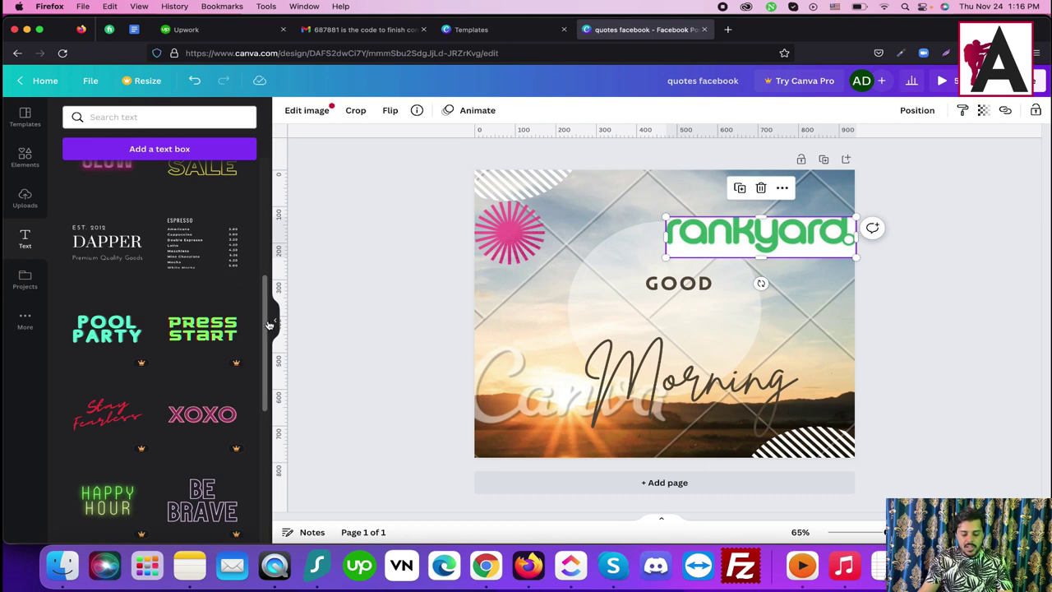
drag(268, 325, 267, 270)
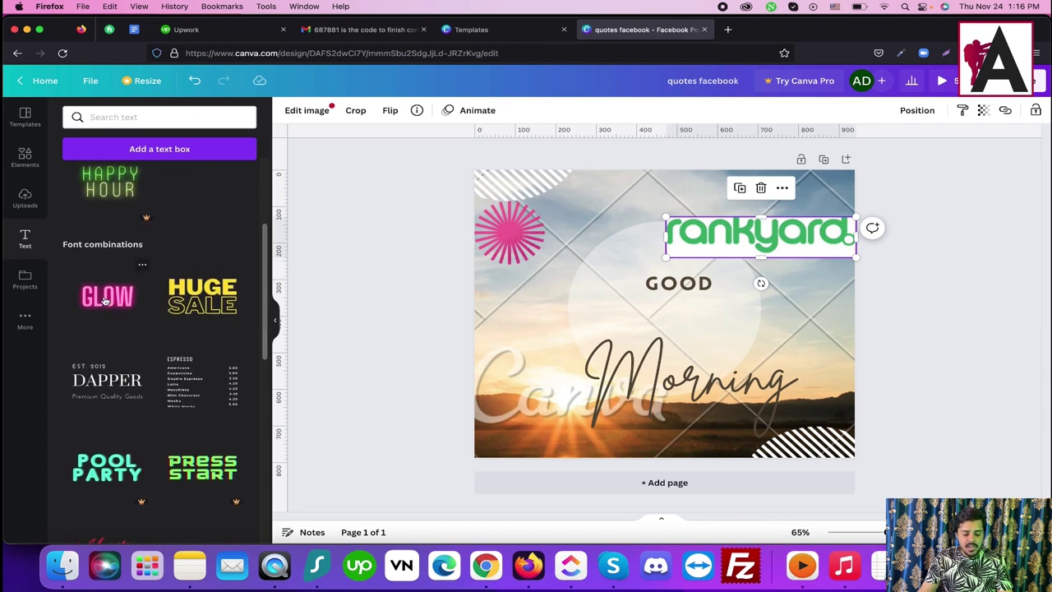
drag(634, 272, 603, 252)
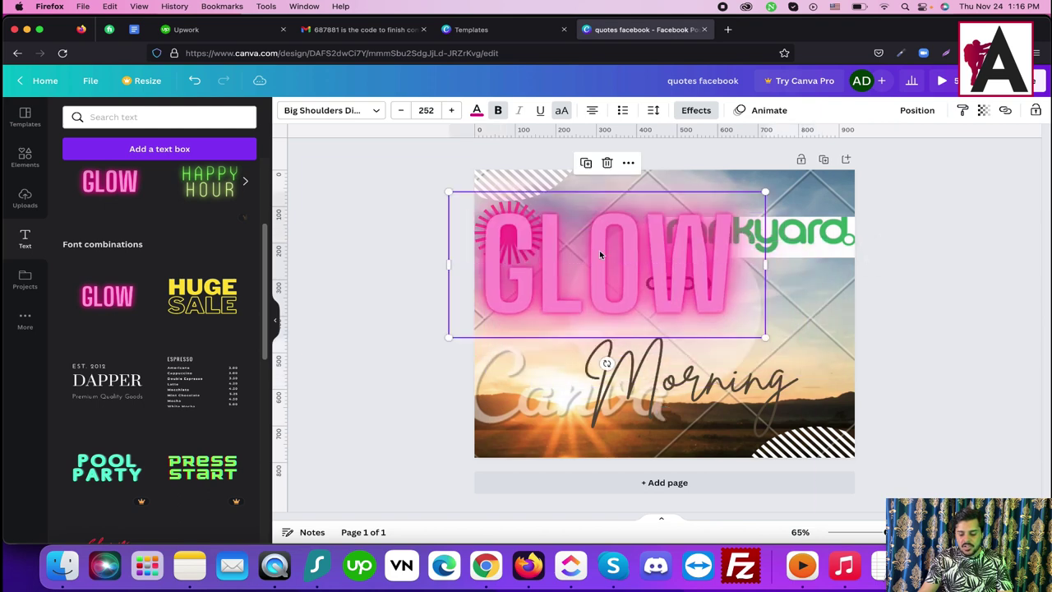
Replace the GLOW wording with a person's name, then bring up the projects list
double_click(601, 252)
text(AHSAN)
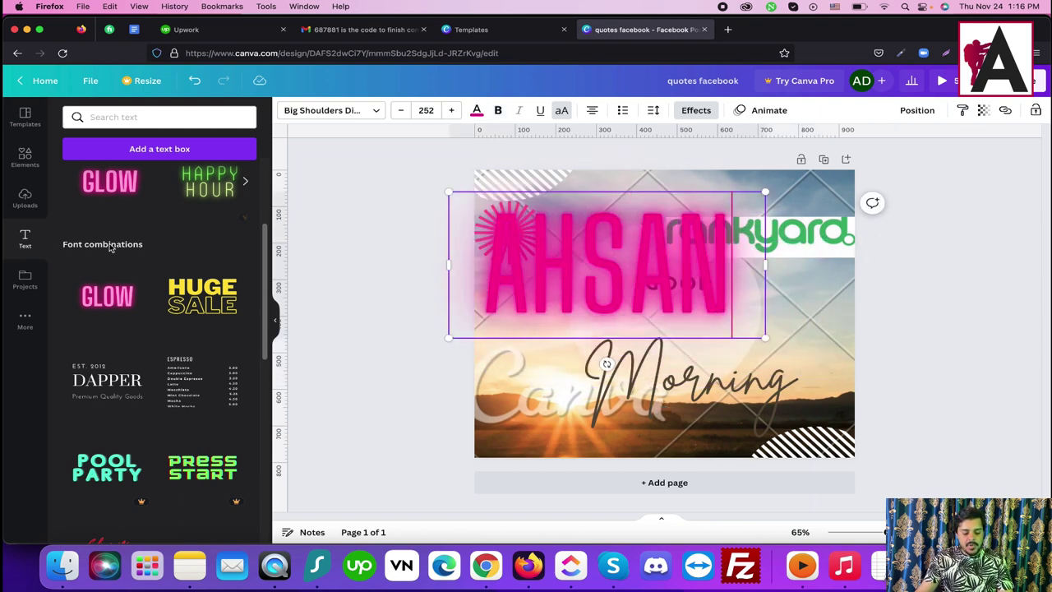
drag(264, 262, 266, 458)
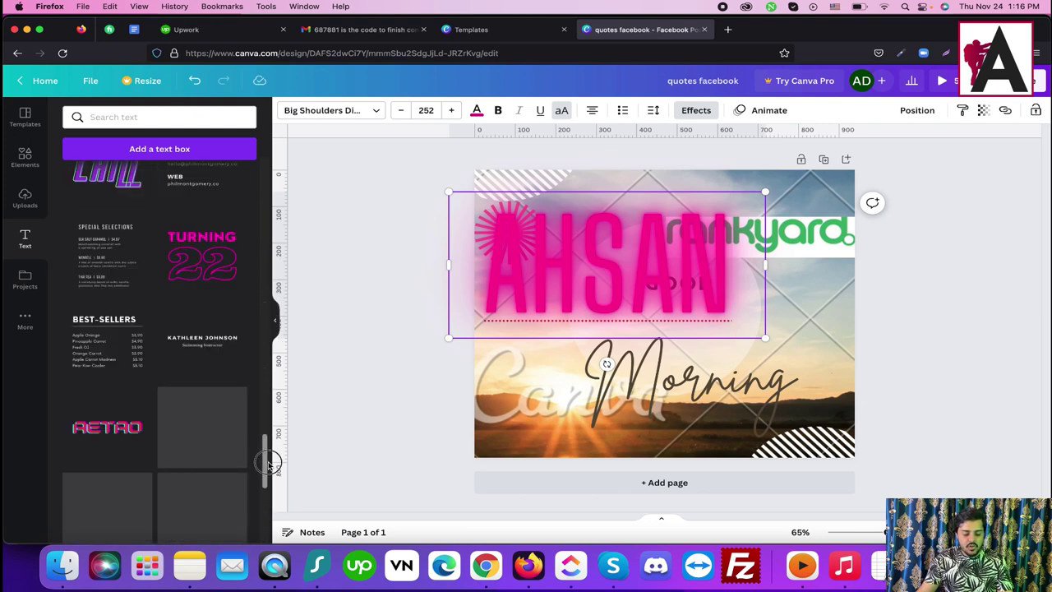
click(25, 281)
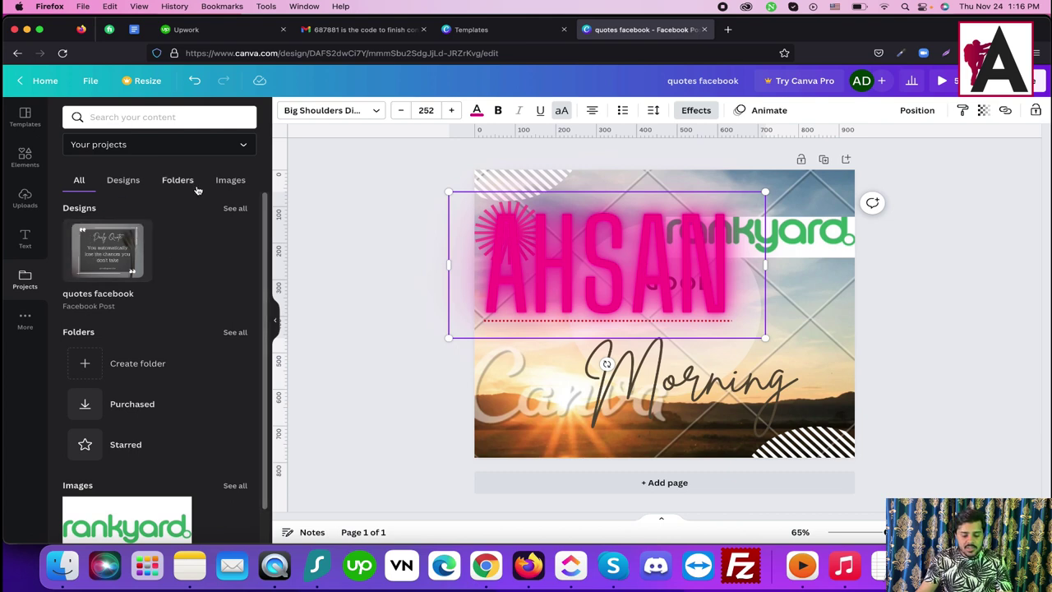
Browse the projects, stock photos and audio libraries before reaching the page background options
click(161, 182)
click(79, 180)
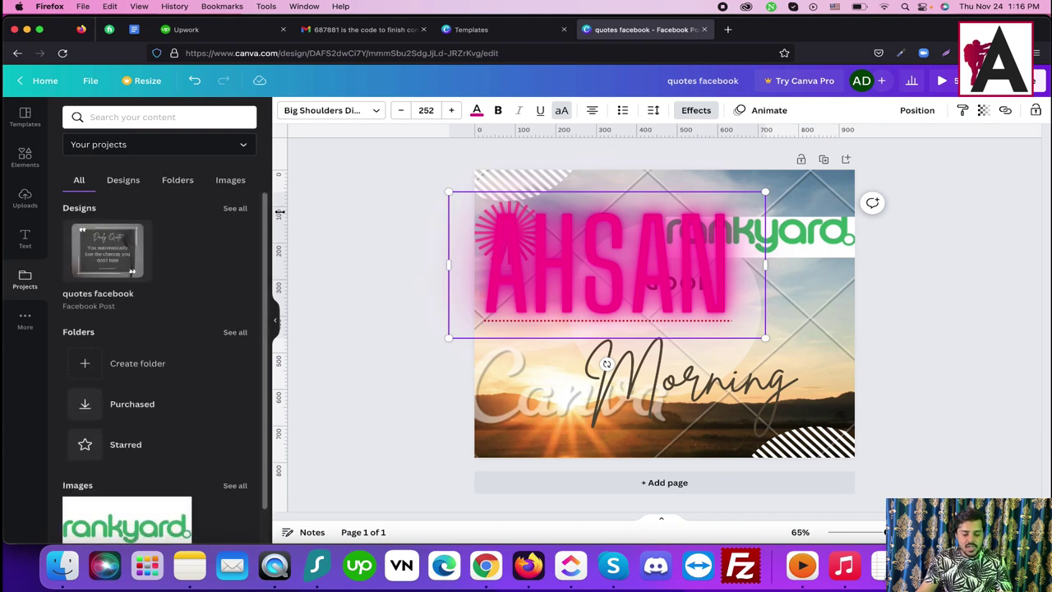
scroll(263, 209, down, 1)
click(25, 321)
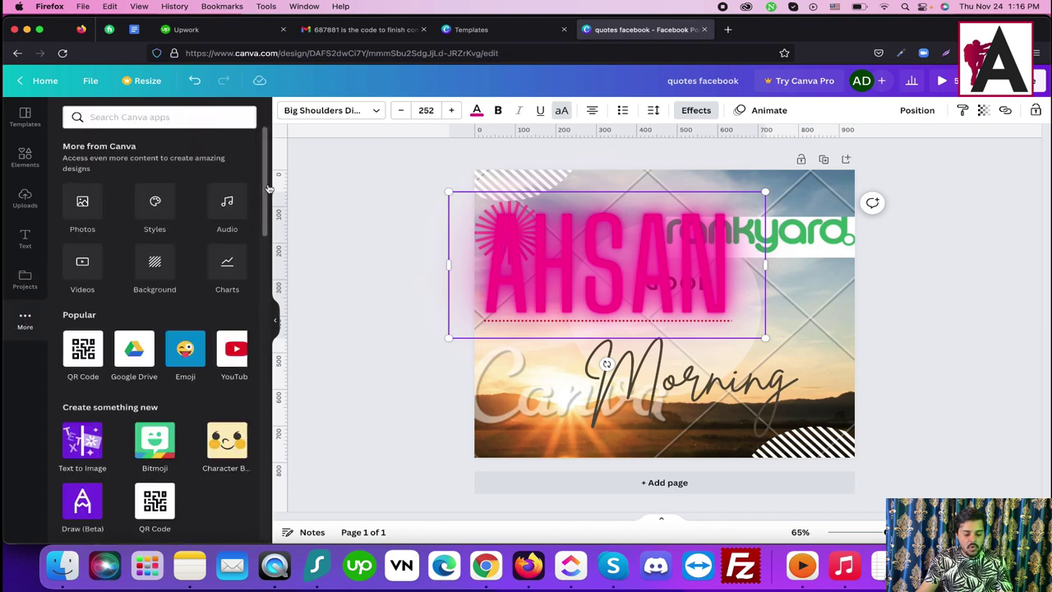
click(83, 203)
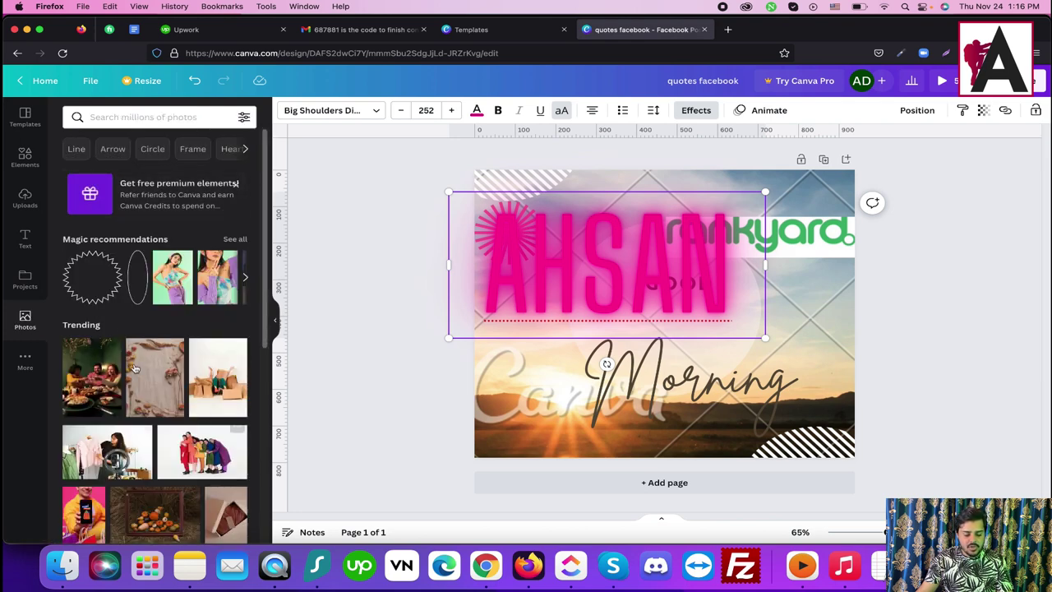
click(26, 360)
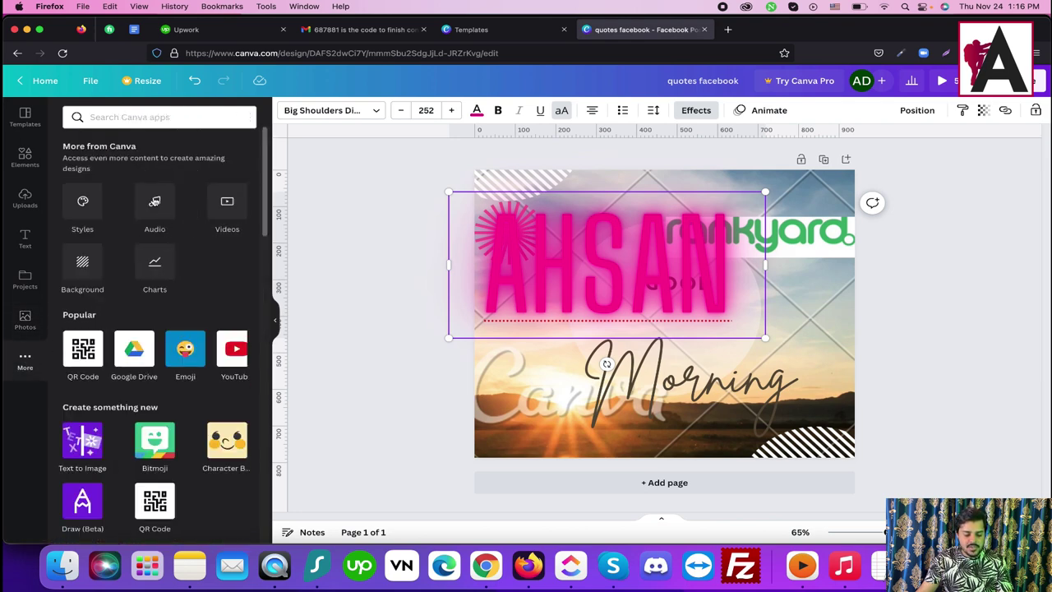
click(155, 203)
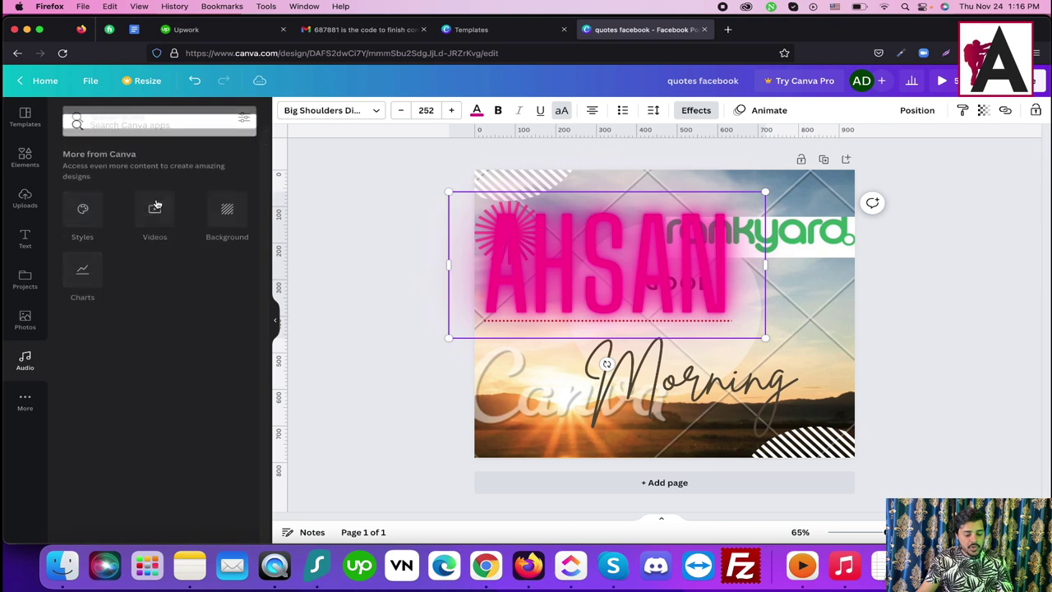
click(26, 401)
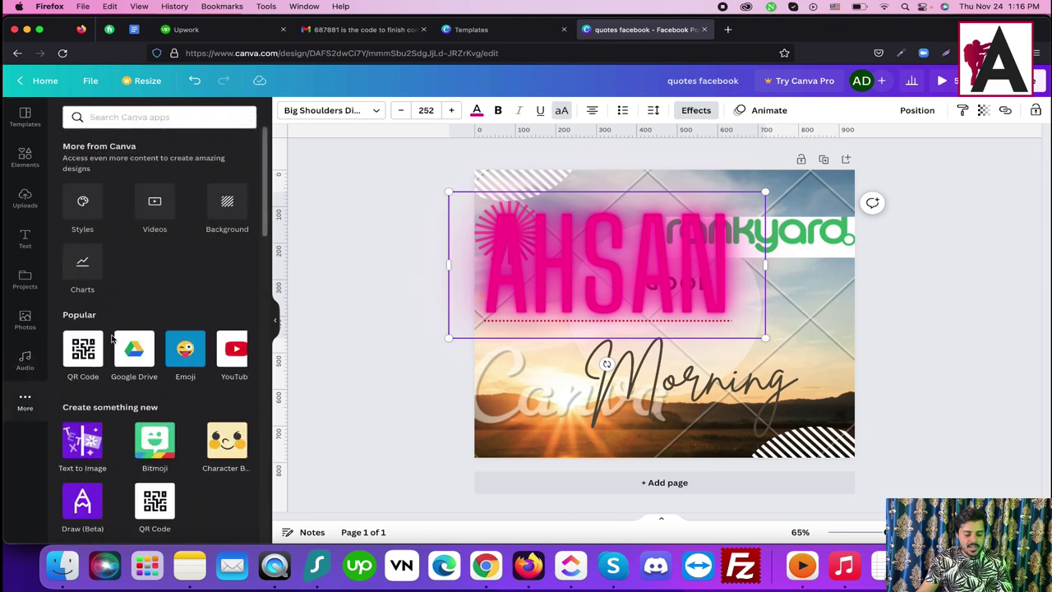
click(227, 205)
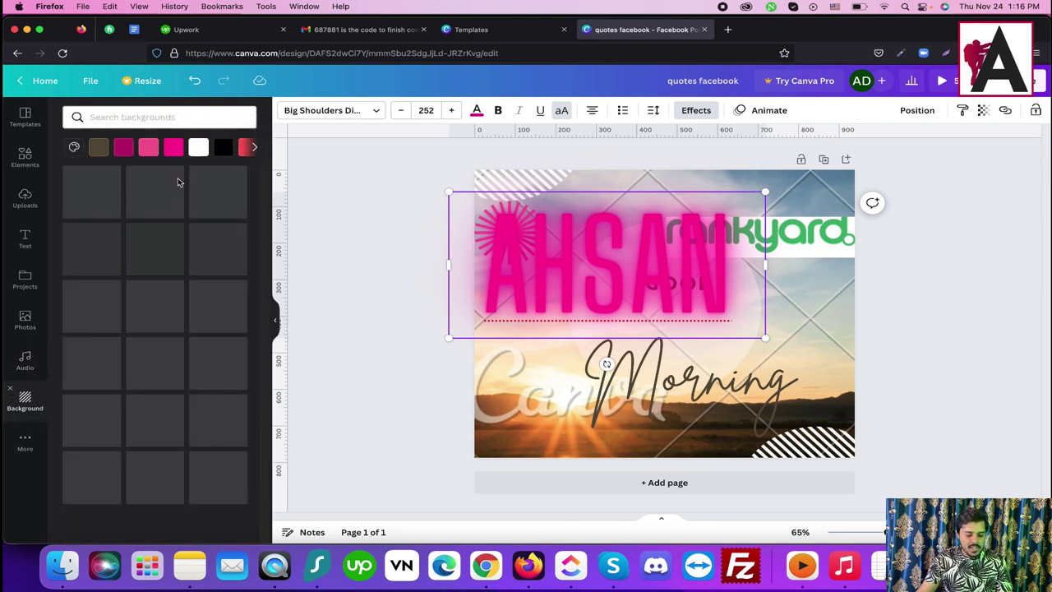
Delete all the text, logos, stripes and the old sunset background from the page
drag(937, 159, 485, 476)
key(Delete)
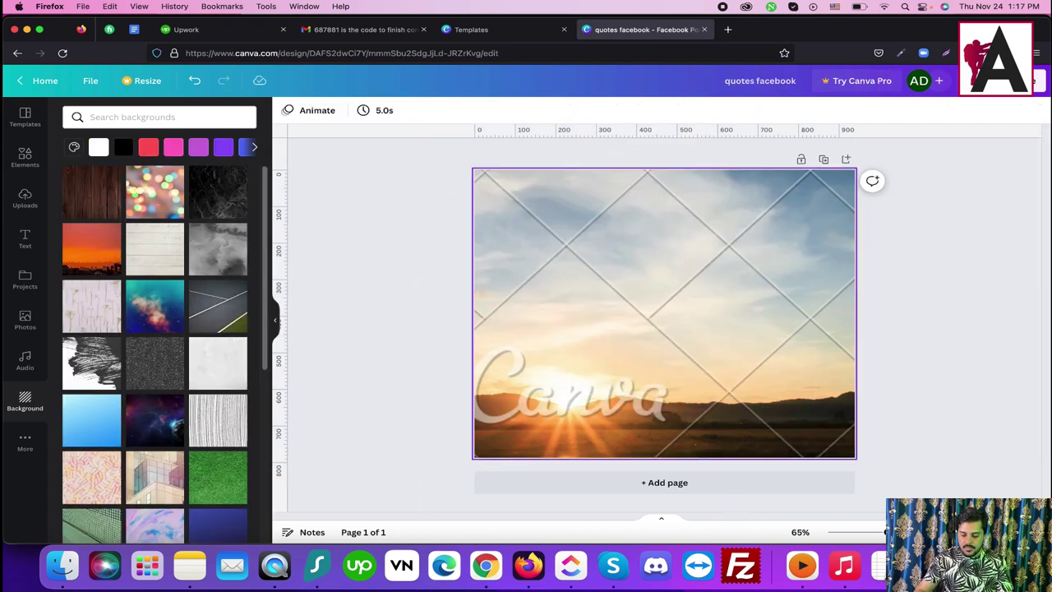
key(Delete)
right_click(695, 307)
click(654, 305)
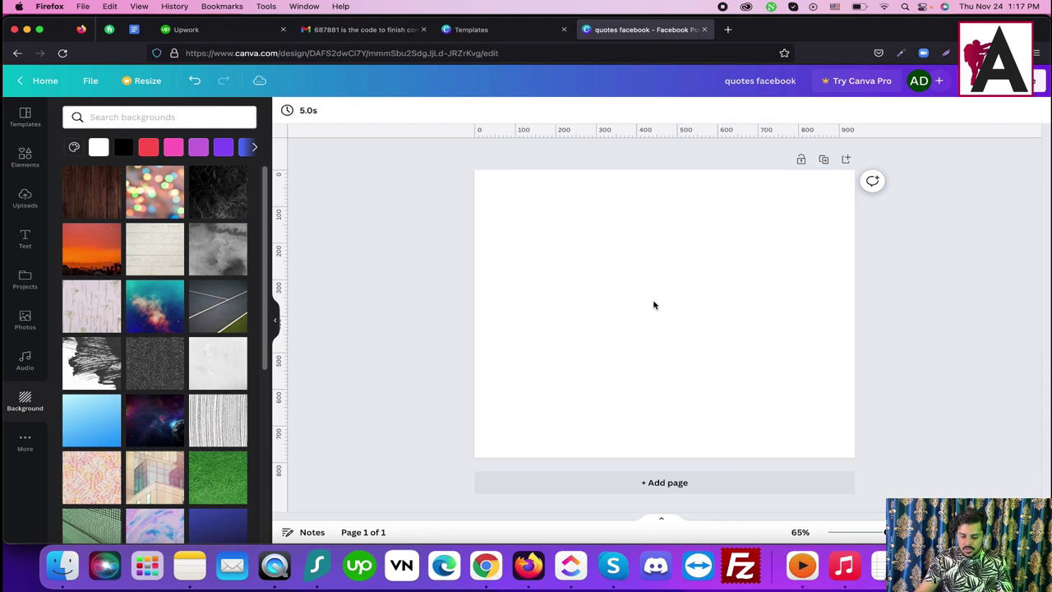
Apply the orange city-skyline sunset as the page background
click(98, 269)
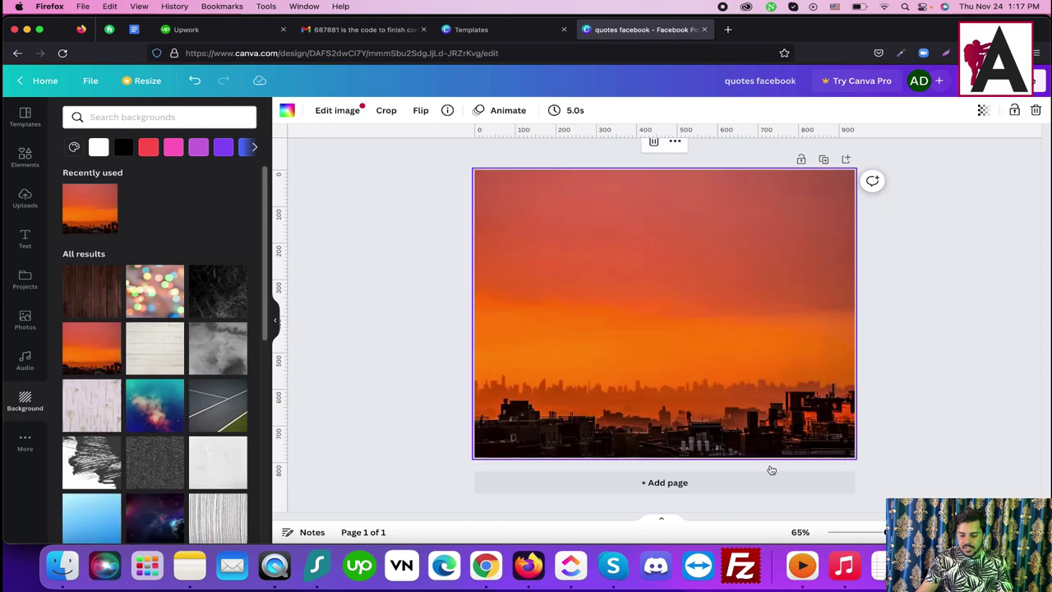
click(25, 441)
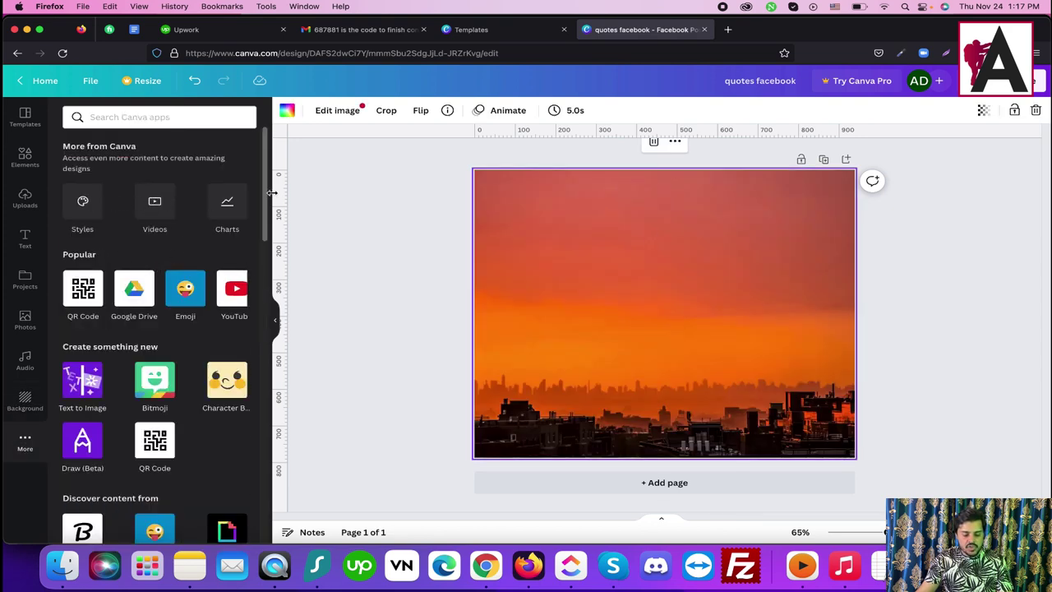
scroll(85, 188, down, 2)
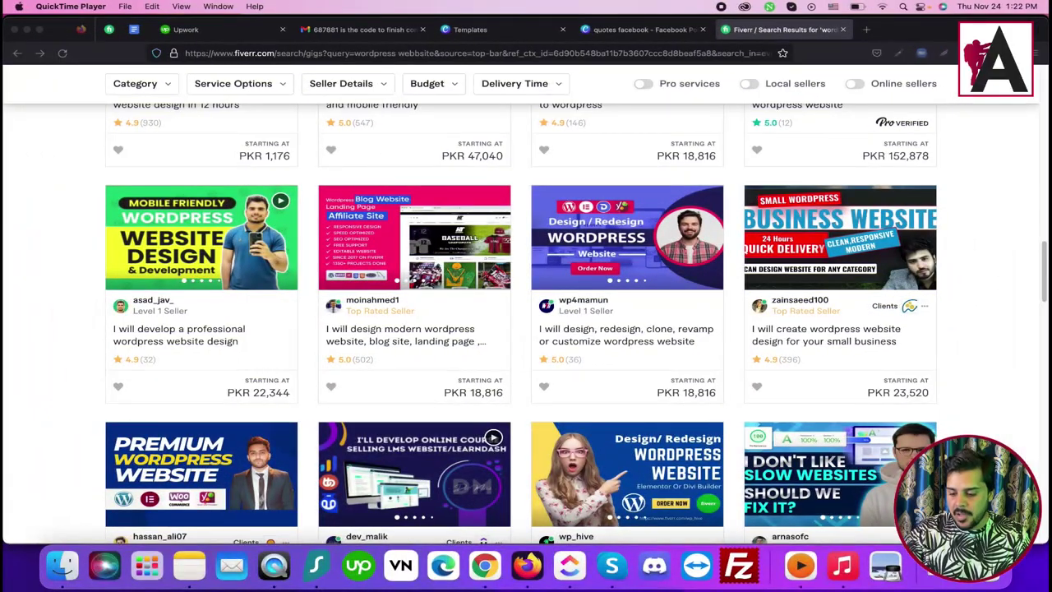
click(1043, 211)
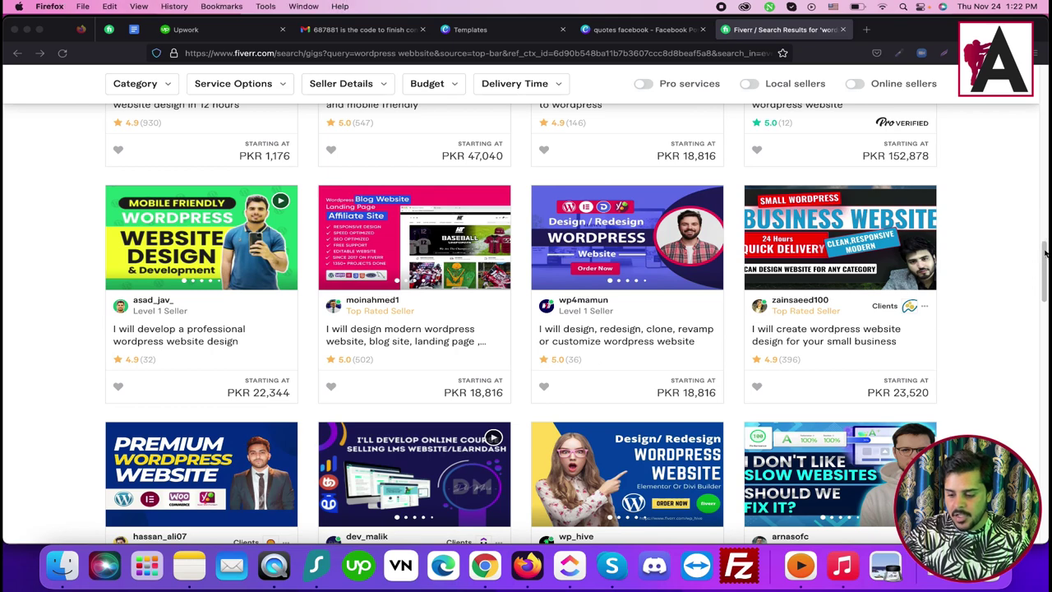
drag(1043, 211, 1042, 266)
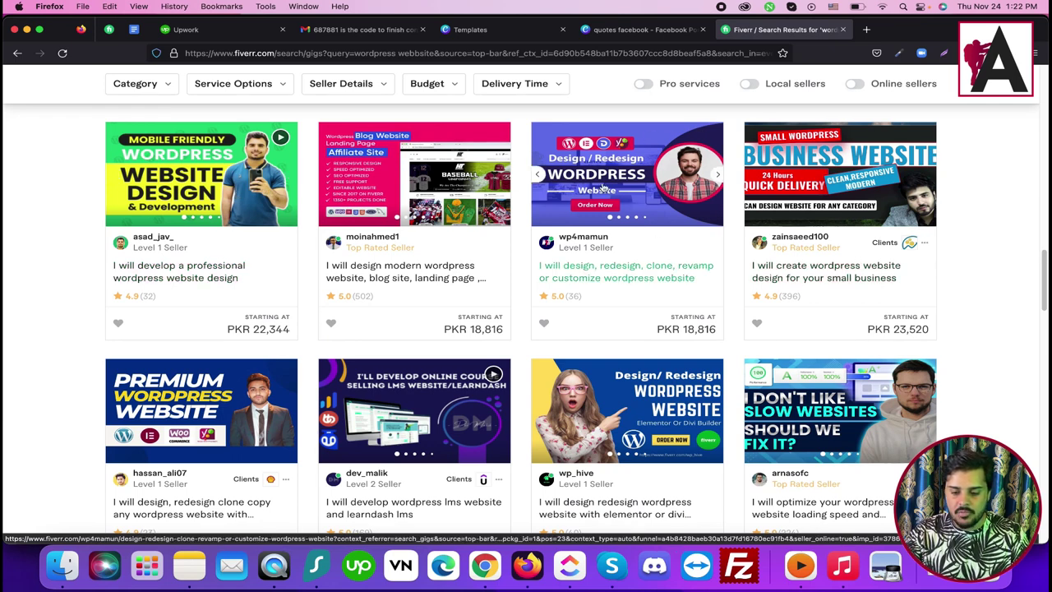
click(679, 31)
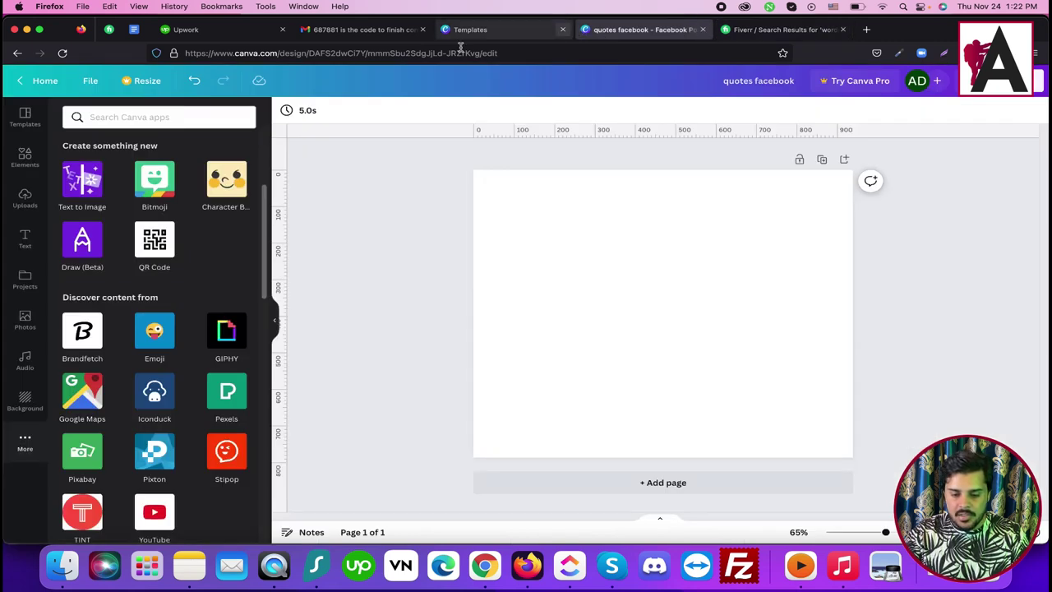
Go to Canva's home page and start a new design, trying then clearing a 'fiverr' search
click(37, 80)
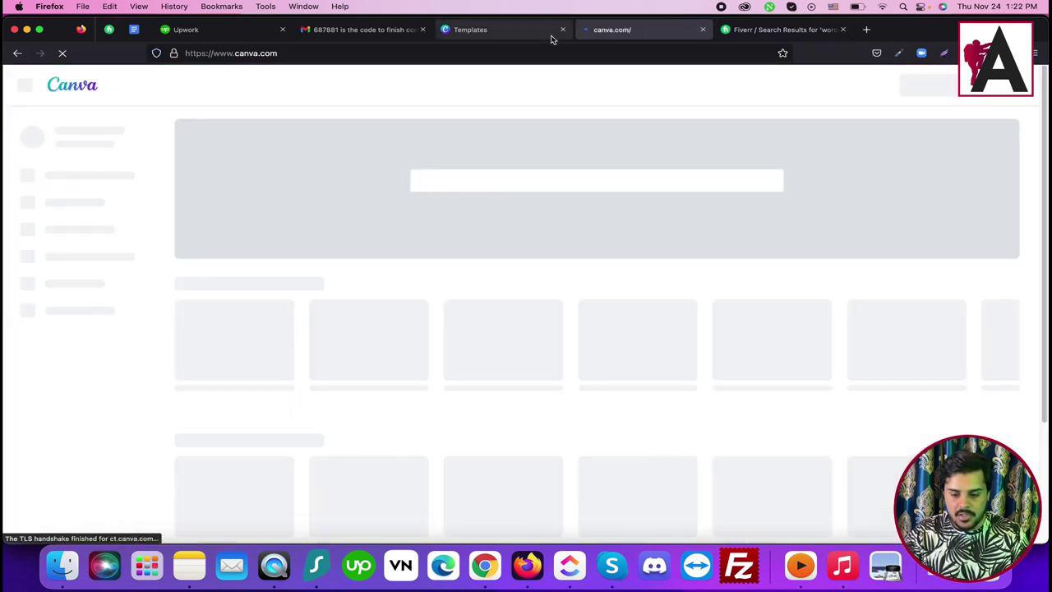
click(562, 30)
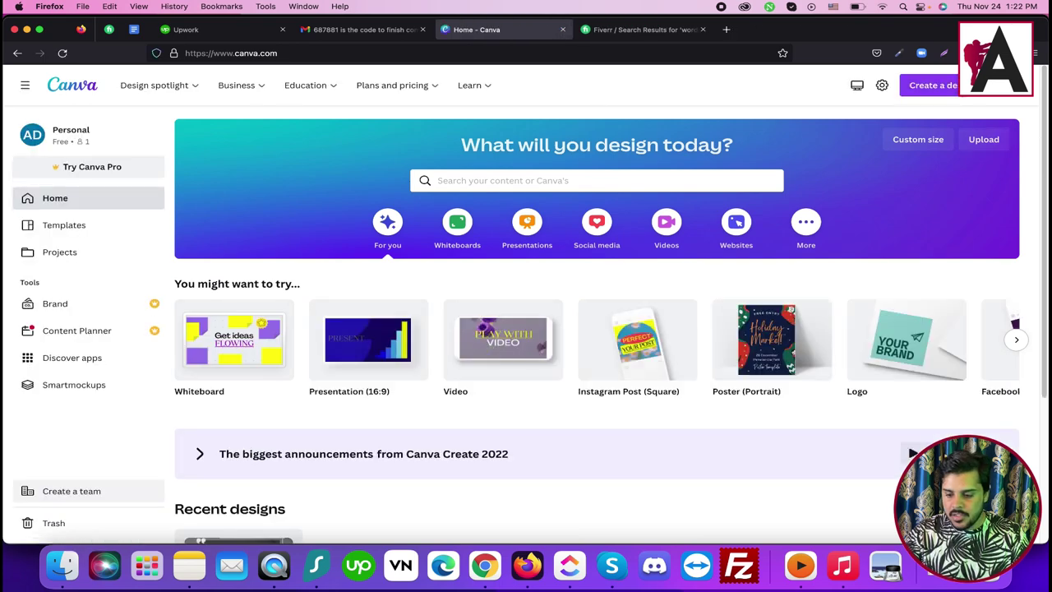
click(929, 84)
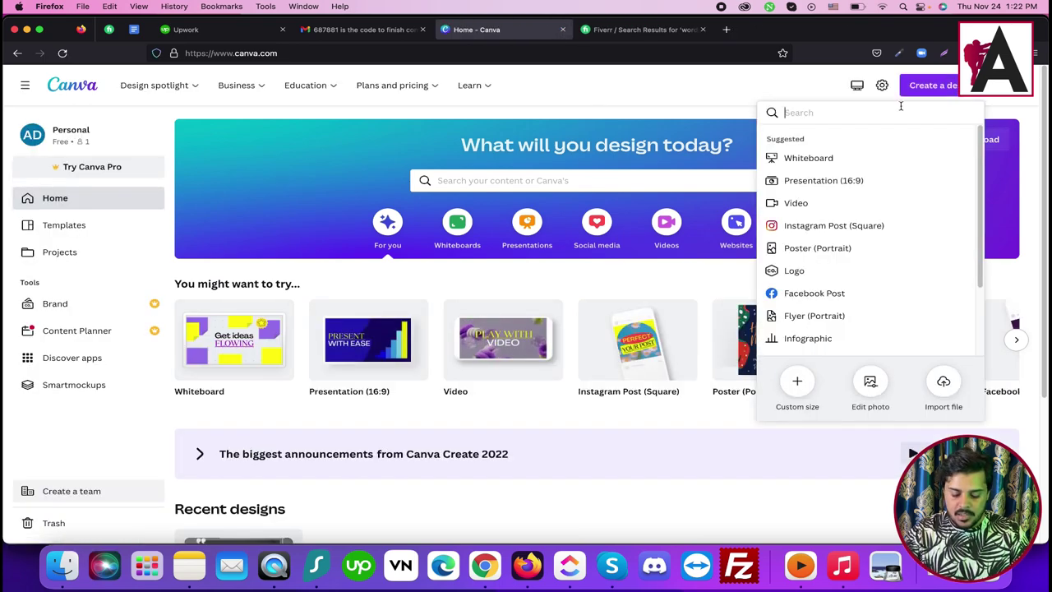
text(fiverr)
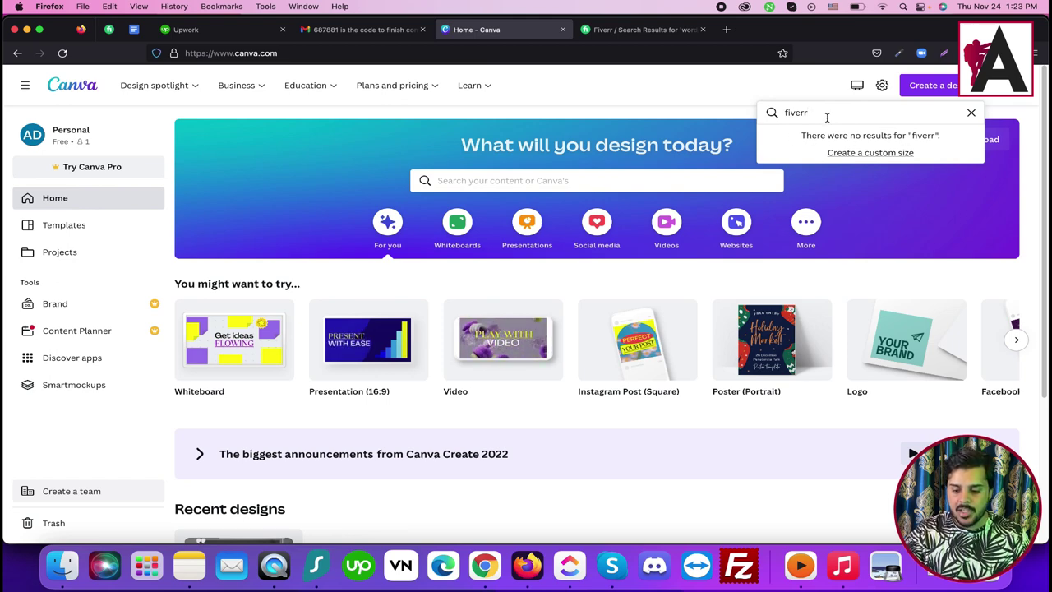
key(BackSpace)
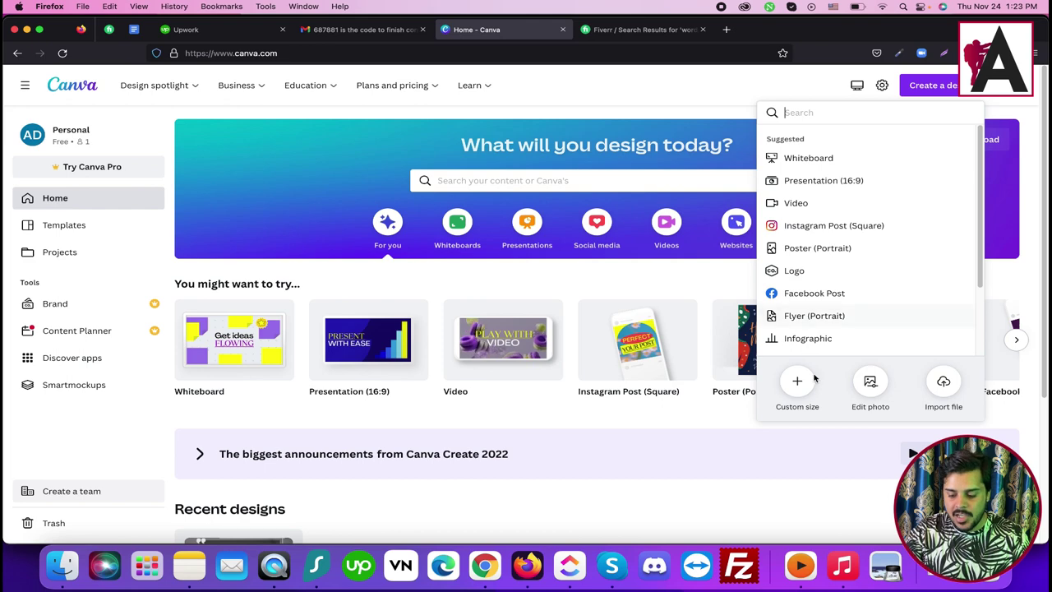
Choose Custom size and enter a width of 750 px, then open a new browser tab
click(800, 382)
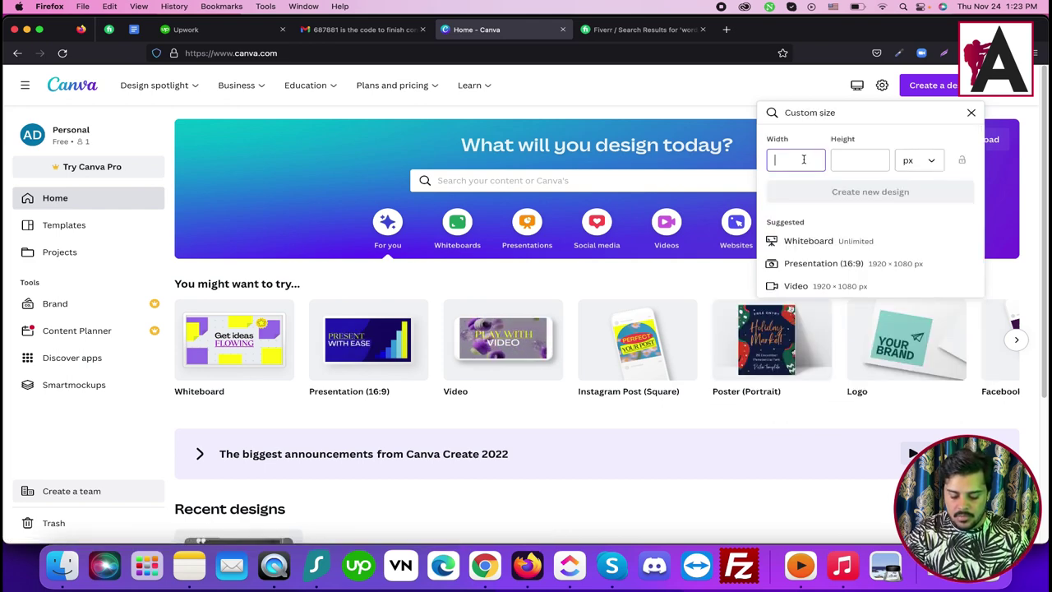
text(5)
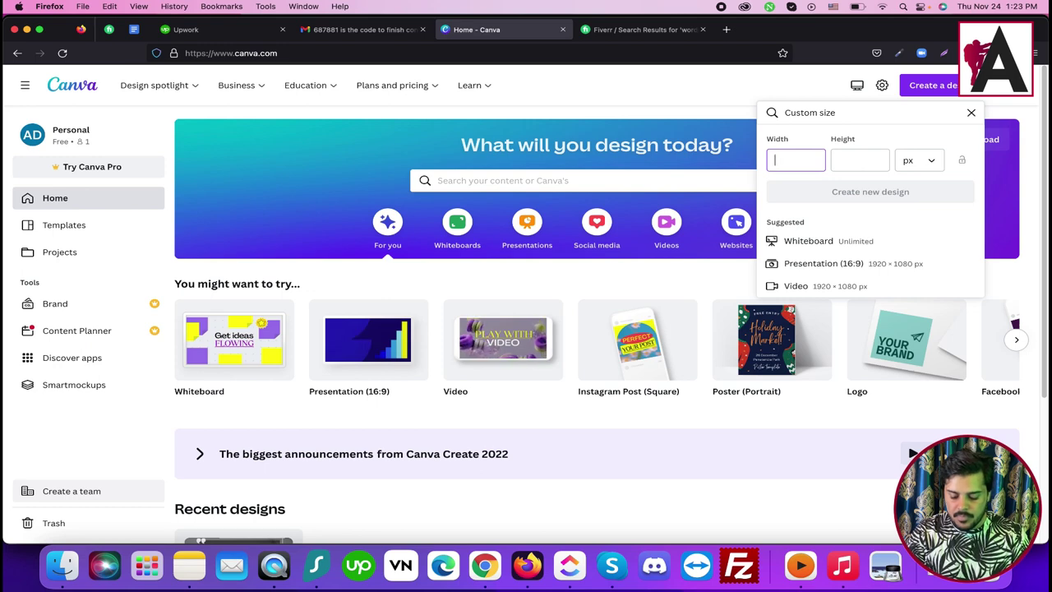
key(BackSpace)
text(750)
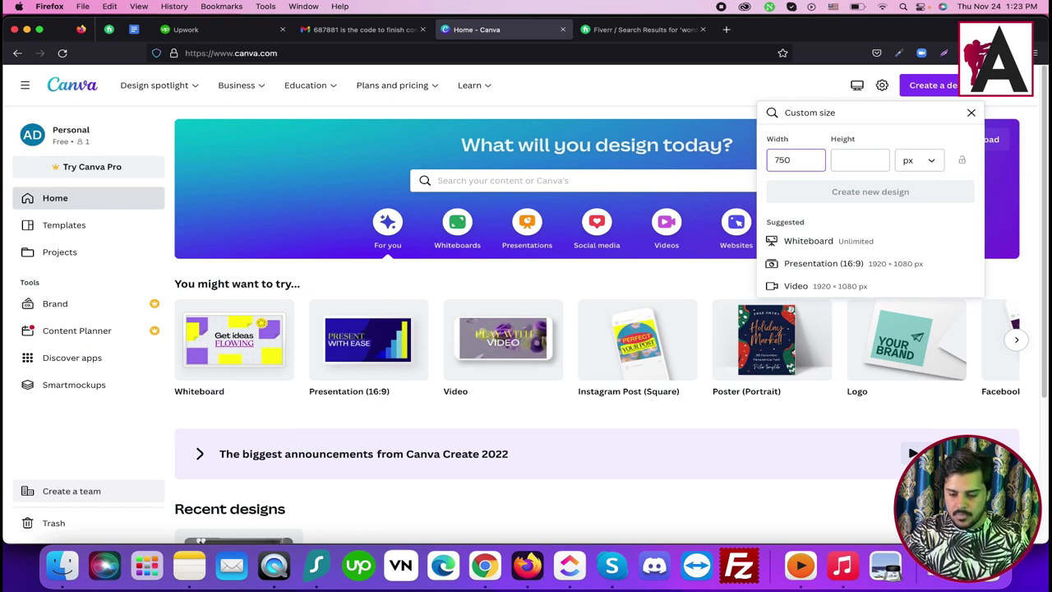
key(super+a)
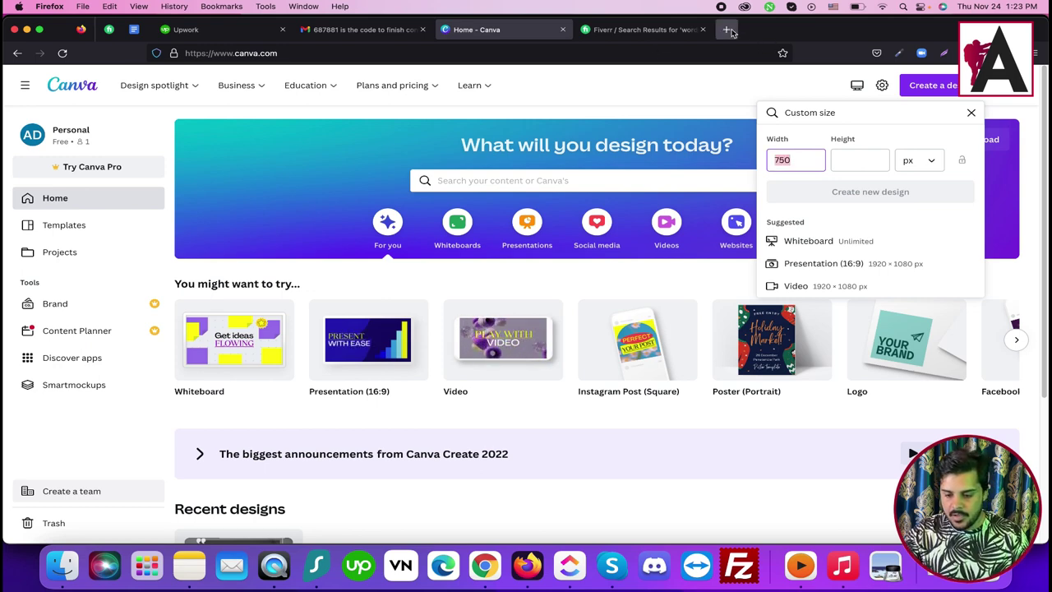
click(726, 29)
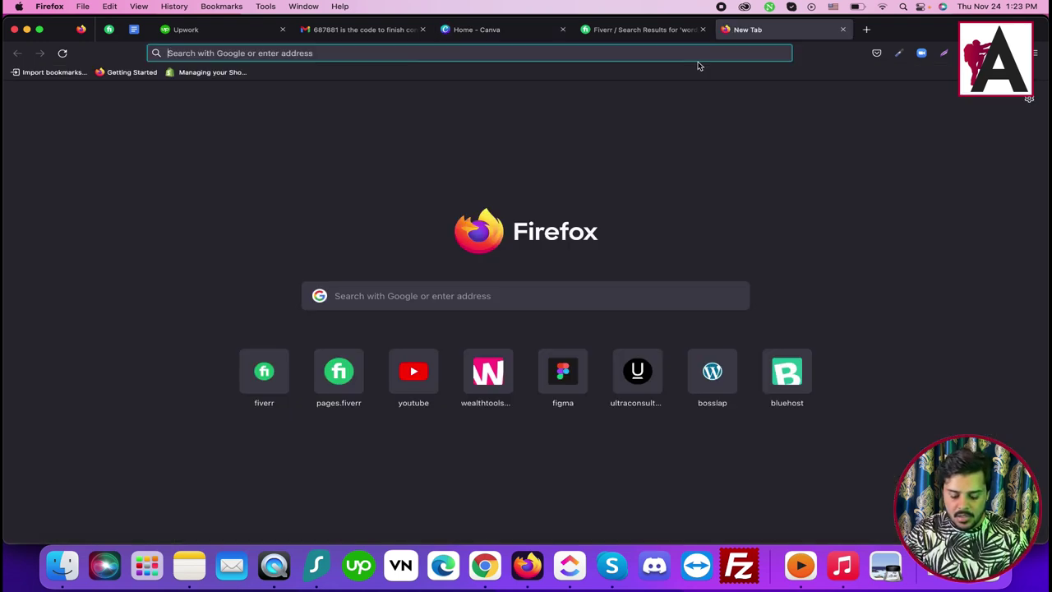
Google 'fiverr thumbnail size', highlight the 550 by 370 pixel answer, and return to Fiverr
text(fiverr thu)
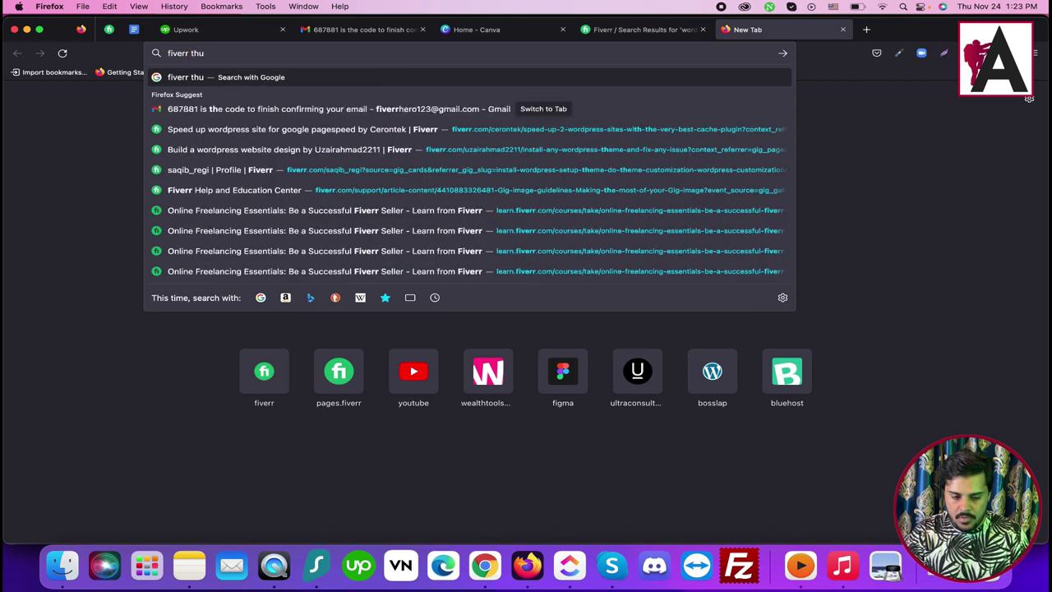
text(mbnail s)
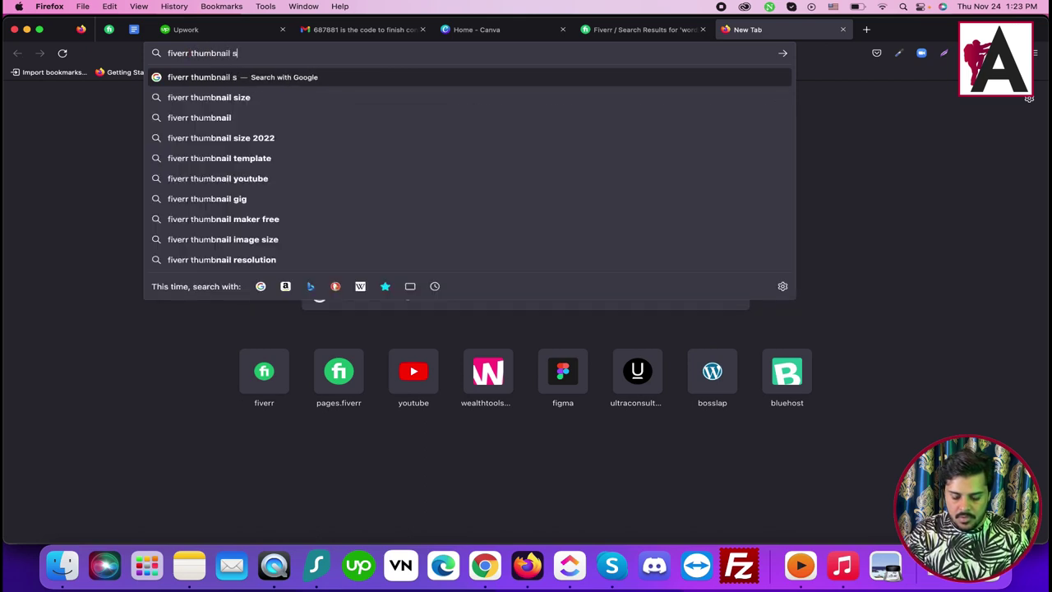
text(ize)
key(Return)
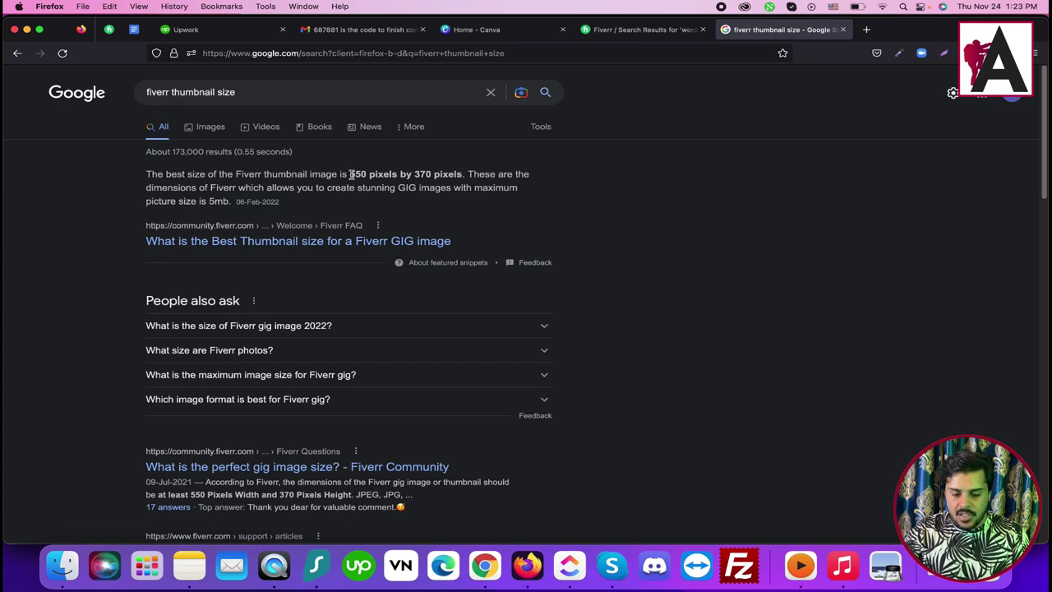
drag(352, 174, 429, 175)
click(593, 31)
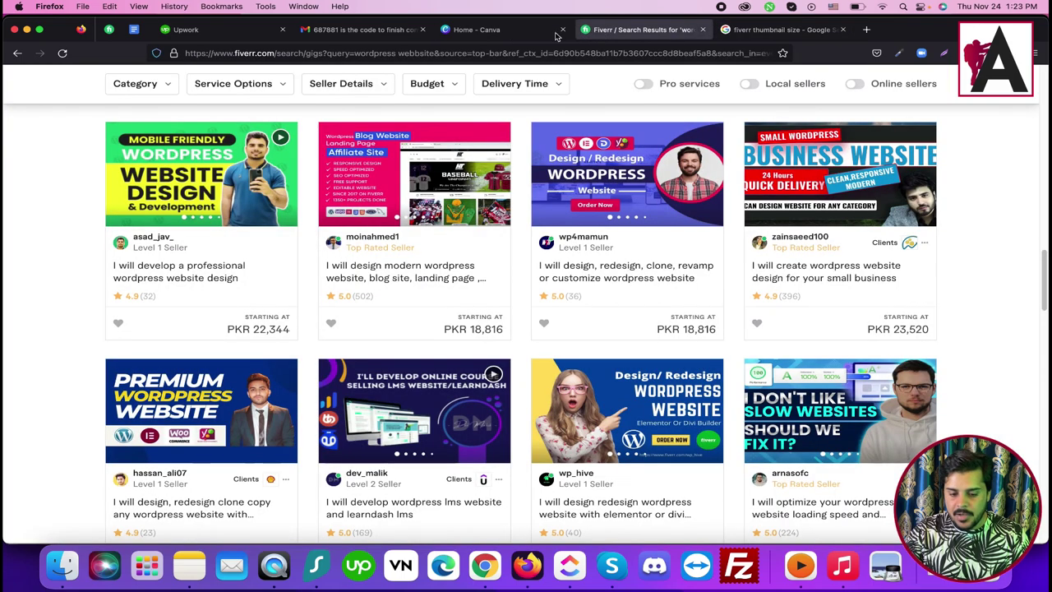
Enter width 550 and height 370 px in Custom size and create the design
click(556, 33)
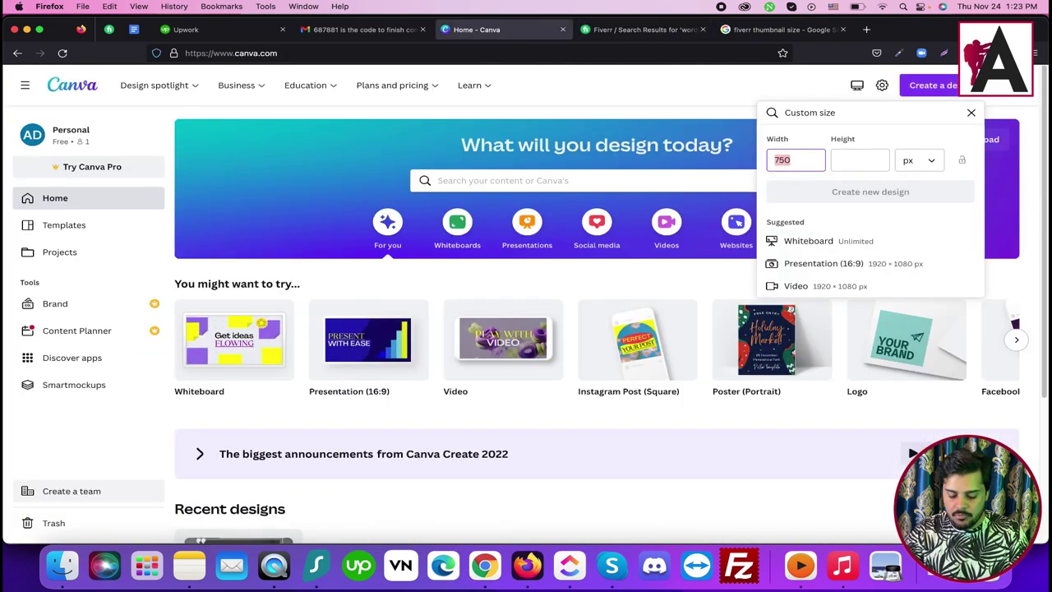
text(550)
key(Tab)
text(3)
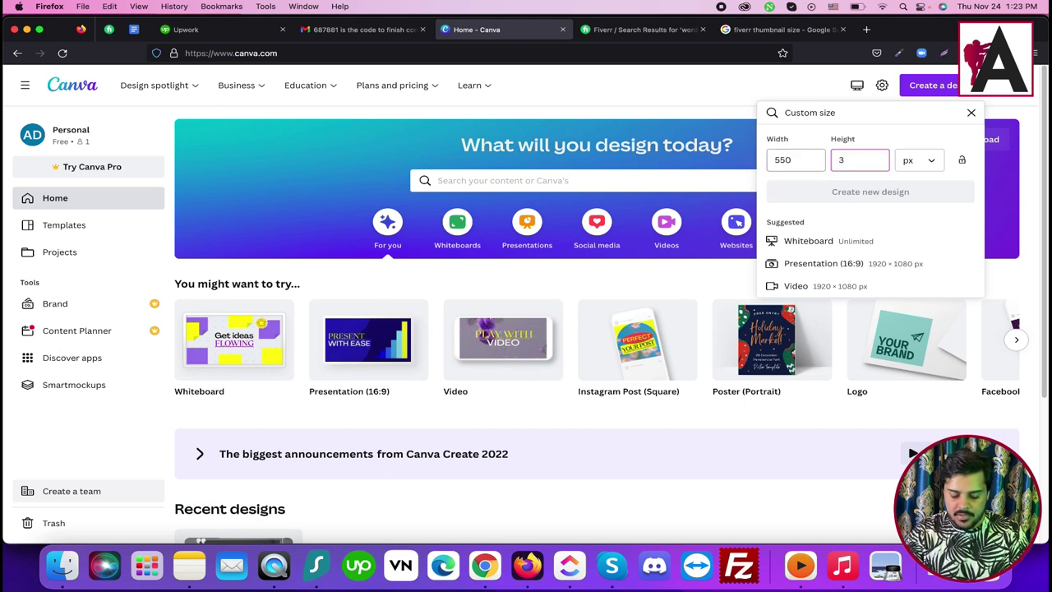
text(7)
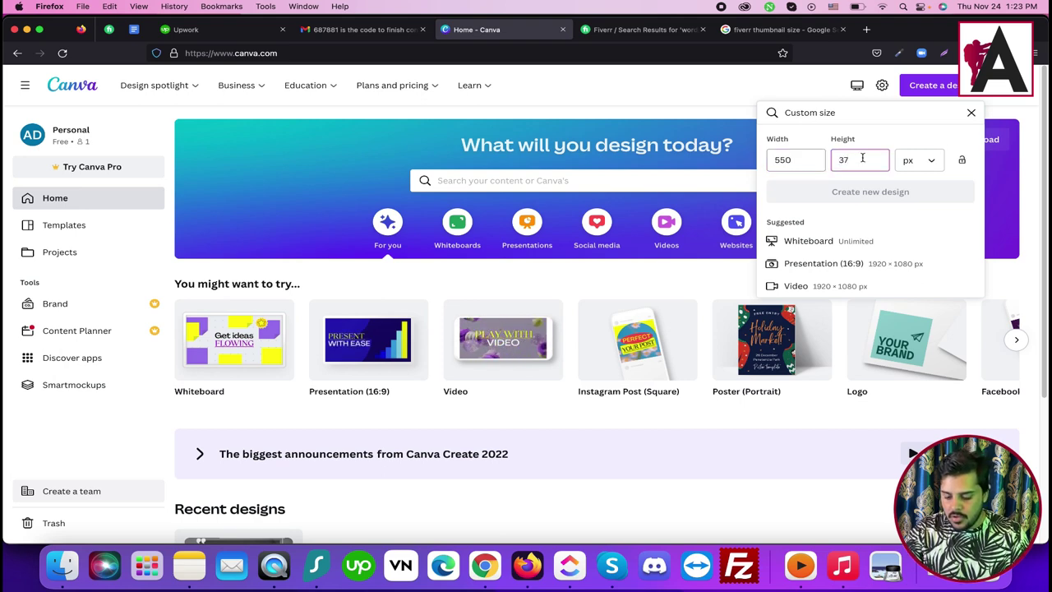
text(0)
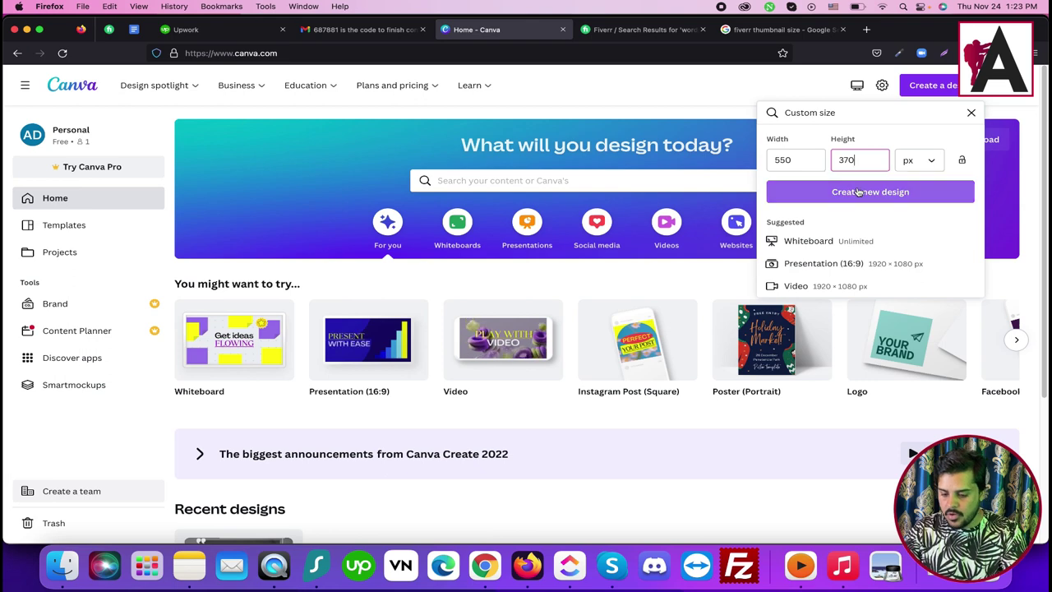
click(859, 192)
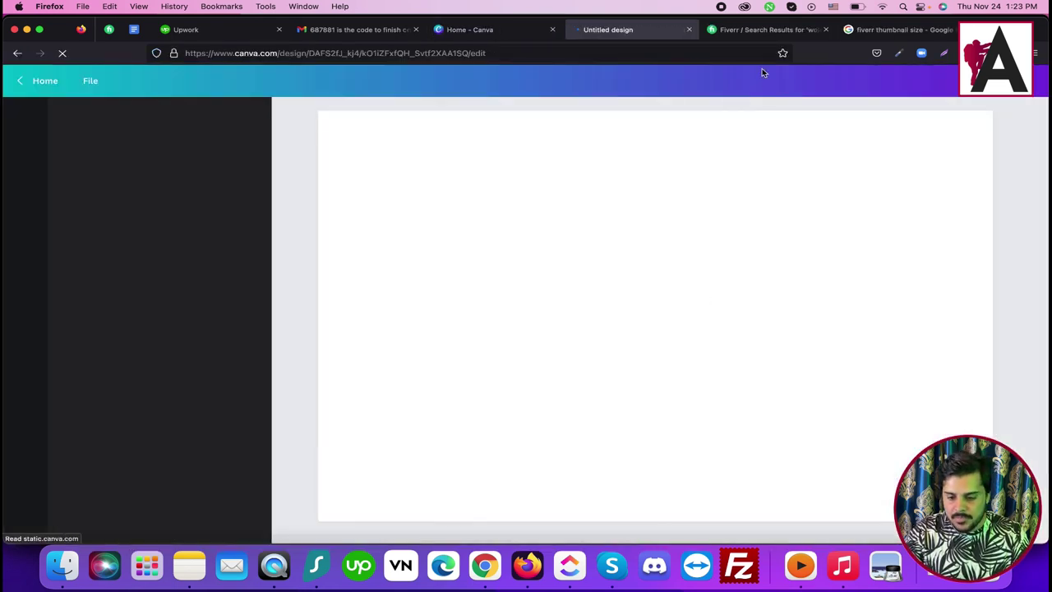
Compare against the Fiverr gig thumbnails and close Canva's Share panel
click(765, 30)
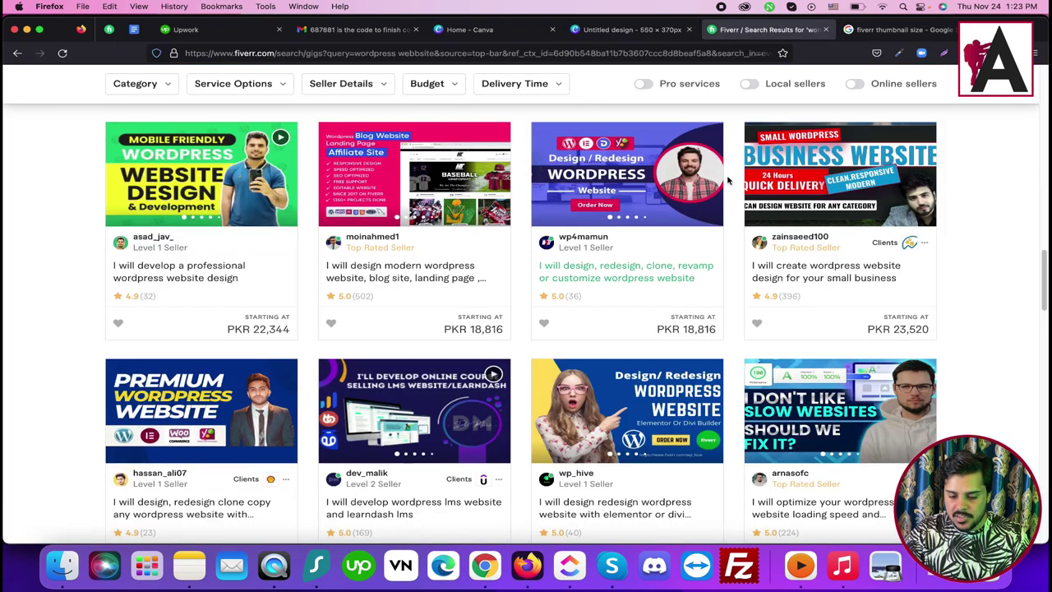
click(629, 30)
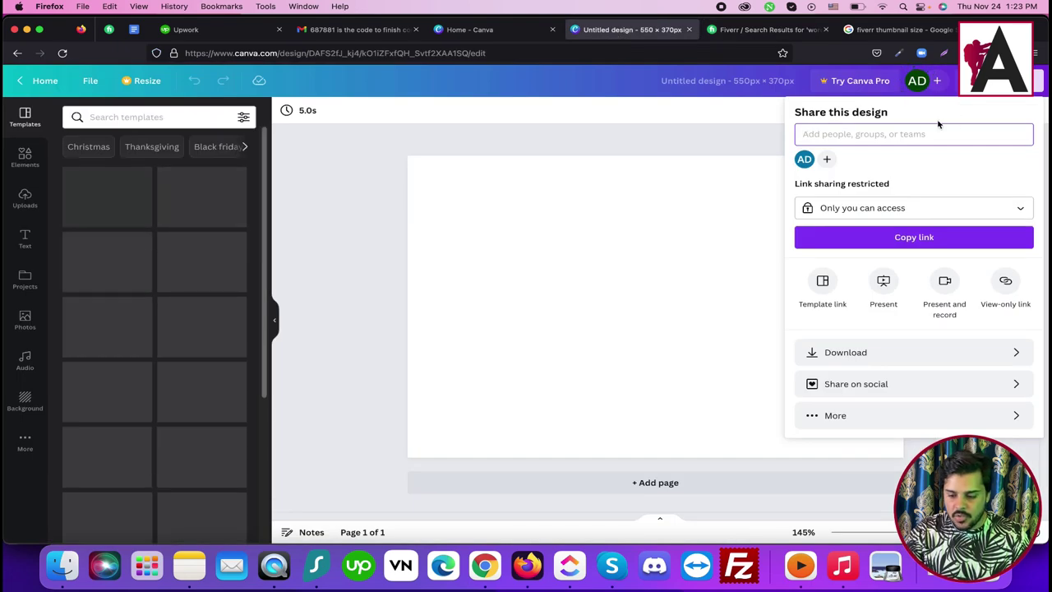
click(695, 137)
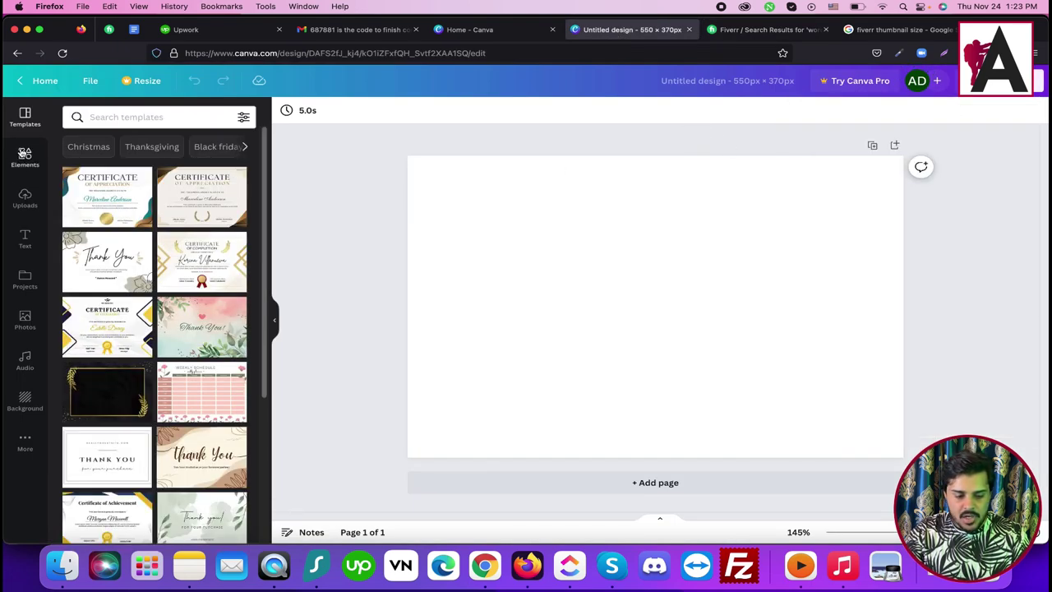
click(724, 30)
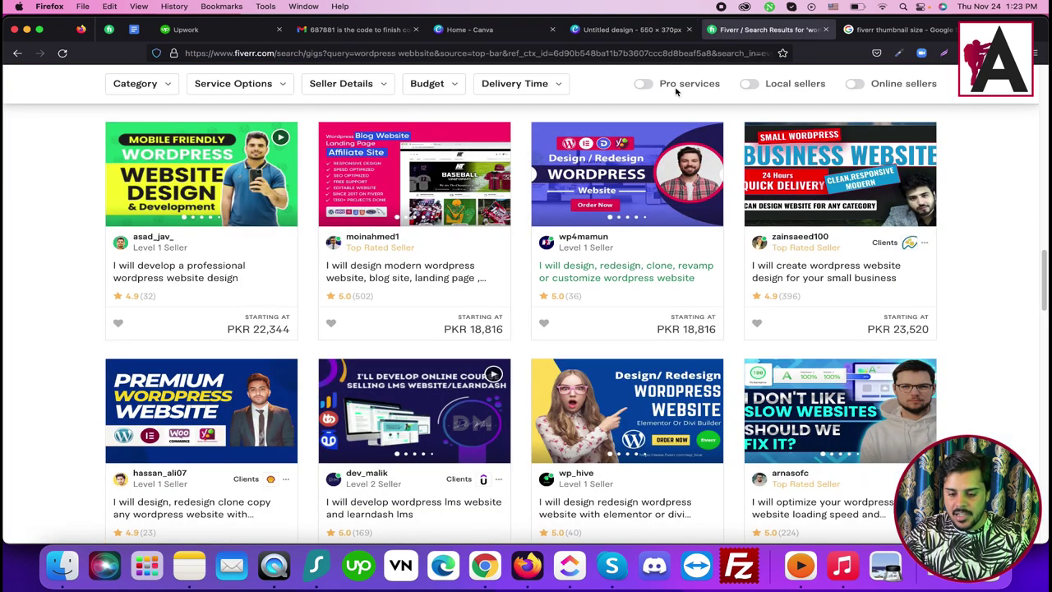
click(629, 30)
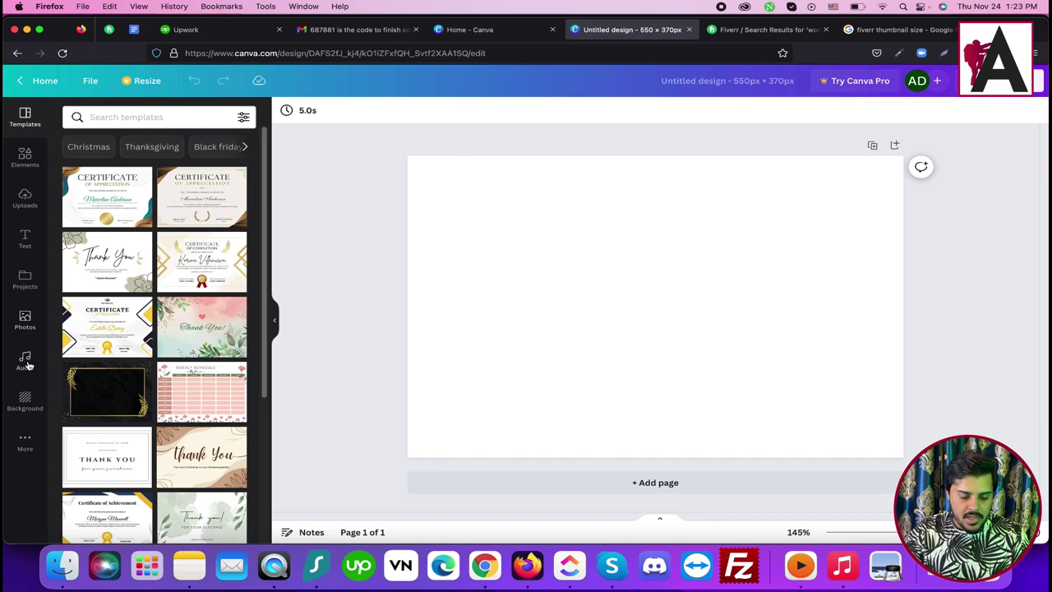
Search the Background library for 'website', then clear the fruitless search
click(24, 400)
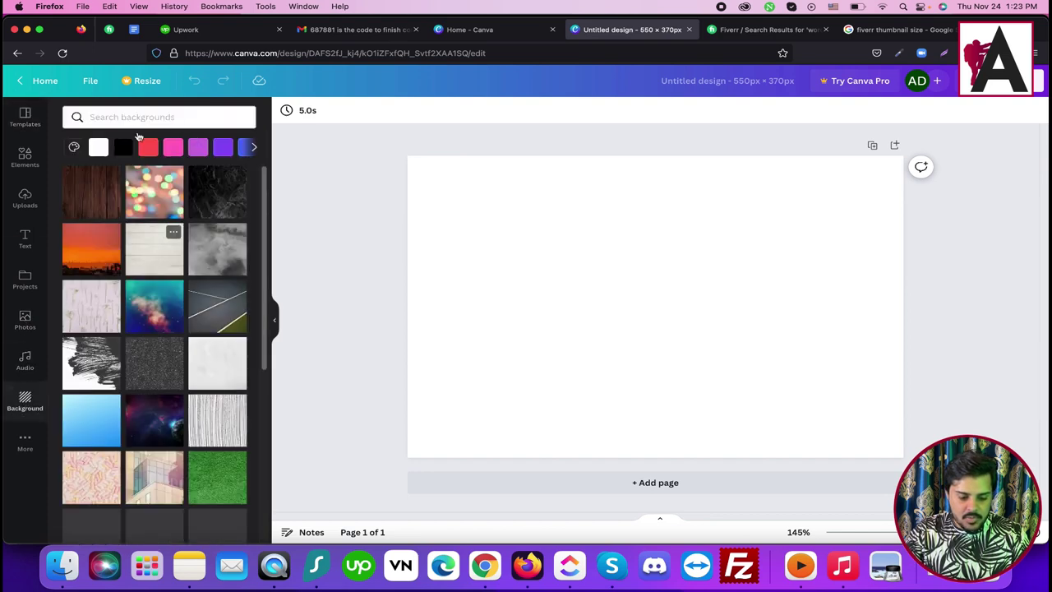
click(132, 117)
text(w)
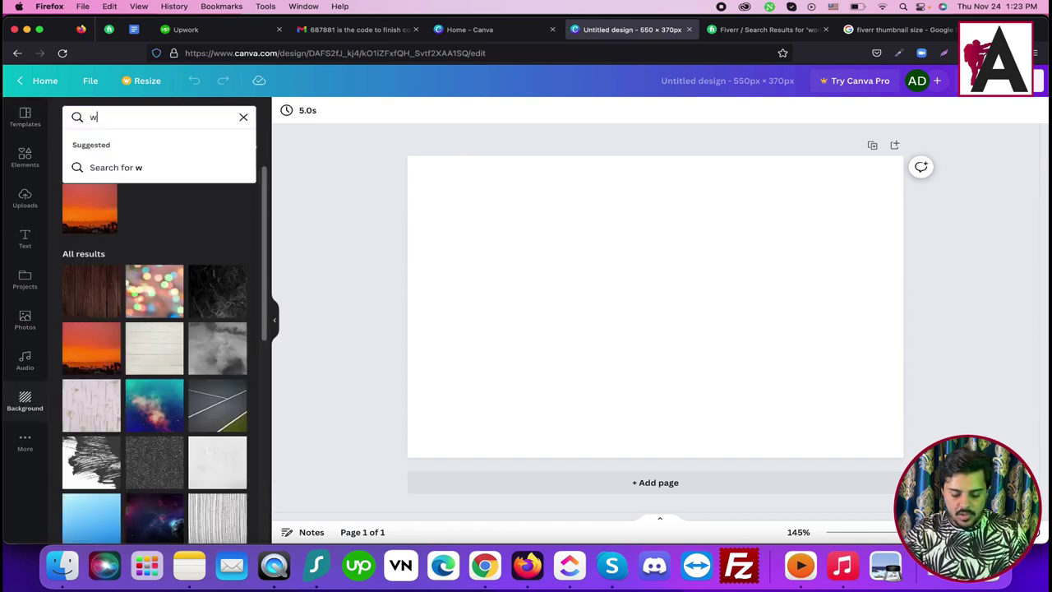
text(ebsite)
key(Return)
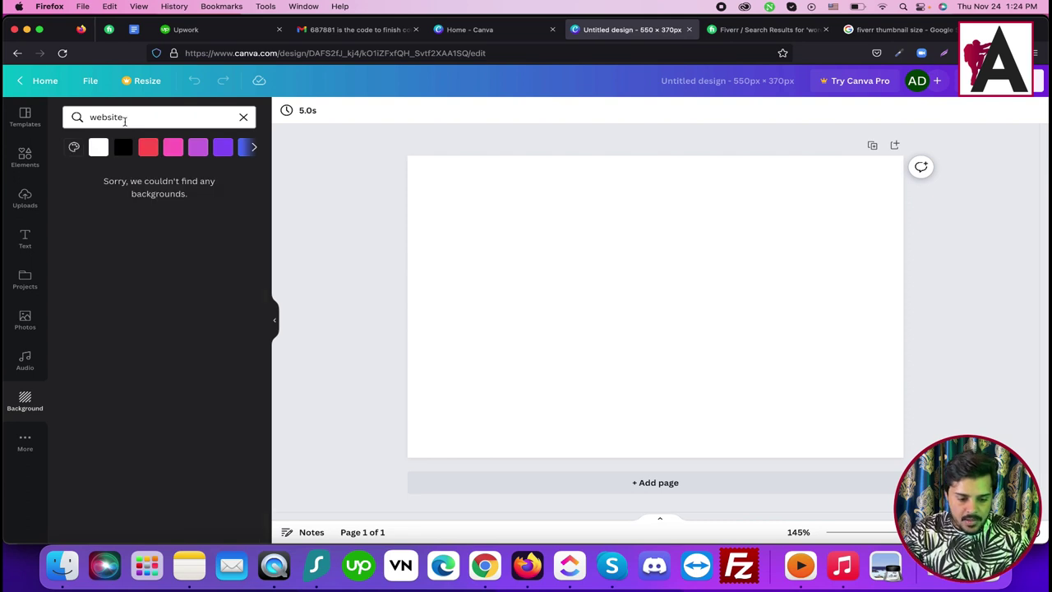
double_click(125, 118)
key(BackSpace)
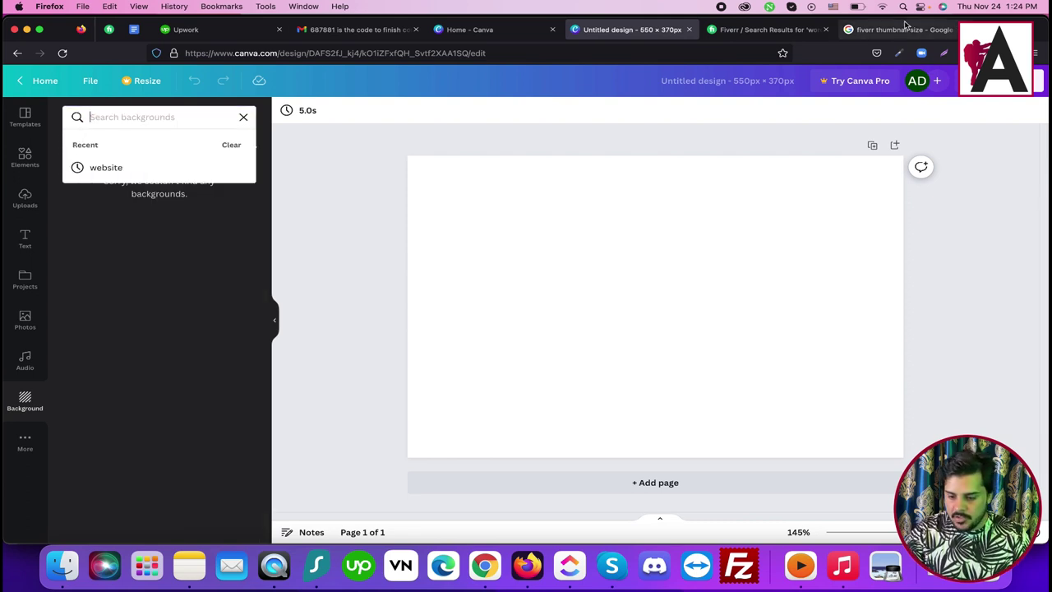
click(905, 29)
Search Google for 'websites' and show the image results
triple_click(265, 93)
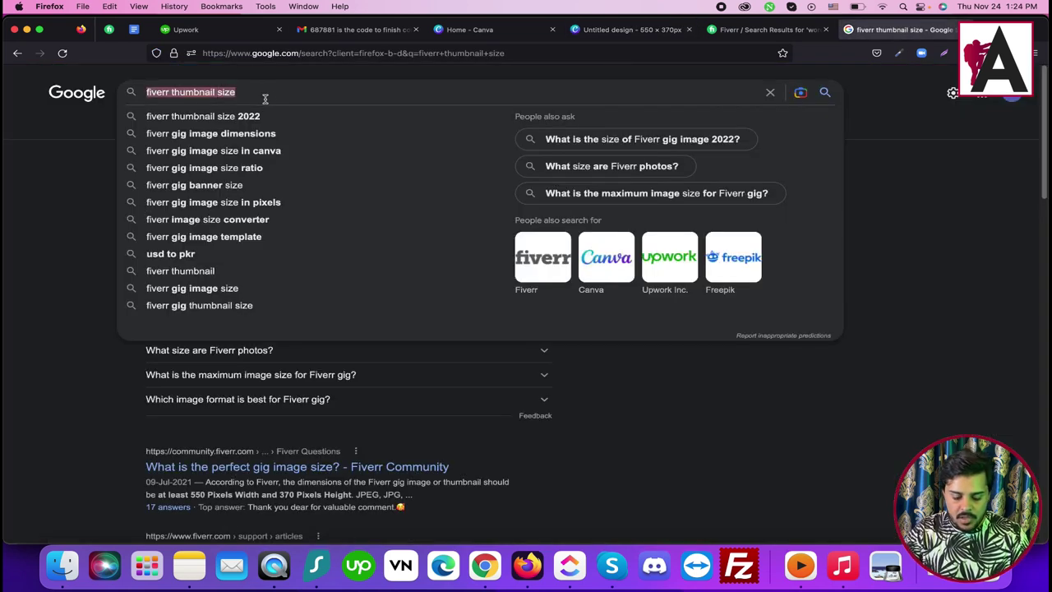
text(webbsot)
key(BackSpace)
key(BackSpace)
key(BackSpace)
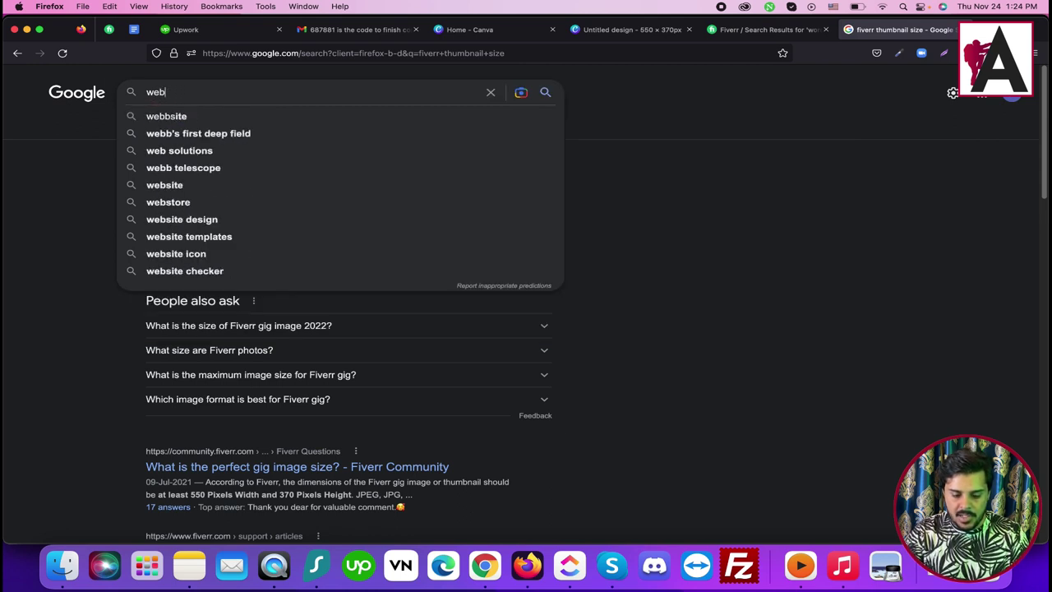
text(sites)
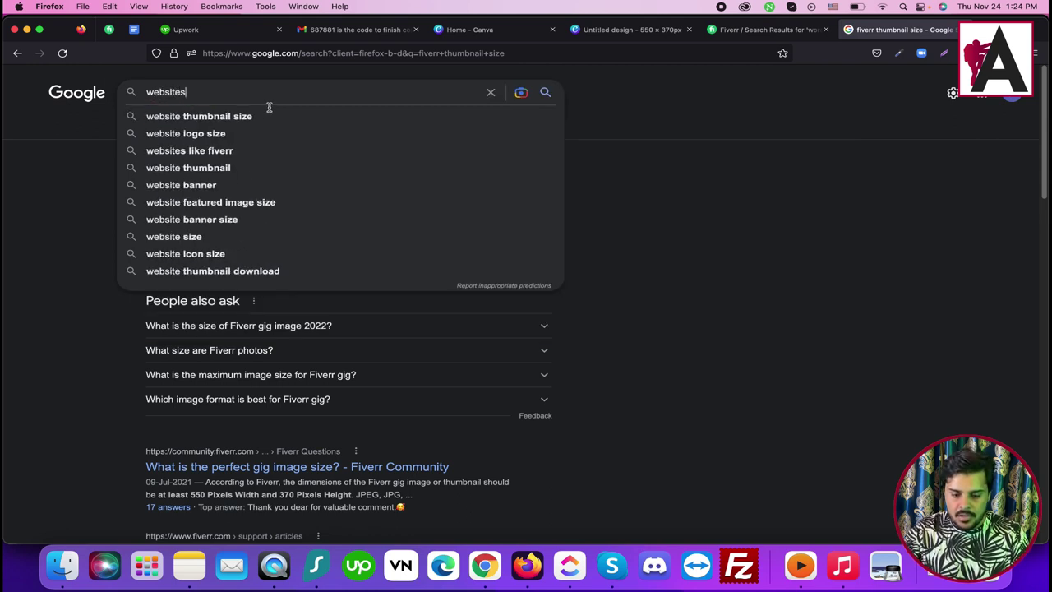
key(Return)
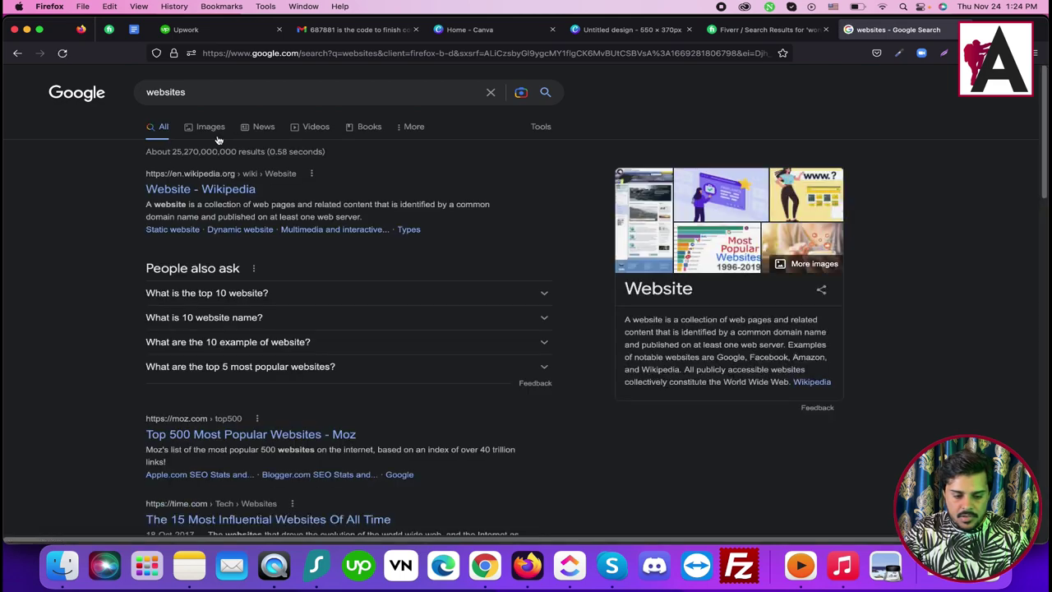
click(212, 134)
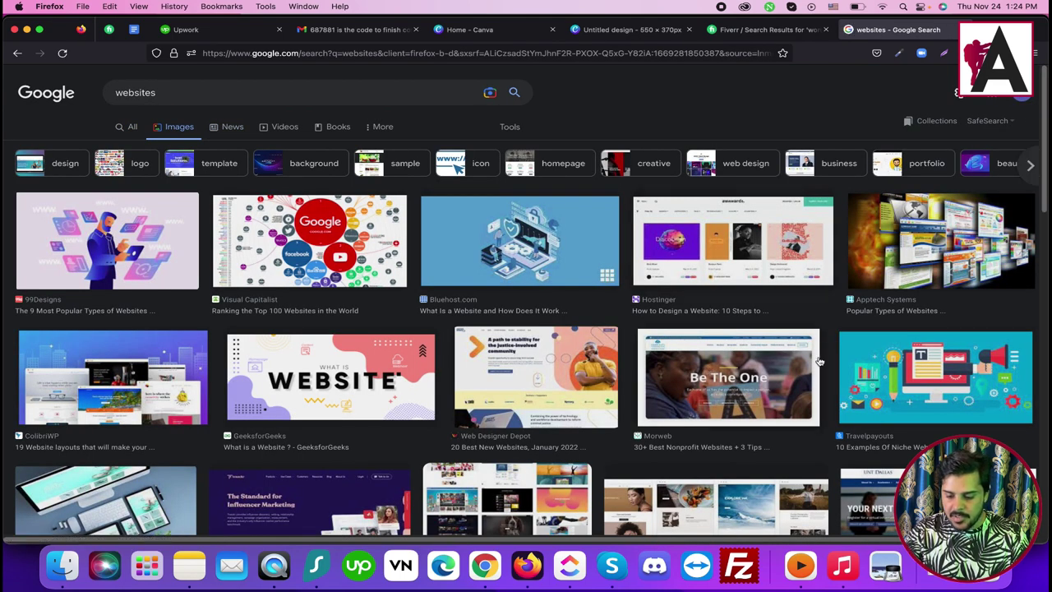
Save the KudoMetrics web-page collage to Downloads as Website-Design-Company-India
click(967, 238)
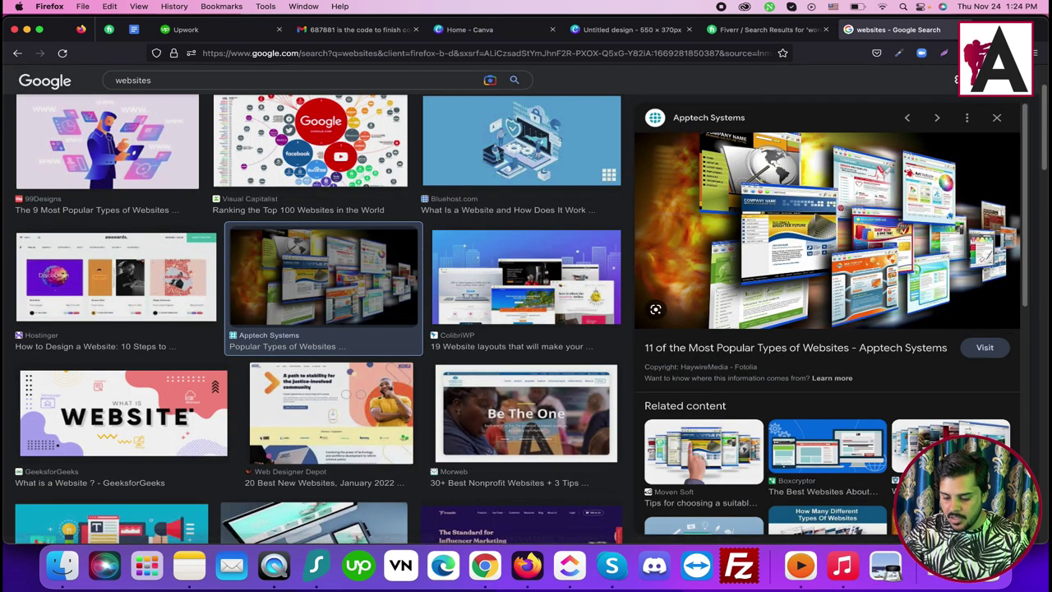
click(951, 448)
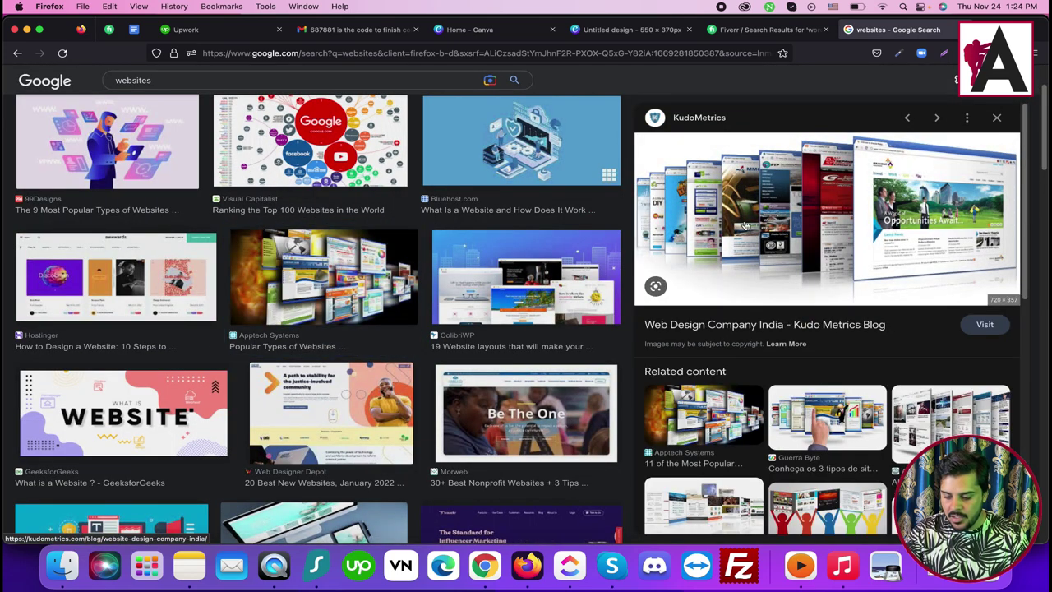
right_click(763, 175)
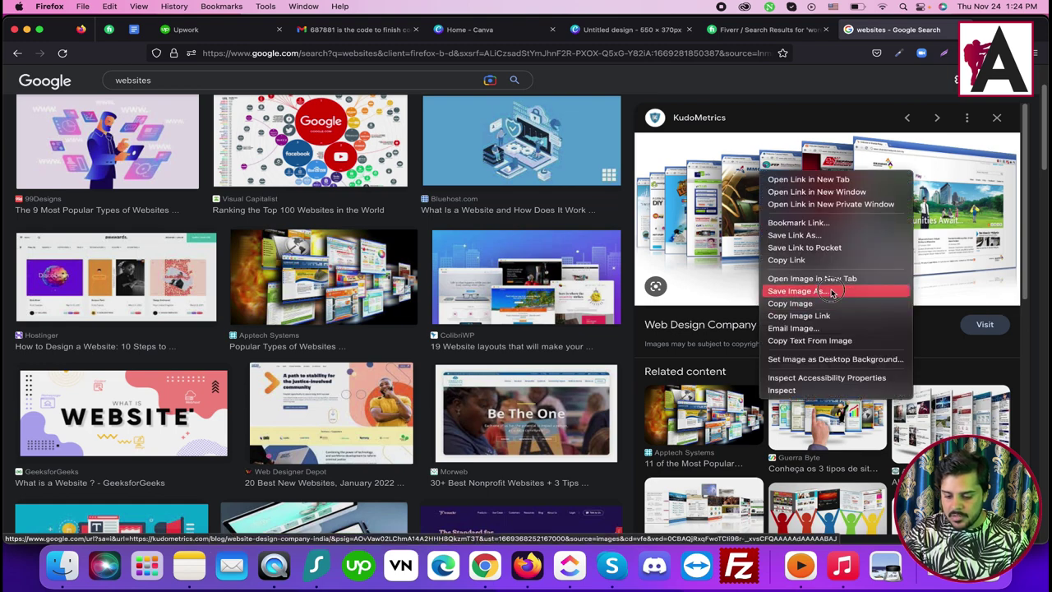
click(834, 291)
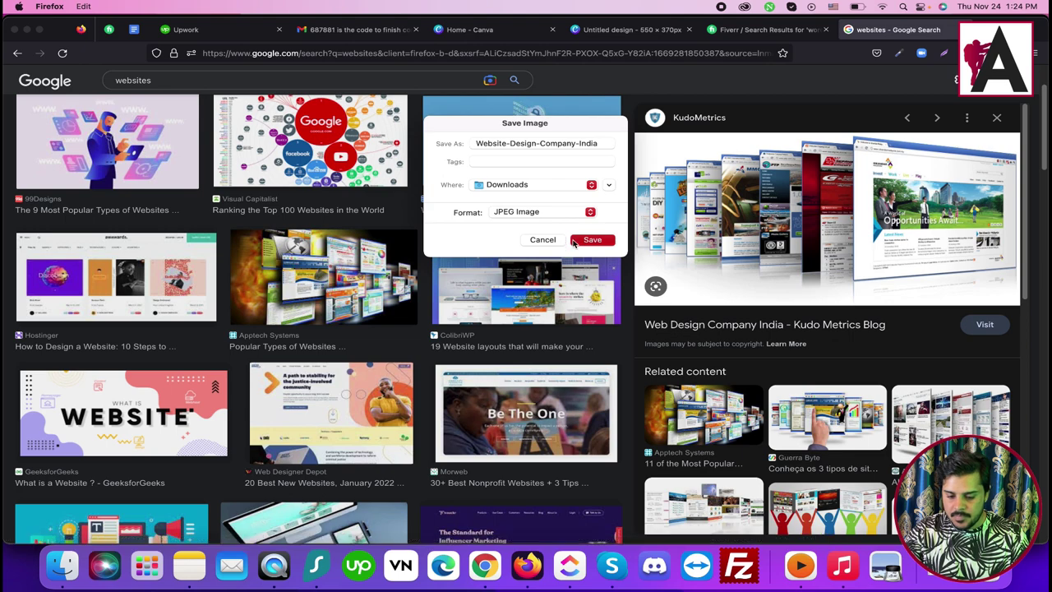
click(592, 240)
Upload the downloaded website collage image and place it on the 550 × 370 page
click(729, 31)
click(633, 29)
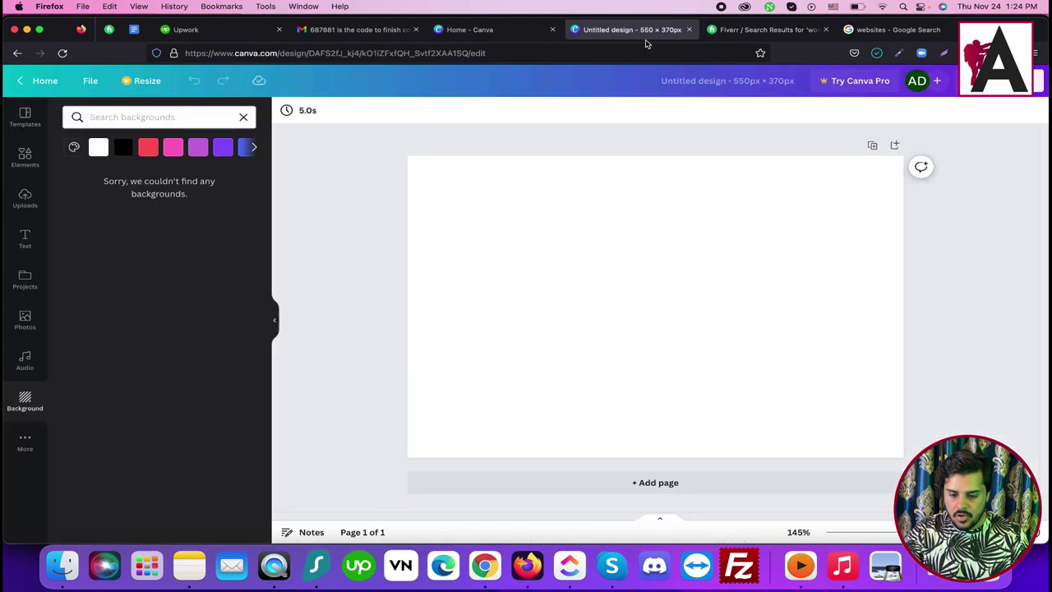
click(23, 198)
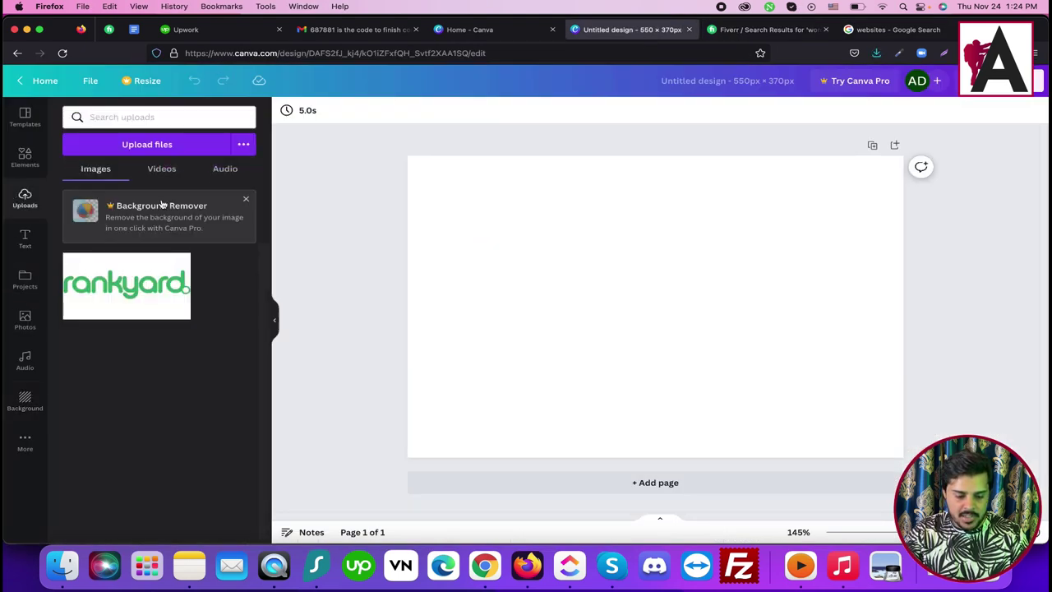
click(199, 153)
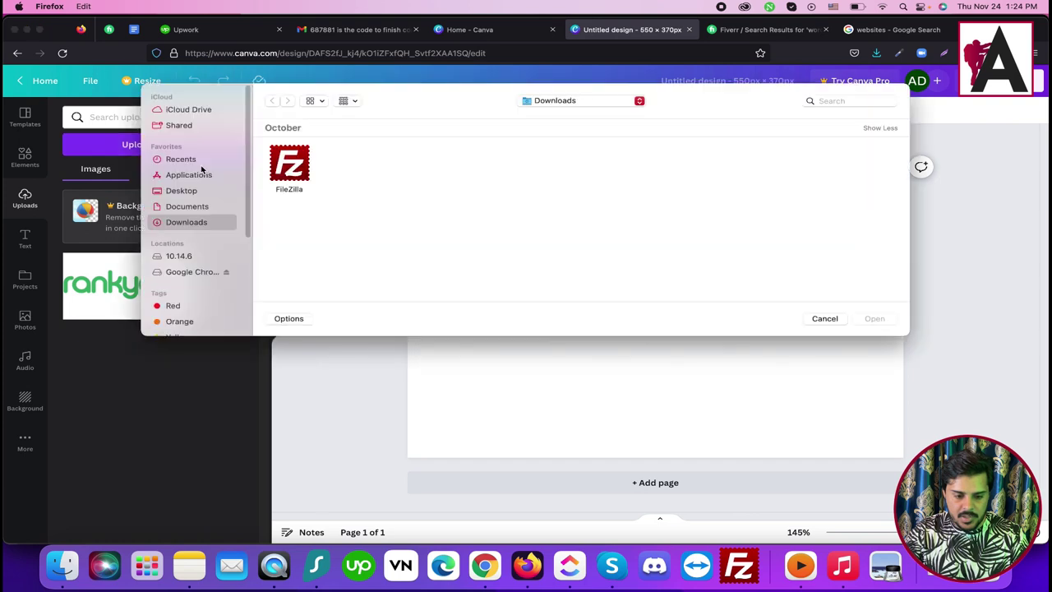
double_click(275, 163)
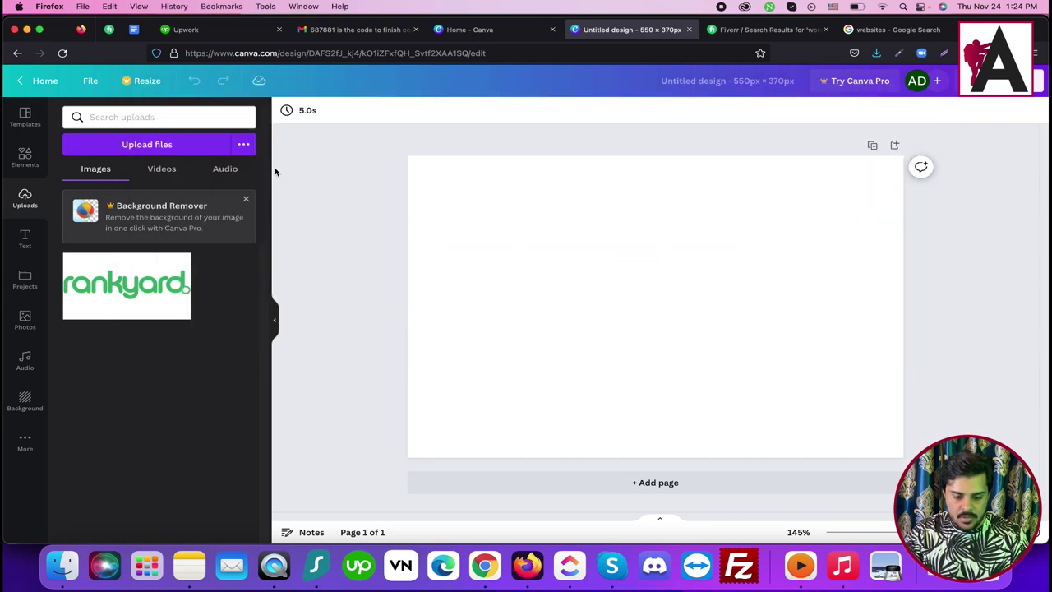
click(162, 298)
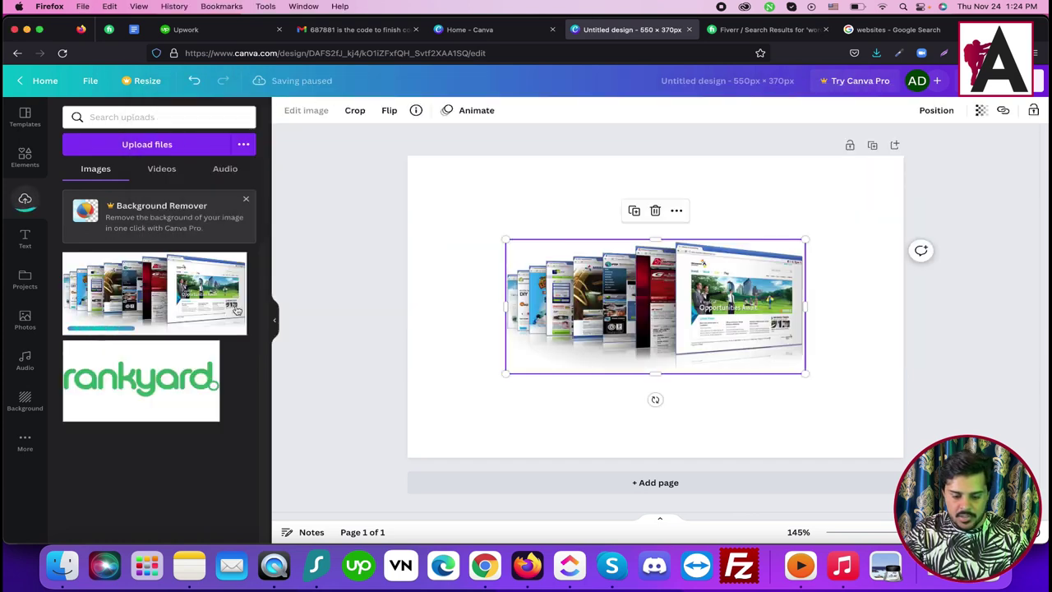
Enlarge the website collage beyond the page edges and crop it to fill the page
drag(599, 303, 502, 219)
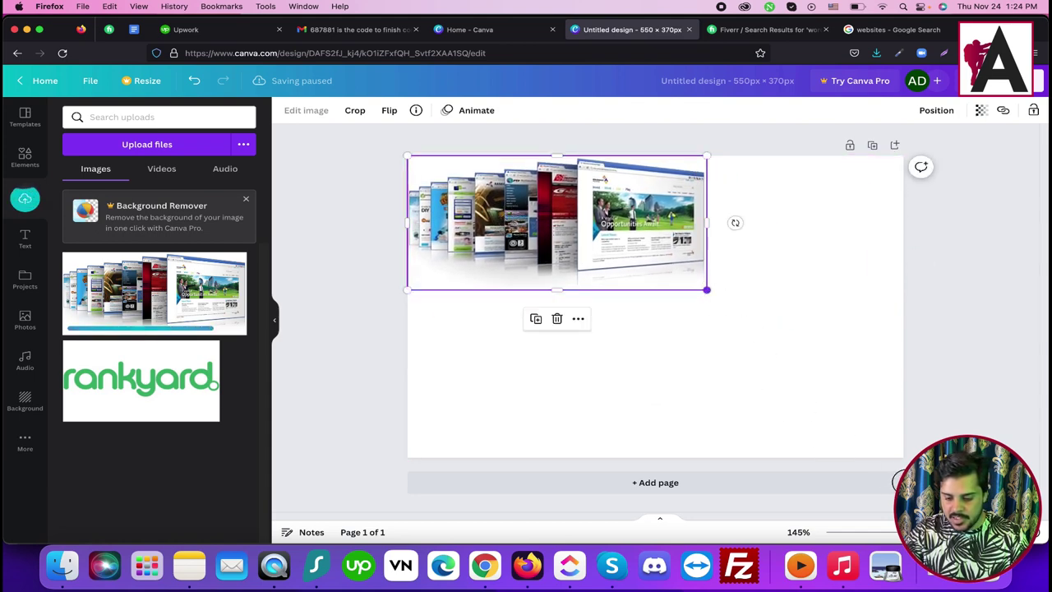
drag(905, 460, 904, 457)
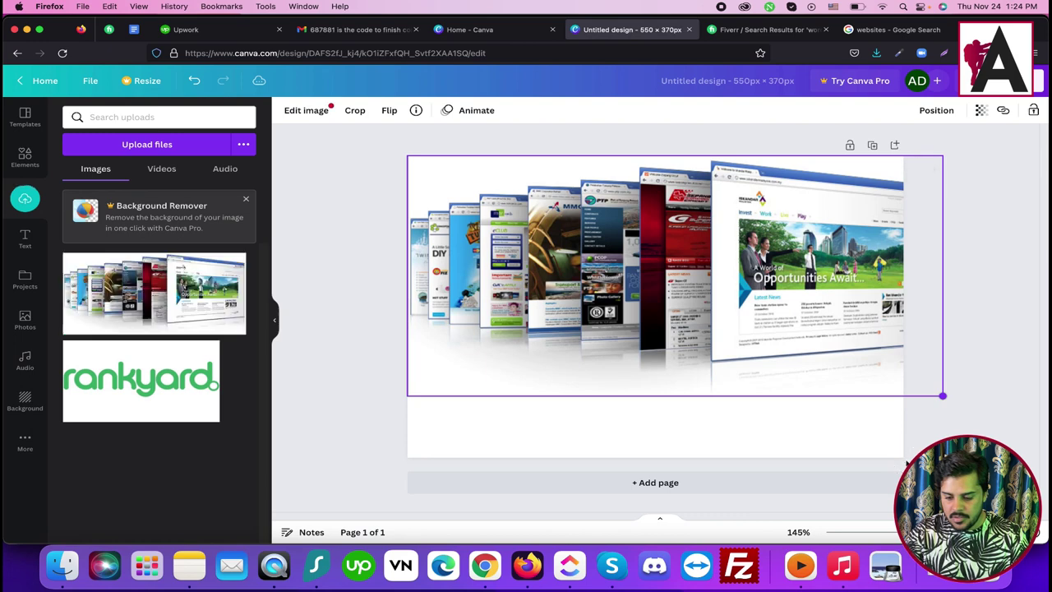
click(968, 401)
click(907, 392)
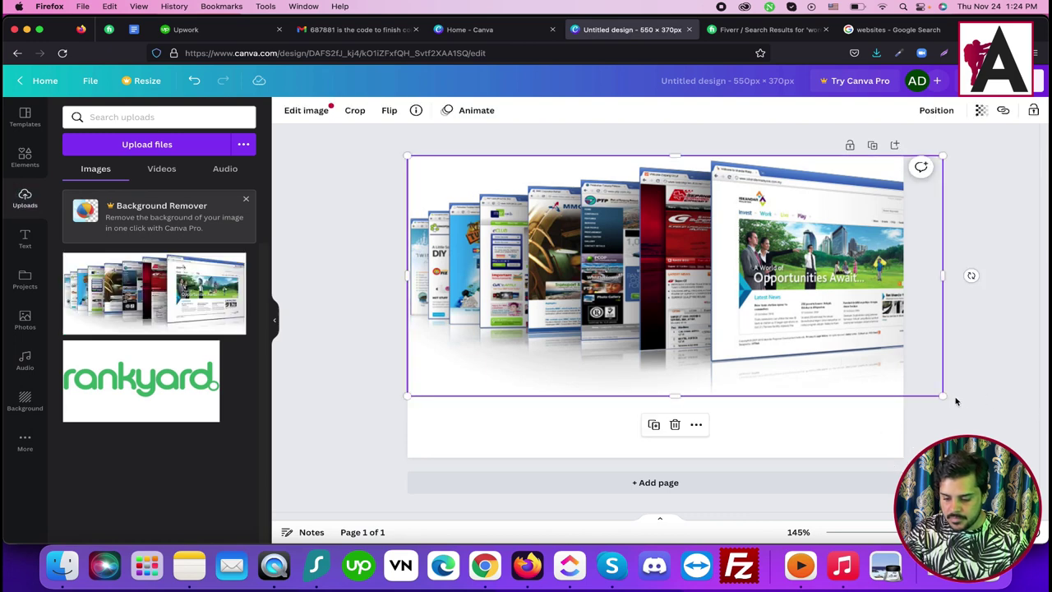
drag(944, 395, 1040, 458)
drag(685, 319, 642, 314)
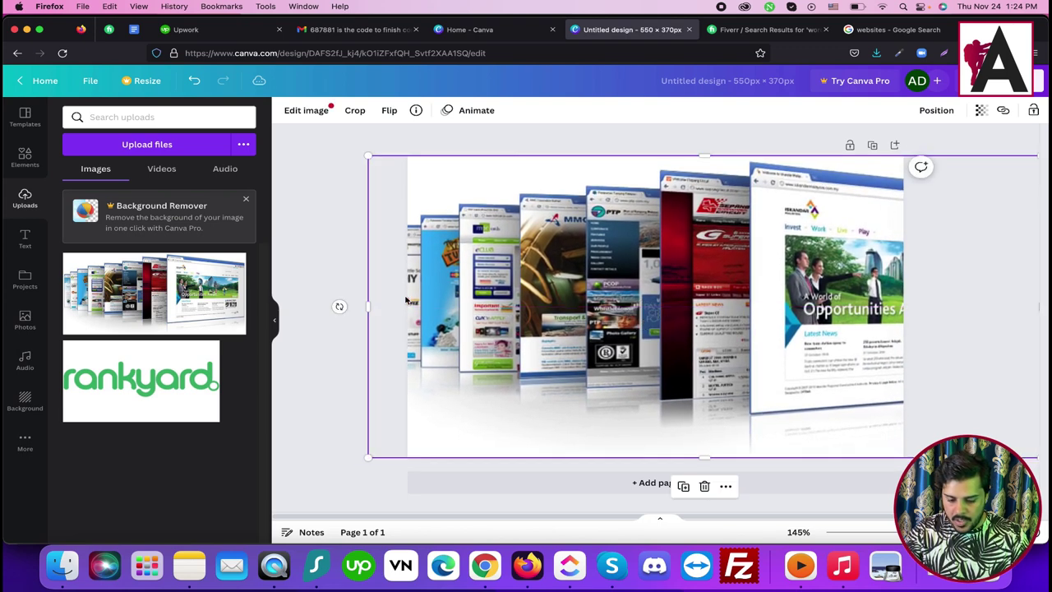
click(302, 219)
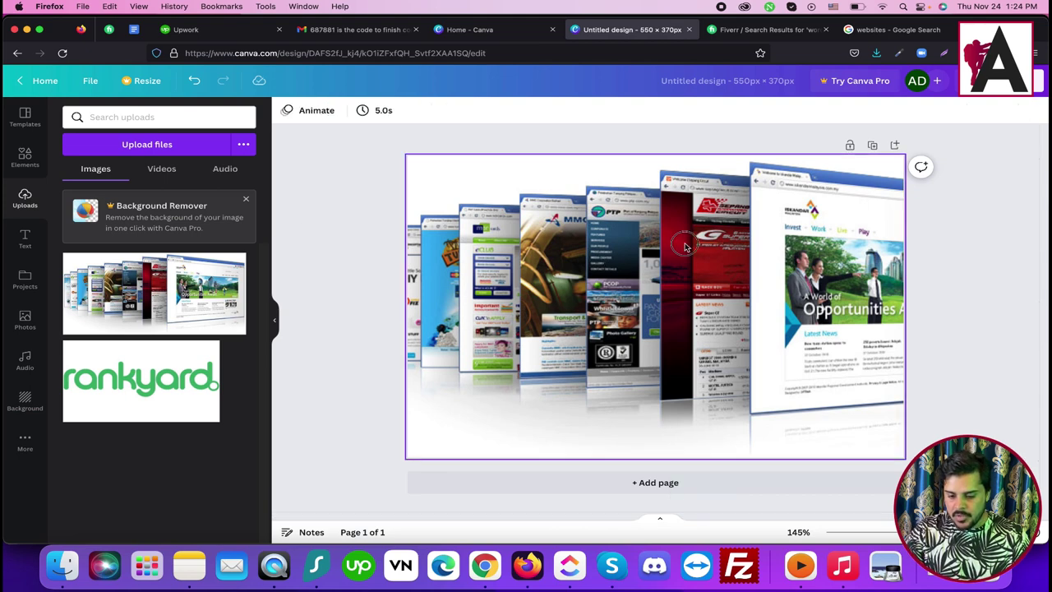
double_click(761, 271)
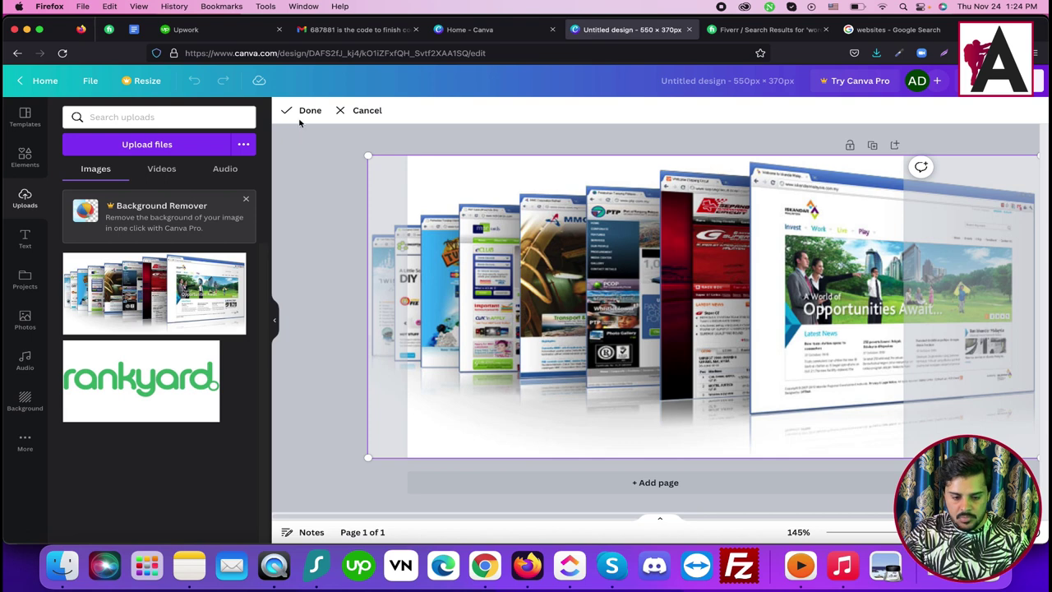
click(302, 121)
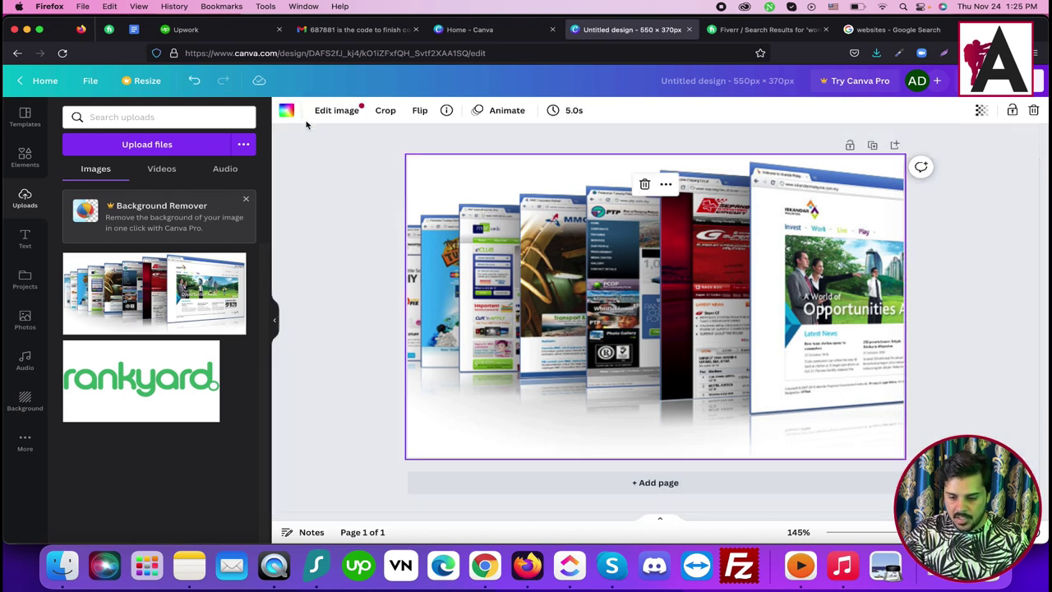
Set the collage image's transparency to 41
click(980, 111)
drag(978, 161, 904, 163)
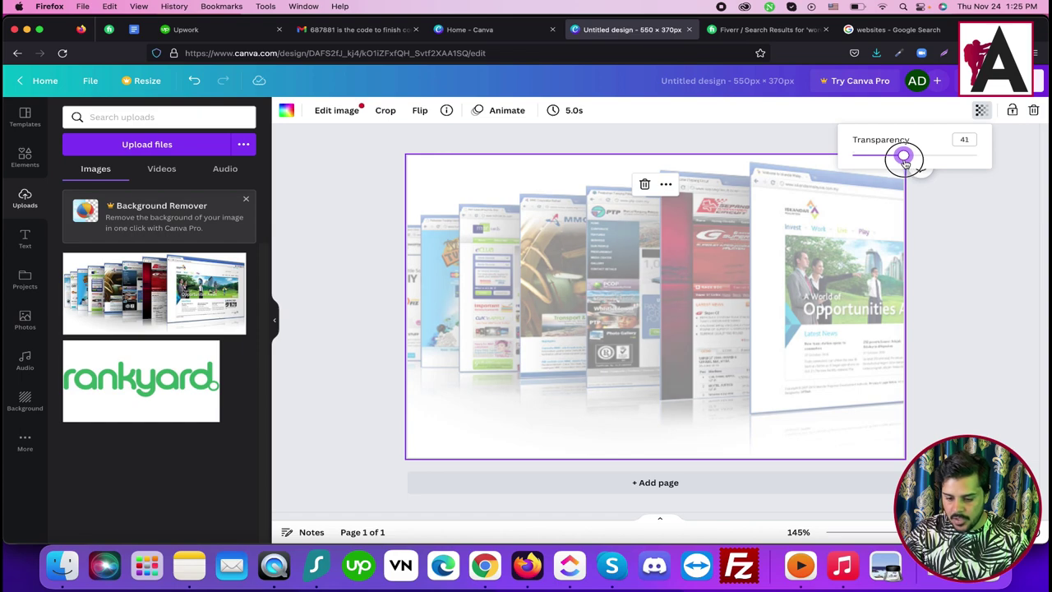
click(634, 89)
click(765, 33)
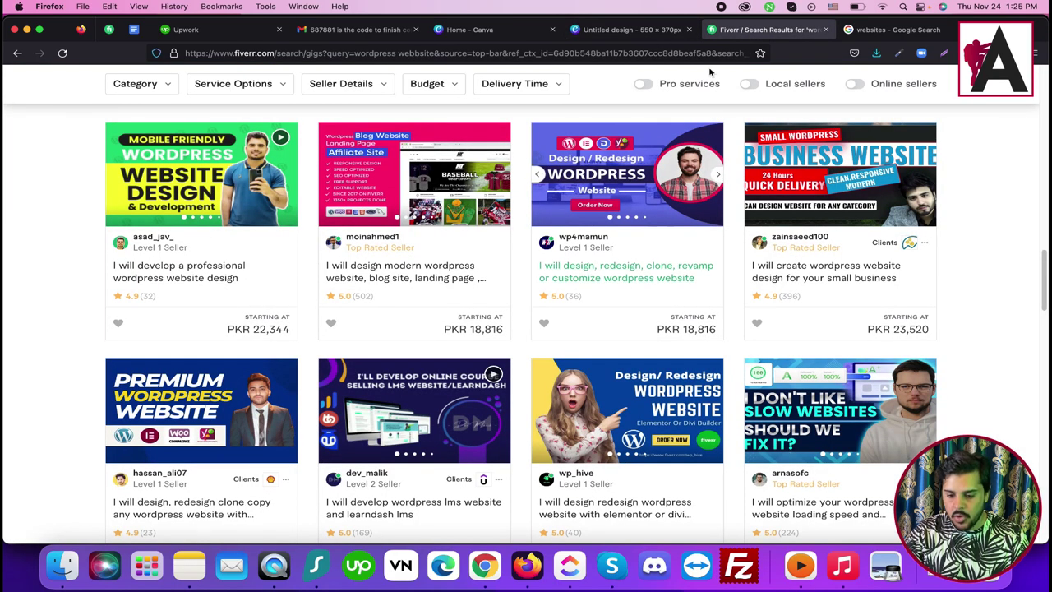
Add a square shape and stretch it to cover the whole canvas
click(647, 30)
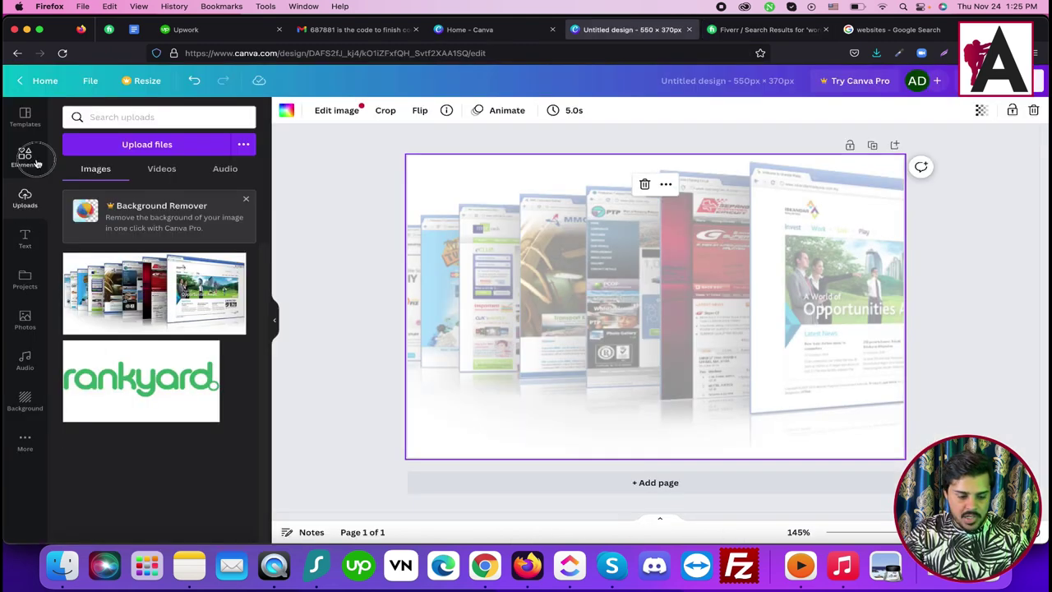
click(24, 158)
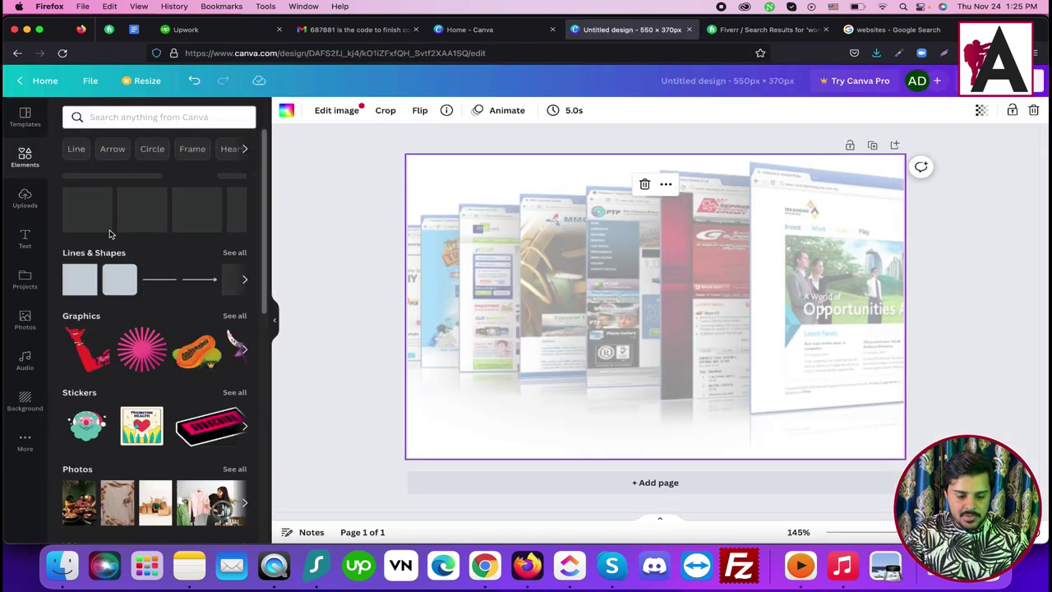
click(78, 284)
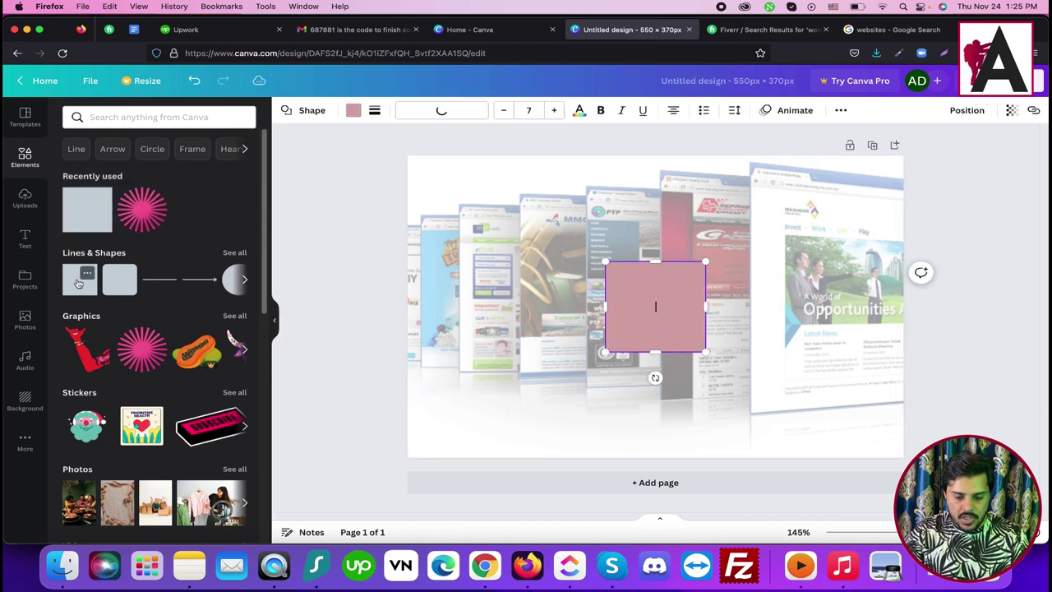
click(331, 244)
drag(626, 288, 435, 192)
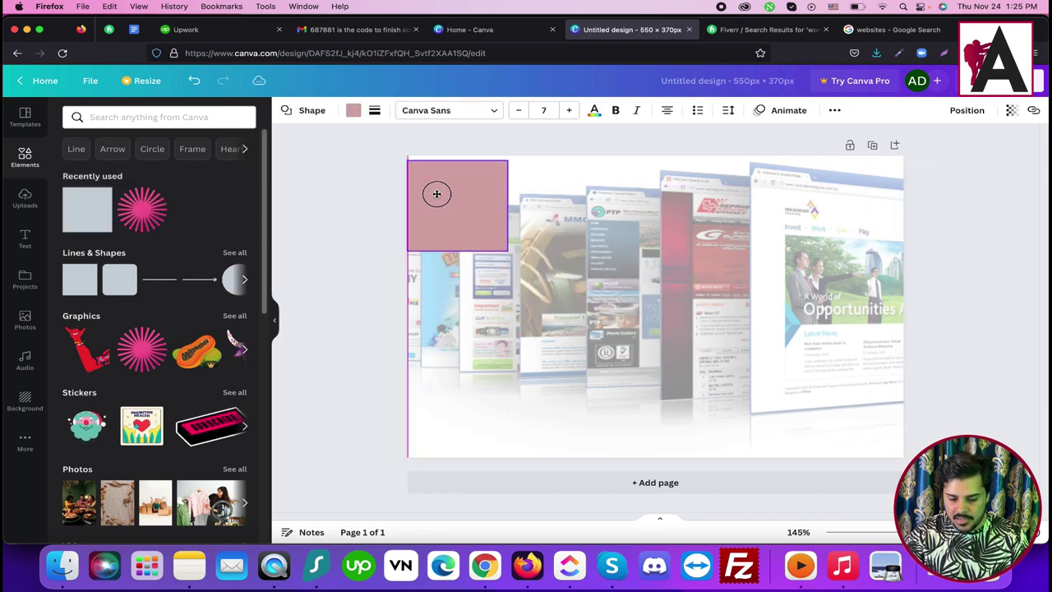
drag(508, 246, 903, 458)
Lower the overlay square's transparency so the collage shows through
click(1012, 110)
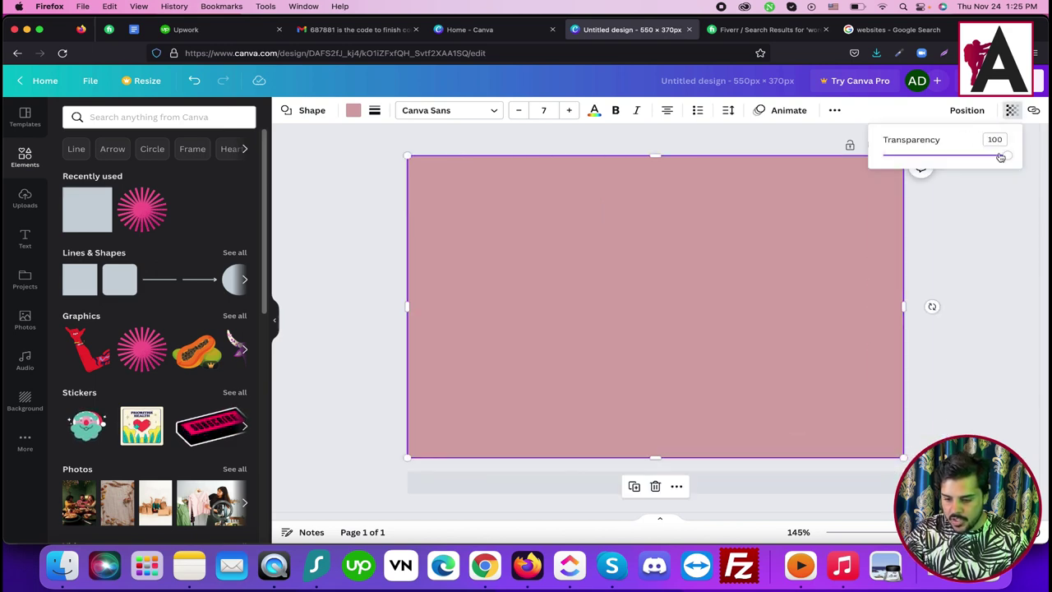
drag(1001, 156, 926, 156)
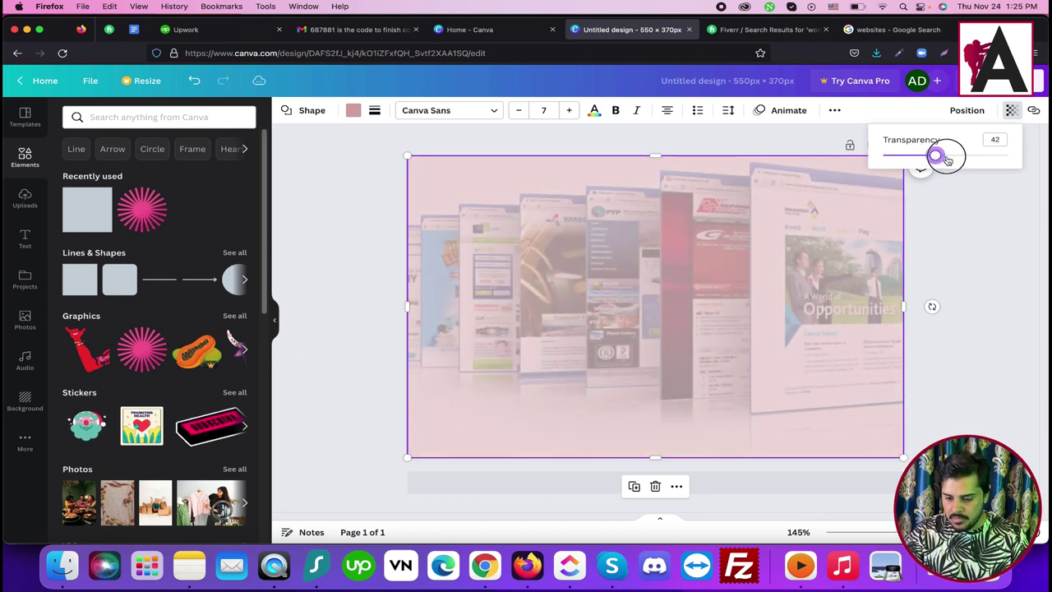
drag(947, 161, 942, 159)
click(955, 222)
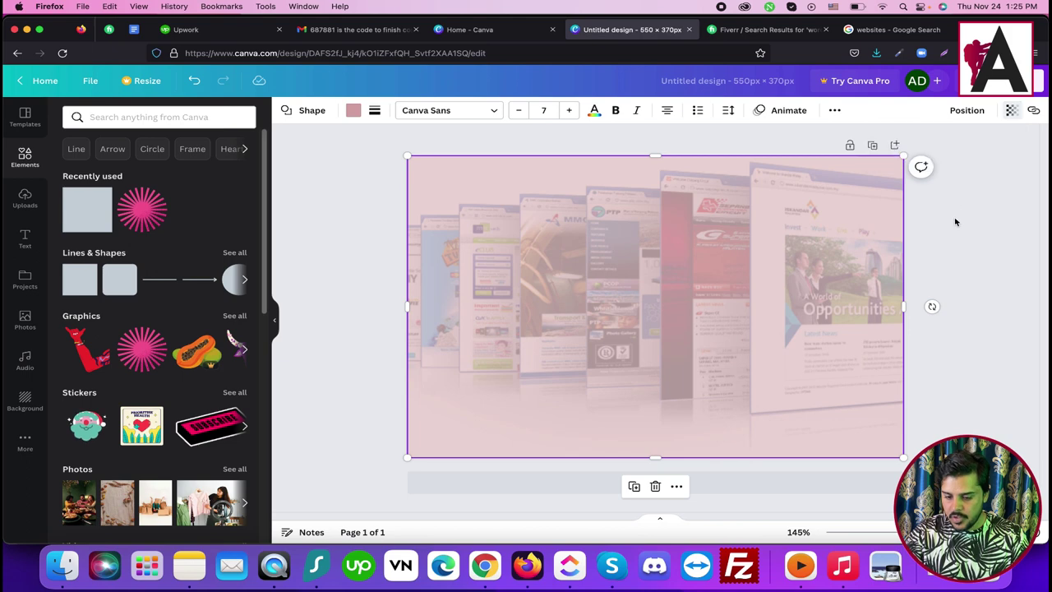
click(744, 30)
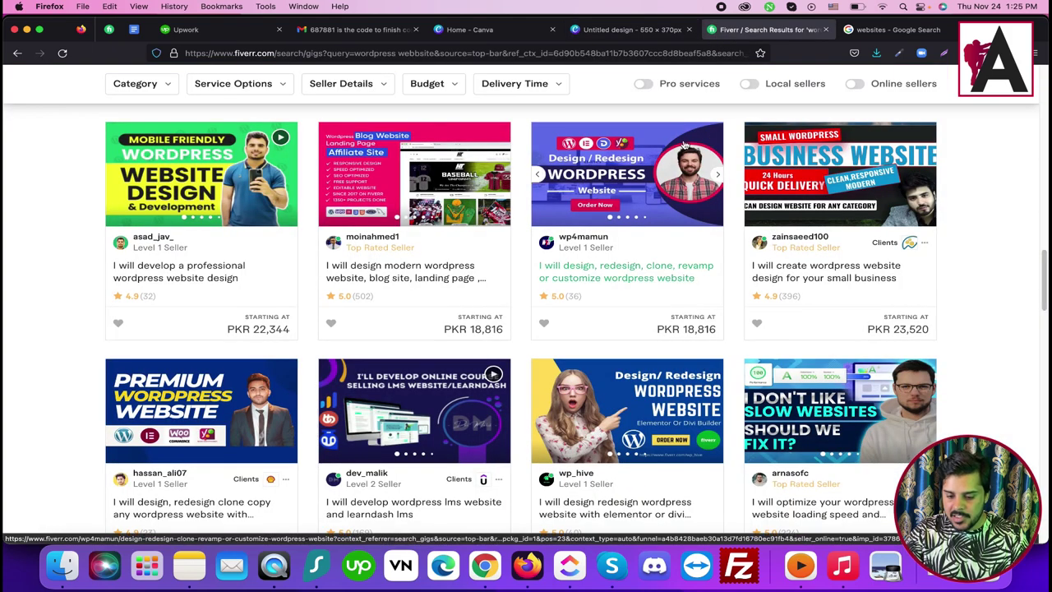
click(631, 33)
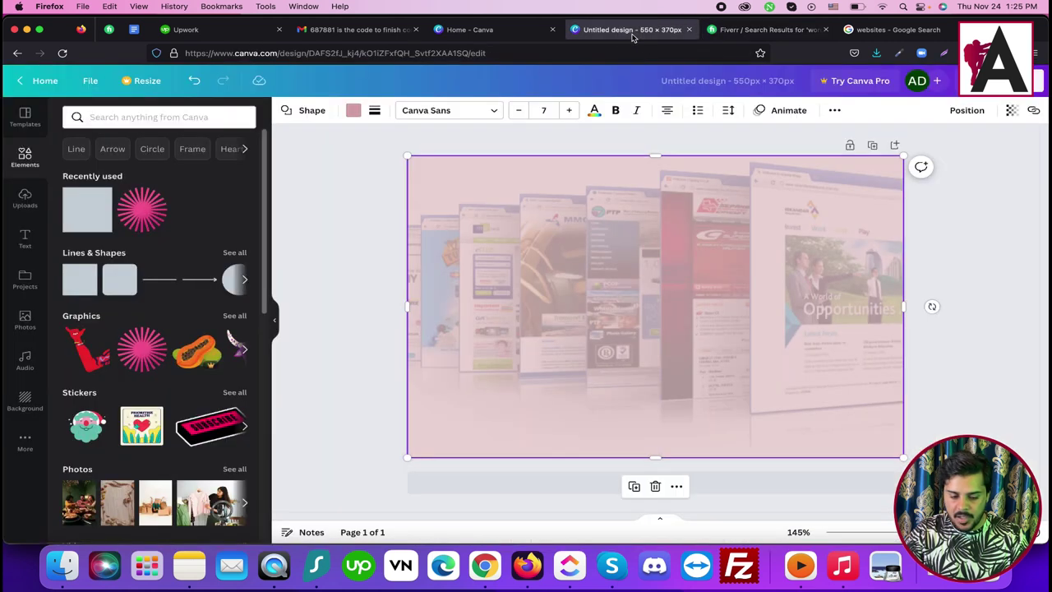
Add a rounded rectangle shape and move it to the upper right
click(235, 253)
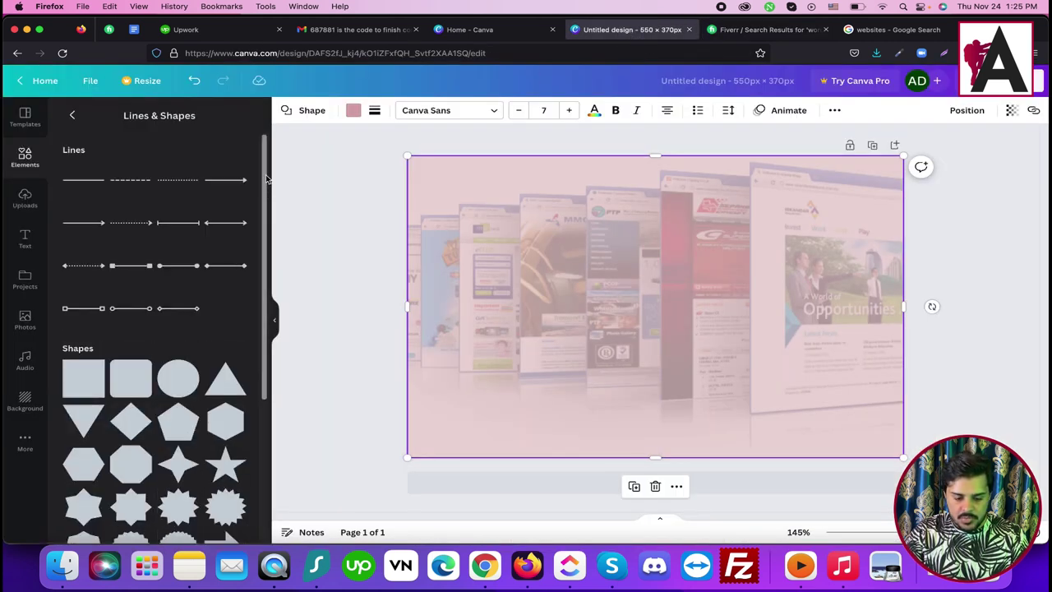
drag(269, 195, 257, 307)
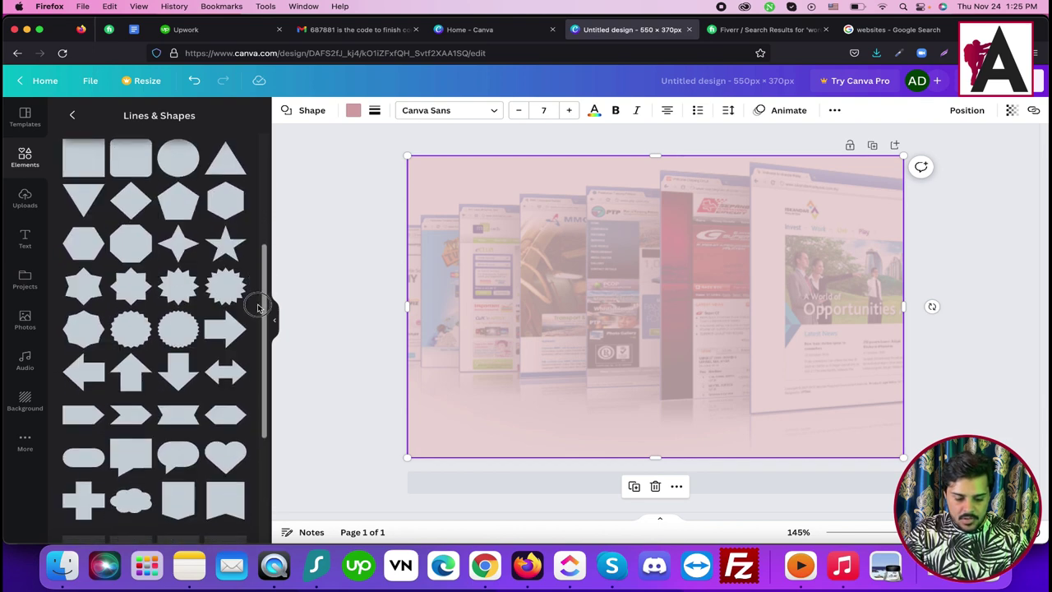
scroll(82, 469, down, 1)
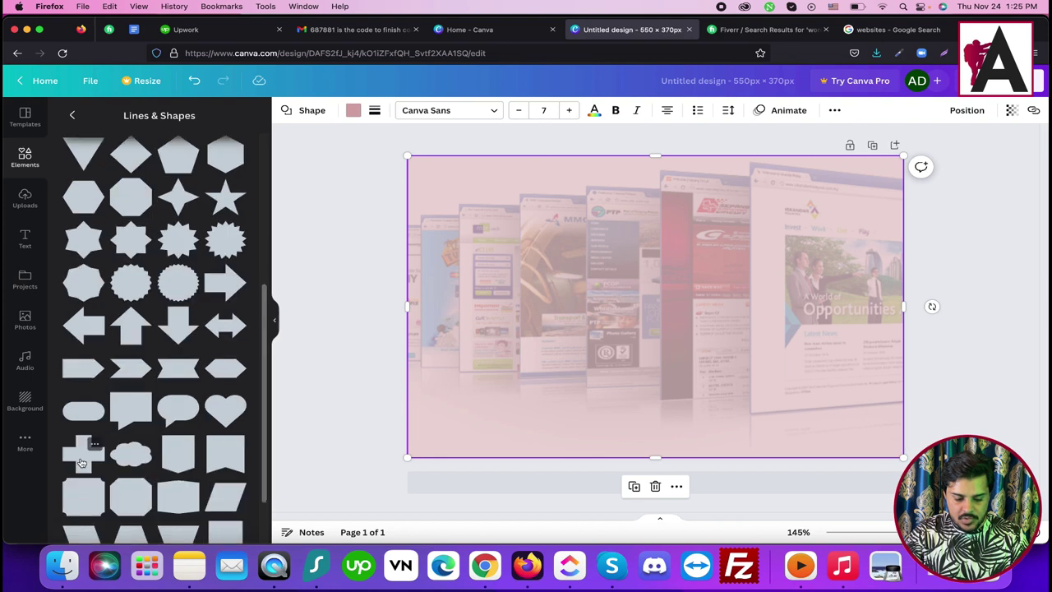
click(82, 415)
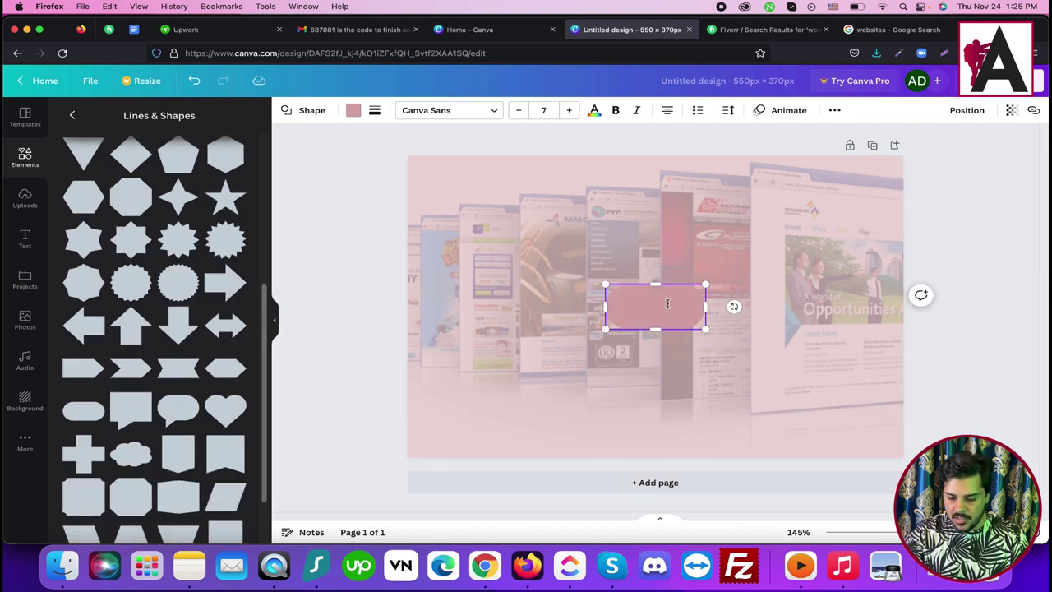
drag(649, 314, 854, 249)
Colour the full-canvas overlay purple and make the pink rounded shape slightly taller
click(465, 159)
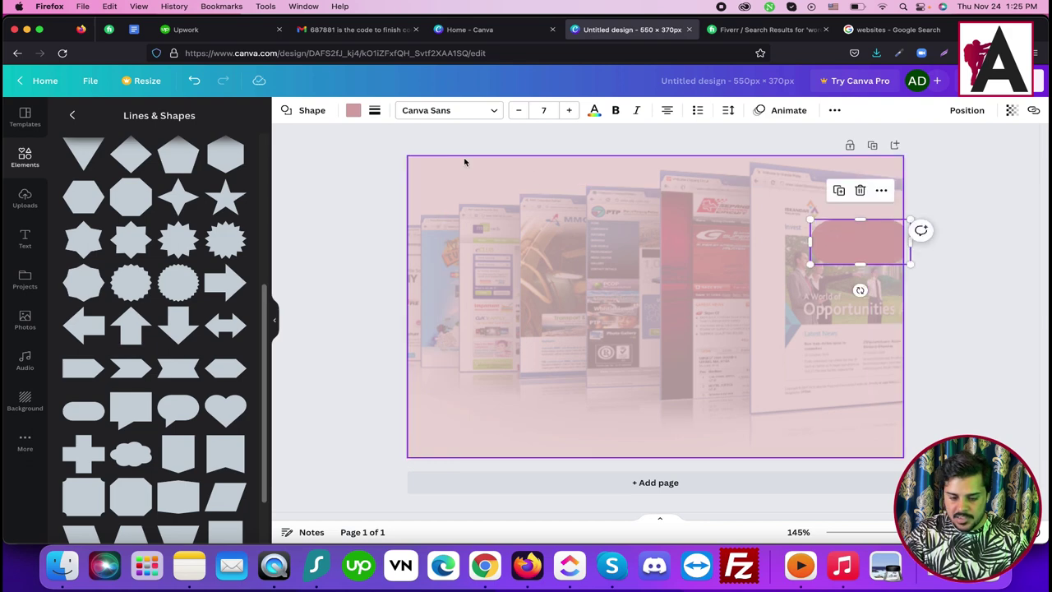
click(352, 110)
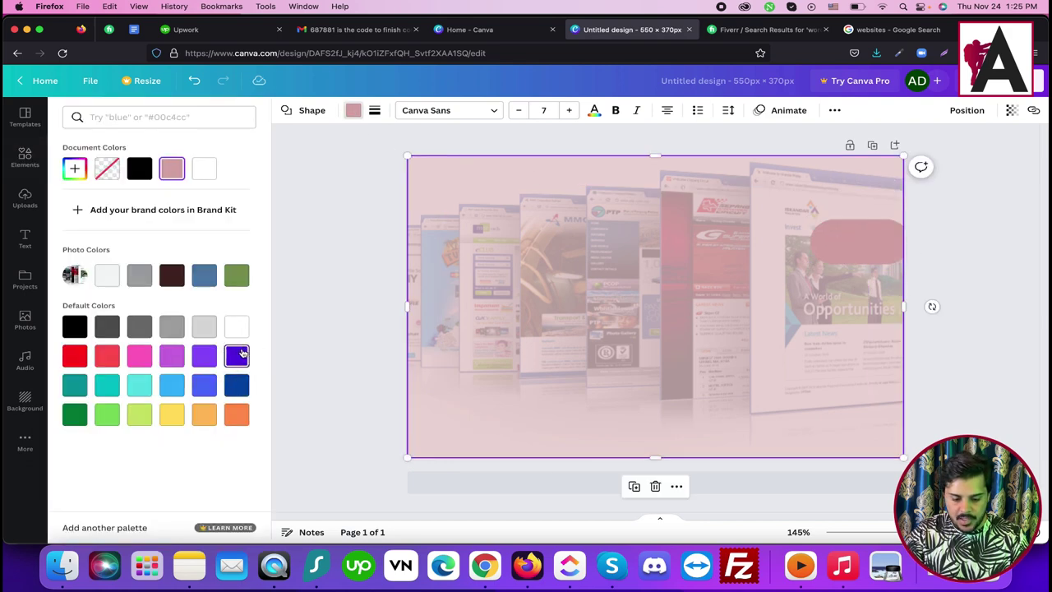
click(236, 355)
click(869, 240)
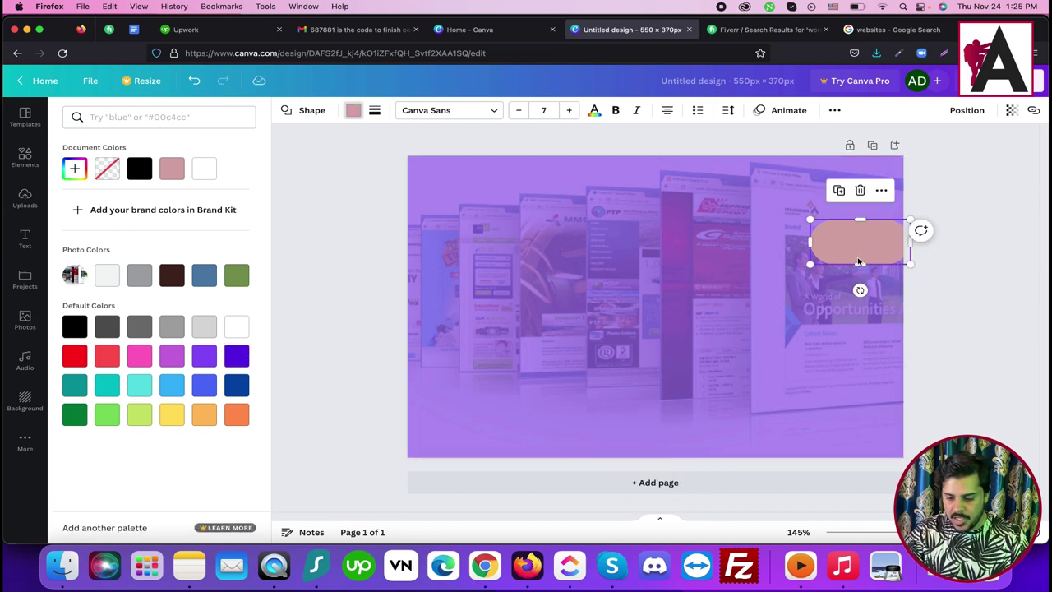
drag(859, 263, 892, 356)
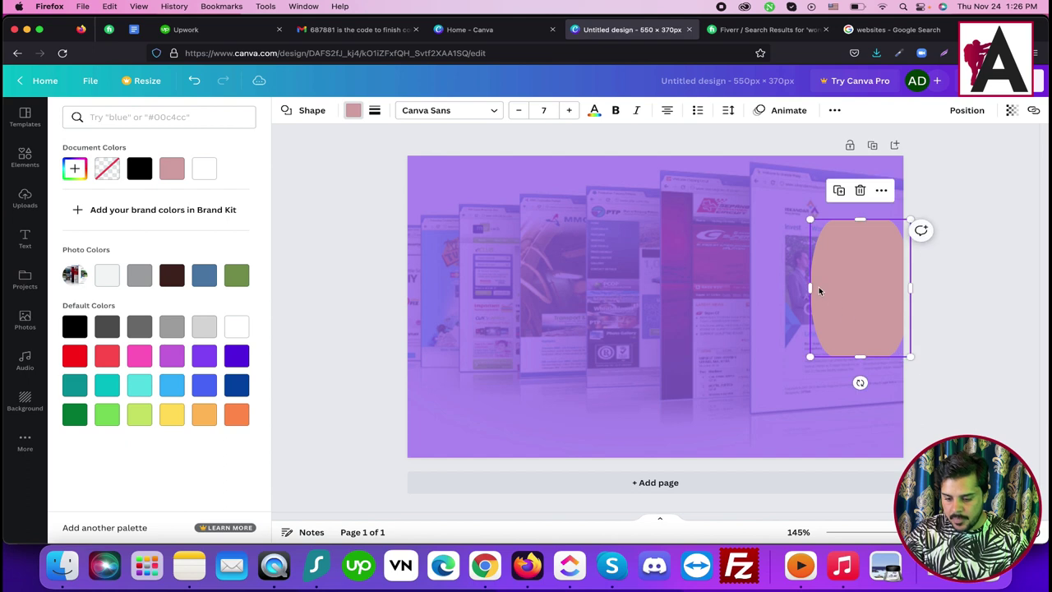
Widen the pink rounded shape leftward and shorten it to 129 px tall
drag(811, 286, 897, 274)
click(745, 33)
click(646, 33)
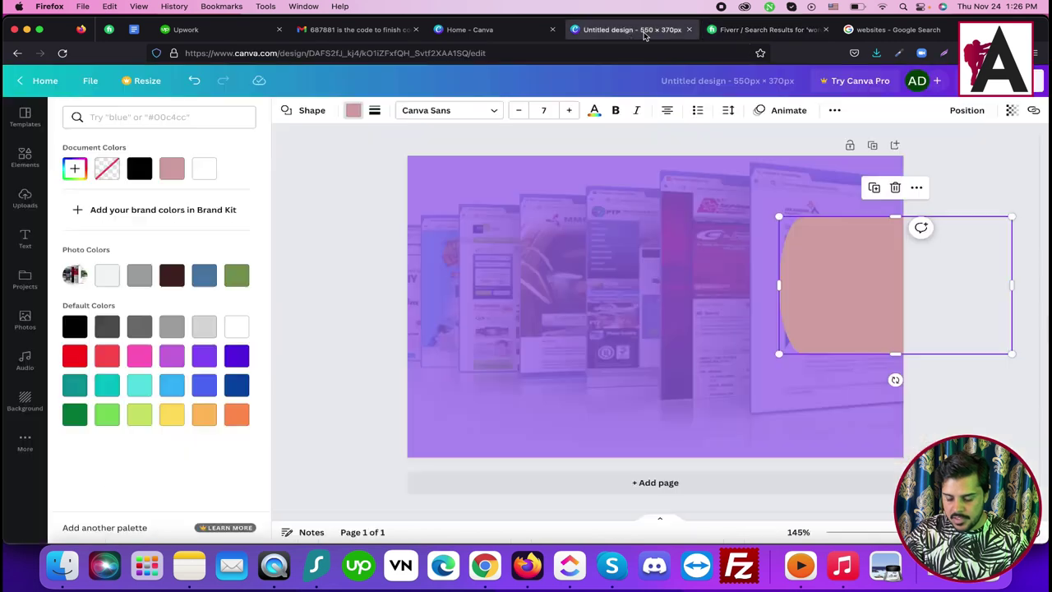
mouse_move(893, 216)
mouse_down()
mouse_move(893, 188)
mouse_move(918, 265)
mouse_move(910, 213)
mouse_up()
click(740, 30)
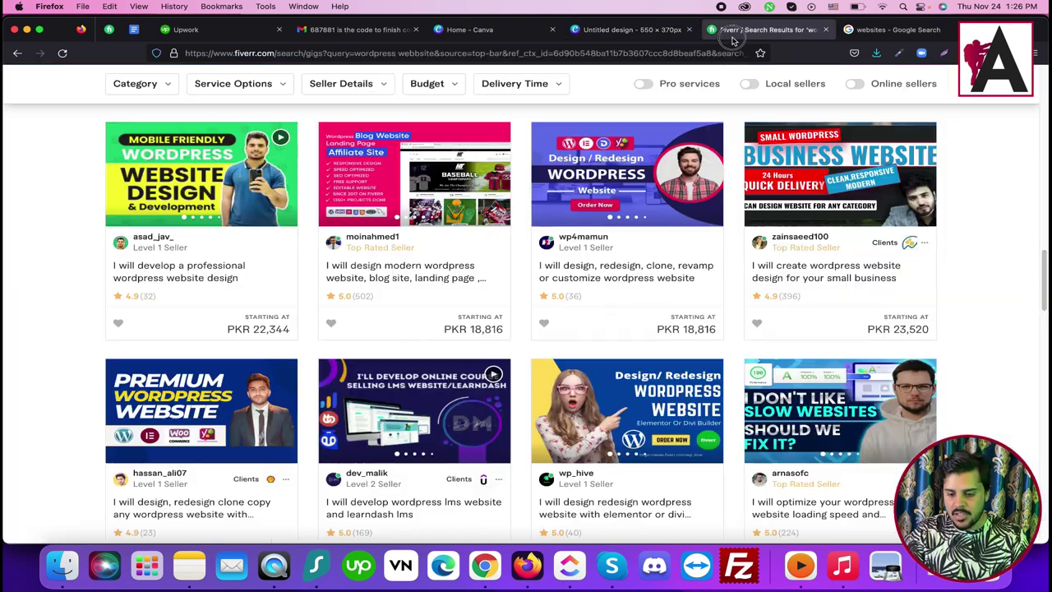
click(649, 36)
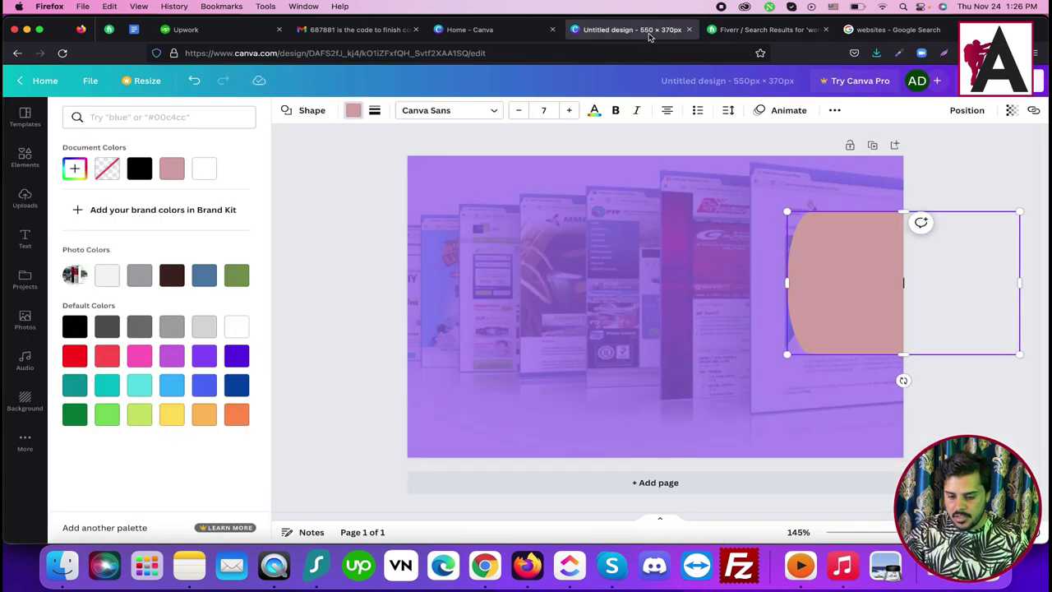
mouse_move(789, 284)
mouse_down()
mouse_move(759, 287)
mouse_move(781, 285)
mouse_up()
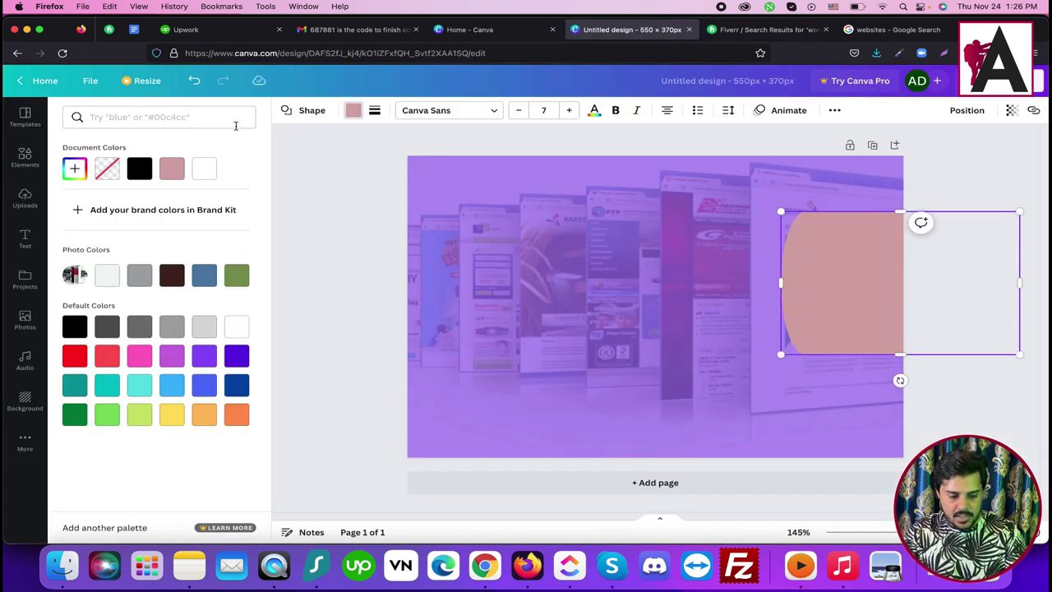
Add a half-round shape from the Lines & Shapes elements
click(25, 157)
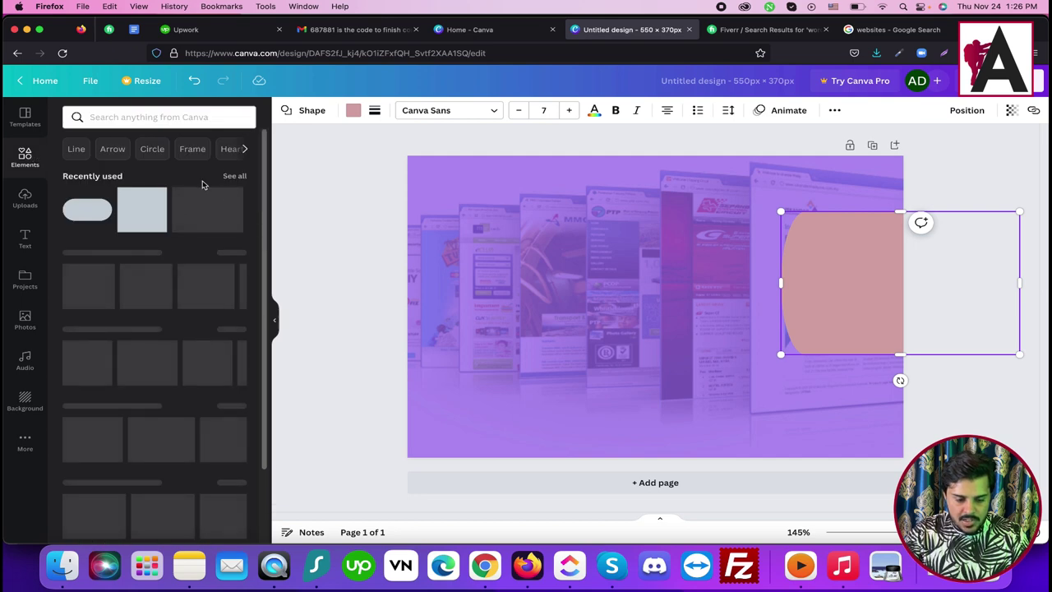
click(235, 175)
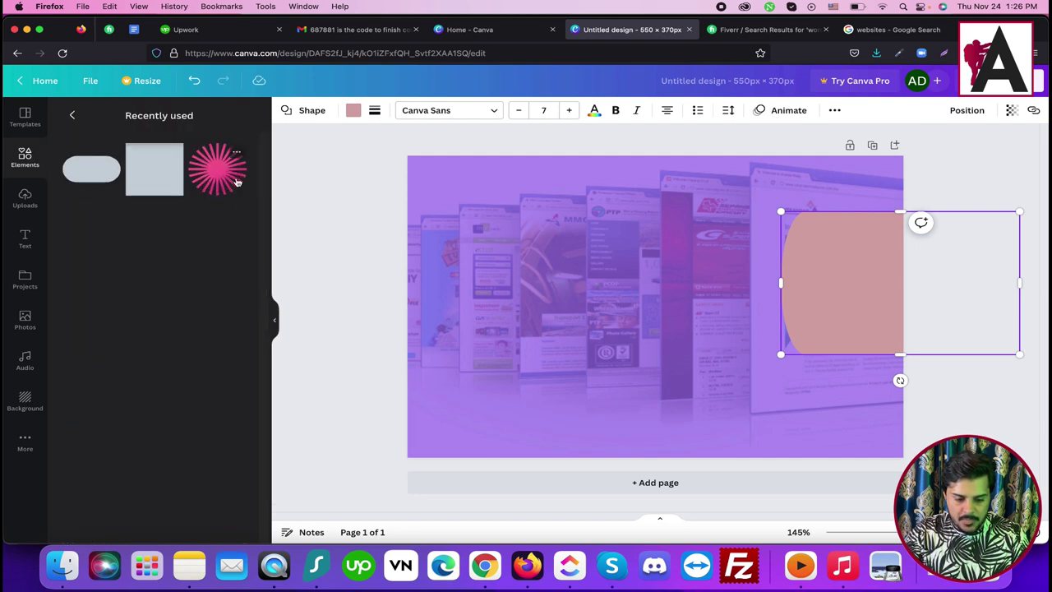
click(70, 115)
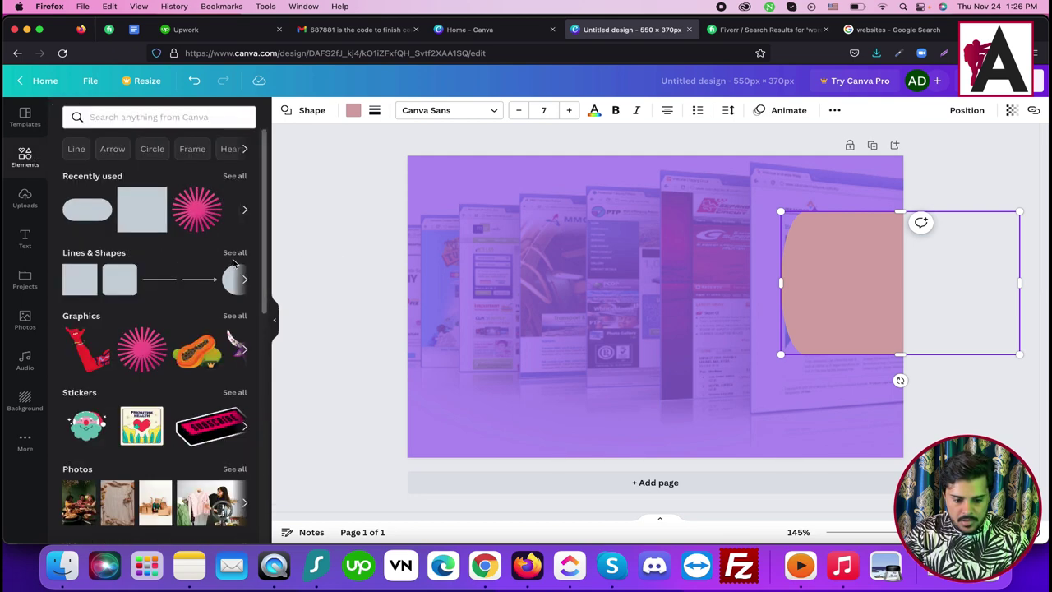
click(234, 260)
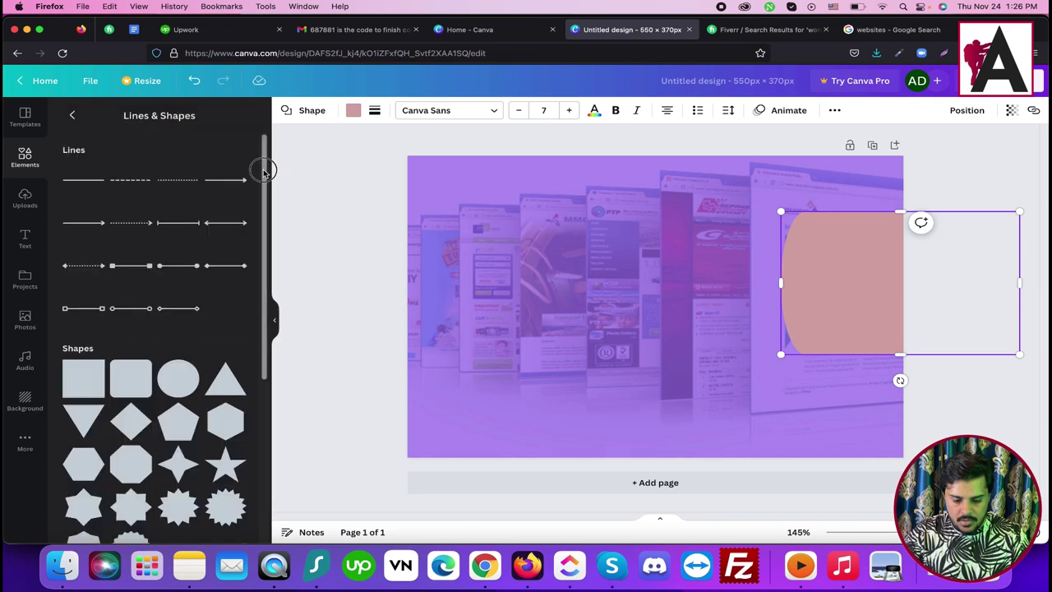
drag(266, 169, 268, 293)
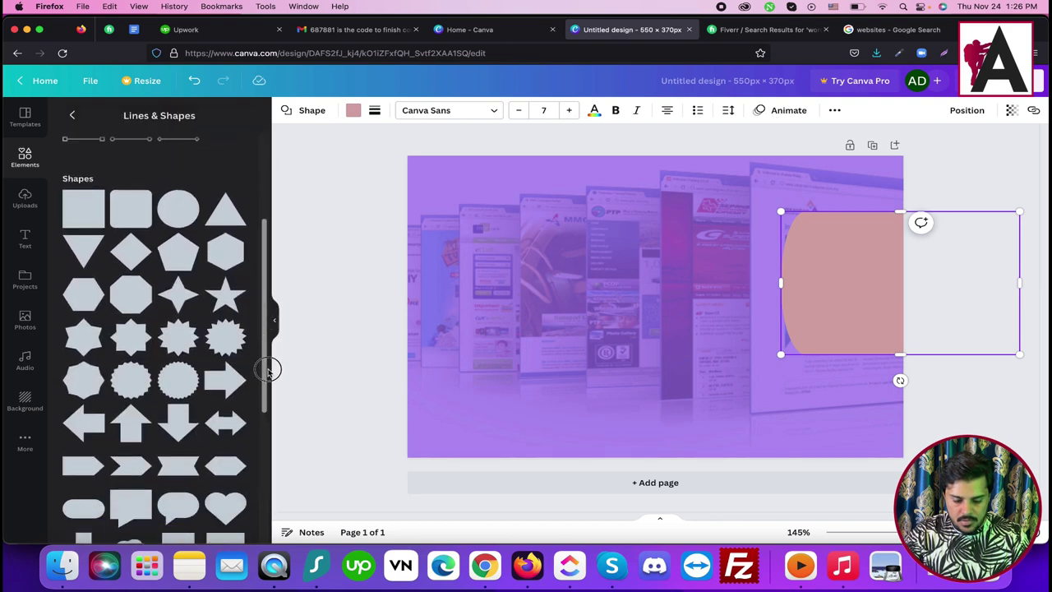
scroll(259, 363, down, 5)
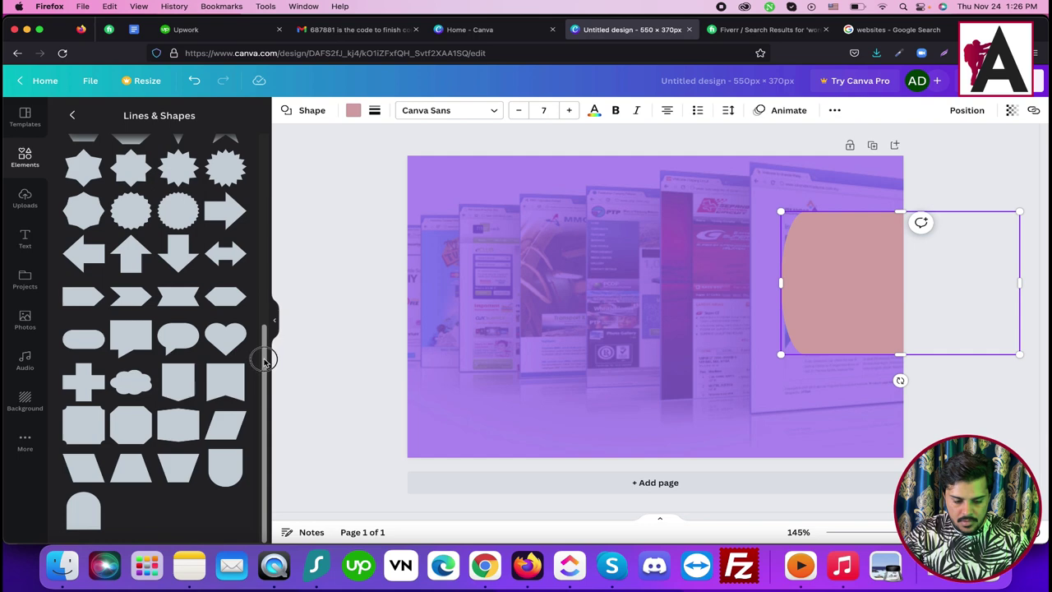
click(222, 477)
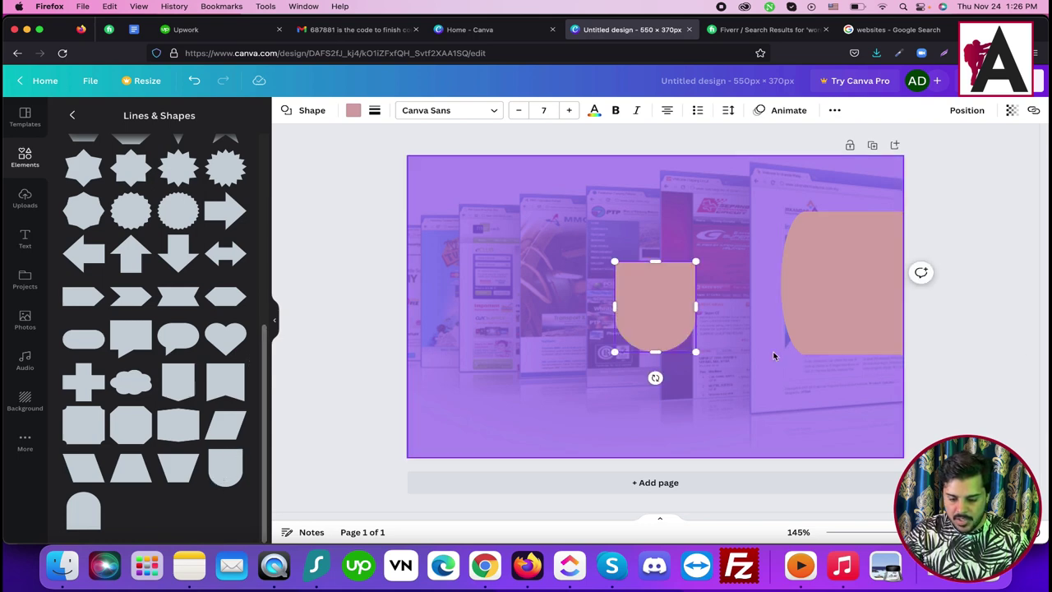
Delete the extra pink shape and enlarge the half-round shape against the right edge
double_click(810, 276)
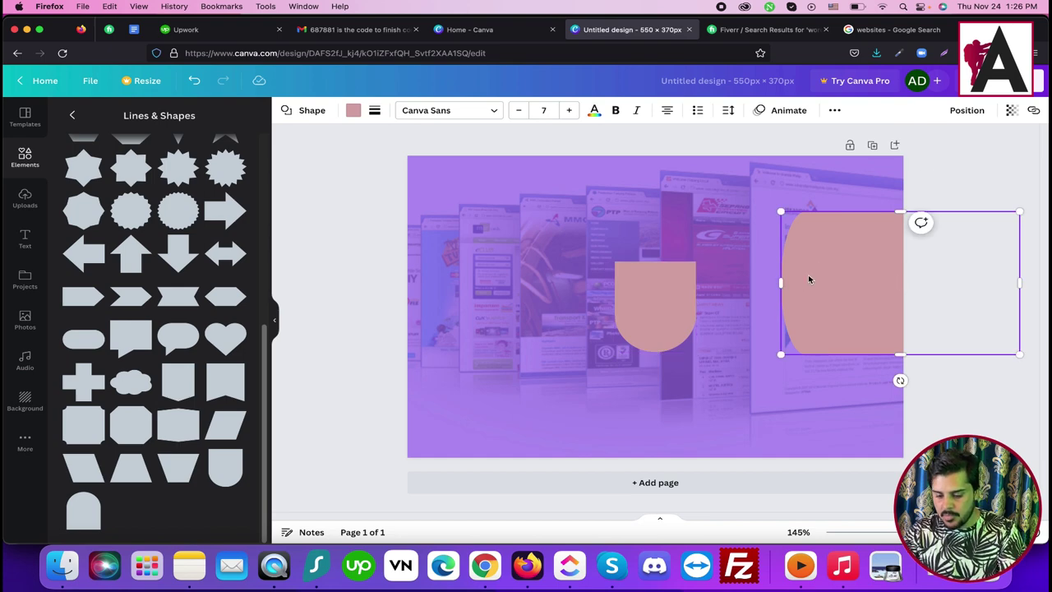
right_click(817, 270)
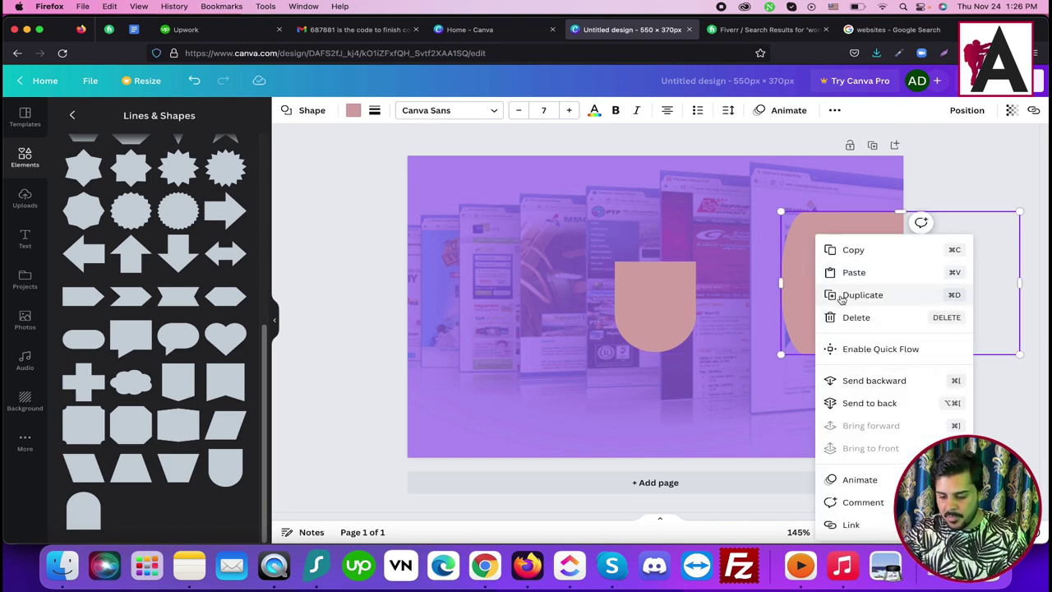
click(840, 317)
drag(670, 323, 727, 283)
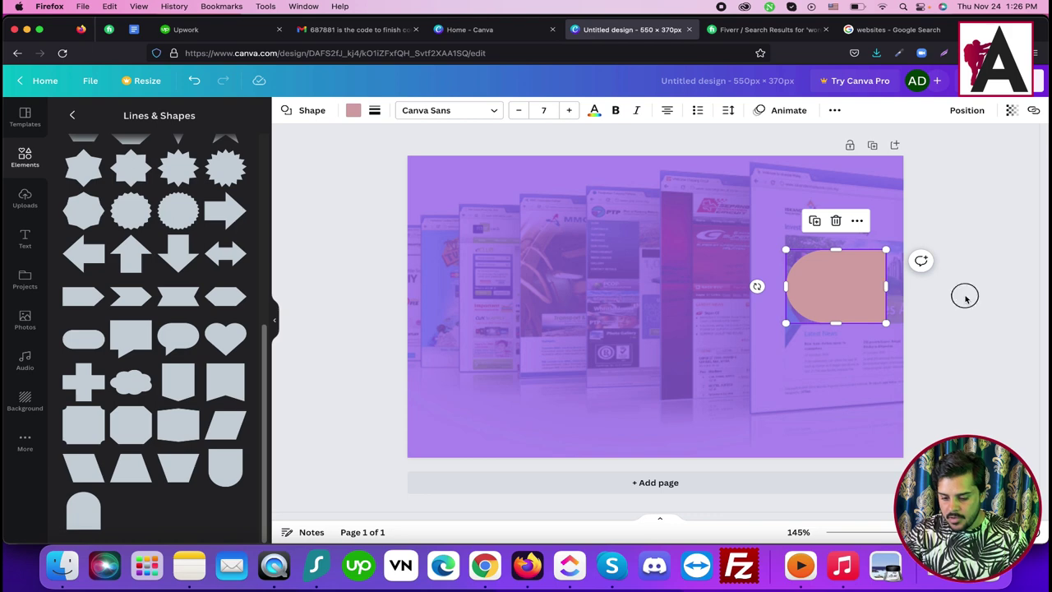
drag(814, 303, 676, 422)
drag(780, 312, 855, 291)
click(947, 425)
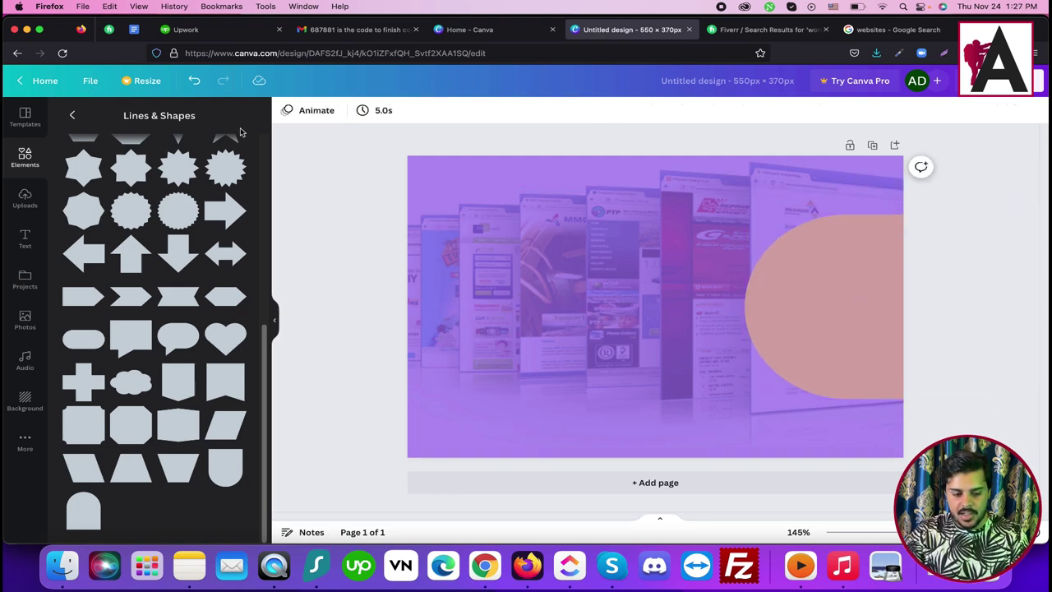
Fill the half-round shape with purple
click(817, 277)
click(353, 111)
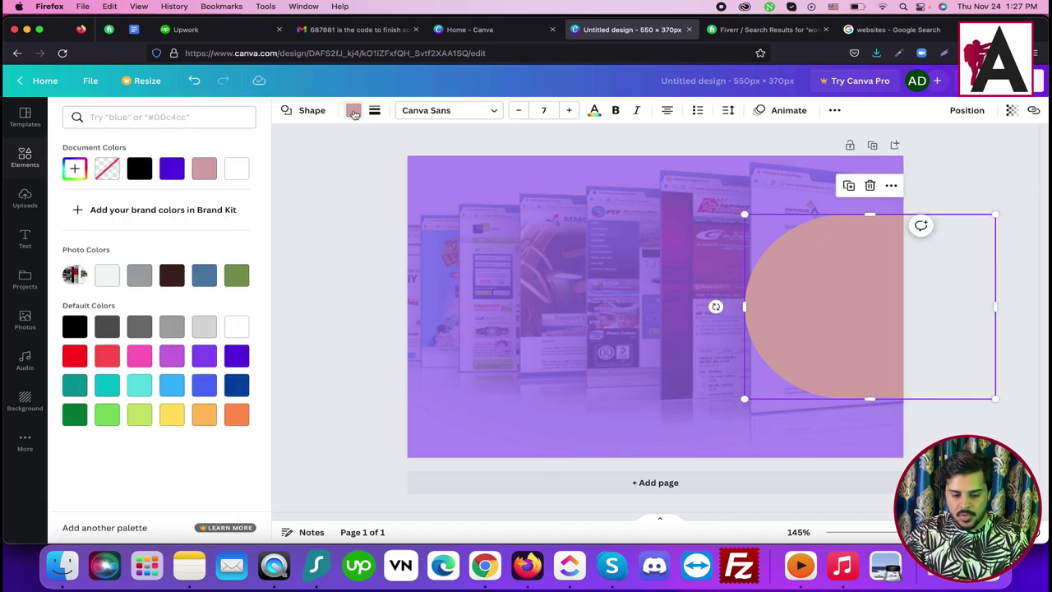
click(171, 170)
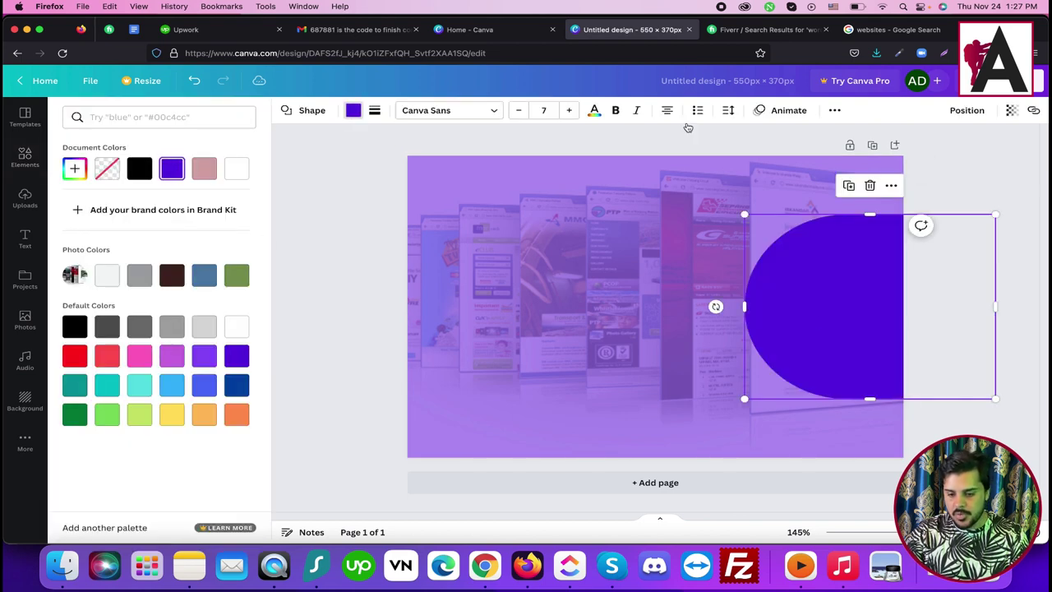
click(477, 30)
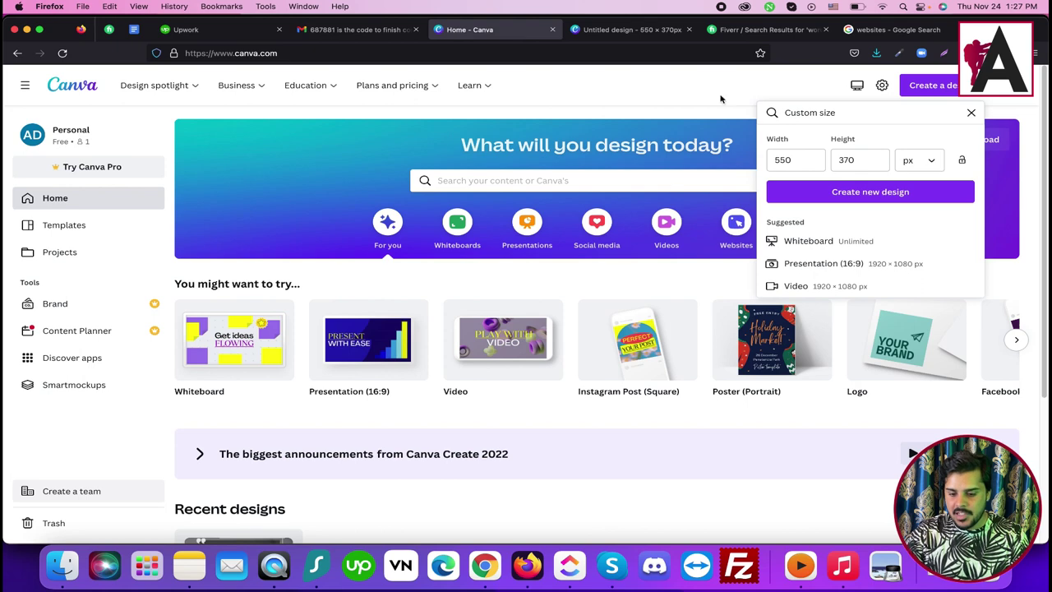
click(769, 30)
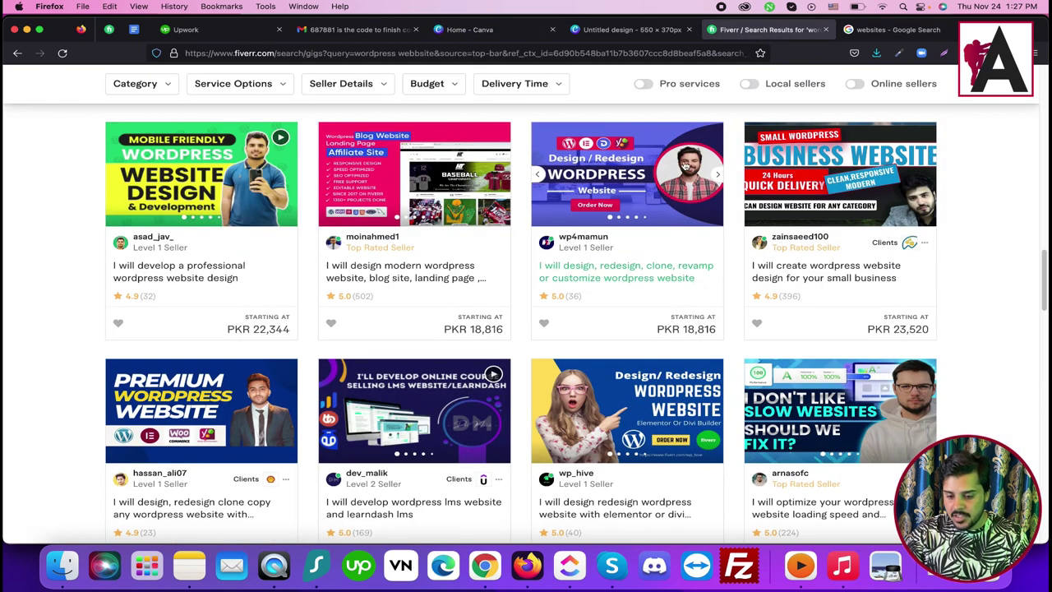
click(632, 30)
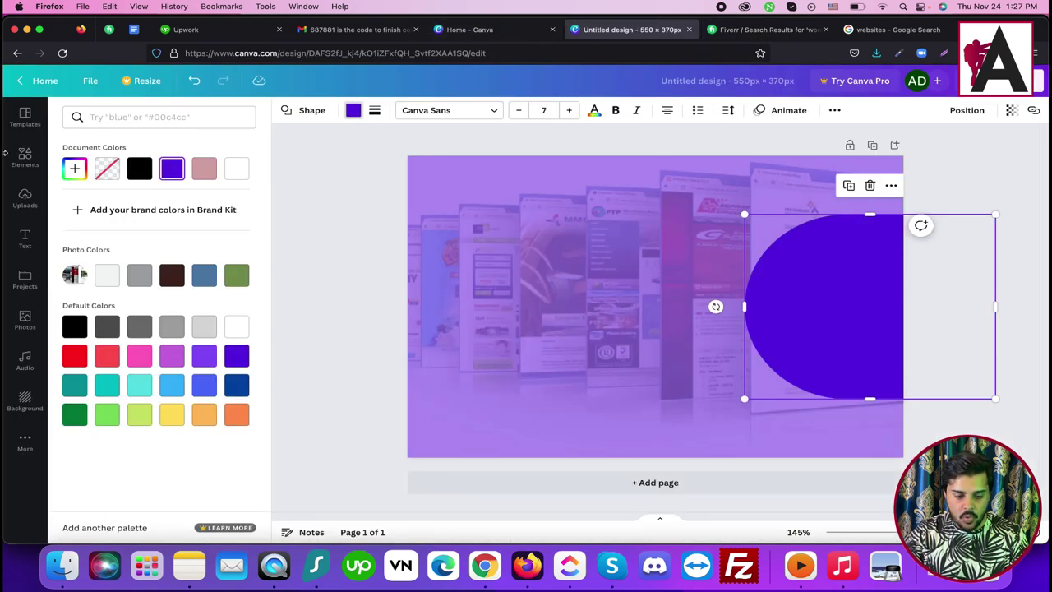
click(24, 156)
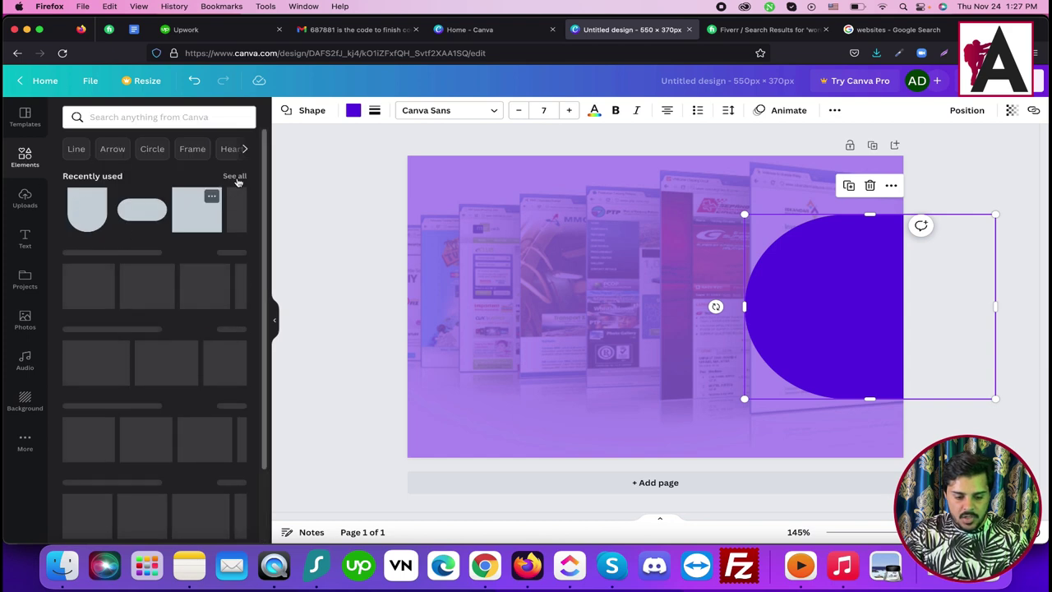
Add a circle onto the purple half-circle and colour it coral red
click(234, 287)
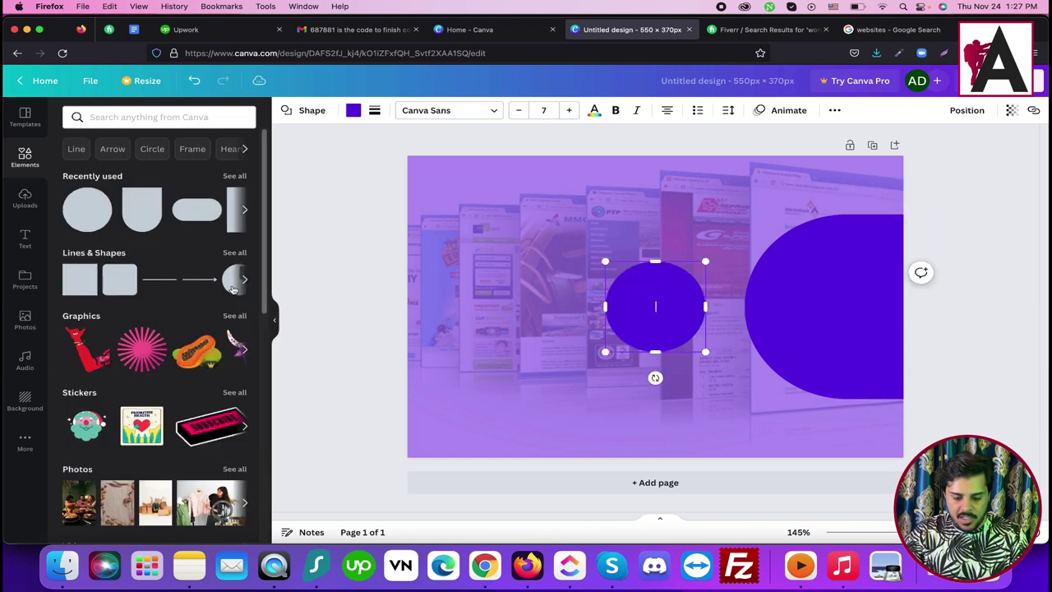
click(322, 251)
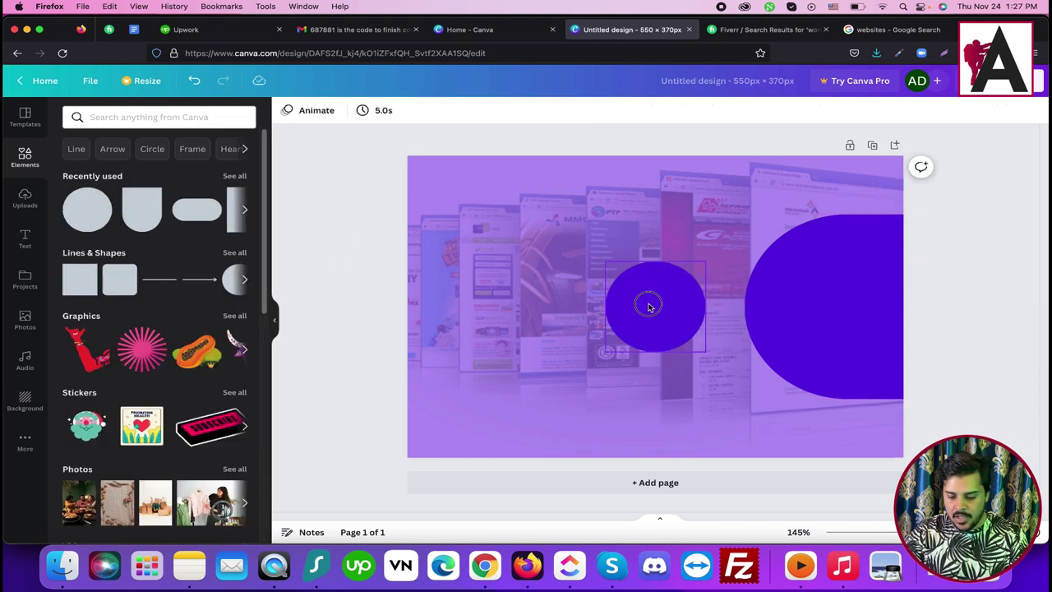
drag(649, 307, 832, 307)
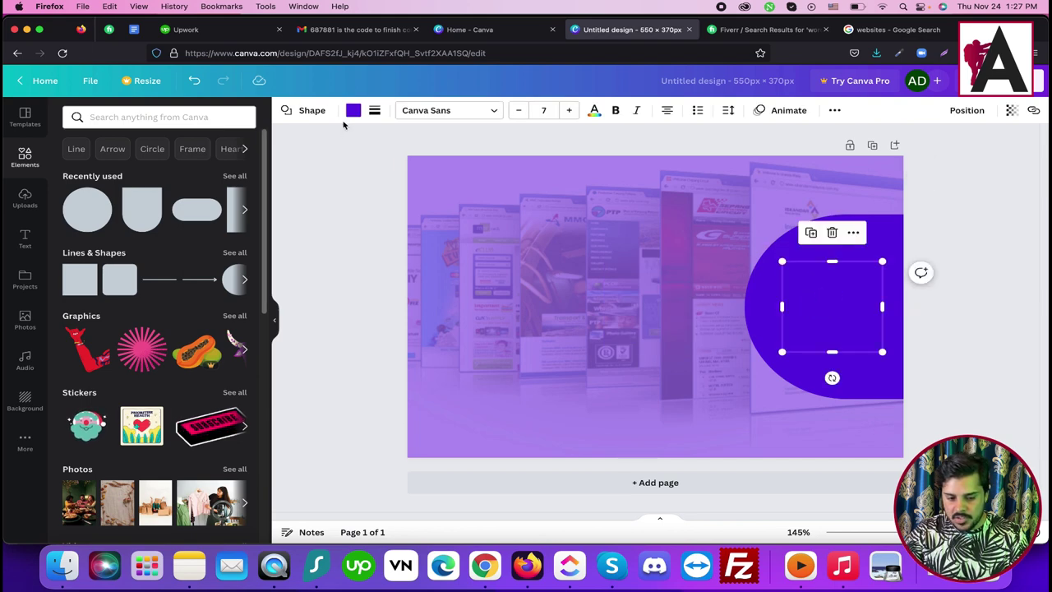
click(353, 110)
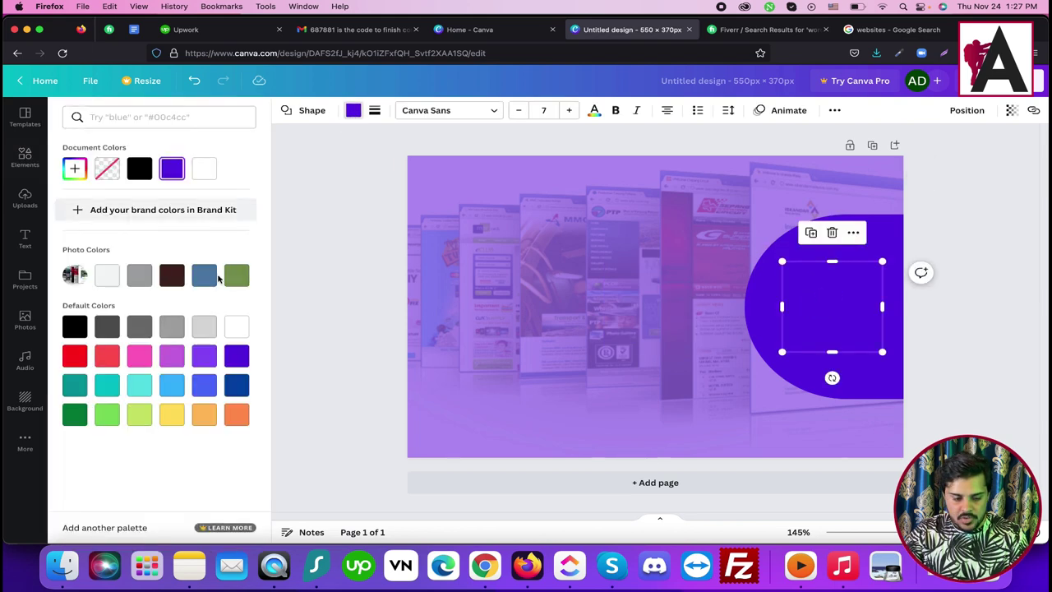
click(108, 357)
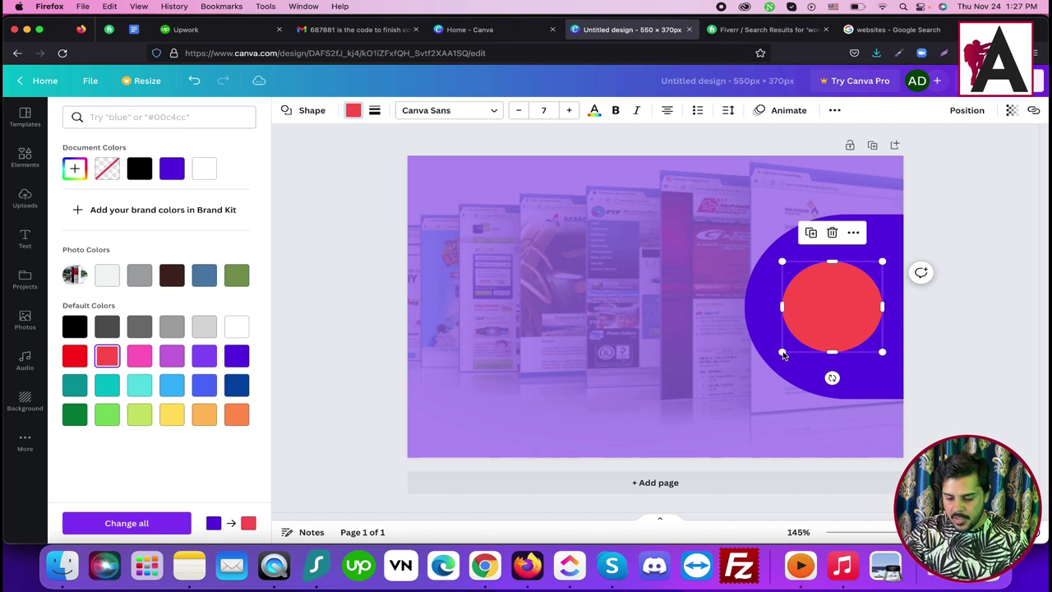
Resize the red circle and centre it on the purple half-circle's guide
drag(781, 353, 758, 373)
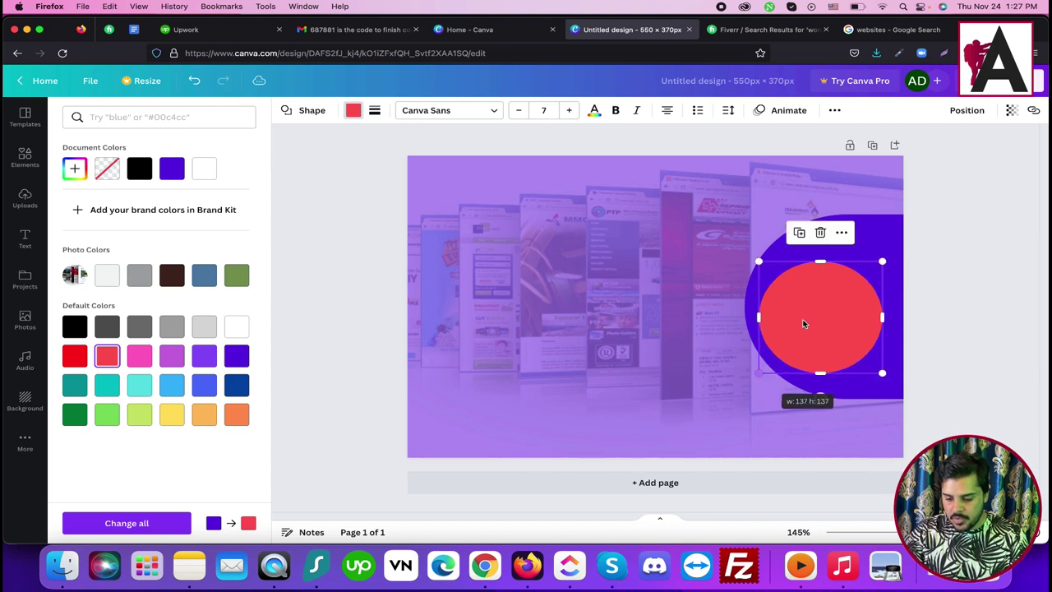
click(793, 324)
mouse_move(820, 317)
mouse_down()
mouse_move(823, 302)
mouse_move(837, 307)
mouse_up()
drag(775, 362, 727, 406)
drag(795, 337, 812, 315)
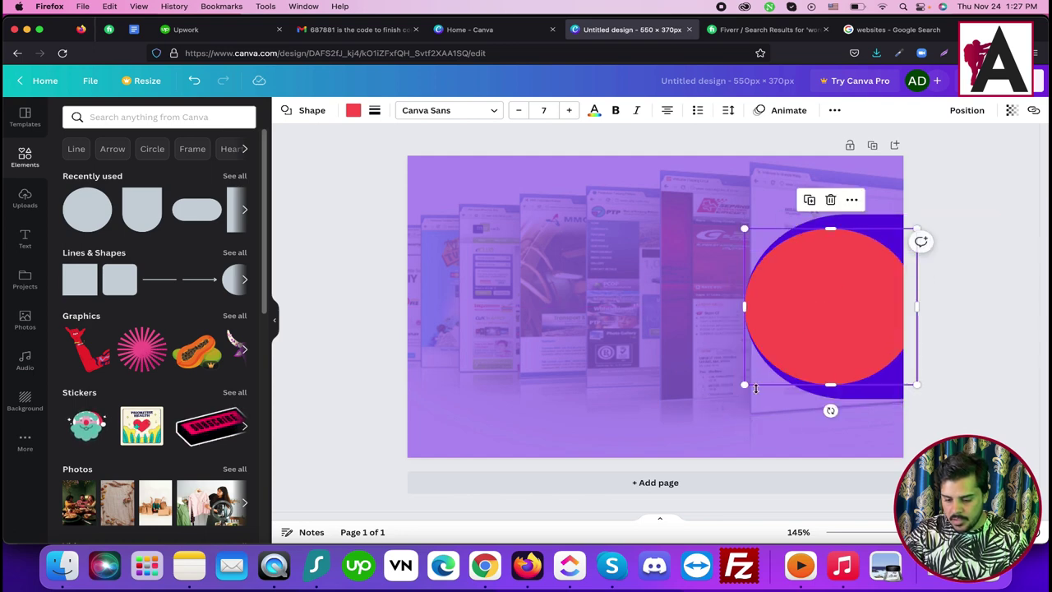
drag(743, 384, 777, 353)
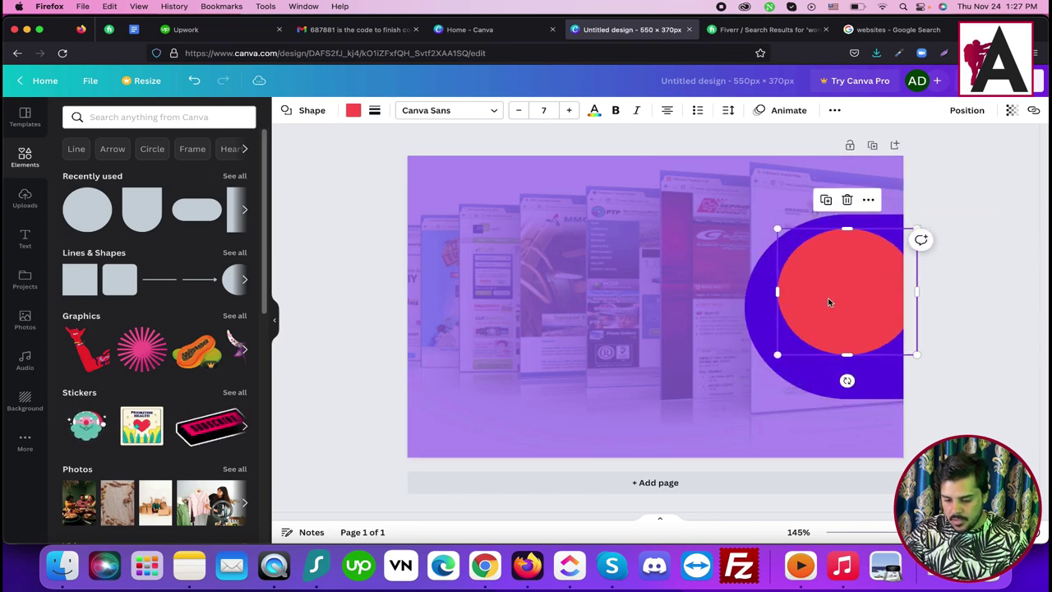
drag(828, 301, 812, 314)
click(948, 305)
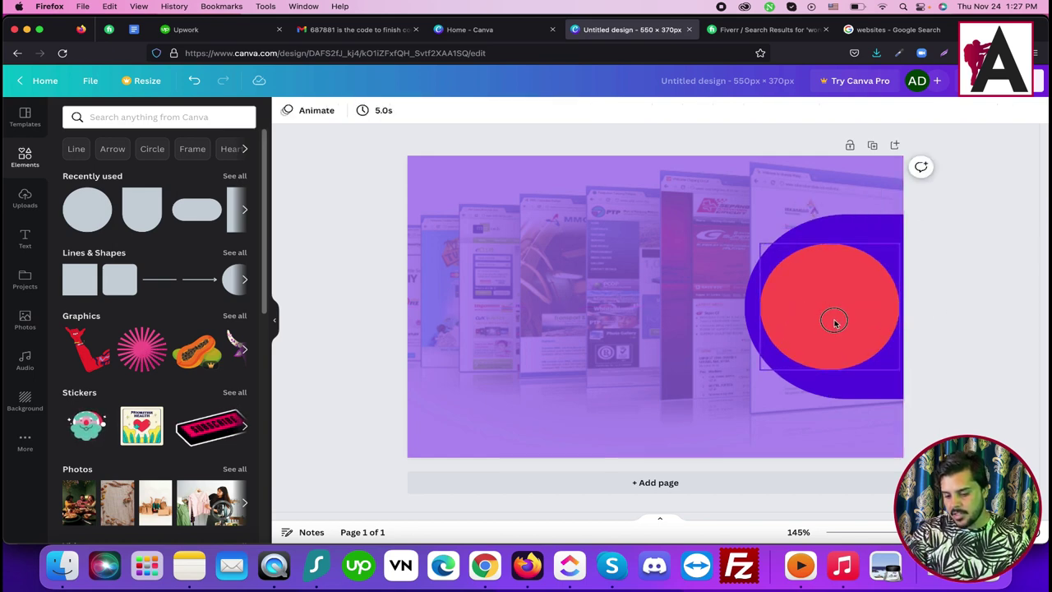
drag(822, 321, 854, 294)
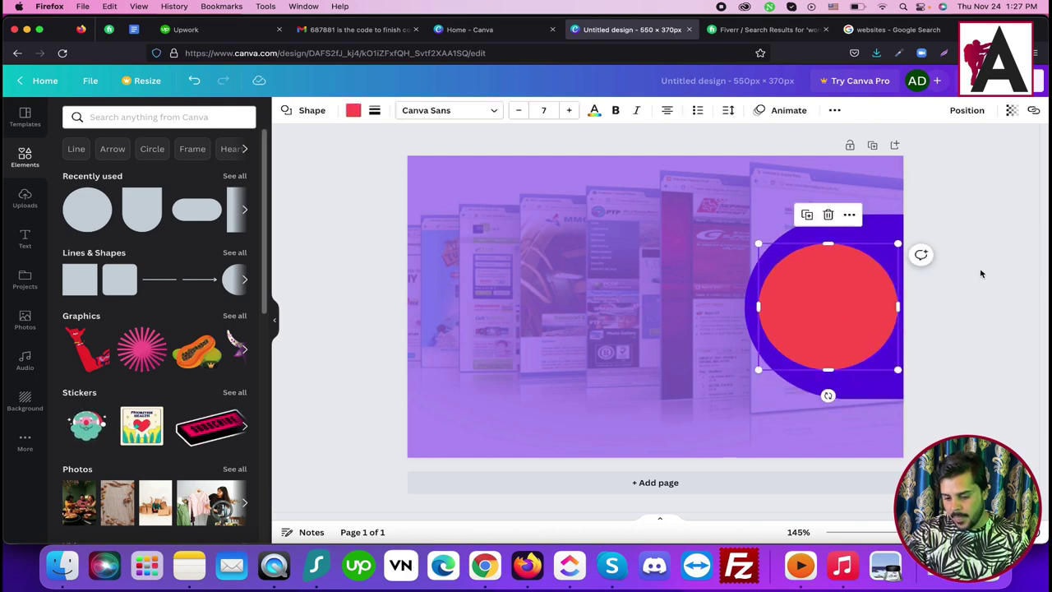
key(Escape)
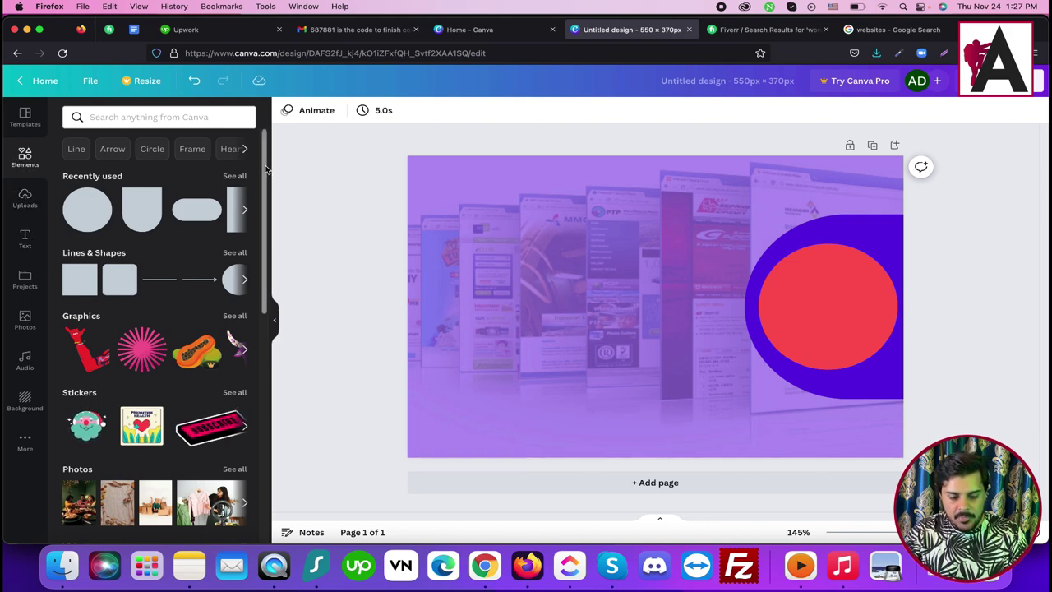
Add a circular photo frame from the Elements library
drag(265, 202, 284, 394)
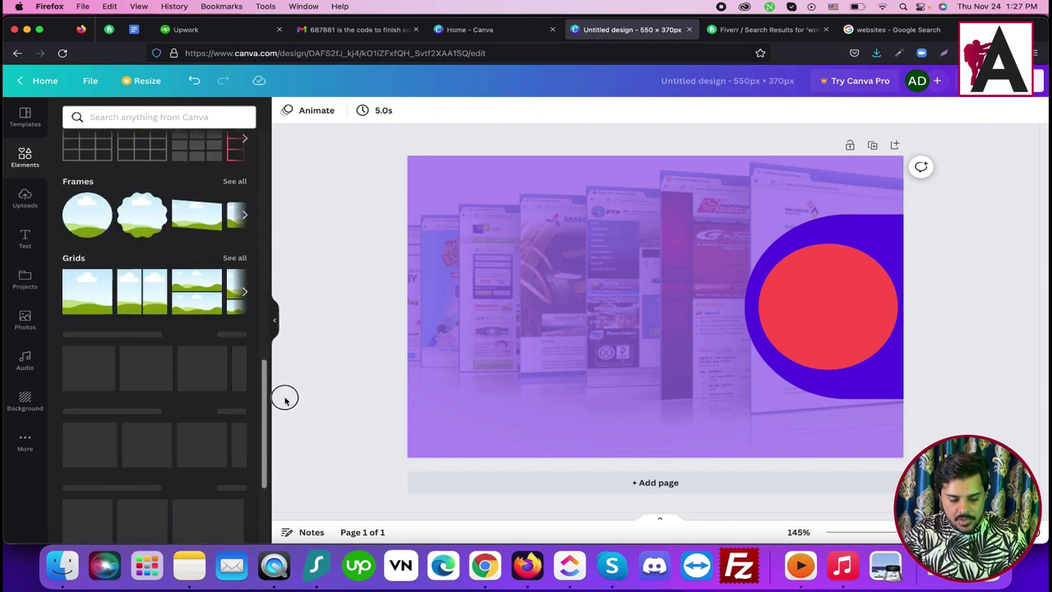
scroll(186, 307, up, 1)
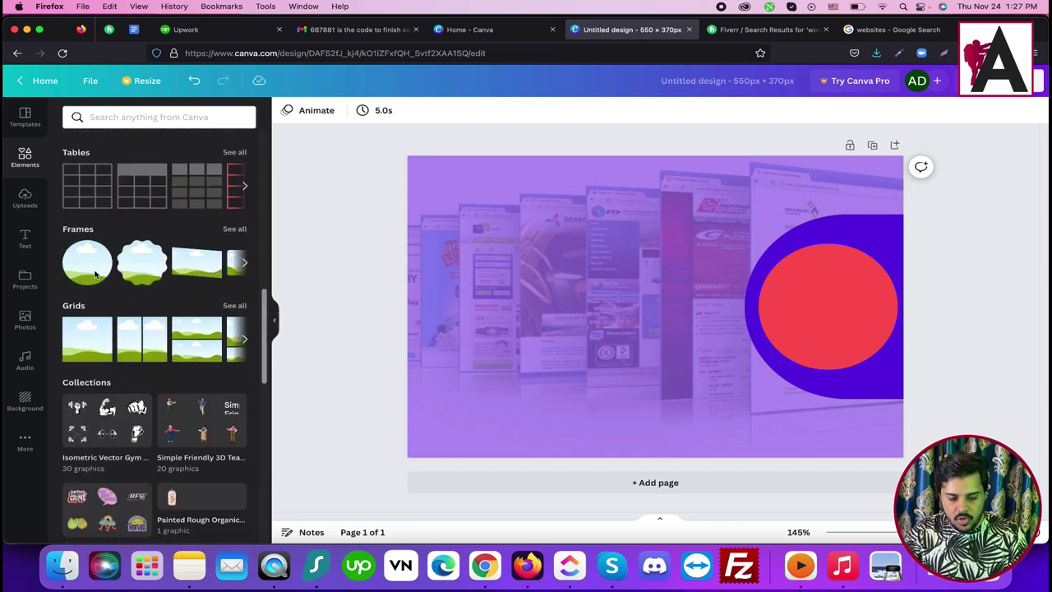
click(107, 423)
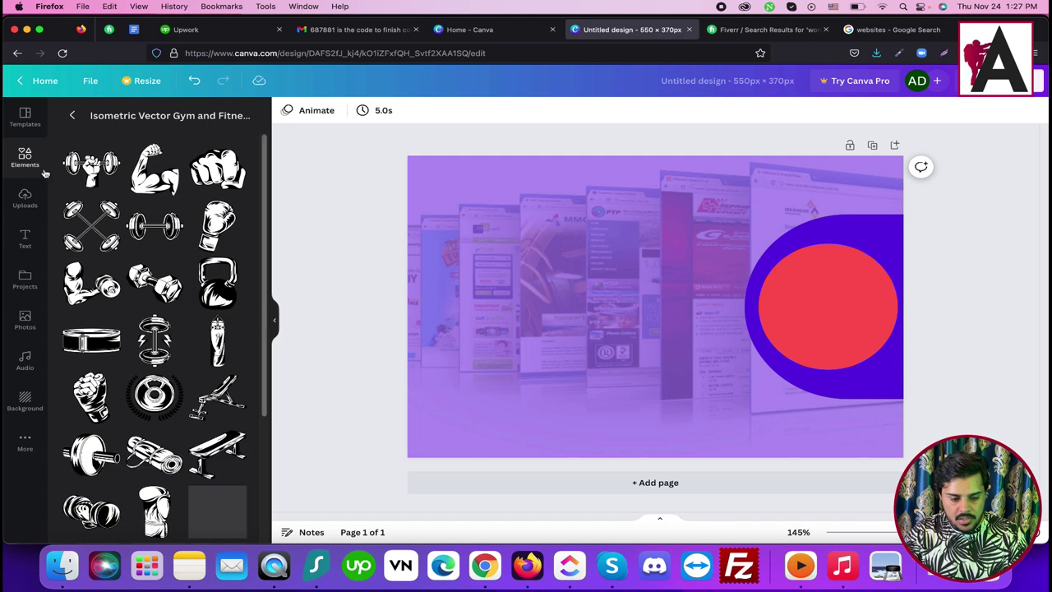
click(71, 115)
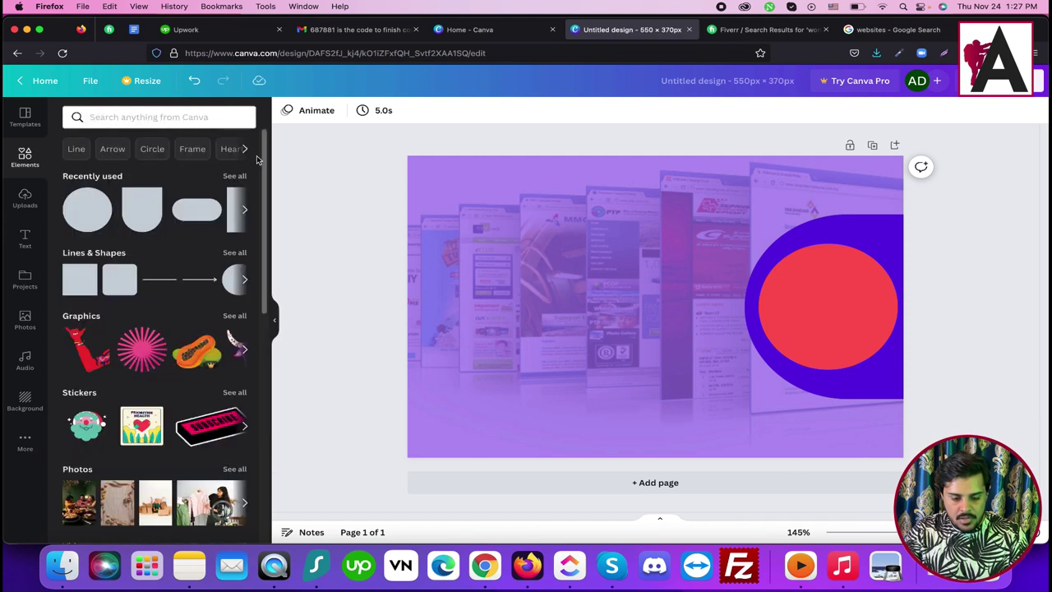
drag(263, 162, 249, 411)
scroll(249, 411, up, 2)
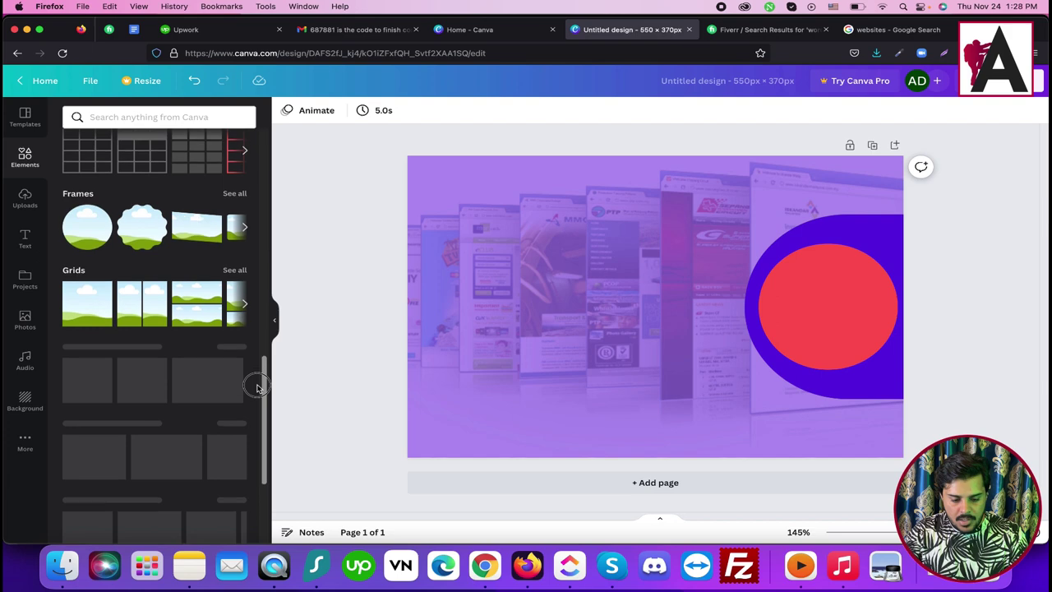
click(82, 237)
Fit the circle frame inside the red circle, leaving a thin red ring visible
drag(680, 315, 839, 314)
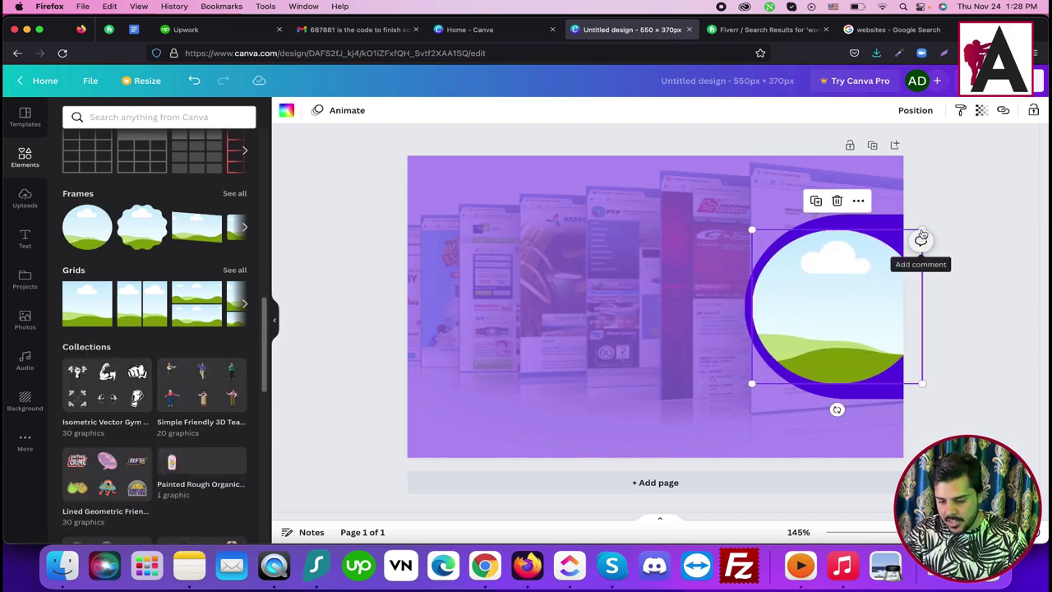
drag(920, 240, 853, 301)
drag(842, 341, 868, 311)
drag(878, 356, 893, 364)
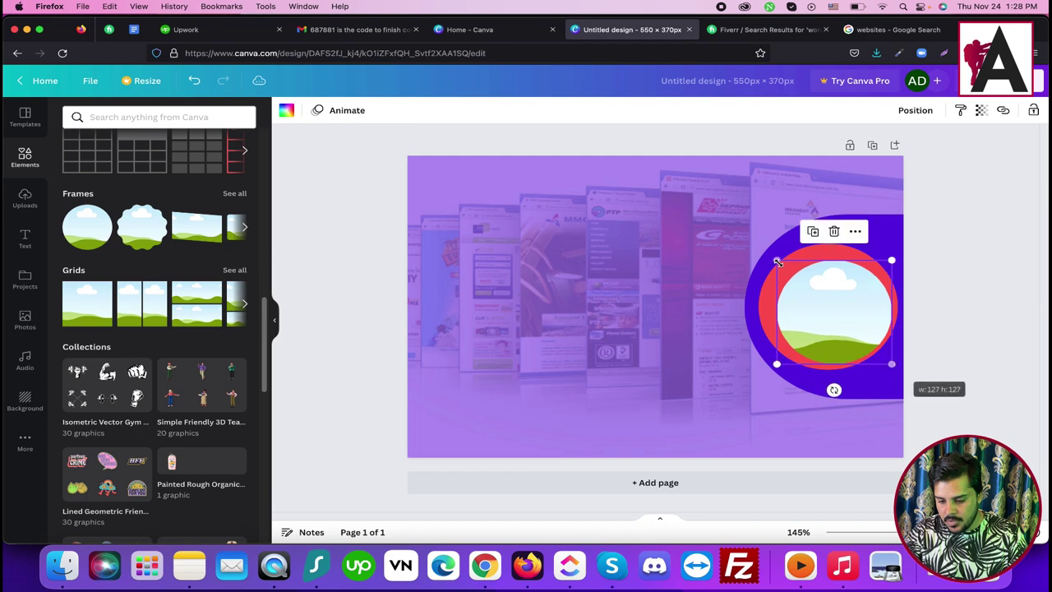
drag(777, 264, 763, 254)
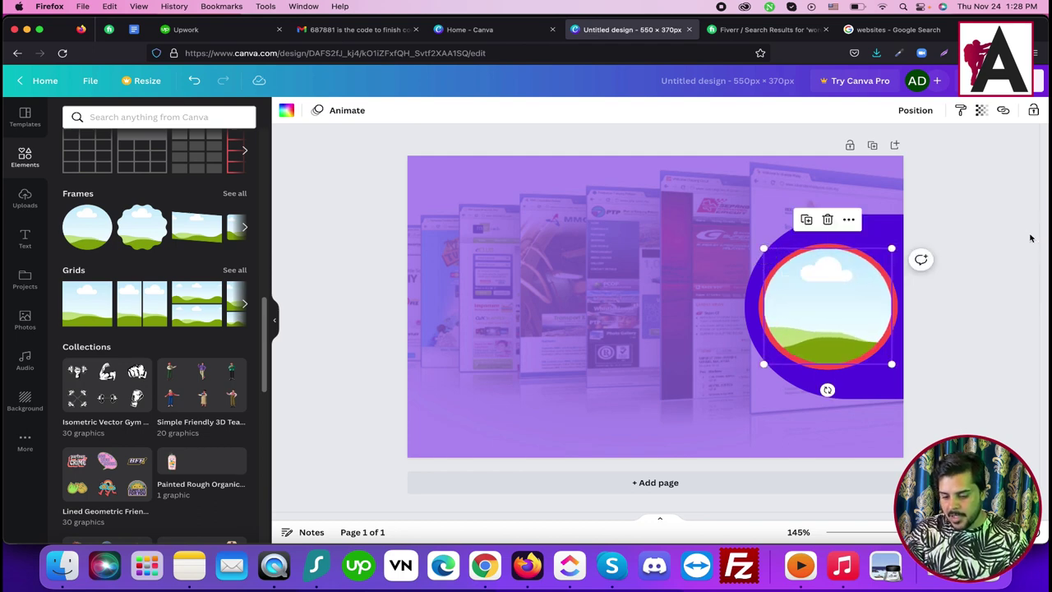
click(887, 407)
click(25, 197)
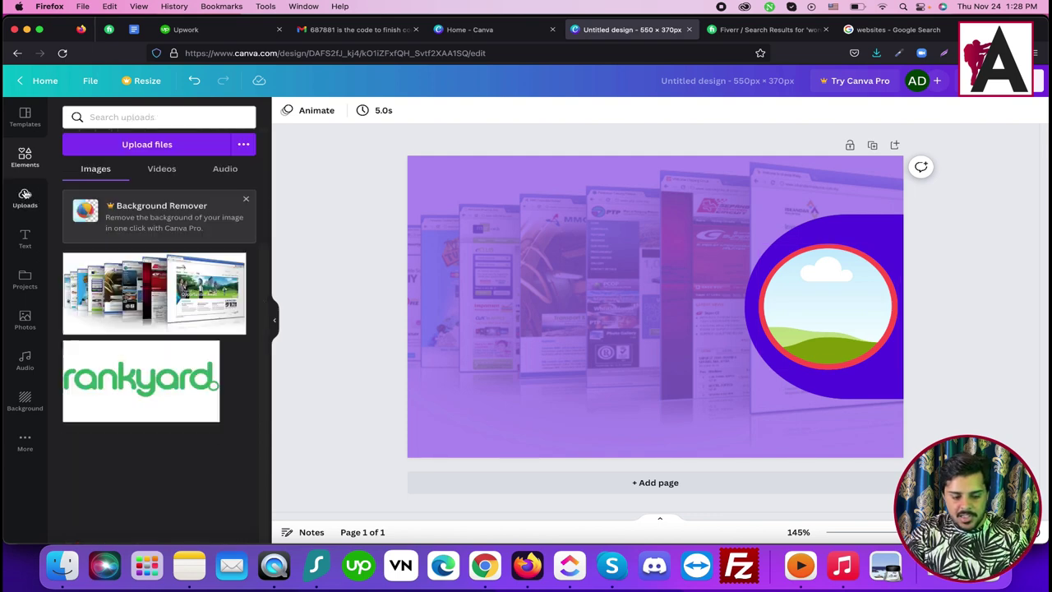
click(160, 144)
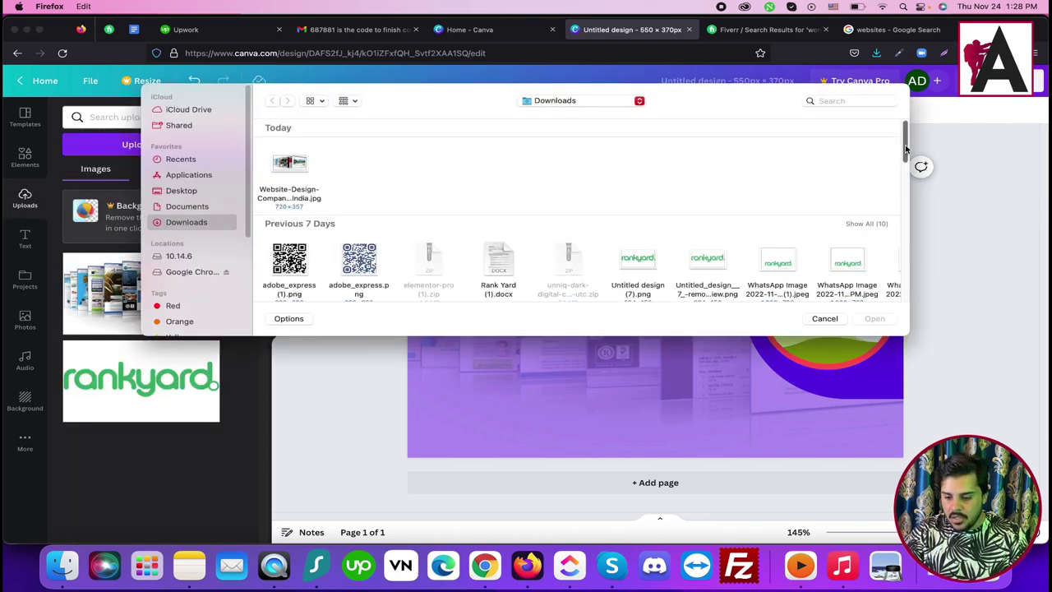
Upload the portrait image and add it to the design
drag(907, 147, 904, 215)
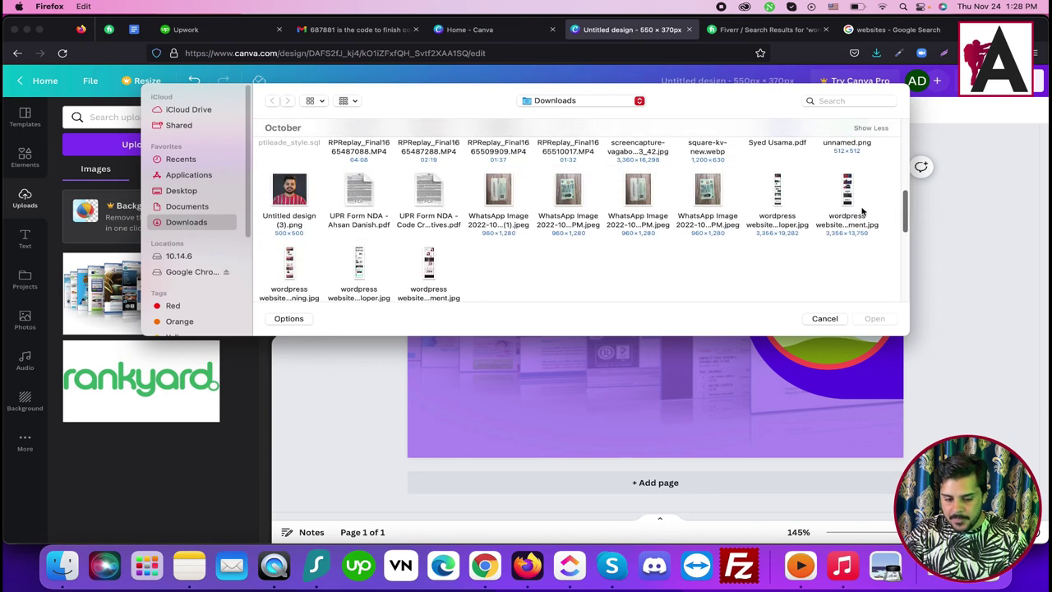
click(286, 198)
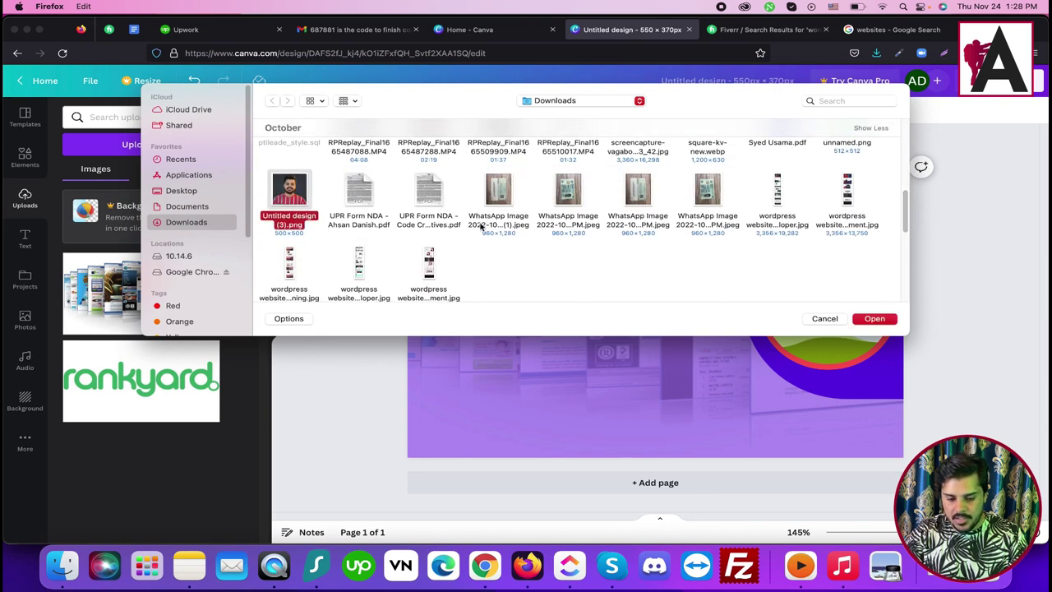
click(875, 319)
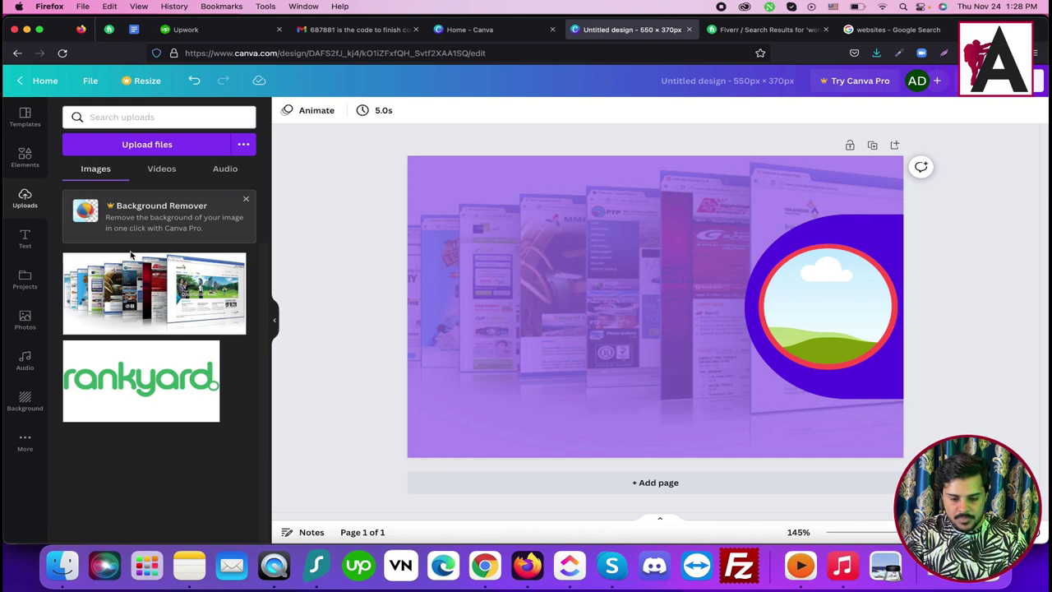
click(93, 298)
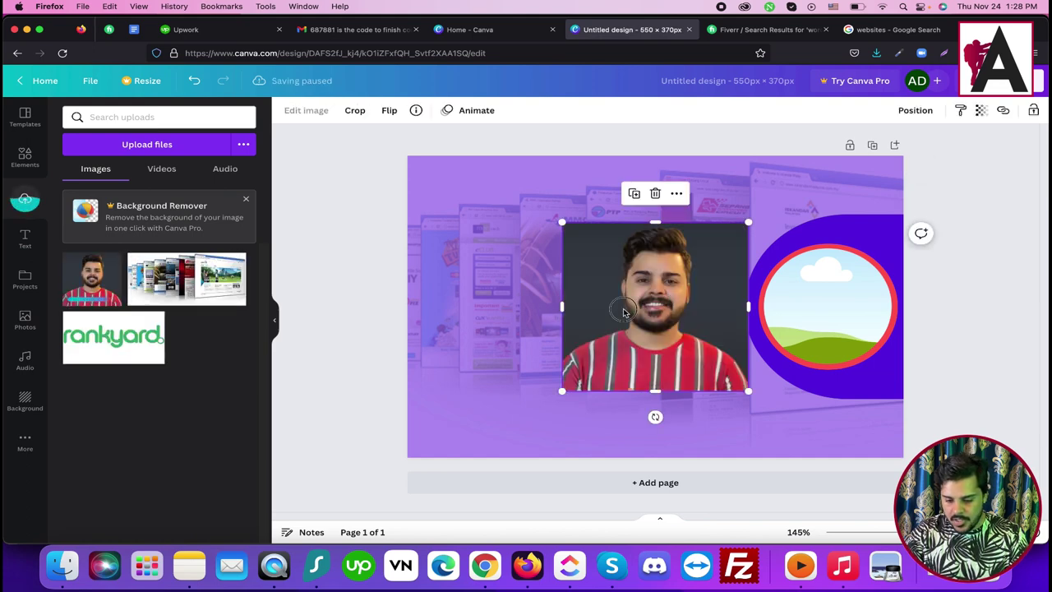
Drop the portrait into the circle frame and adjust its crop
drag(623, 313, 785, 306)
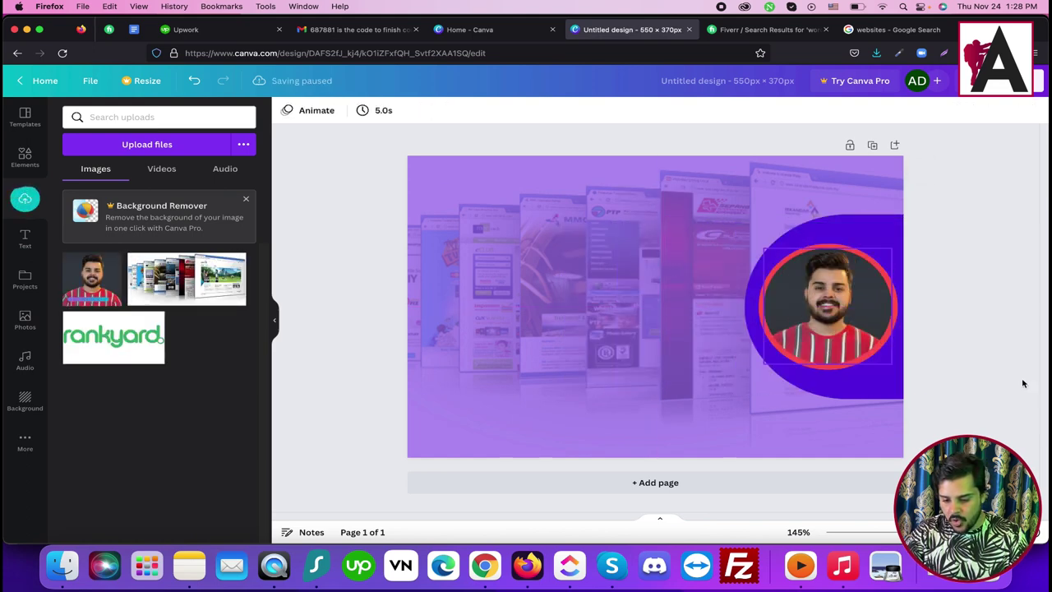
double_click(833, 311)
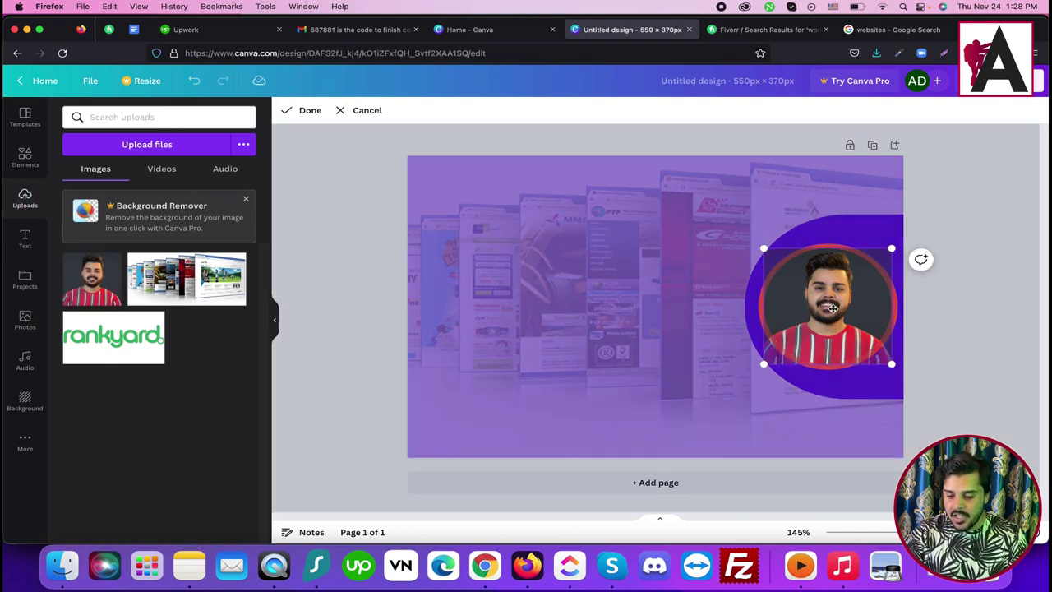
drag(758, 374, 847, 372)
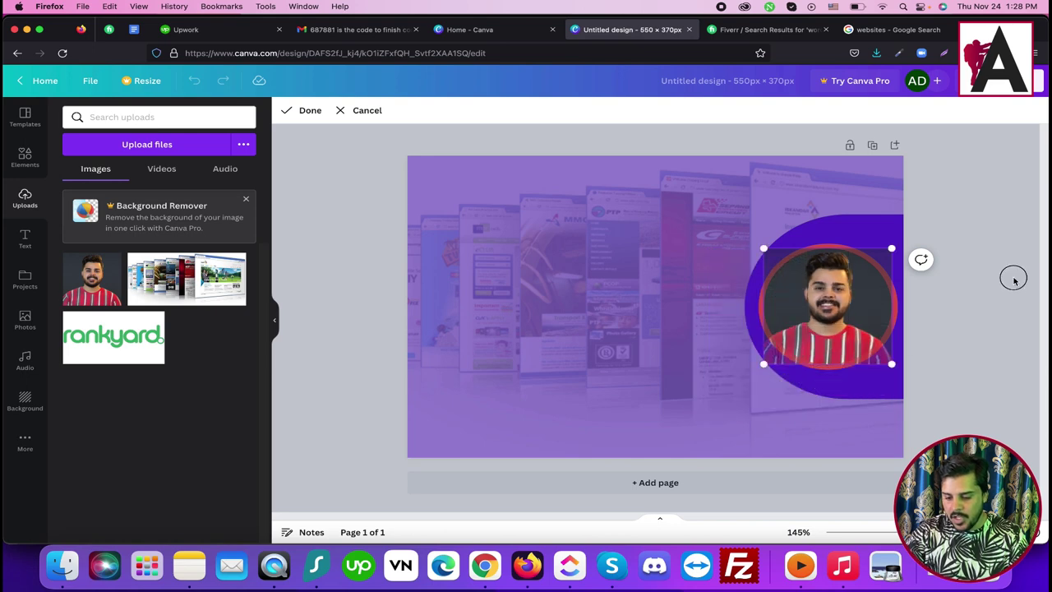
click(1014, 280)
click(1019, 329)
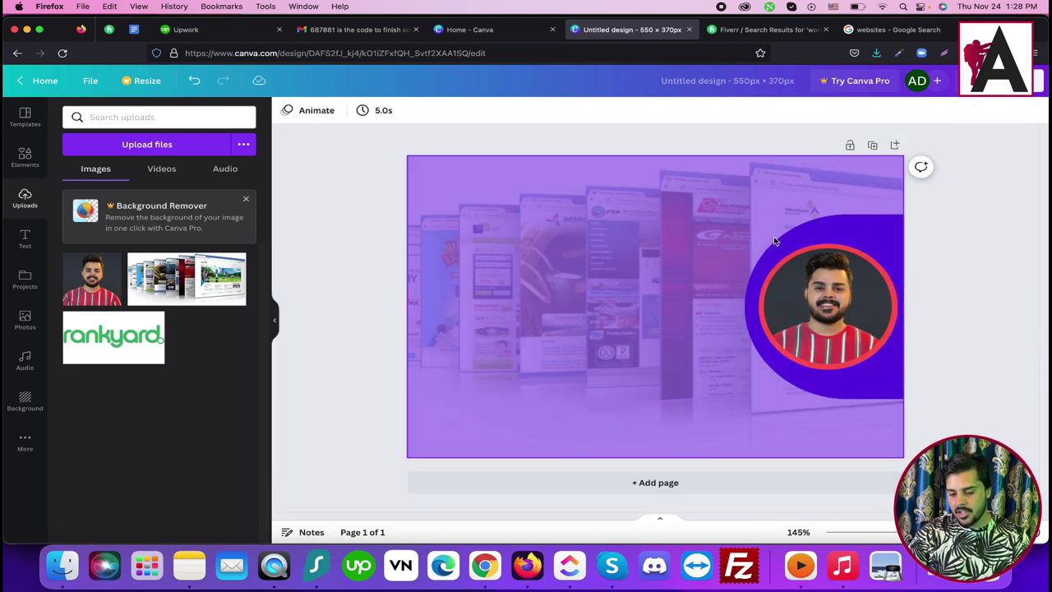
click(772, 31)
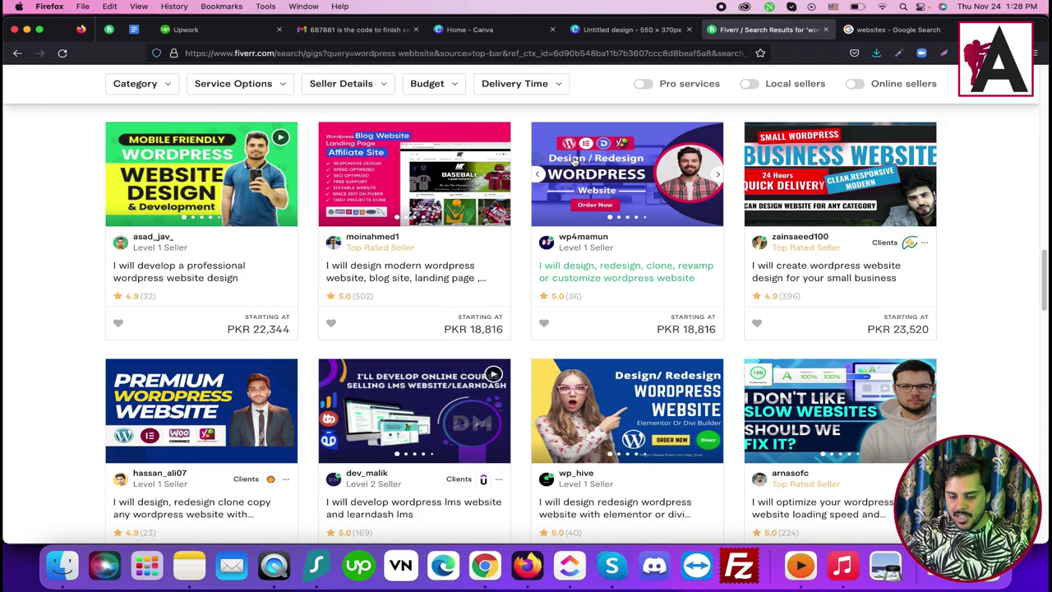
Add a purple square and stretch it into a wide rectangle in the upper left
click(626, 31)
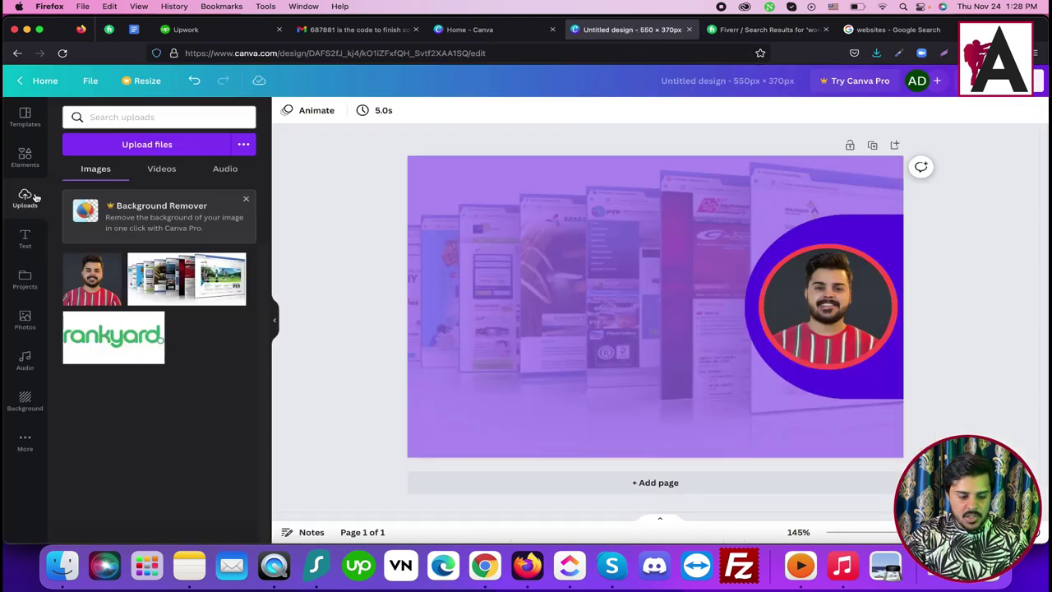
click(26, 161)
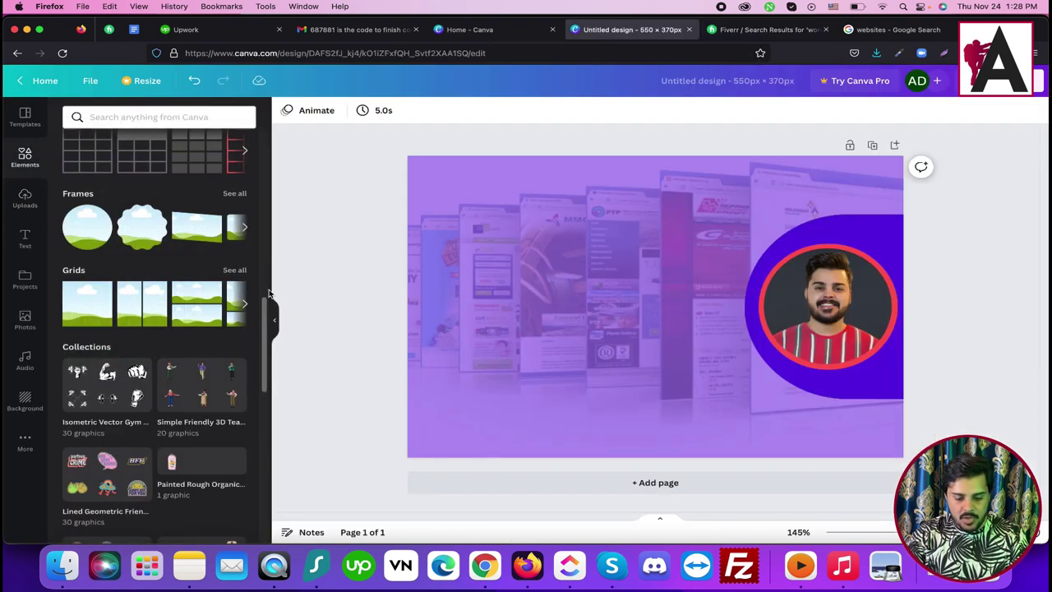
drag(264, 312, 282, 140)
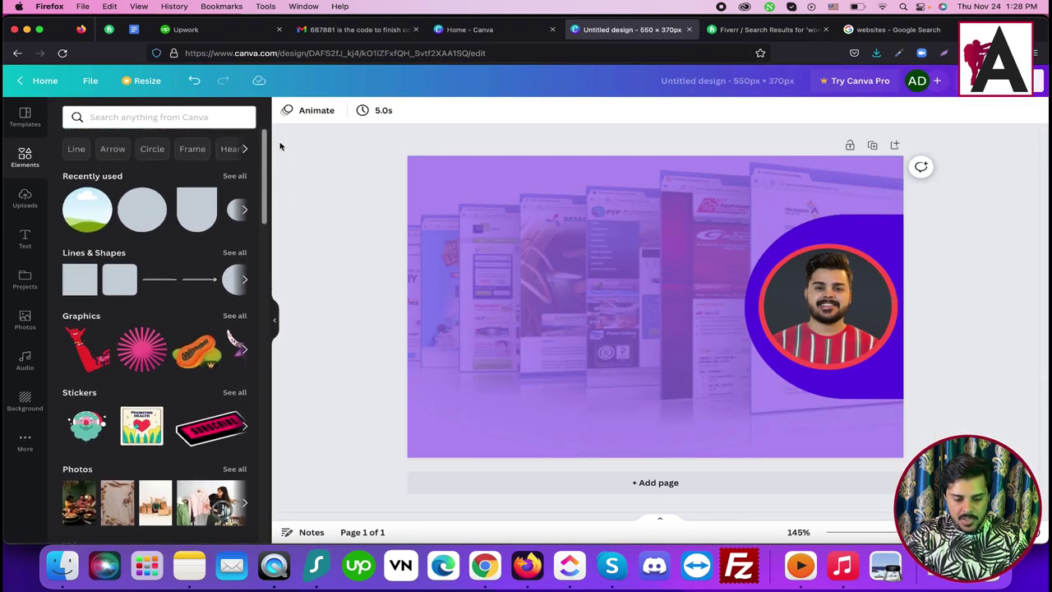
click(236, 253)
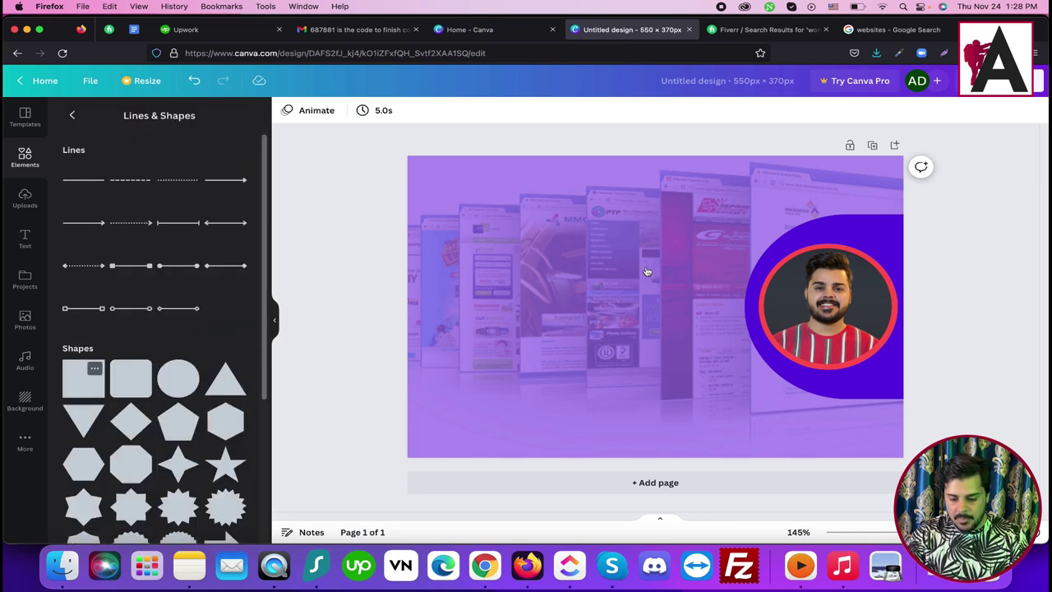
click(356, 287)
drag(665, 299, 707, 250)
drag(583, 252, 581, 232)
Add the rankyard logo from Uploads
click(336, 219)
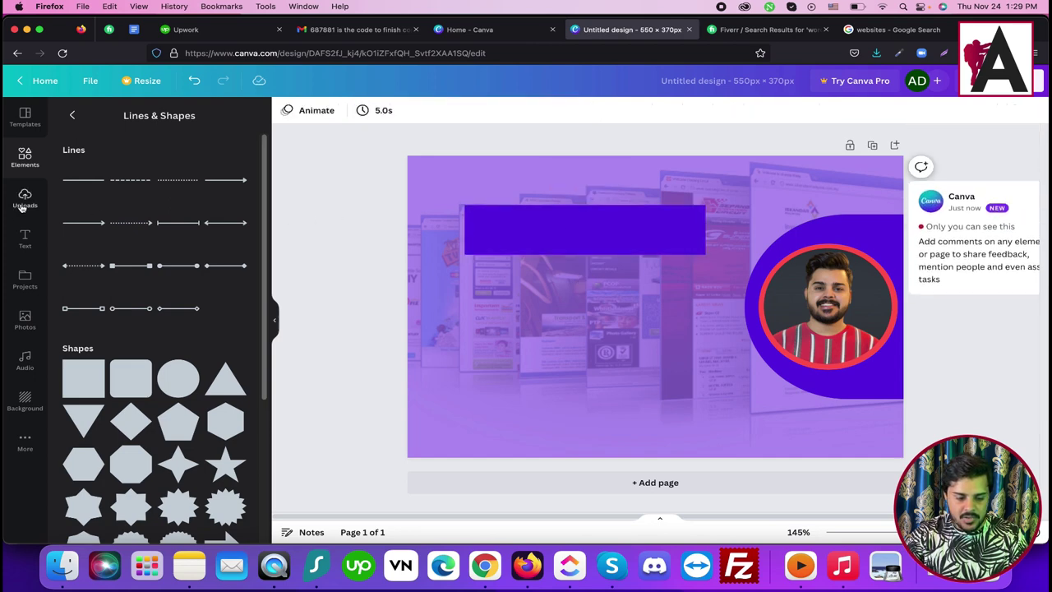
click(25, 201)
click(124, 344)
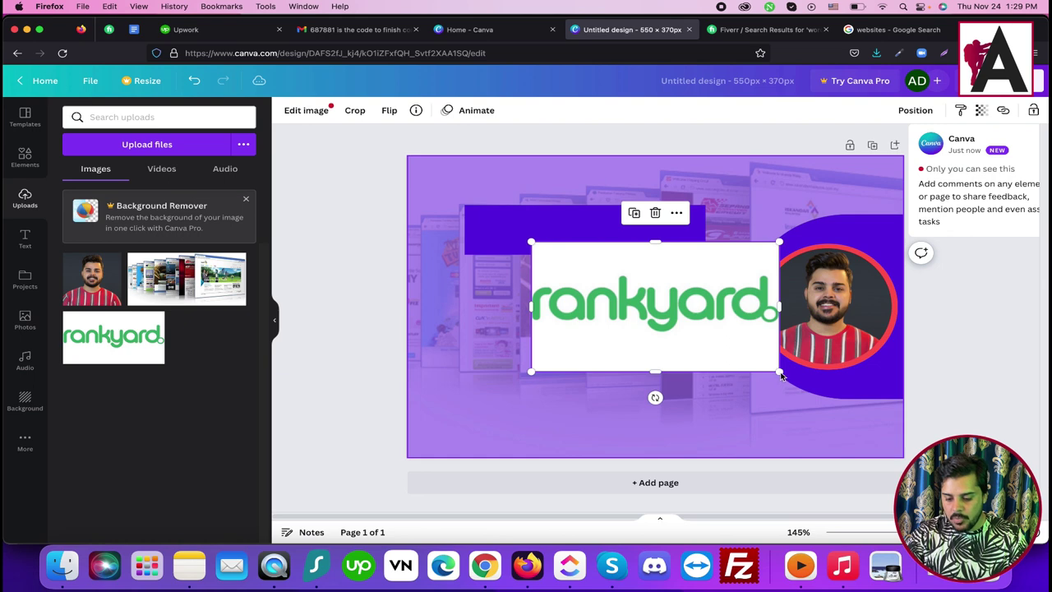
Shrink the rankyard logo to about 89×51 and place copies along the purple banner
drag(779, 373, 573, 225)
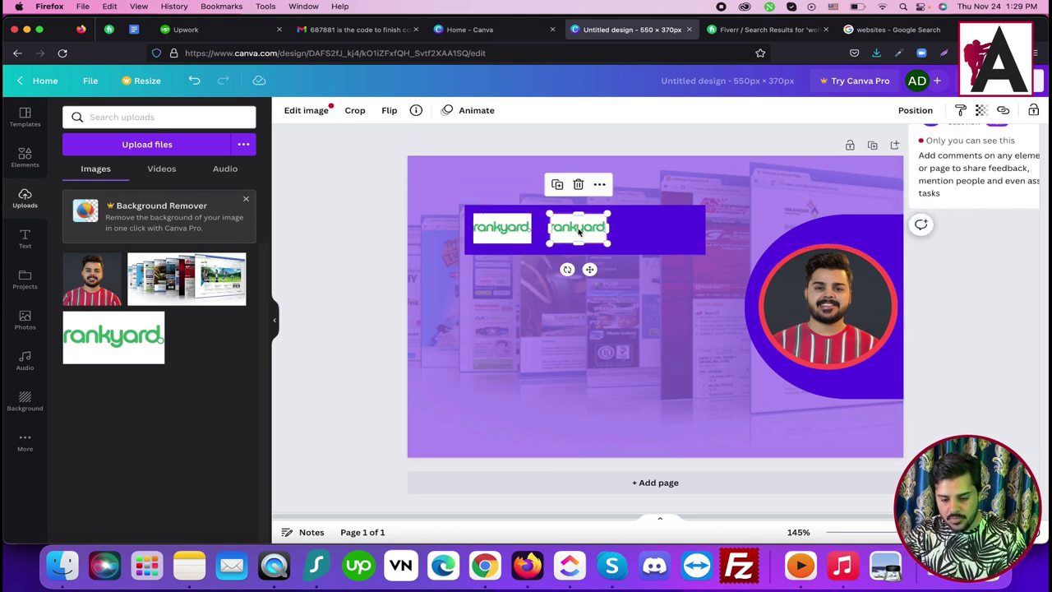
drag(496, 236, 651, 232)
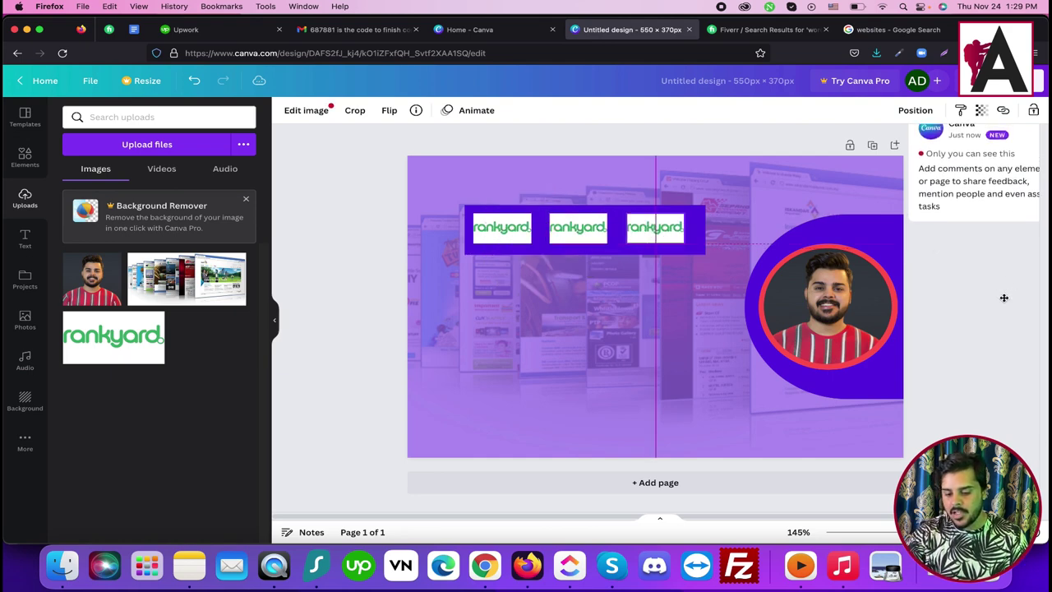
click(736, 31)
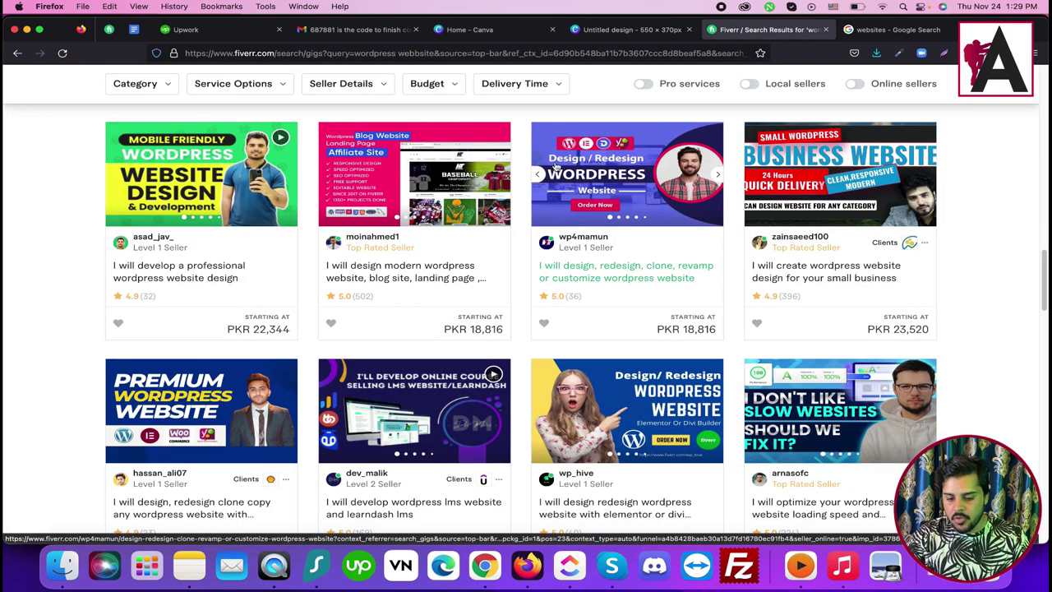
click(619, 31)
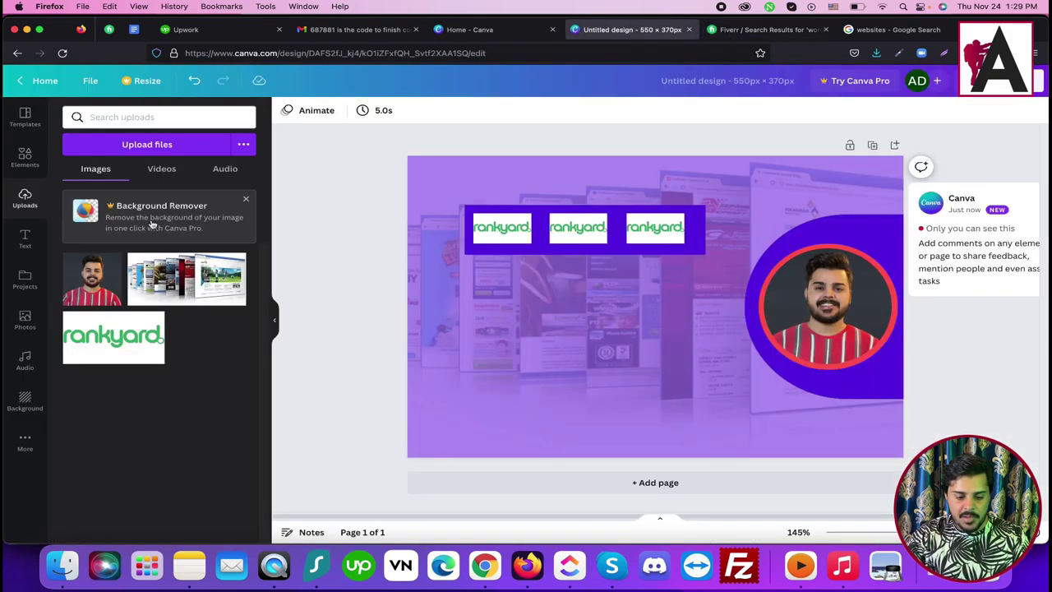
Add the GRAPHIC DESIGN text template to the page
click(25, 240)
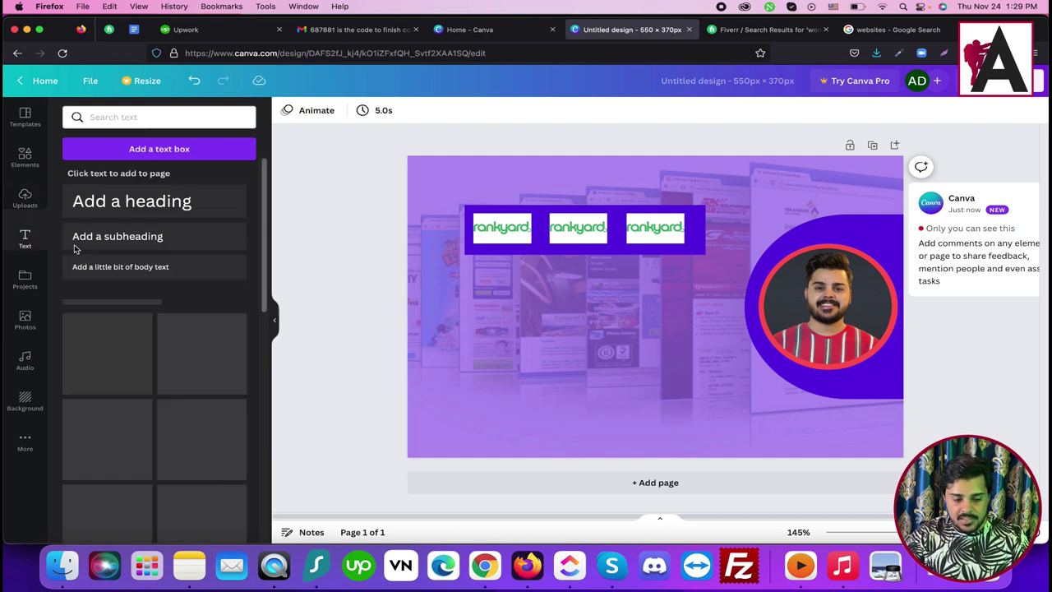
scroll(260, 236, down, 2)
drag(261, 236, 277, 489)
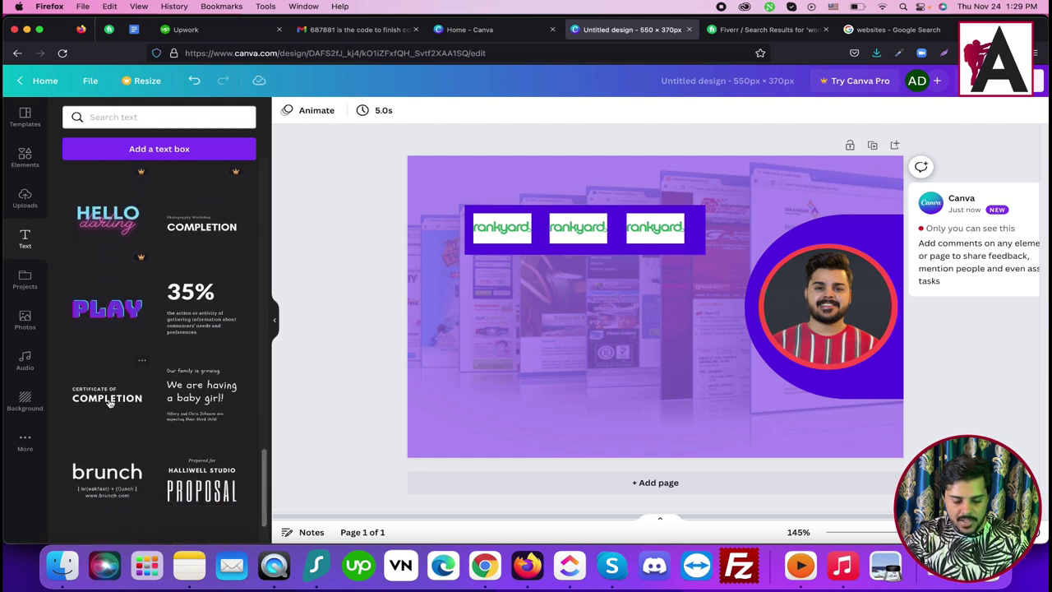
scroll(266, 477, down, 5)
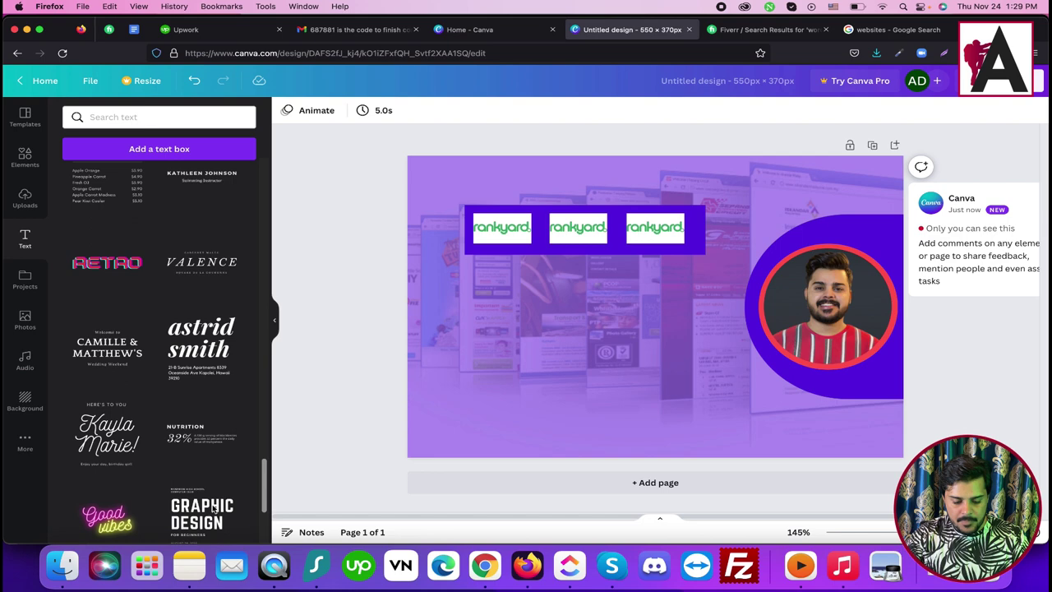
scroll(206, 510, down, 2)
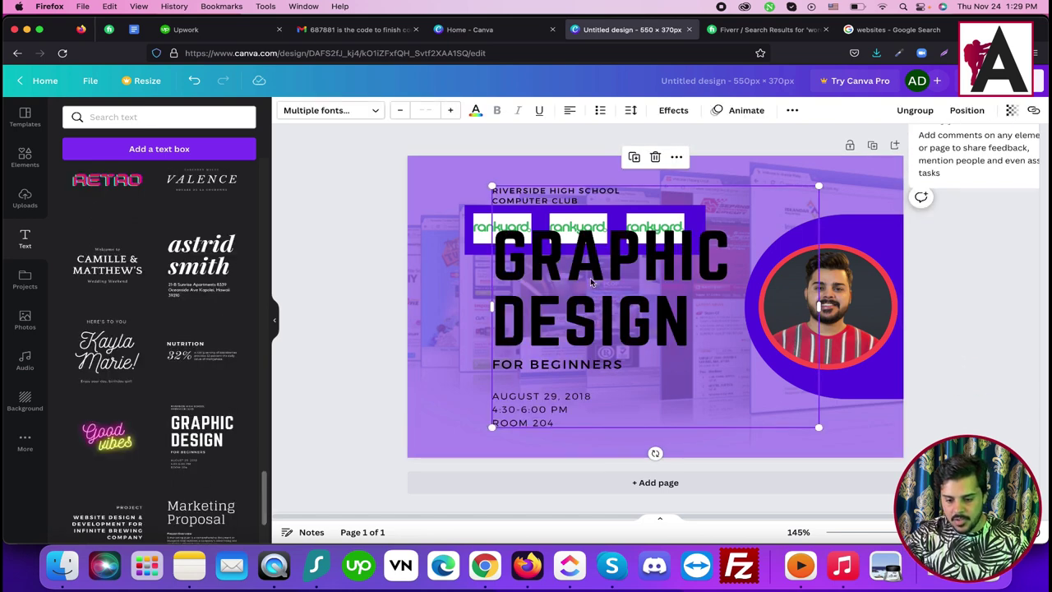
drag(590, 276, 572, 350)
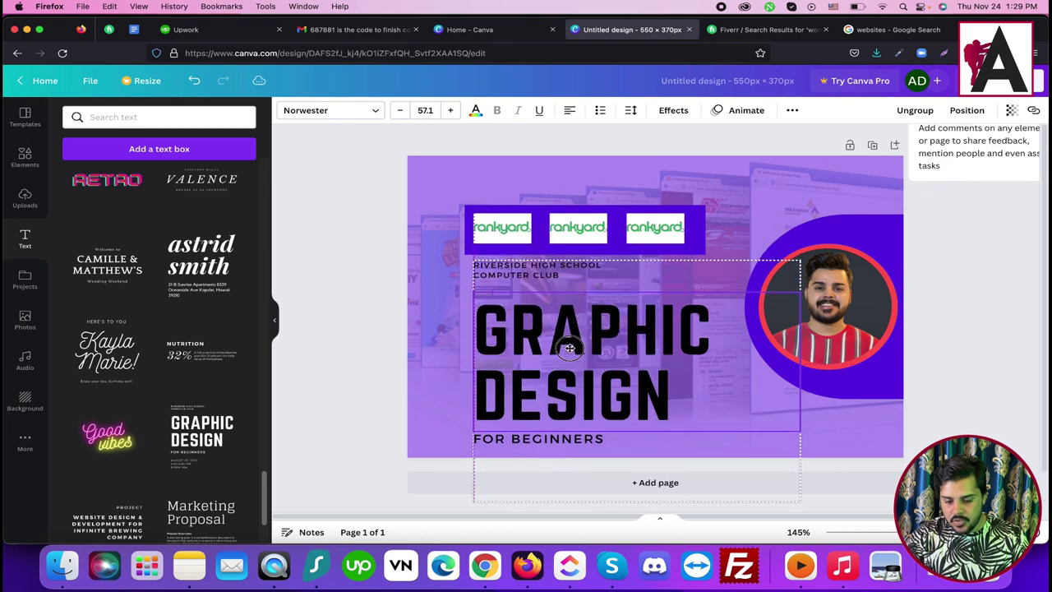
Delete the computer club caption, date and time lines, and FOR BEGINNERS line
click(530, 277)
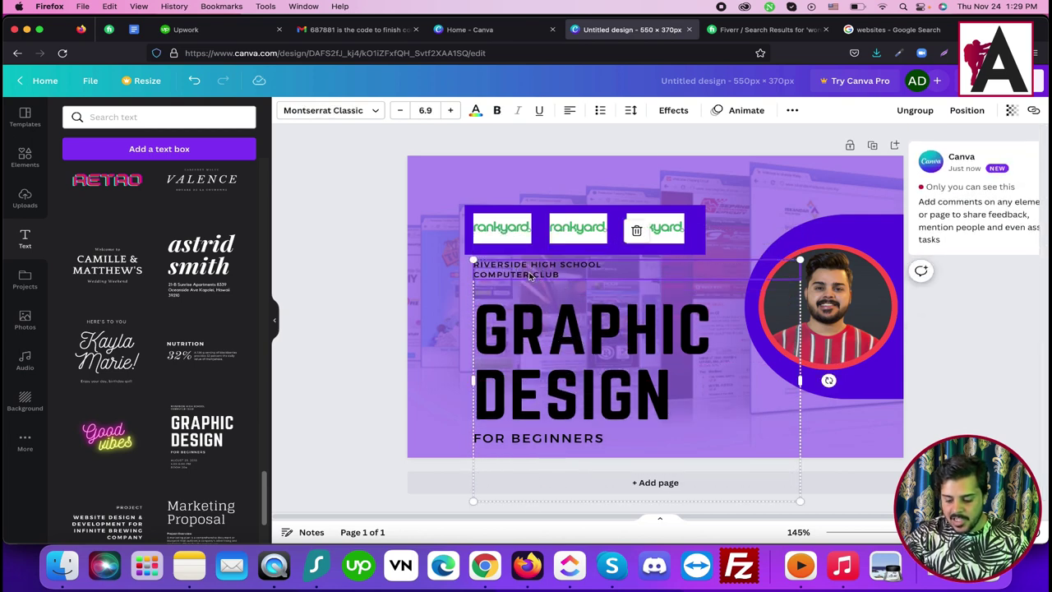
key(Delete)
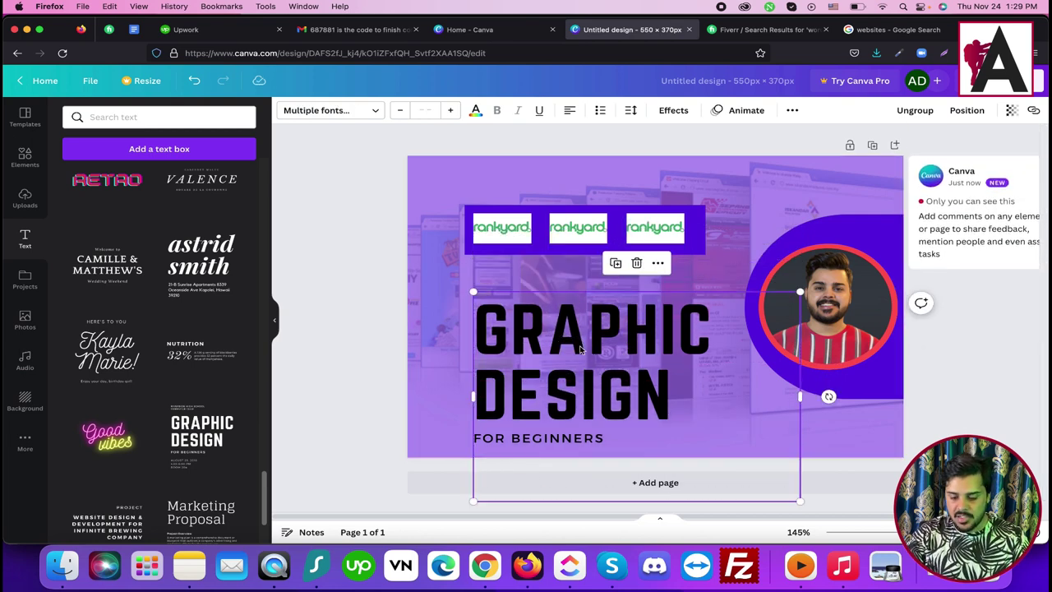
drag(583, 352, 582, 244)
click(518, 389)
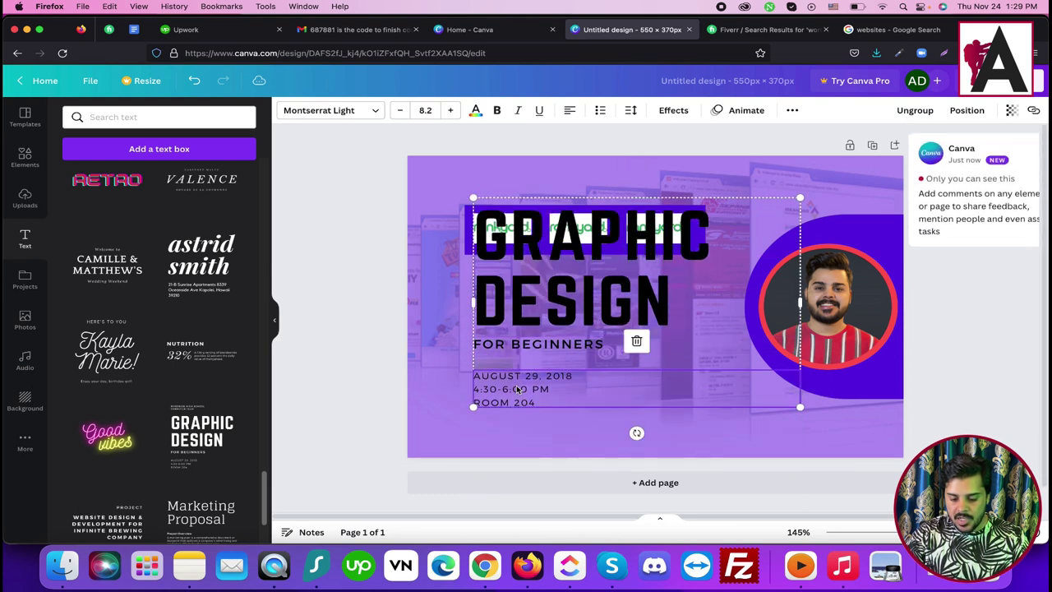
key(Delete)
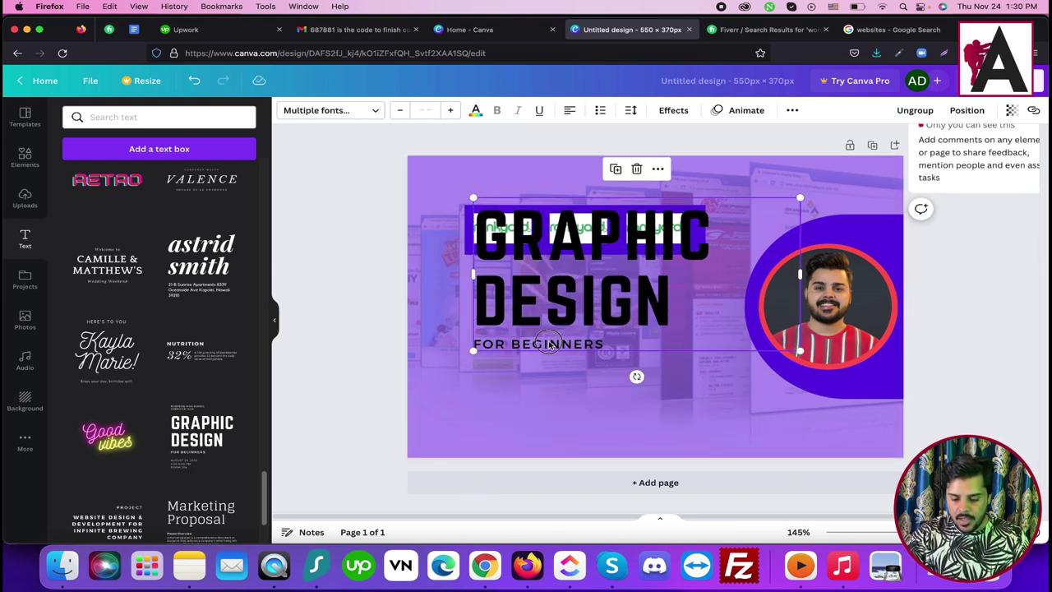
click(551, 346)
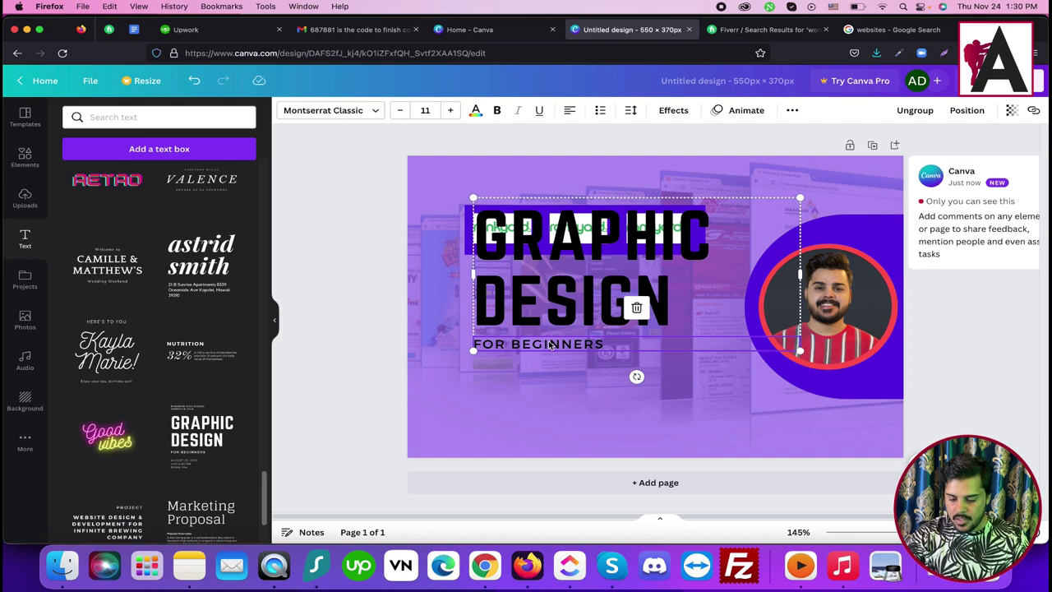
key(Delete)
click(760, 30)
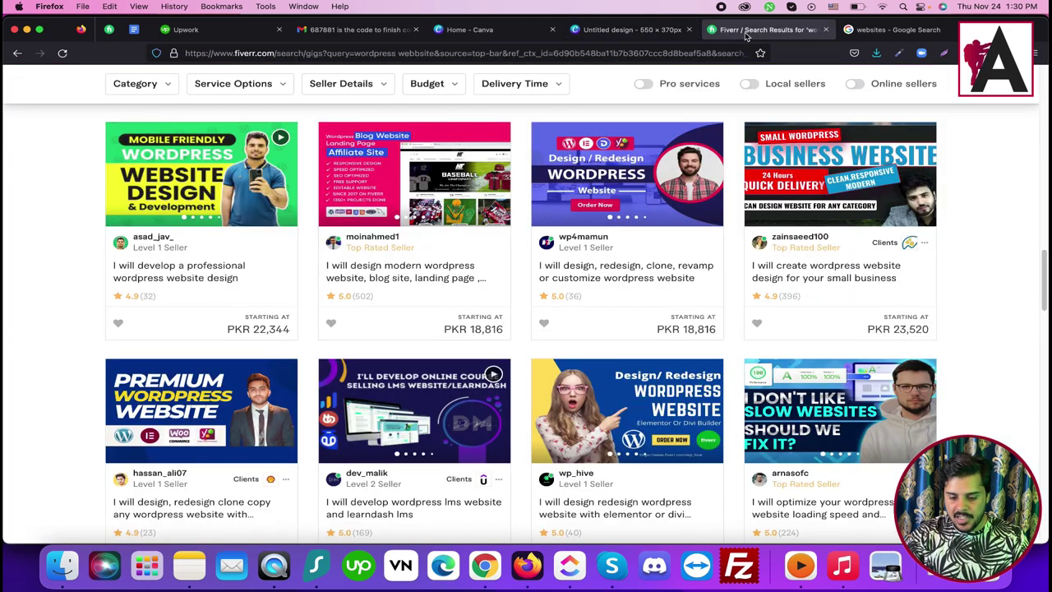
click(625, 30)
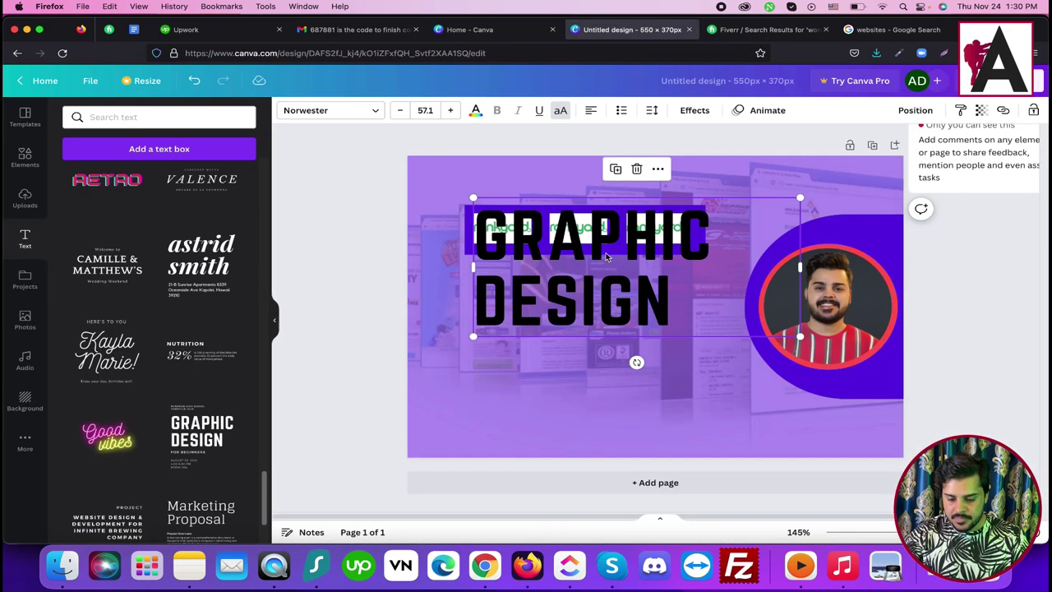
Retype the heading as 'DESIGN / REDESIGN' and shrink it to 26.1 to fit one line
drag(607, 257, 590, 315)
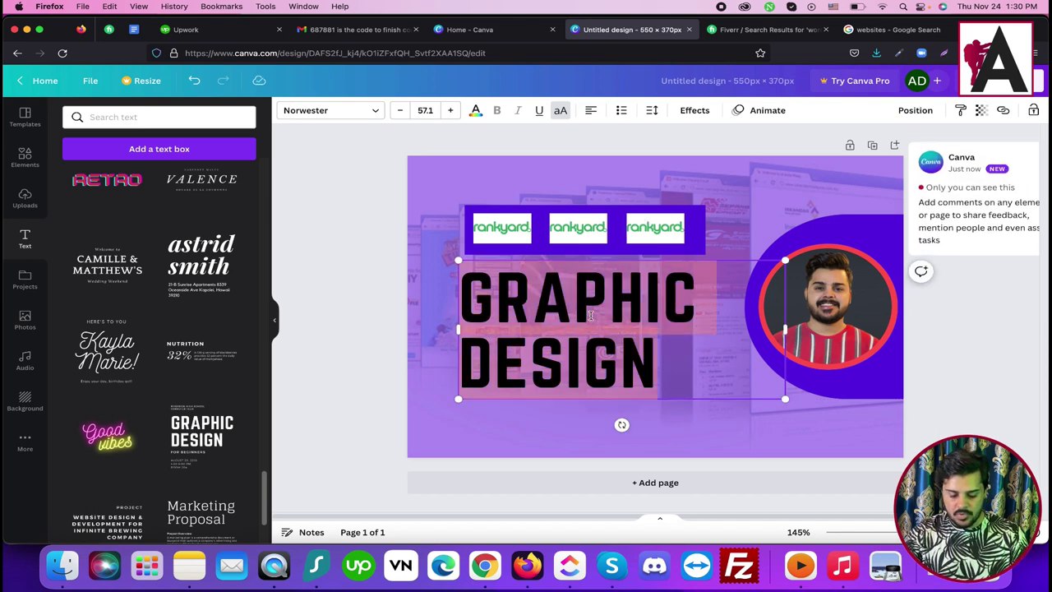
text(DESIGN / )
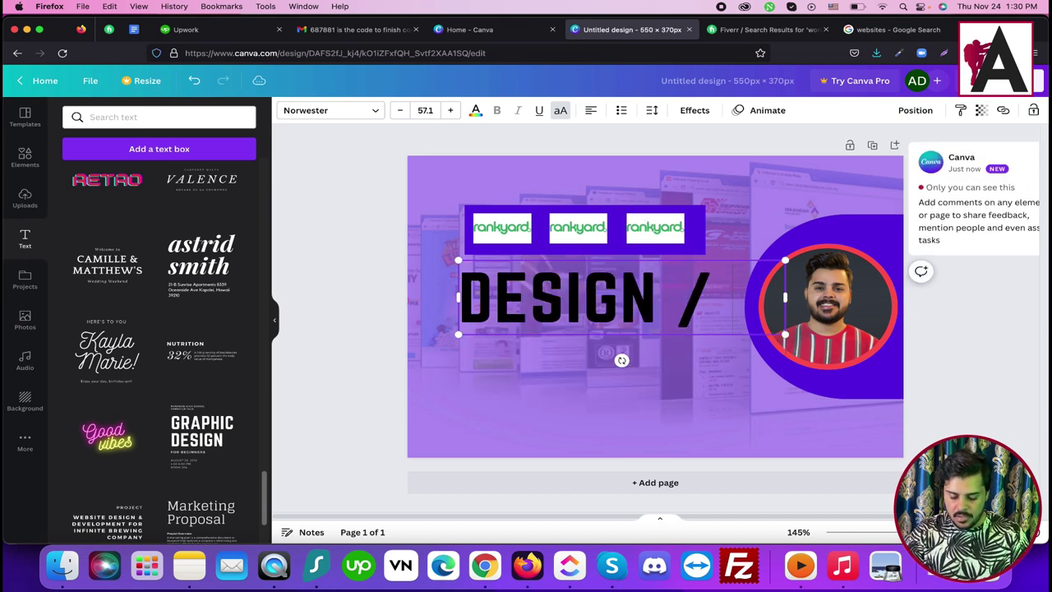
text(REDESIGN)
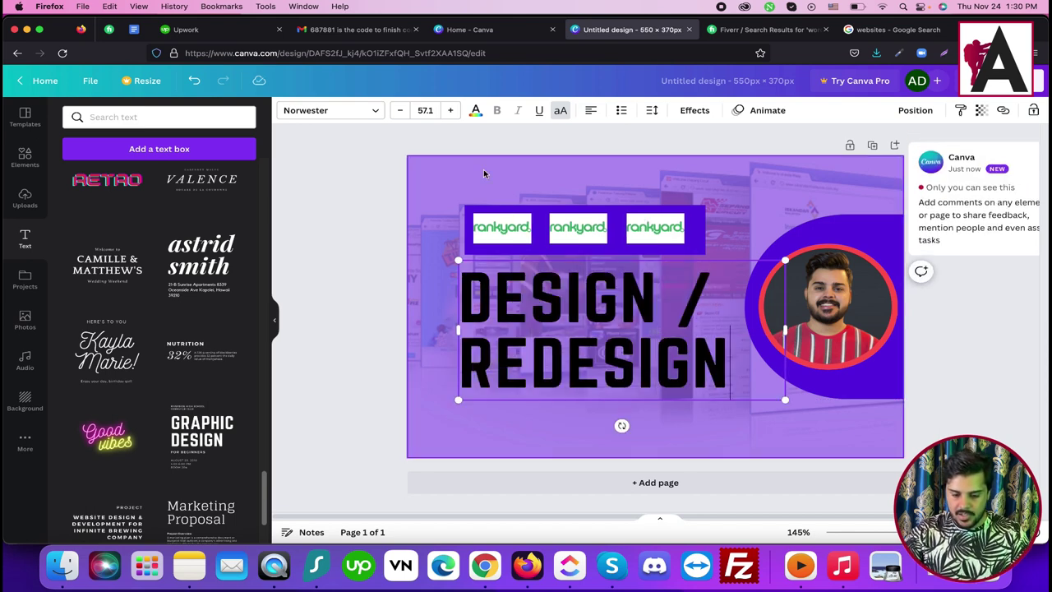
click(400, 110)
click(401, 110)
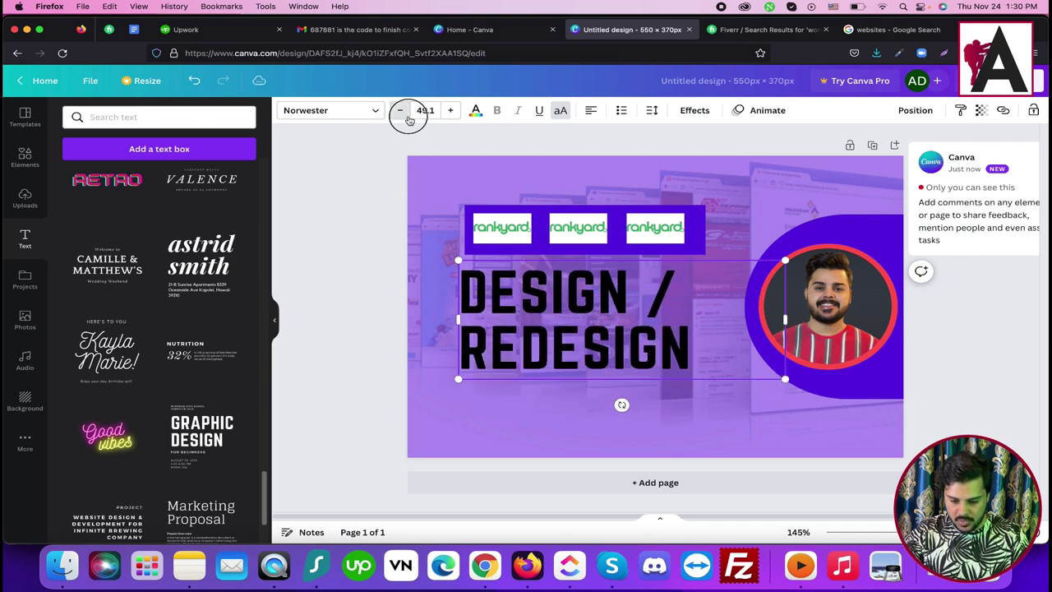
click(400, 110)
click(400, 110)
click(409, 118)
click(409, 119)
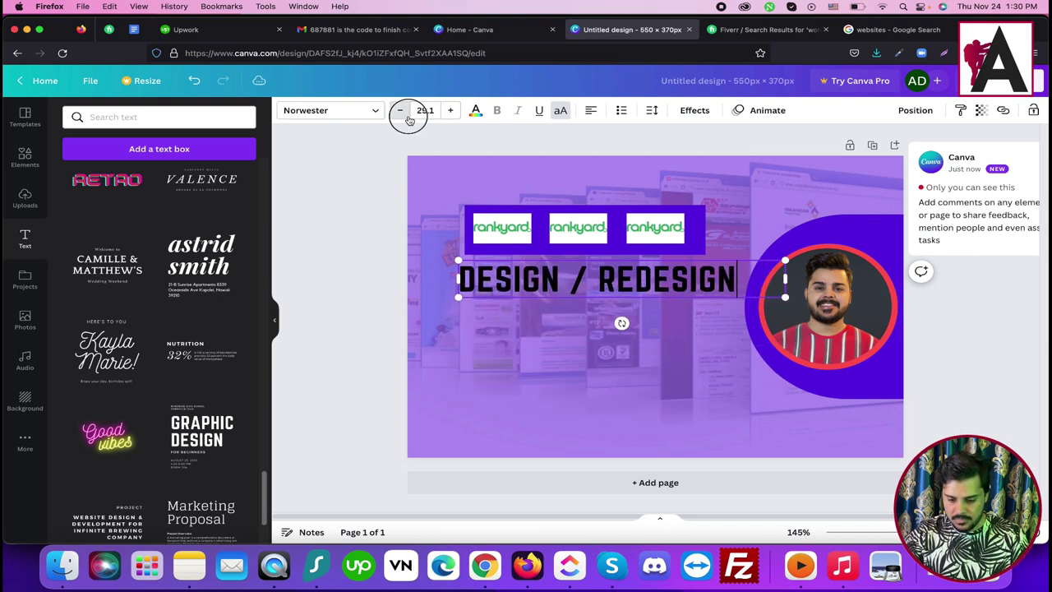
click(408, 118)
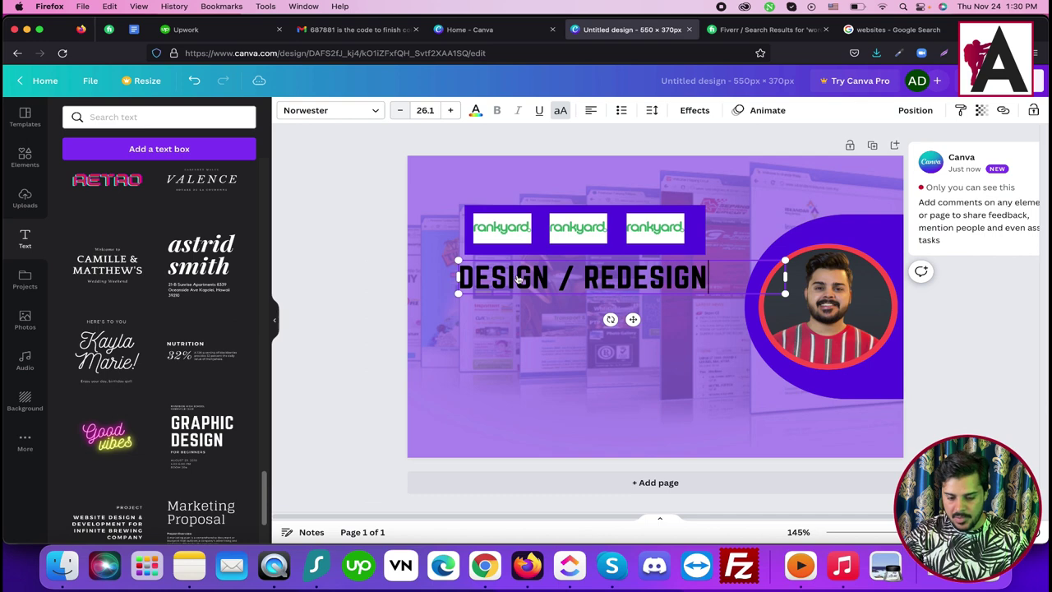
drag(545, 277, 551, 278)
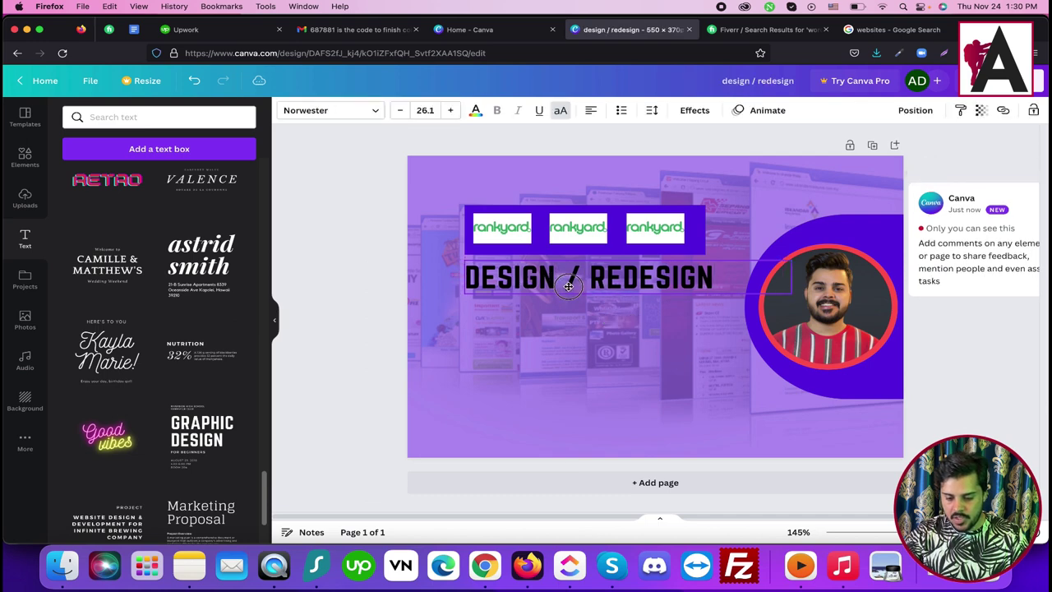
Make the DESIGN / REDESIGN heading text white
click(475, 111)
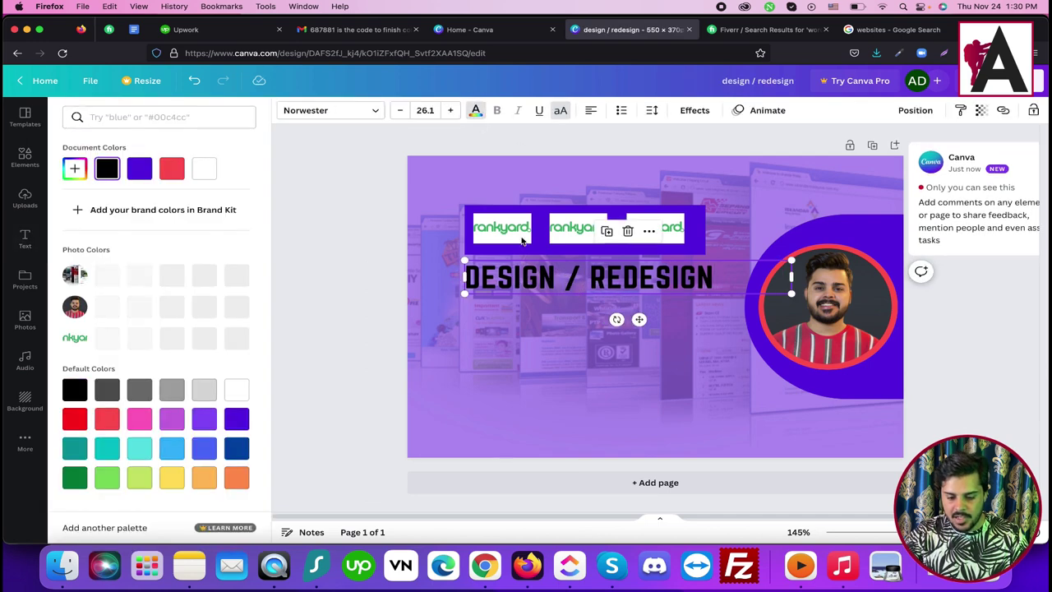
click(206, 169)
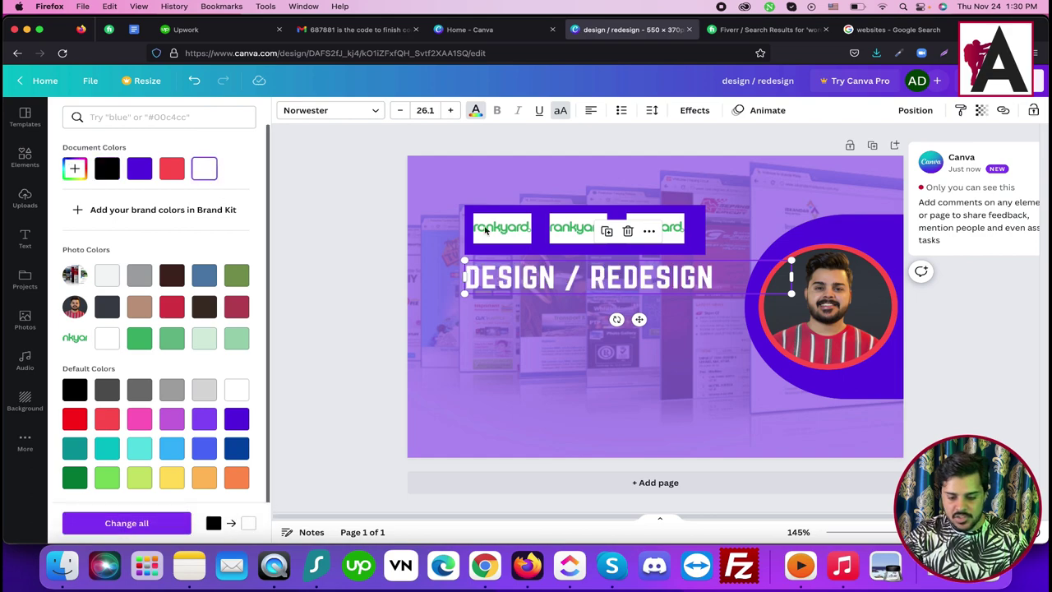
click(527, 325)
click(742, 30)
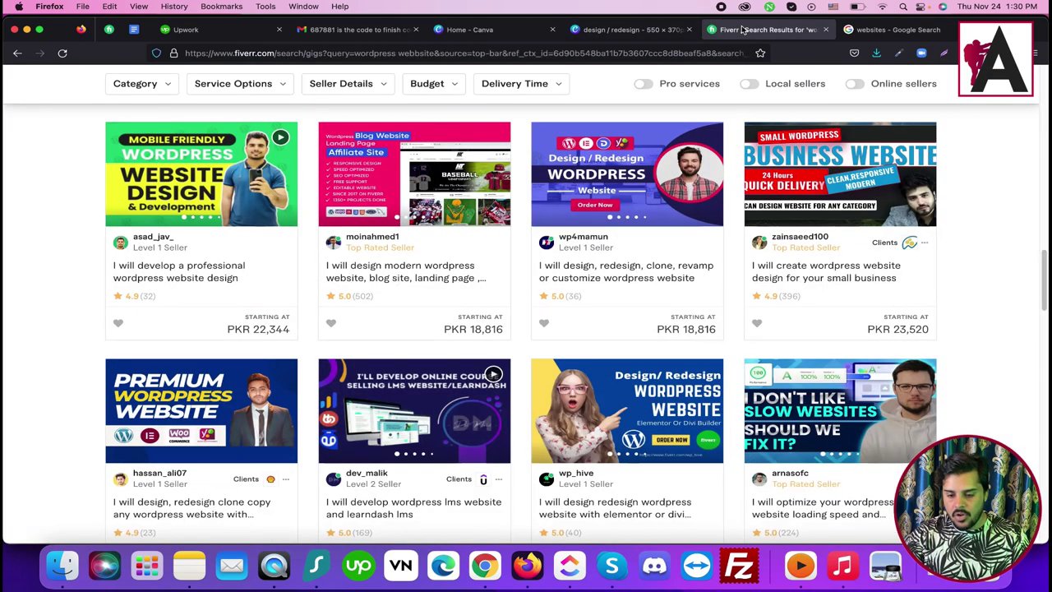
click(632, 30)
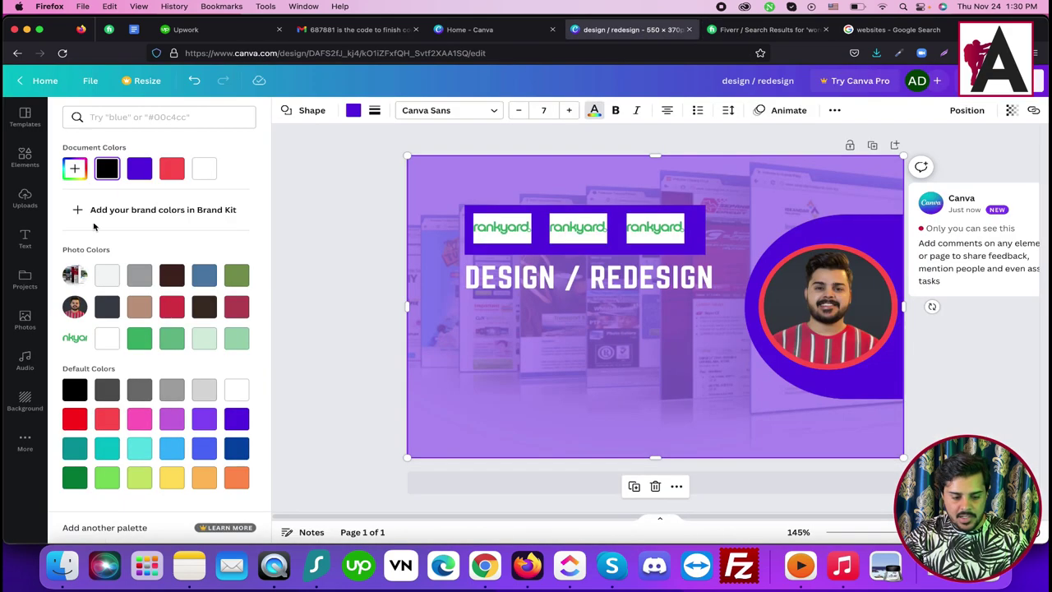
click(8, 157)
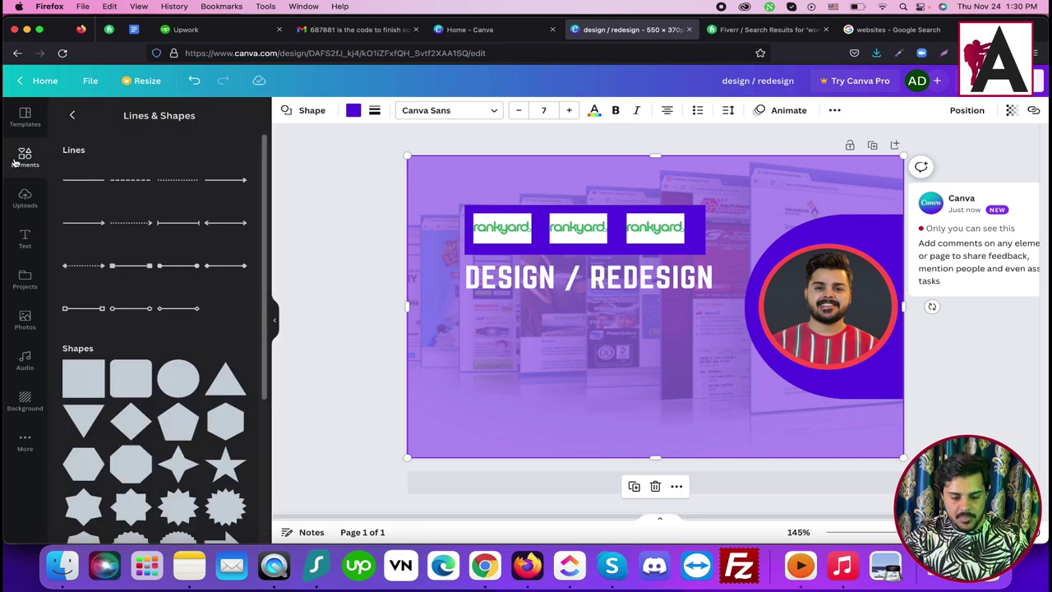
Shape a purple square into a thin bar under the heading, from the left edge to the portrait
click(86, 380)
click(319, 358)
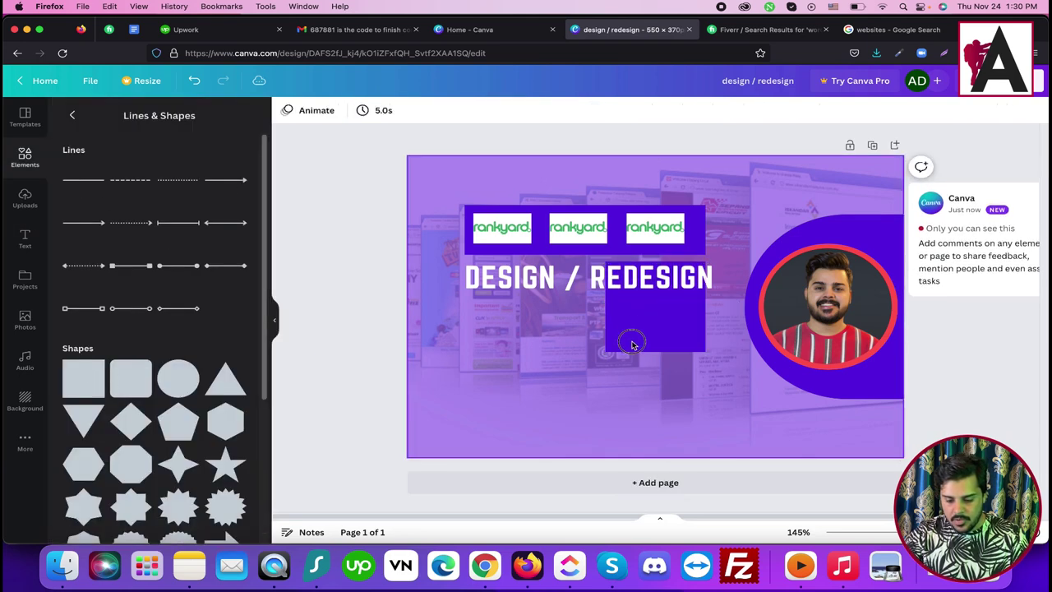
drag(633, 329, 611, 388)
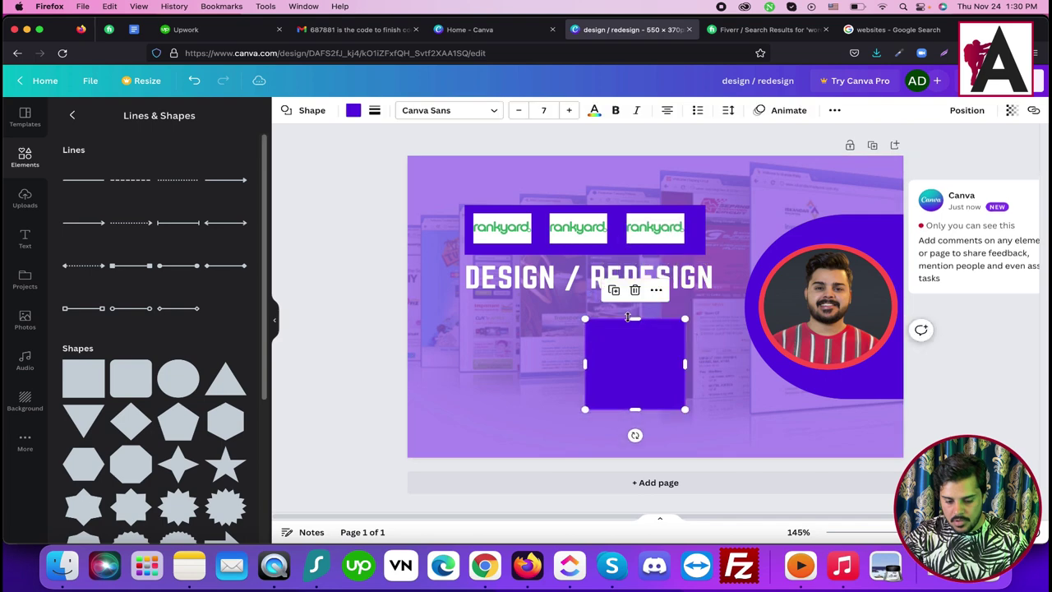
drag(605, 350, 485, 337)
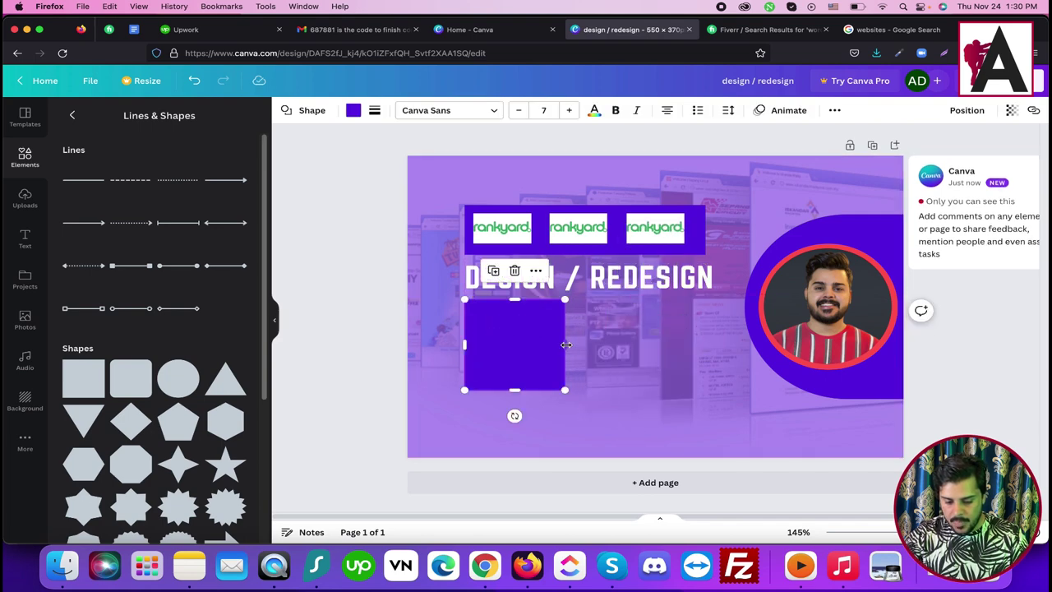
drag(565, 345, 745, 344)
drag(611, 365, 605, 342)
drag(466, 321, 341, 320)
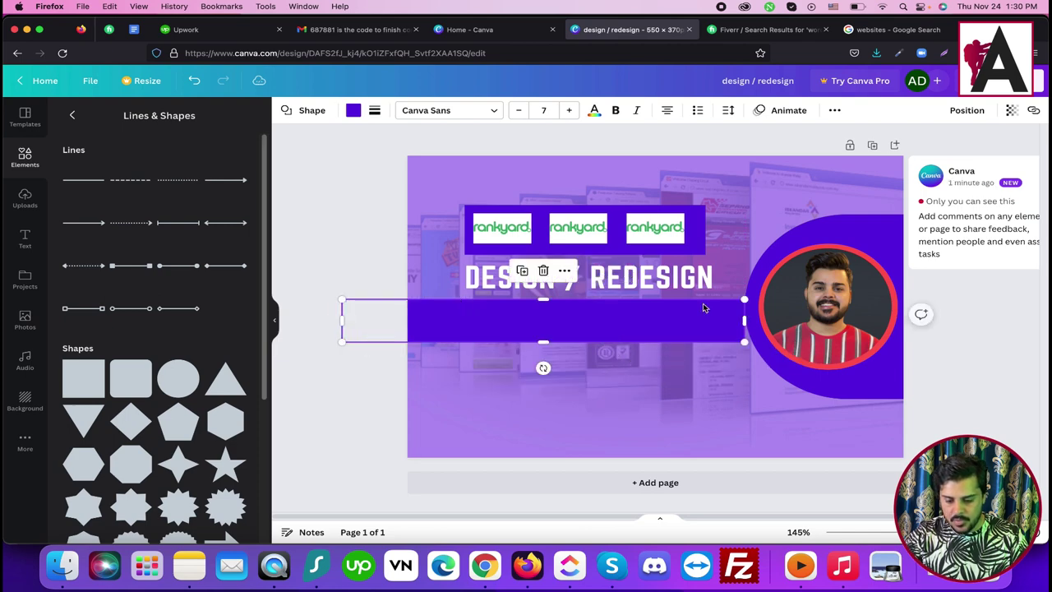
drag(744, 319, 845, 322)
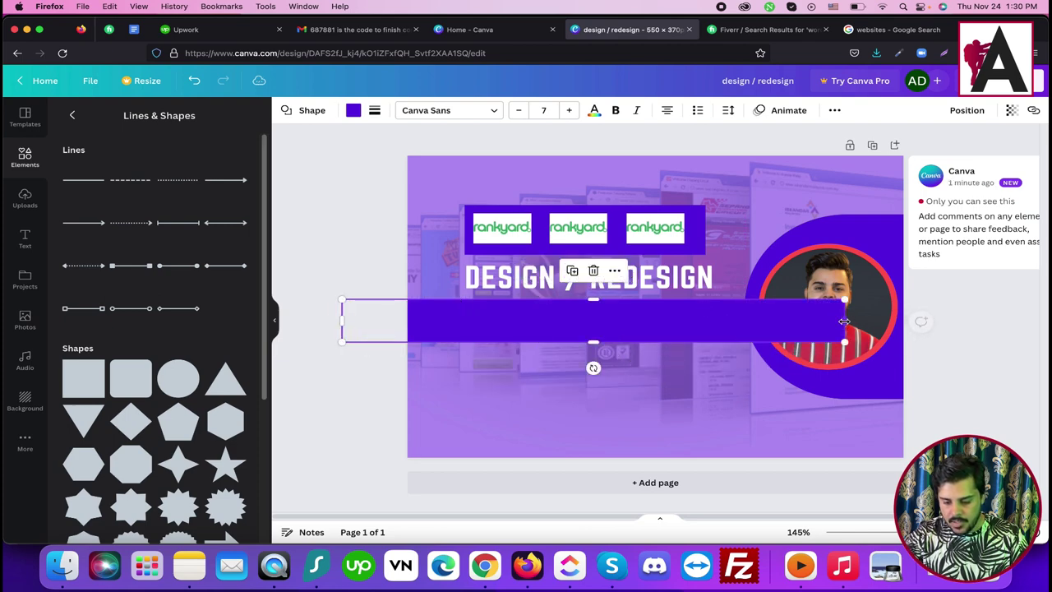
Send the purple bar backward behind the circular portrait
right_click(718, 322)
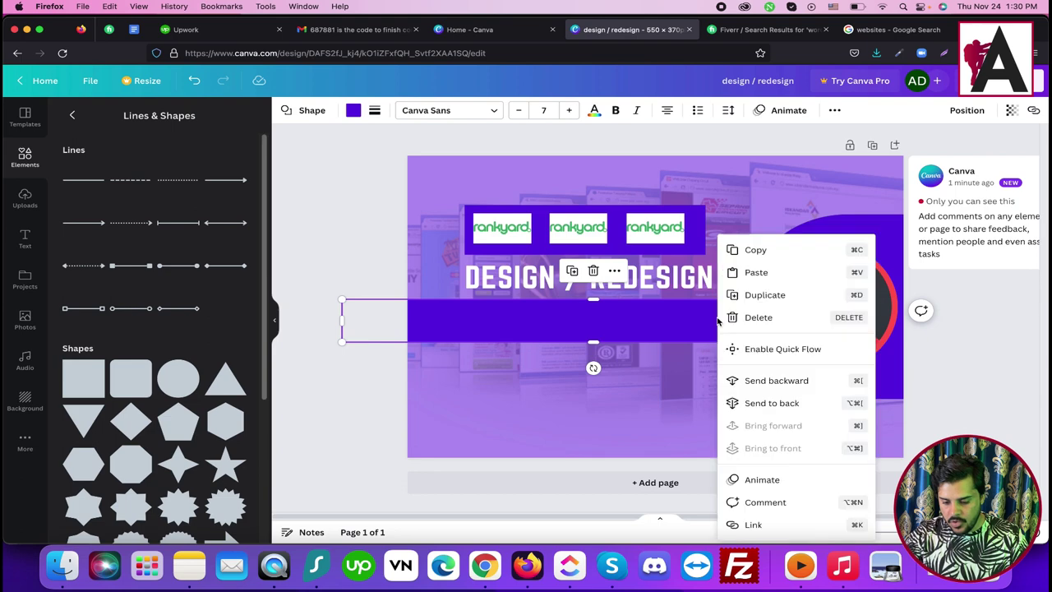
click(765, 404)
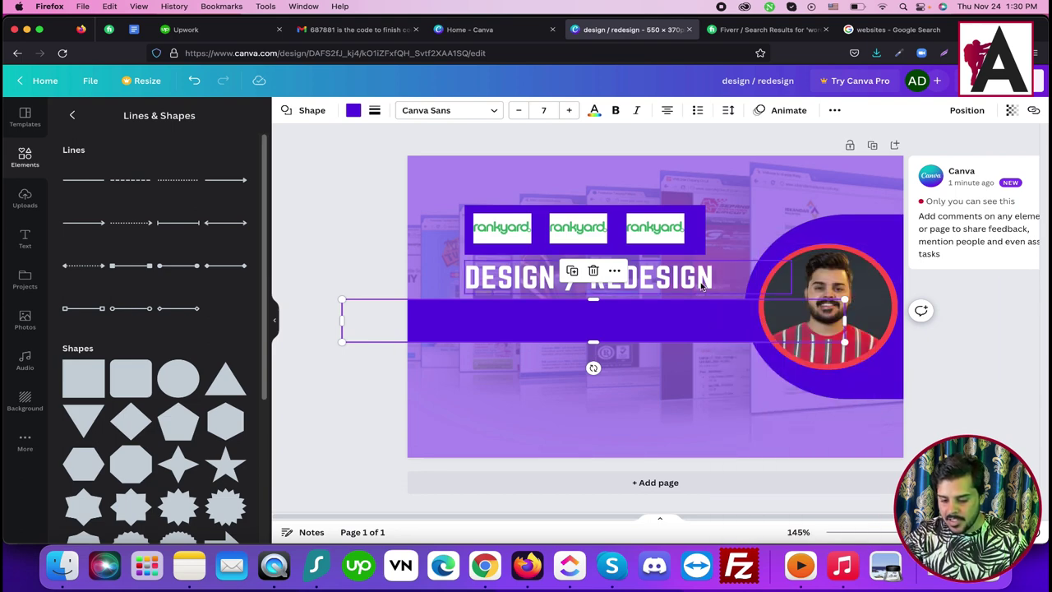
right_click(695, 323)
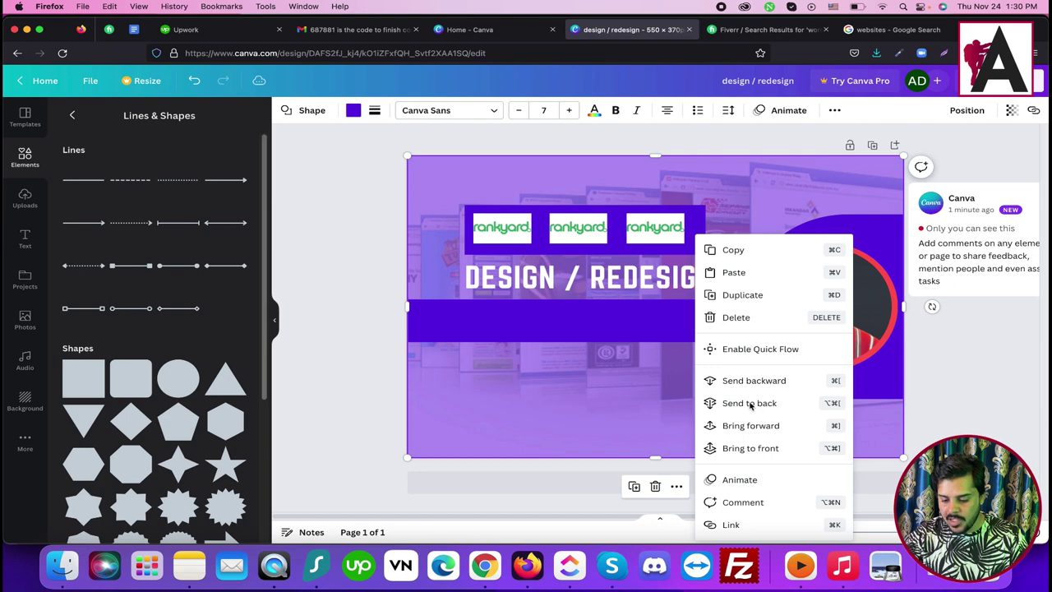
click(753, 404)
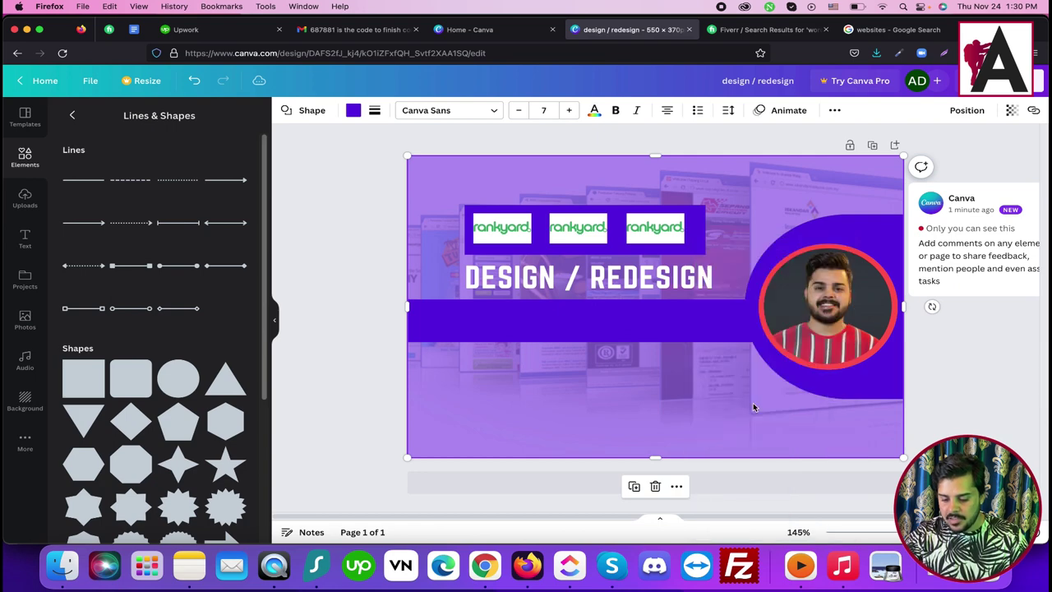
click(1018, 374)
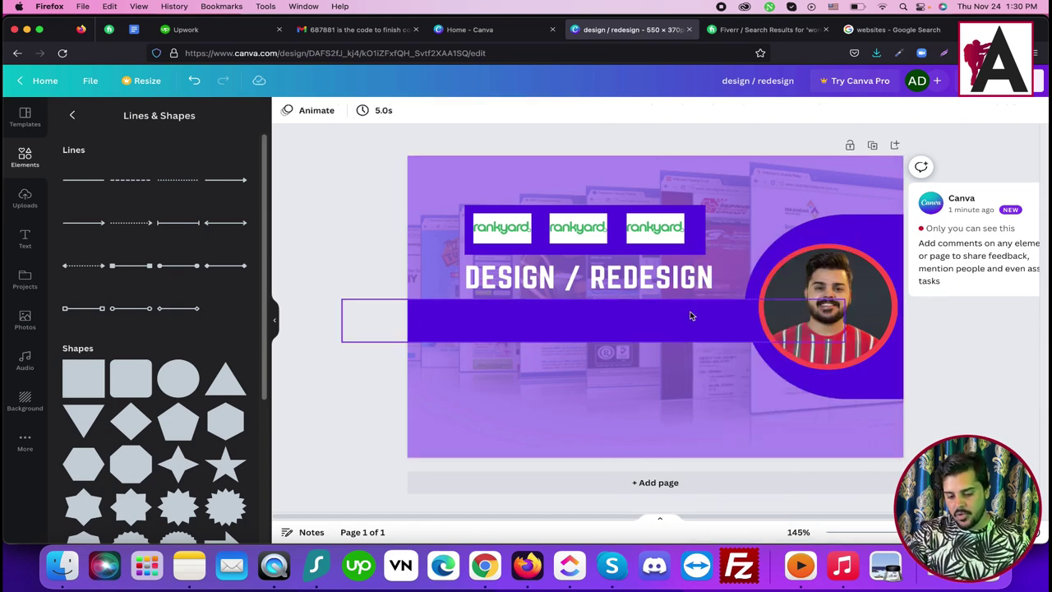
Duplicate the DESIGN / REDESIGN heading onto the purple bar and retype it as 'WORDPRESS WEBSITE'
click(598, 284)
key(super+d)
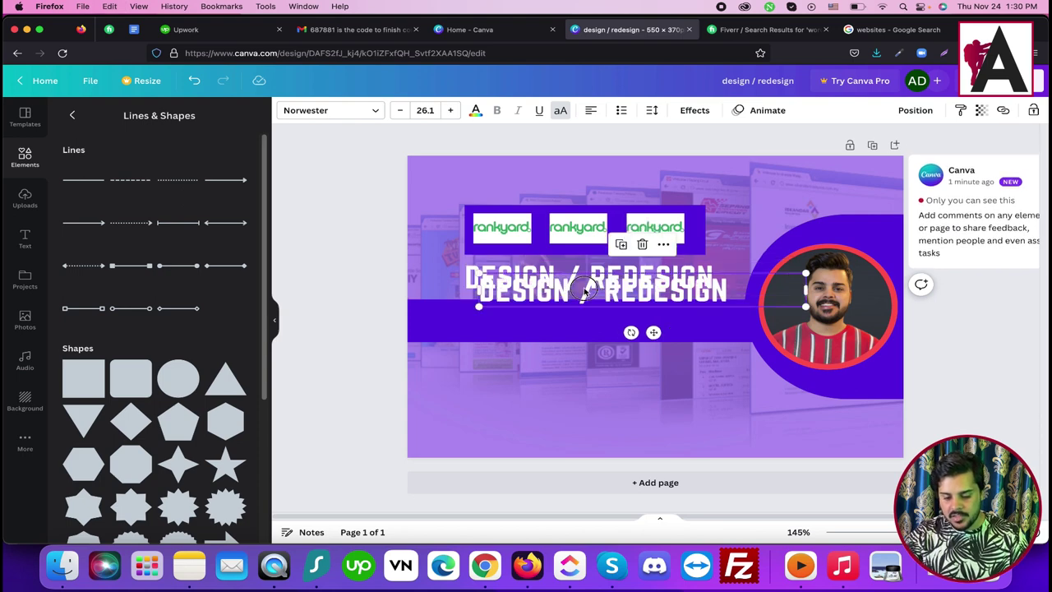
drag(598, 284, 571, 323)
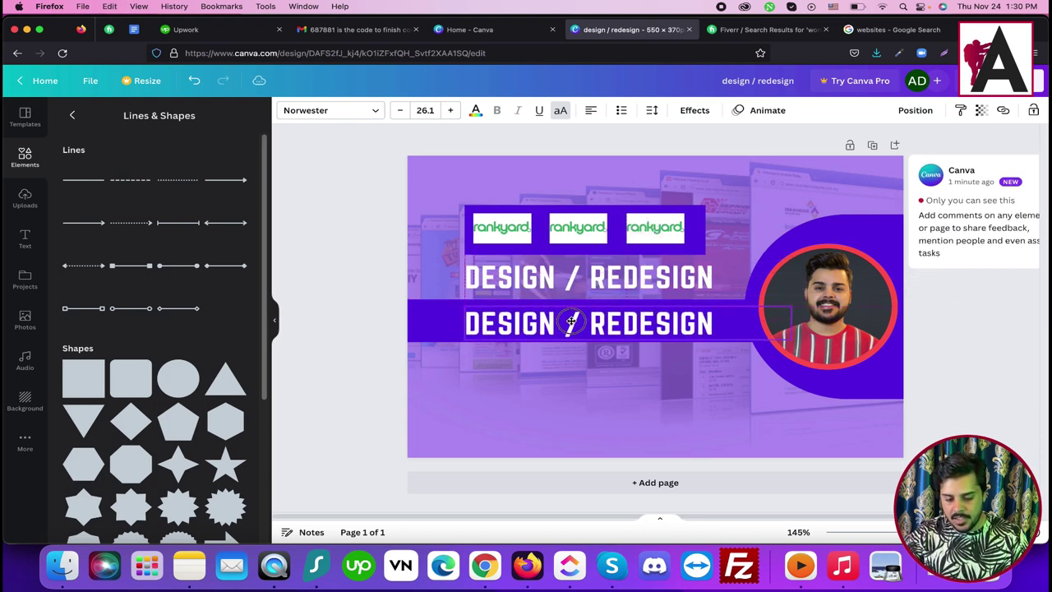
double_click(572, 322)
text(WE)
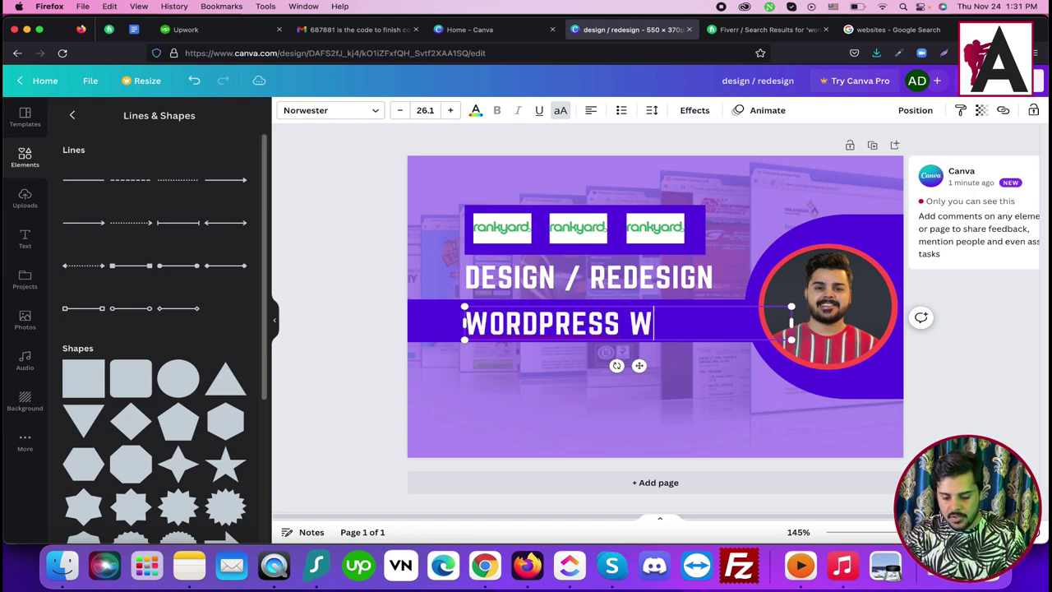
text(RDPRESS WERBSITE)
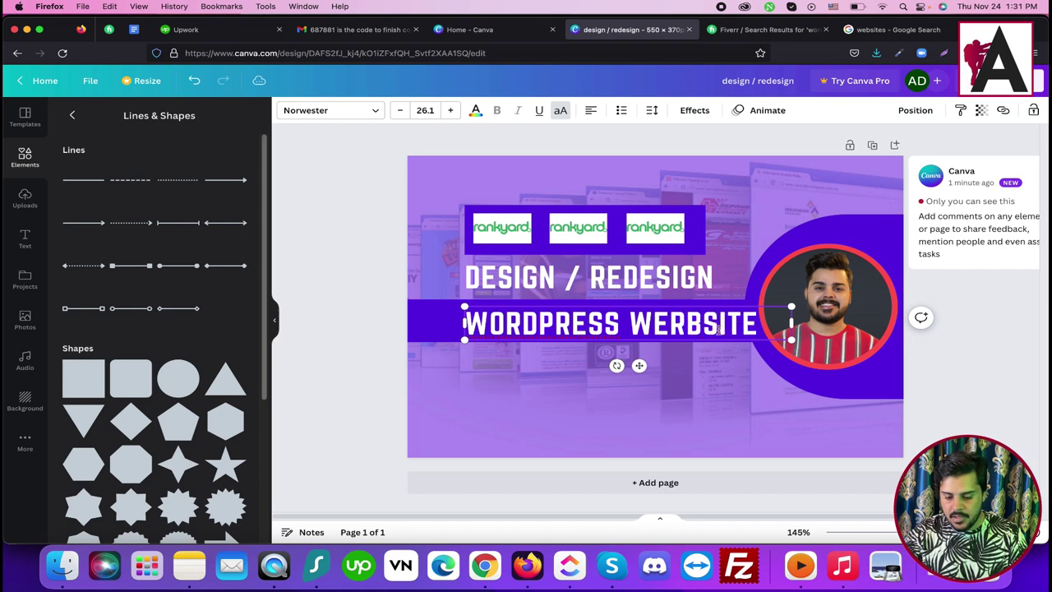
click(684, 323)
key(BackSpace)
Size the WORDPRESS WEBSITE line to 29.1 so it fits one line, and position it on the bar
click(808, 349)
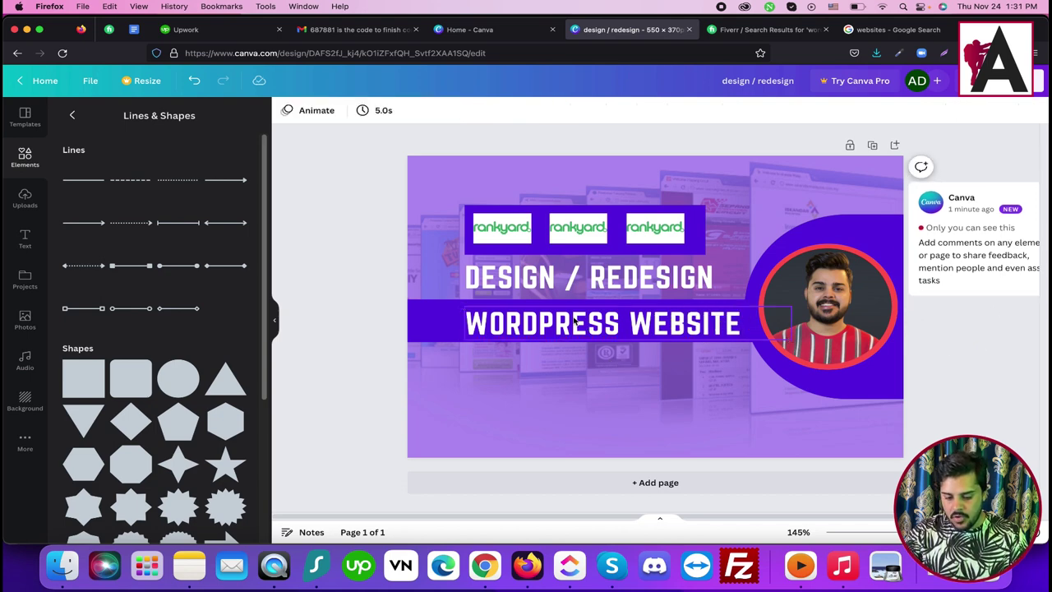
drag(576, 319, 556, 315)
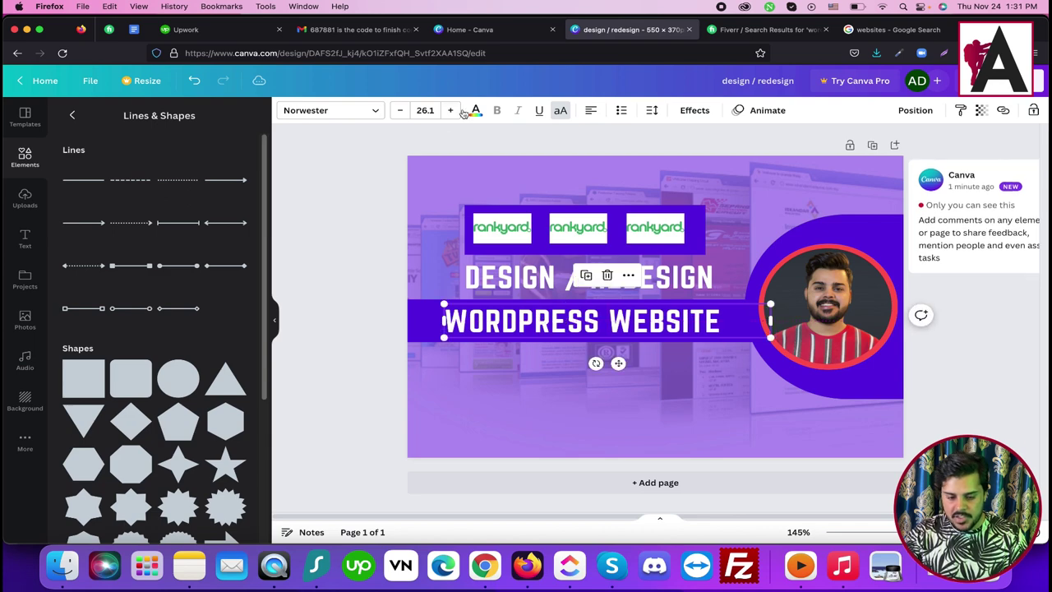
click(475, 110)
click(454, 112)
click(454, 113)
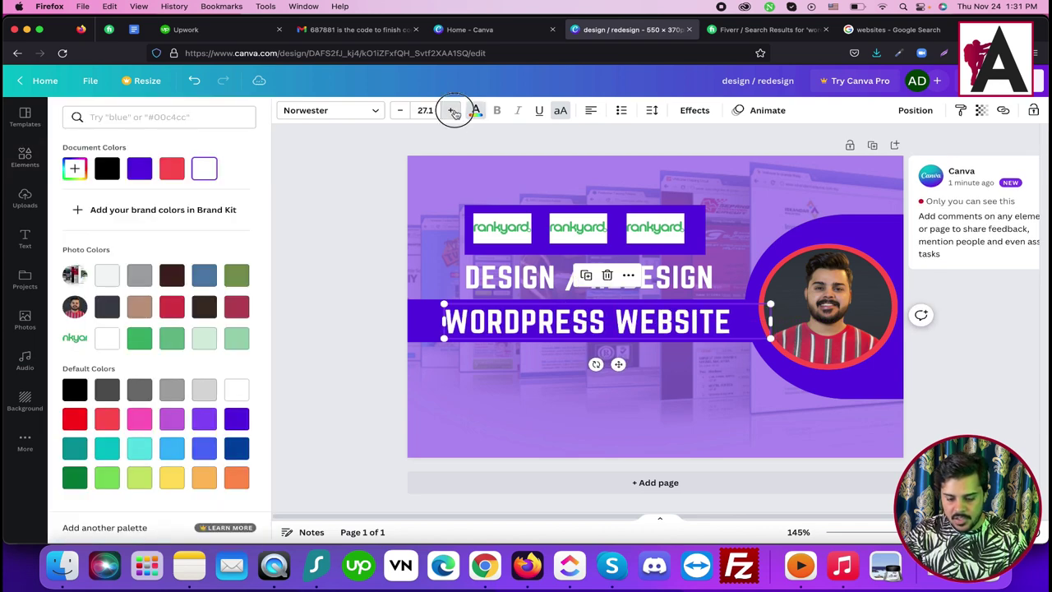
click(454, 113)
click(454, 112)
click(454, 113)
click(454, 112)
click(401, 111)
click(401, 110)
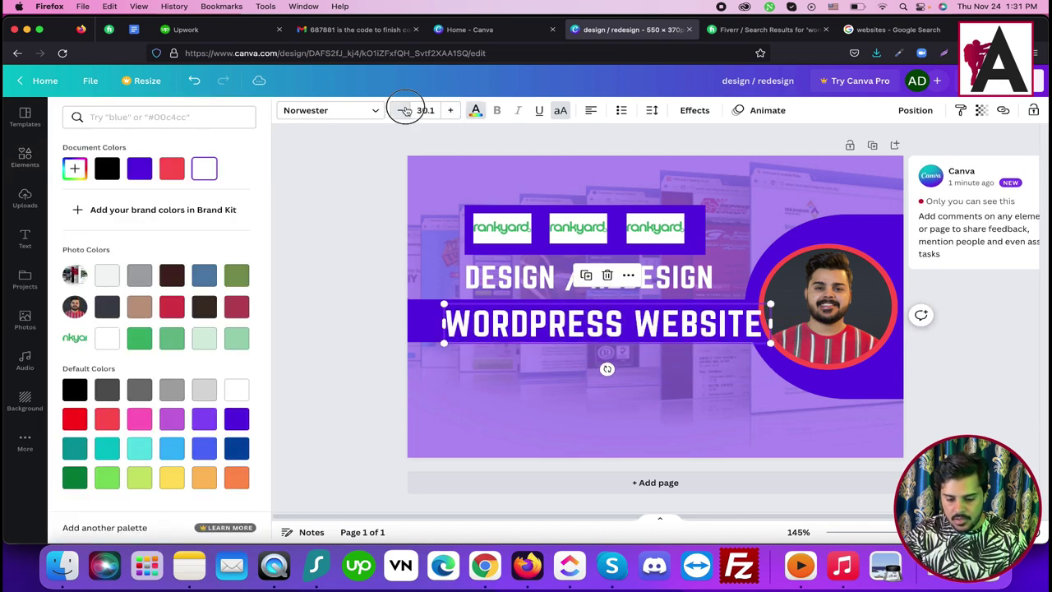
click(401, 110)
click(622, 321)
drag(622, 321, 610, 316)
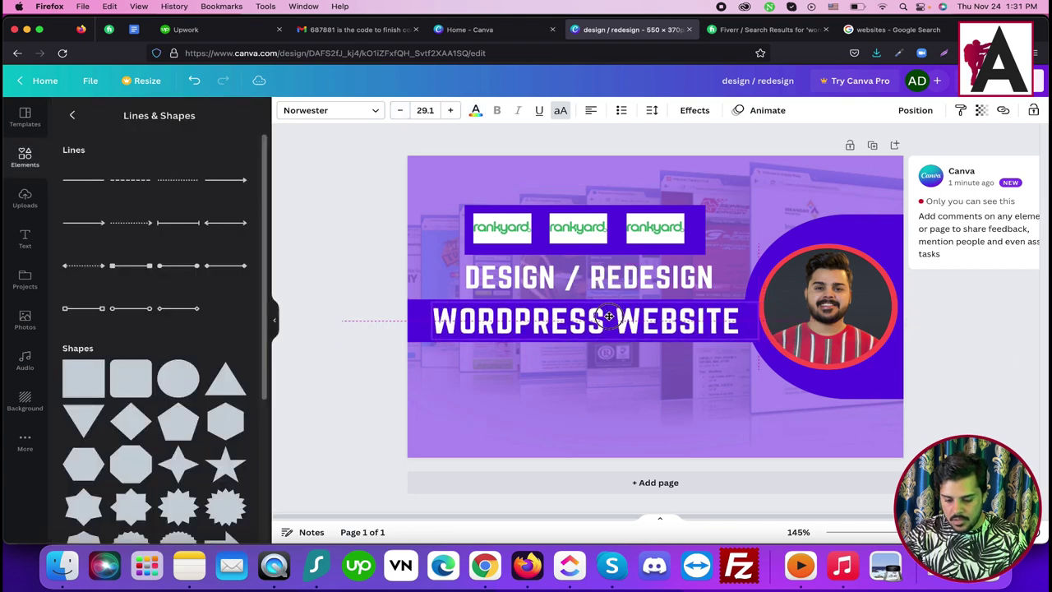
click(991, 364)
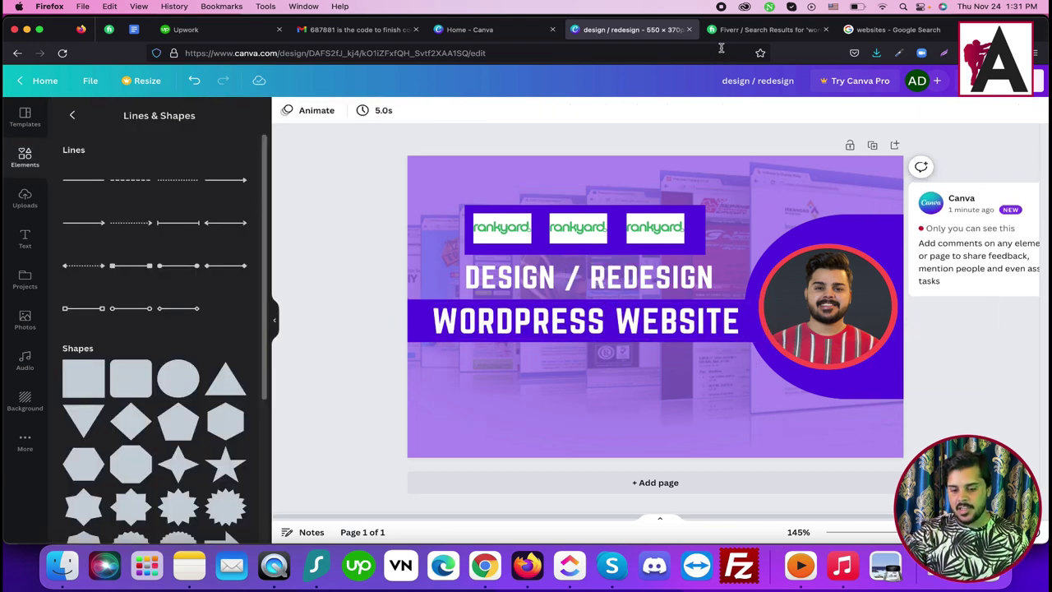
Compare the Fiverr reference gigs with the Canva thumbnail, then add a square shape
click(747, 32)
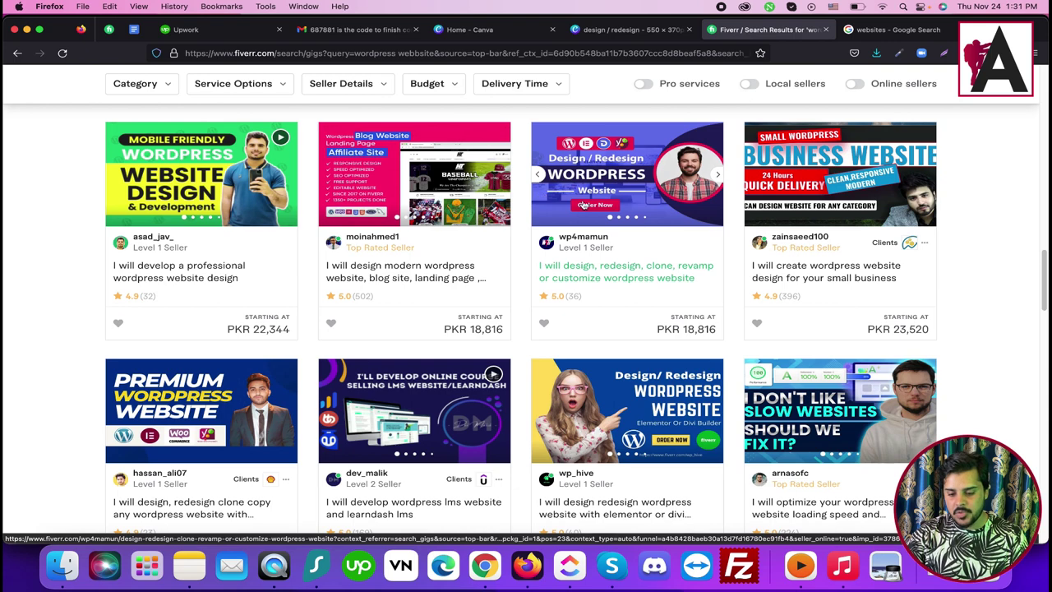
click(629, 31)
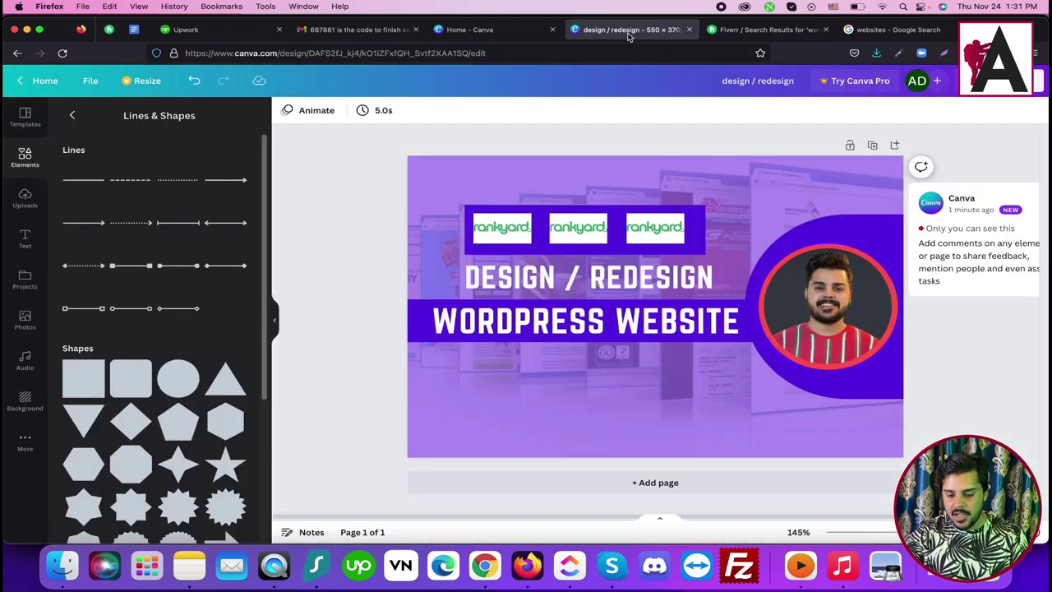
click(769, 30)
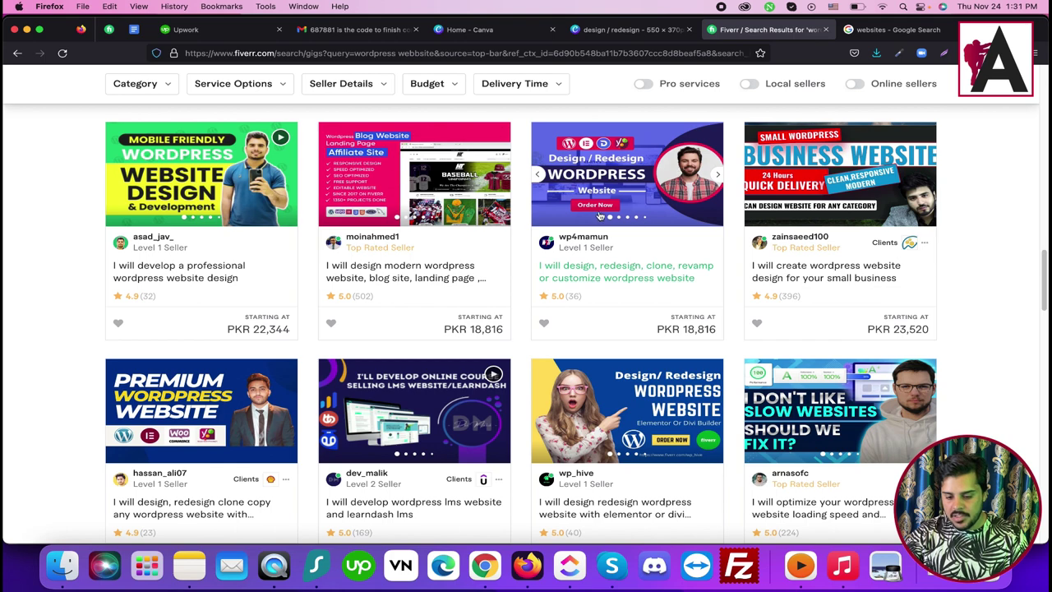
click(629, 31)
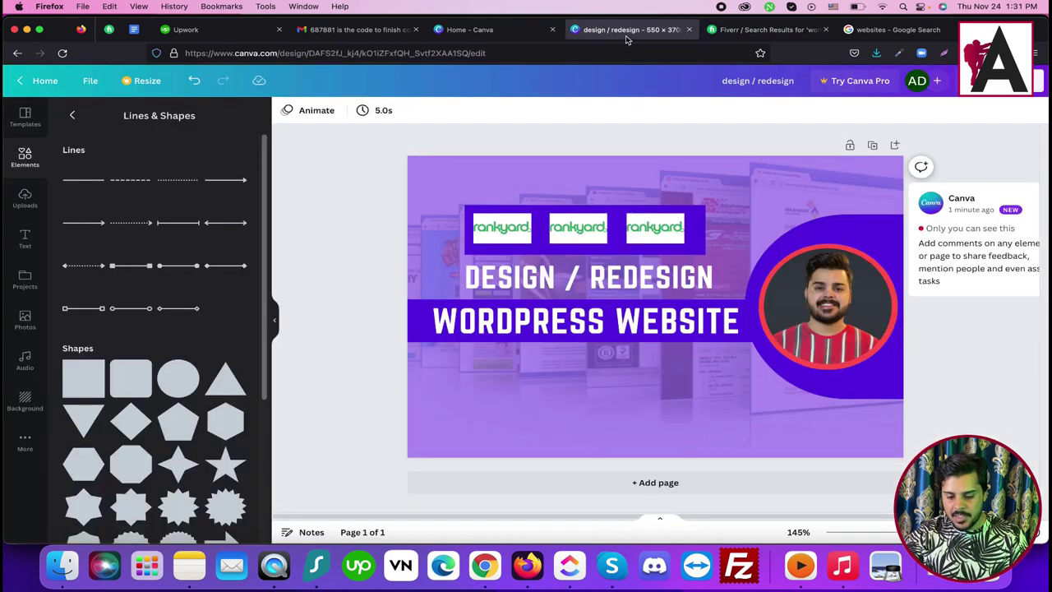
click(71, 374)
Try flattening the square into a tilted bar, undo the changes, and delete it
click(634, 360)
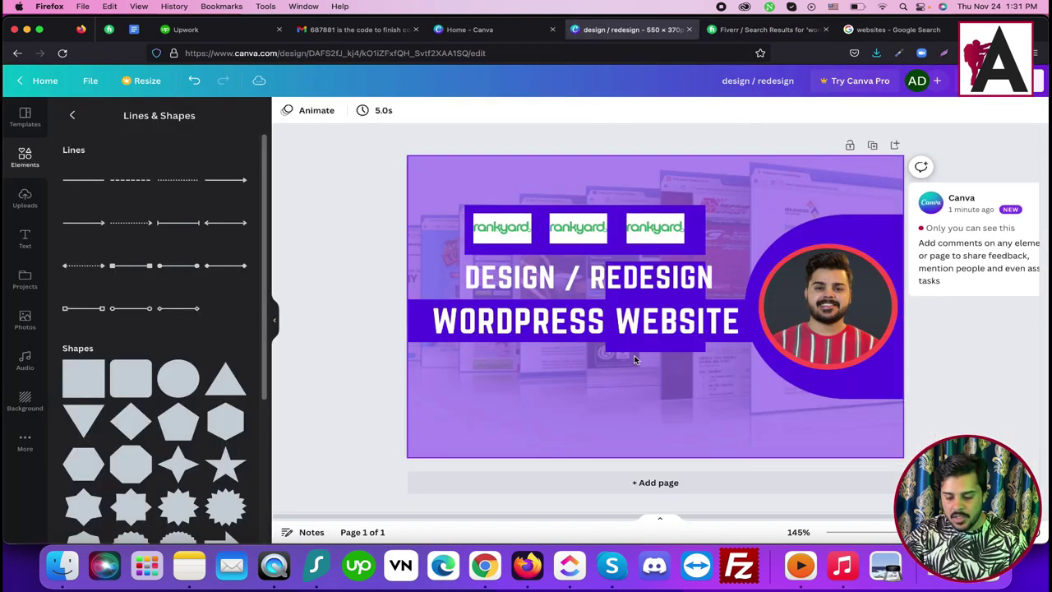
drag(642, 344, 551, 440)
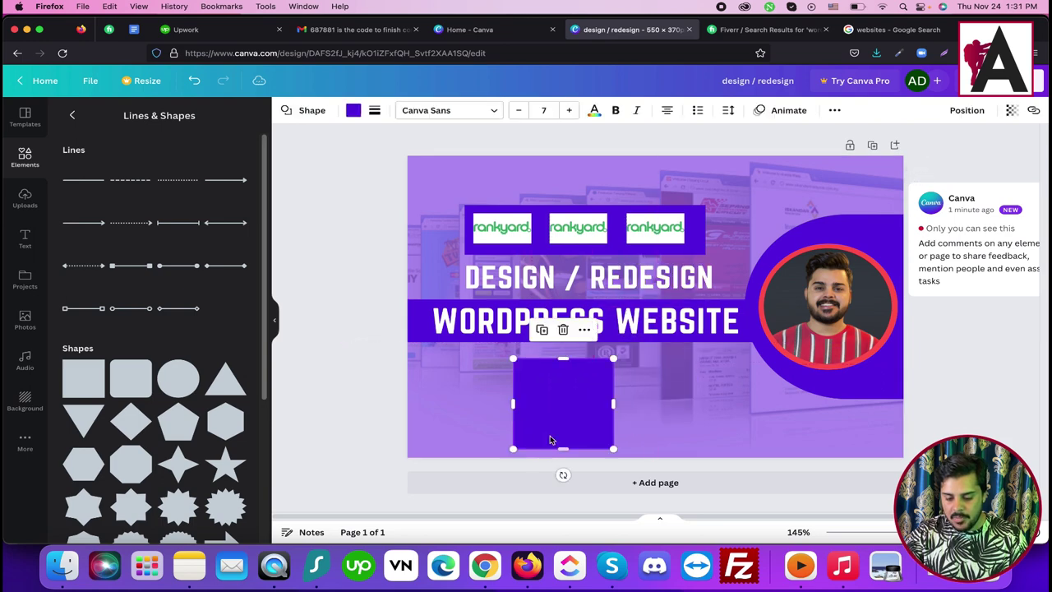
mouse_move(563, 360)
mouse_down()
mouse_move(563, 407)
mouse_move(561, 367)
mouse_up()
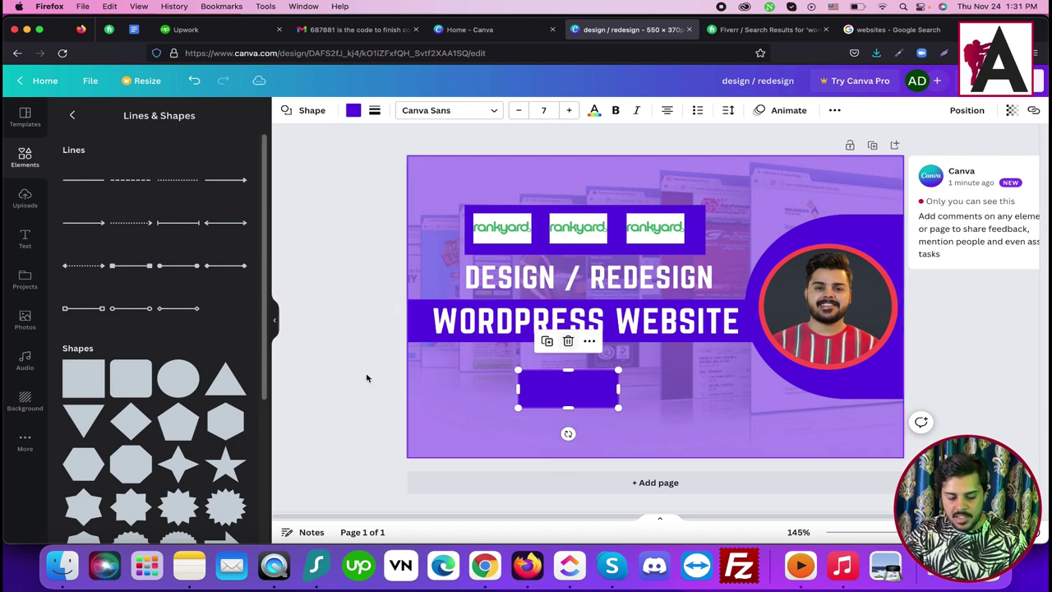
drag(567, 433, 278, 392)
key(super+z)
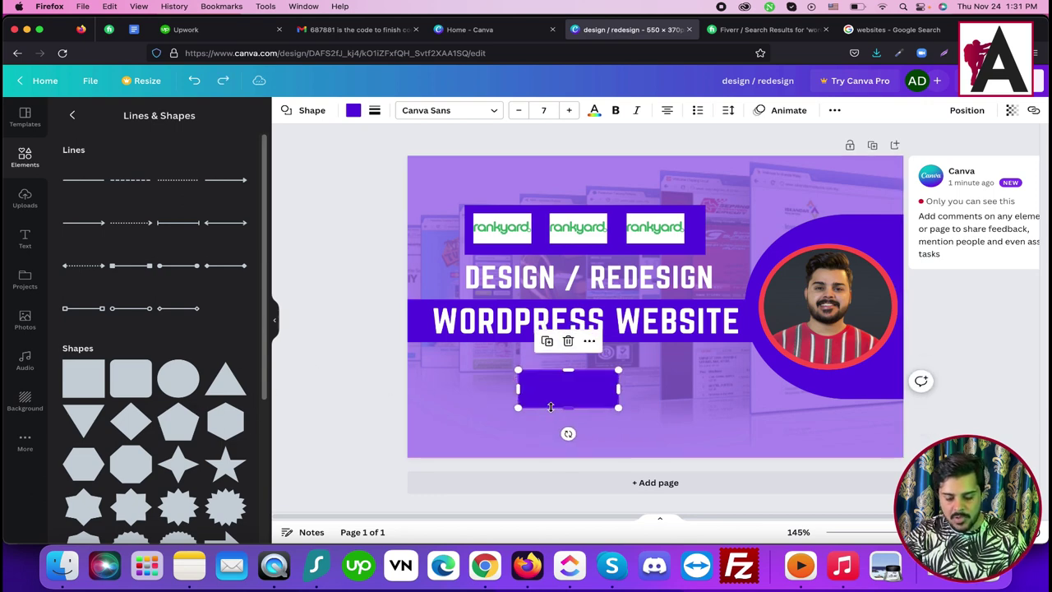
key(super+z)
click(564, 382)
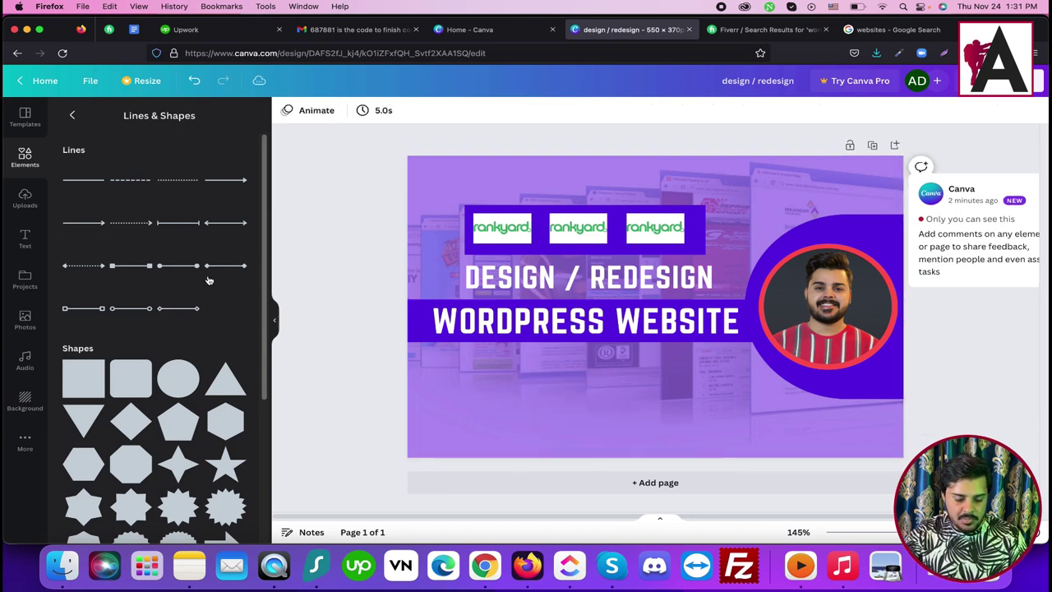
Add an oval pill shape and centre it below the WORDPRESS WEBSITE text
scroll(253, 350, down, 3)
scroll(253, 362, down, 2)
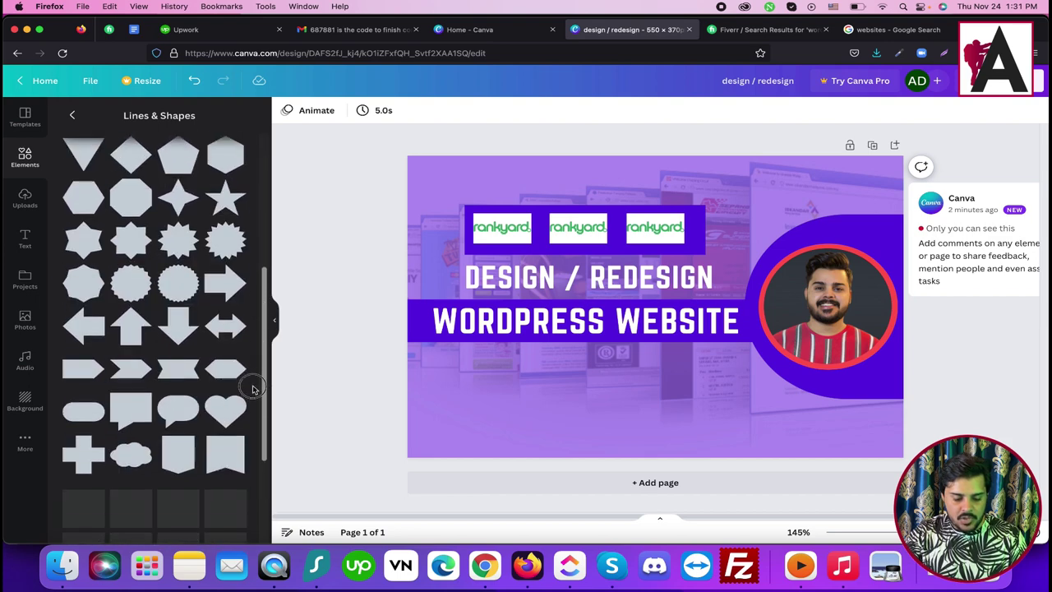
click(77, 413)
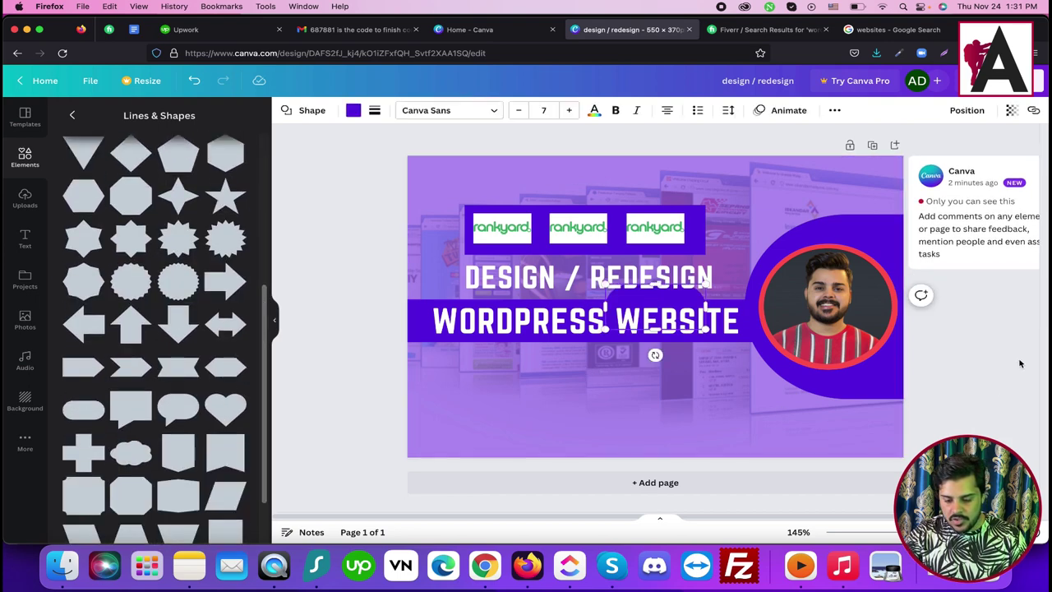
drag(649, 304, 684, 401)
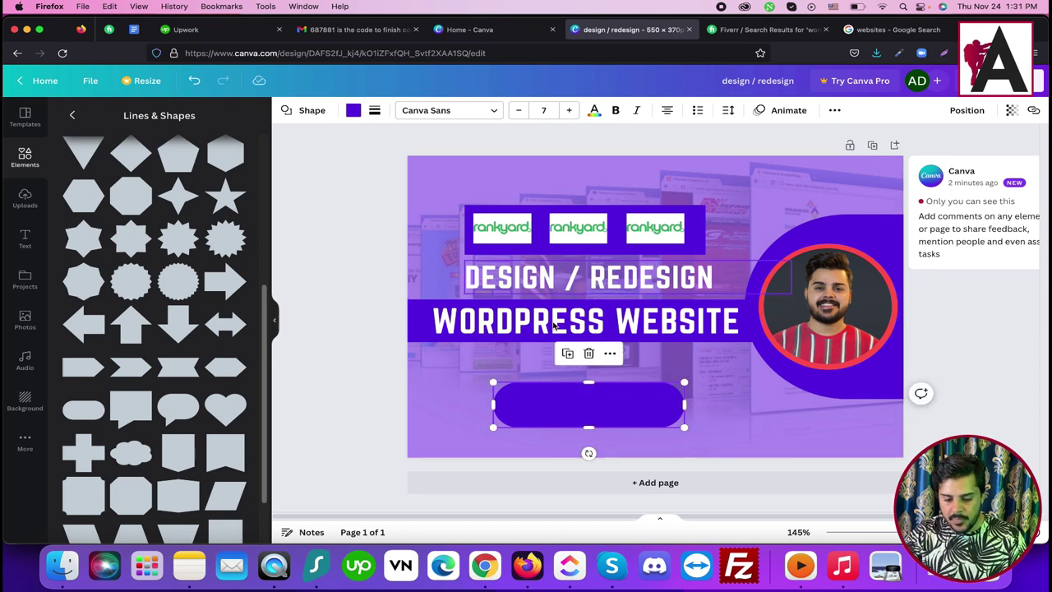
Duplicate the WORDPRESS WEBSITE text onto the pill and retype it as 'ORDER NOW'
click(555, 326)
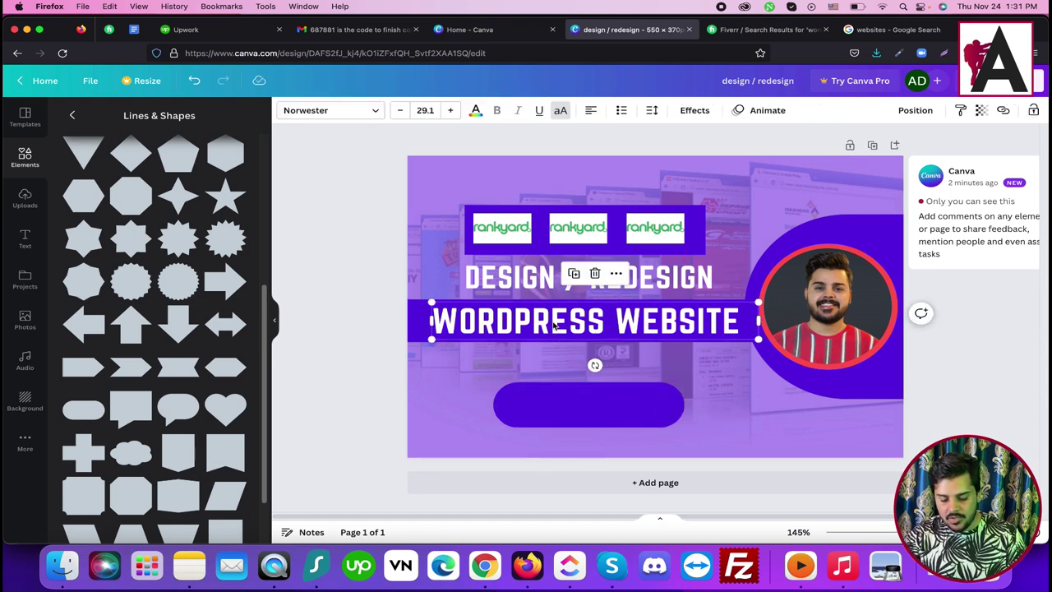
key(super+d)
drag(555, 329, 558, 407)
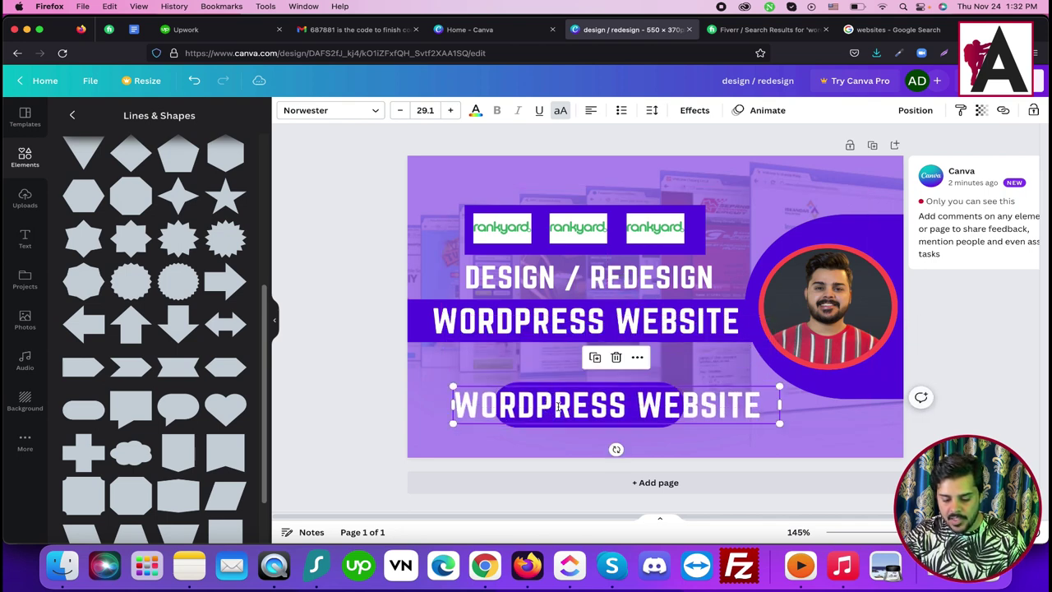
double_click(558, 407)
key(BackSpace)
text(ORDER NO)
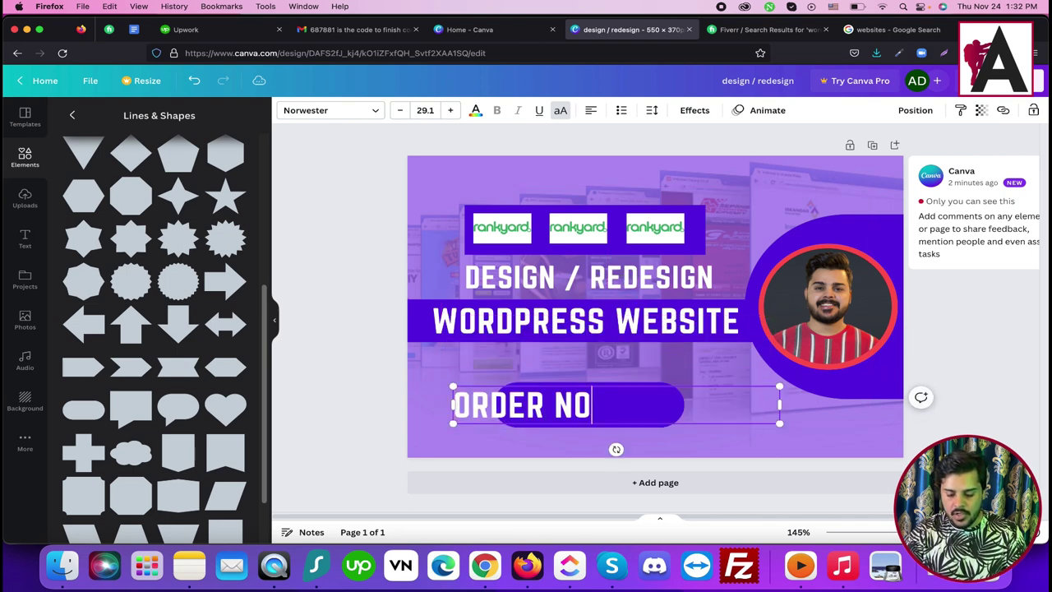
text(W)
key(Escape)
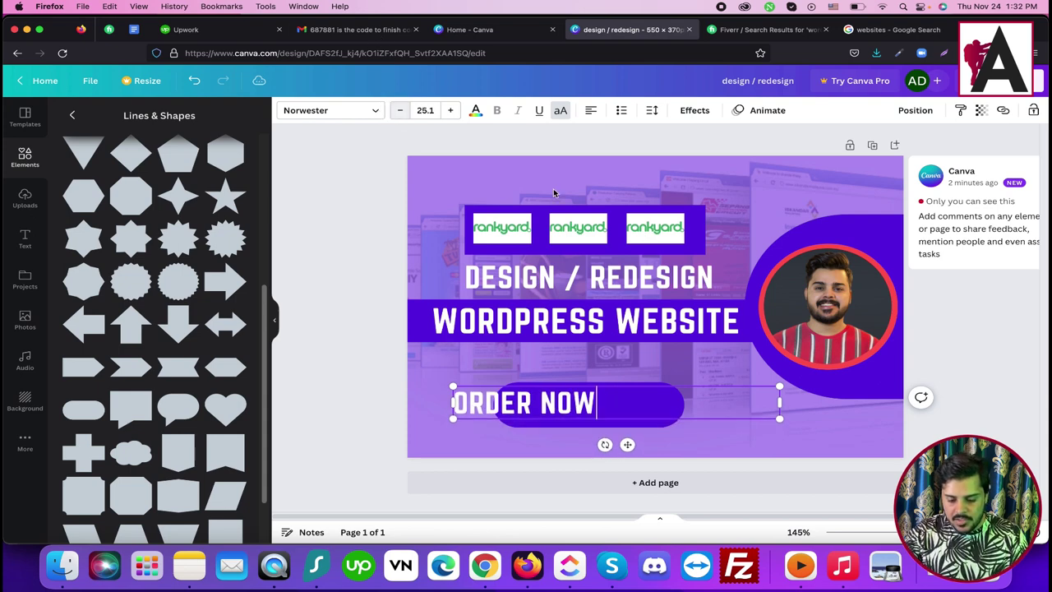
Centre the ORDER NOW text inside the pill and bring up the Fiverr reference gigs
click(1027, 340)
drag(546, 405, 612, 405)
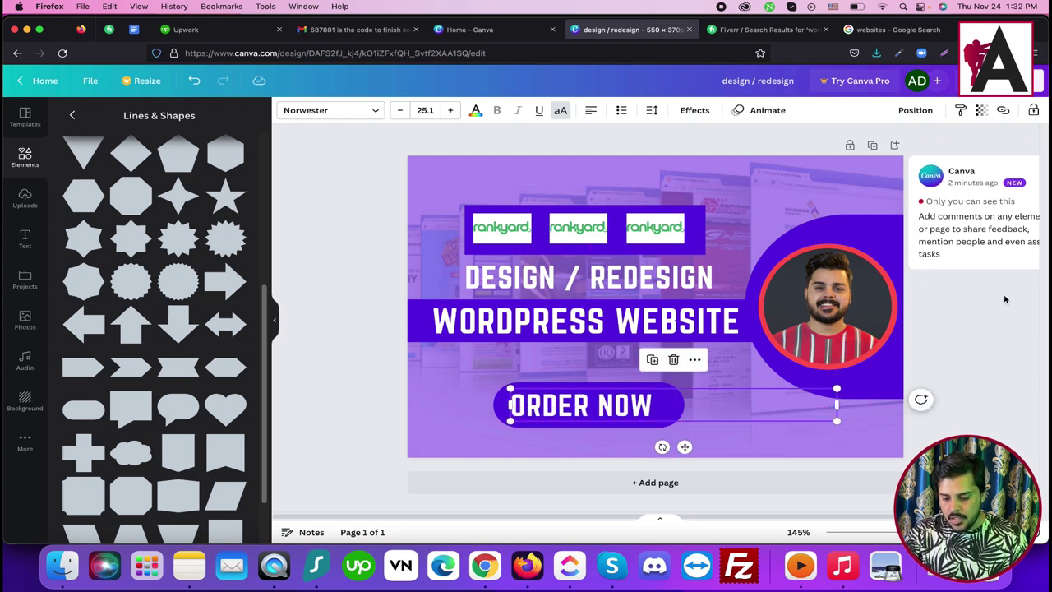
key(Escape)
click(758, 29)
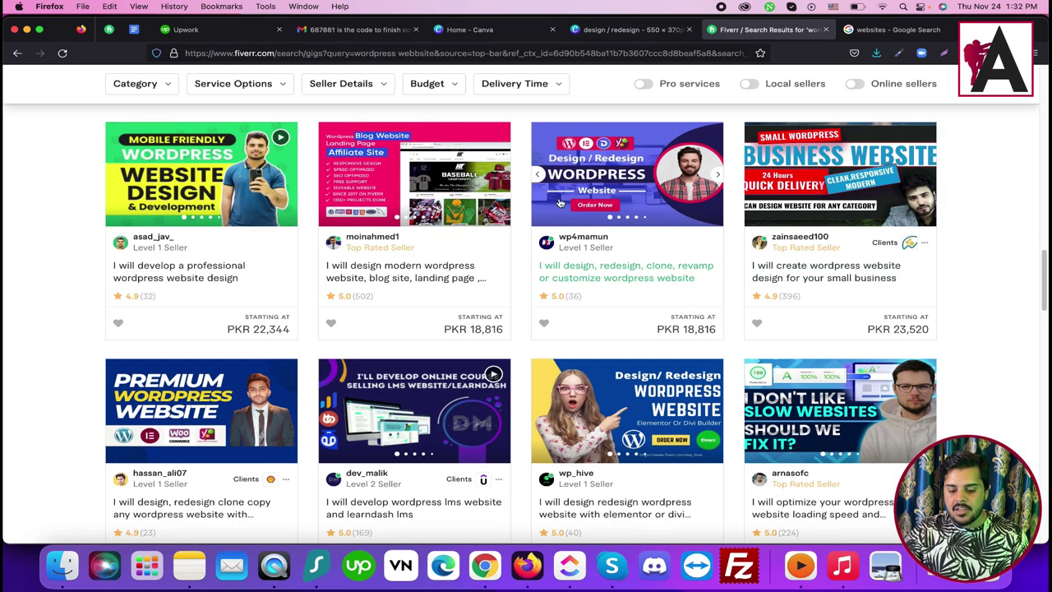
Browse a Recently Viewed WordPress gig on Fiverr's homepage, then return to the Canva design
click(646, 29)
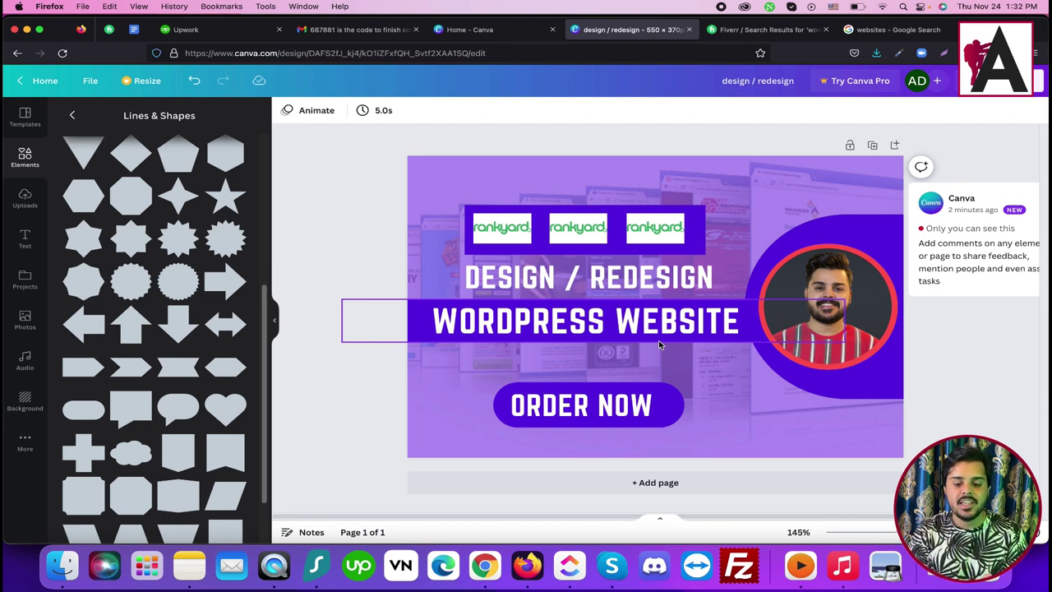
click(767, 30)
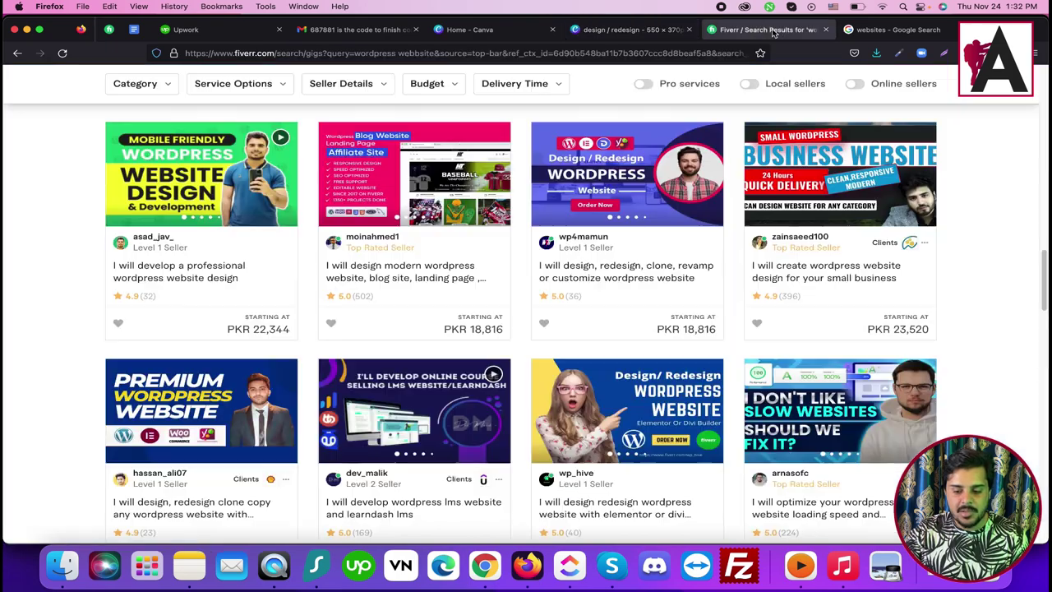
drag(1042, 276, 1037, 94)
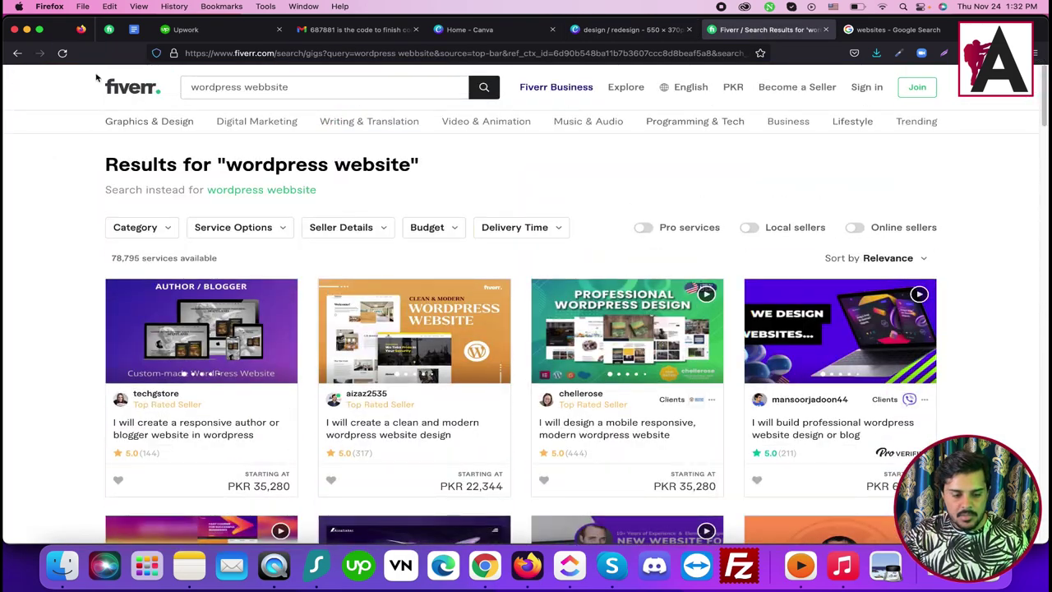
click(130, 87)
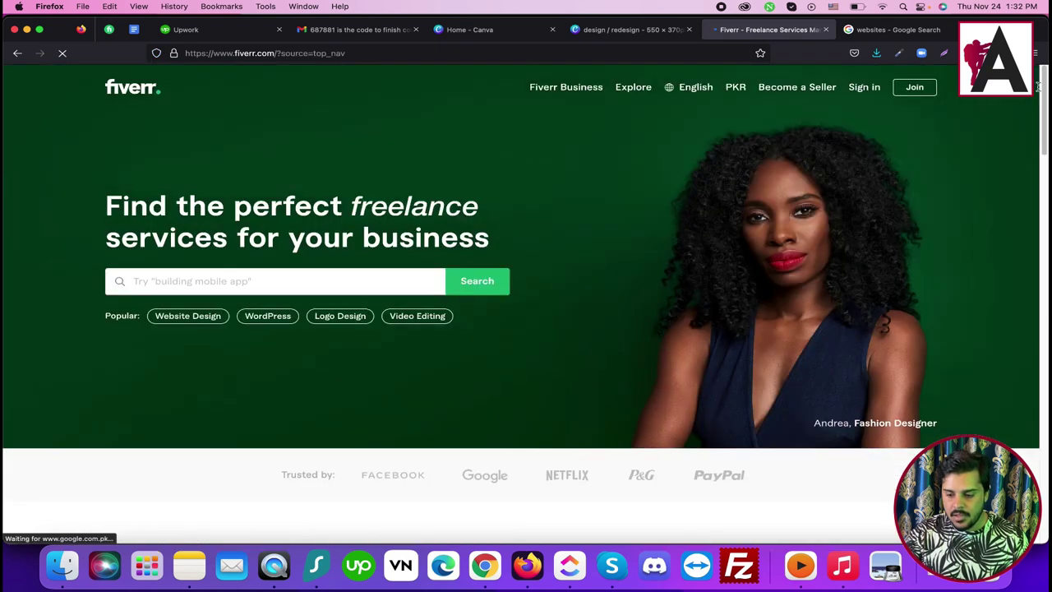
drag(1037, 86, 1037, 108)
scroll(359, 309, up, 2)
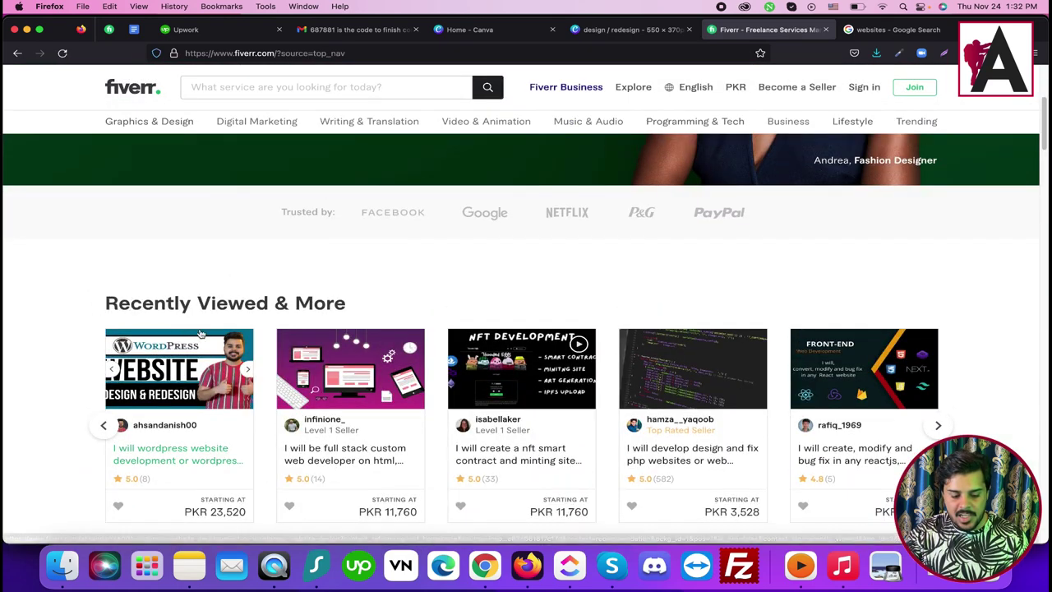
click(231, 351)
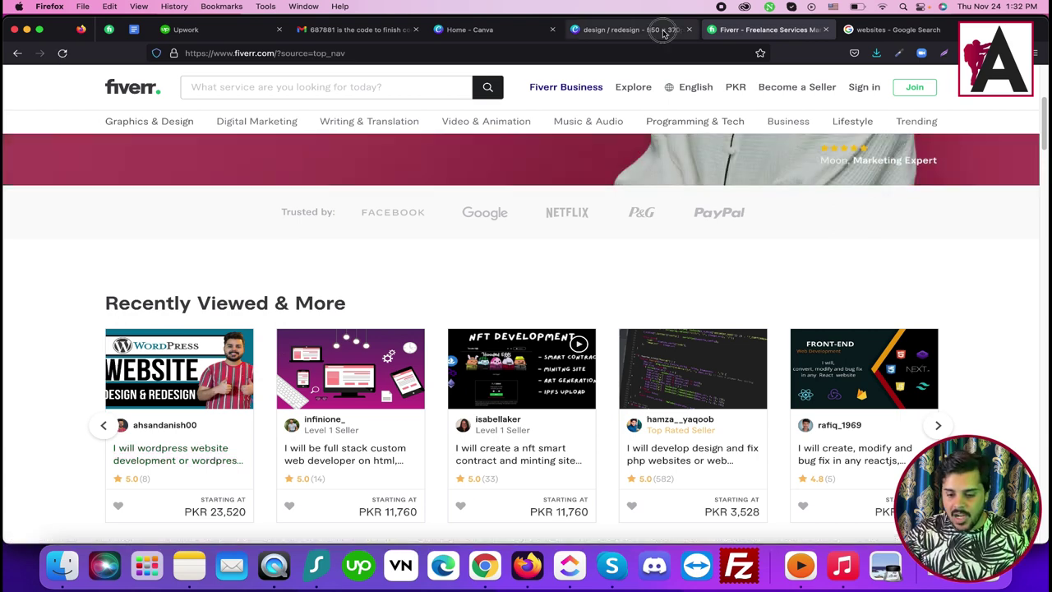
key(ctrl+shift+Tab)
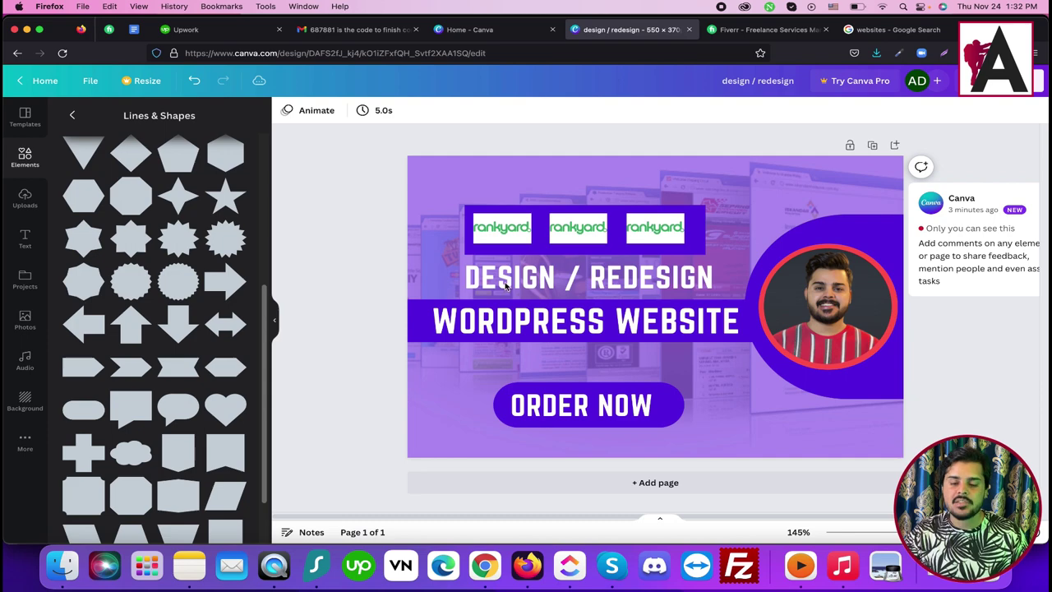
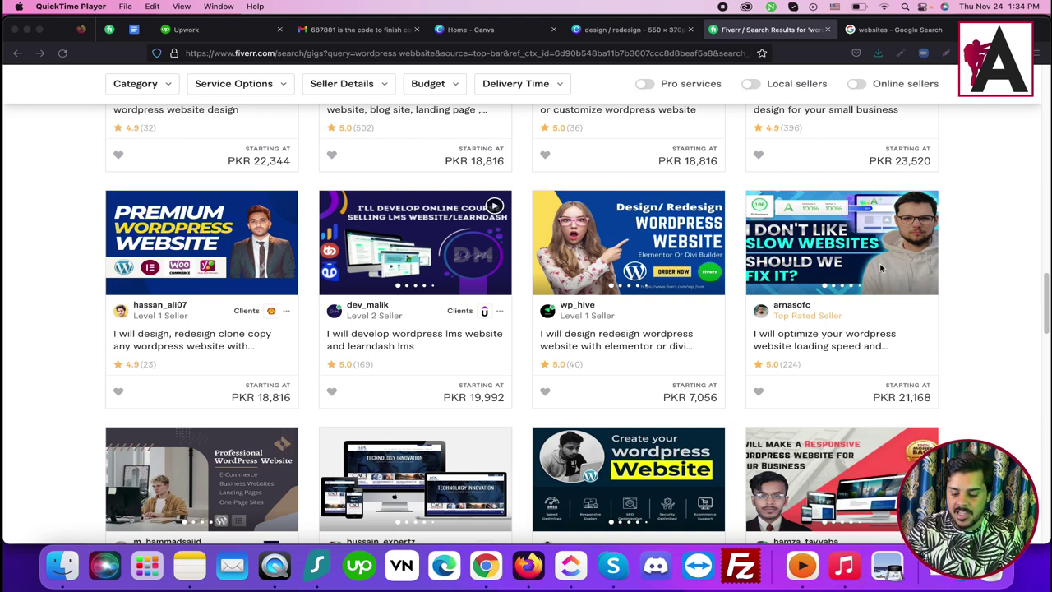
Browse Canva templates and compare them with the reference WordPress gig thumbnails
click(664, 31)
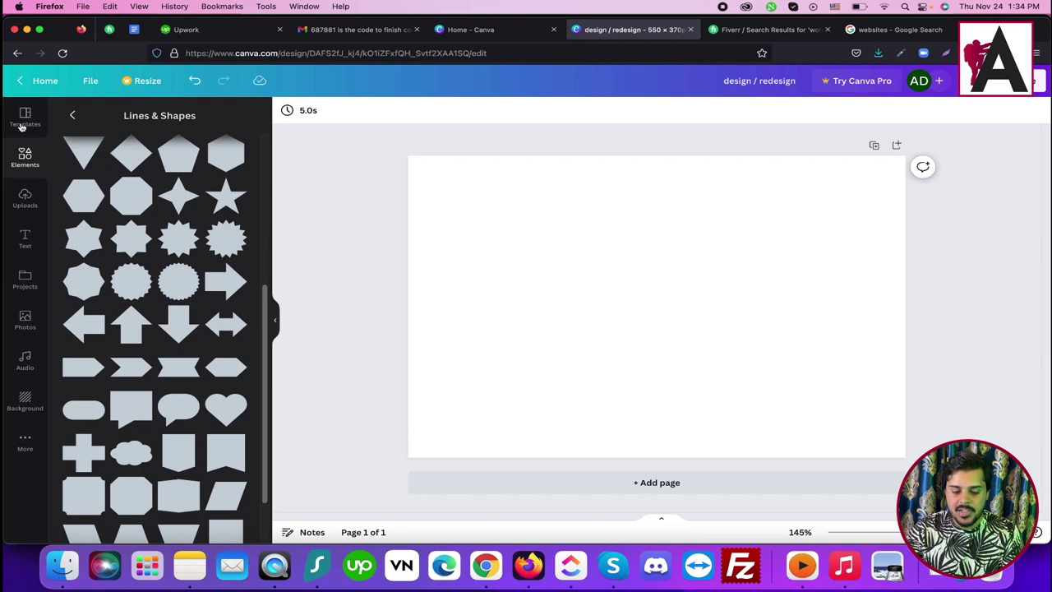
click(23, 123)
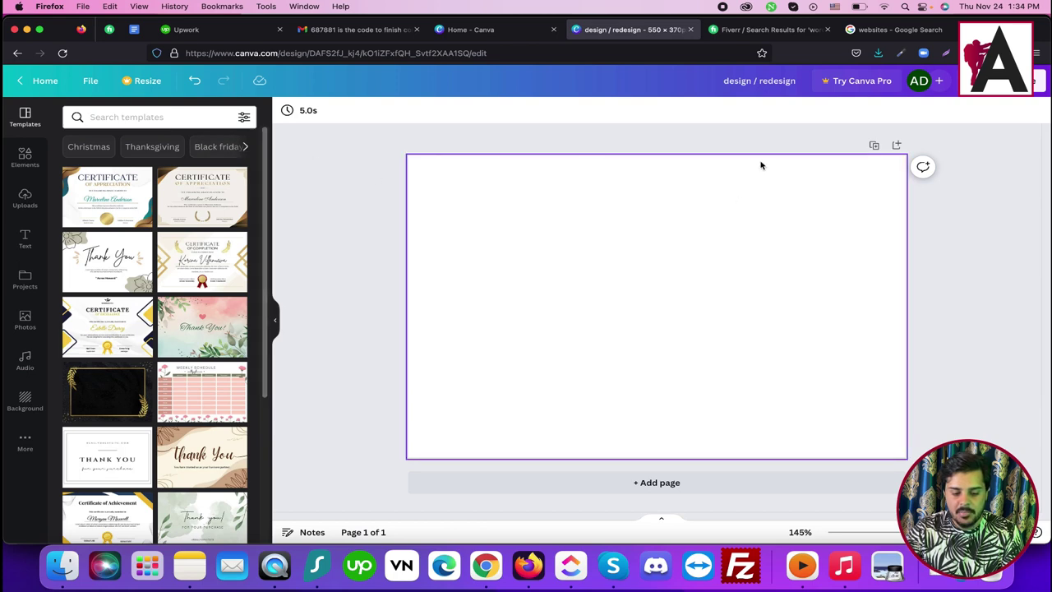
click(765, 30)
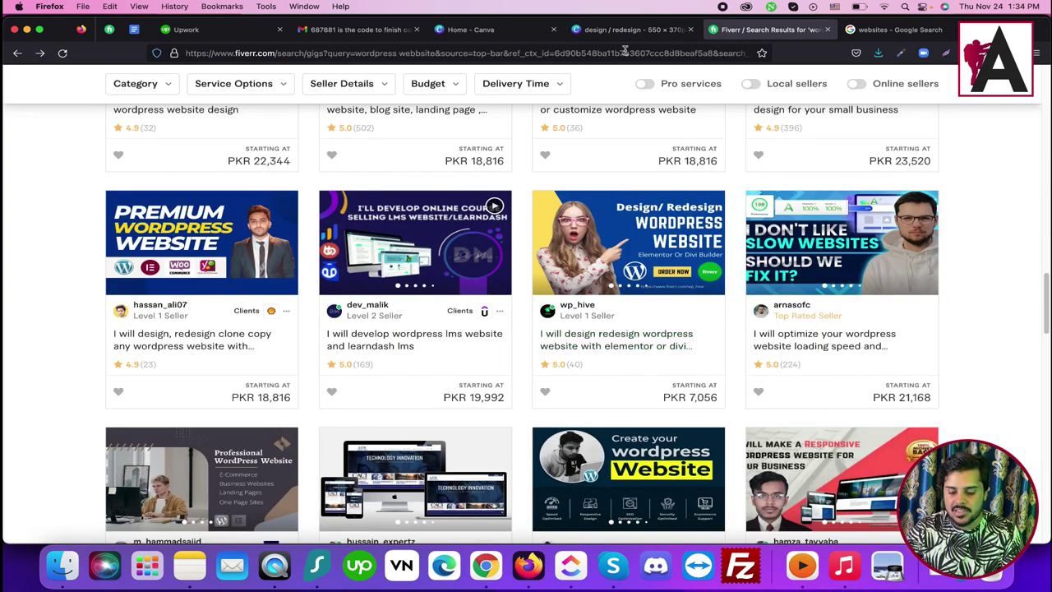
click(626, 31)
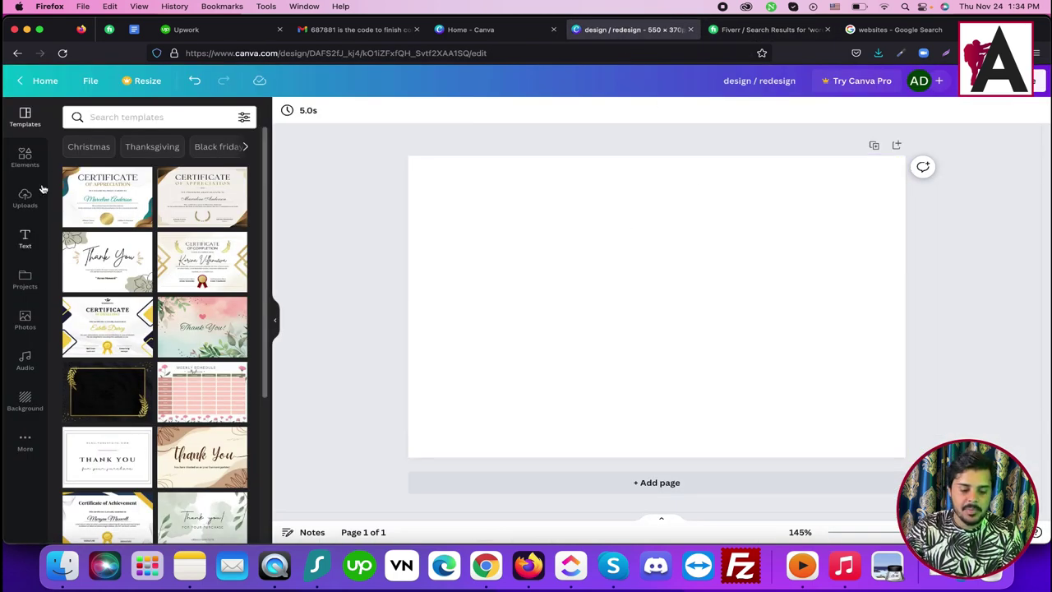
Set the page background to the plain yellow colour swatch
click(25, 400)
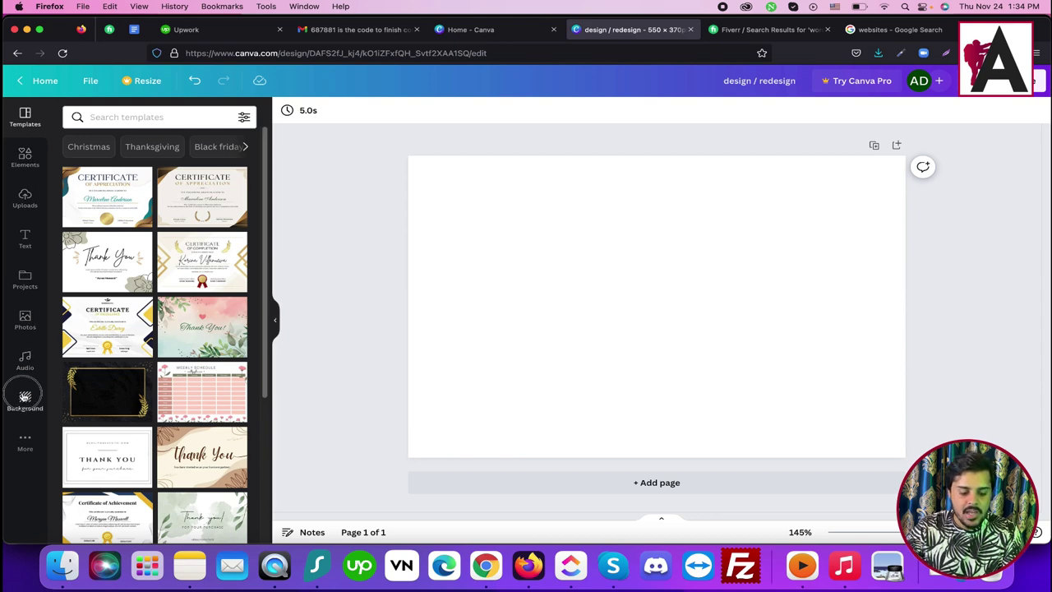
click(255, 149)
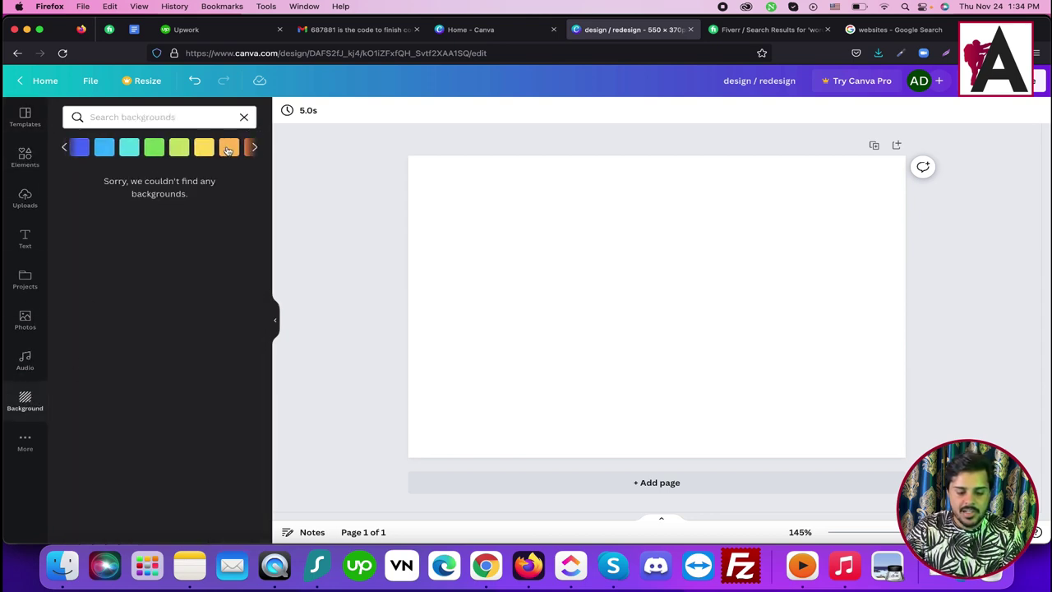
click(197, 147)
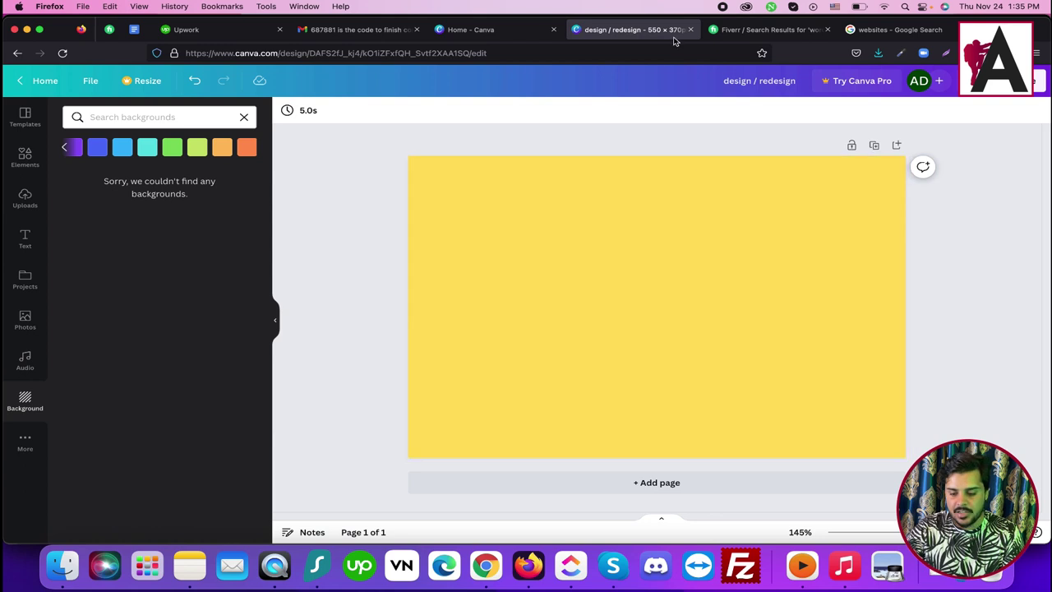
click(15, 162)
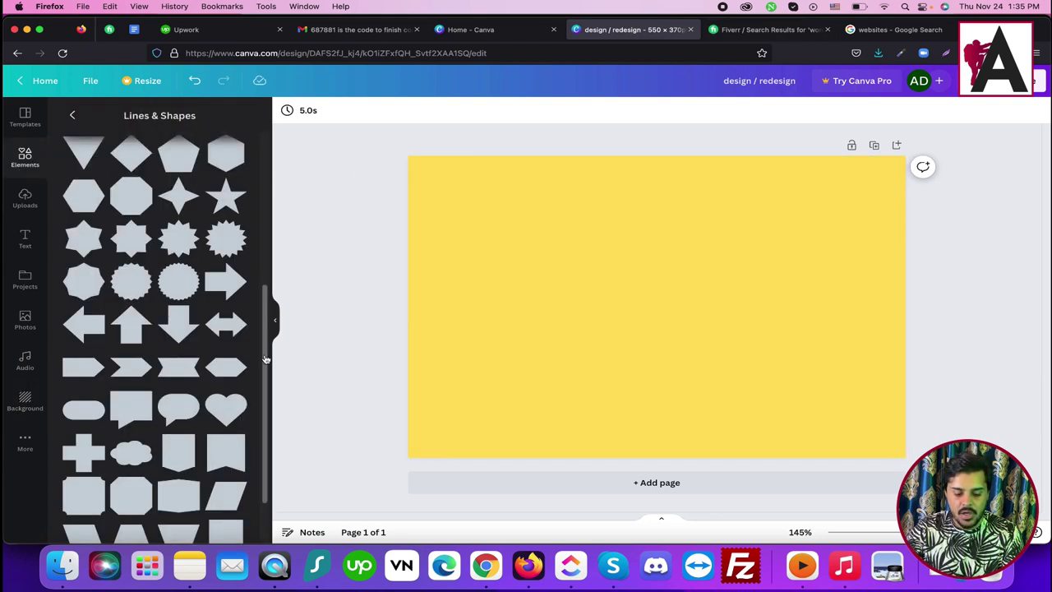
Add a parallelogram from Lines & Shapes and check it against the reference thumbnail
drag(266, 353, 265, 399)
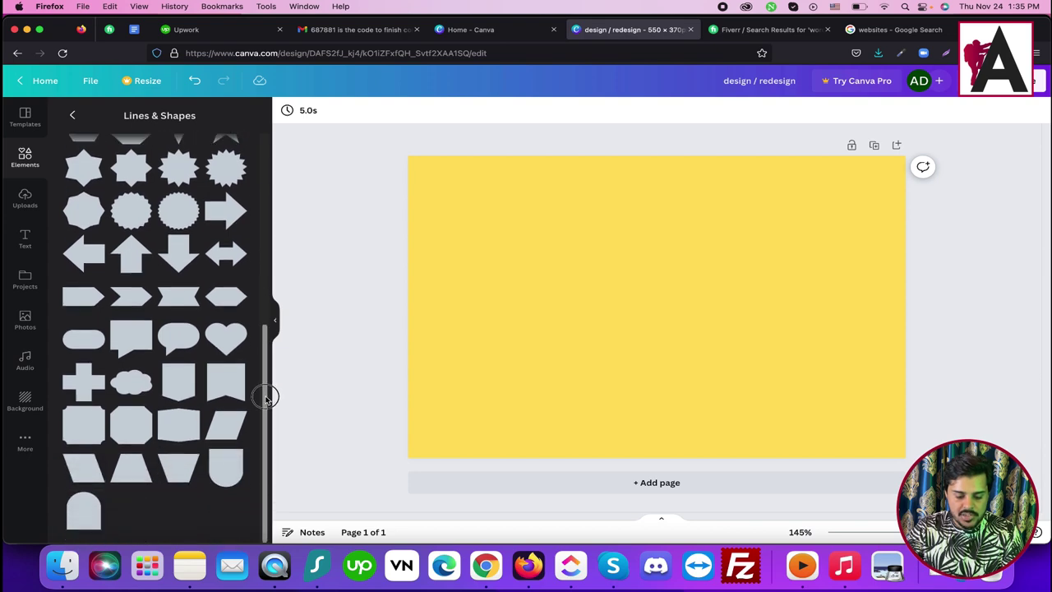
click(214, 436)
click(712, 31)
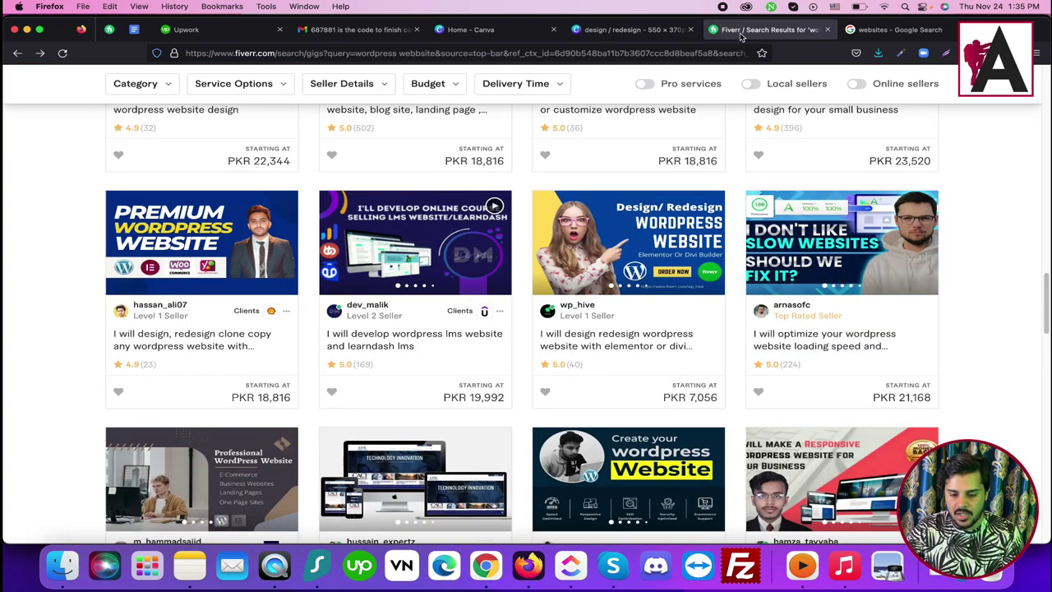
click(652, 31)
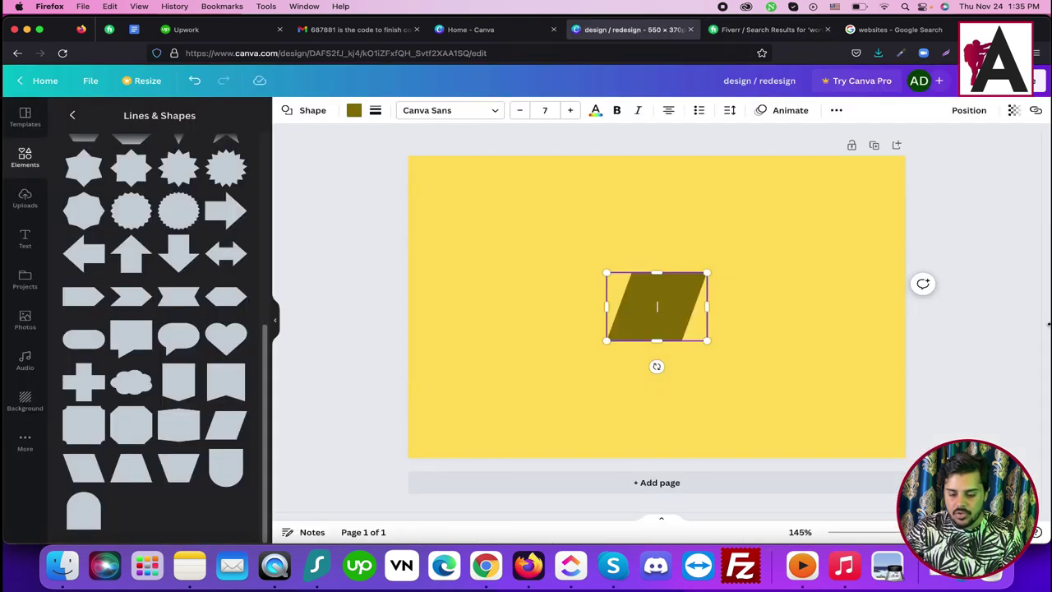
Enlarge the olive parallelogram and shift it left to cover the page, leaving a yellow strip
click(684, 343)
drag(636, 312, 453, 547)
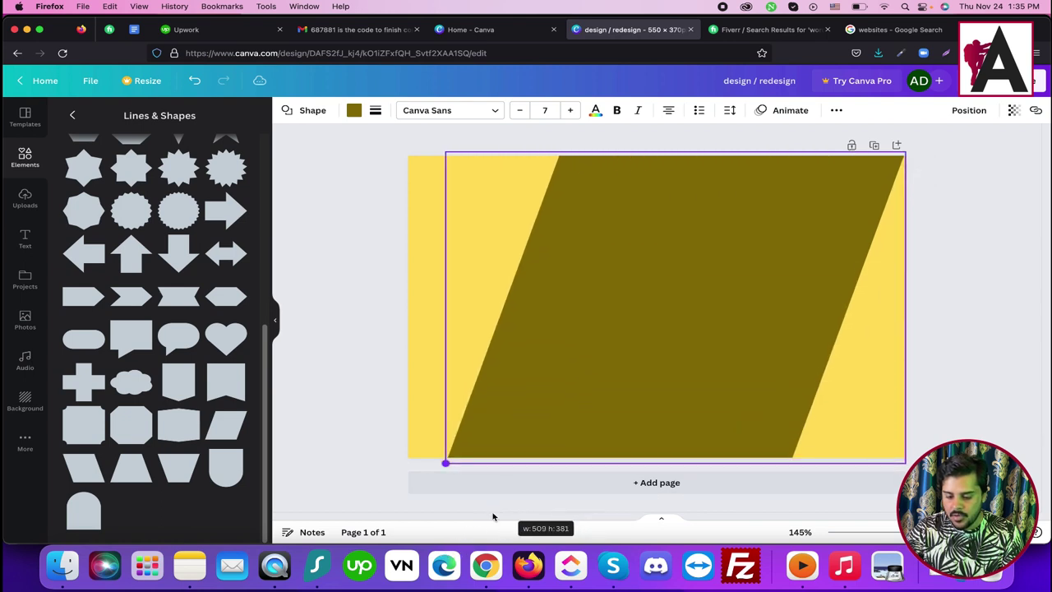
drag(597, 295, 611, 277)
click(990, 269)
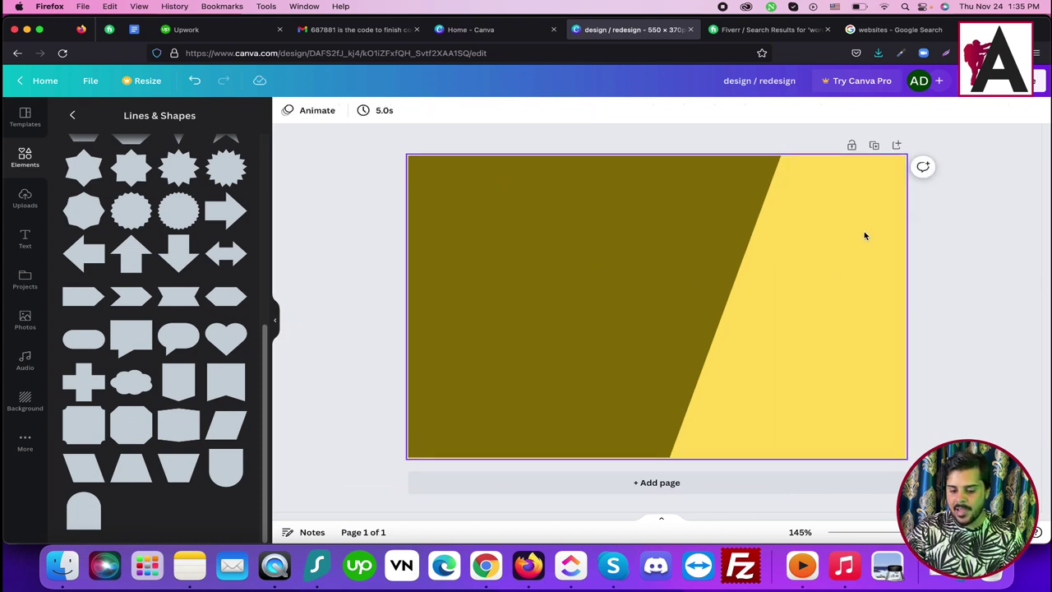
click(770, 30)
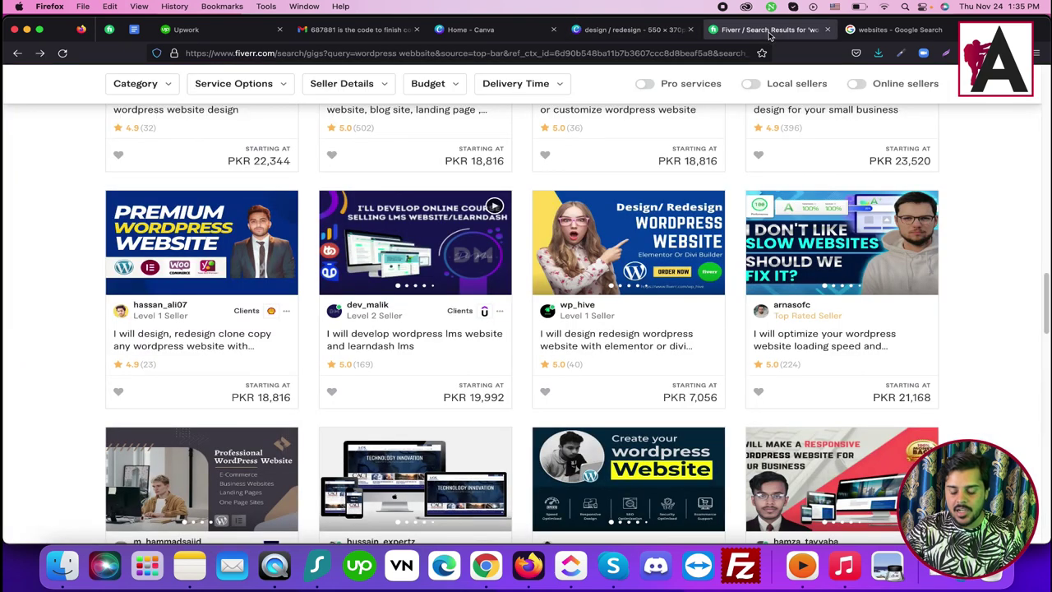
click(662, 34)
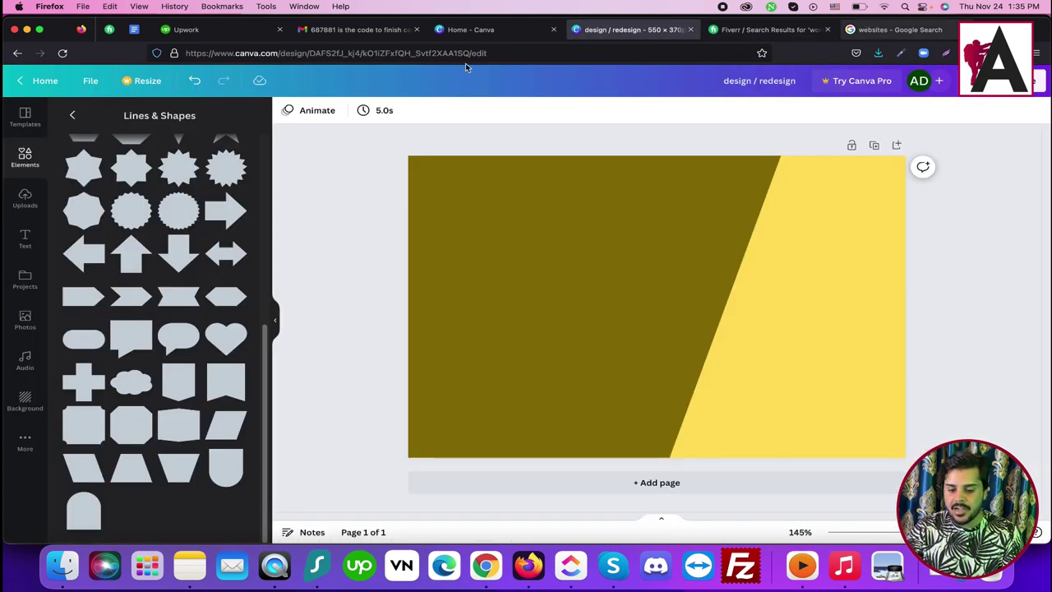
Search Google Images for 'wow professional girl'
key(super+9)
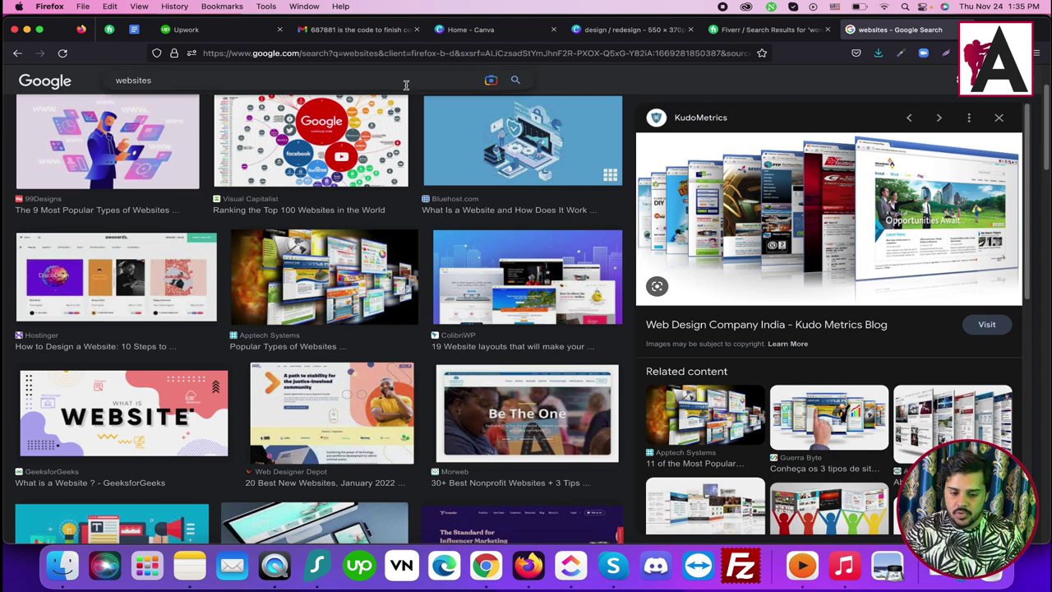
click(405, 84)
text(wow)
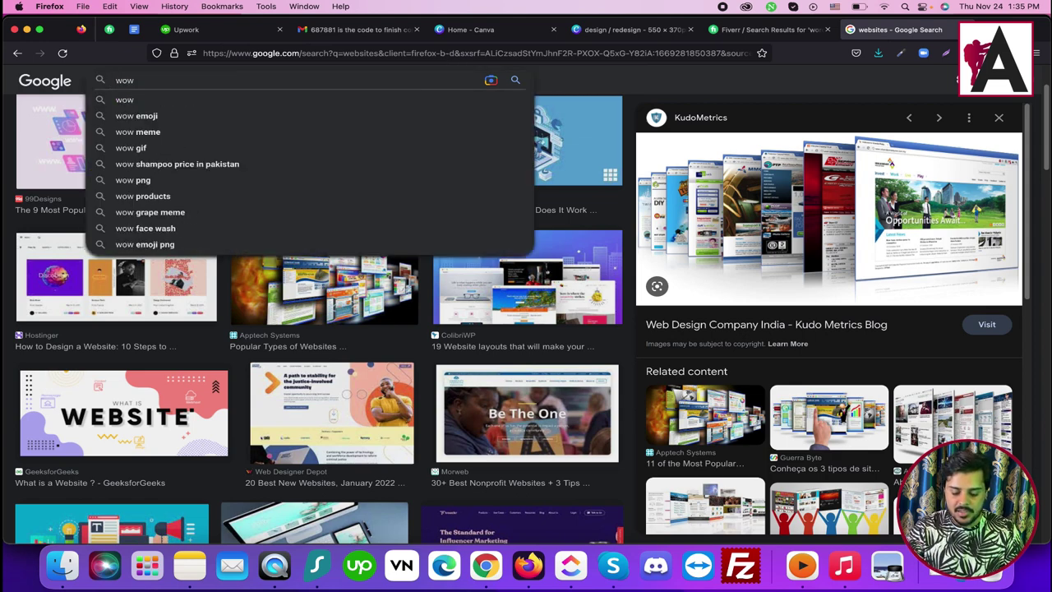
text( profe)
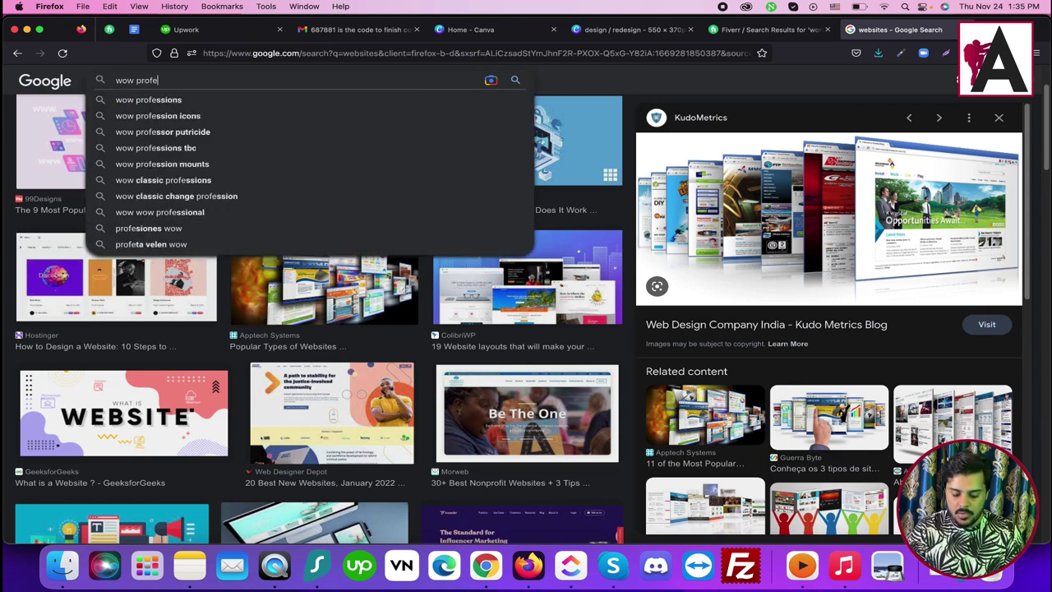
text(ssional girl)
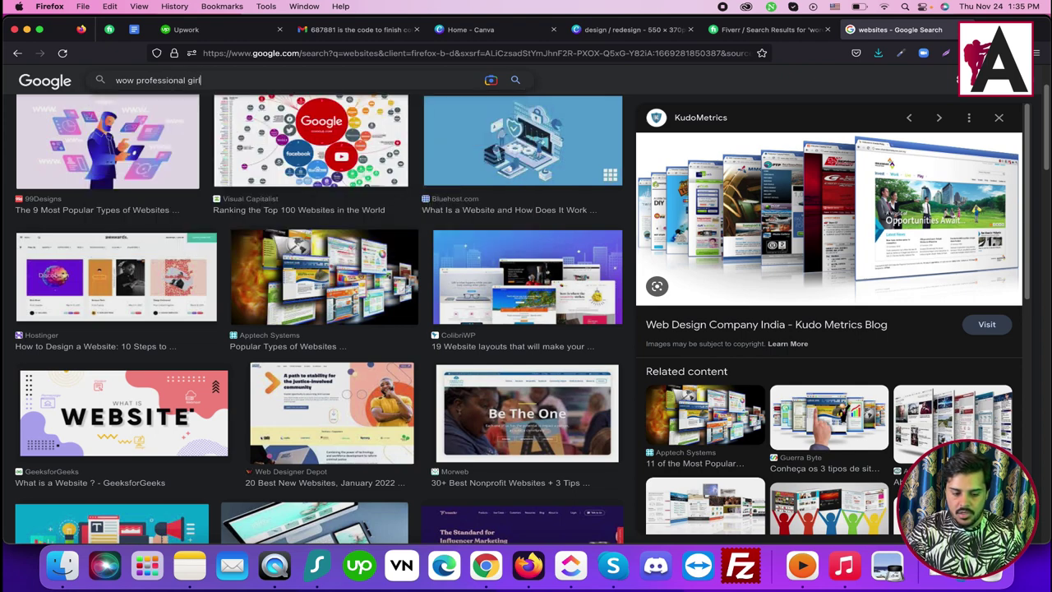
key(Return)
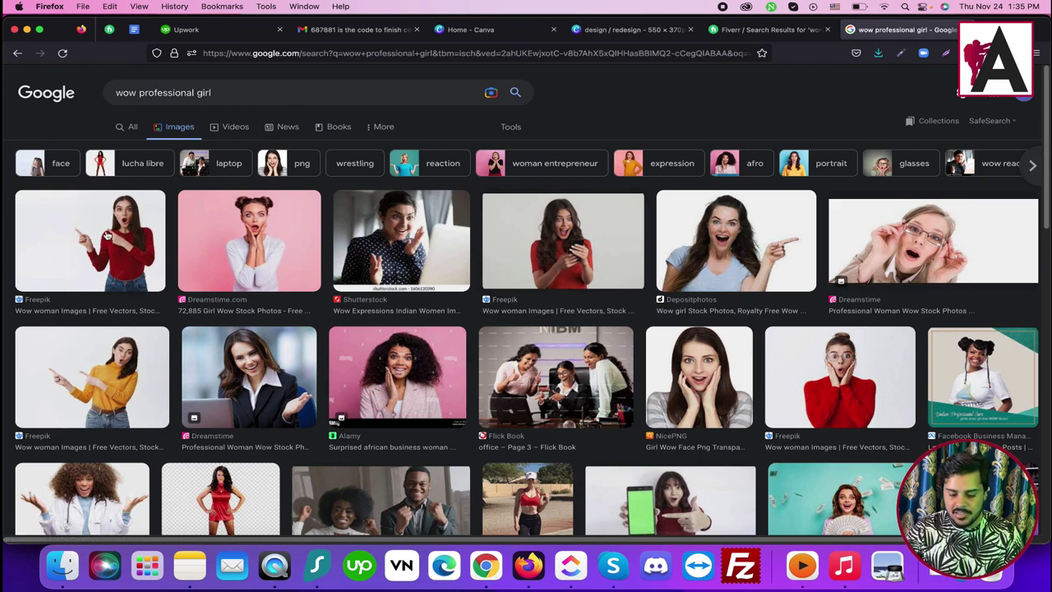
Save the Freepik photo of the surprised woman in red pointing sideways
click(107, 236)
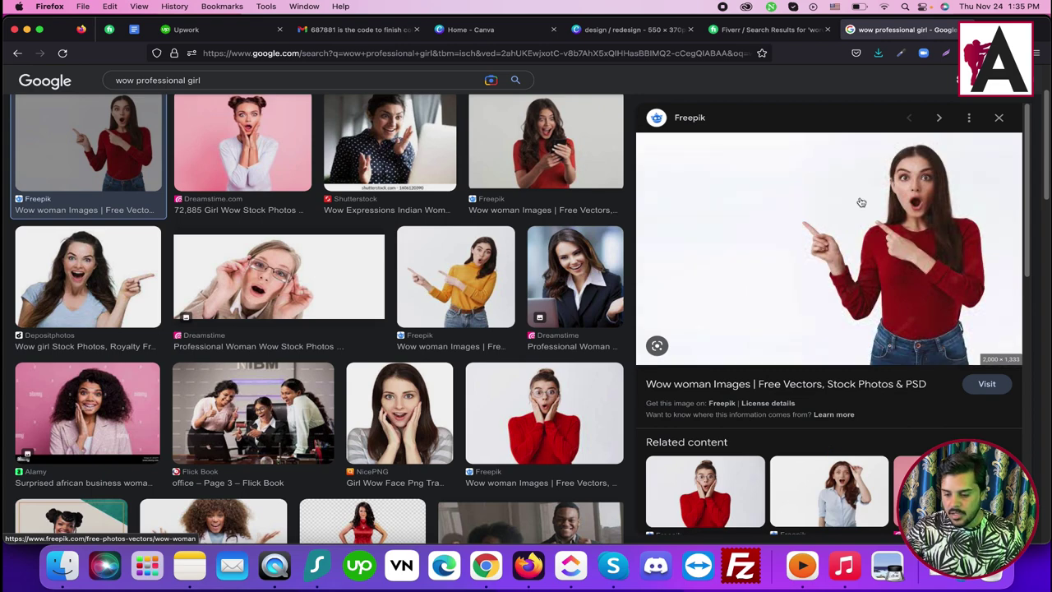
right_click(771, 202)
click(838, 322)
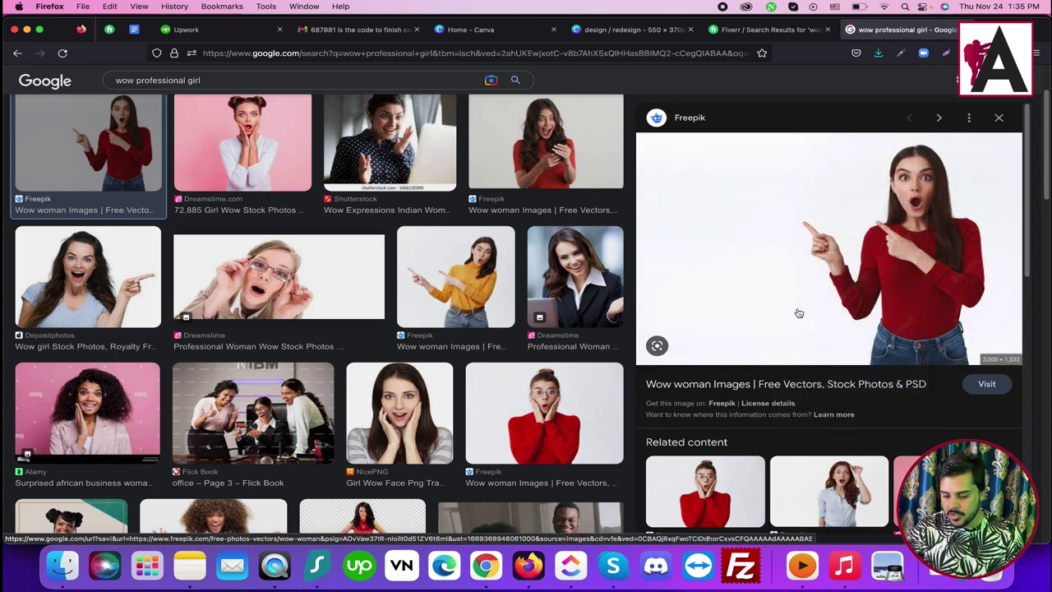
click(606, 240)
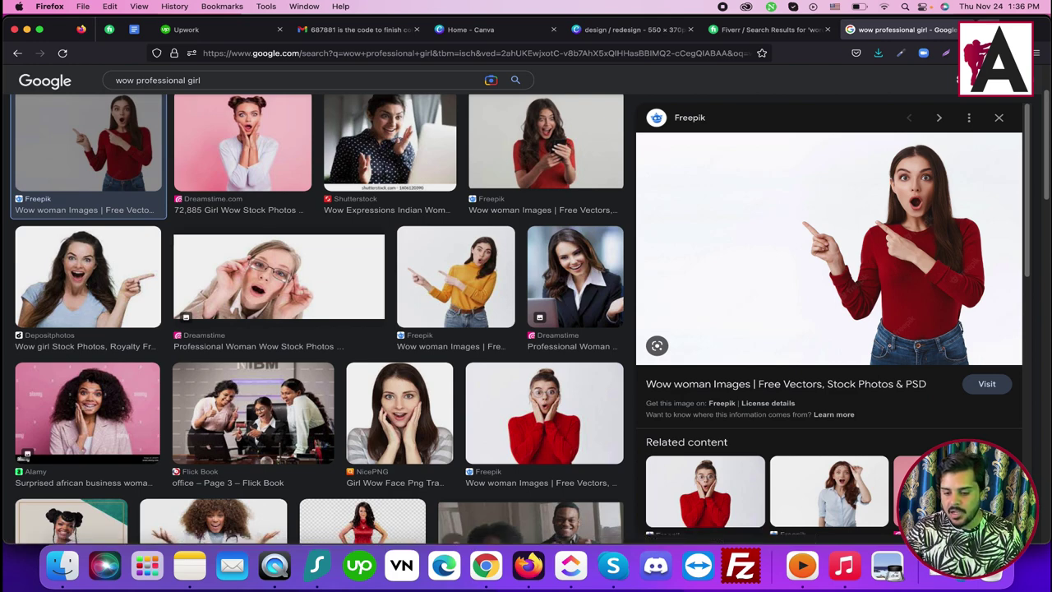
key(super+t)
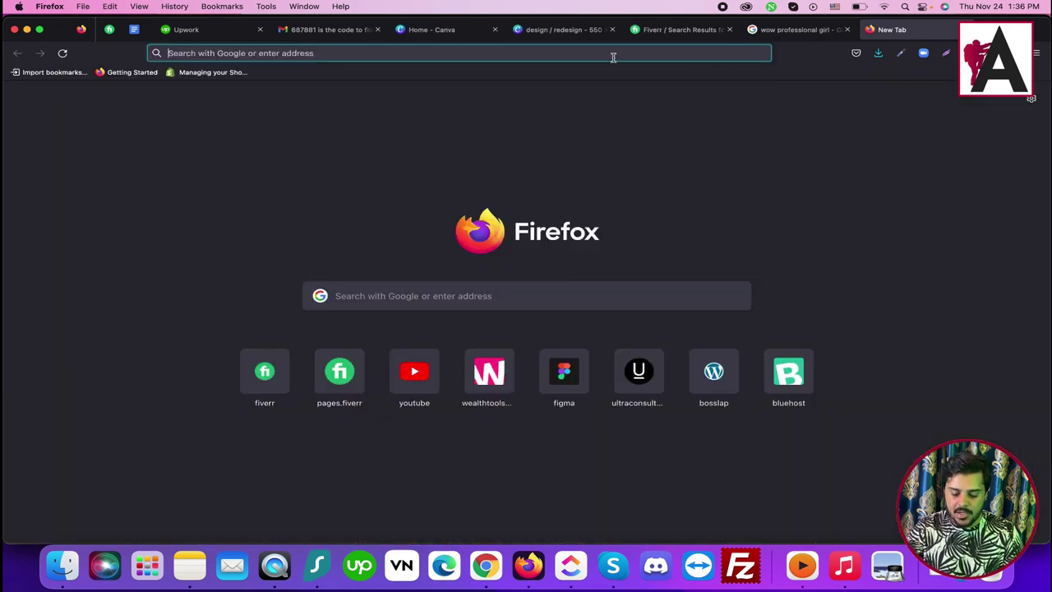
Search for 'remove bg' and open the remove.bg website
text(remove bg)
key(Return)
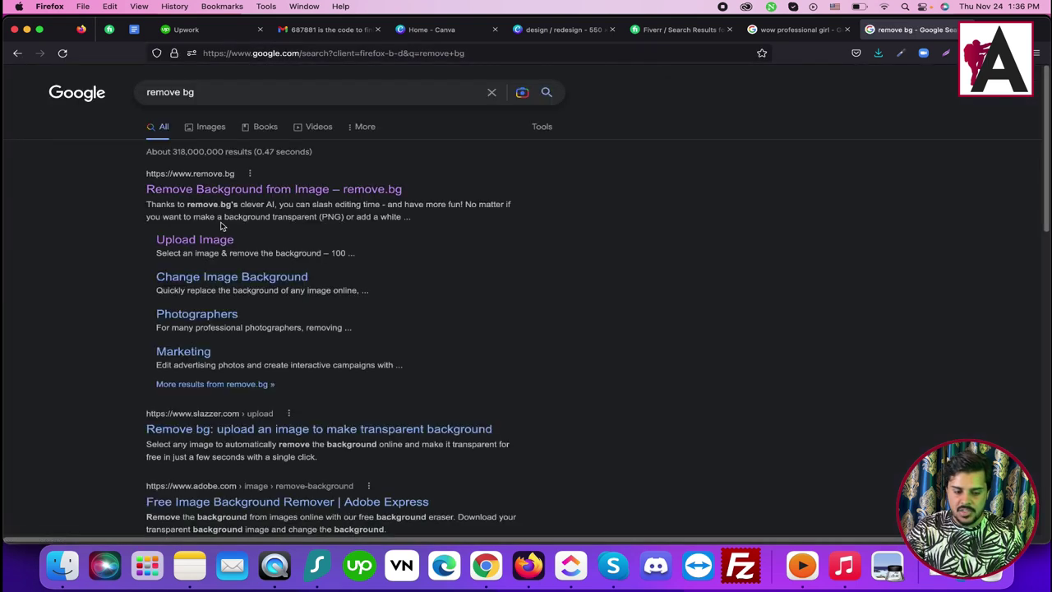
click(245, 191)
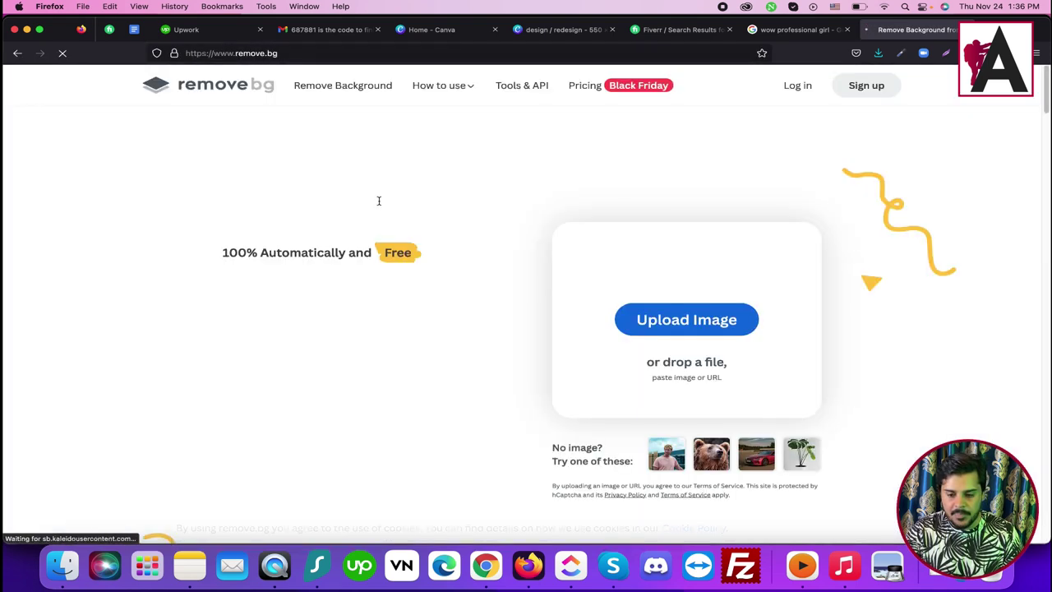
click(564, 366)
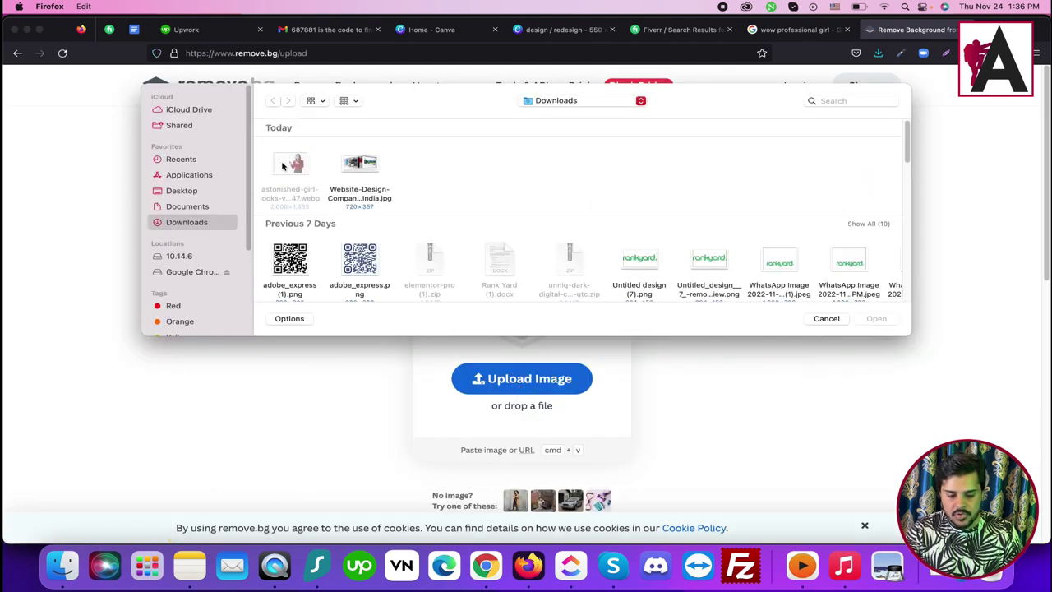
click(827, 319)
Save the yellow-sweater pointing woman photo from Google Images into Downloads
click(798, 29)
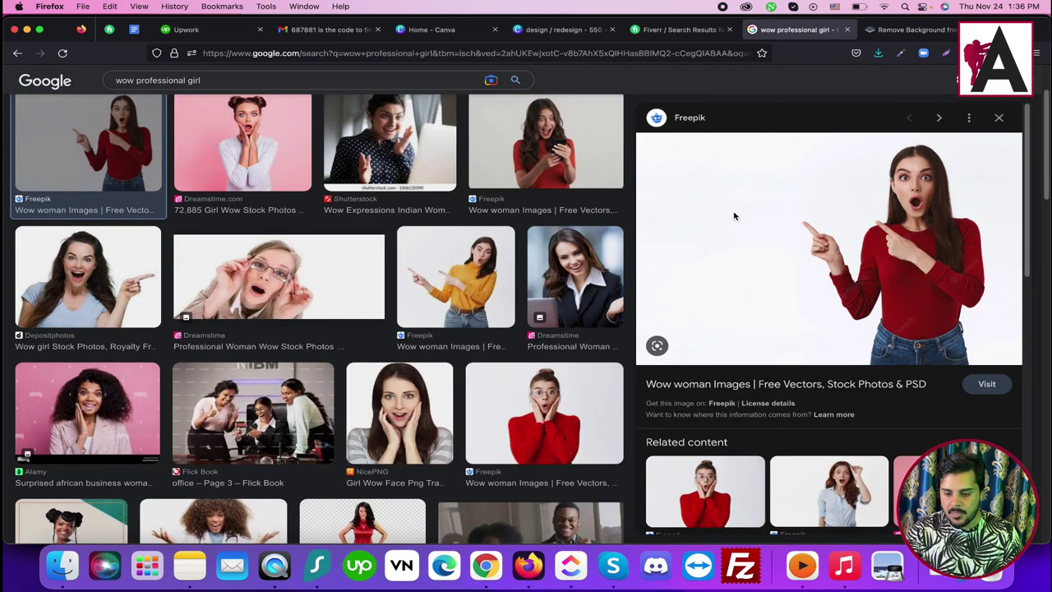
click(476, 280)
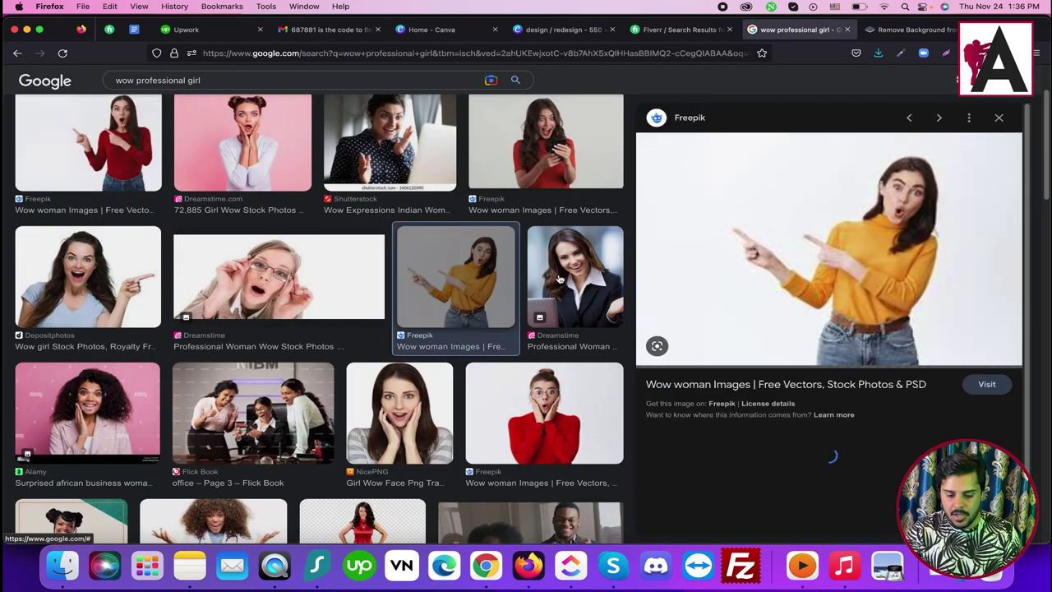
right_click(750, 204)
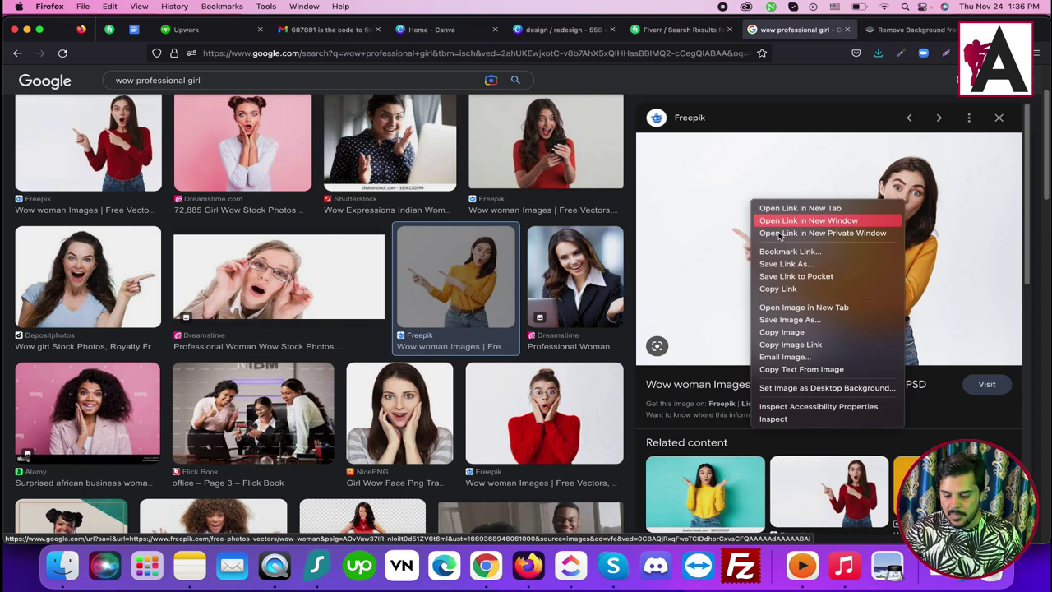
click(814, 320)
click(593, 236)
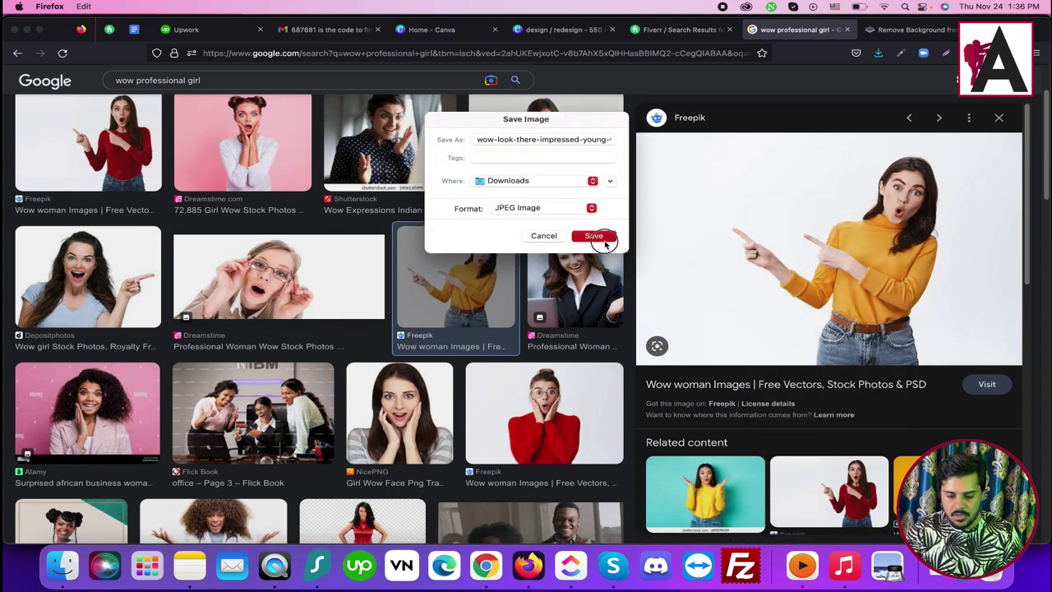
Upload the yellow-sweater photo to remove.bg and download the background-free PNG cut-out
click(917, 30)
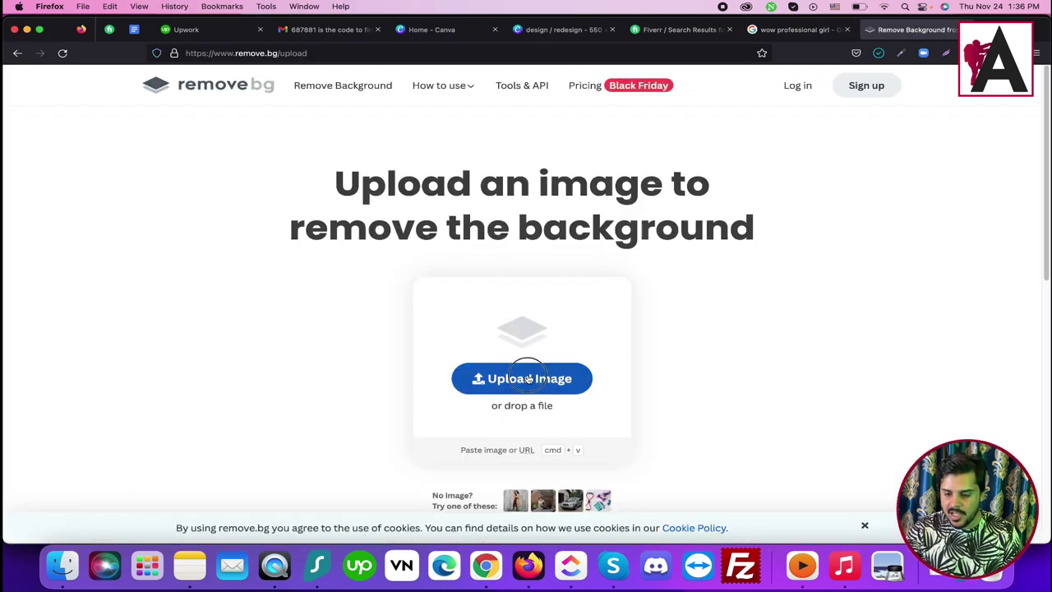
click(529, 379)
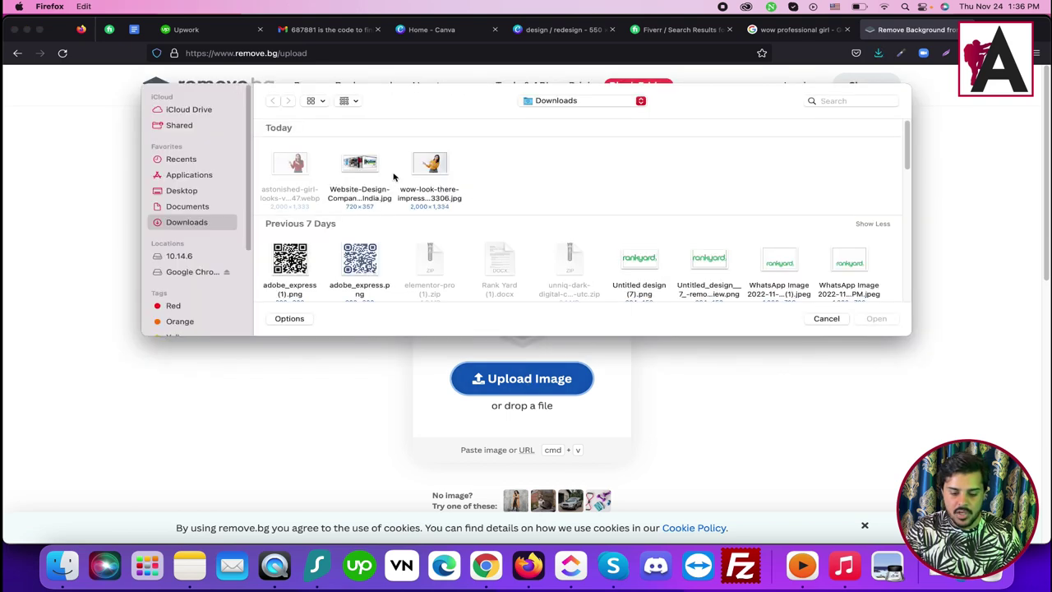
click(430, 165)
click(873, 319)
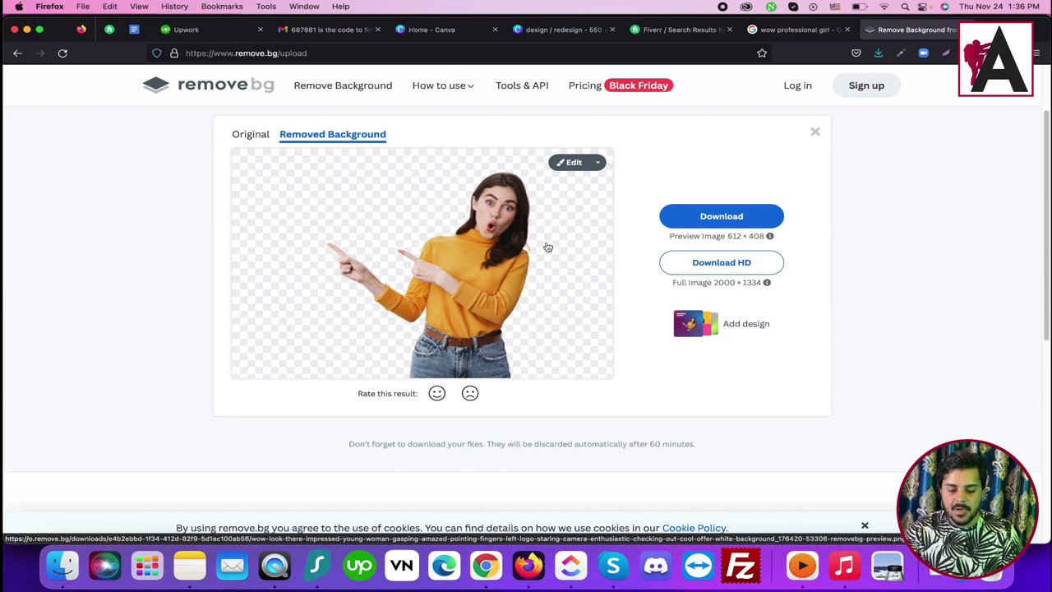
click(729, 210)
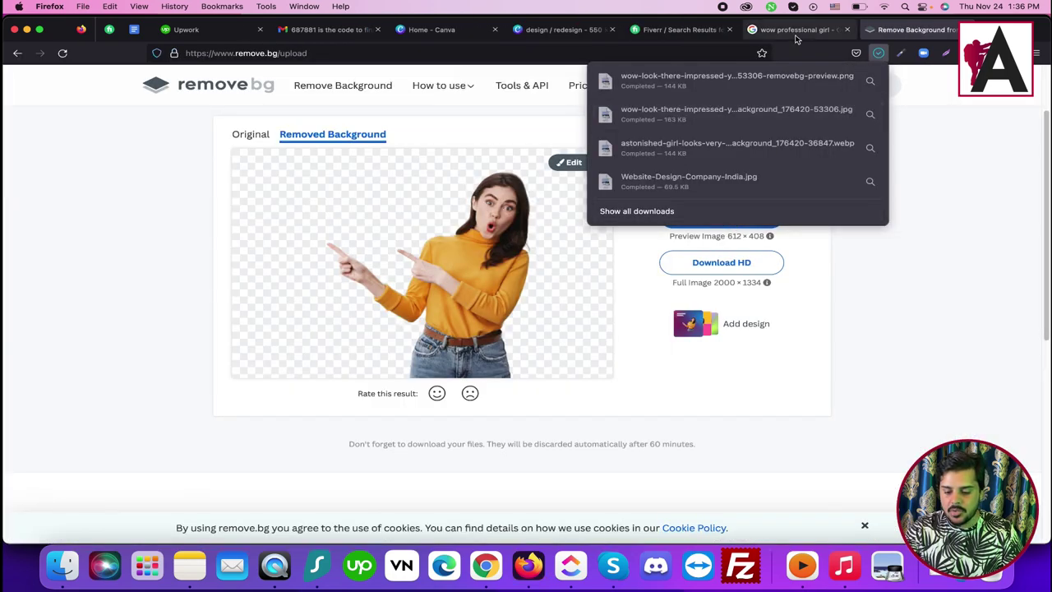
click(794, 29)
click(670, 30)
click(543, 40)
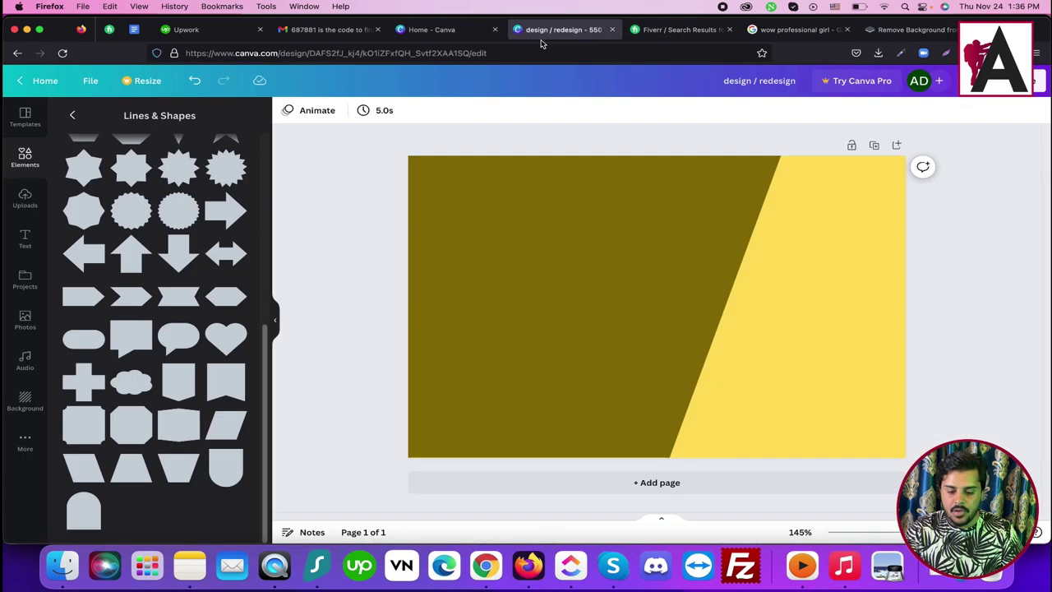
Upload the removebg PNG cut-out to Canva and insert it into the design
click(24, 199)
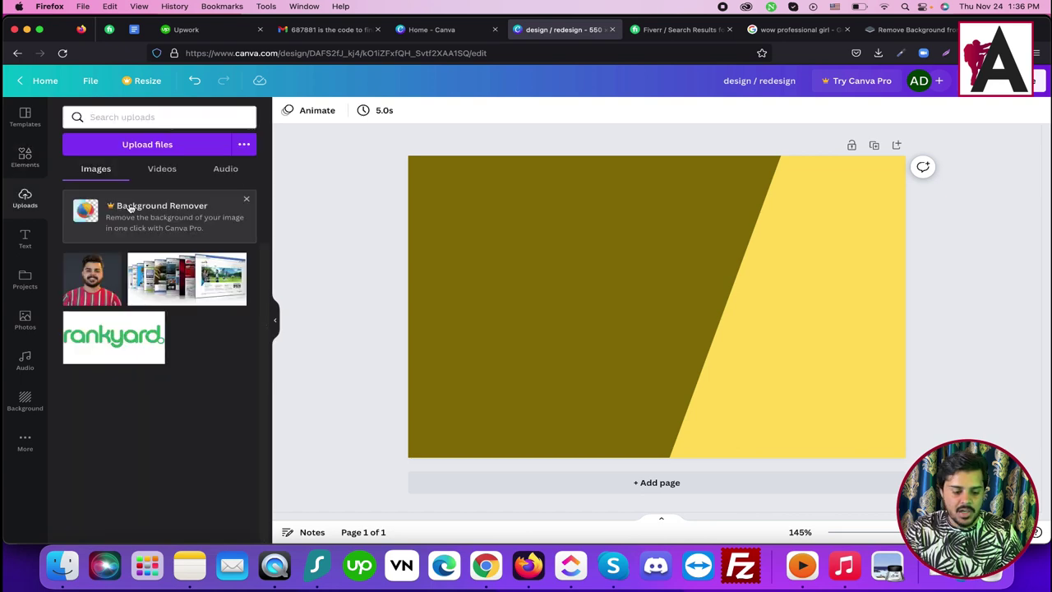
click(157, 145)
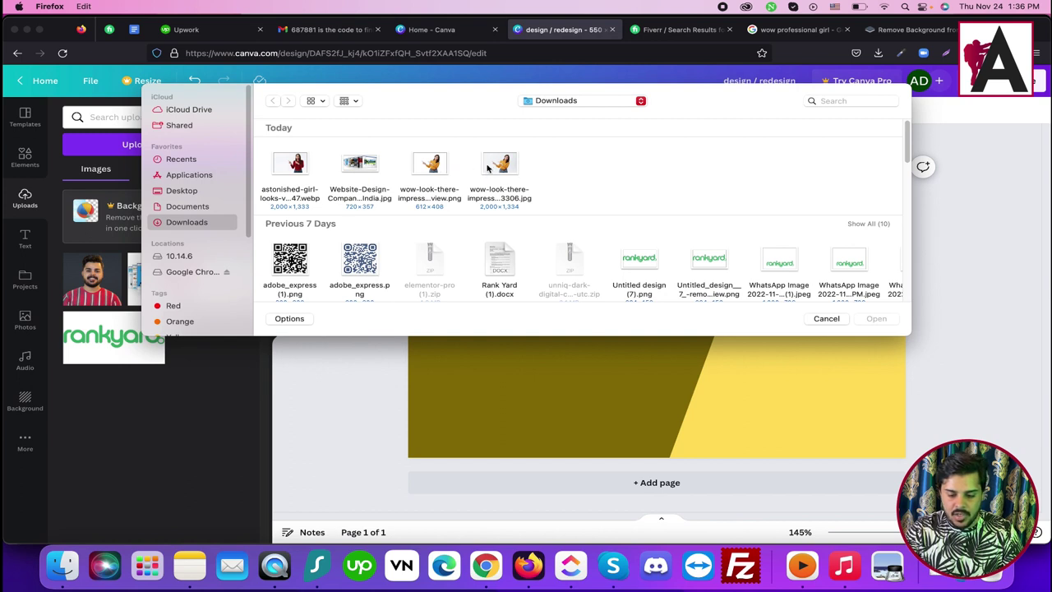
click(827, 319)
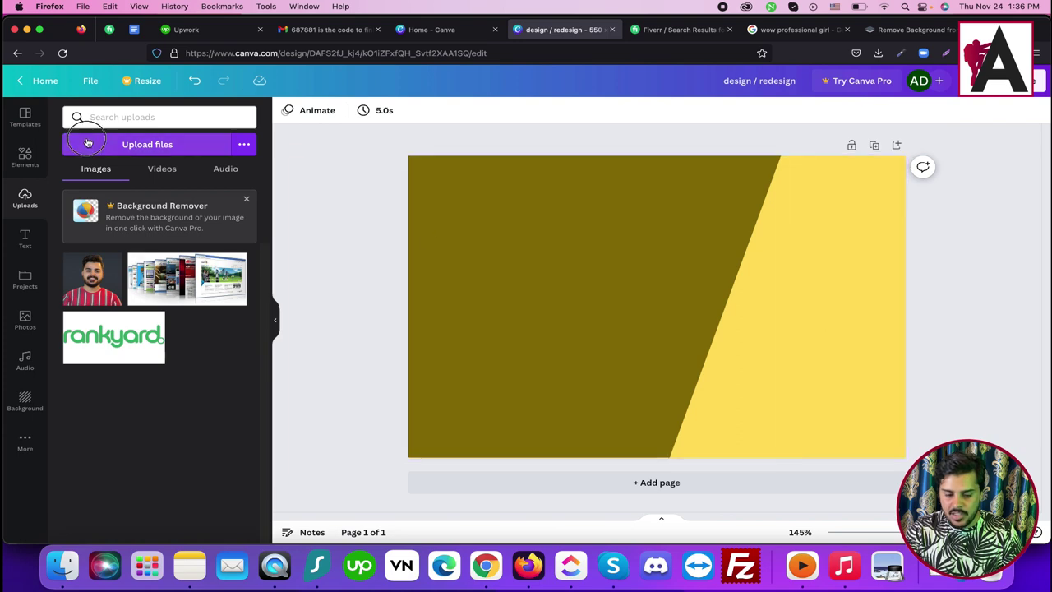
click(210, 145)
click(438, 161)
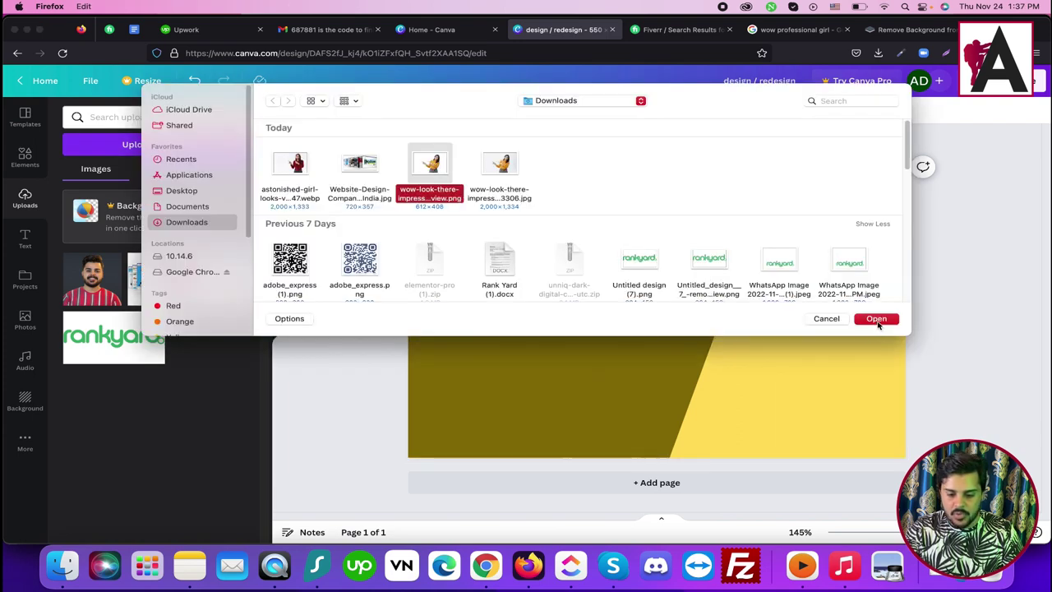
click(876, 318)
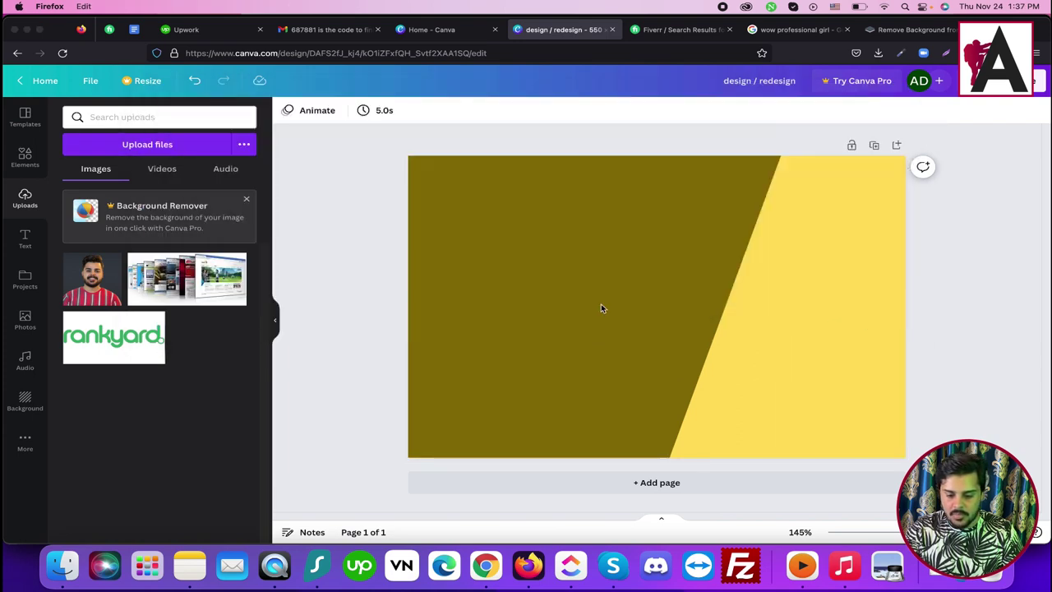
click(111, 286)
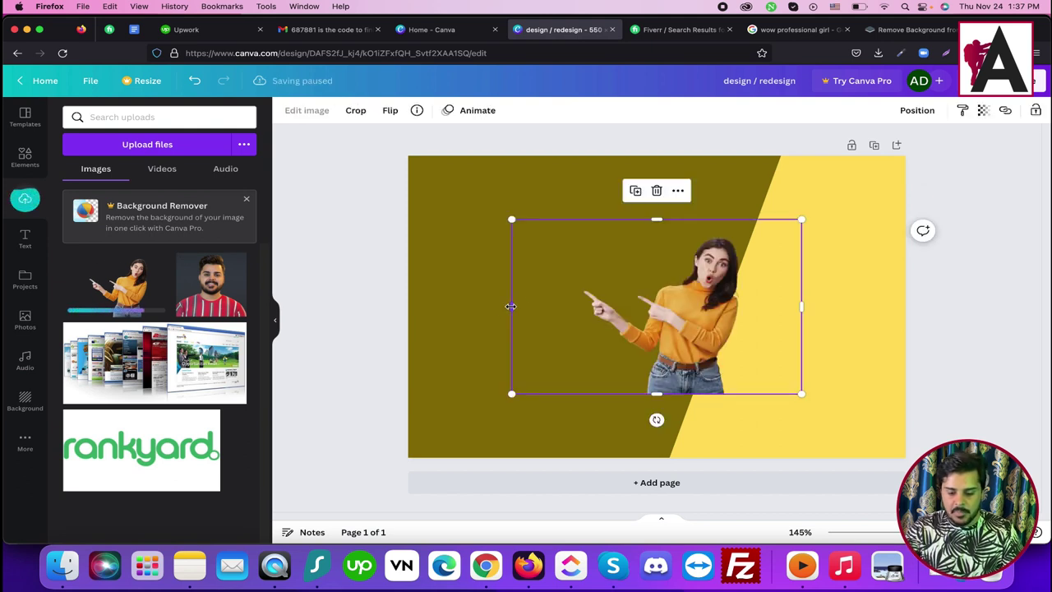
Crop the cut-out's empty edges, enlarge it, and place the woman on the right over the yellow
drag(510, 306, 575, 306)
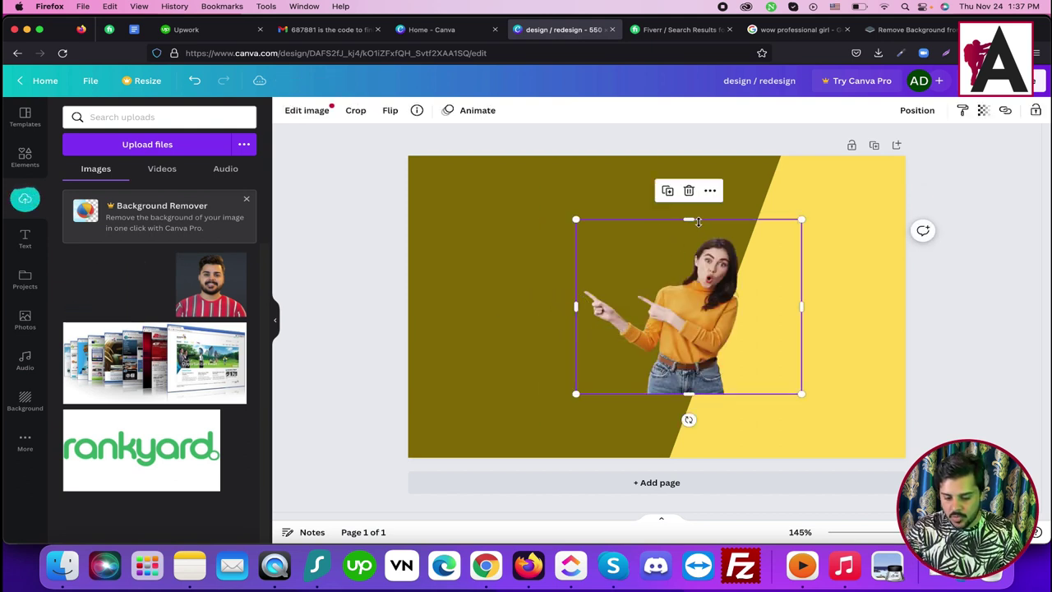
drag(698, 222, 698, 234)
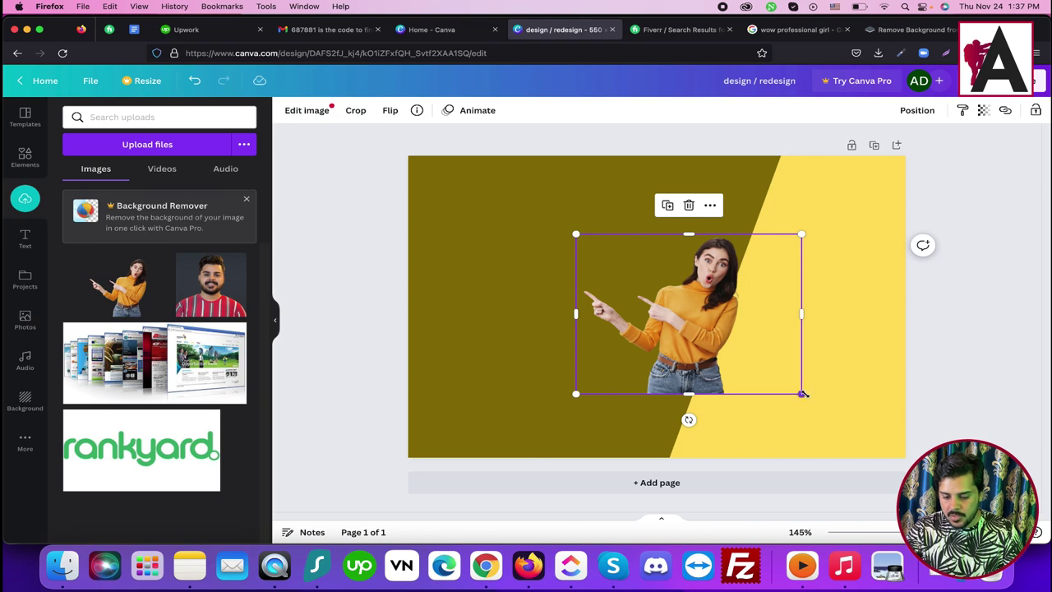
drag(705, 329, 805, 265)
drag(727, 328, 557, 542)
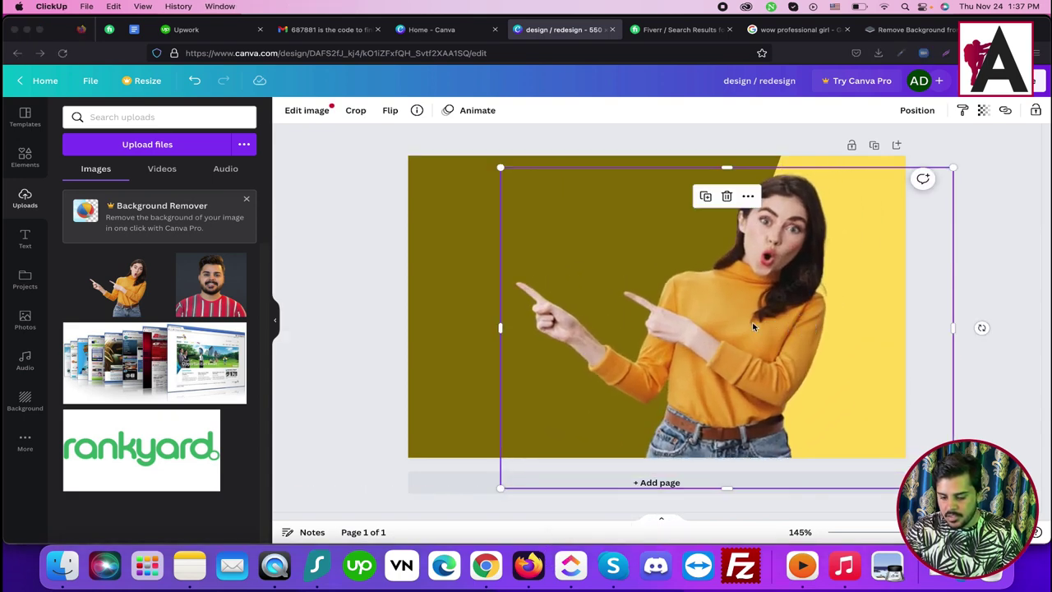
click(760, 310)
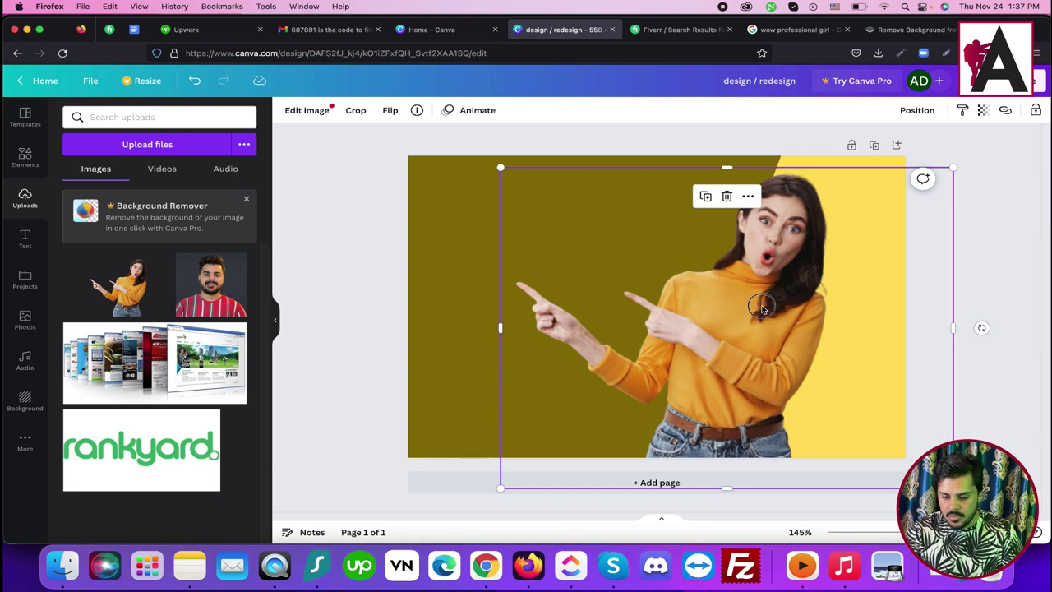
click(1002, 236)
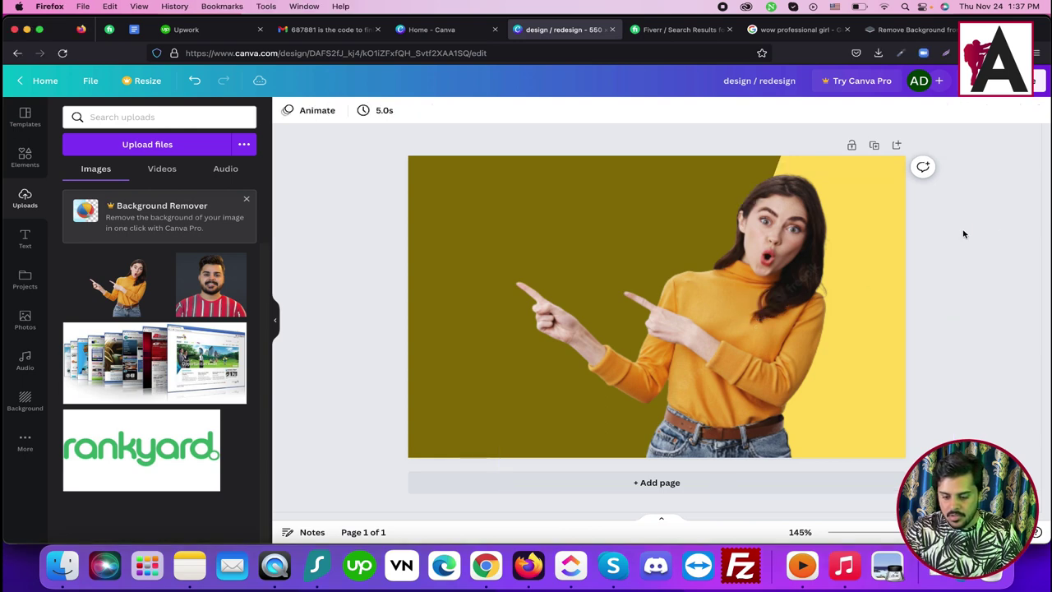
drag(791, 286, 840, 267)
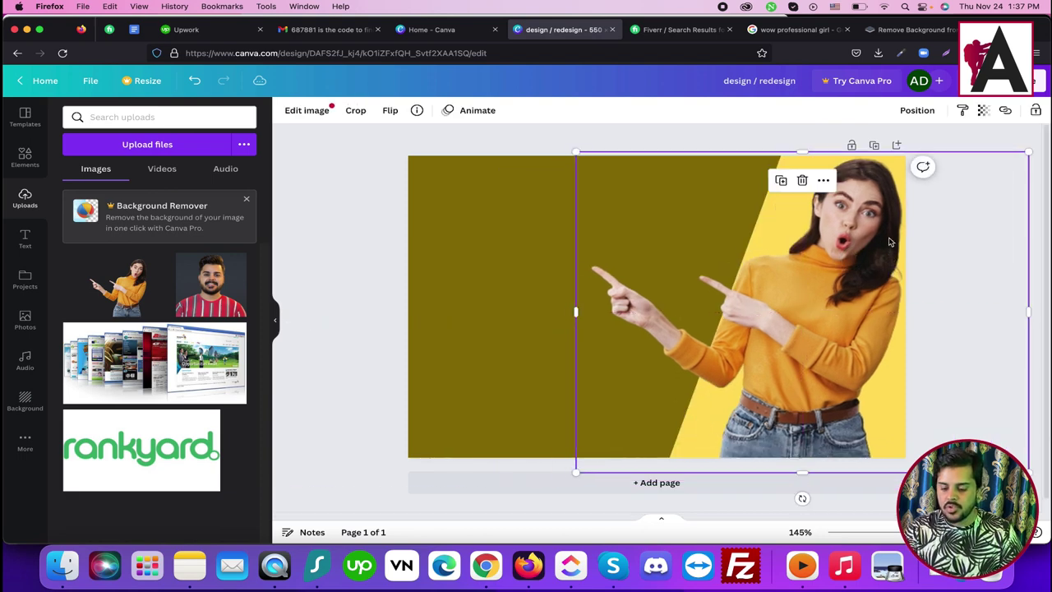
click(316, 144)
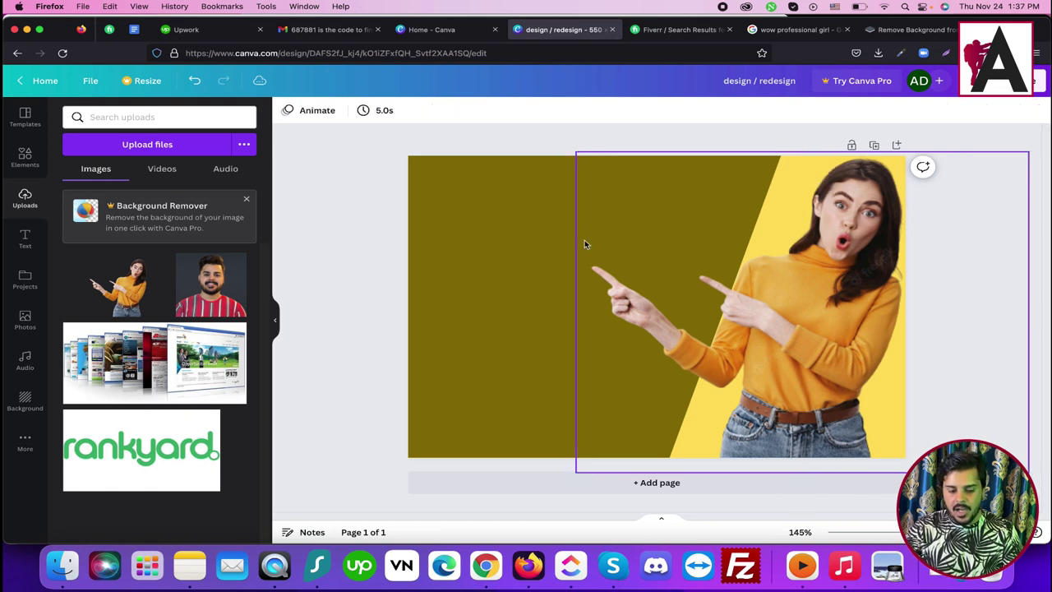
Delete the 'Global Symmetry, Inc.' and 'Sales Report' lines from the text template
click(24, 238)
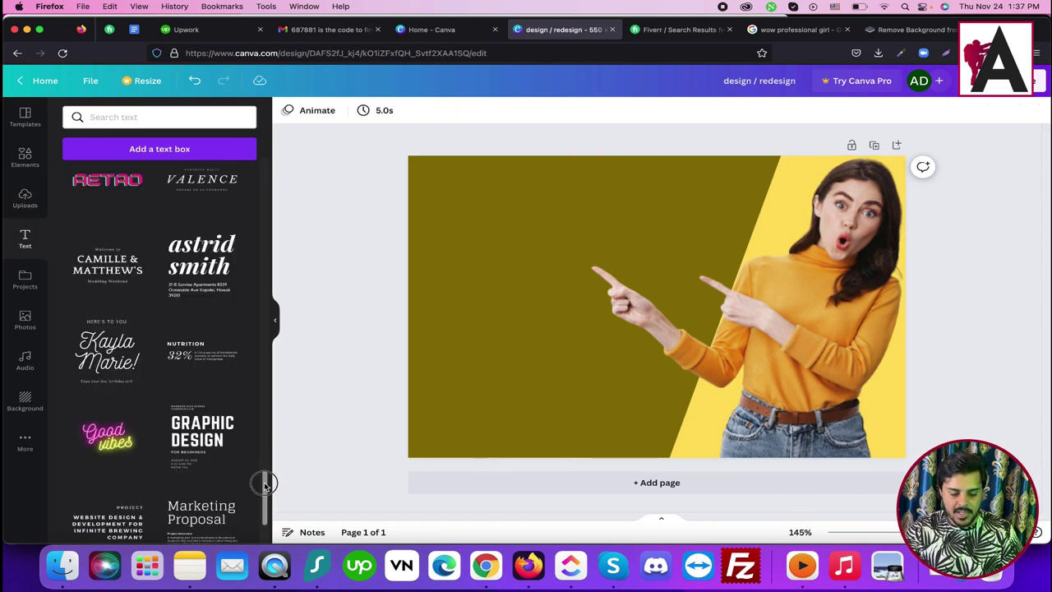
drag(264, 485, 263, 506)
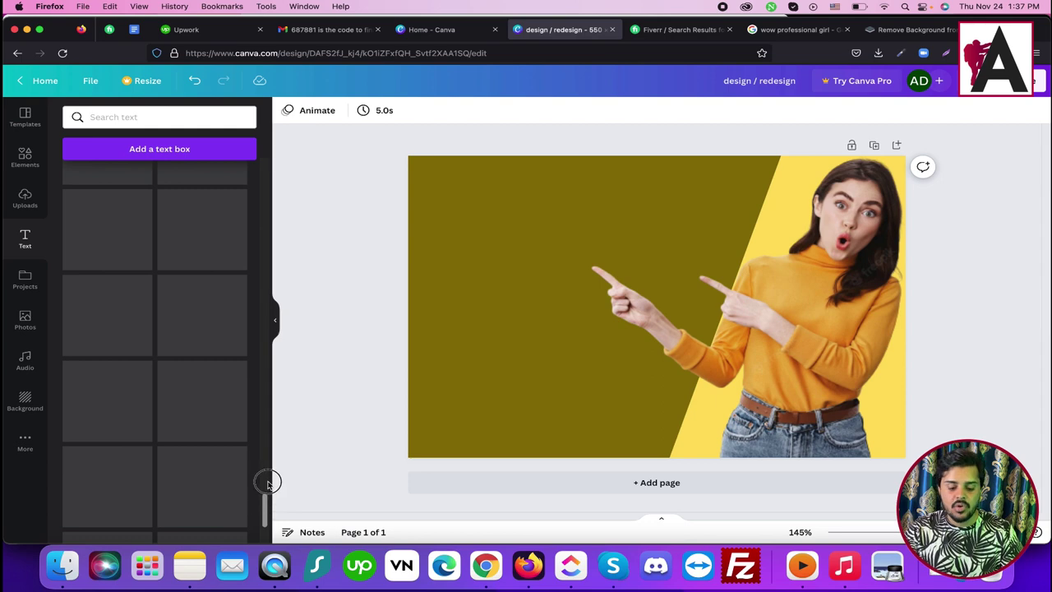
drag(266, 485, 271, 515)
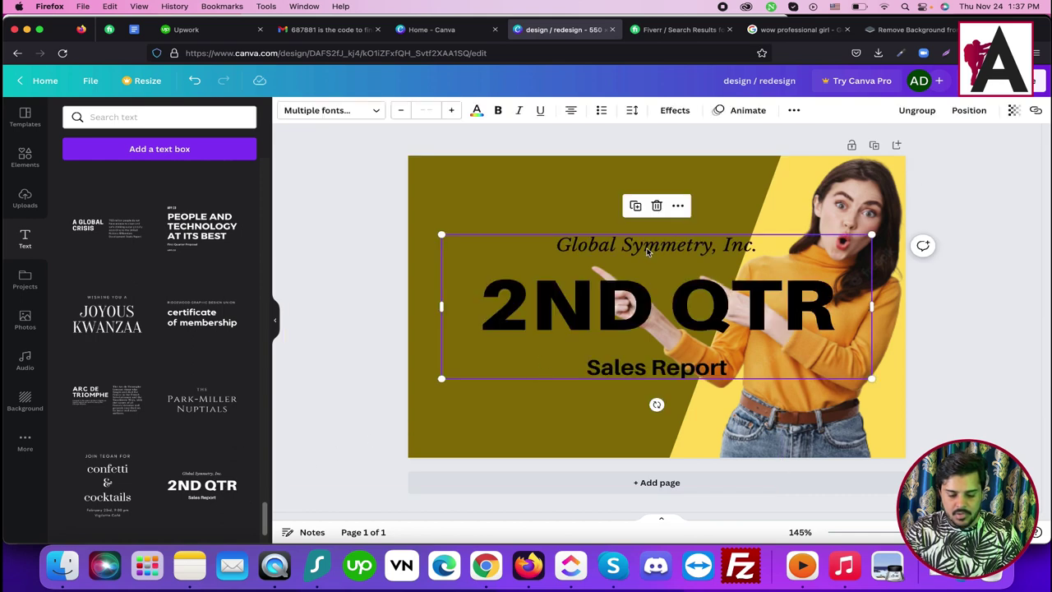
click(648, 253)
key(BackSpace)
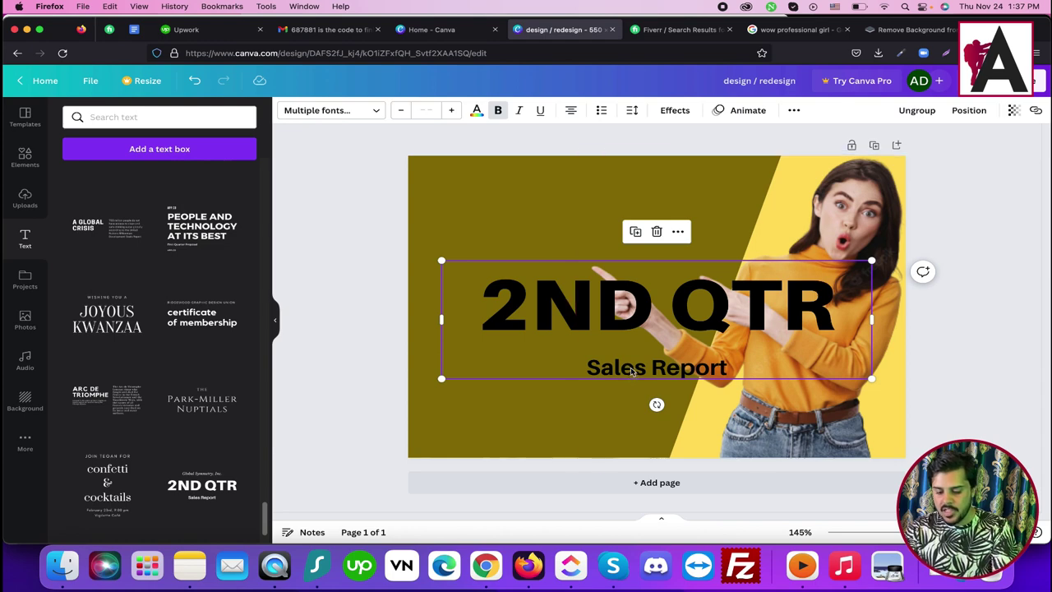
click(633, 371)
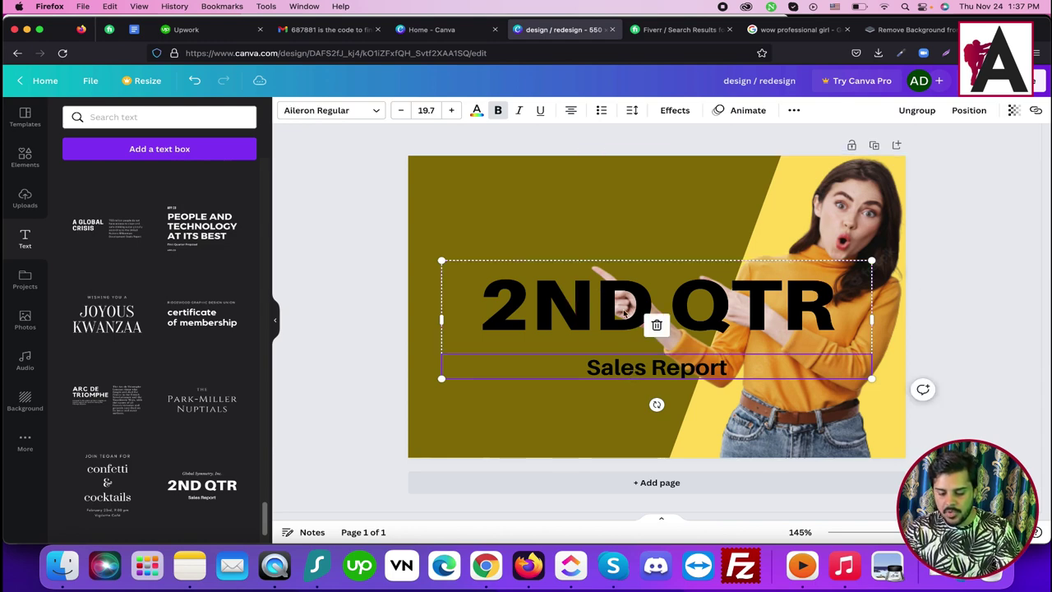
key(BackSpace)
Rewrite the 2ND QTR heading as WORDPRESS and resize it to fit on one line
drag(618, 303, 544, 215)
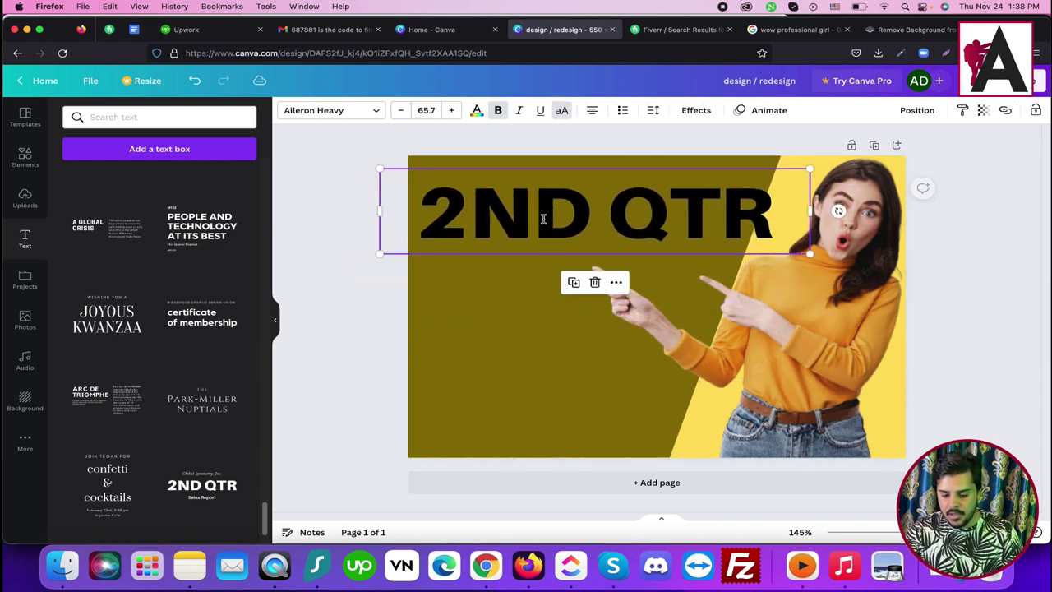
double_click(543, 218)
text(WORDPRESS)
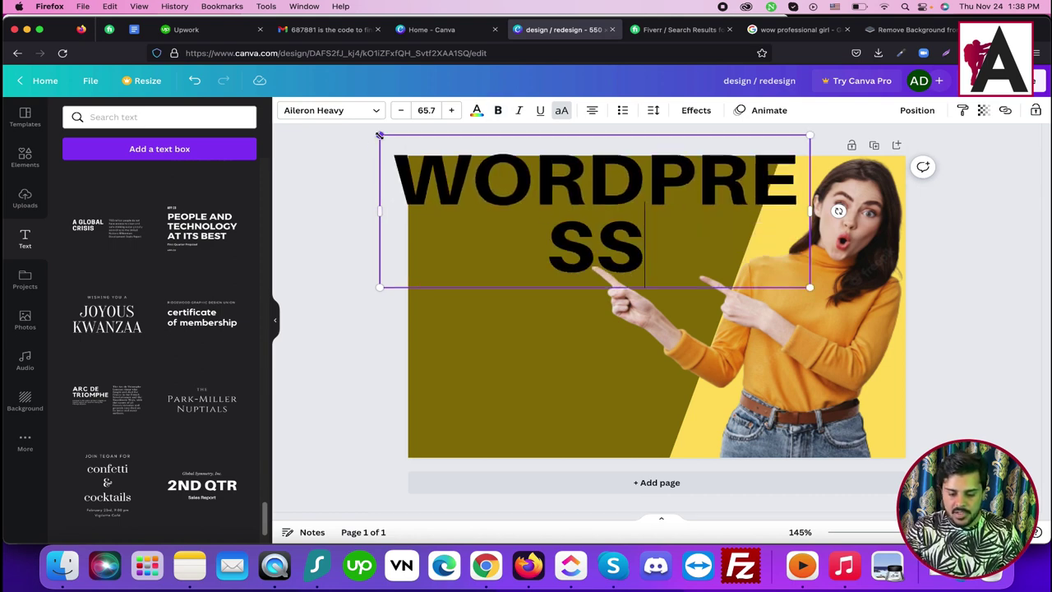
drag(379, 135, 468, 166)
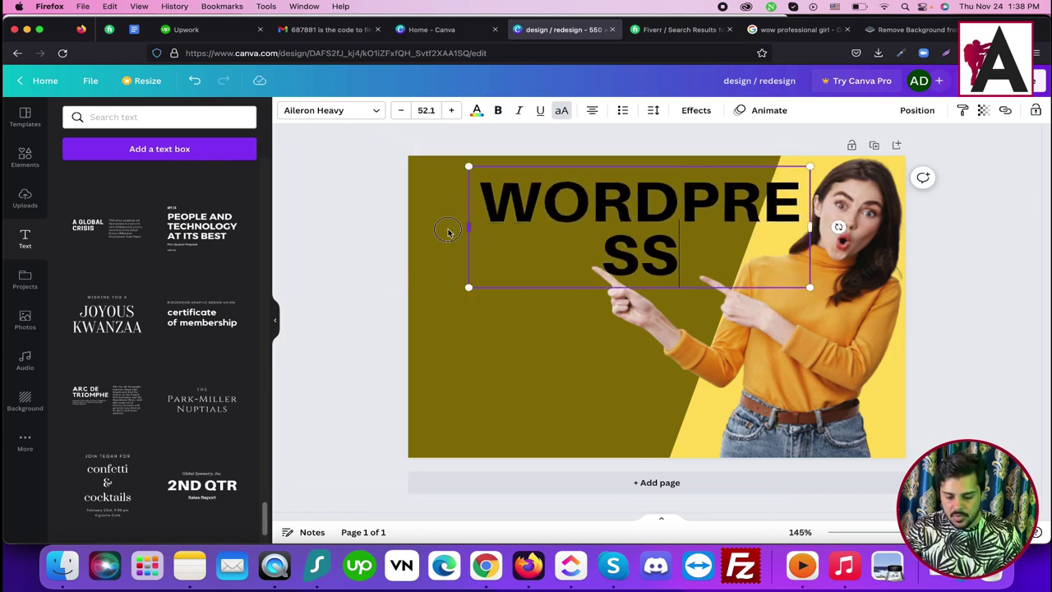
drag(448, 231, 400, 227)
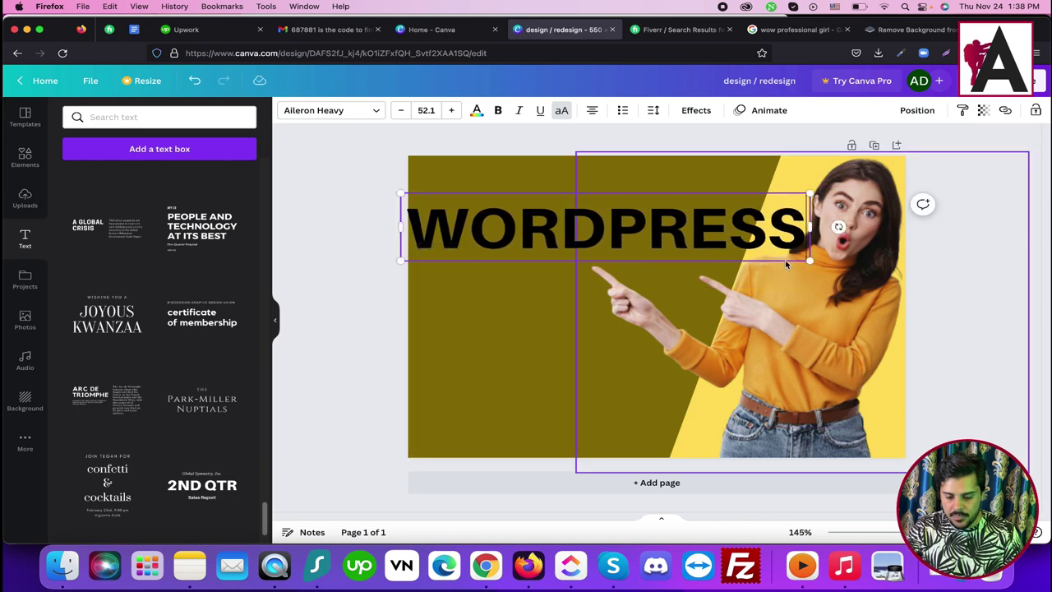
drag(810, 261, 762, 238)
click(335, 204)
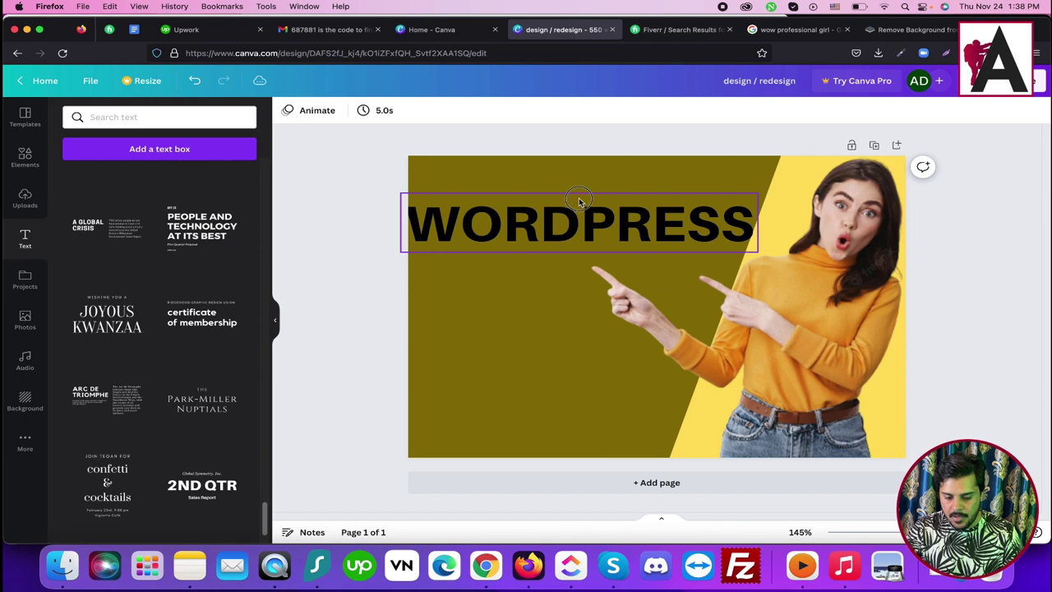
Position the WORDPRESS heading just below the top edge at the top-left
drag(584, 228, 580, 210)
double_click(579, 209)
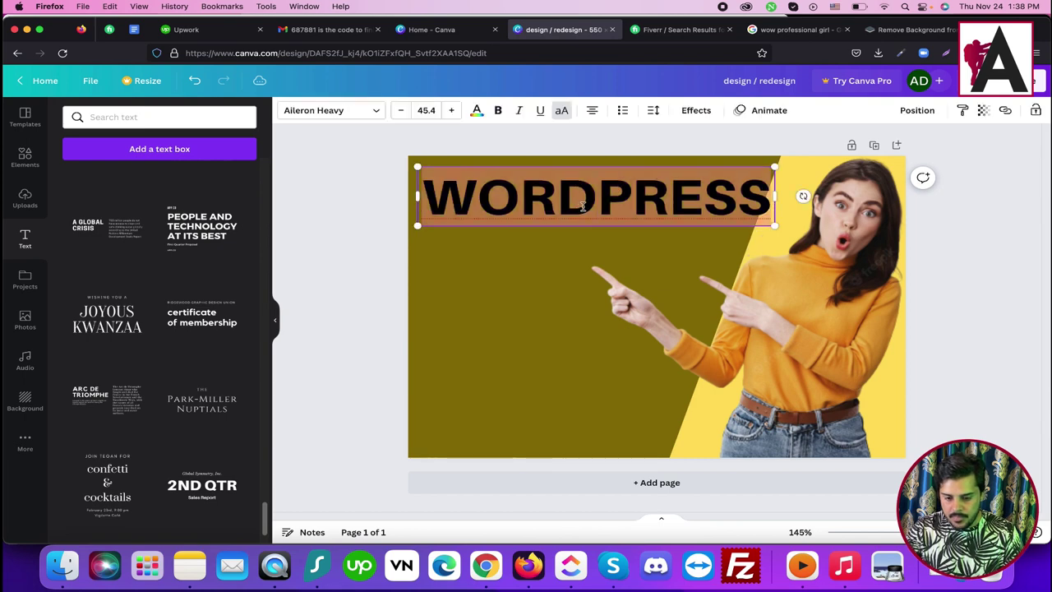
click(356, 222)
drag(513, 187, 512, 203)
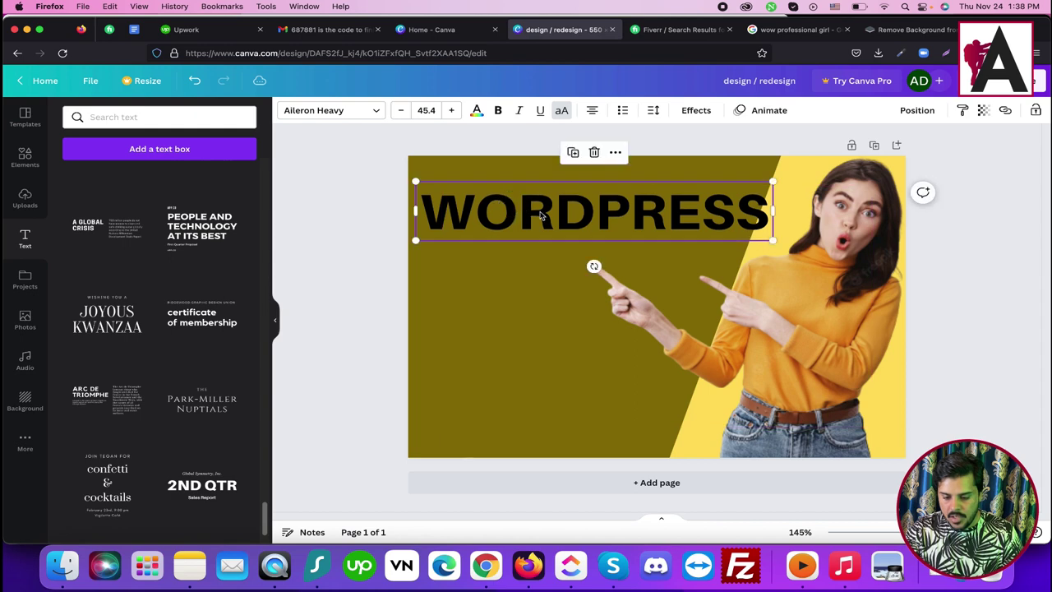
Add a yellow square and stretch it into a banner across the WORDPRESS heading
click(26, 161)
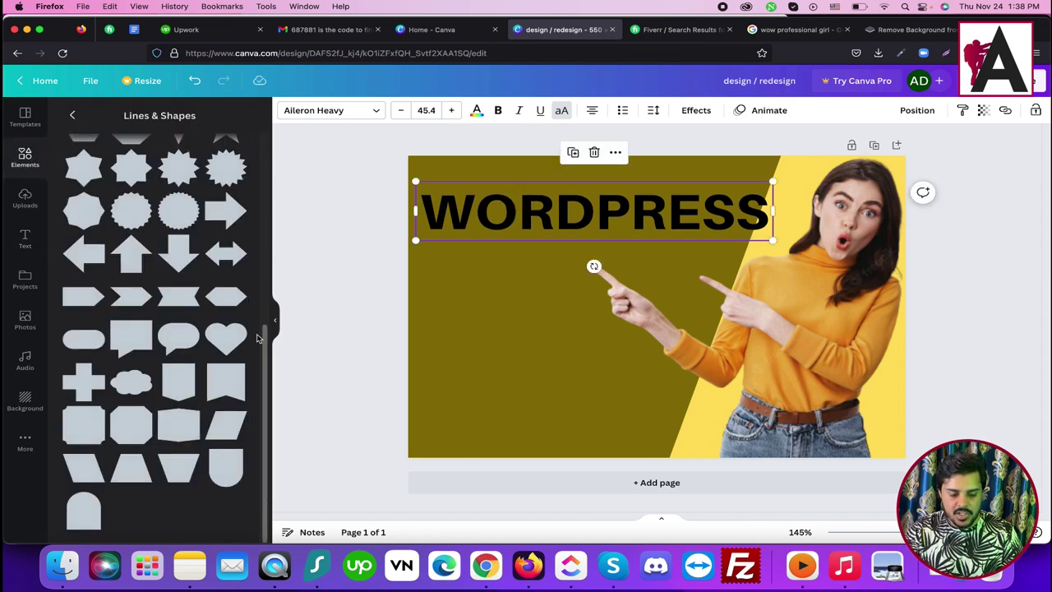
scroll(257, 337, up, 5)
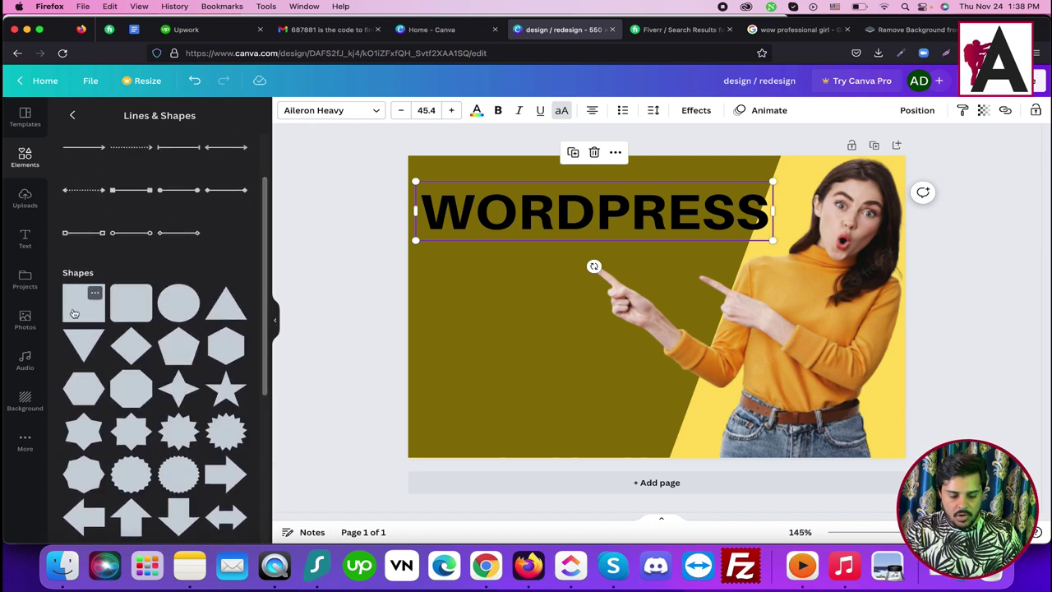
click(74, 314)
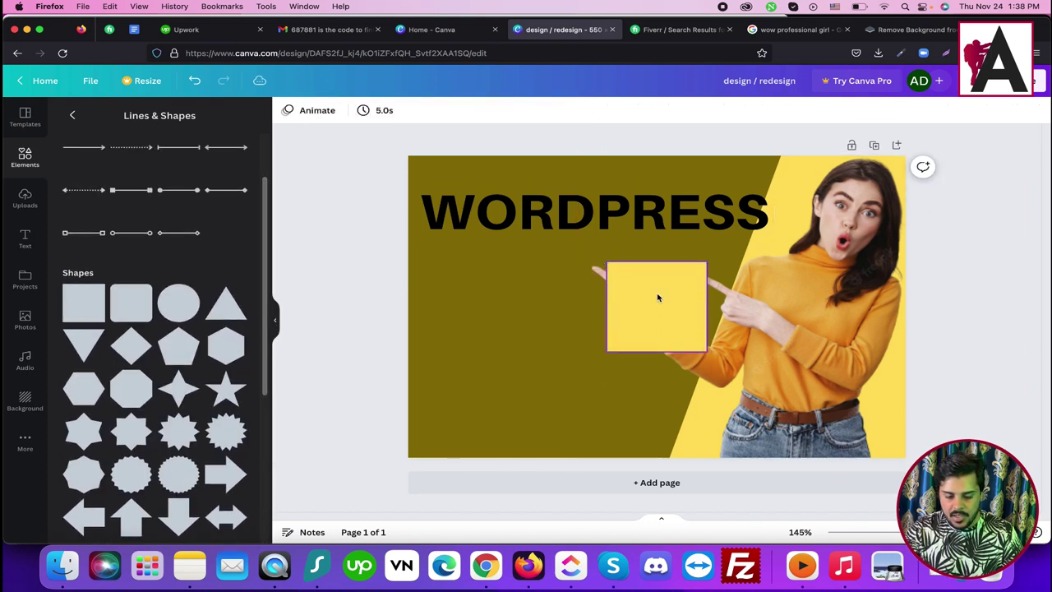
drag(657, 296, 453, 214)
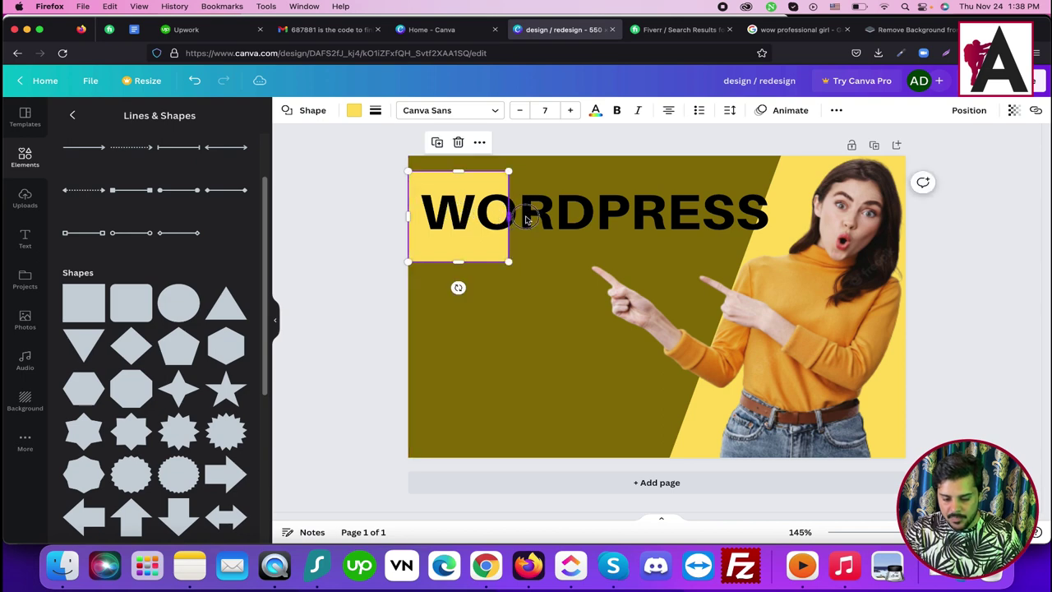
right_click(504, 219)
click(493, 211)
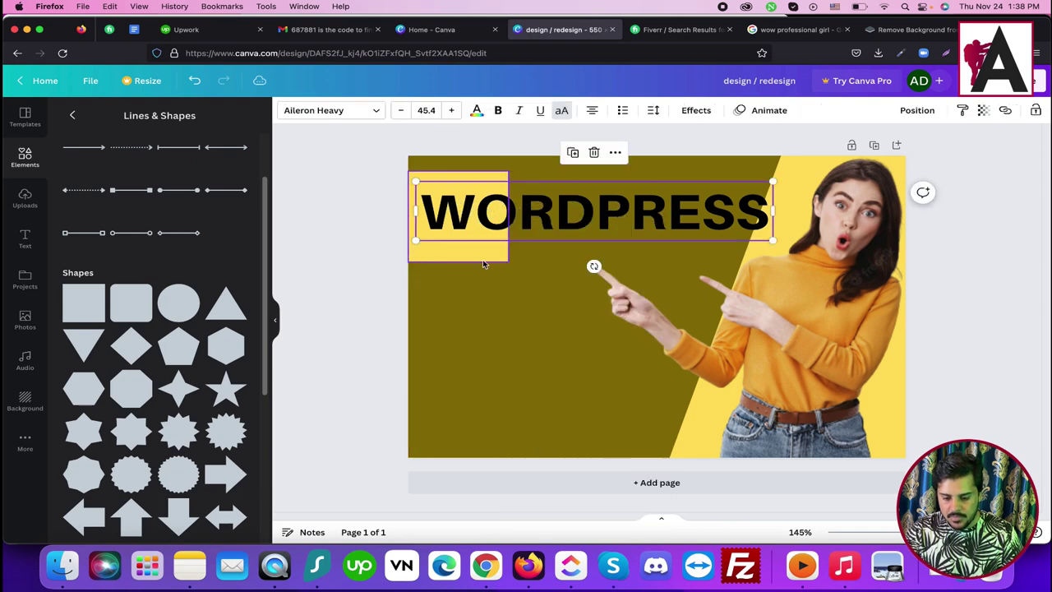
click(482, 256)
drag(587, 207, 888, 215)
Send the banner behind the woman and trim its height to hug the text
right_click(834, 208)
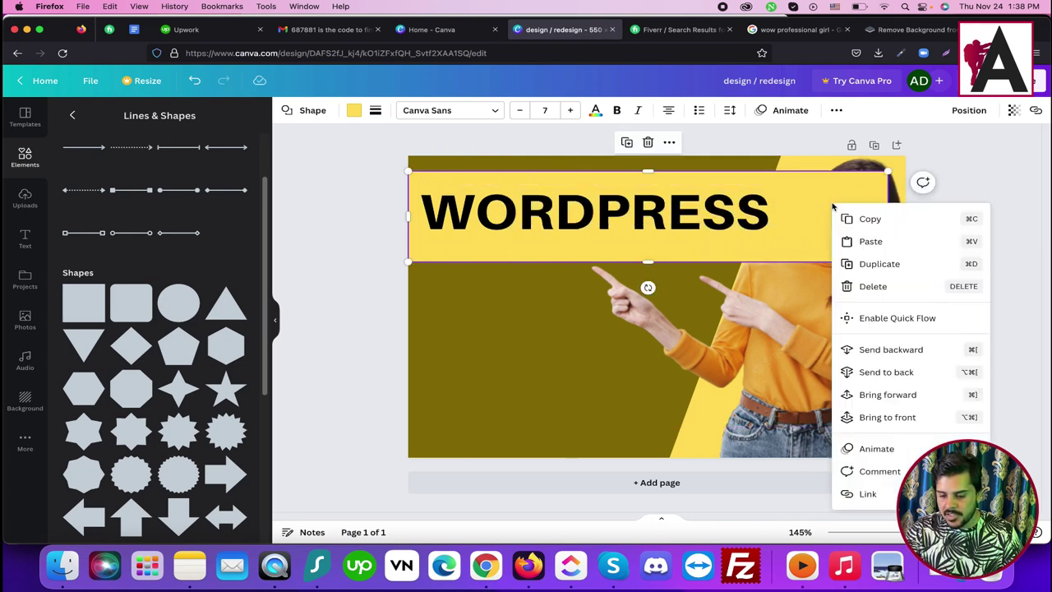
click(863, 349)
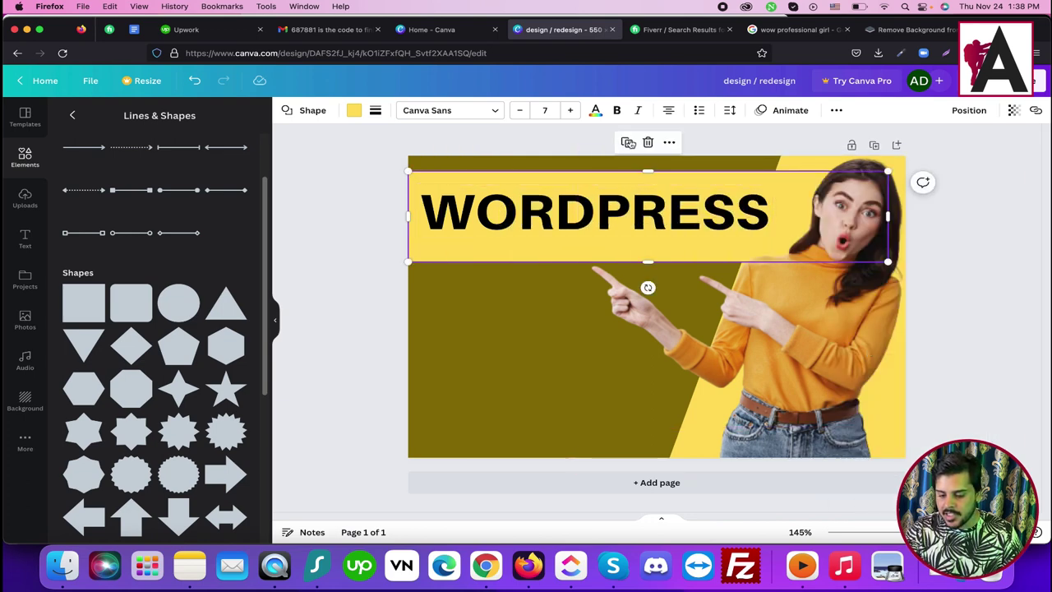
drag(649, 172, 649, 181)
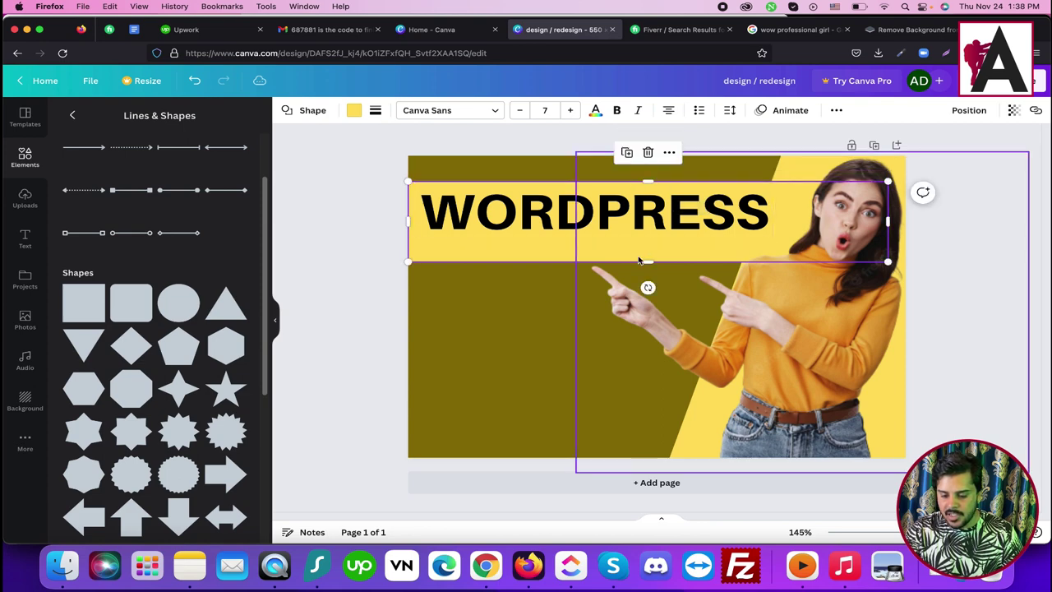
drag(646, 263, 647, 240)
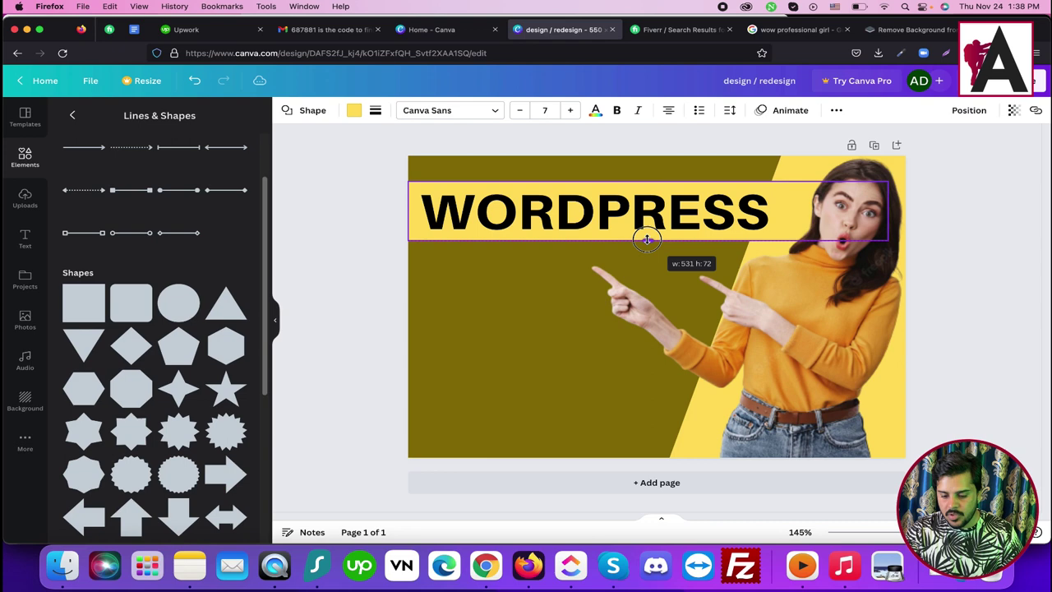
click(956, 236)
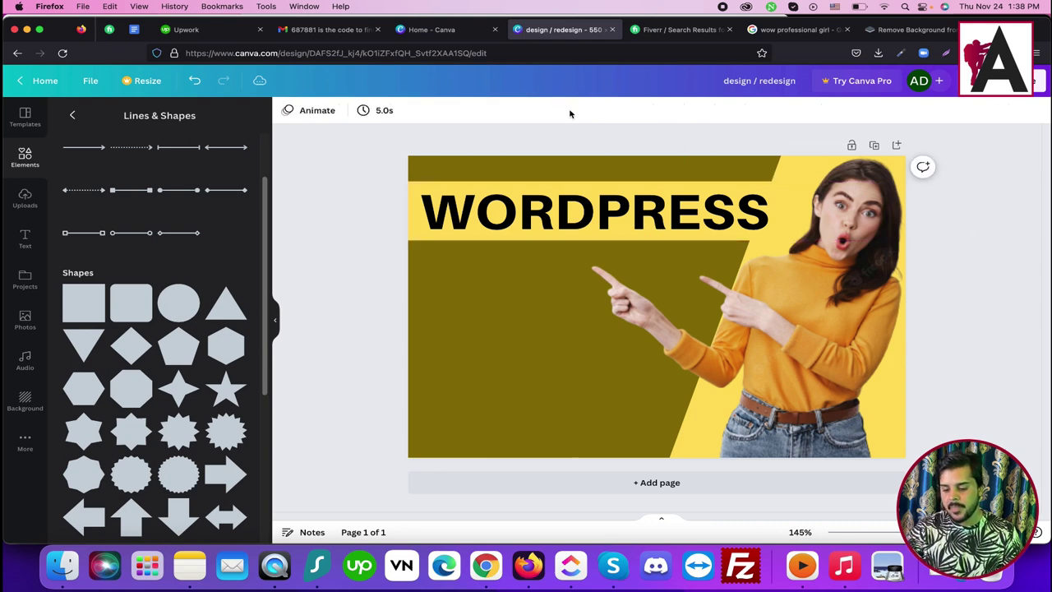
Duplicate the WORDPRESS heading below itself and retype it as WEB DESIGN
click(497, 215)
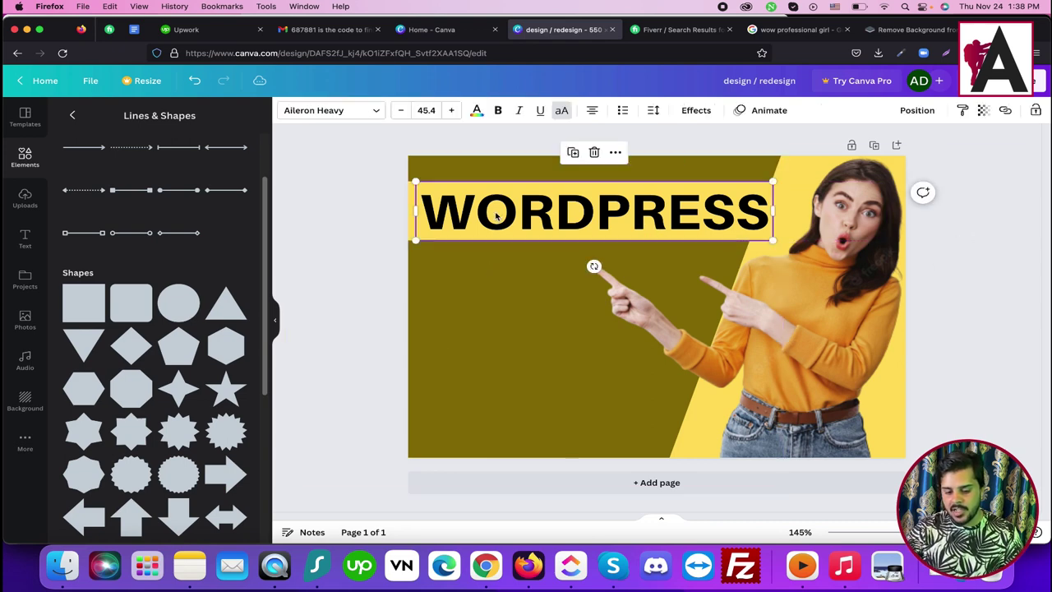
key(super+d)
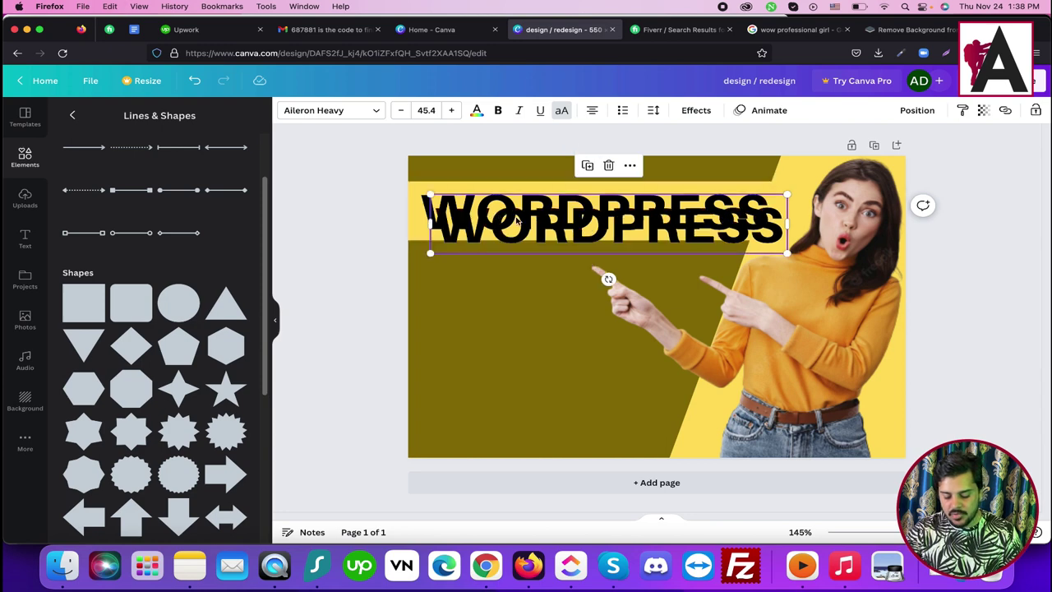
drag(496, 215, 499, 267)
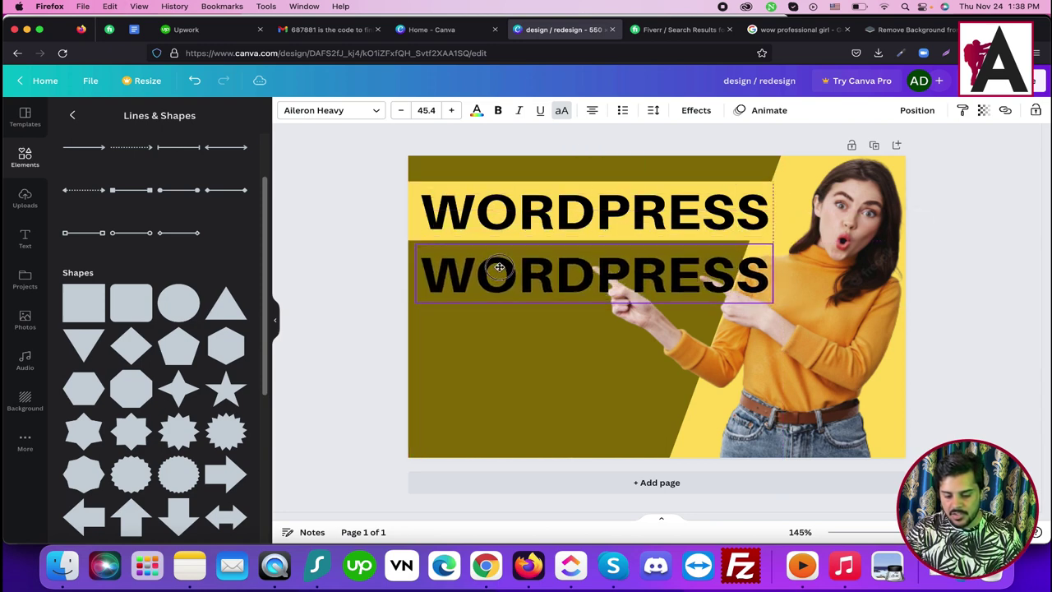
double_click(500, 267)
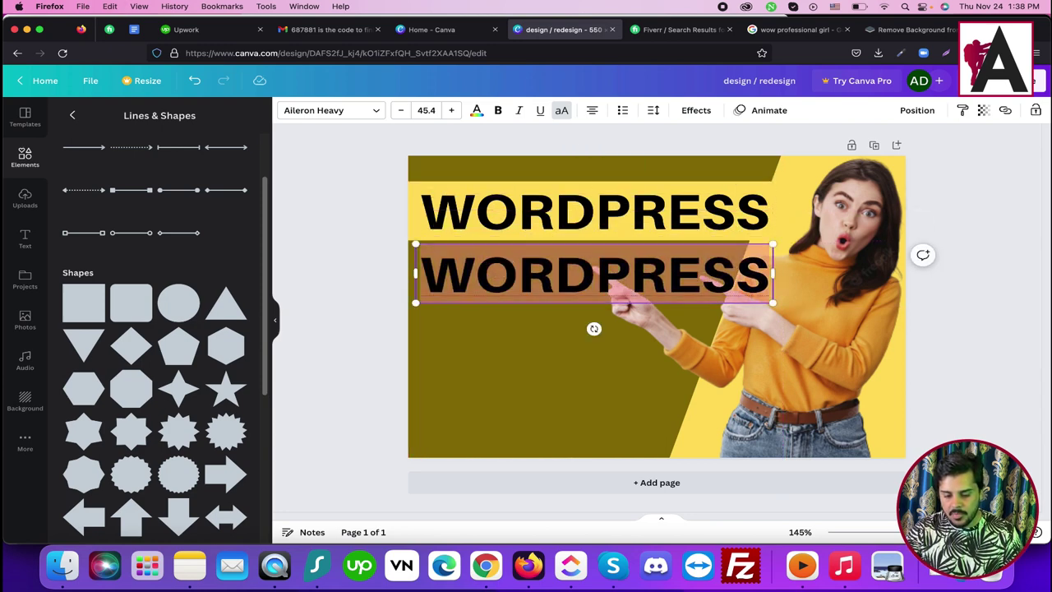
text(WEBSITE)
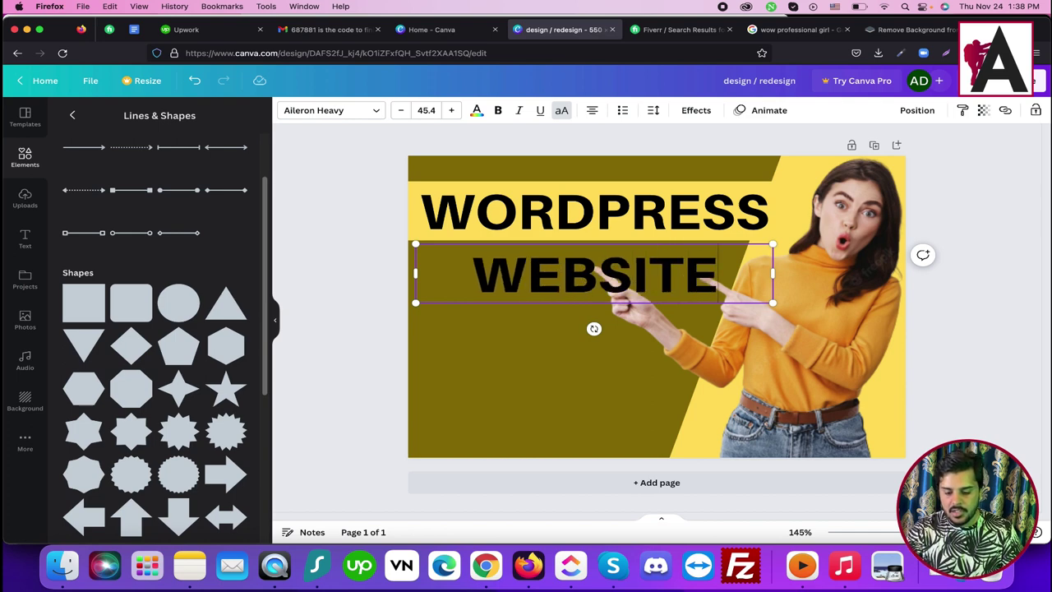
key(BackSpace)
key(BackSpace)
key(BackSpace)
key(BackSpace)
text(DESIGN)
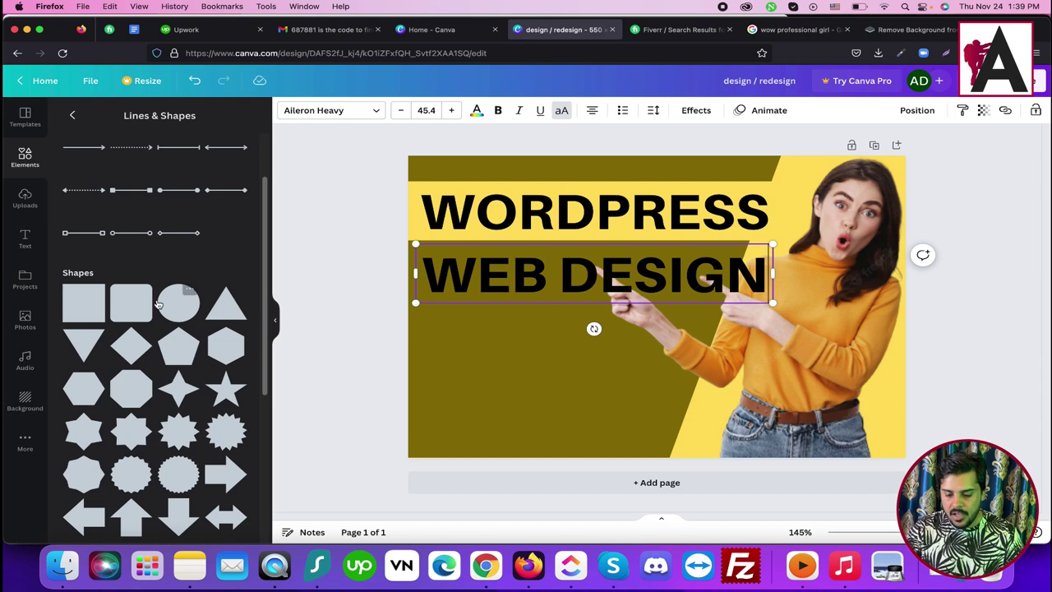
Add a rectangle behind the WEB DESIGN line and colour it black
click(84, 302)
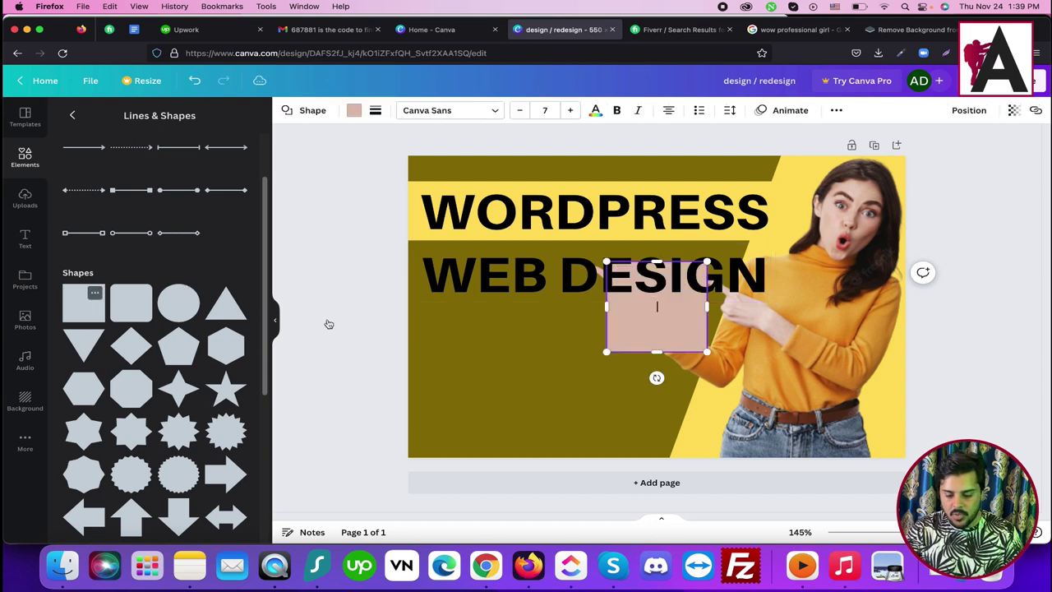
drag(669, 322, 845, 261)
right_click(827, 271)
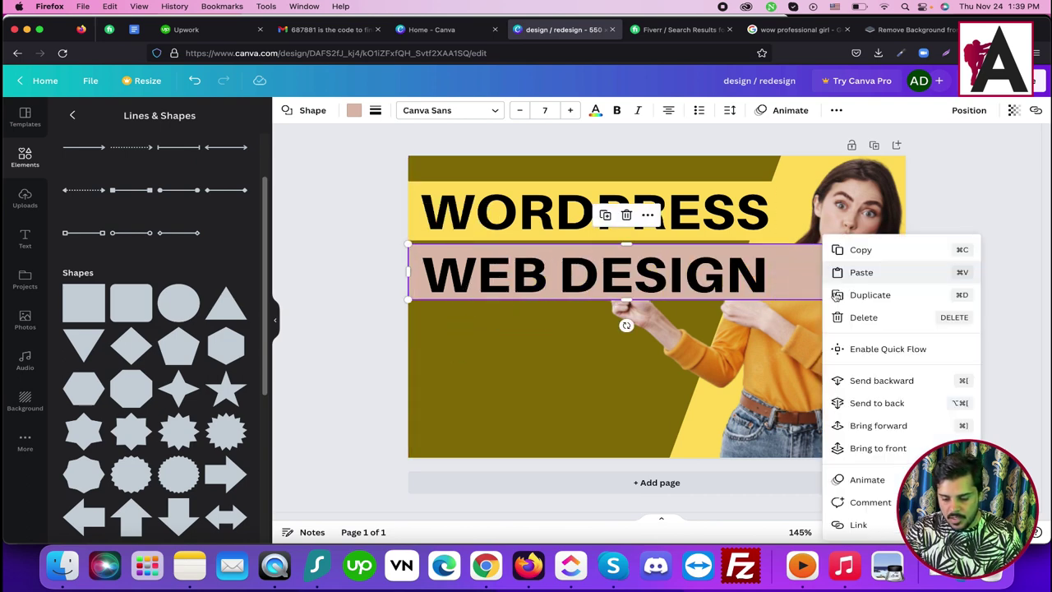
click(880, 381)
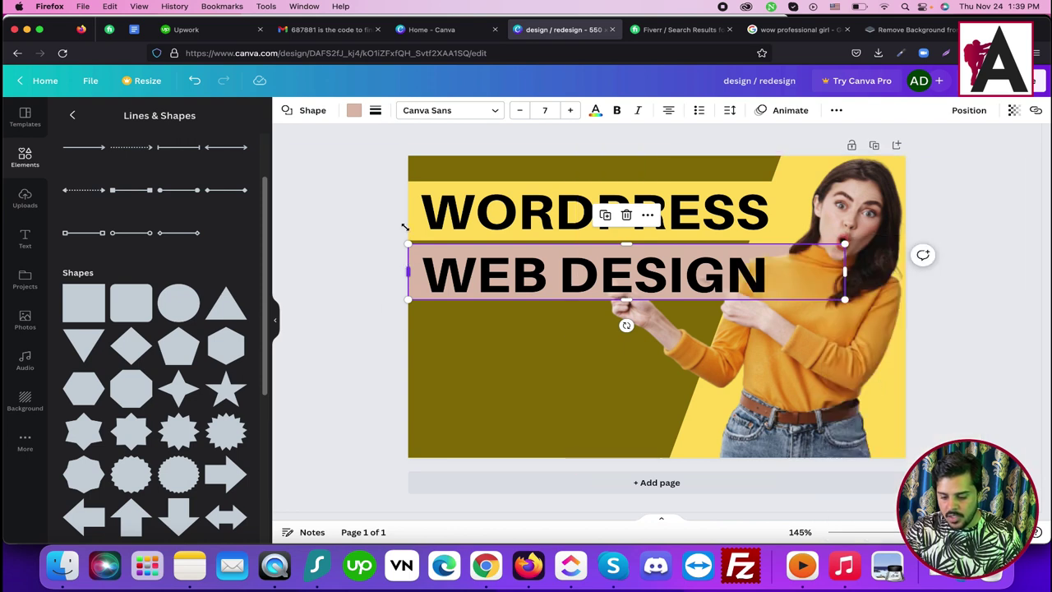
click(353, 112)
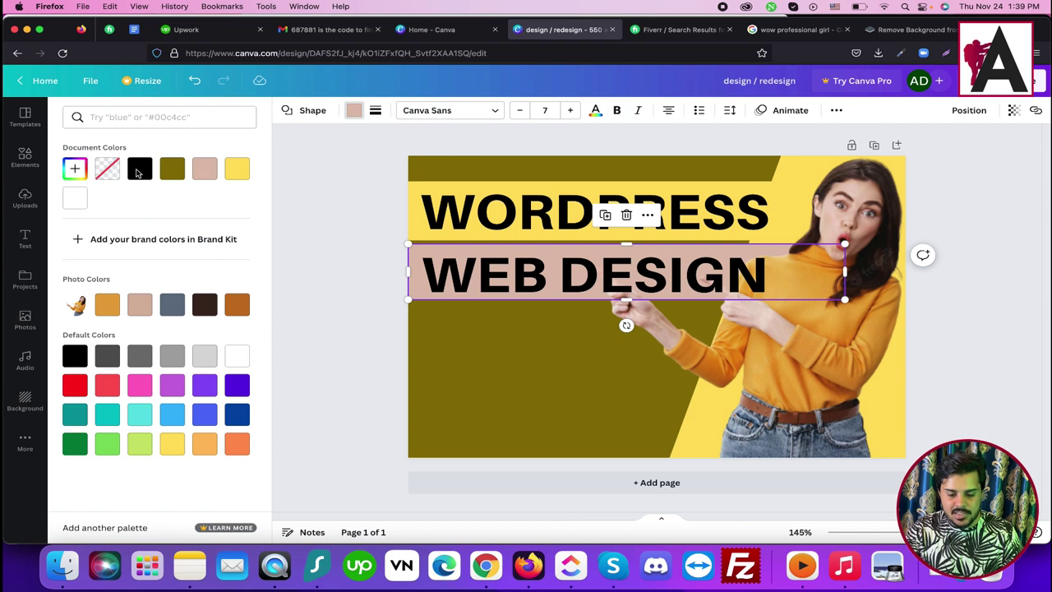
click(140, 171)
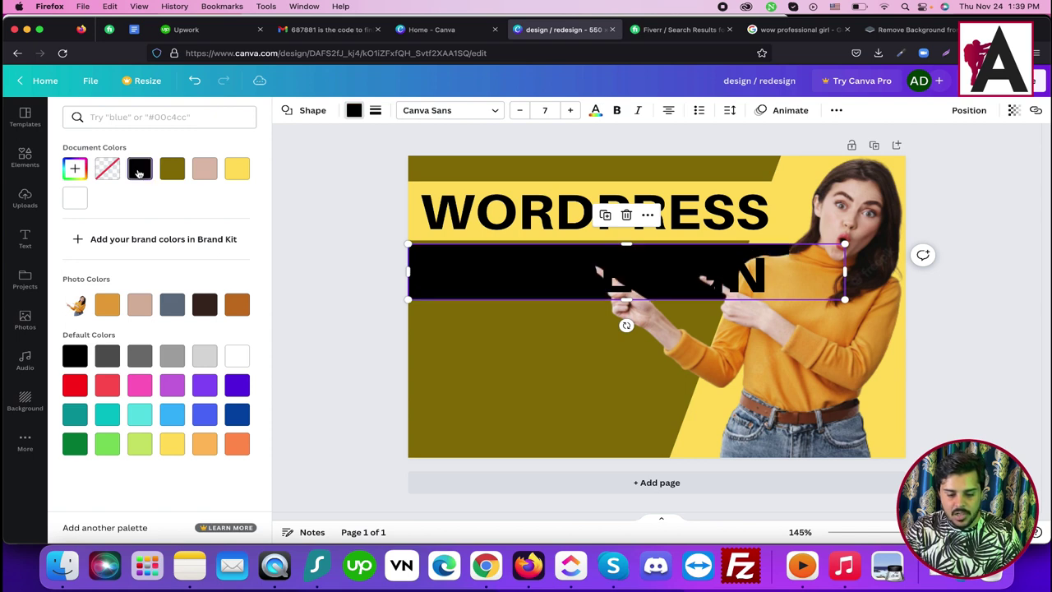
Make the WEB DESIGN text yellow
click(506, 280)
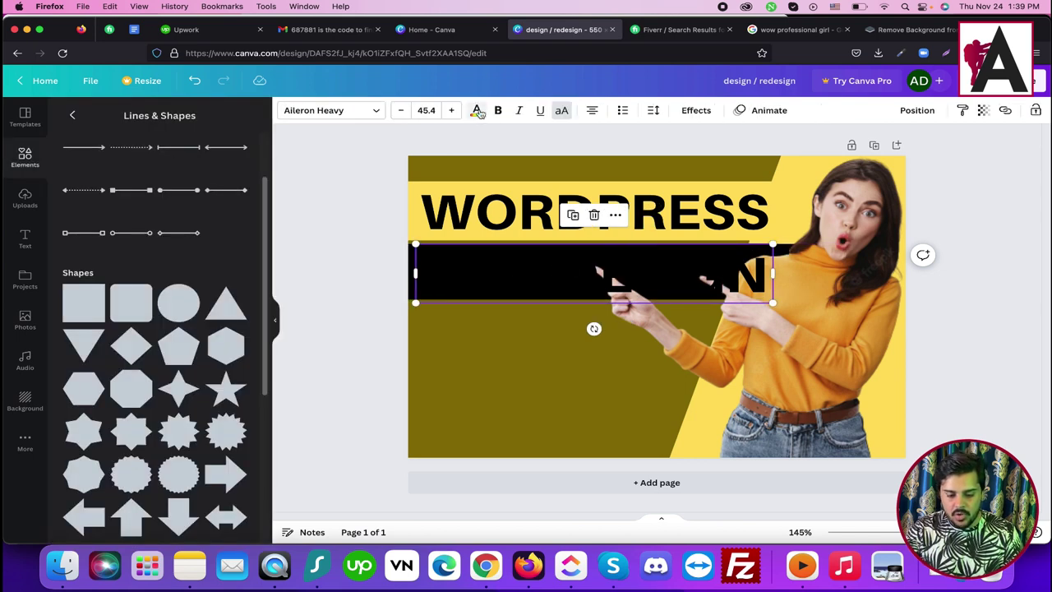
click(477, 111)
click(172, 168)
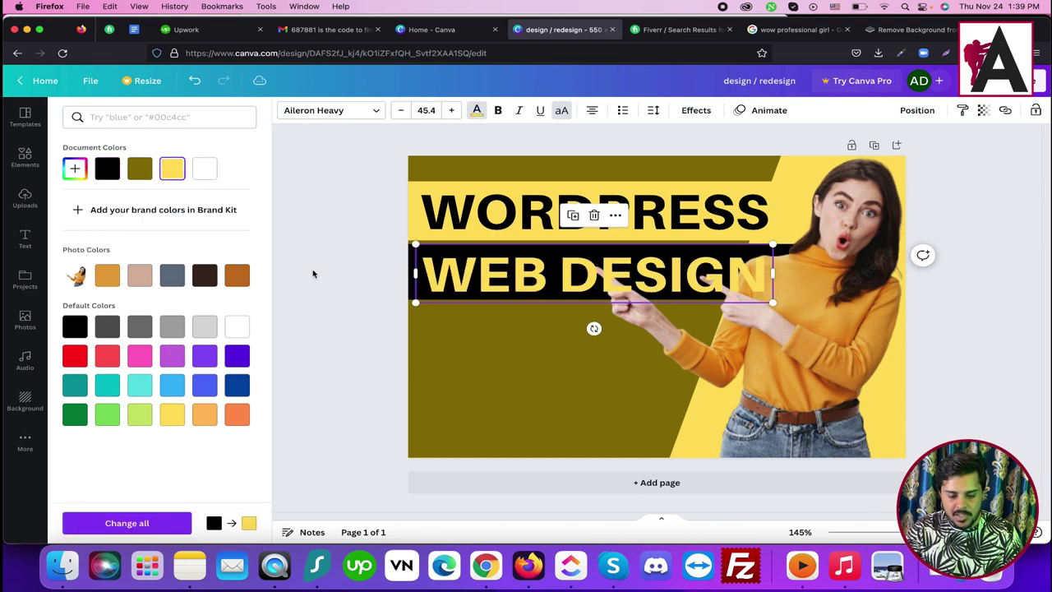
click(319, 271)
click(320, 271)
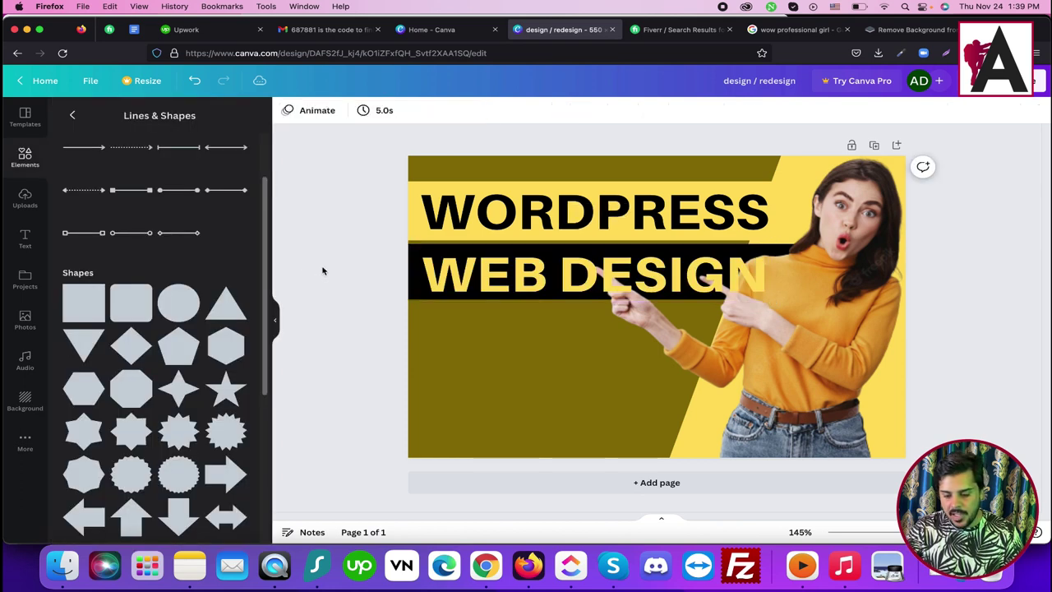
Move the pointing woman photo further right and down
click(625, 280)
click(812, 347)
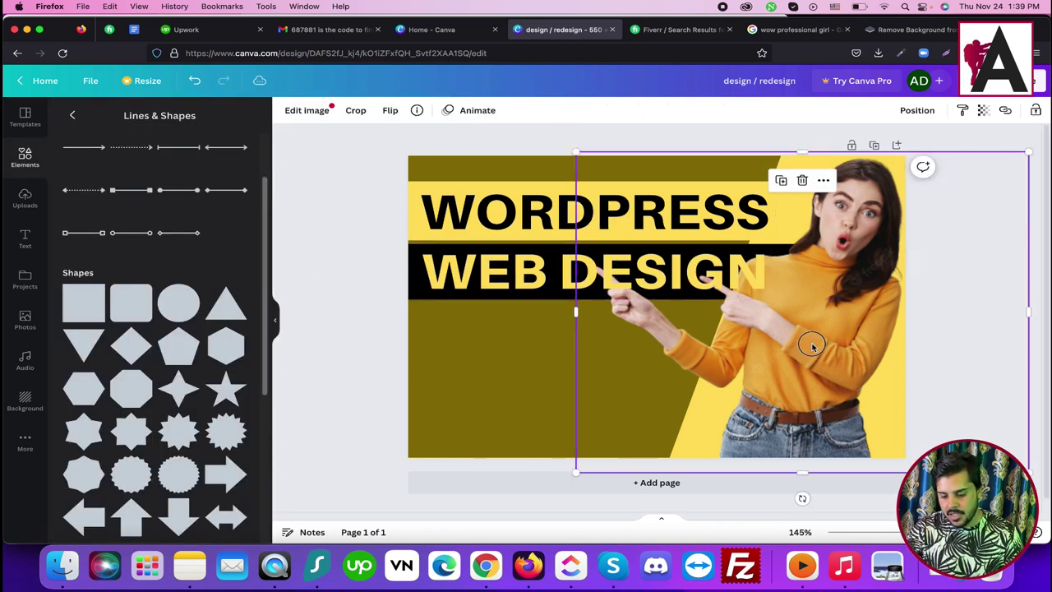
drag(812, 347, 821, 395)
click(947, 171)
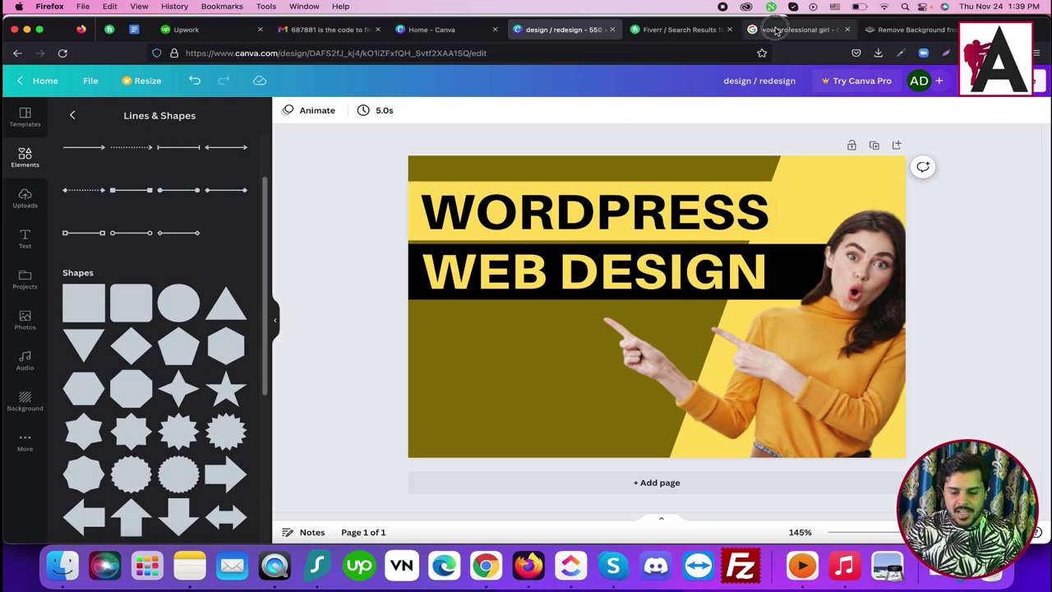
click(791, 29)
Search Google Images for 'wordpress png icon'
triple_click(349, 80)
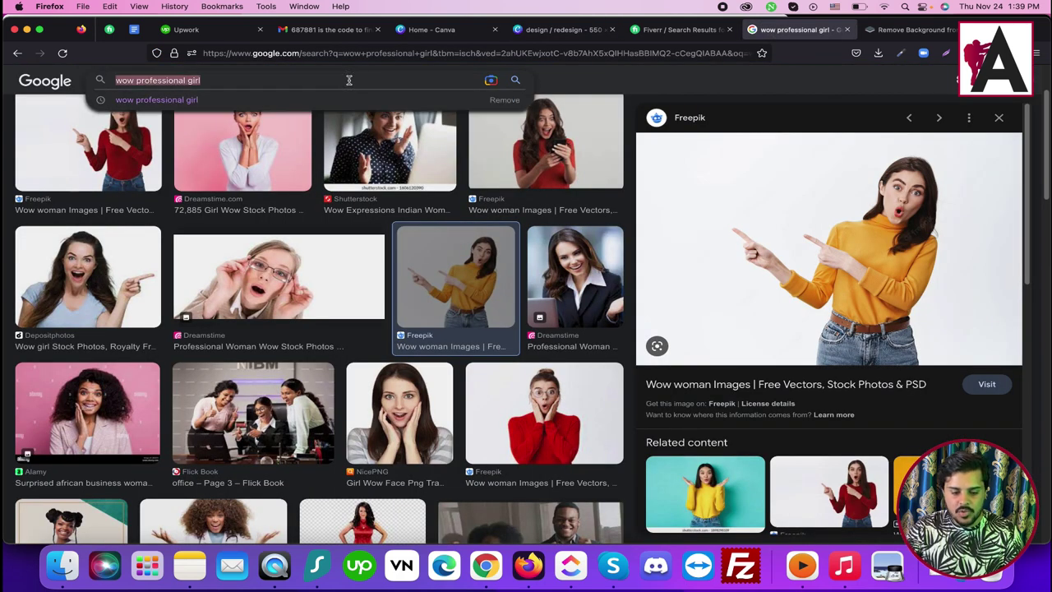
text(wordpress p)
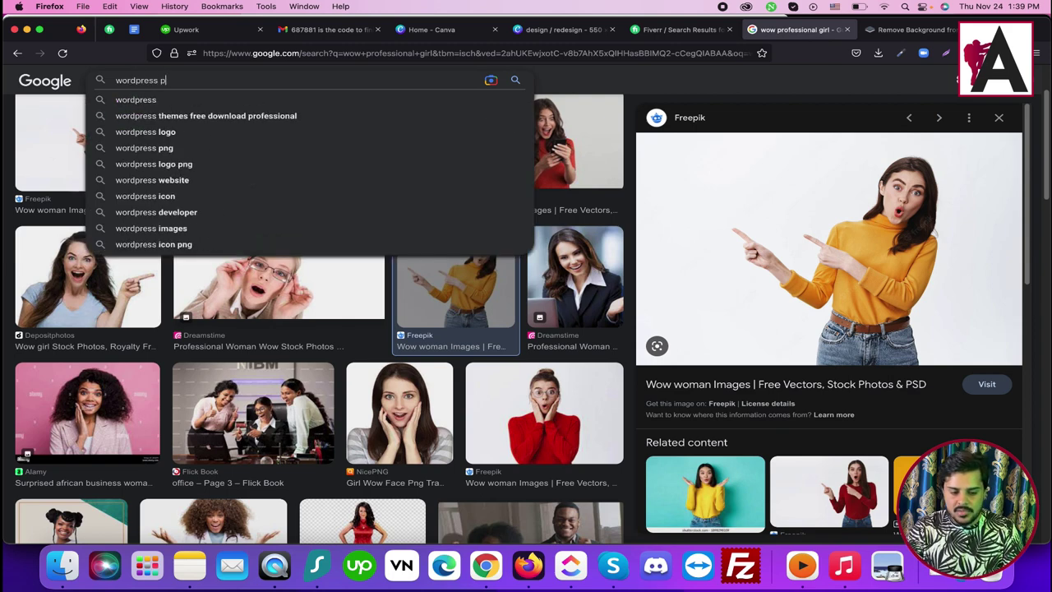
text(ng icon)
key(Return)
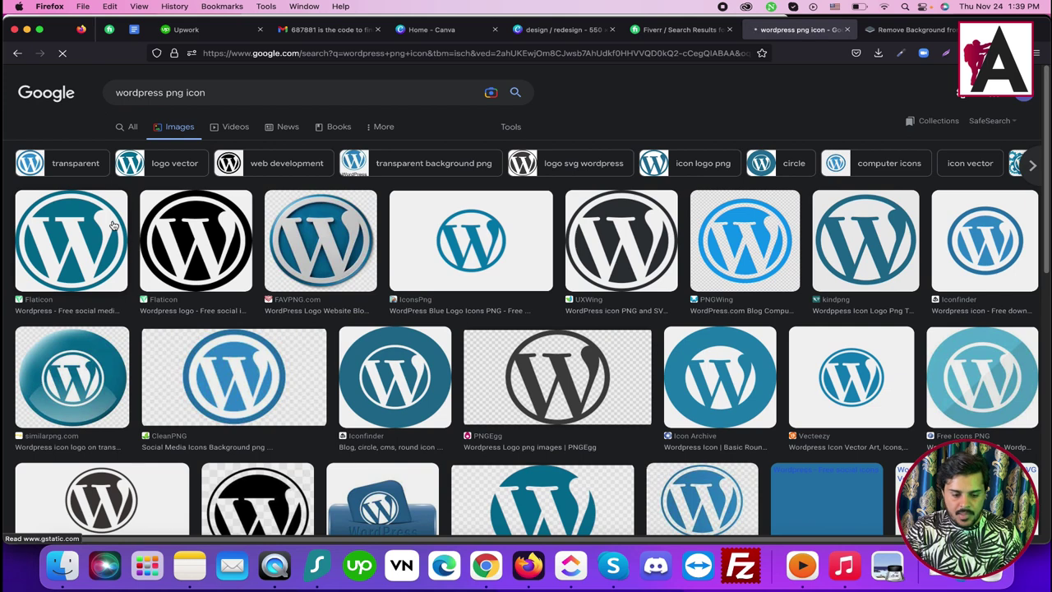
Save the Flaticon WordPress logo PNG into Downloads, resolving the file-exists warning
click(72, 254)
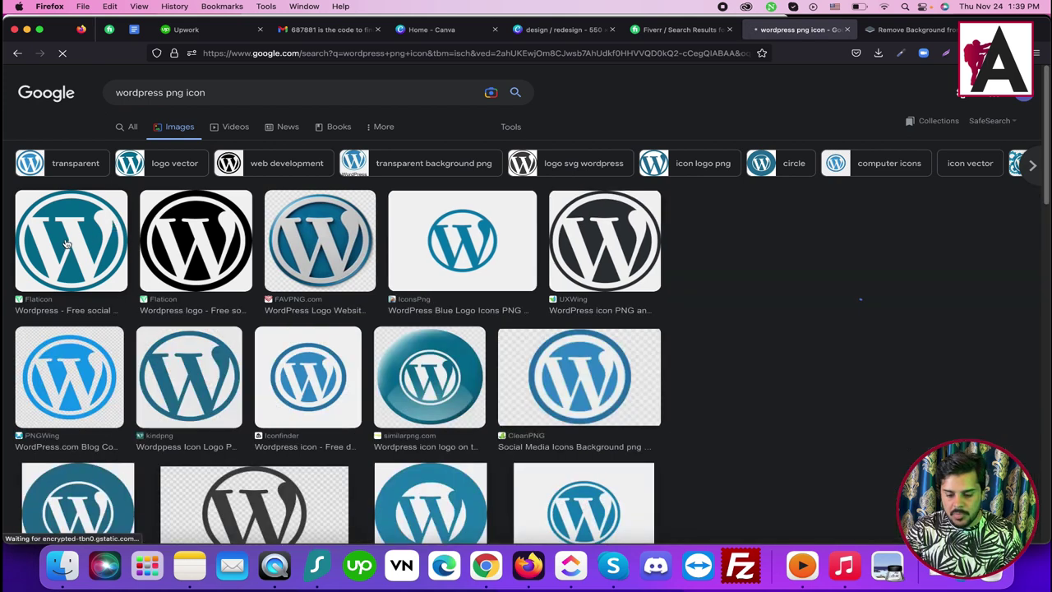
right_click(822, 179)
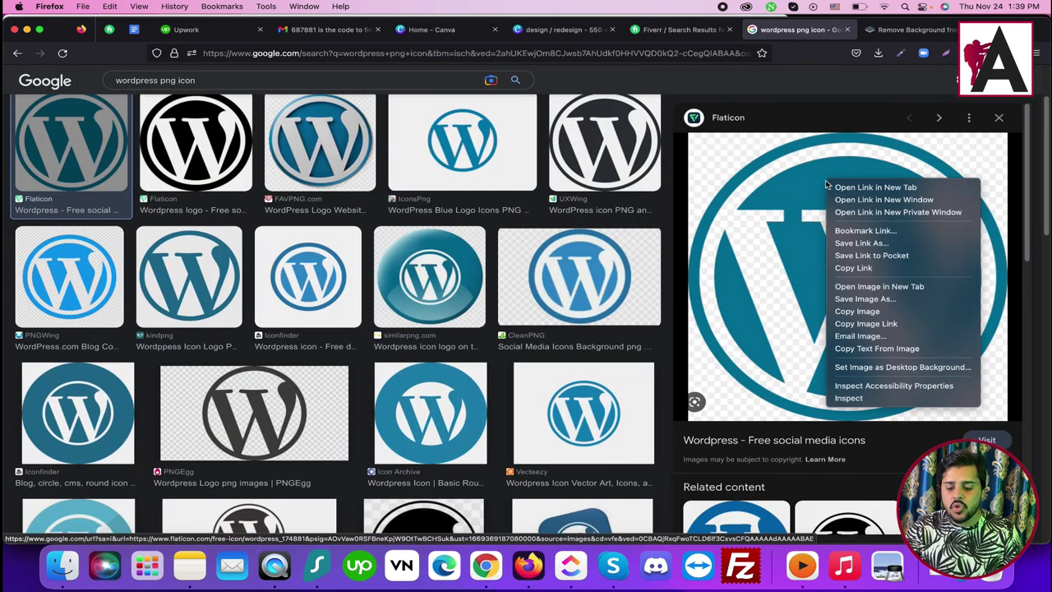
click(875, 306)
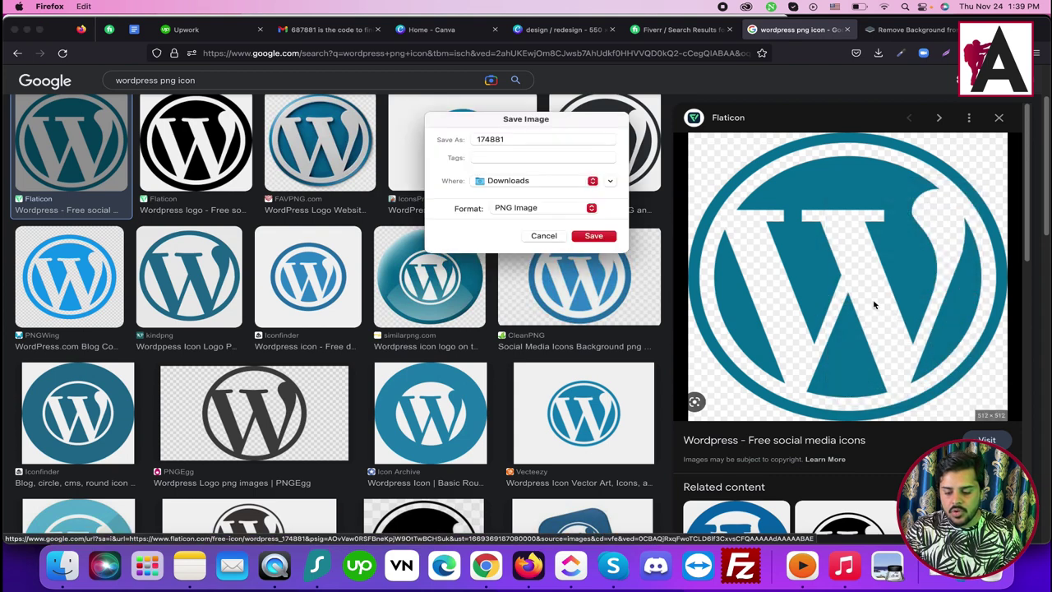
click(595, 236)
click(555, 260)
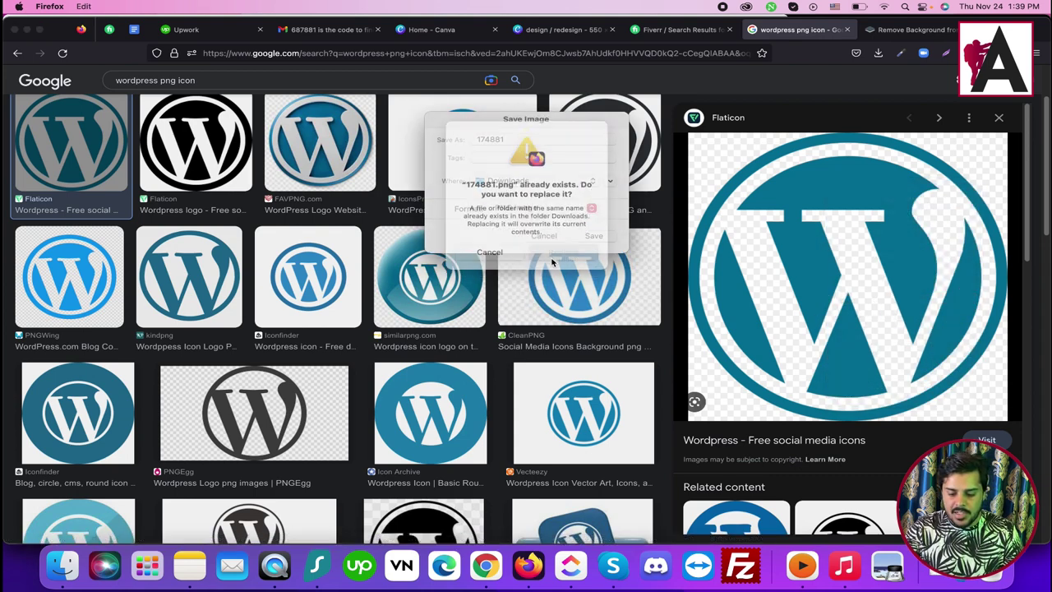
click(530, 33)
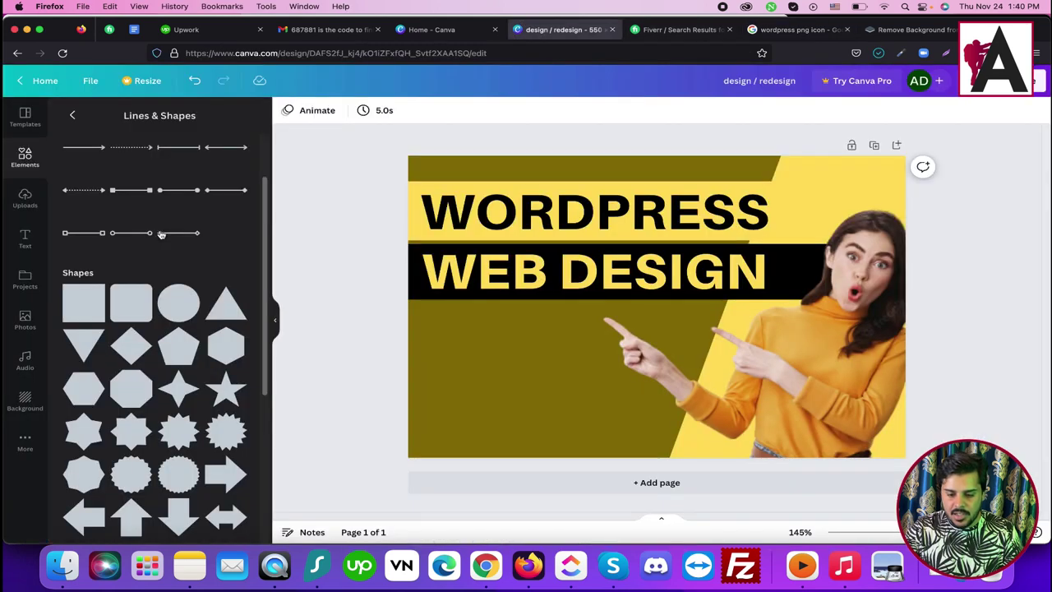
Browse the Desktop and Downloads folders in Canva's upload picker without choosing a file
click(25, 199)
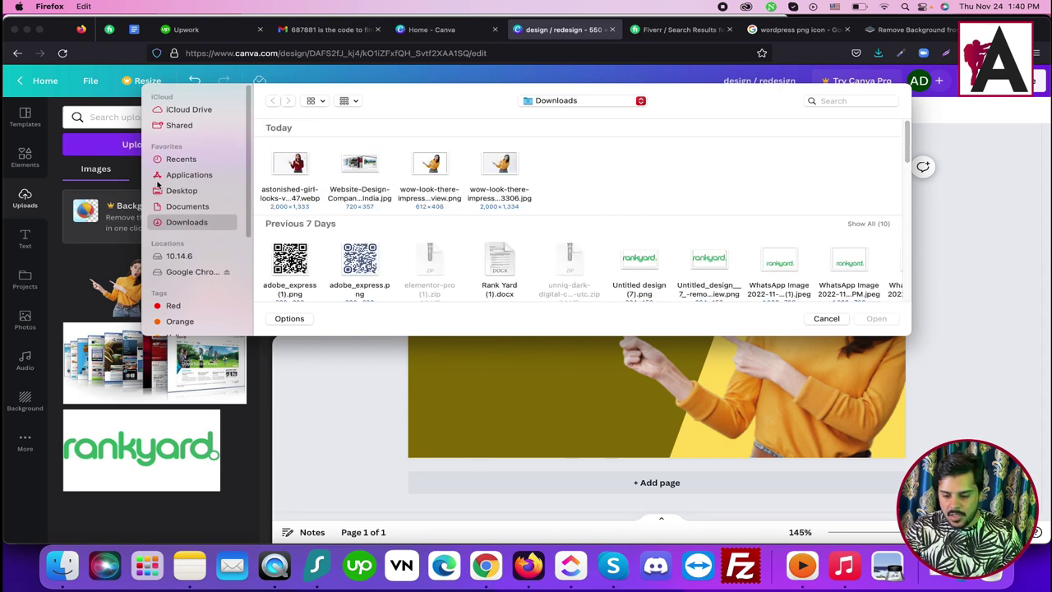
click(180, 192)
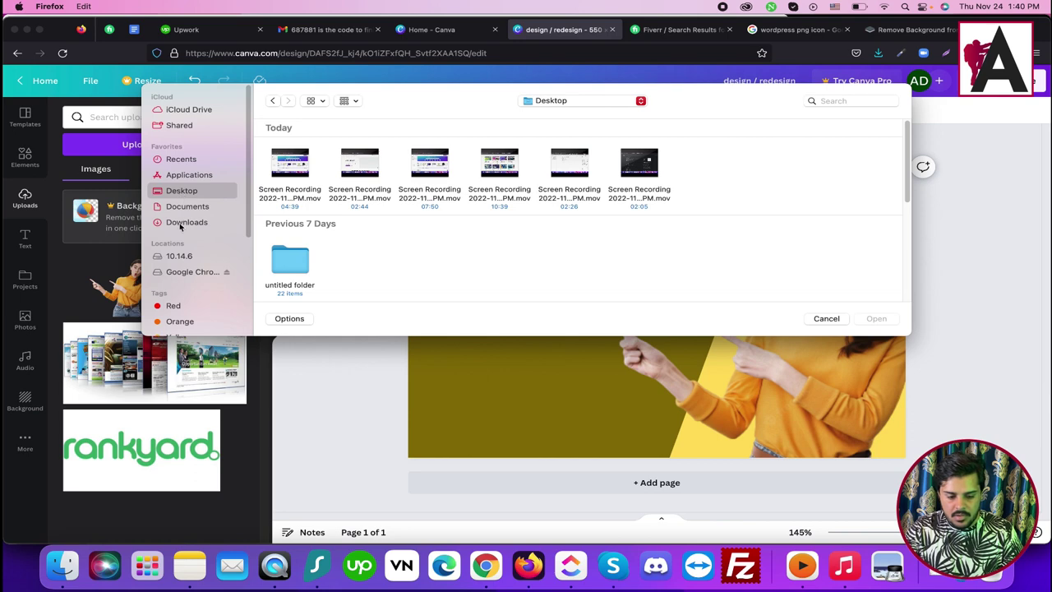
click(197, 223)
click(826, 319)
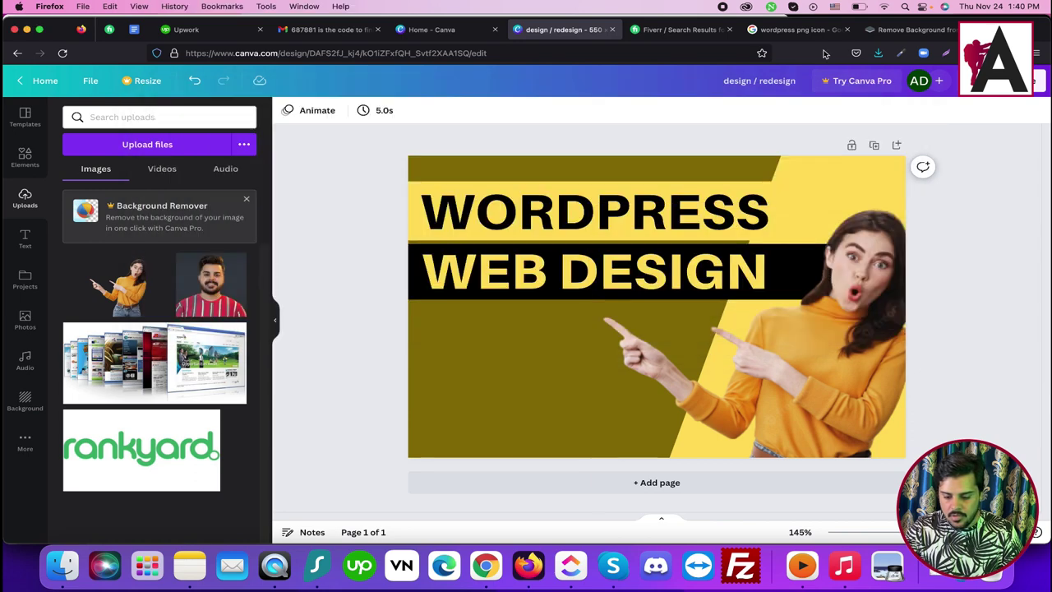
Re-save the WordPress icon, then upload acer-logo-1.png from Downloads to Canva
click(796, 30)
right_click(818, 188)
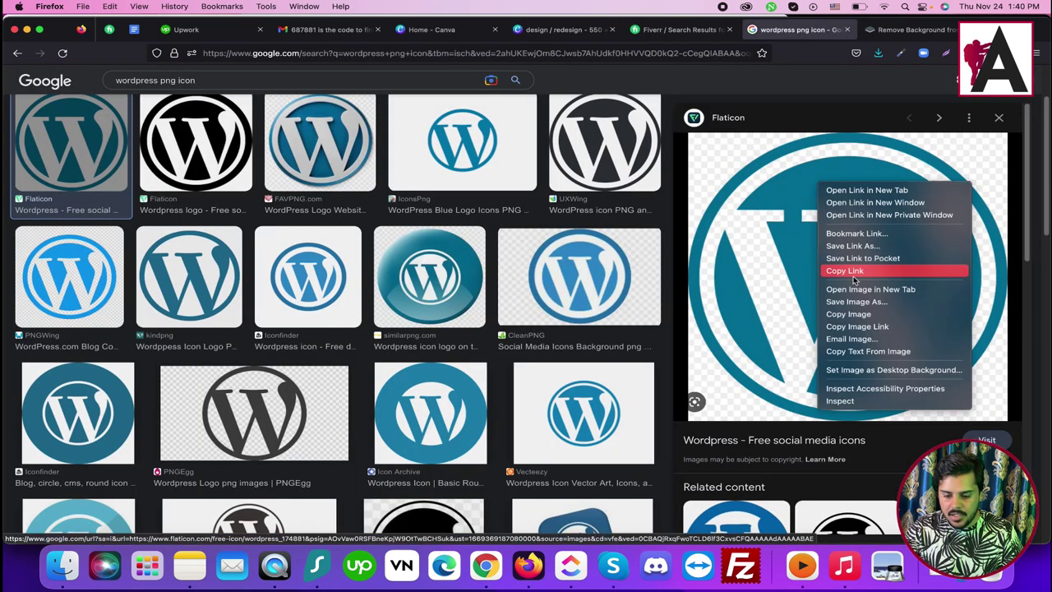
click(856, 302)
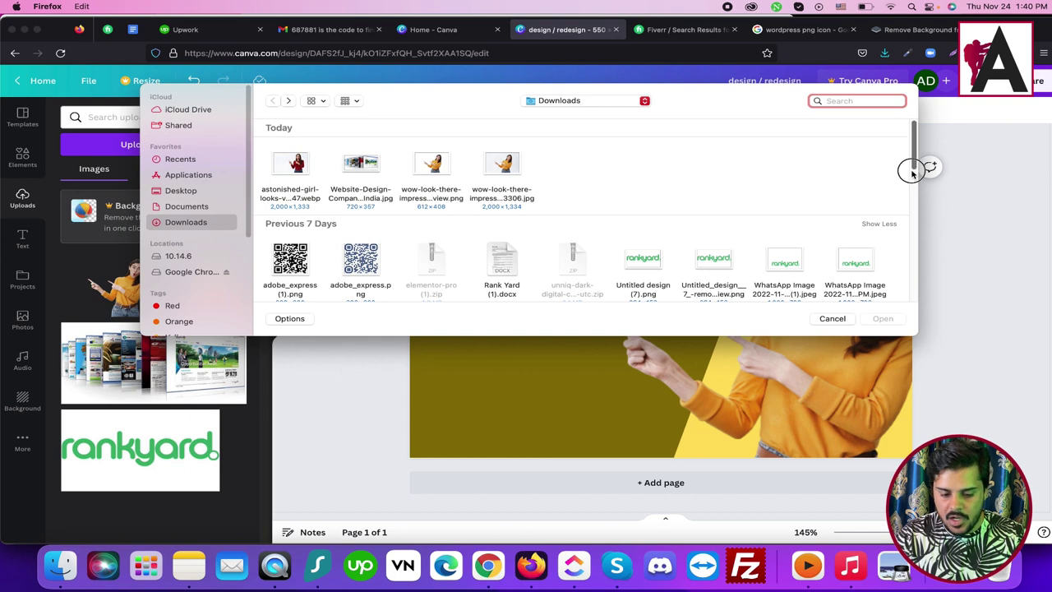
drag(912, 168, 912, 202)
click(855, 161)
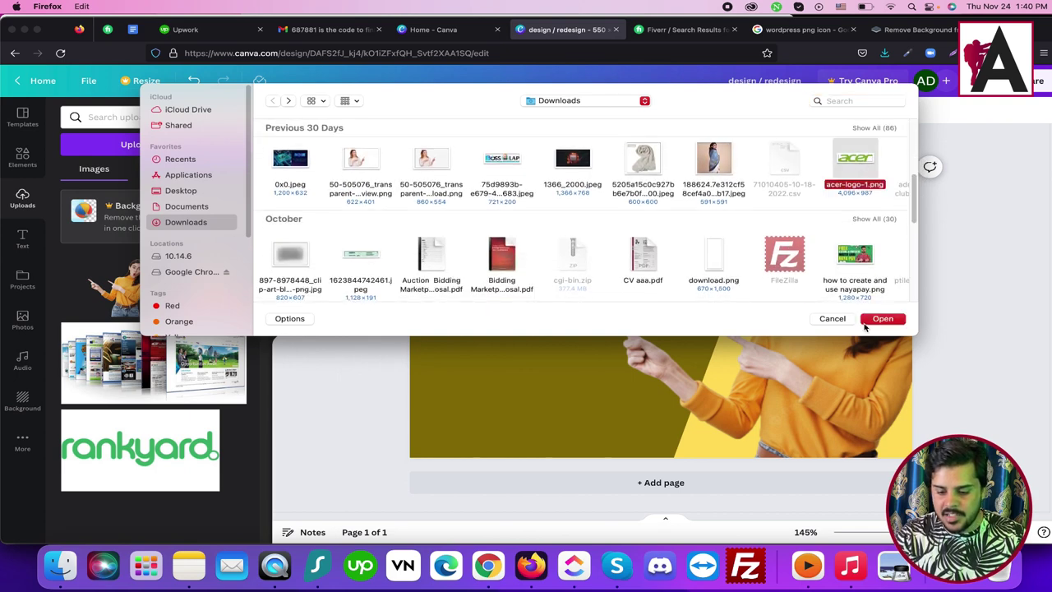
click(880, 319)
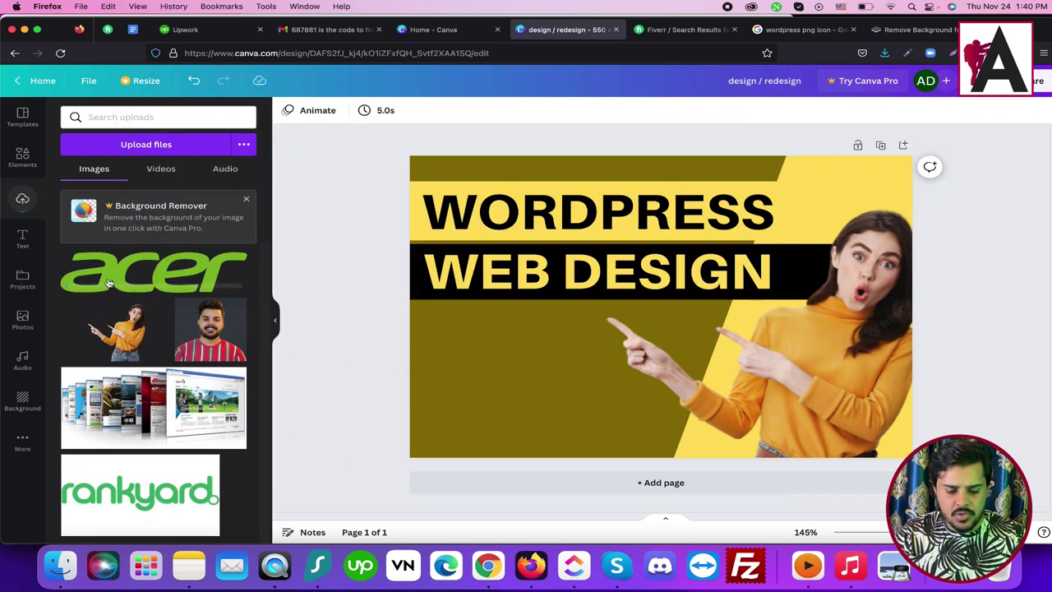
Add the green acer logo, shrink it, and place it below WEB DESIGN
click(106, 284)
drag(643, 313, 547, 351)
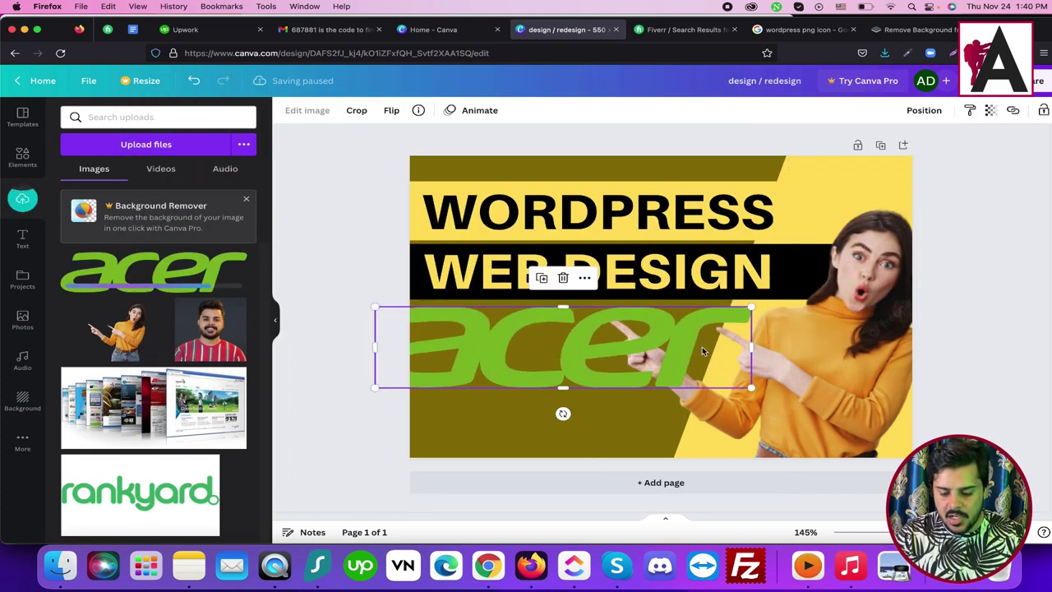
drag(749, 385, 513, 327)
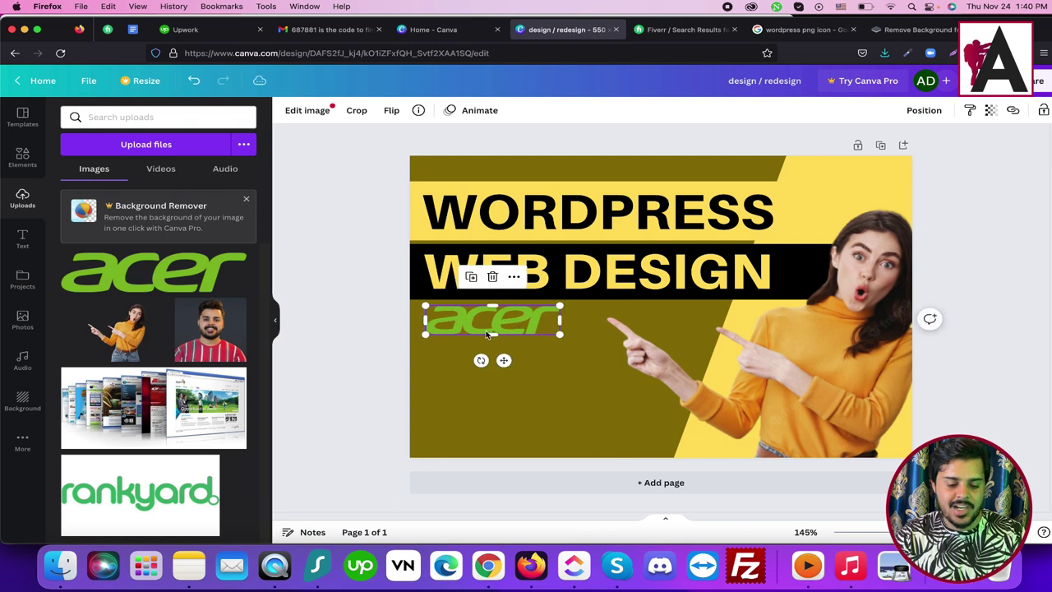
Add a square beneath the logo, flatten it into a short bar, and colour it black
click(20, 158)
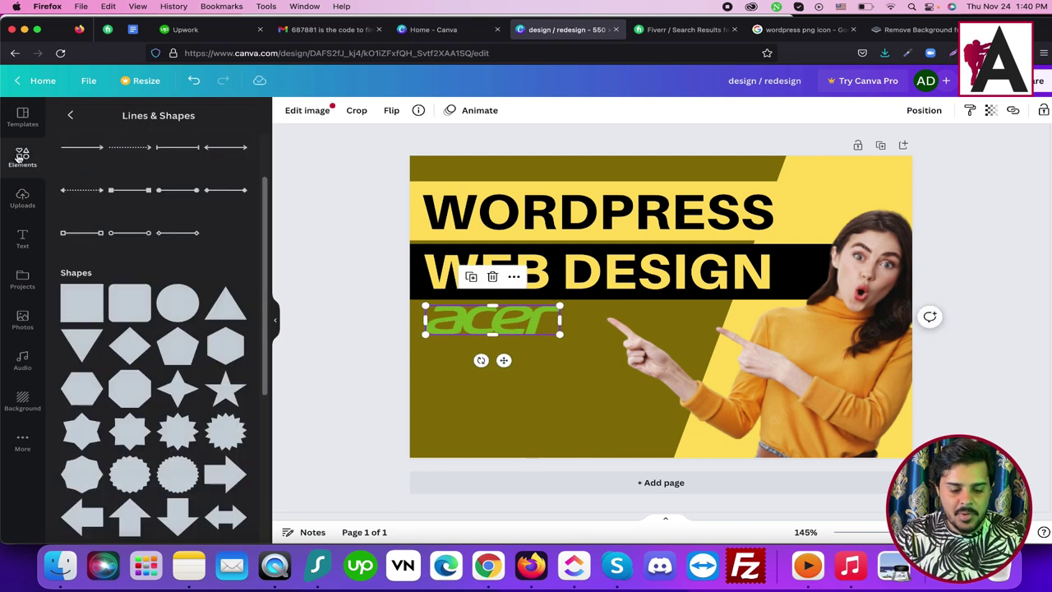
click(76, 310)
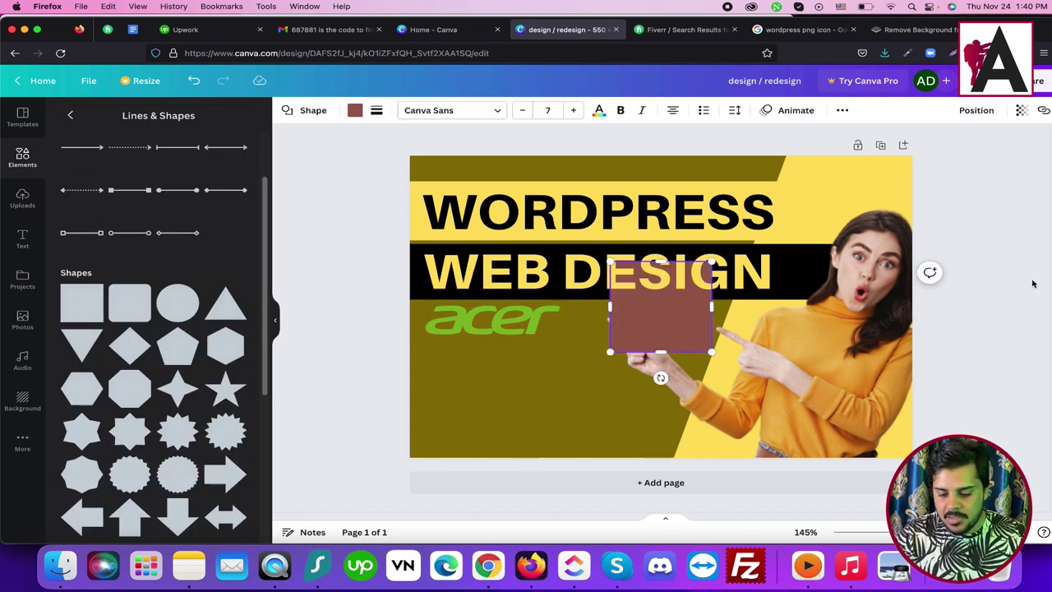
drag(666, 321, 501, 416)
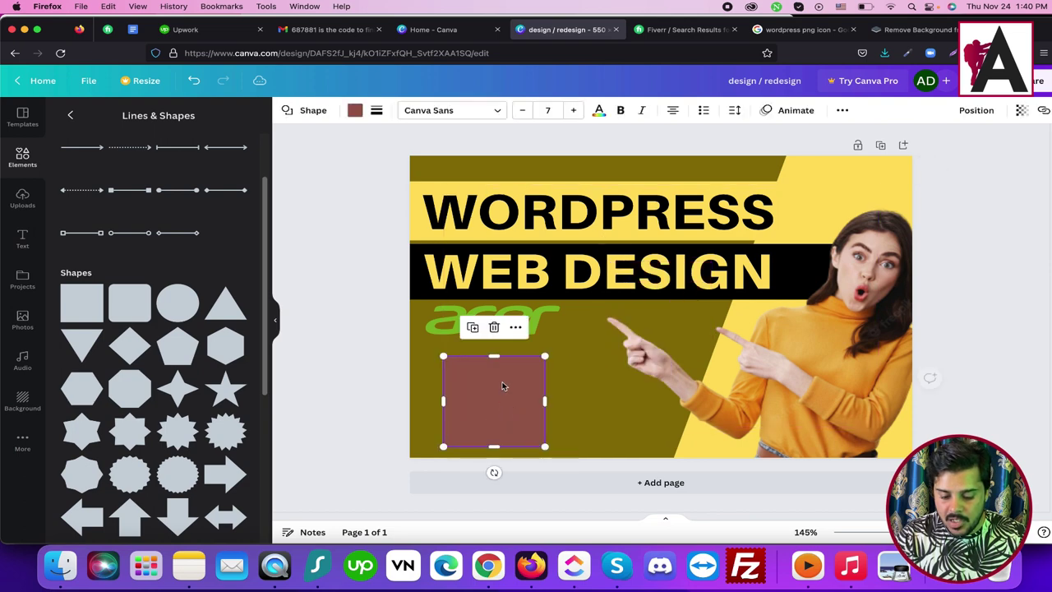
drag(494, 356, 598, 406)
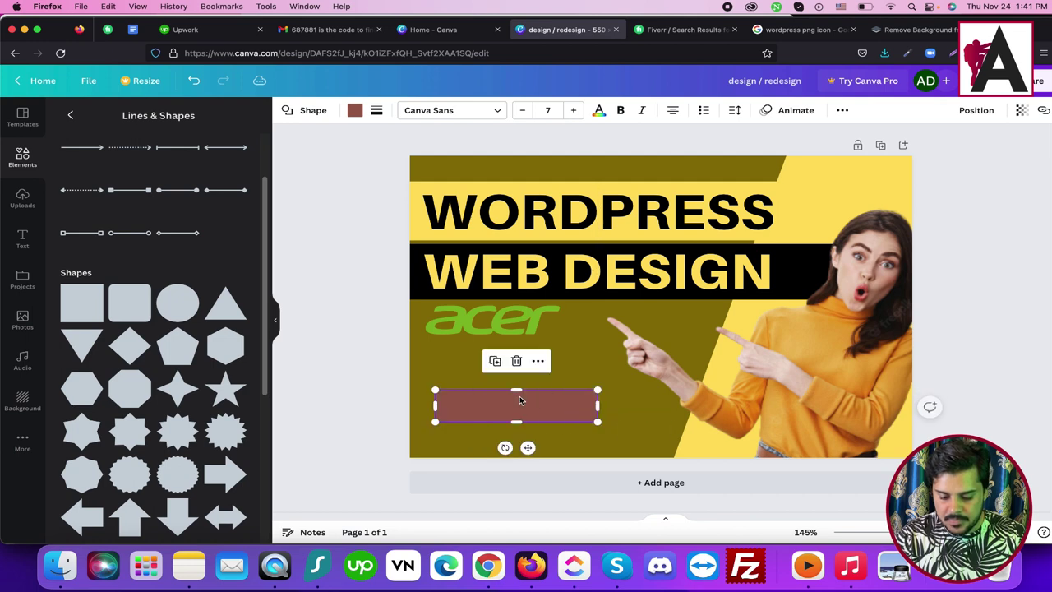
click(355, 111)
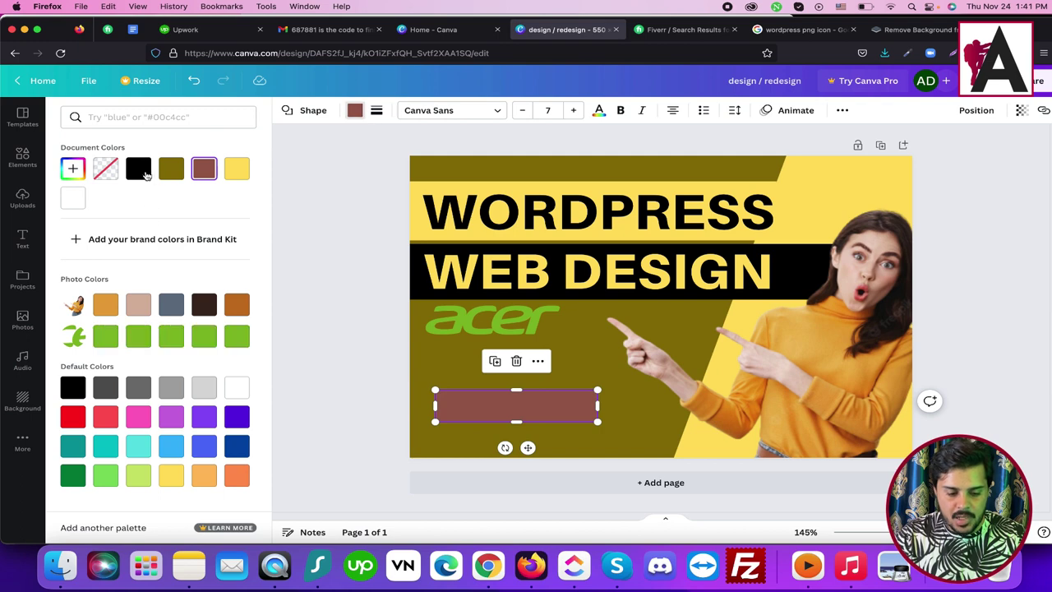
click(140, 170)
key(Escape)
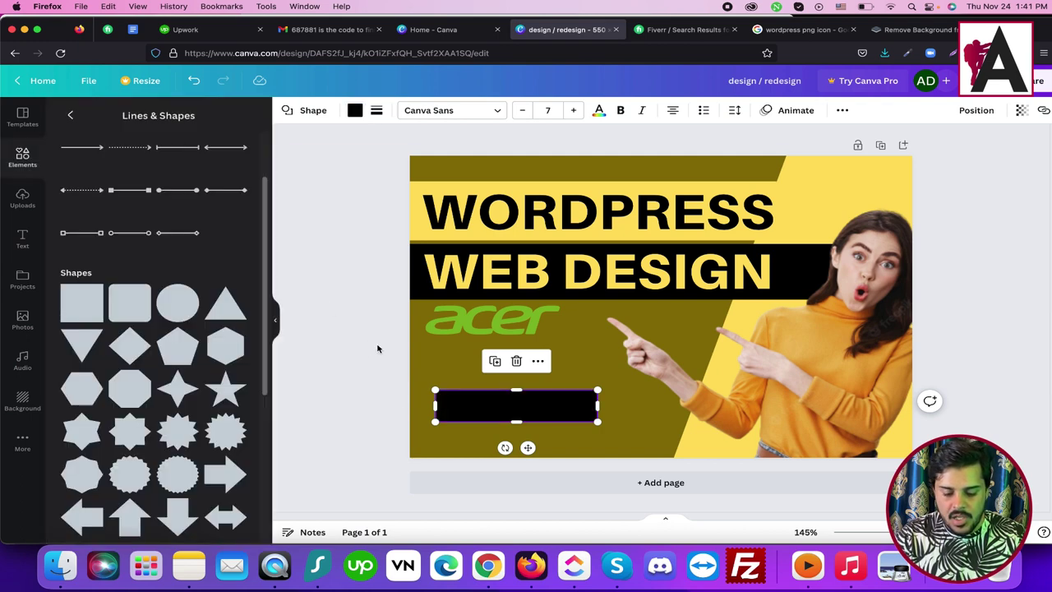
Duplicate the WEB DESIGN text onto the black bar and change it to ORDER NOW
click(506, 269)
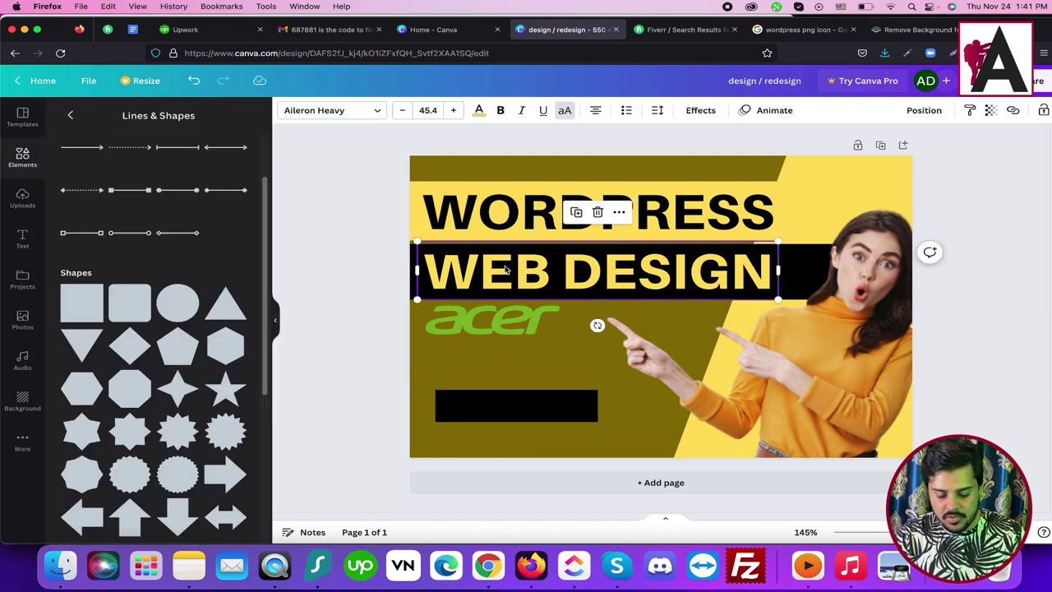
drag(506, 269, 534, 412)
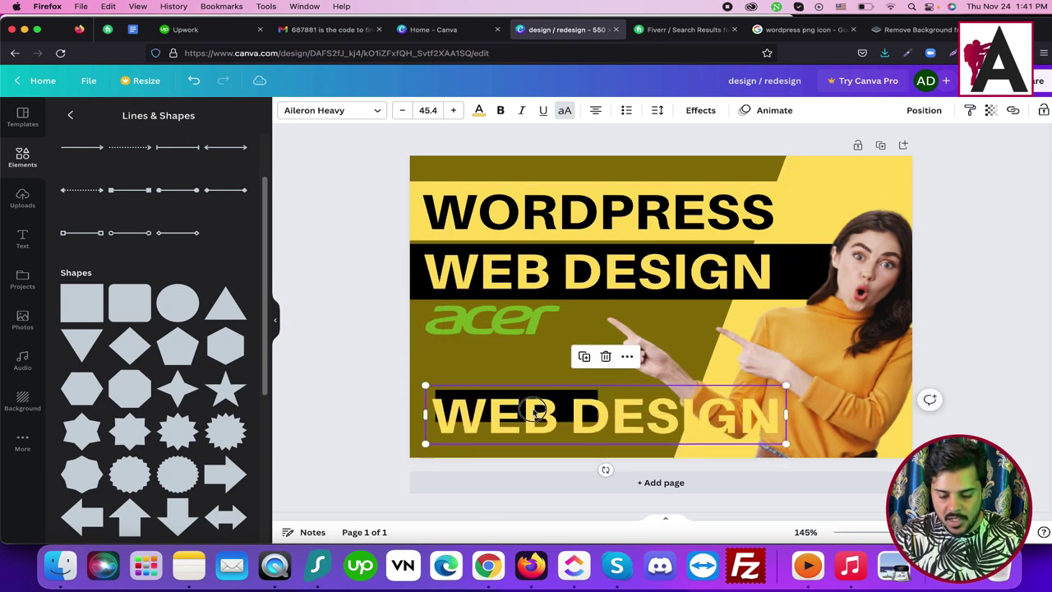
triple_click(534, 411)
triple_click(533, 407)
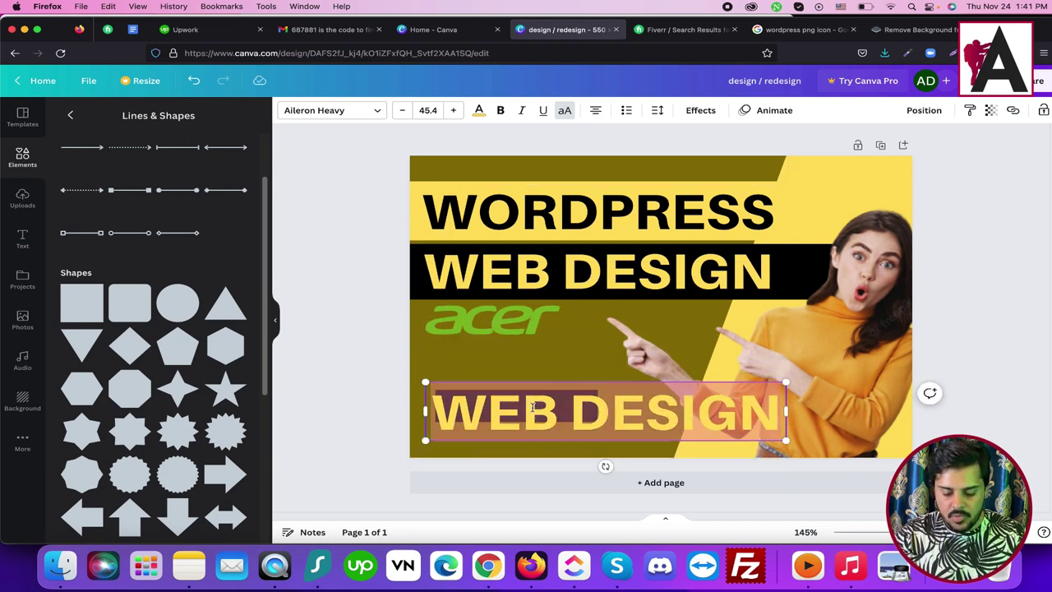
text(ORDER NOW)
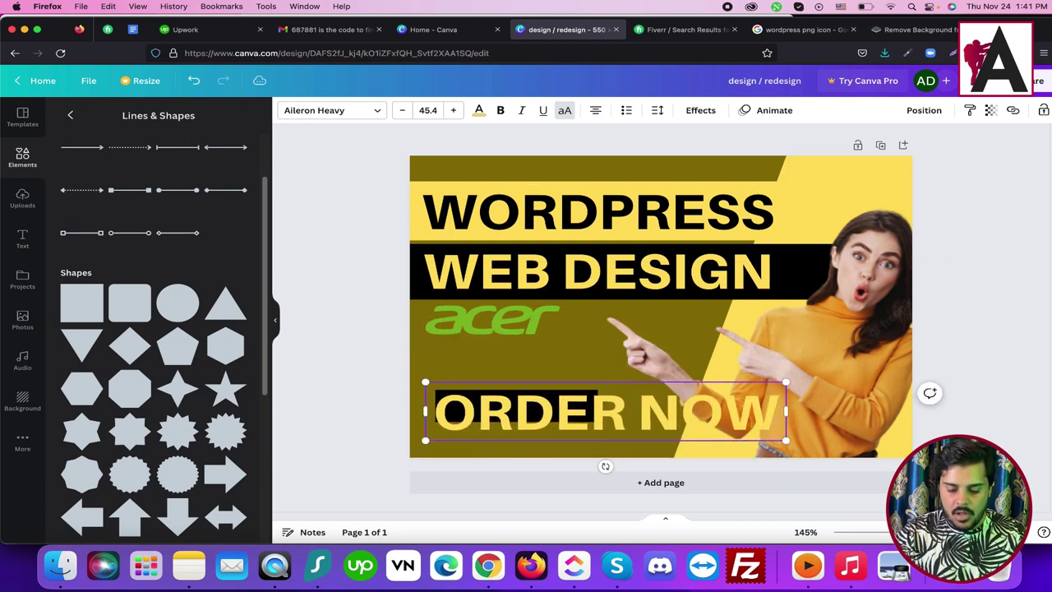
Resize the ORDER NOW text to 20.4 and centre it on the black bar
click(402, 110)
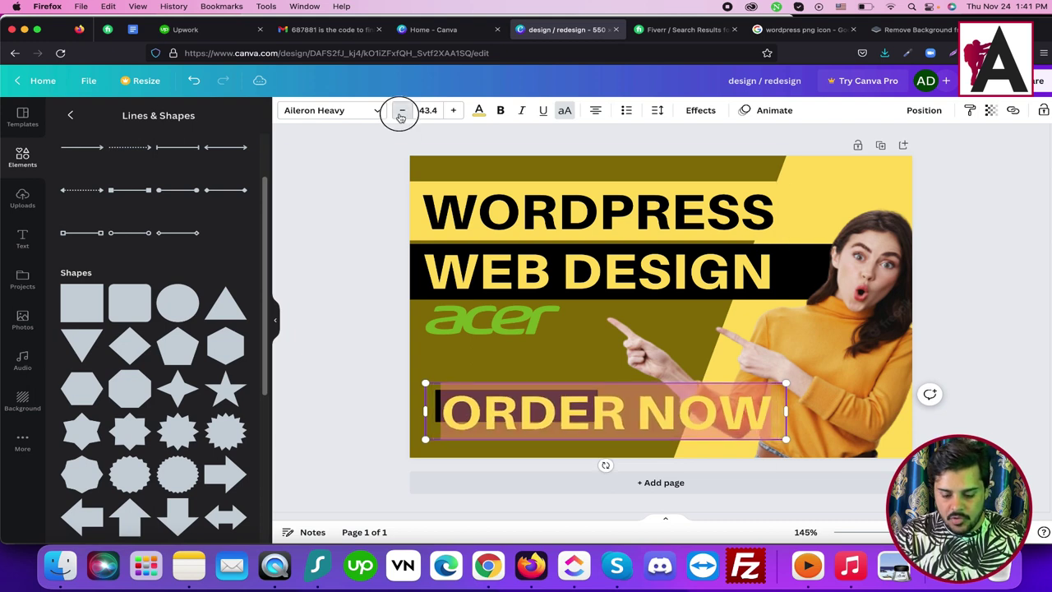
click(402, 110)
click(402, 111)
click(402, 110)
click(402, 110)
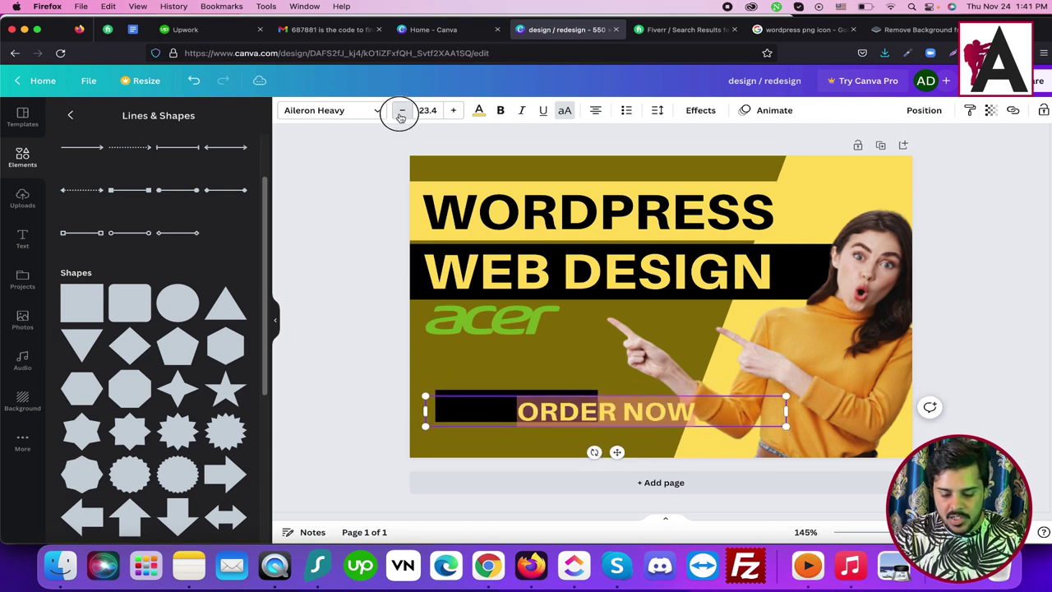
click(402, 111)
key(super+shift+comma)
key(super+shift+comma)
key(super+shift+comma)
key(super+shift+comma)
key(super+shift+comma)
key(super+shift+comma)
key(super+shift+comma)
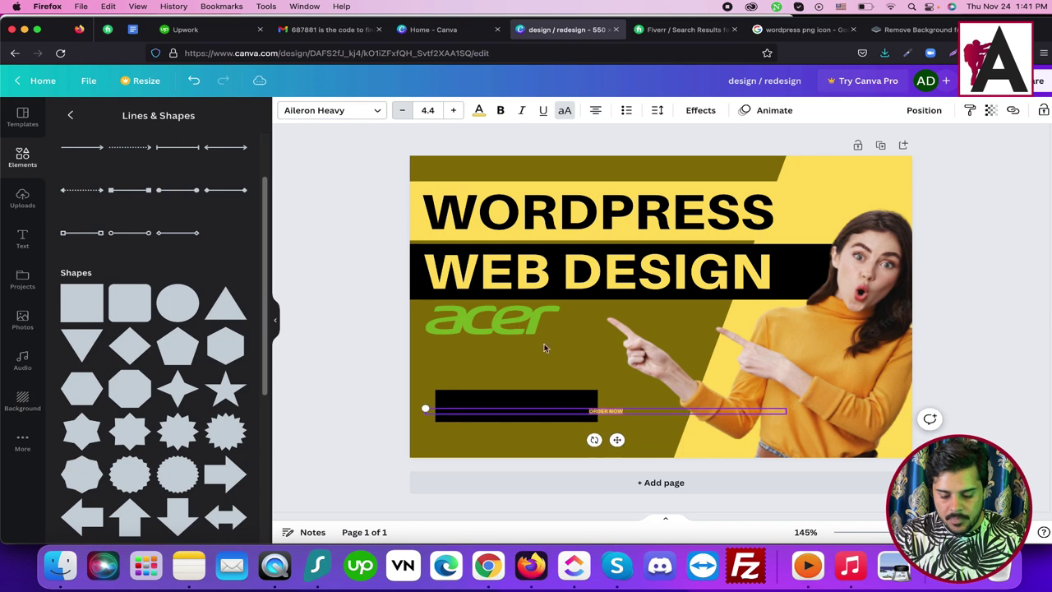
drag(594, 404, 592, 403)
click(621, 414)
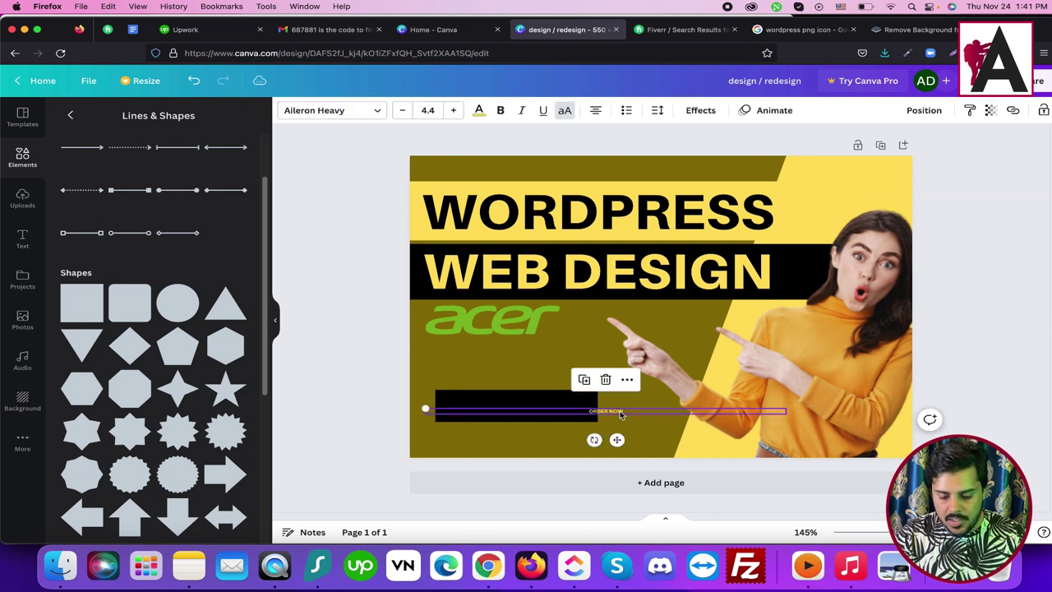
click(454, 110)
click(453, 110)
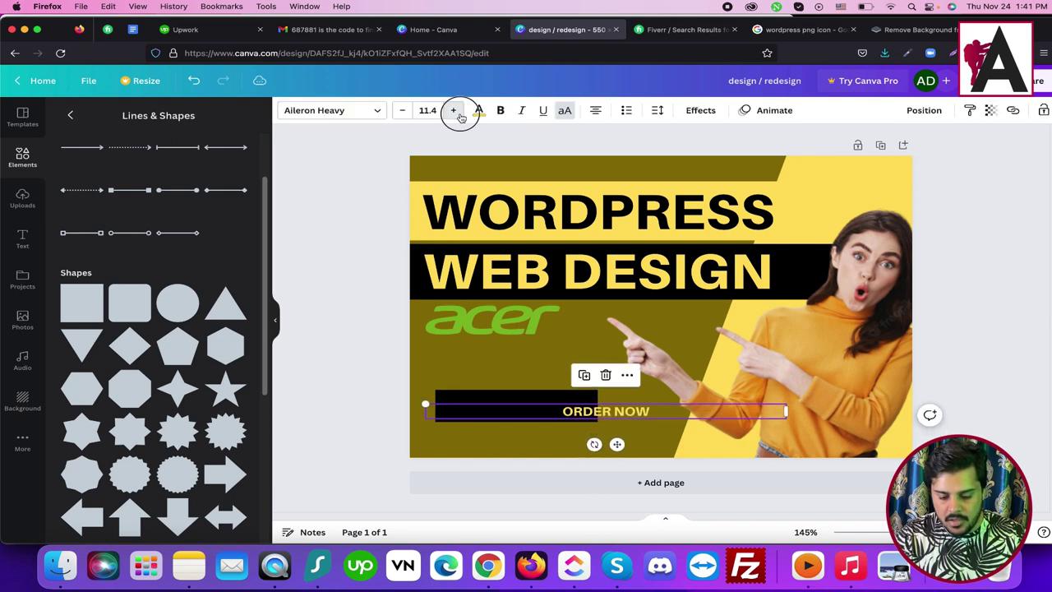
click(454, 110)
click(454, 110)
click(459, 114)
click(459, 114)
click(459, 114)
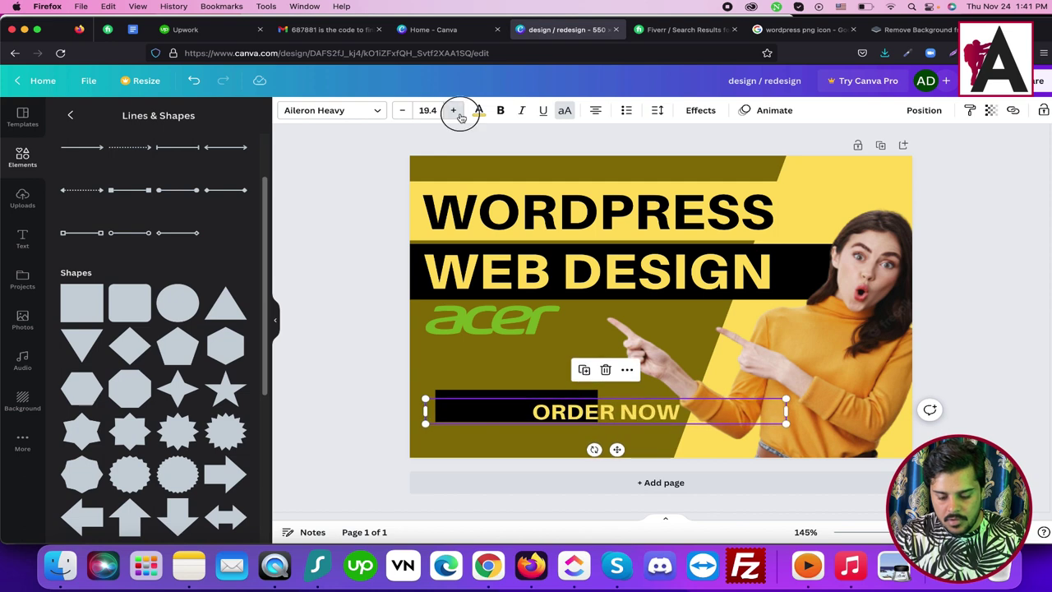
click(459, 114)
click(364, 263)
drag(606, 412, 516, 406)
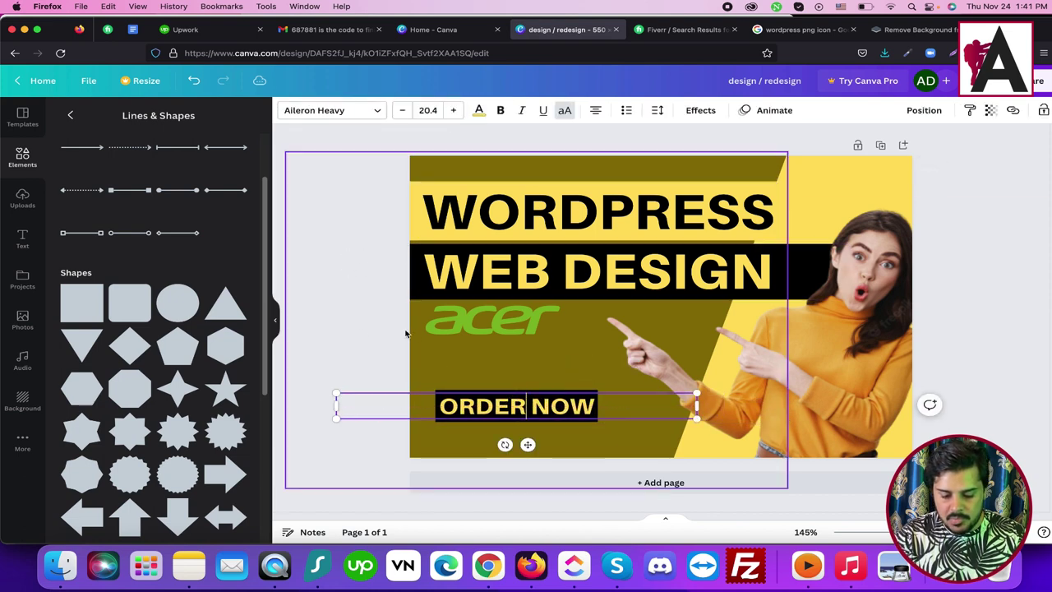
click(406, 333)
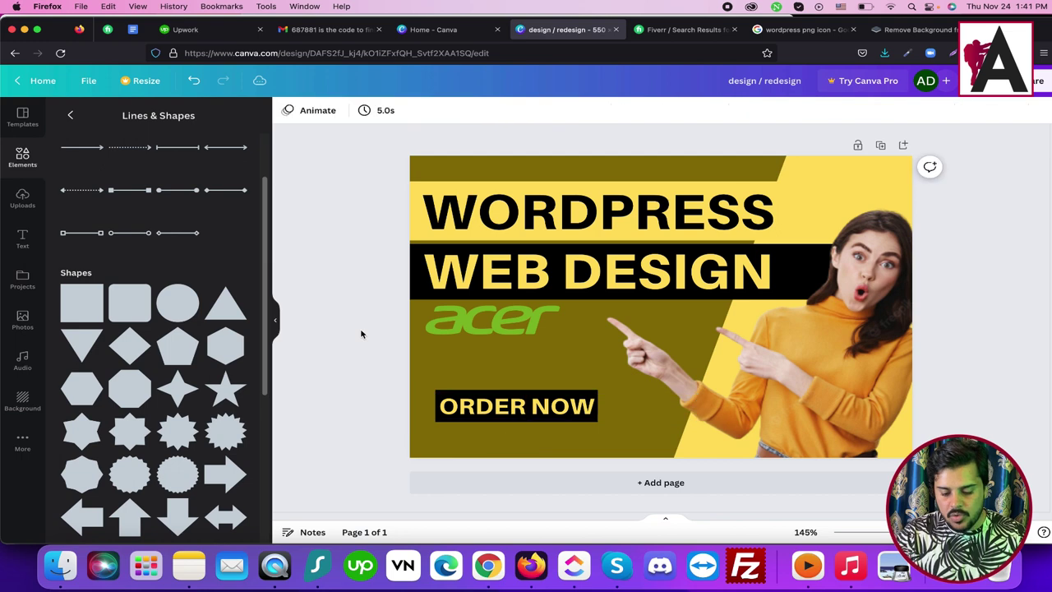
Add a square and shape it into a bar covering the ORDER NOW button
click(89, 306)
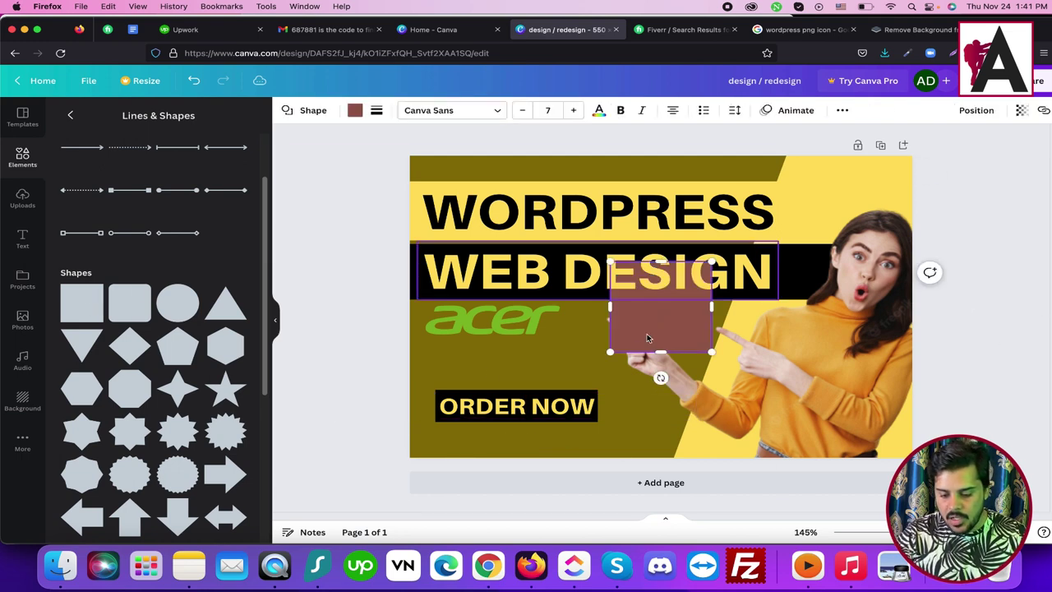
key(Escape)
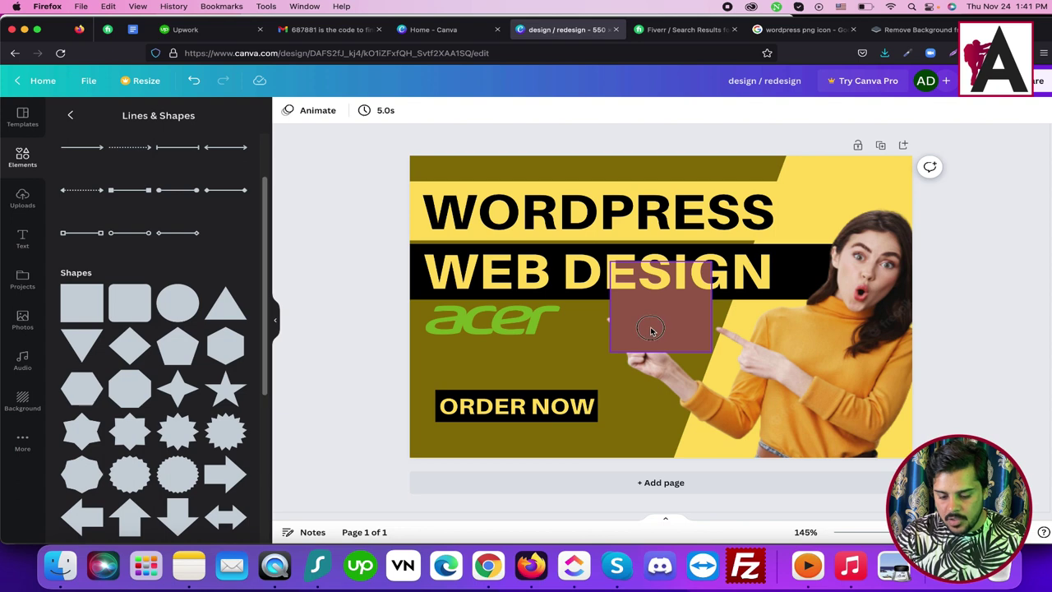
drag(650, 330, 489, 379)
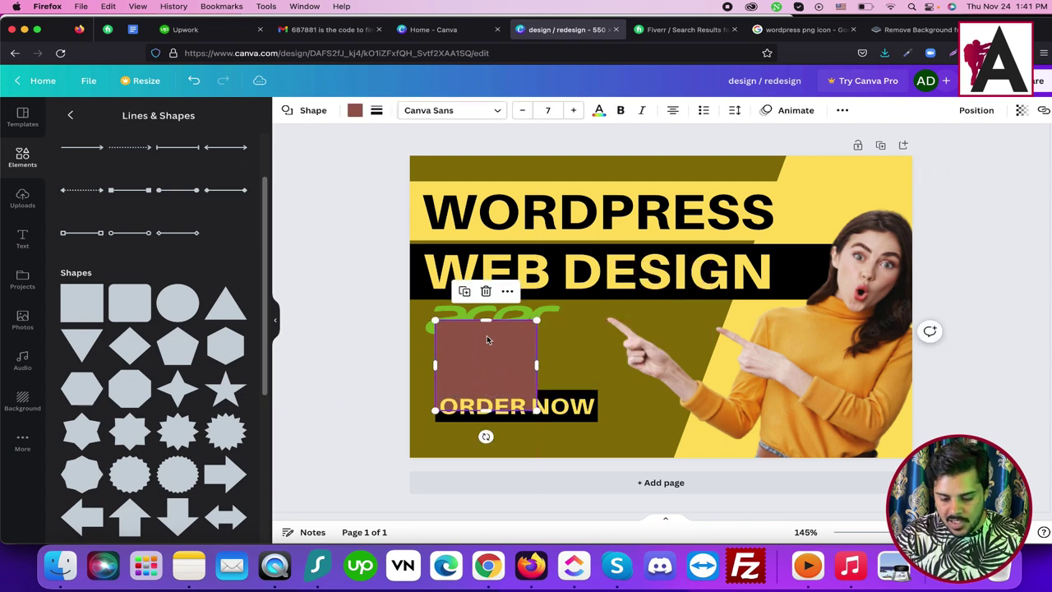
drag(488, 323, 595, 404)
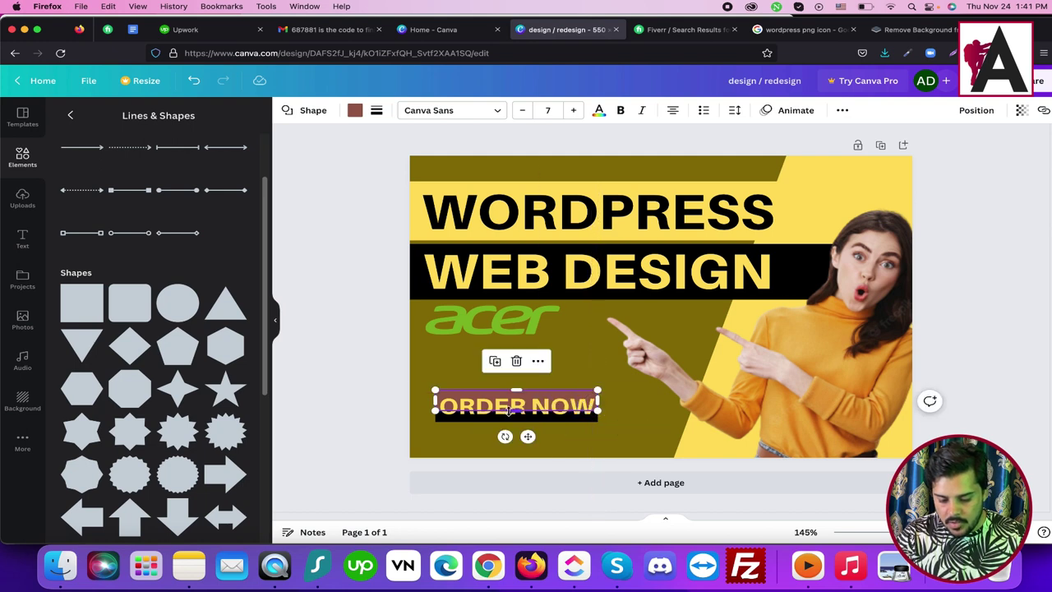
drag(515, 409, 516, 403)
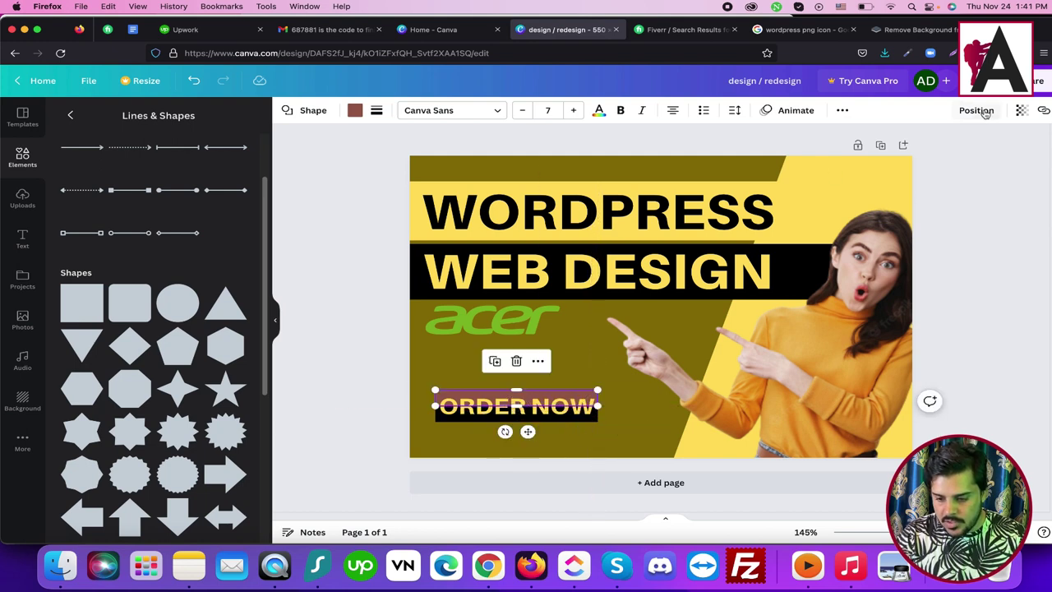
Set the overlay bar's transparency to 74, then return to the Fiverr search results
click(1022, 110)
drag(1020, 156, 975, 157)
click(986, 271)
click(986, 271)
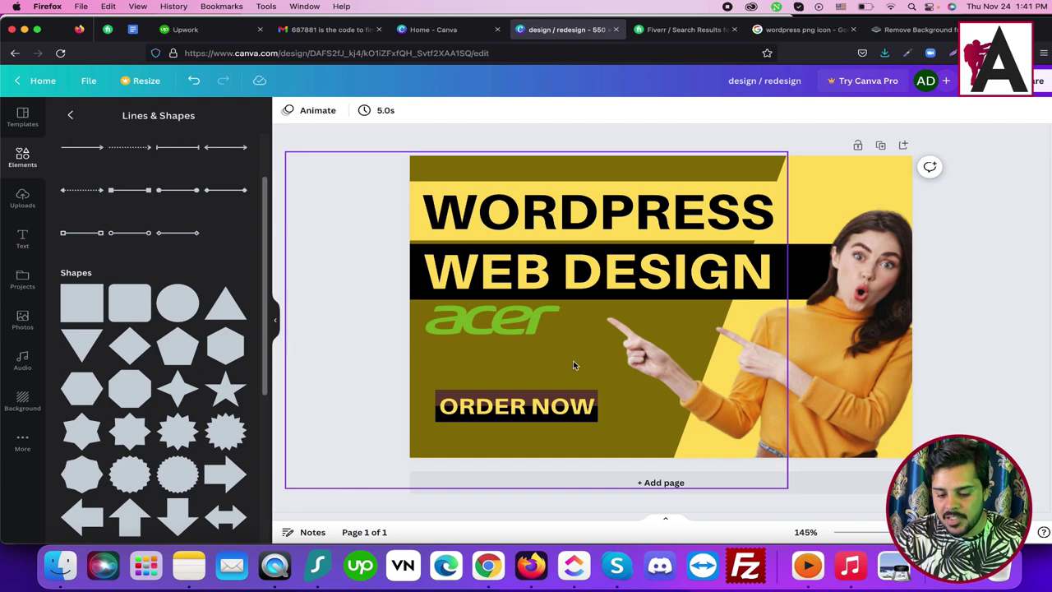
click(691, 33)
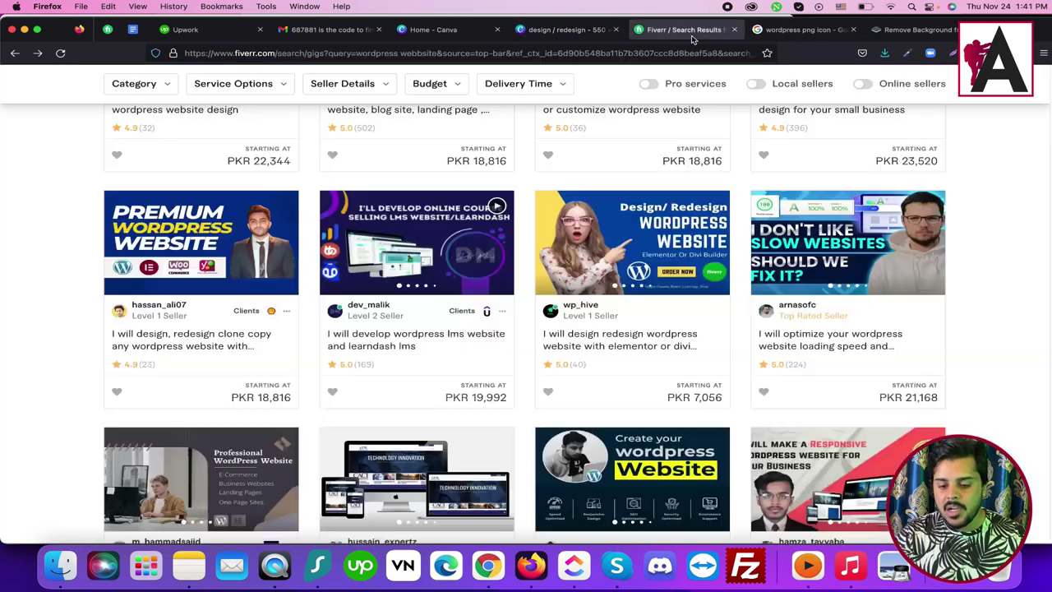
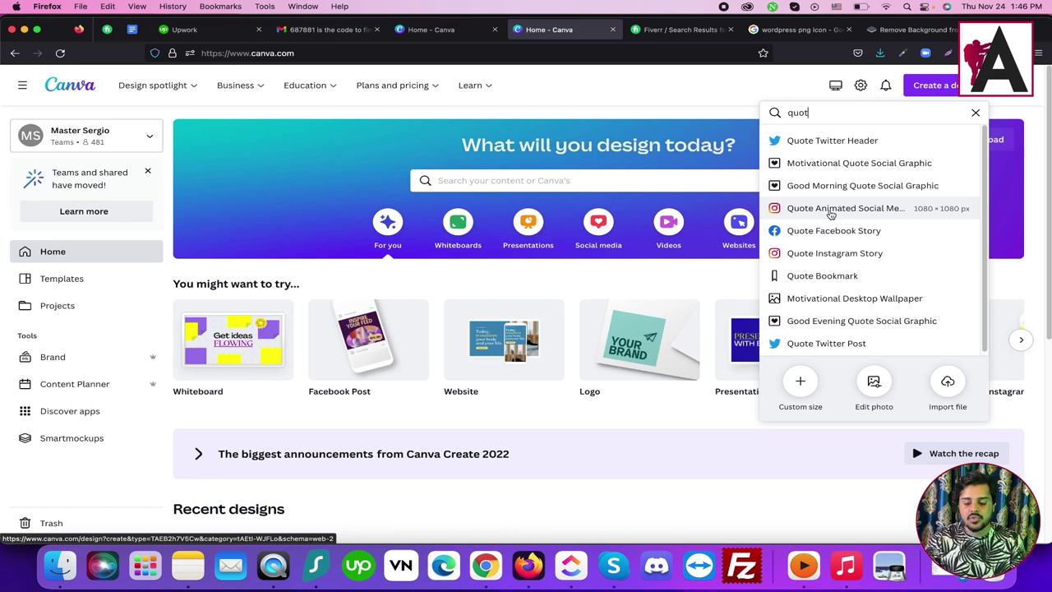
Start a new 1080×1080 'Quote Animated Social Media' design with its templates listed
click(830, 211)
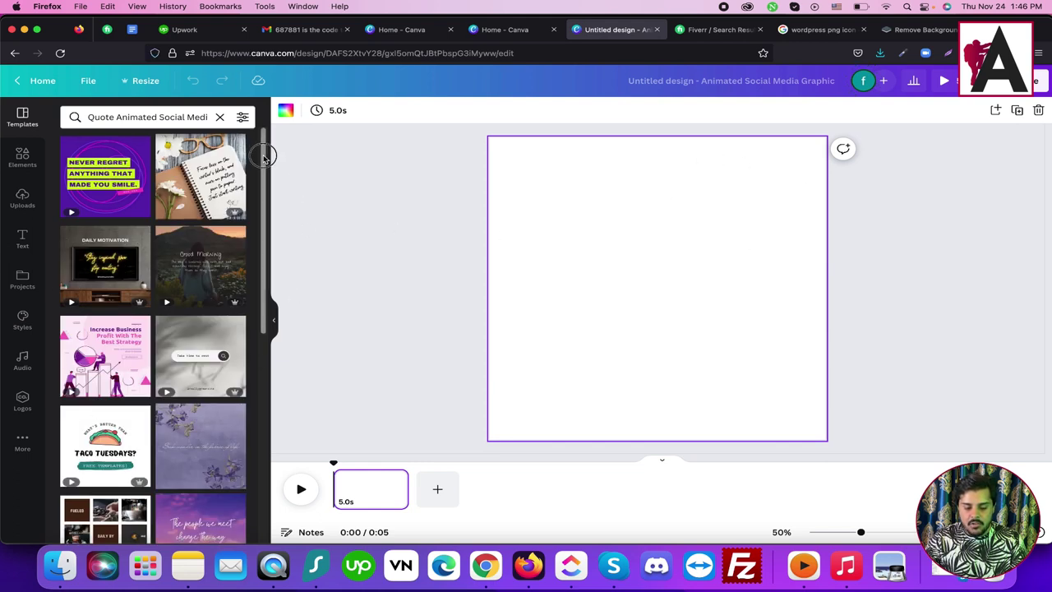
mouse_move(266, 153)
mouse_down()
mouse_move(254, 376)
mouse_move(263, 136)
mouse_up()
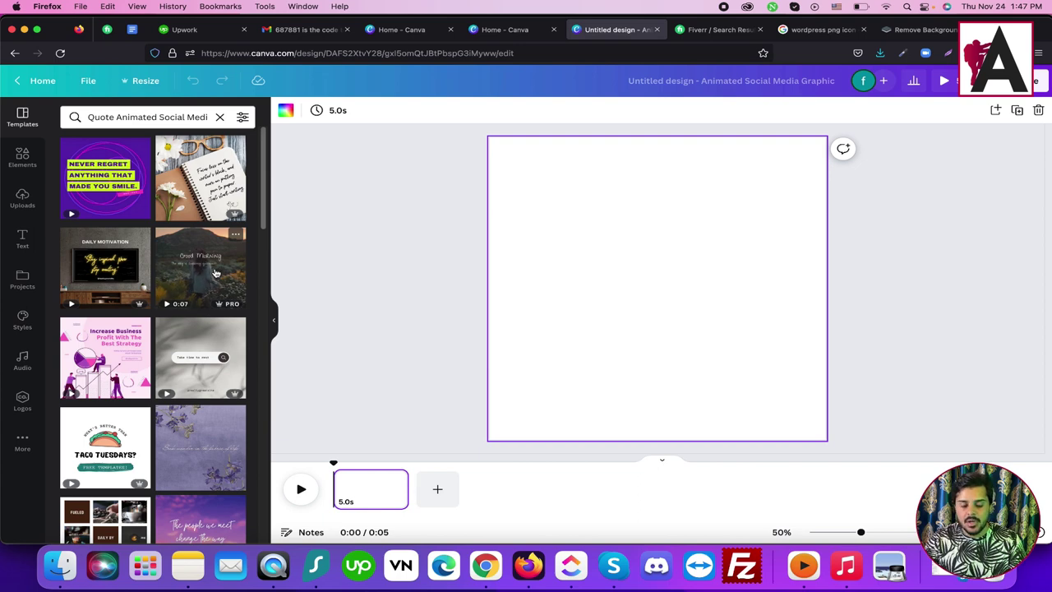
Try the 'Take time to rest' template and preview its animation
click(189, 363)
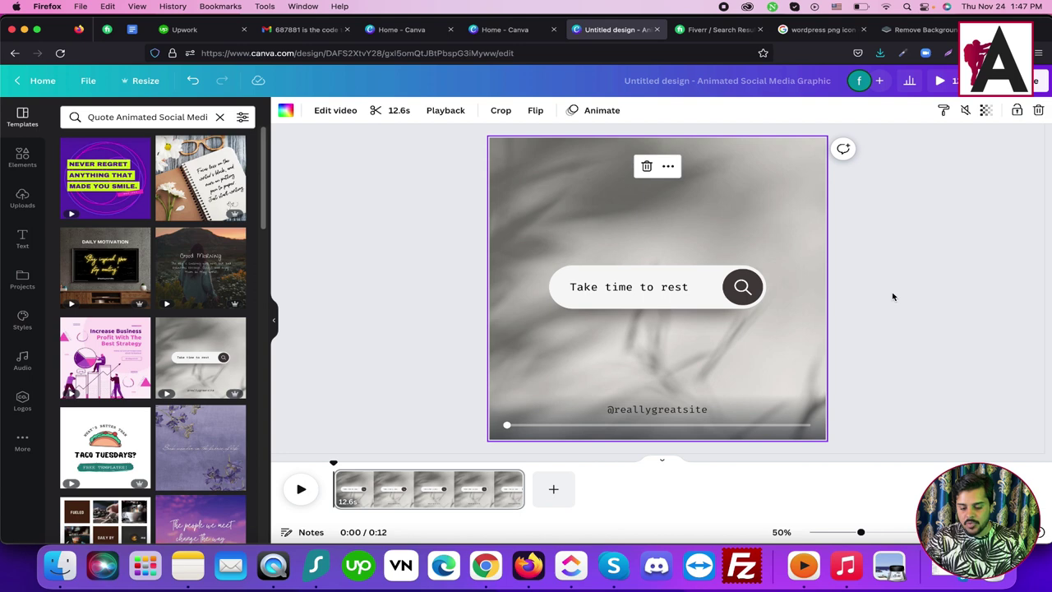
click(314, 491)
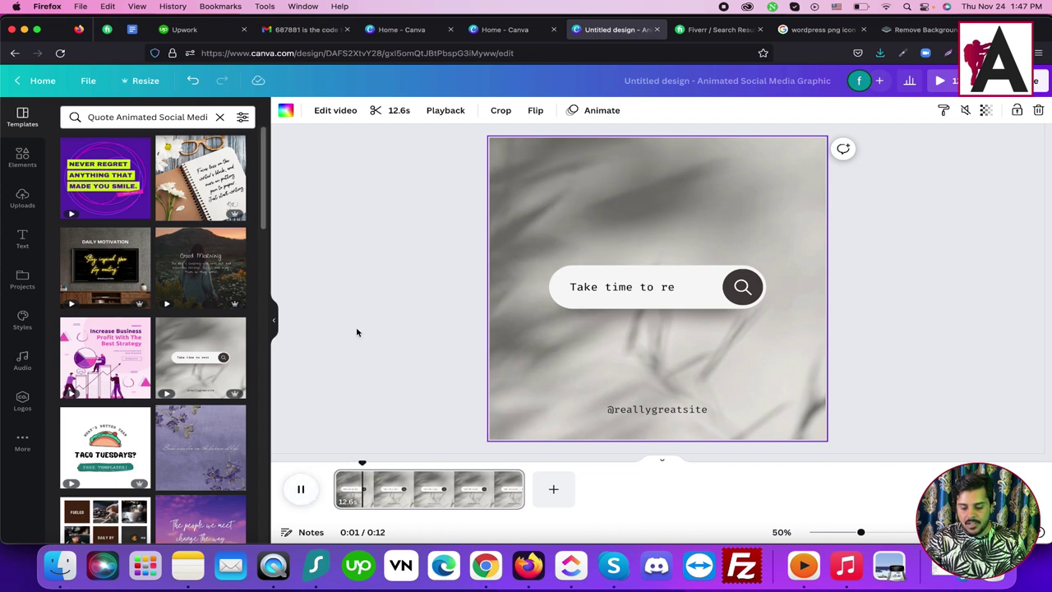
key(space)
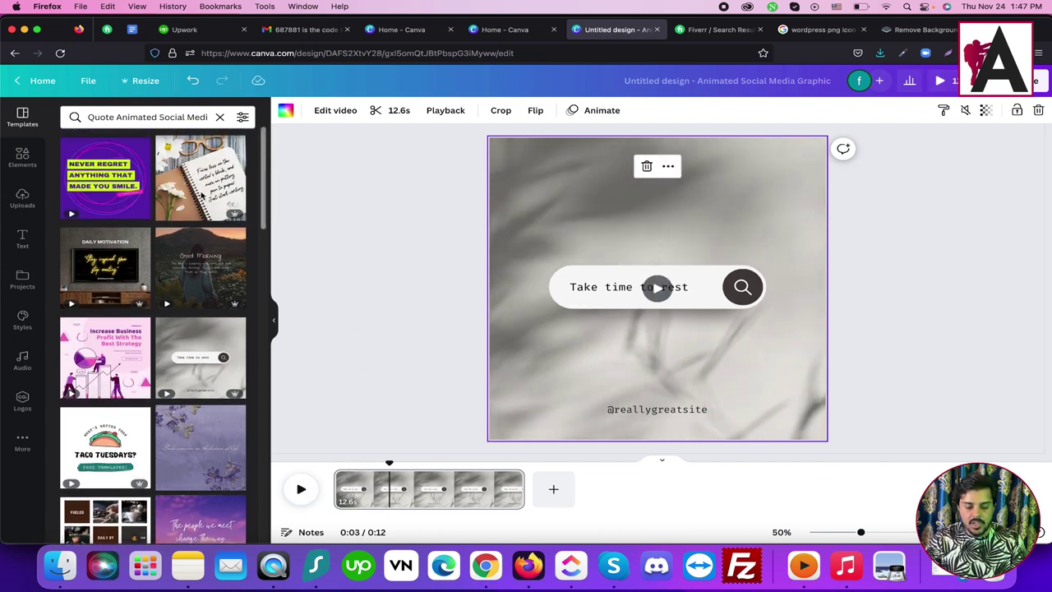
scroll(251, 247, down, 5)
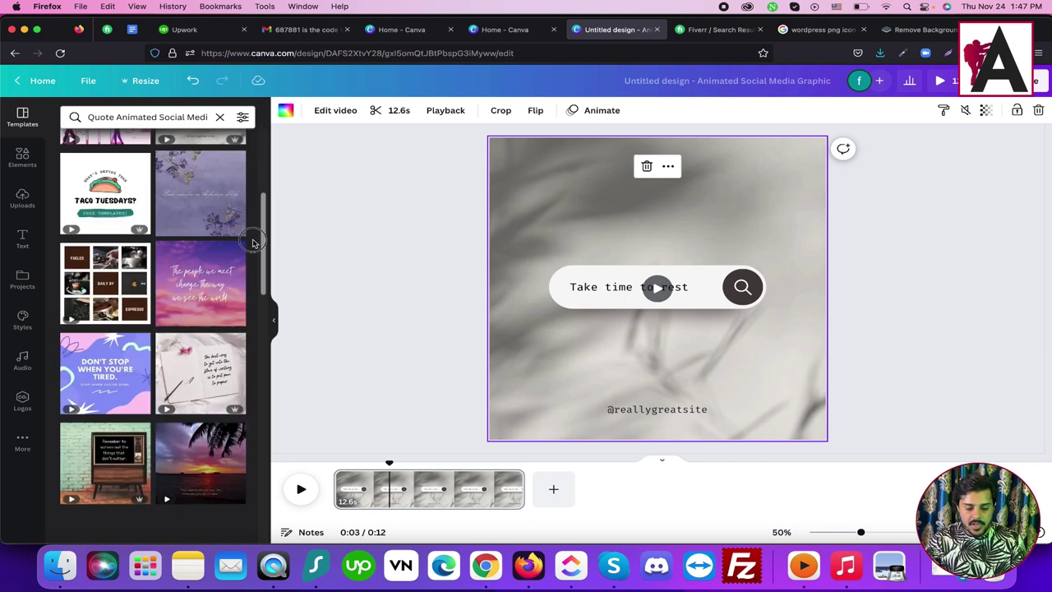
scroll(233, 340, down, 10)
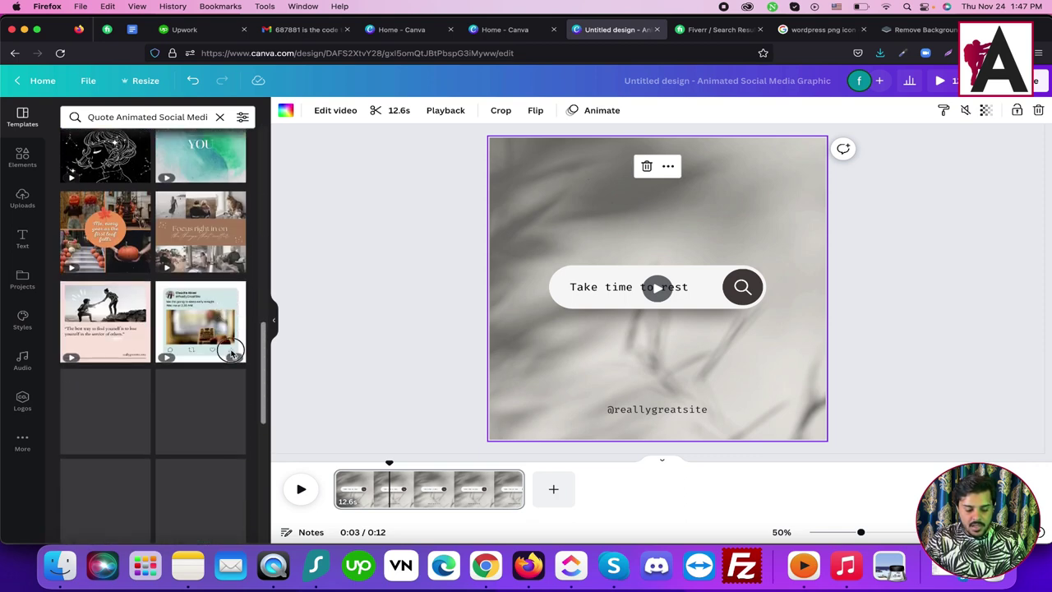
scroll(233, 352, down, 4)
scroll(228, 397, down, 6)
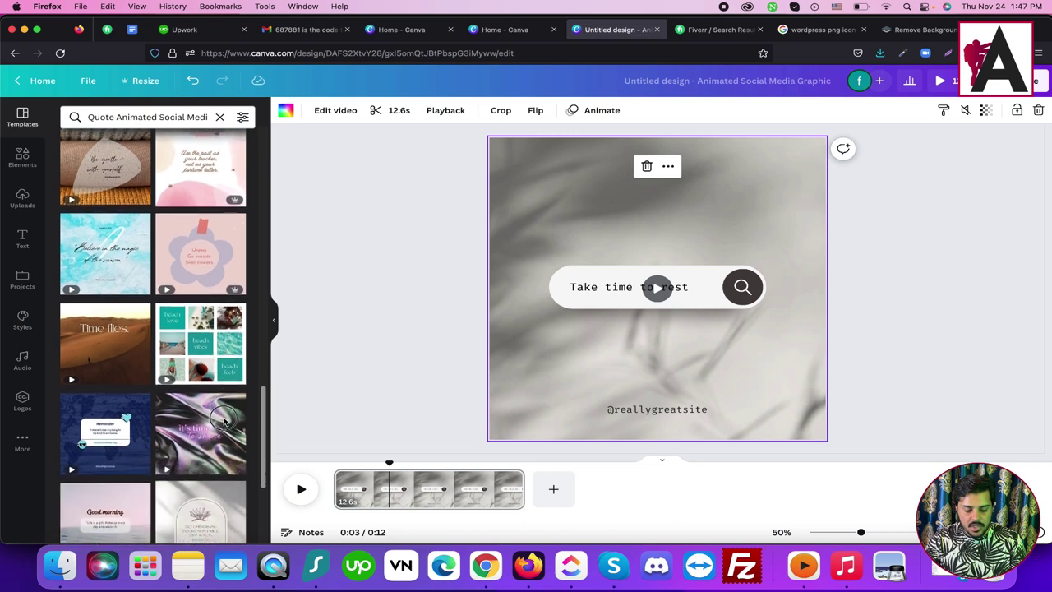
Apply the notebook 'Focus less on the writer's block' quote template after trying 'We bend so we don't break'
click(221, 450)
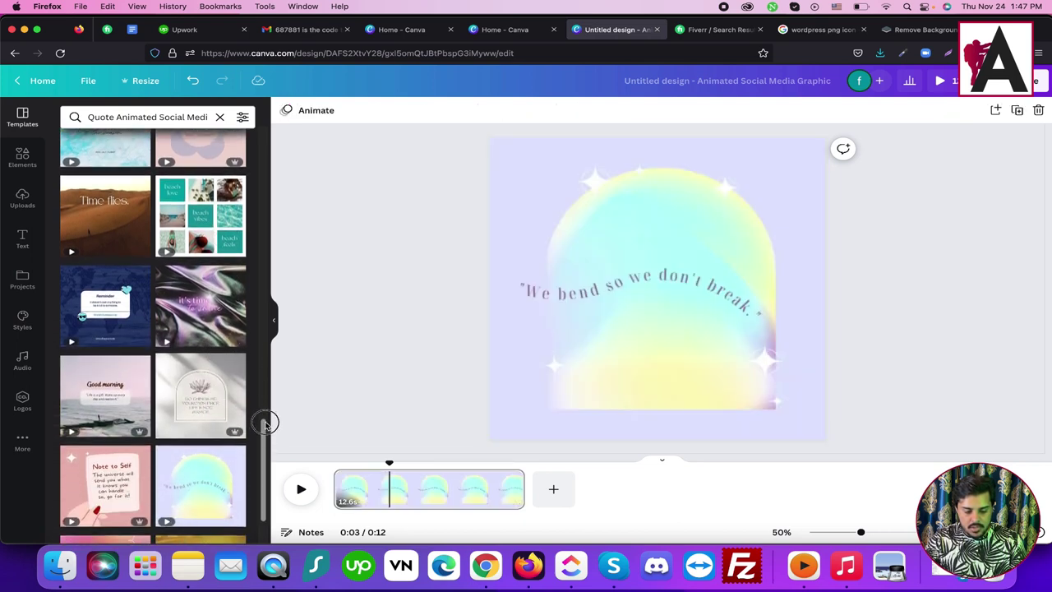
drag(264, 422, 239, 113)
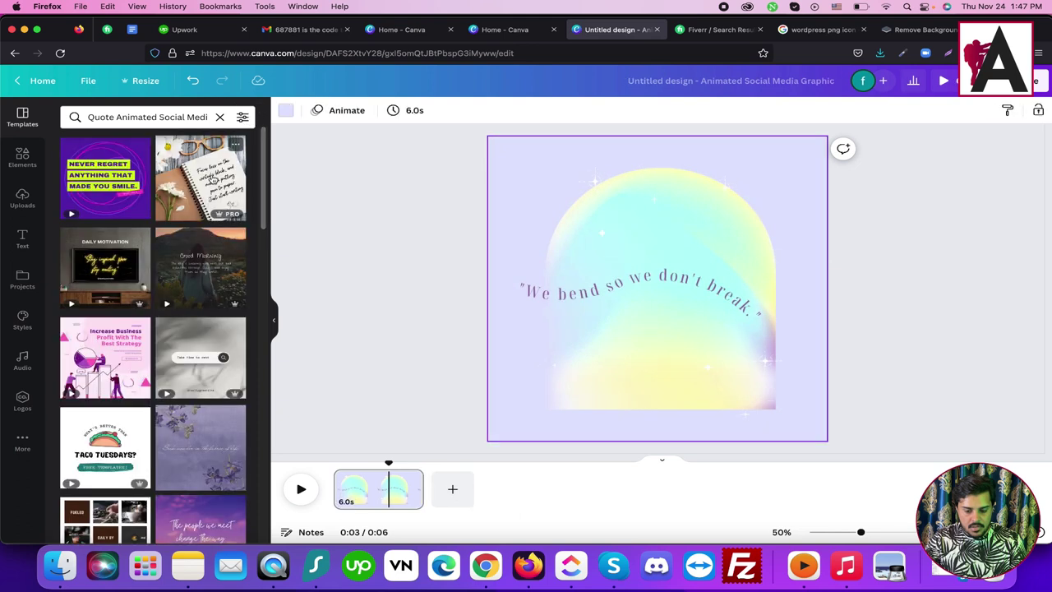
click(205, 185)
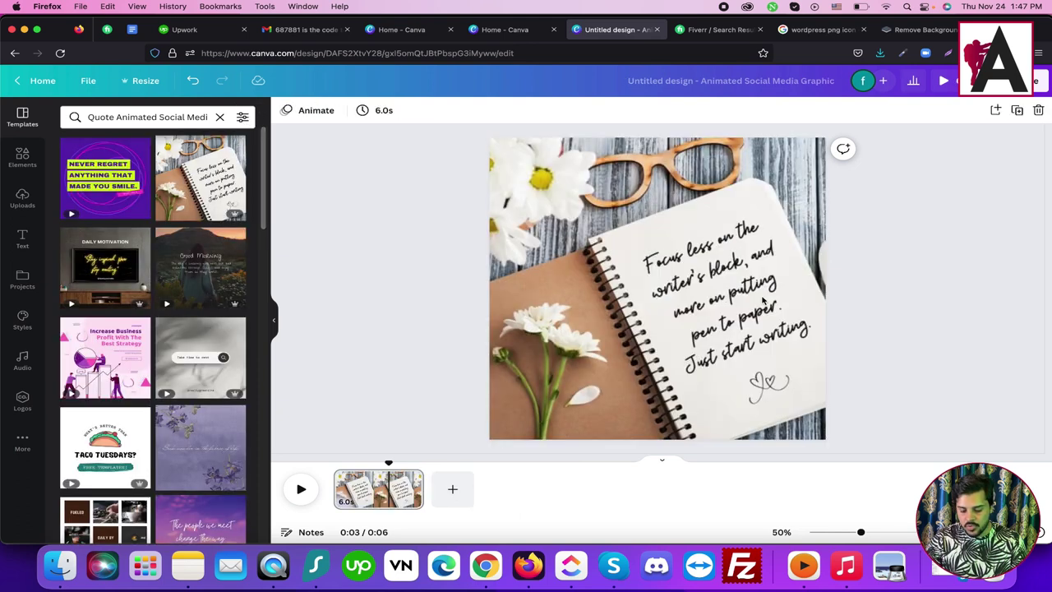
Add the red-and-black A logo from Uploads to the notebook page
click(698, 260)
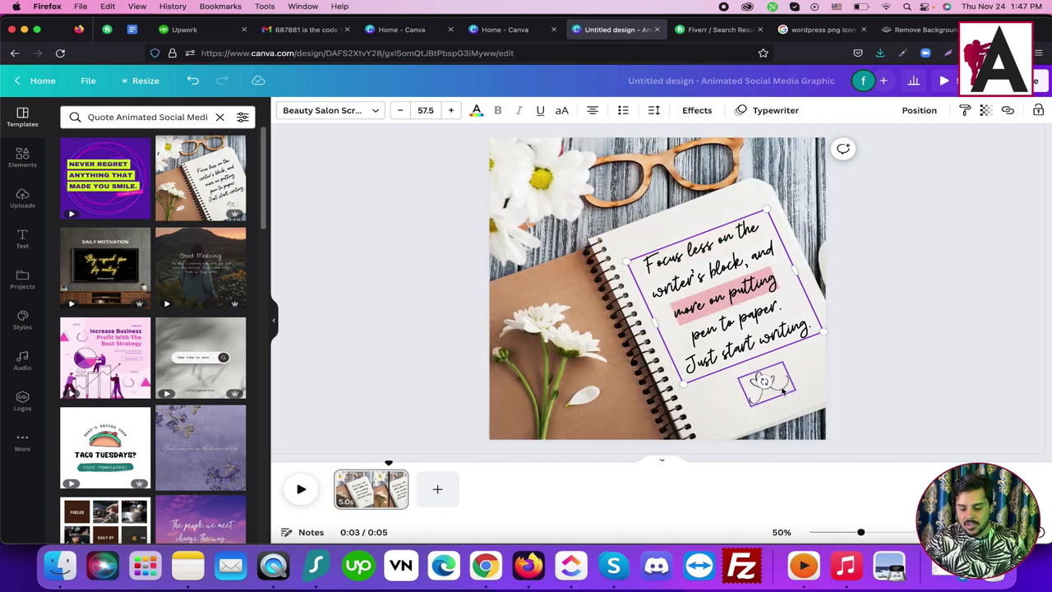
click(769, 397)
click(860, 357)
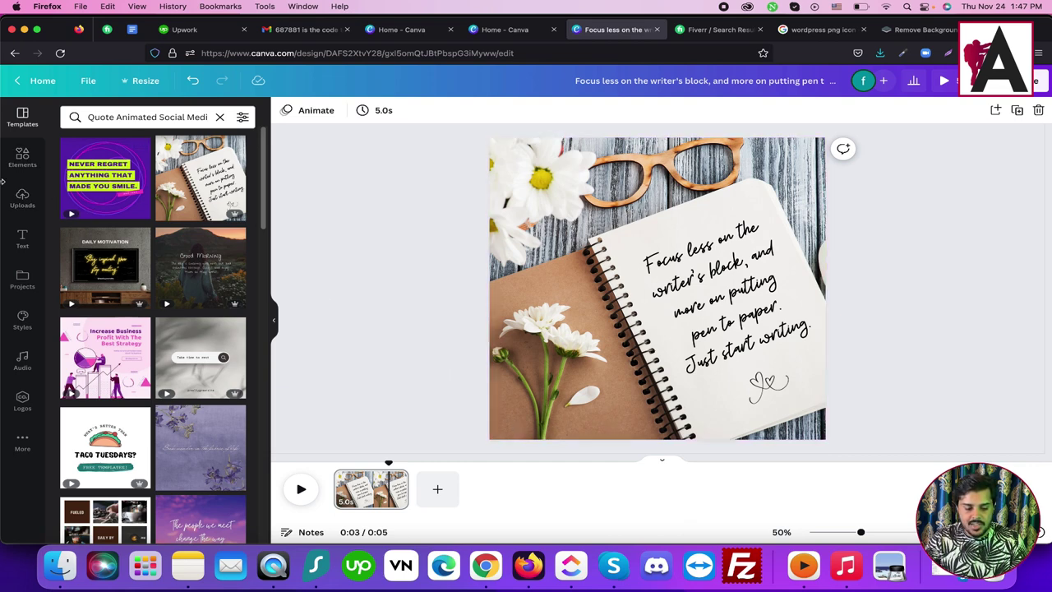
click(23, 159)
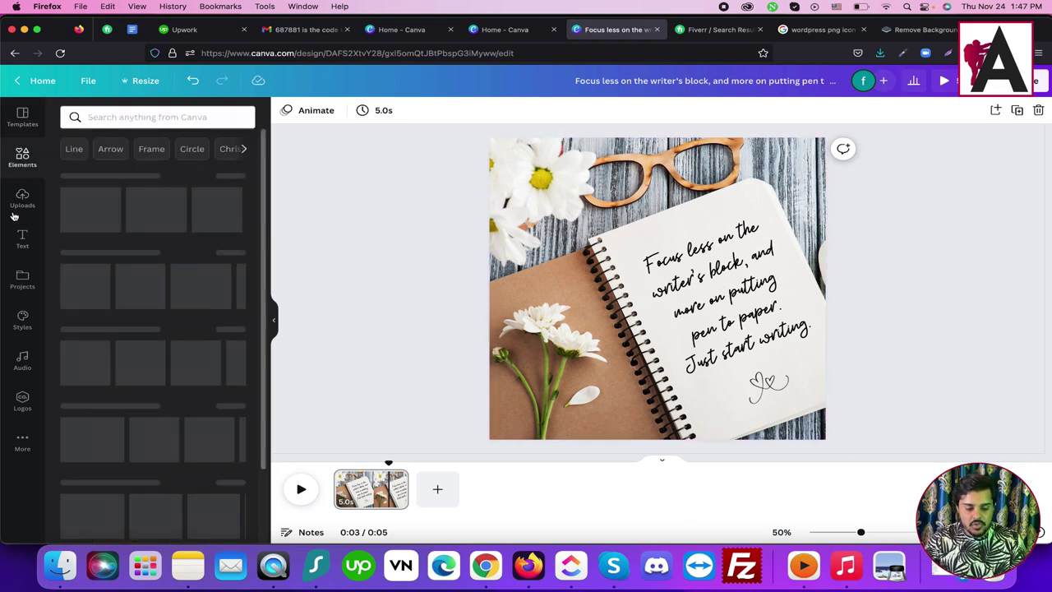
click(22, 200)
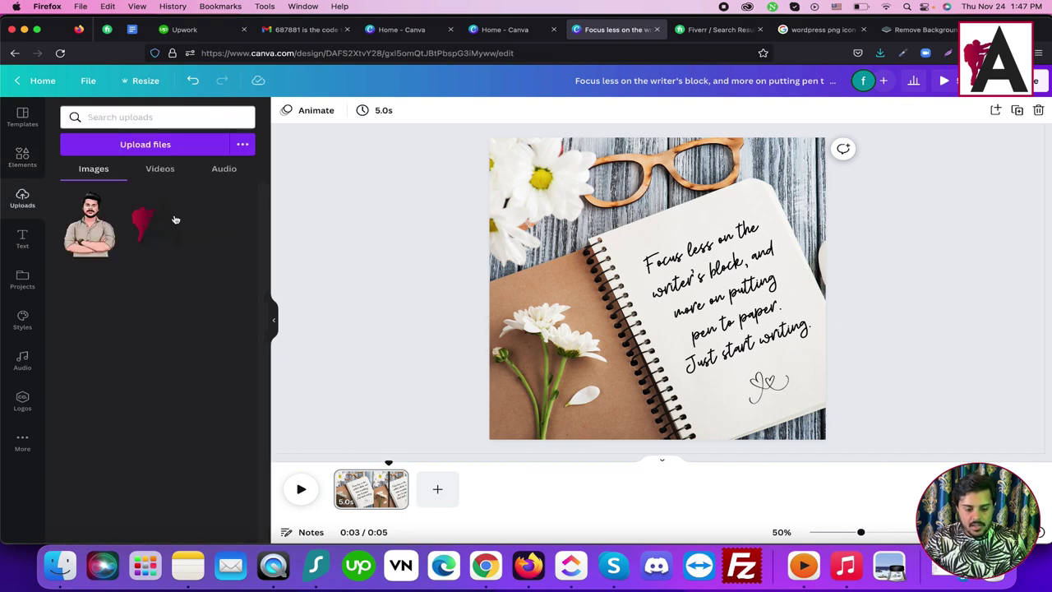
click(158, 235)
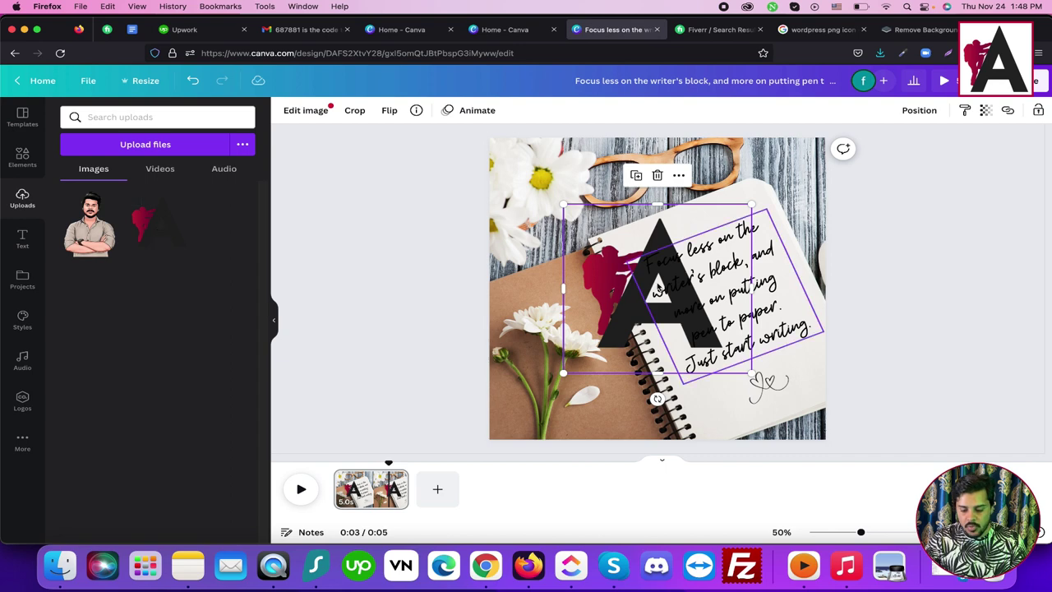
Shrink the logo, delete the heart doodle, and place the logo at the notebook's lower right
drag(634, 238, 729, 186)
drag(658, 324, 769, 192)
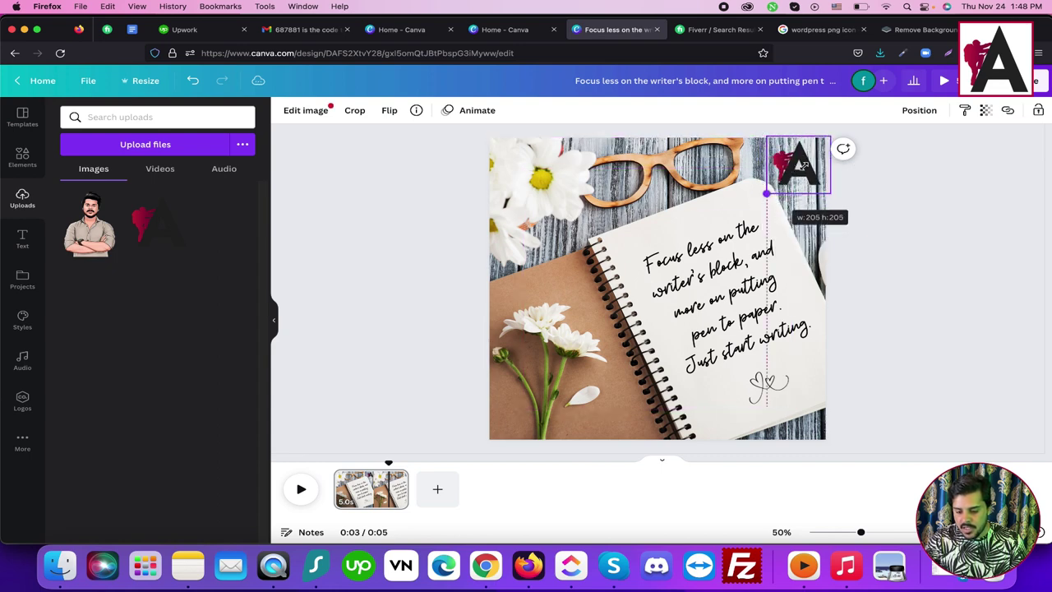
mouse_move(801, 164)
mouse_down()
mouse_move(775, 380)
mouse_move(683, 403)
mouse_up()
click(762, 386)
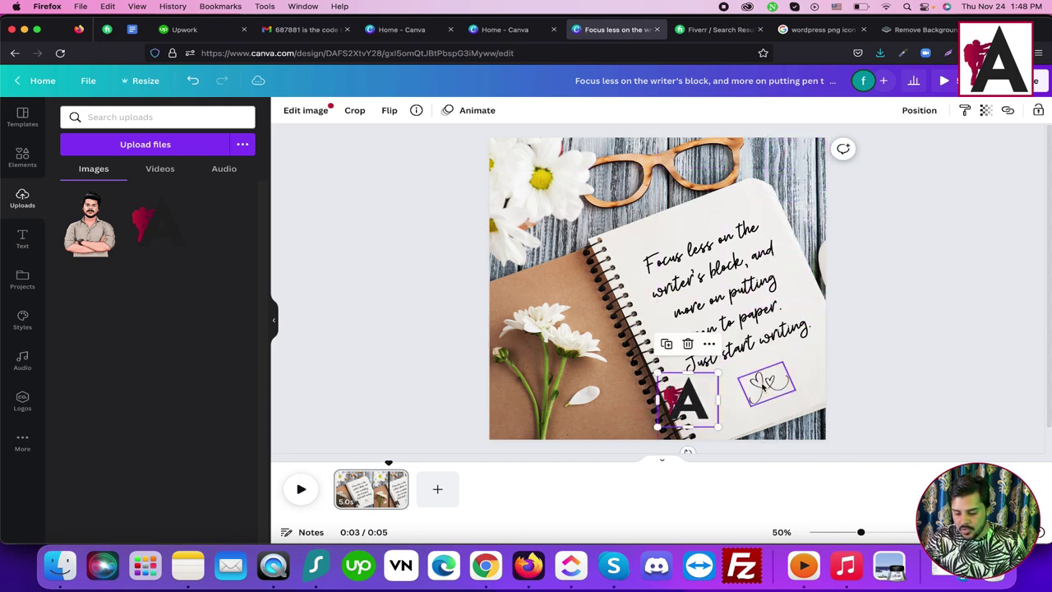
key(Delete)
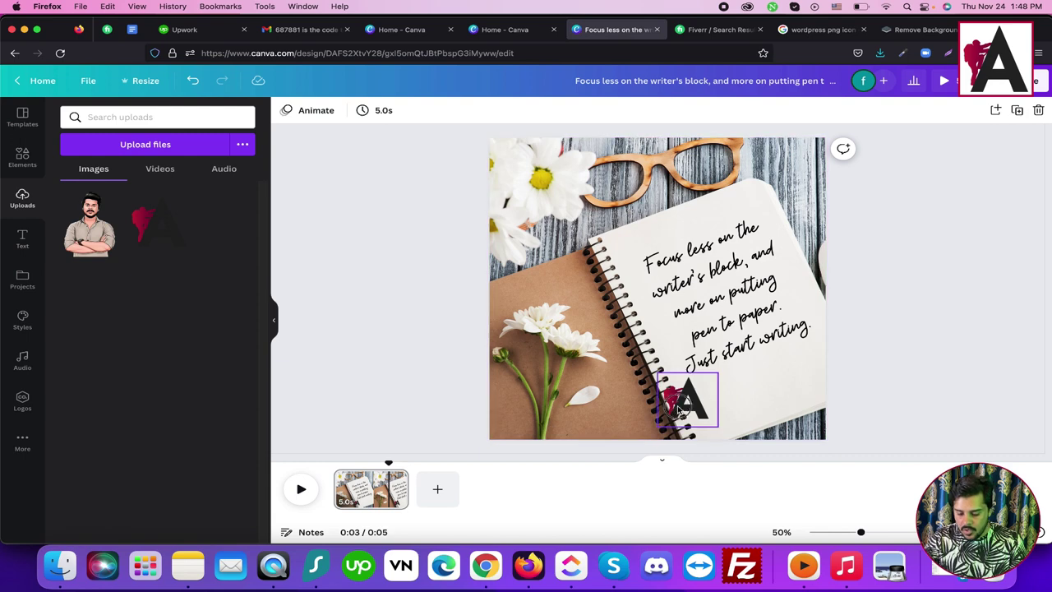
drag(691, 415, 787, 436)
drag(762, 388, 766, 383)
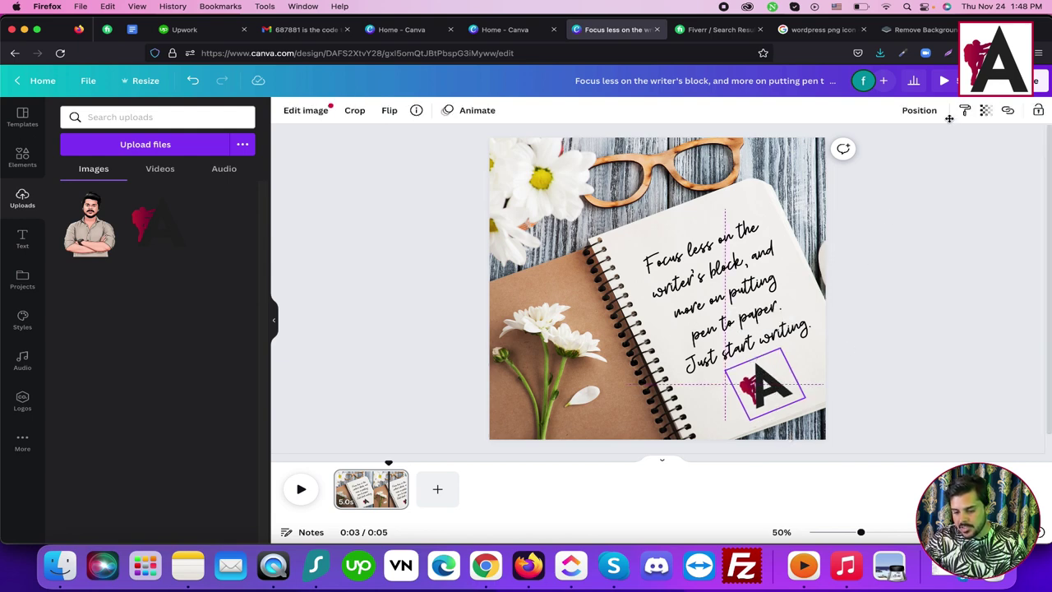
Fade the logo to 44 transparency
click(986, 111)
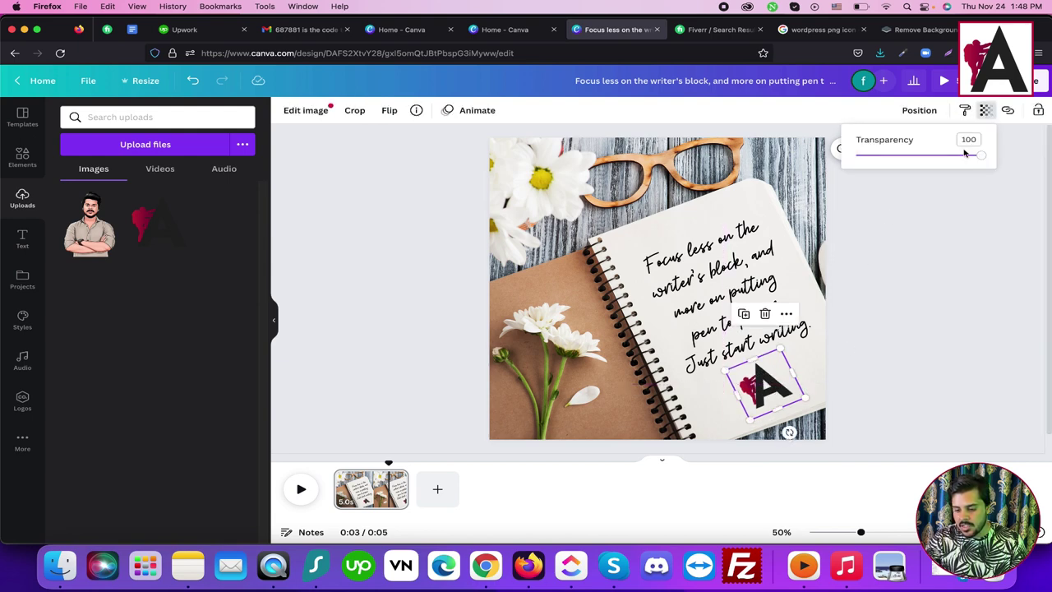
drag(980, 155, 907, 158)
click(894, 267)
click(894, 267)
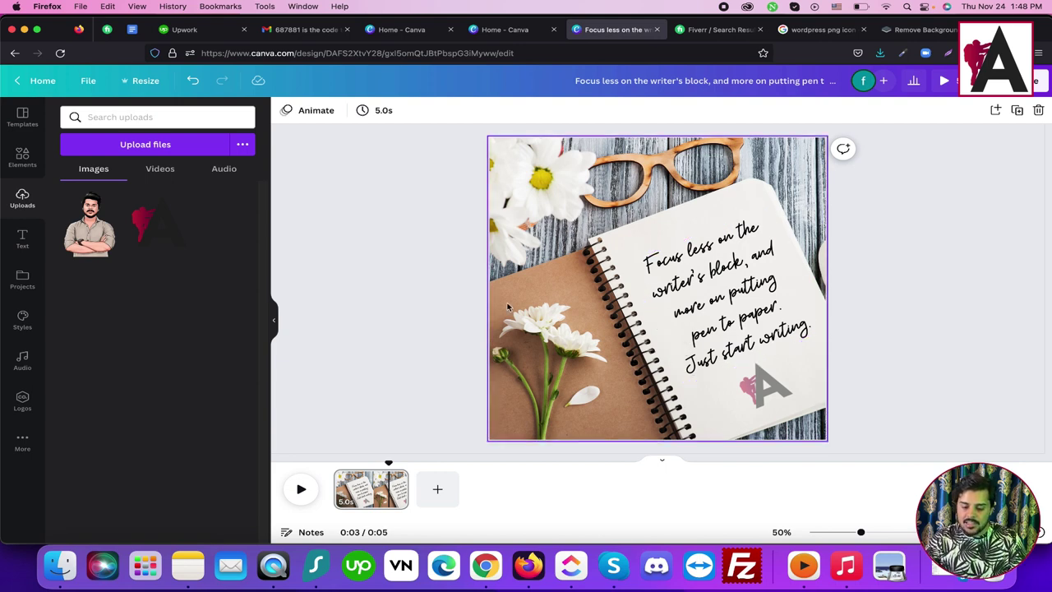
Change the quote text colour from black to the dark red photo colour
click(21, 160)
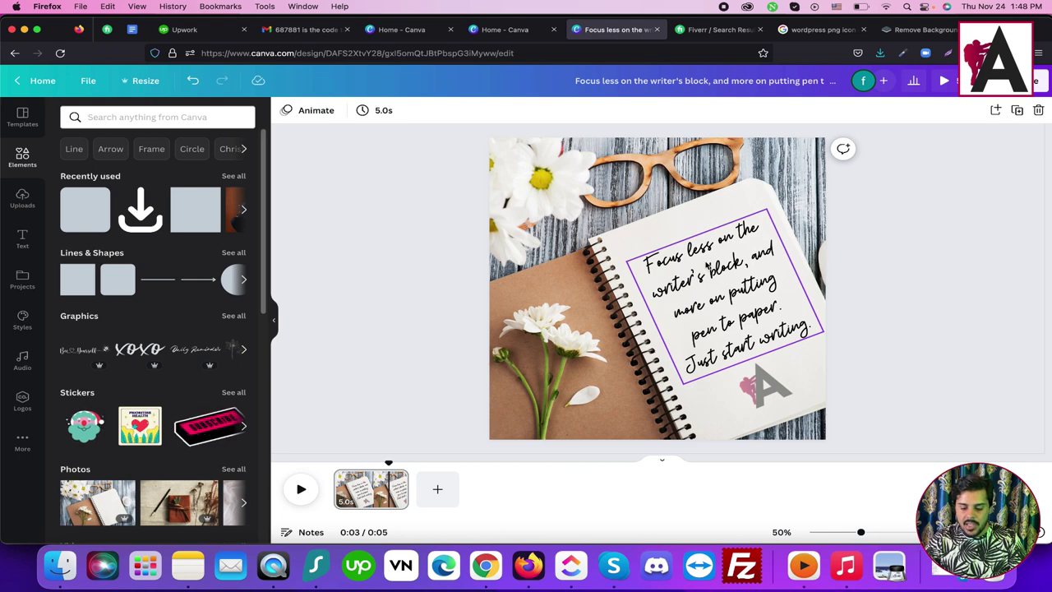
click(710, 268)
click(335, 110)
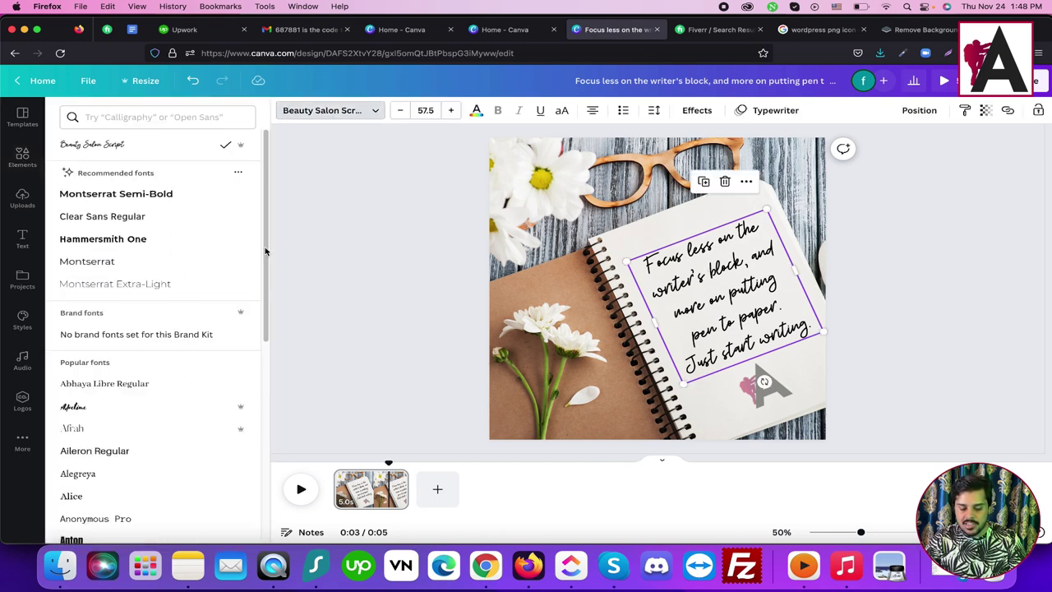
drag(264, 244, 263, 370)
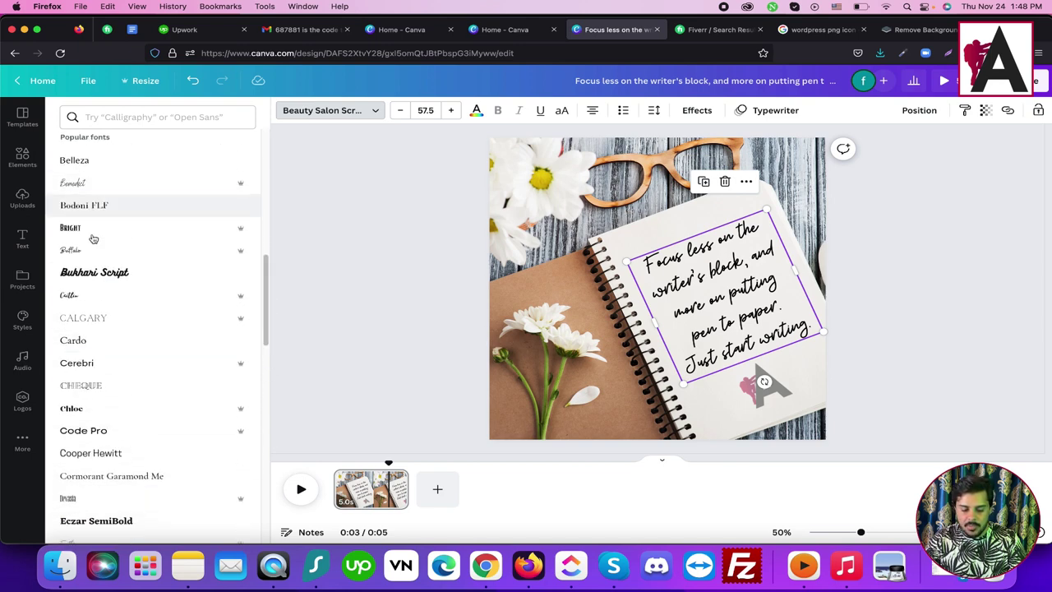
click(476, 112)
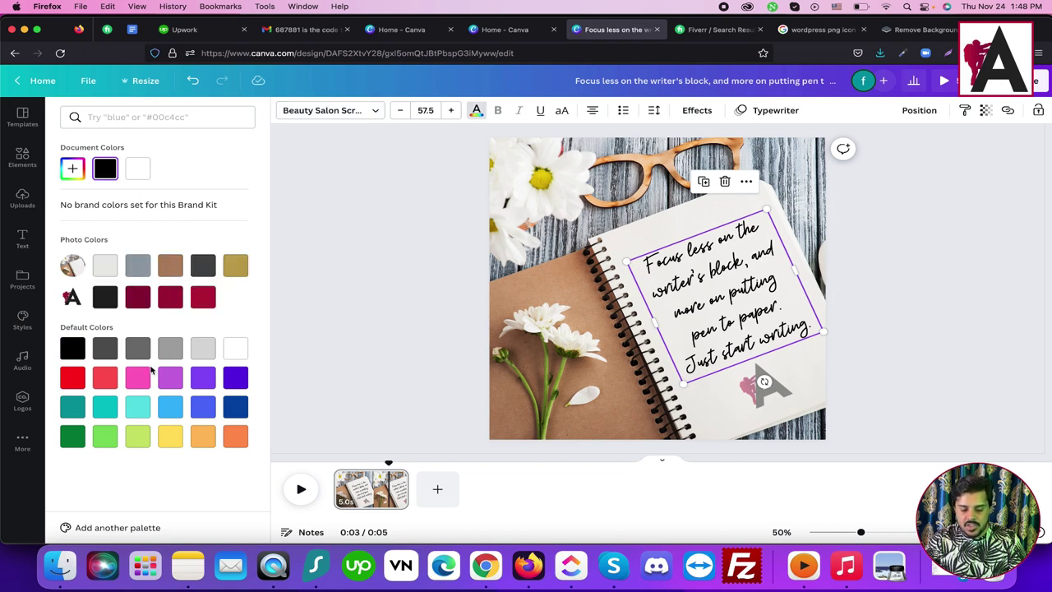
click(168, 297)
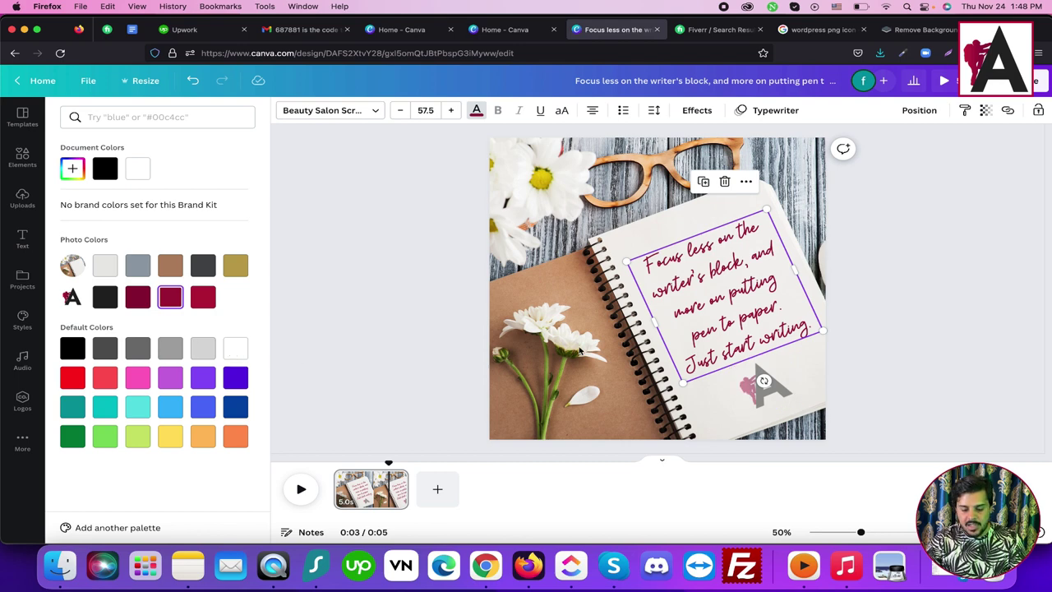
key(Escape)
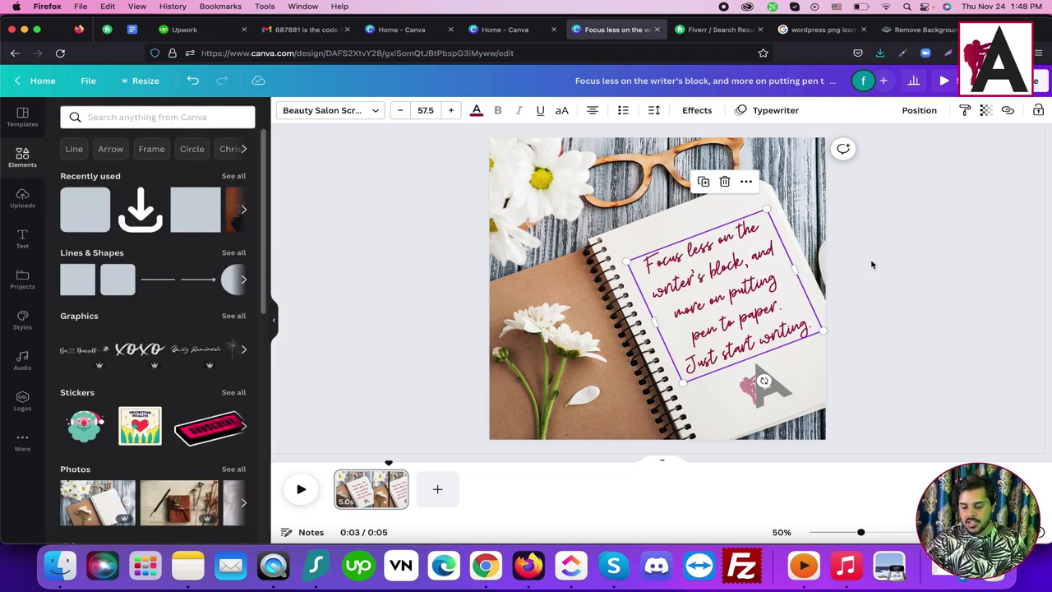
click(693, 116)
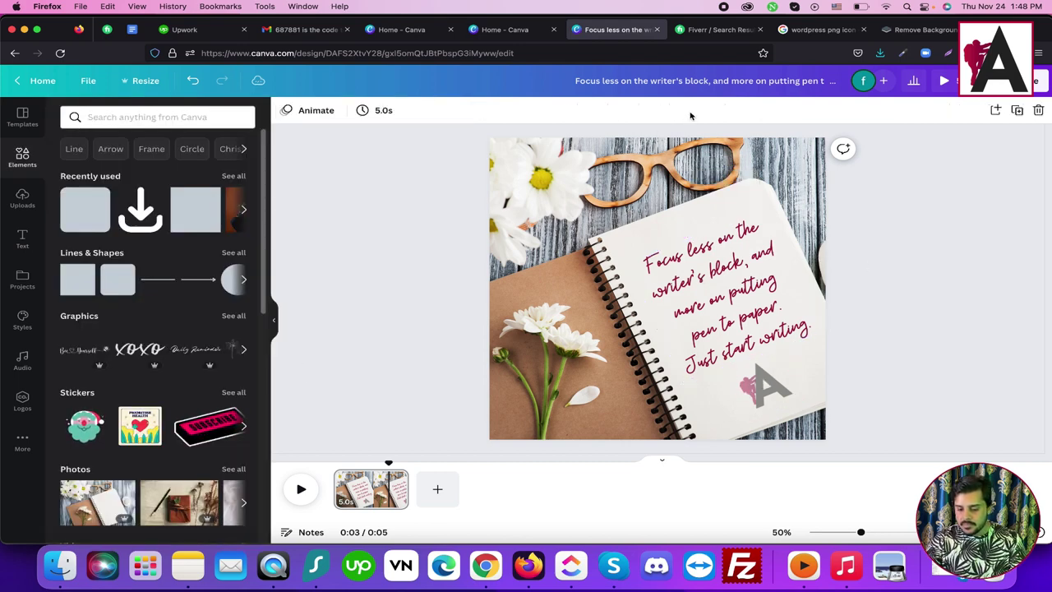
Try Neon, Glitch and Echo effects on the quote, then set the effect to None
click(715, 246)
click(697, 111)
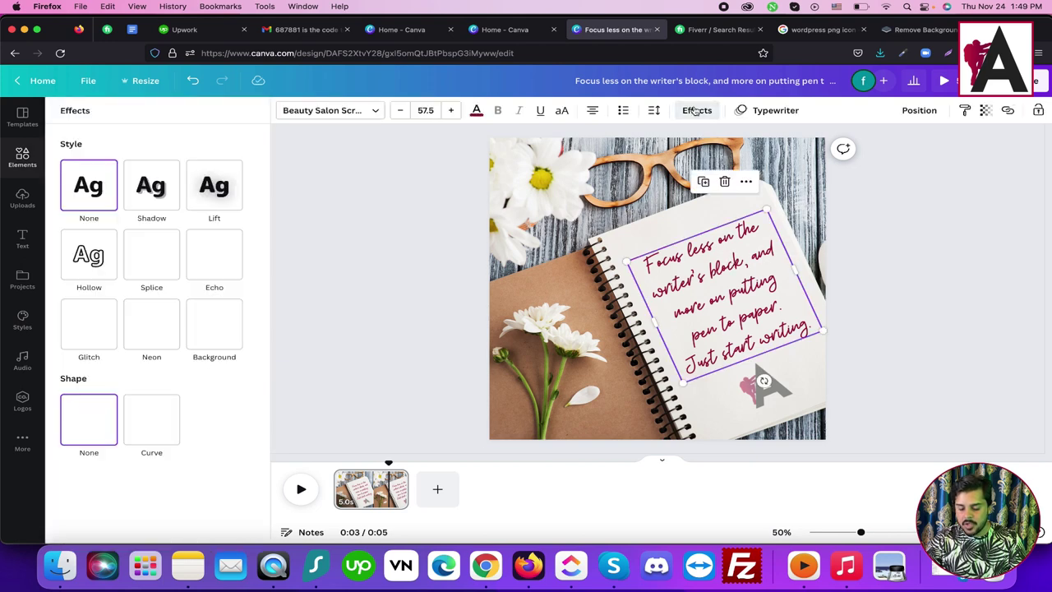
click(164, 327)
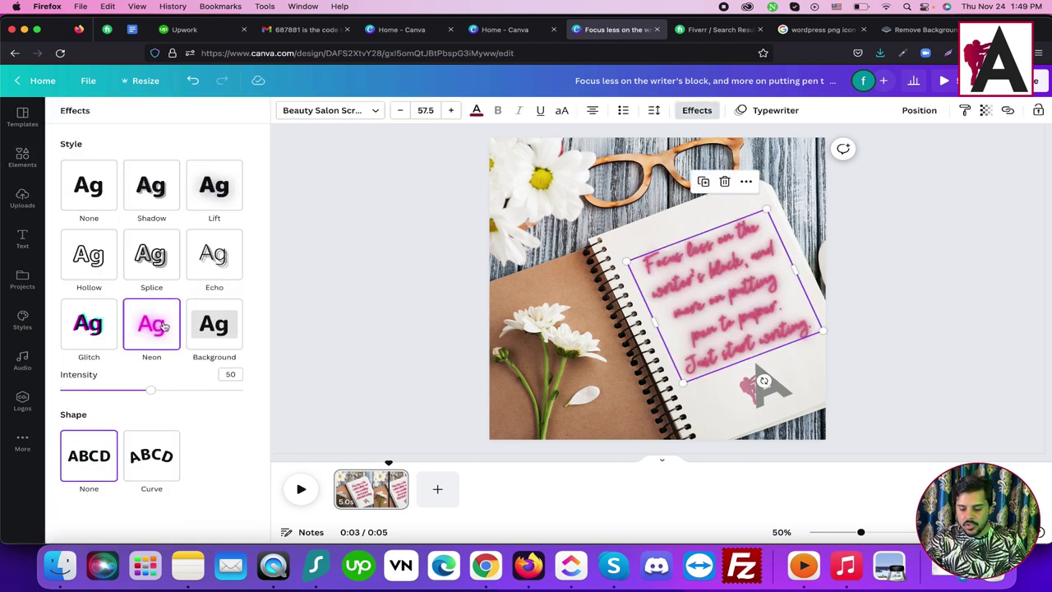
click(93, 327)
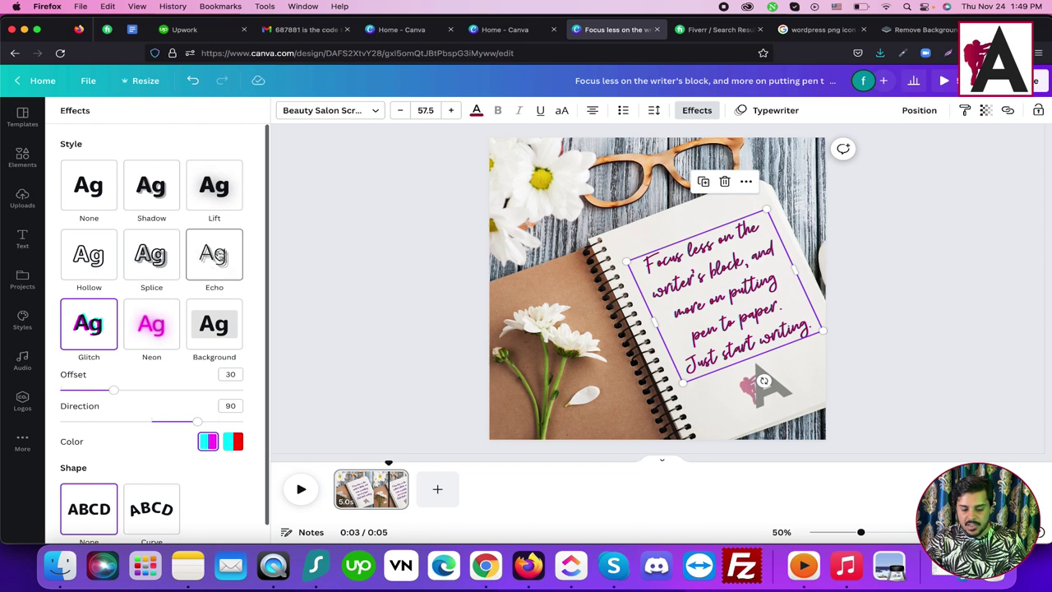
click(221, 292)
scroll(263, 320, down, 1)
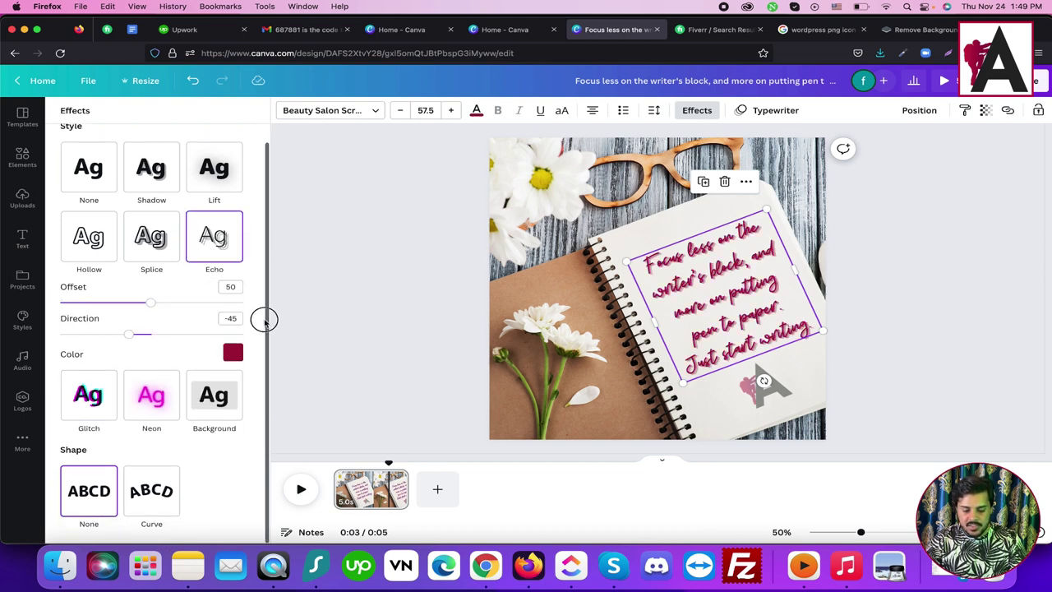
click(140, 406)
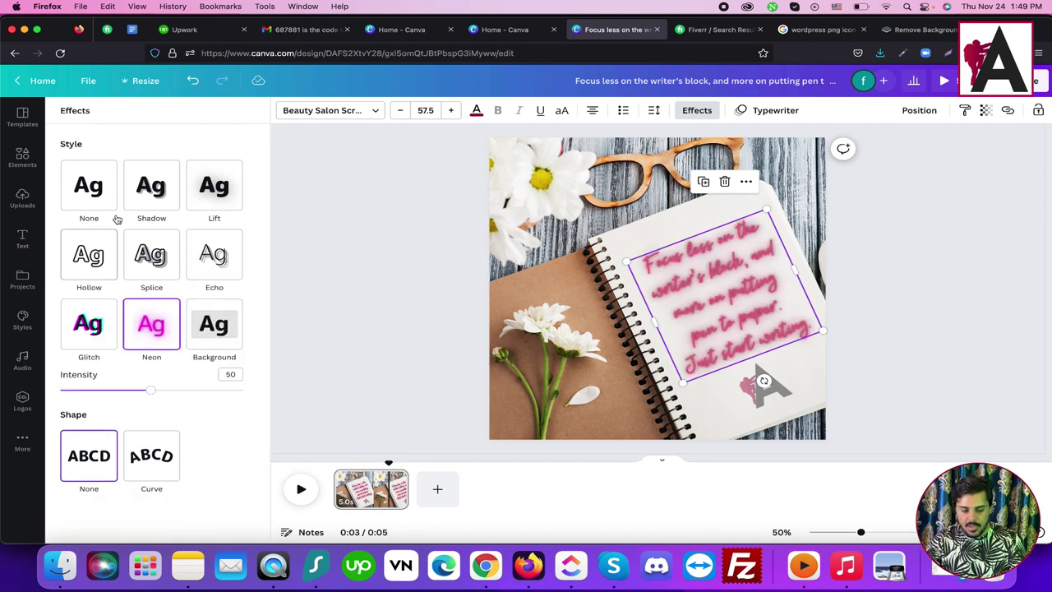
click(88, 188)
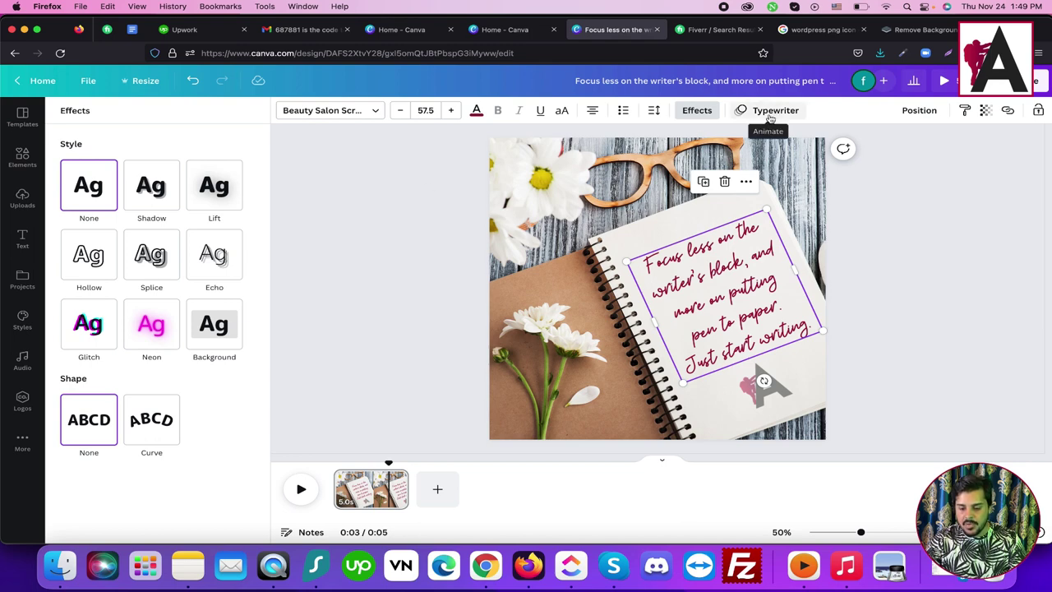
Give the quote a Typewriter animation and raise its font size to 59.5
click(770, 114)
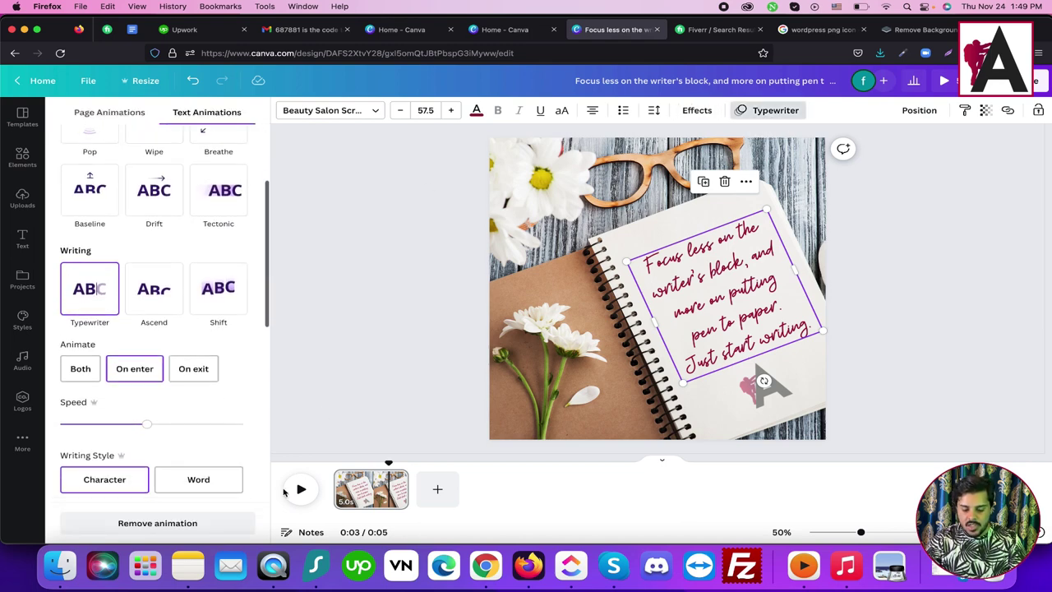
click(67, 308)
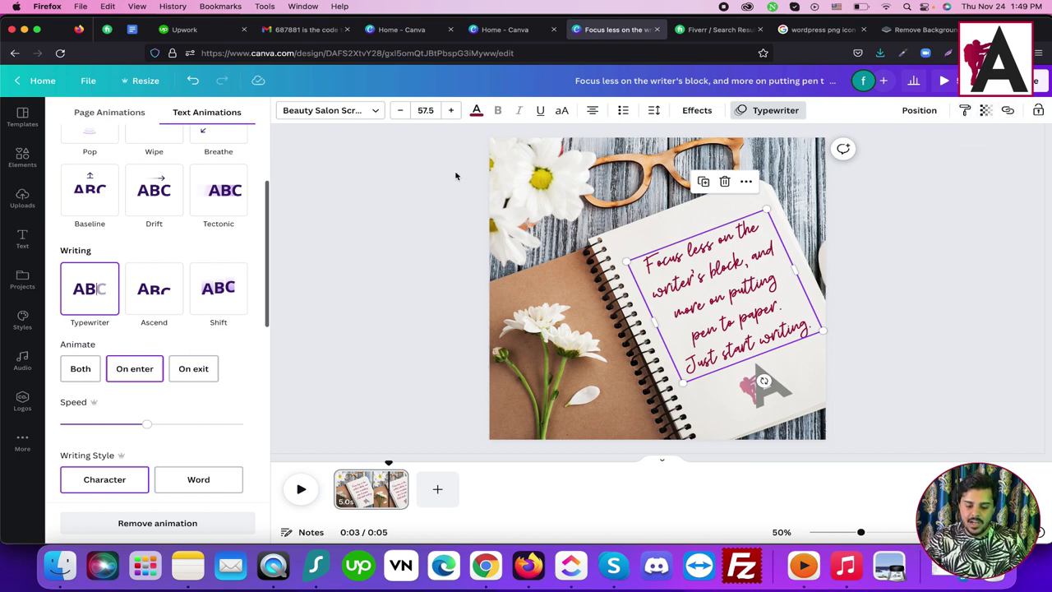
click(450, 115)
click(449, 115)
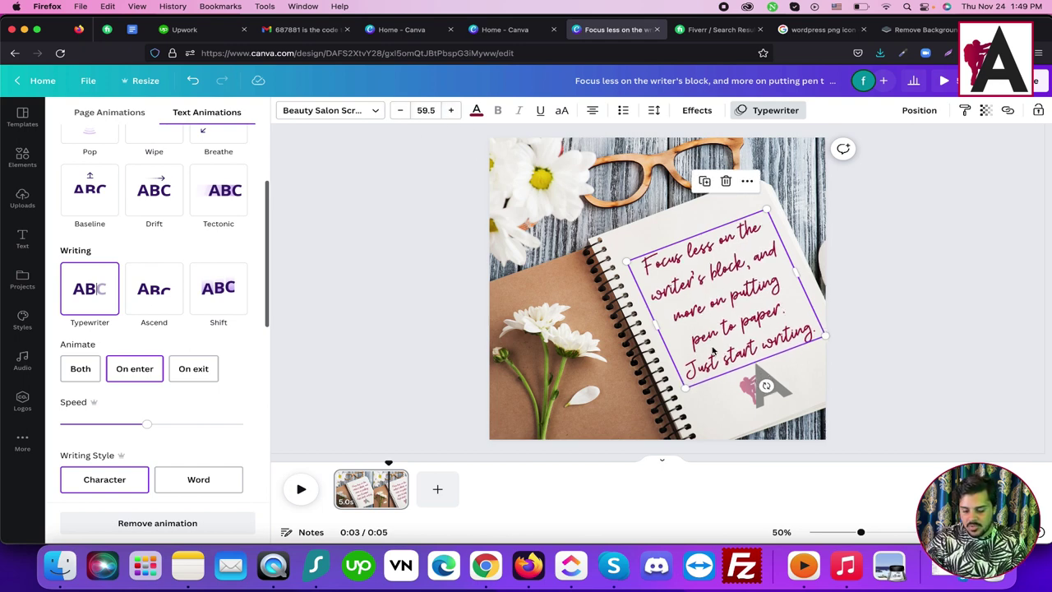
Nudge the quote text up slightly and bring up the design's Share options
click(777, 385)
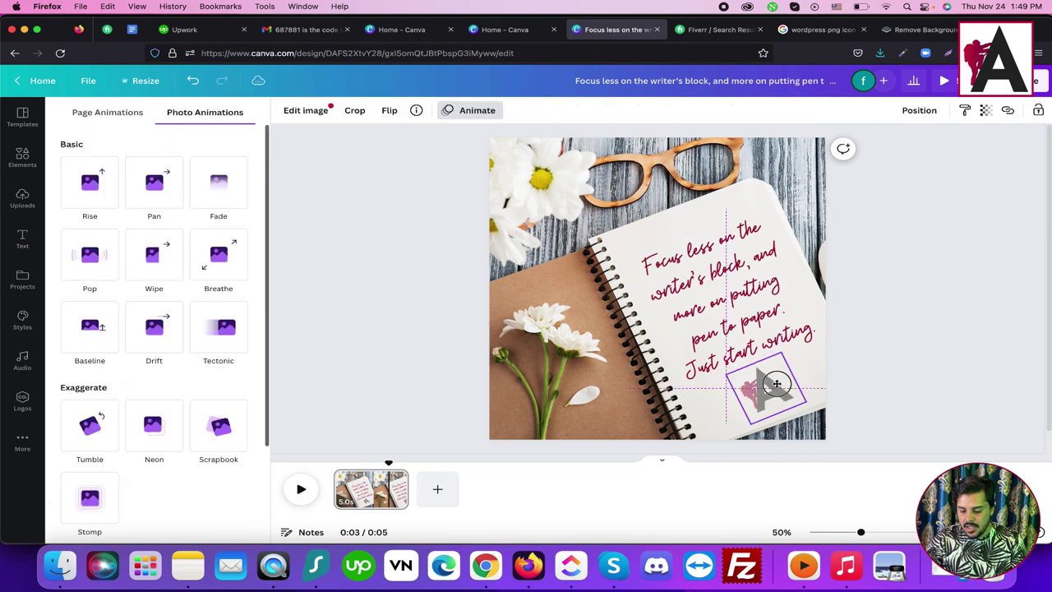
click(913, 327)
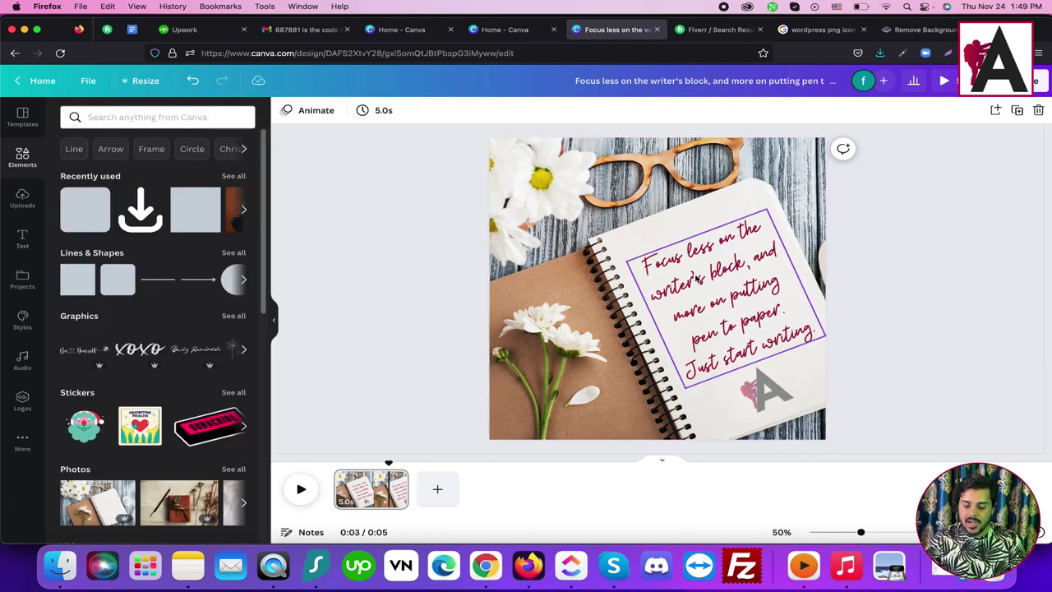
click(694, 276)
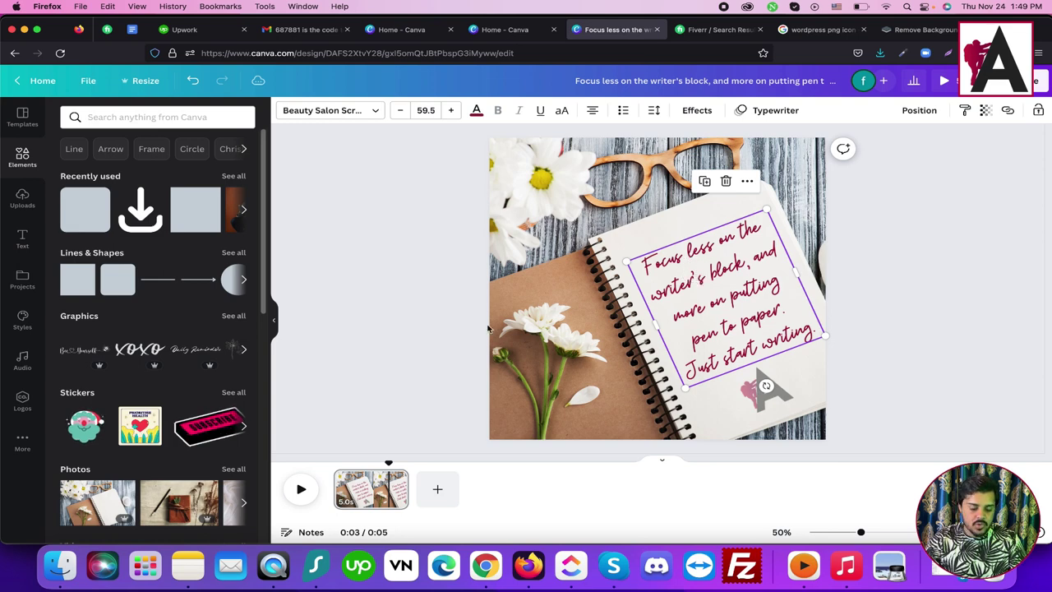
key(shift+Up)
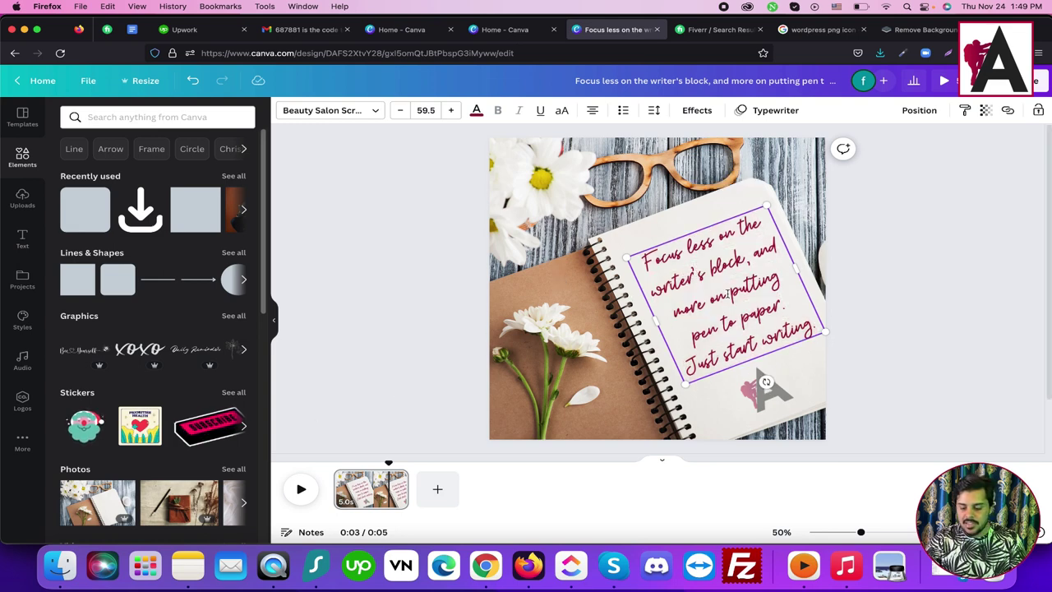
click(1017, 81)
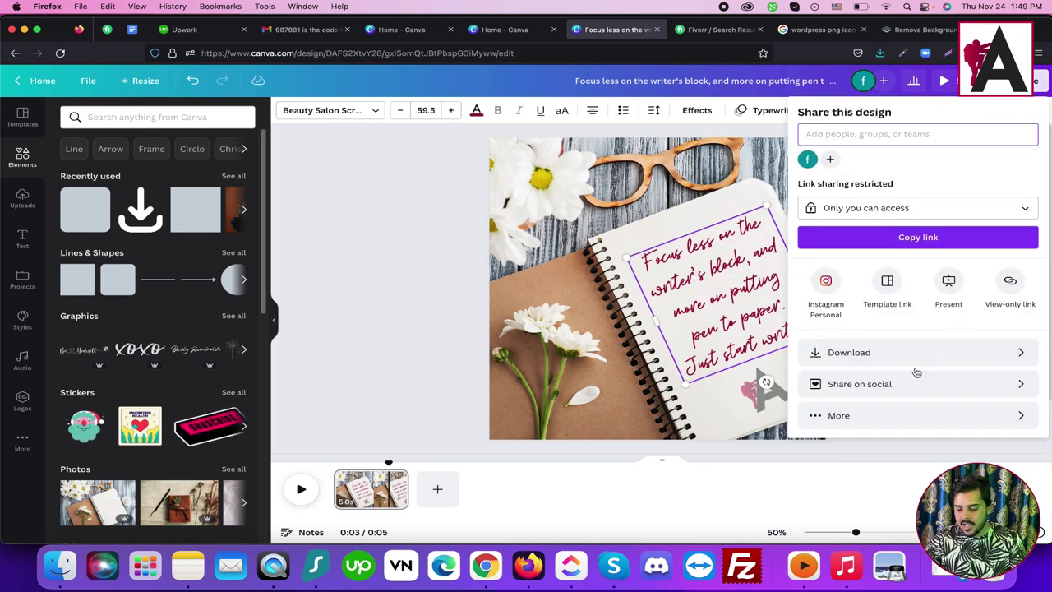
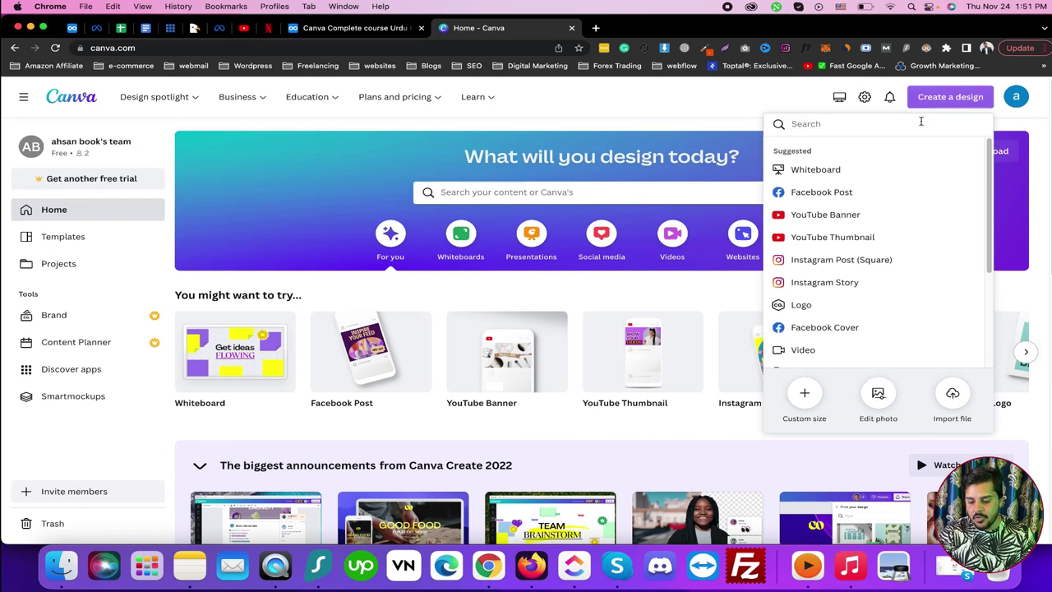
Search 'cv' and start a new blank A4 resume design
text(cv)
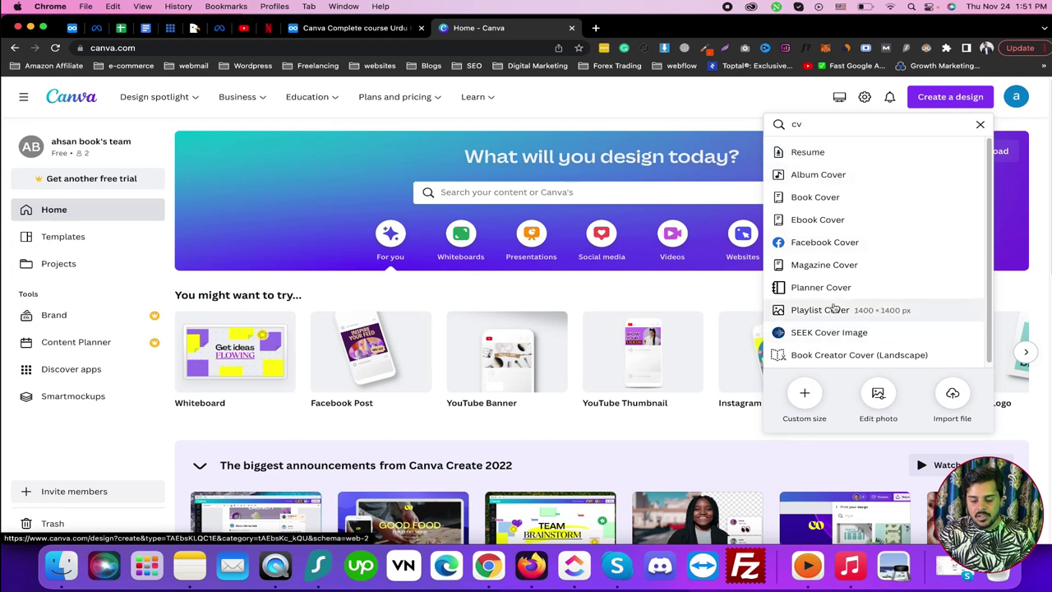
click(819, 153)
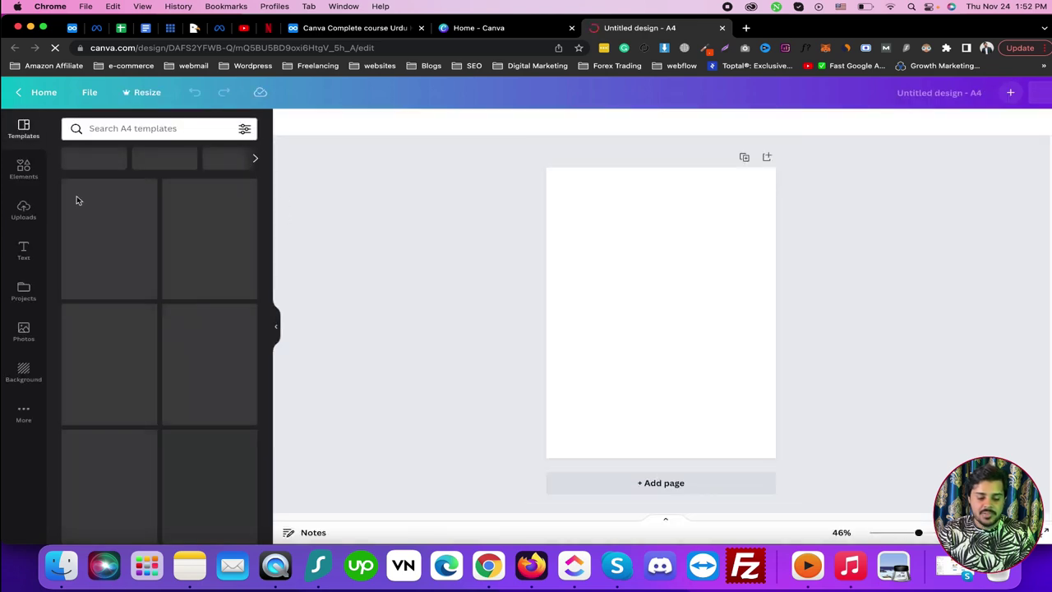
Filter the resume templates to the orange colour
click(244, 129)
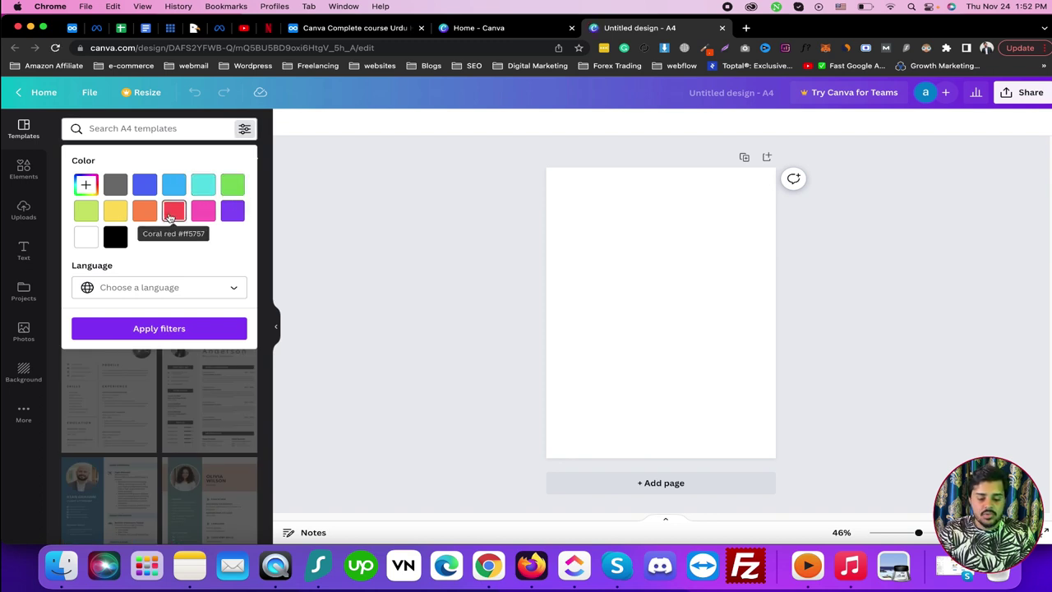
click(171, 213)
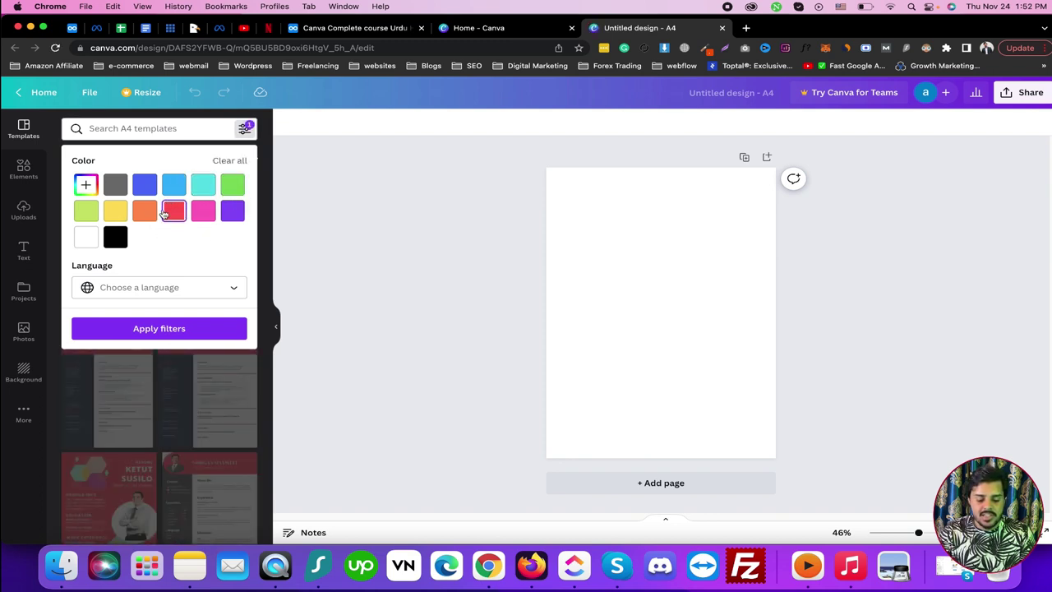
click(144, 212)
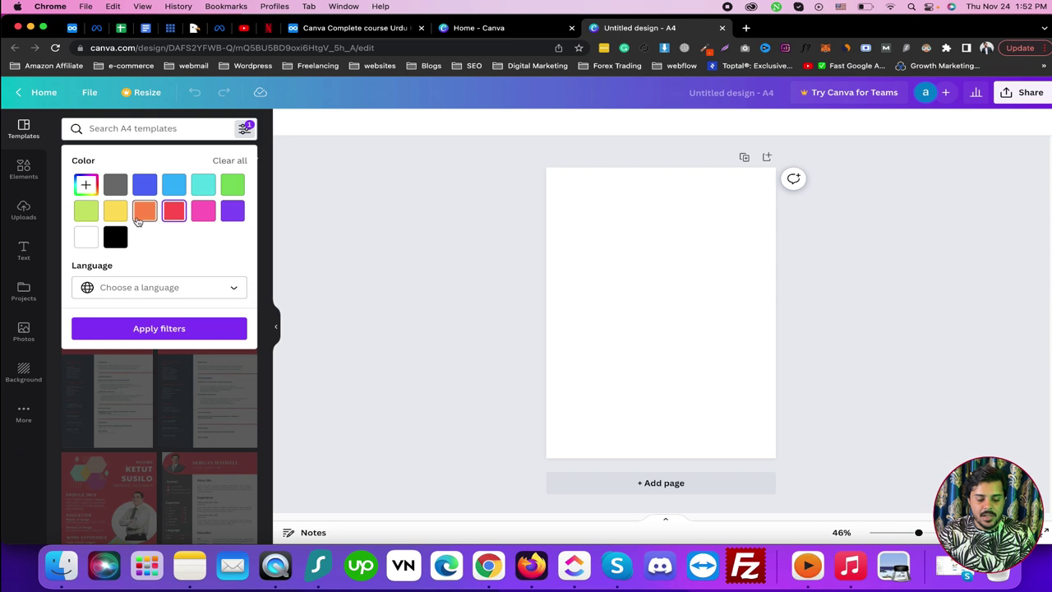
click(198, 334)
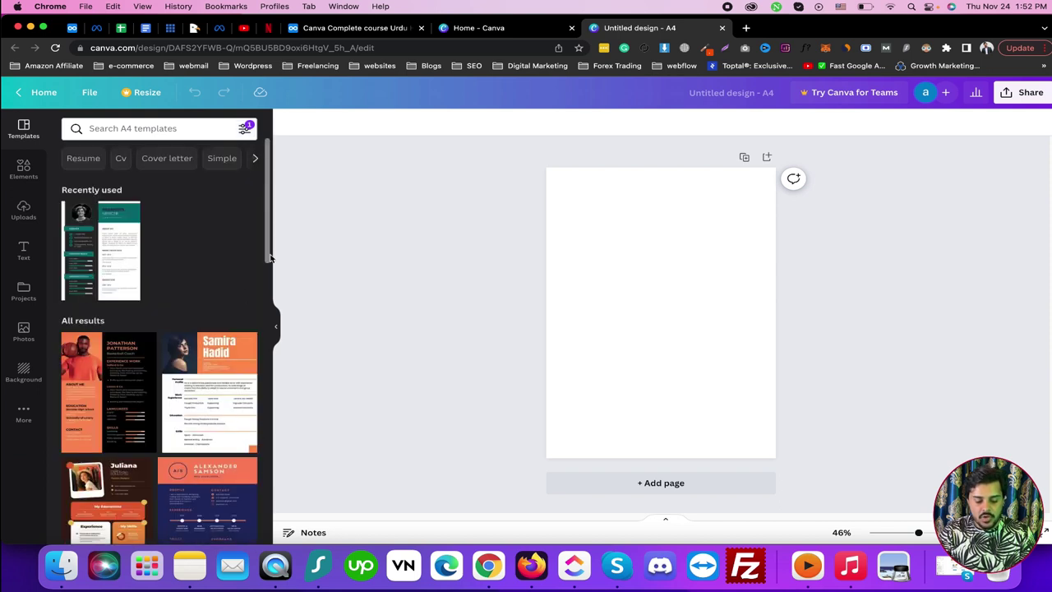
Search 'designer' resume templates and browse them, dismissing the premium upgrade prompt
click(165, 129)
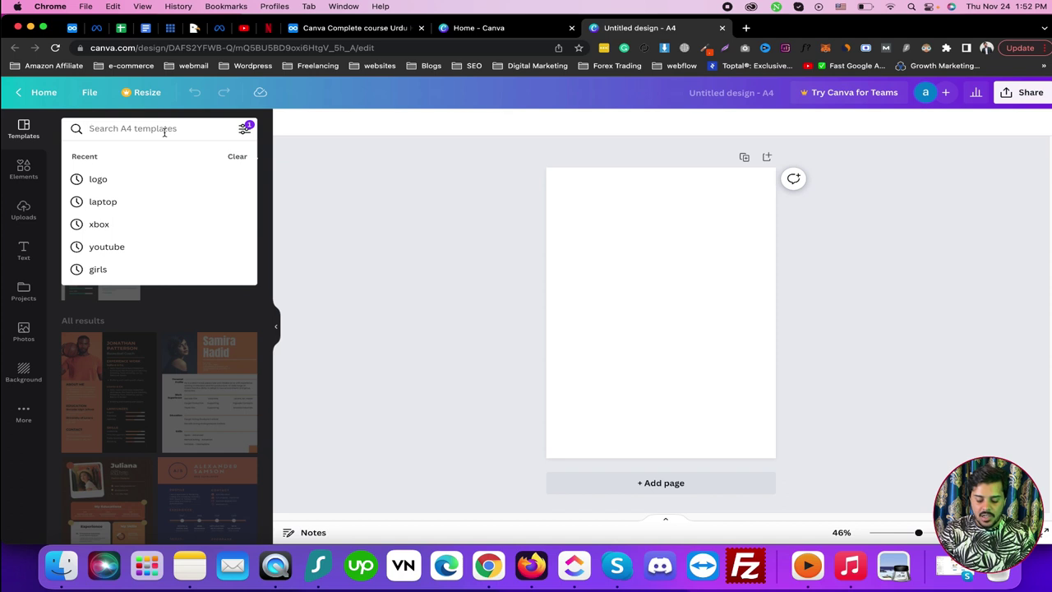
text(designer)
key(Return)
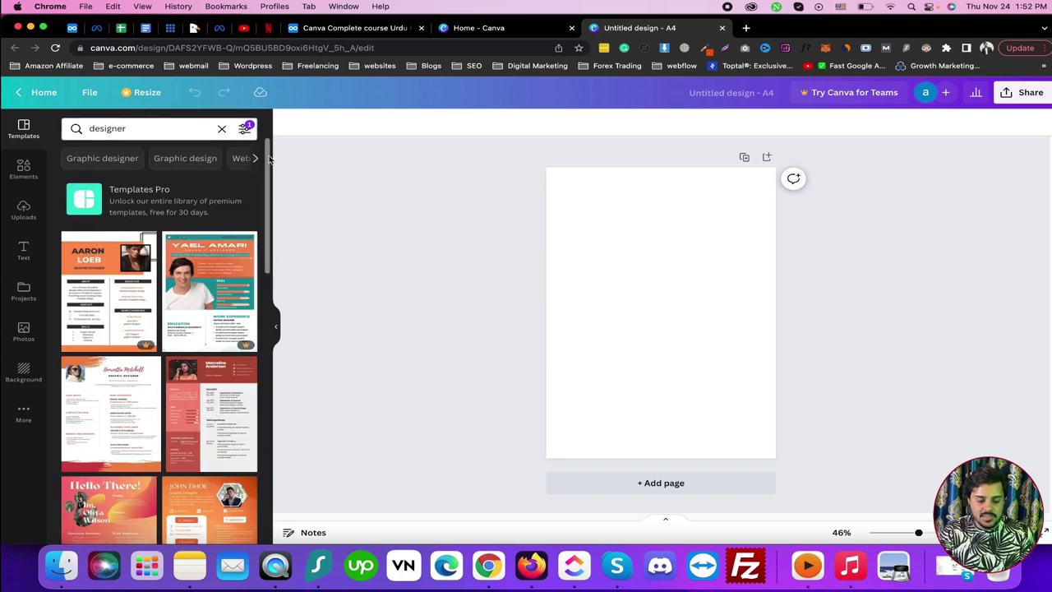
drag(269, 159, 266, 409)
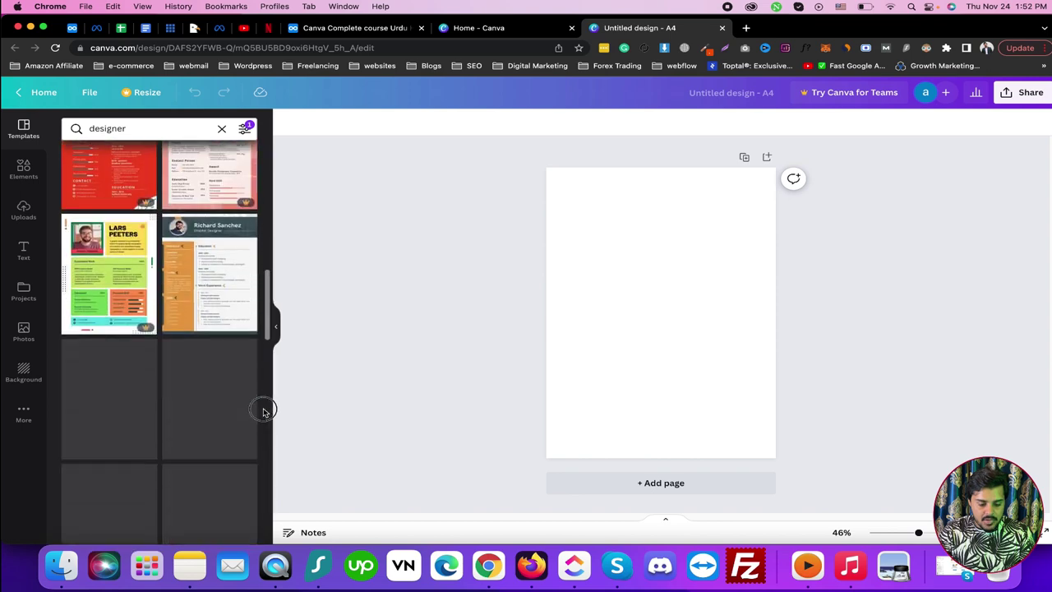
scroll(250, 428, down, 5)
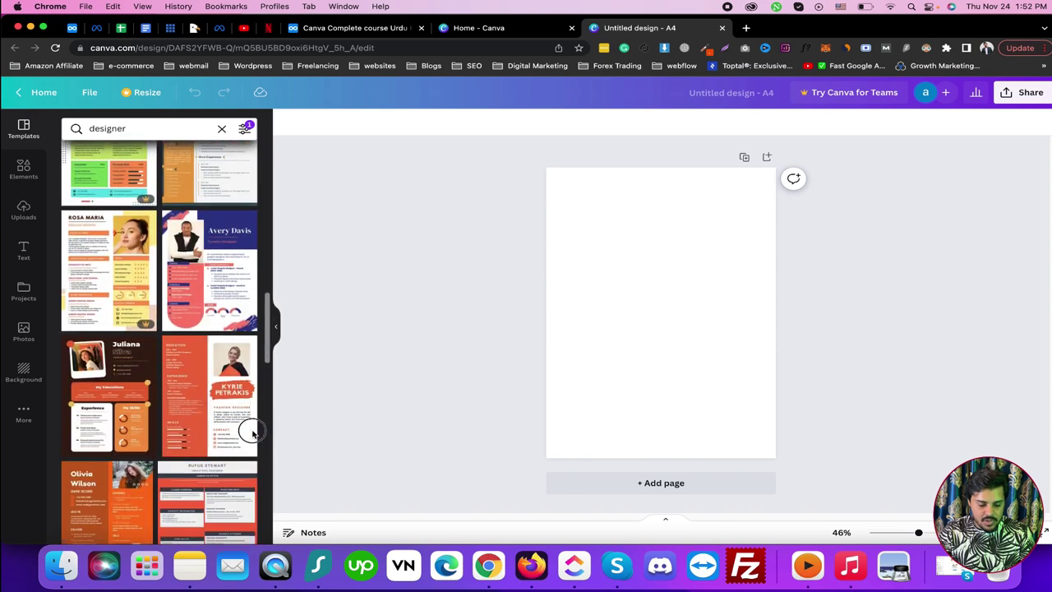
scroll(257, 454, down, 1)
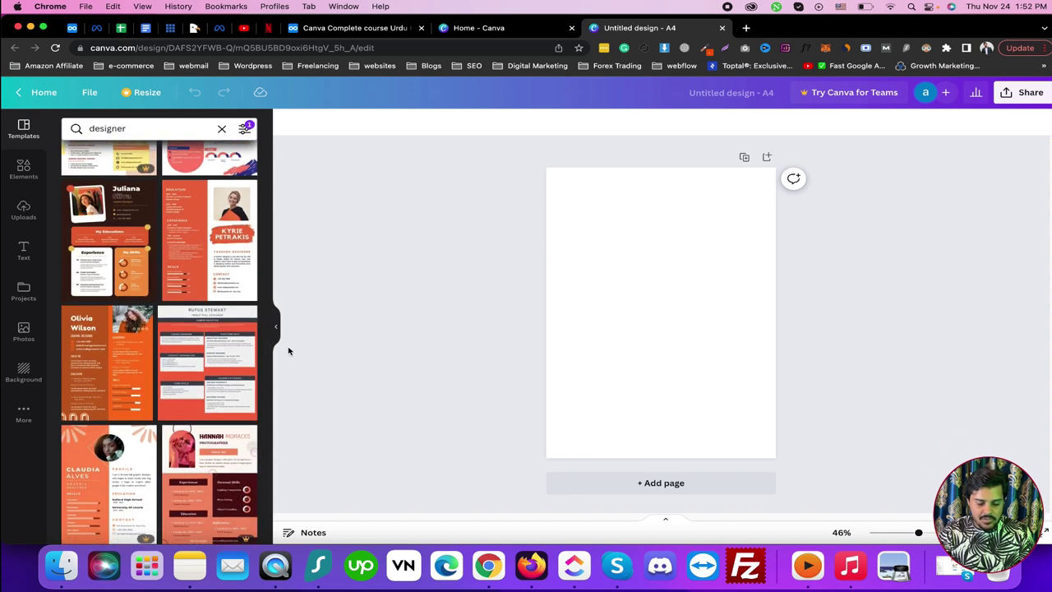
drag(268, 361, 270, 169)
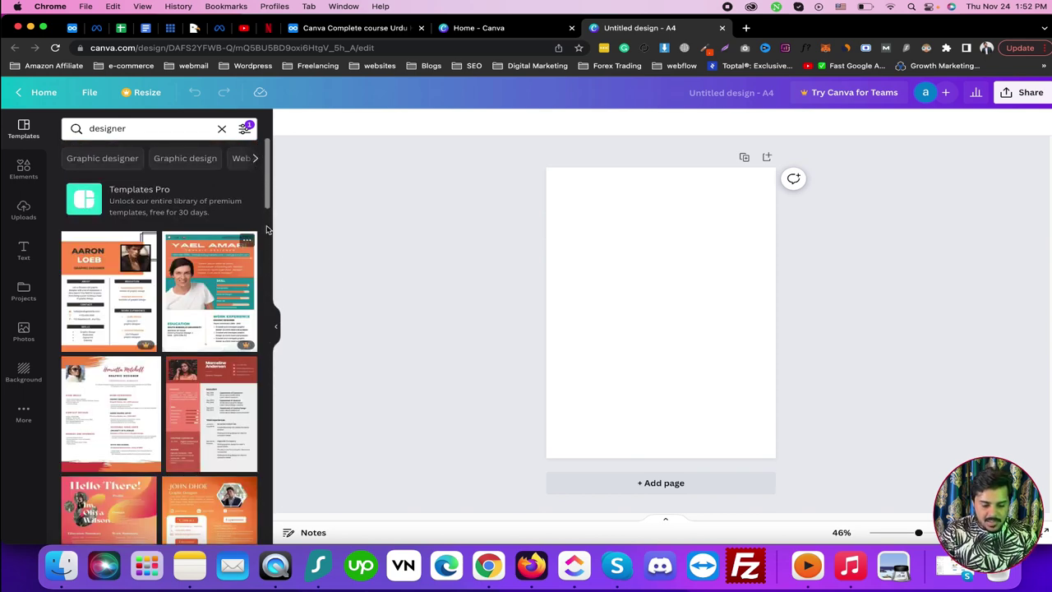
click(223, 281)
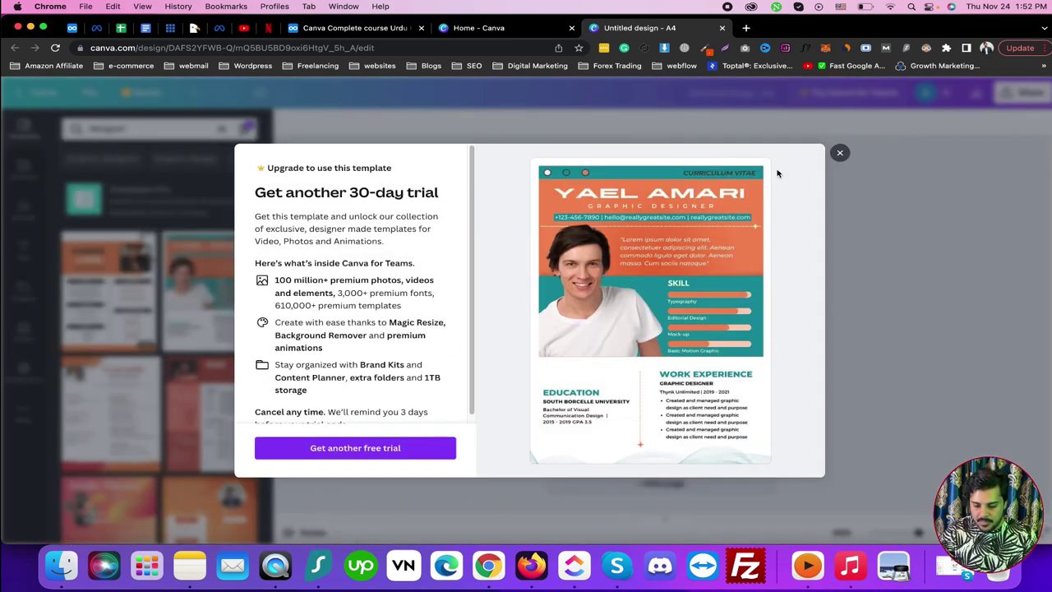
click(838, 156)
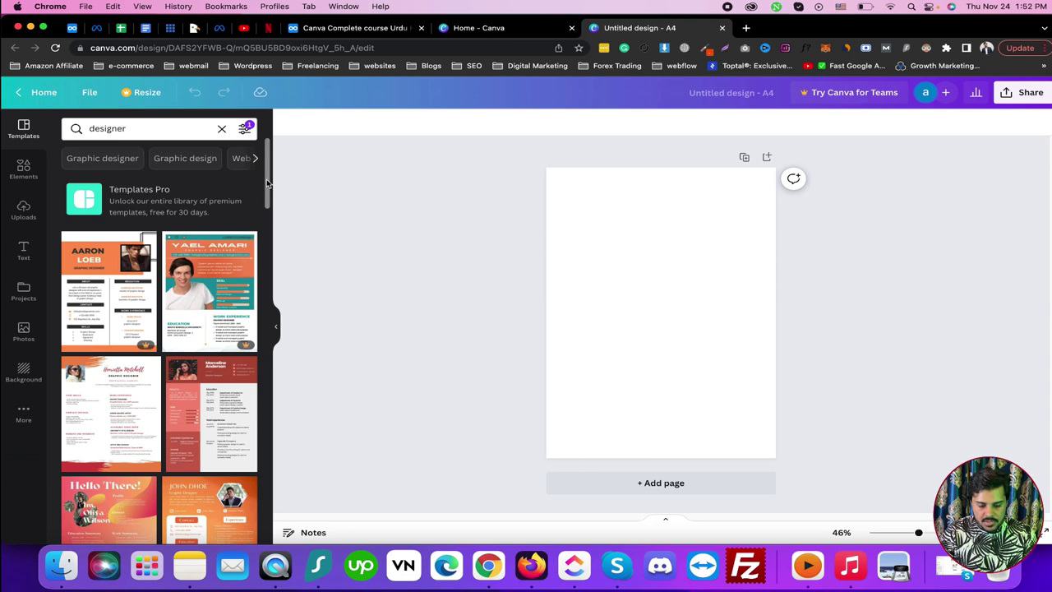
scroll(266, 201, down, 4)
scroll(266, 202, down, 1)
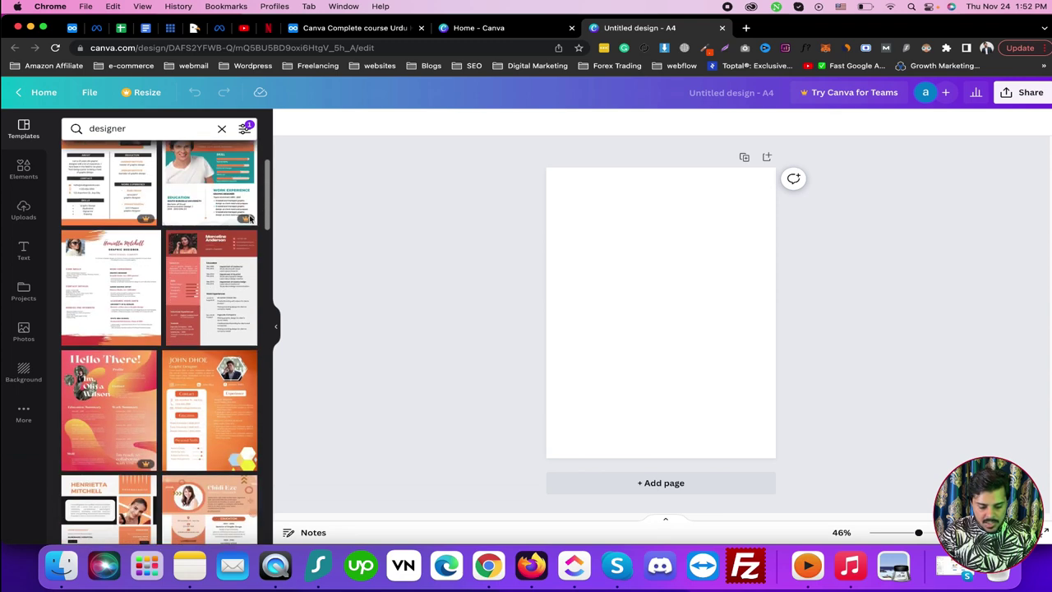
Apply the orange hexagon-photo template and put the owner's name as a one-line heading at 39.8
click(210, 422)
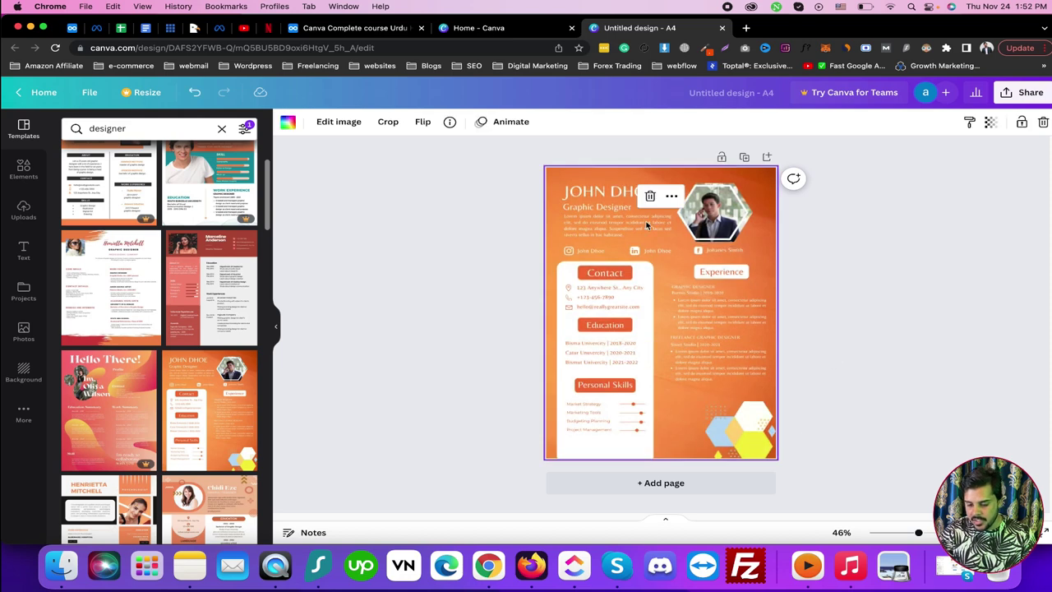
drag(919, 534, 931, 533)
scroll(1042, 292, up, 2)
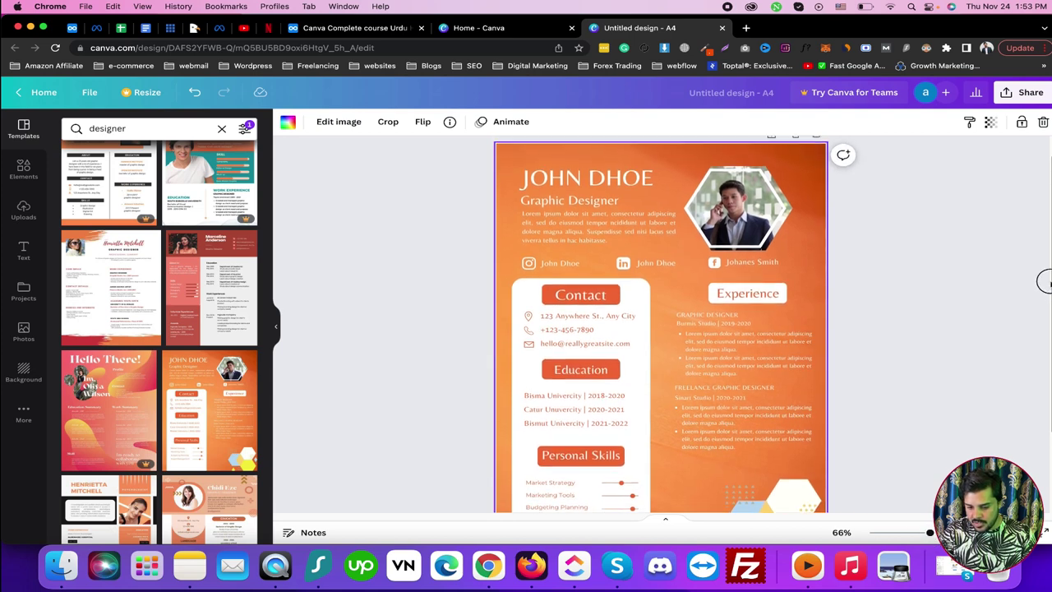
click(665, 183)
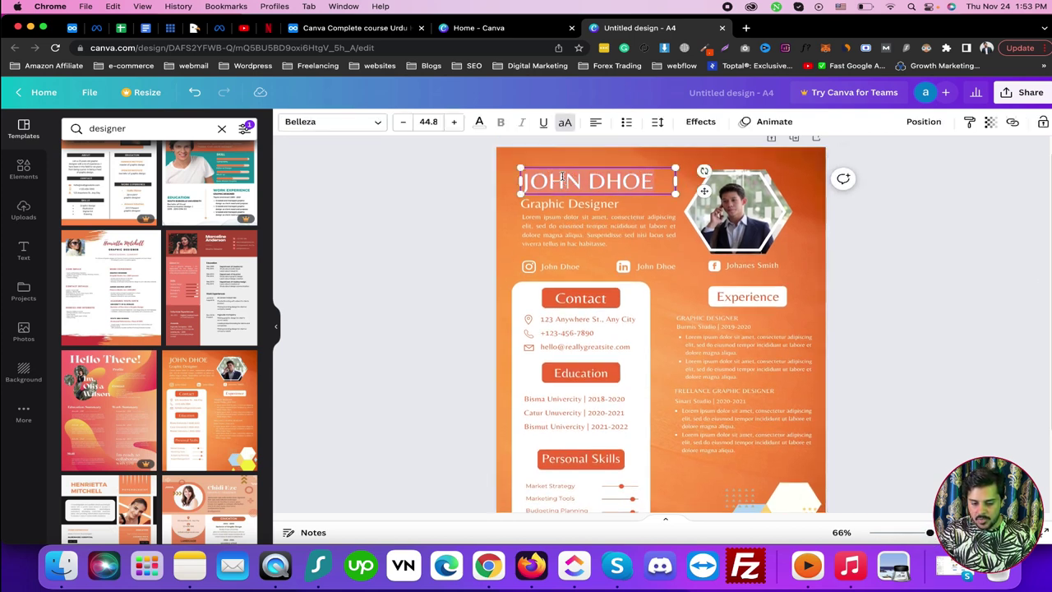
text(AHSAN DANISH)
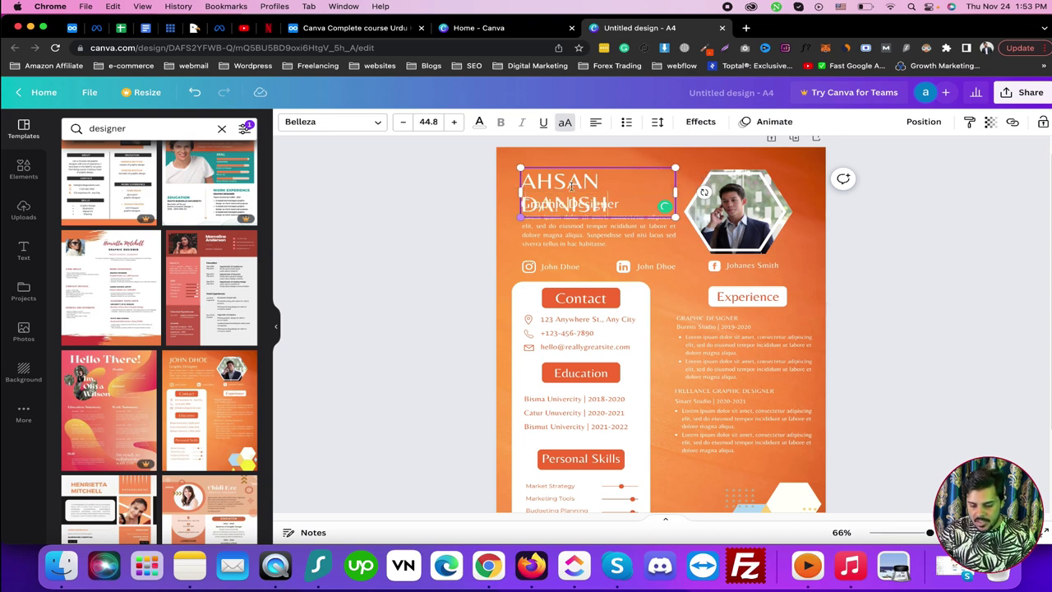
click(406, 126)
click(406, 126)
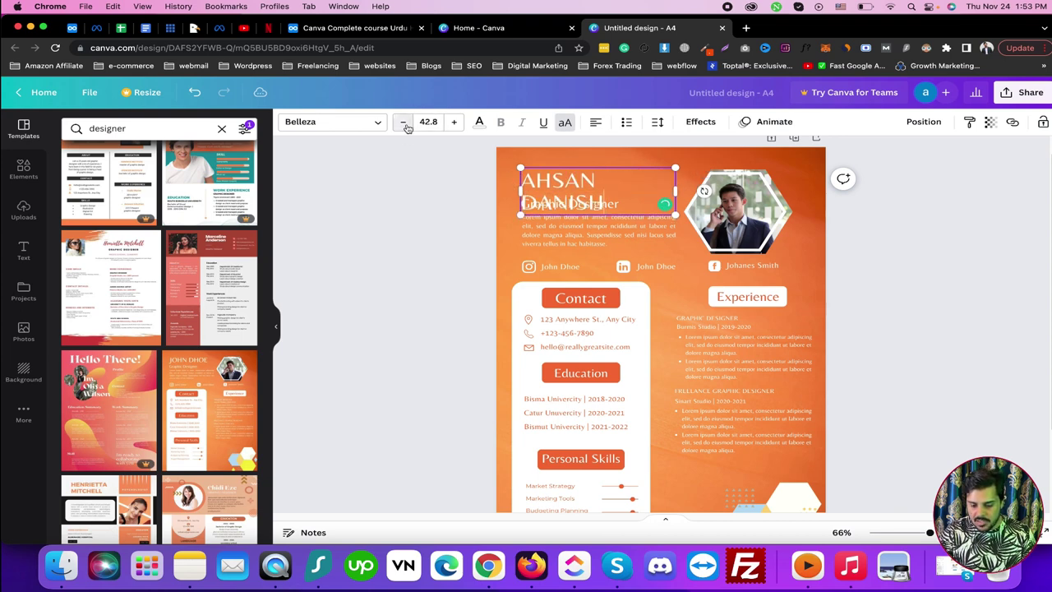
click(406, 126)
click(406, 126)
click(406, 126)
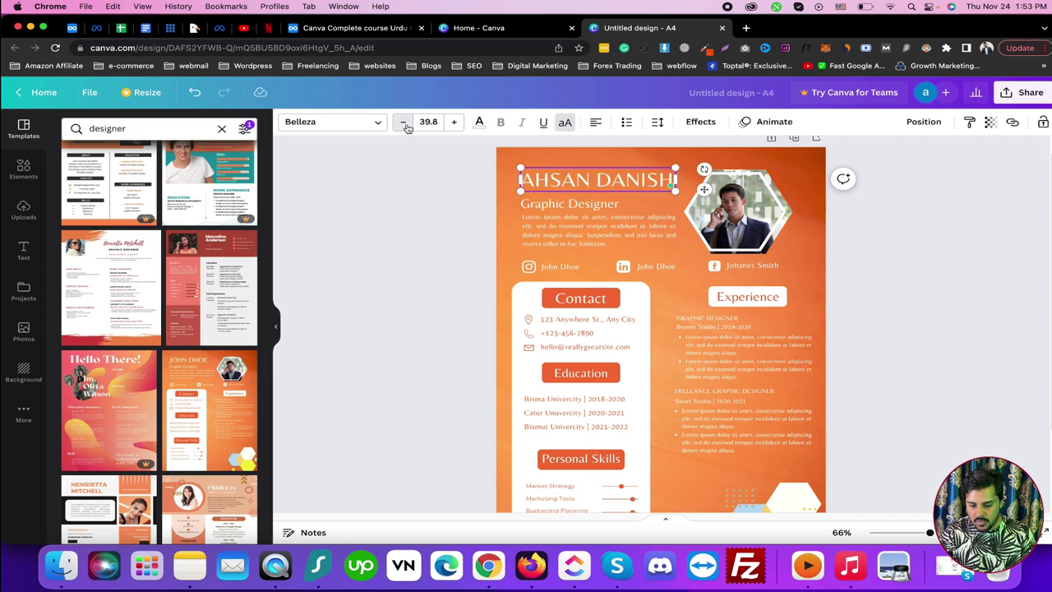
click(406, 126)
click(455, 125)
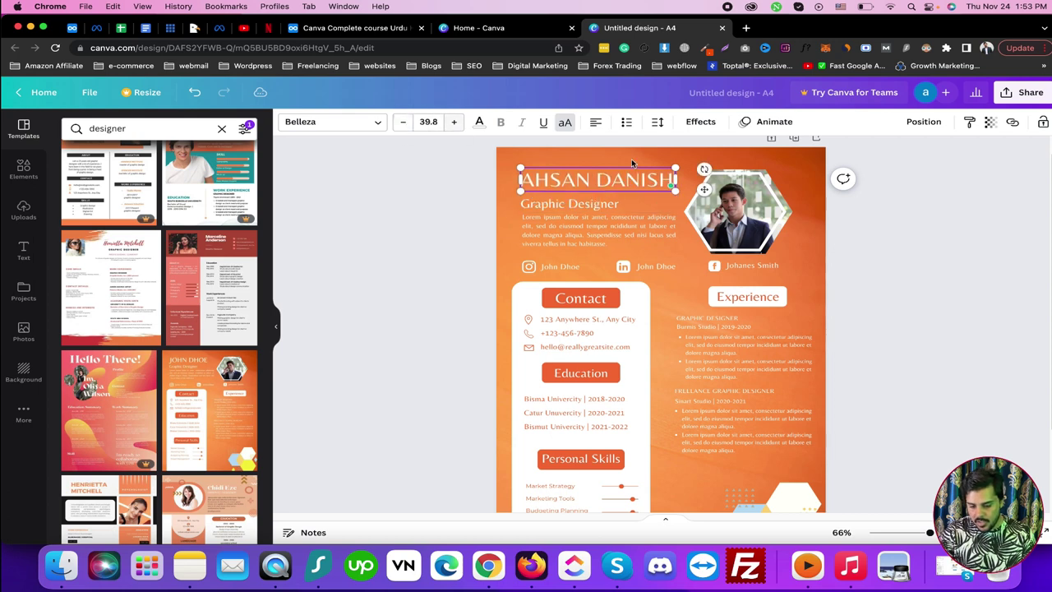
Change the subtitle from 'Graphic Designer' to 'Canva Designer'
click(589, 206)
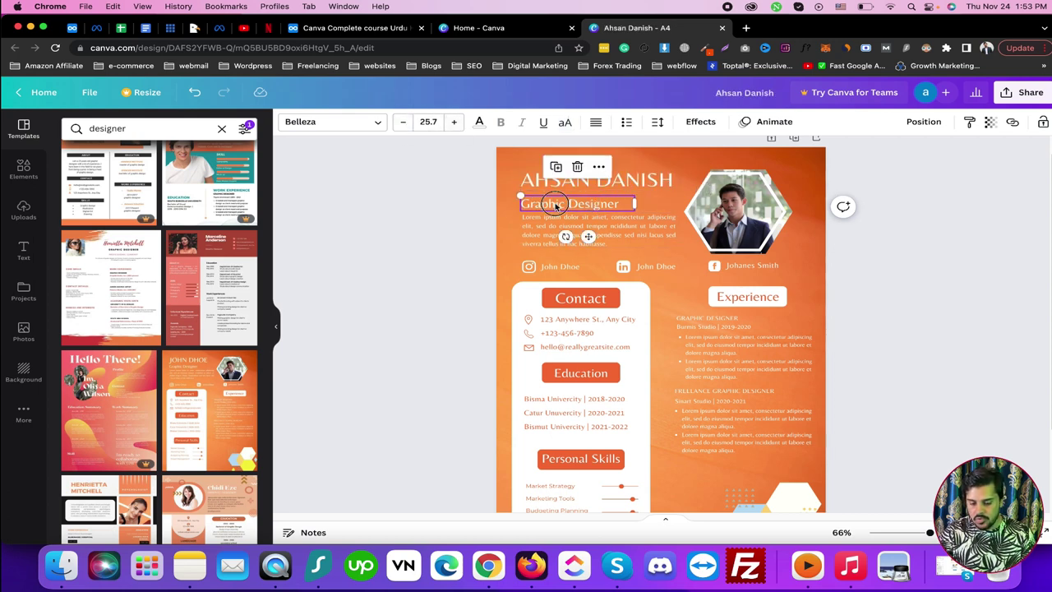
click(557, 206)
text(canva)
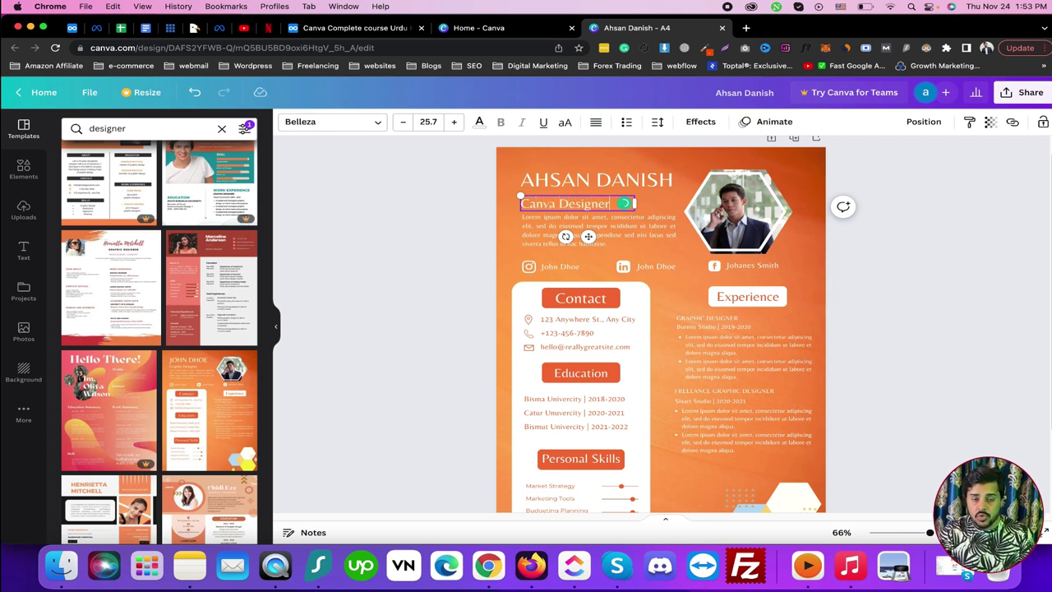
click(548, 228)
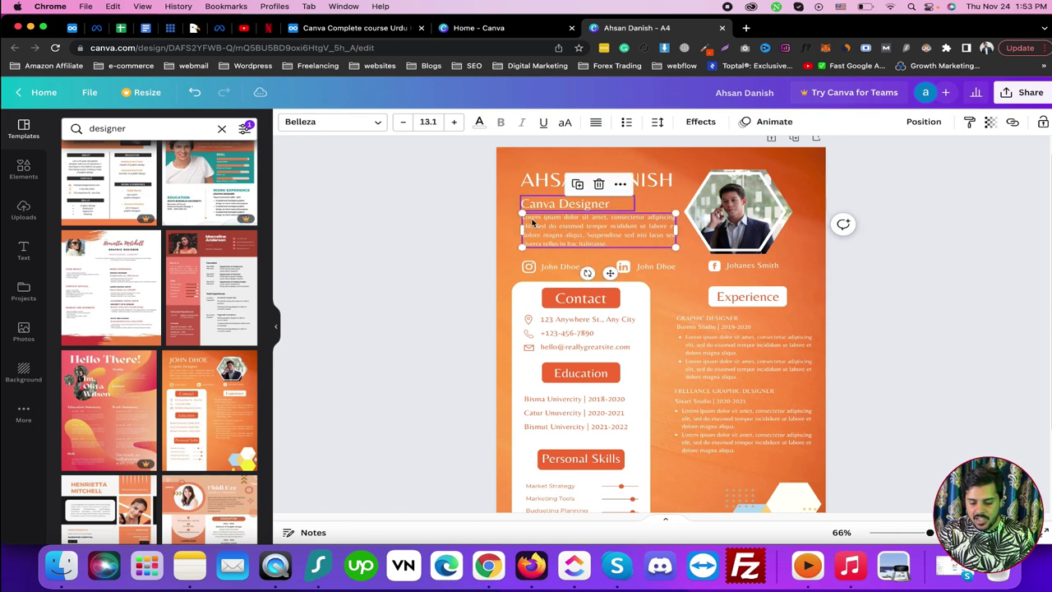
Edit the Instagram, LinkedIn and Facebook handle texts
click(538, 270)
click(569, 271)
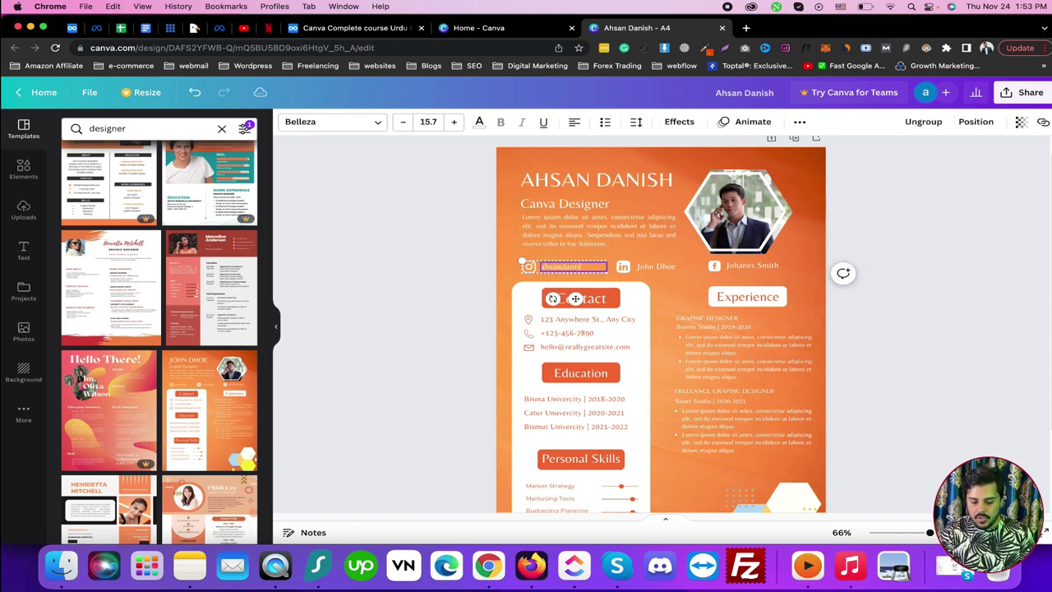
click(658, 265)
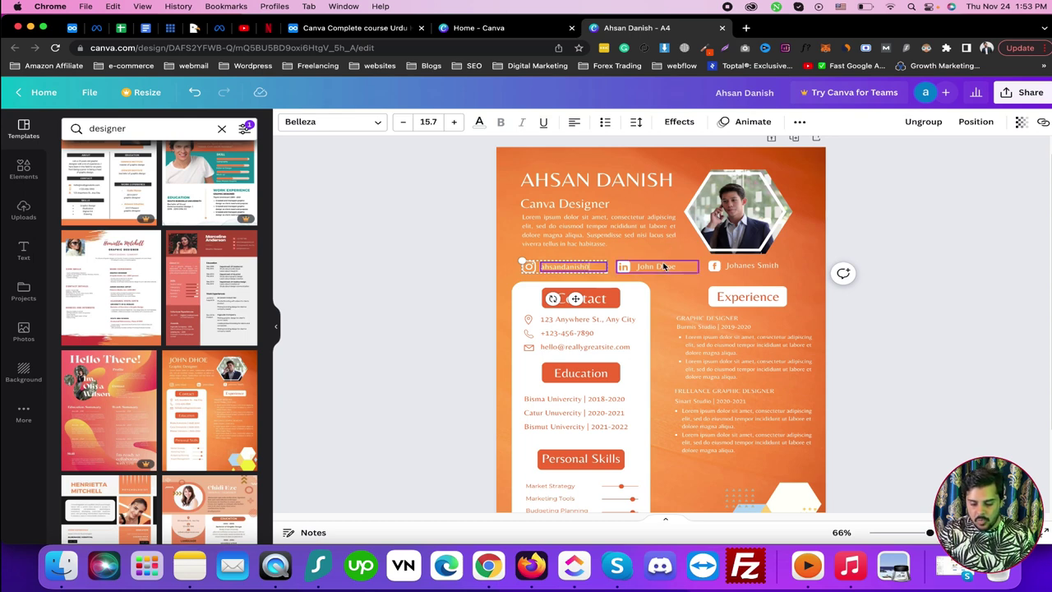
click(663, 265)
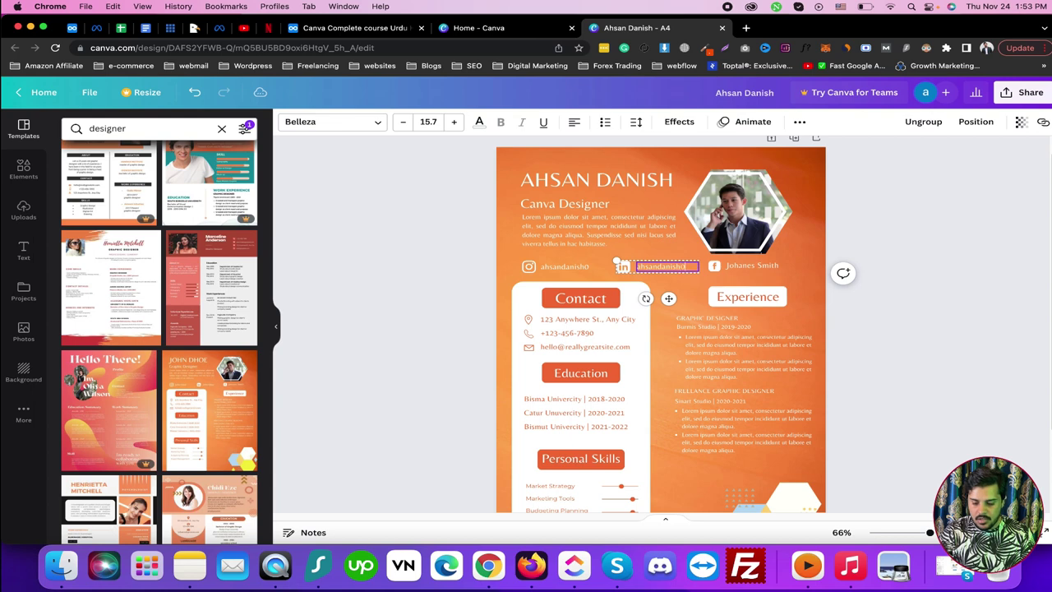
click(746, 265)
click(748, 265)
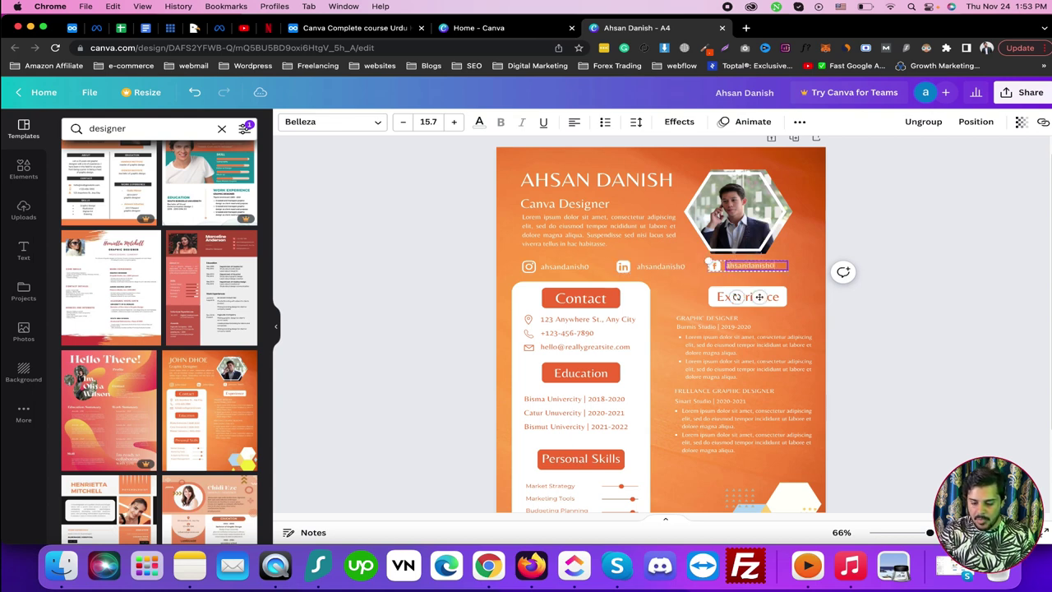
click(762, 340)
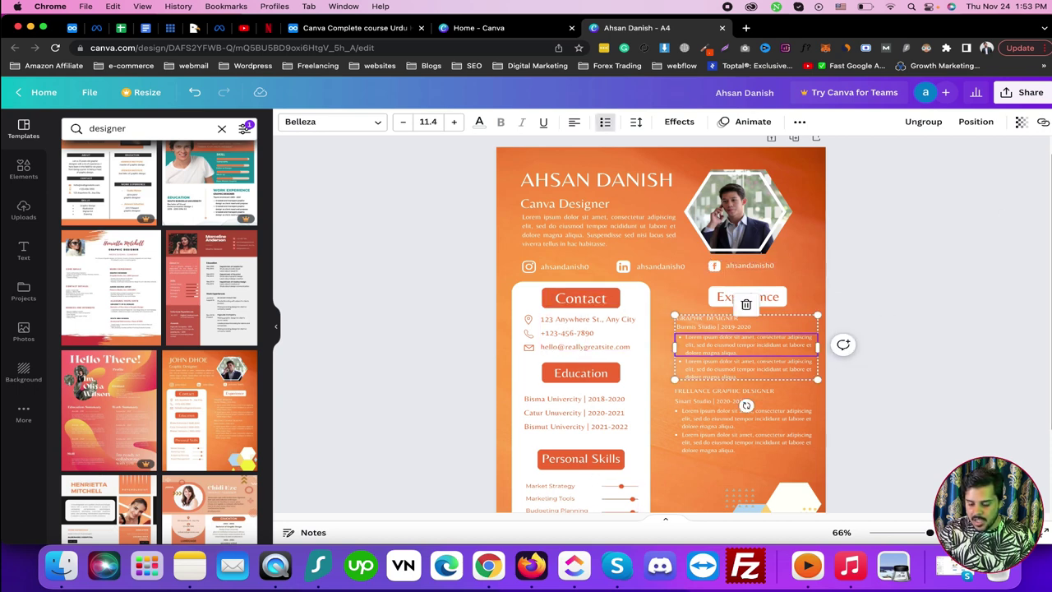
Nudge the Personal Skills rating bars slightly right to line up with the skill names
scroll(1021, 266, down, 3)
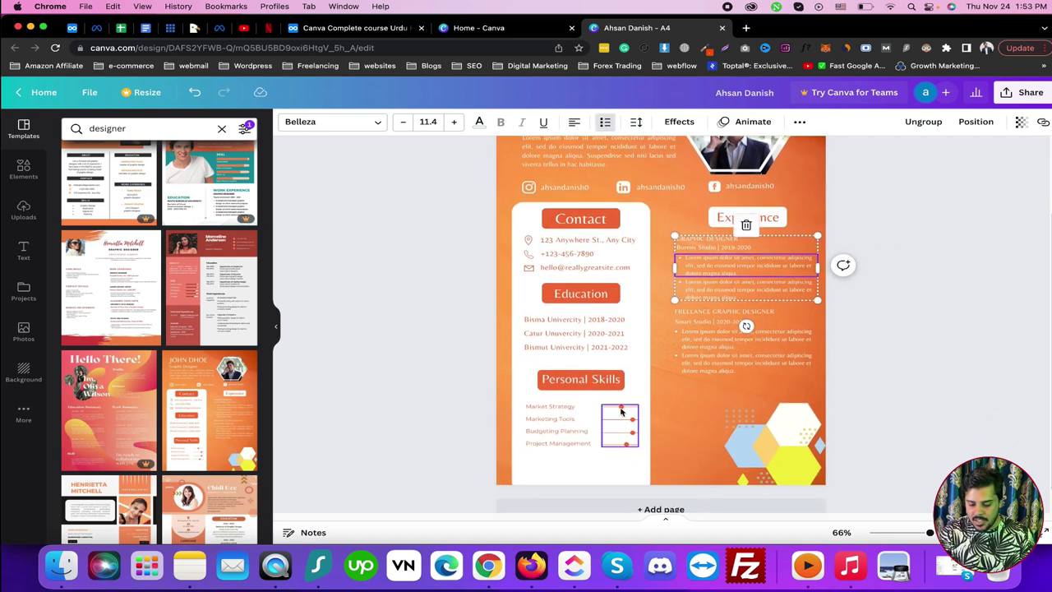
drag(623, 411, 625, 407)
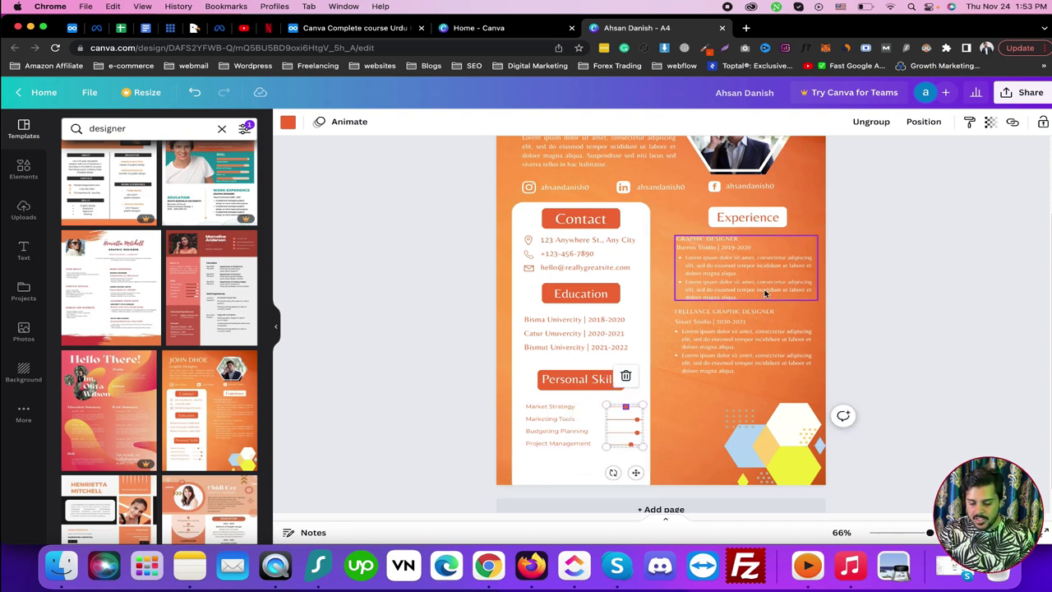
scroll(1041, 308, up, 1)
scroll(1041, 309, down, 2)
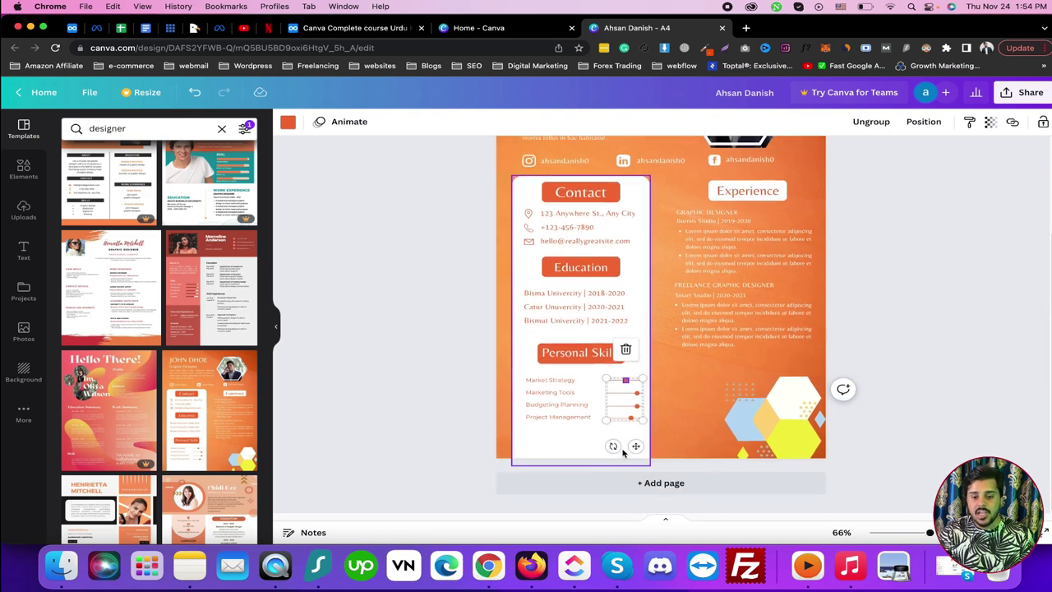
Move the Education university list, skill names and rating bars up under their headings
click(479, 339)
click(561, 351)
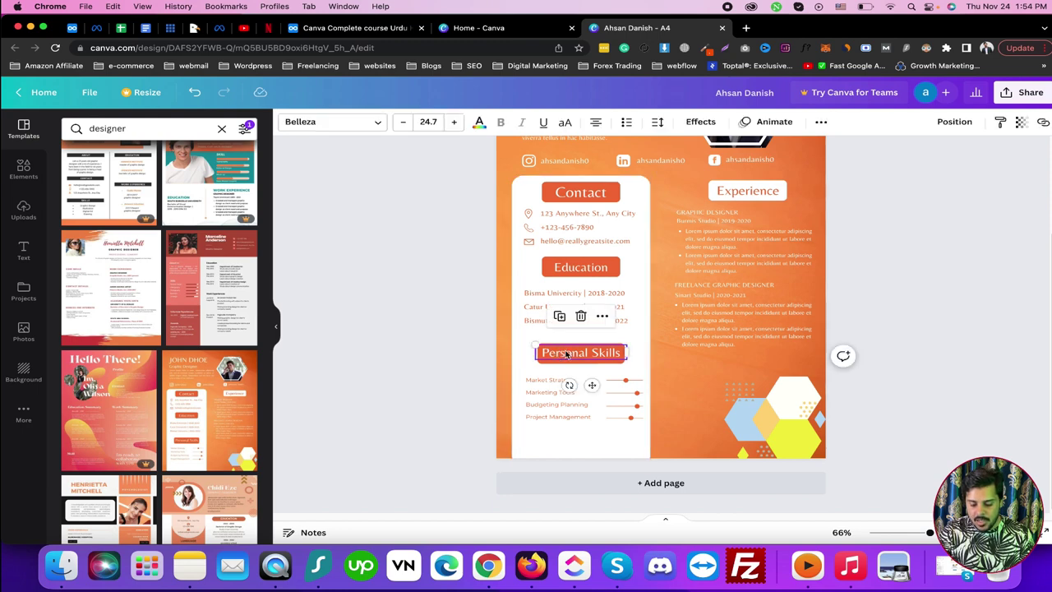
triple_click(566, 353)
key(BackSpace)
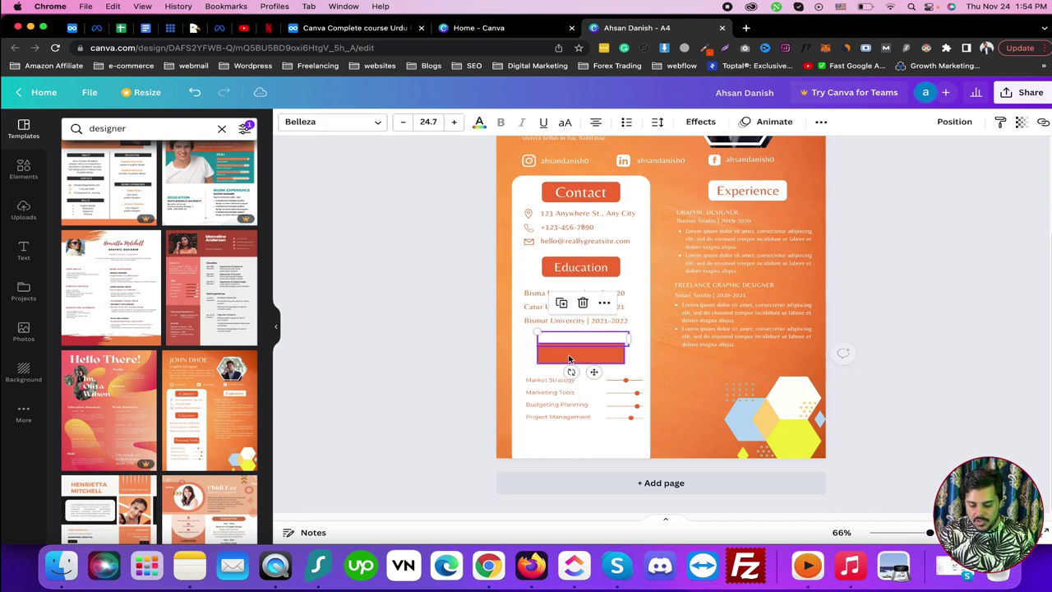
drag(569, 359, 567, 343)
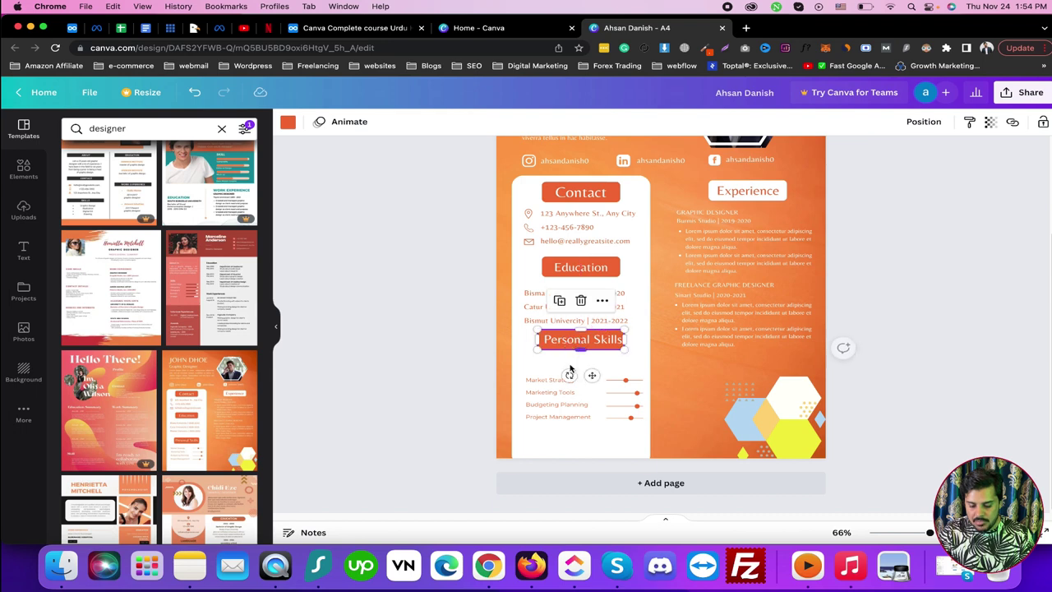
click(543, 310)
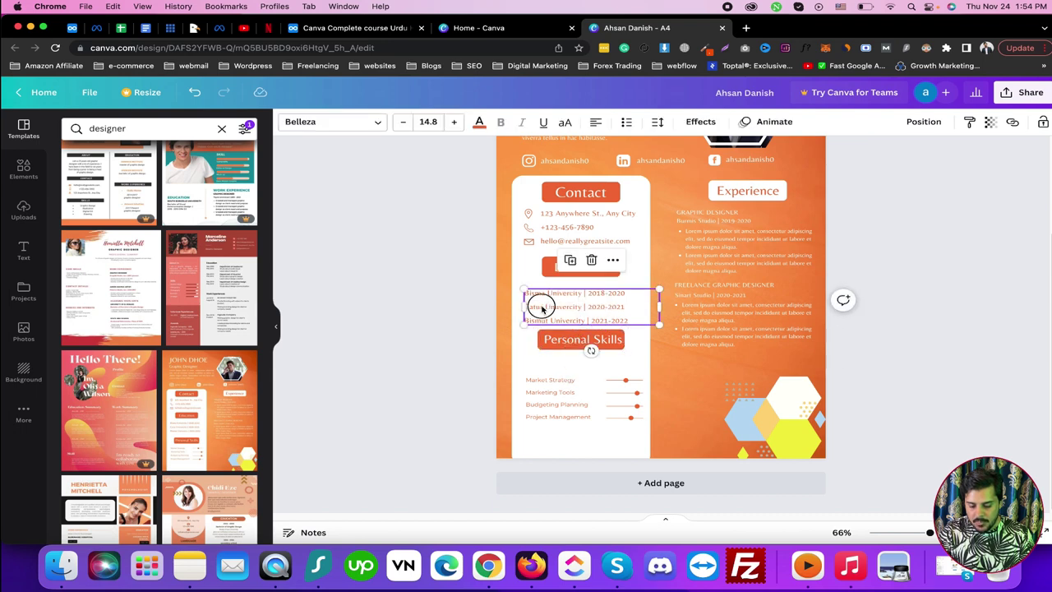
drag(542, 310, 541, 307)
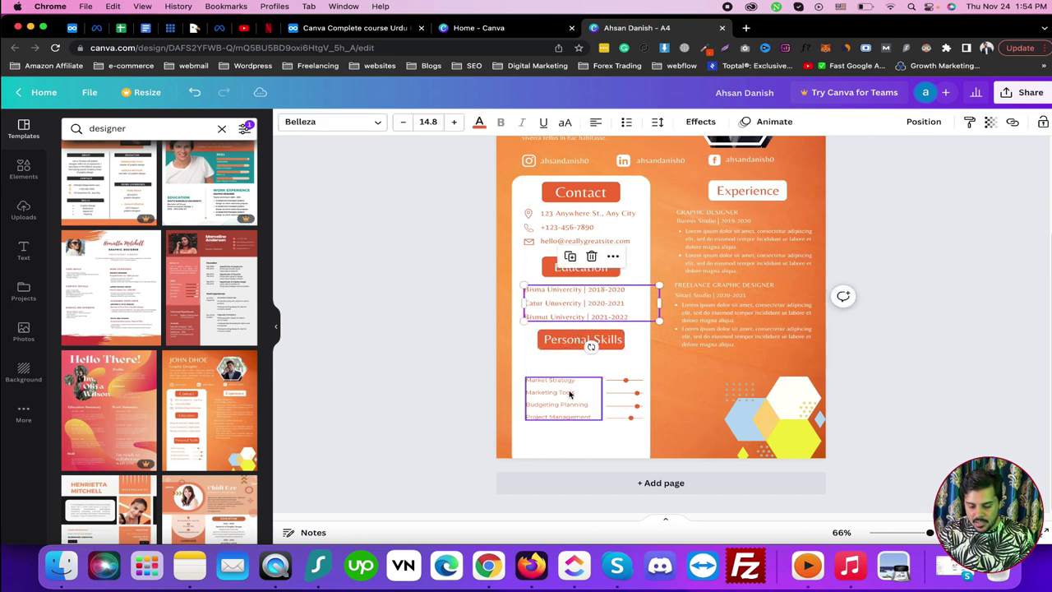
drag(570, 395, 567, 381)
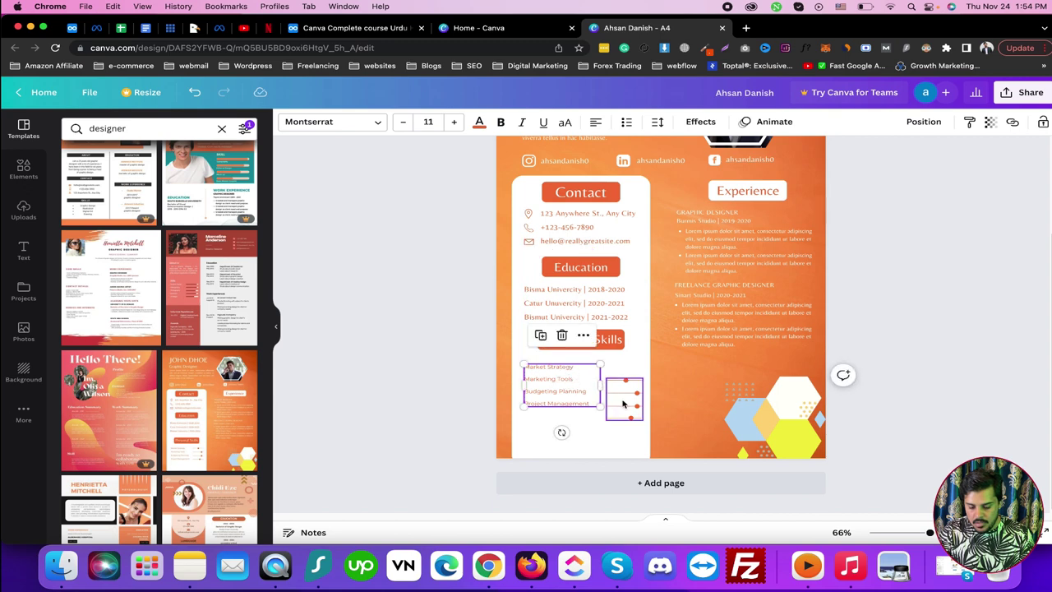
drag(624, 404, 568, 388)
click(436, 365)
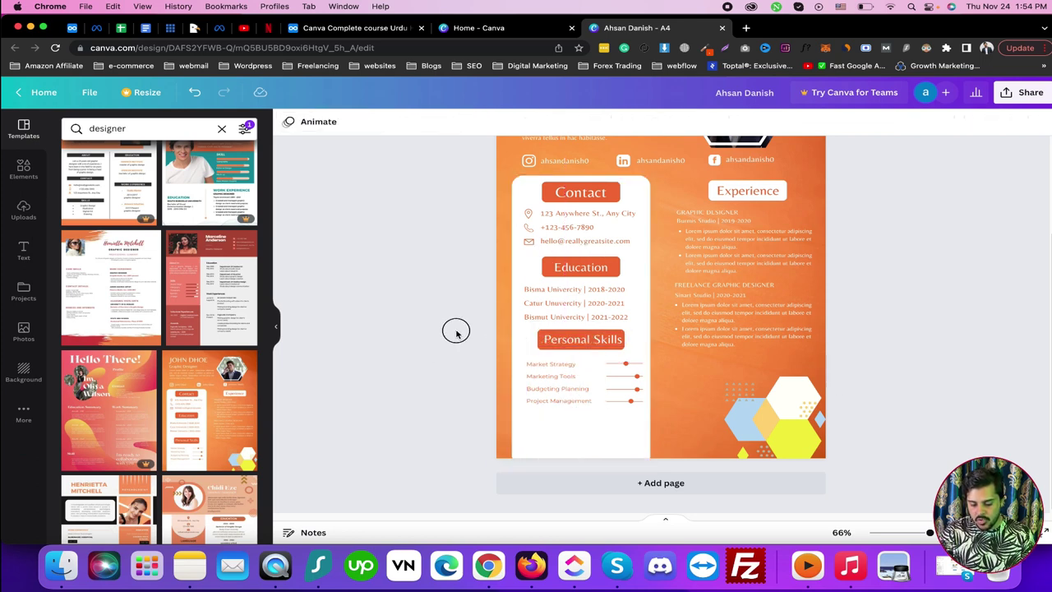
drag(539, 327, 551, 331)
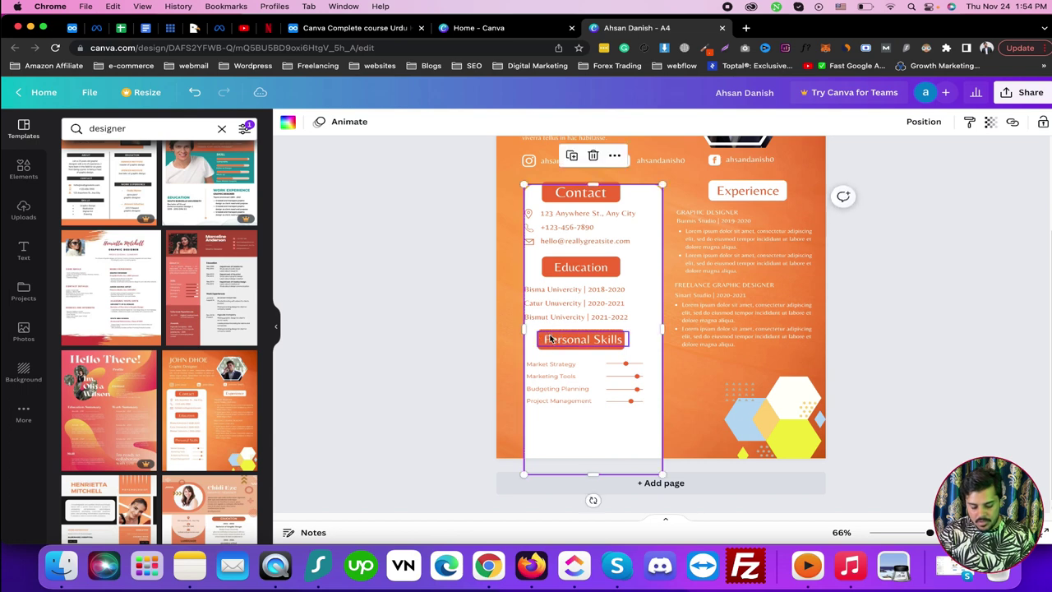
key(super+z)
Copy the Personal Skills heading and its orange bar below the skill bars, sending the bar to back
click(550, 342)
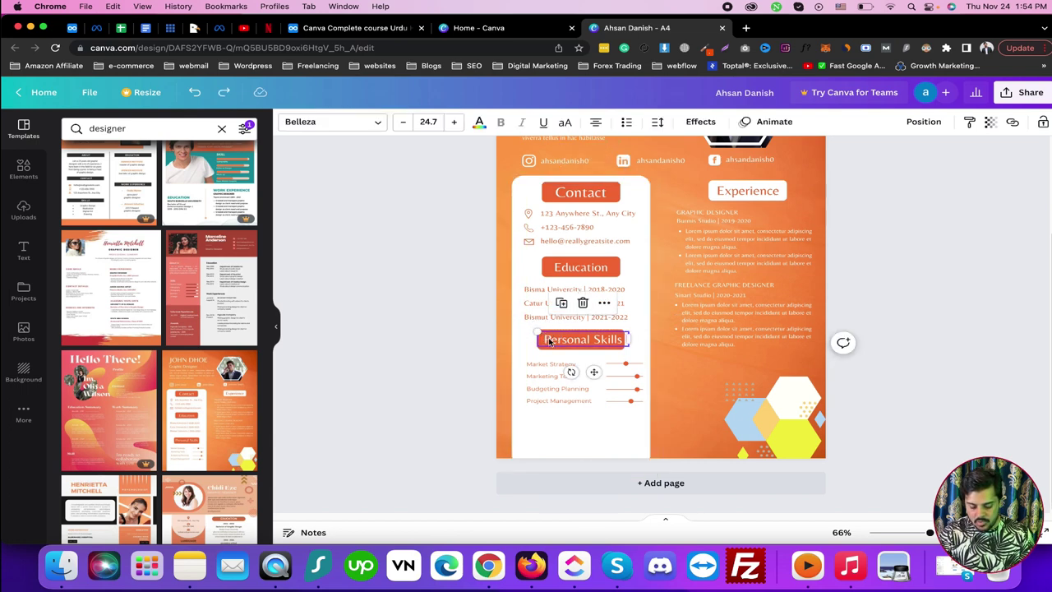
drag(553, 344, 565, 419)
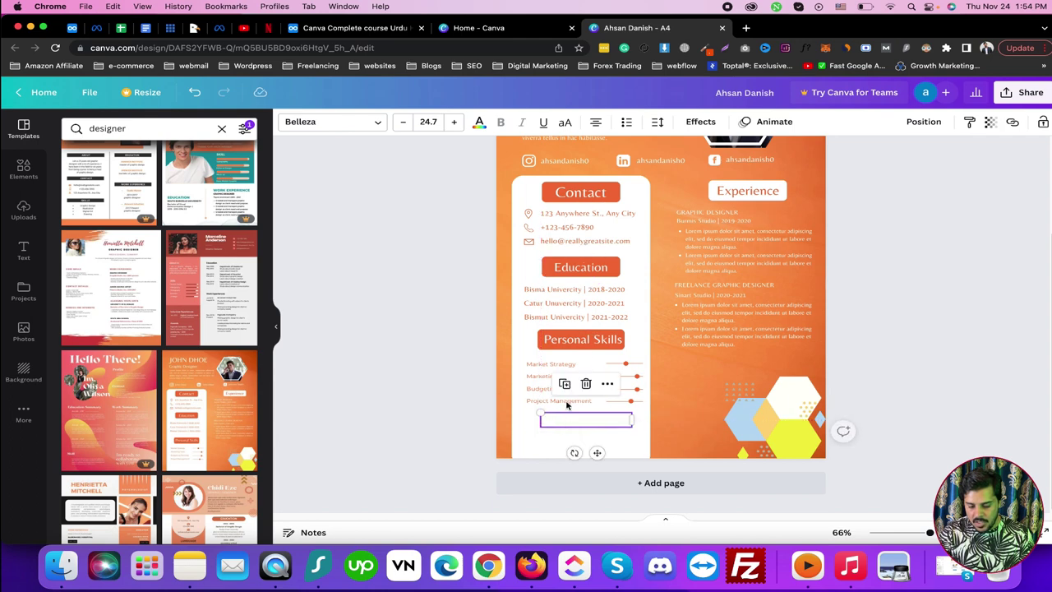
click(549, 332)
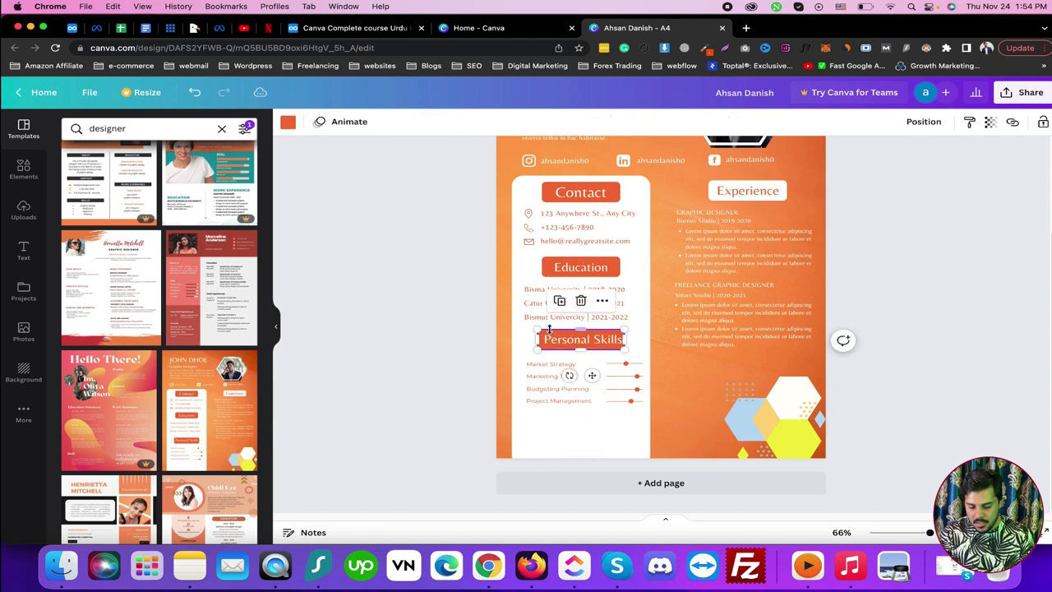
drag(549, 328, 559, 420)
right_click(577, 424)
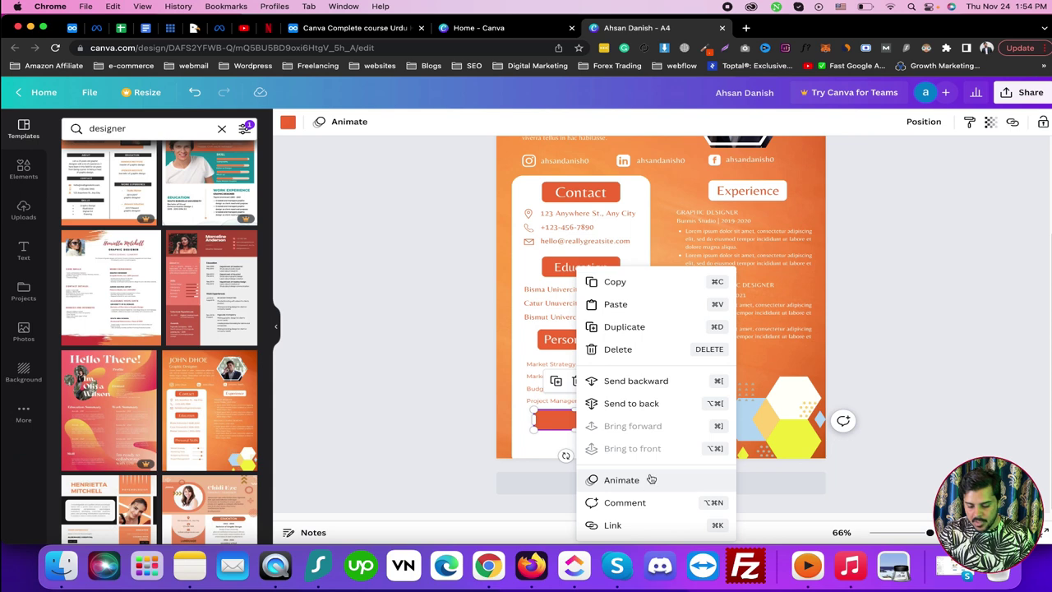
click(650, 403)
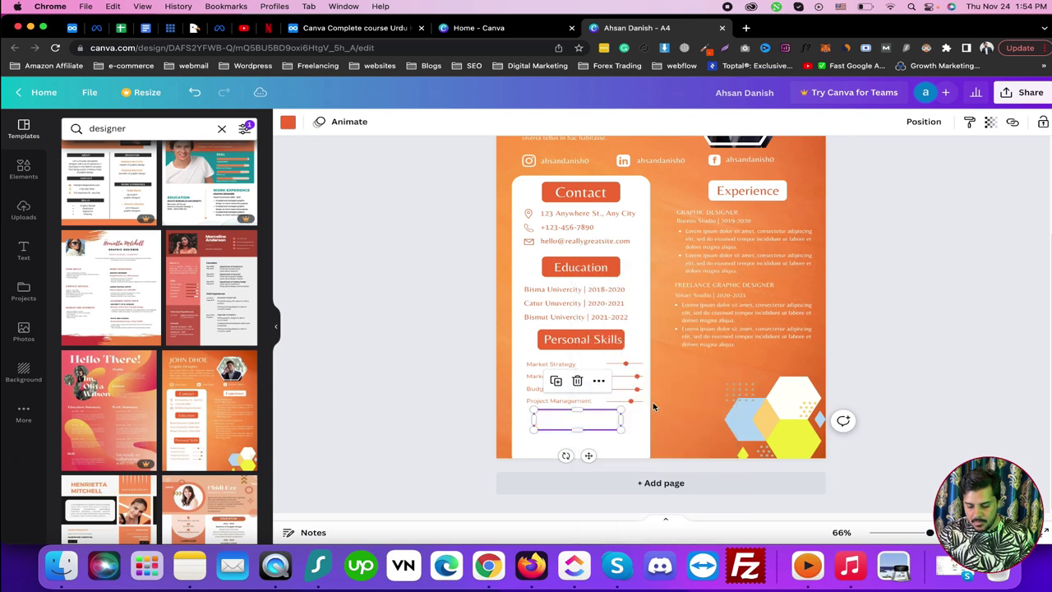
click(579, 421)
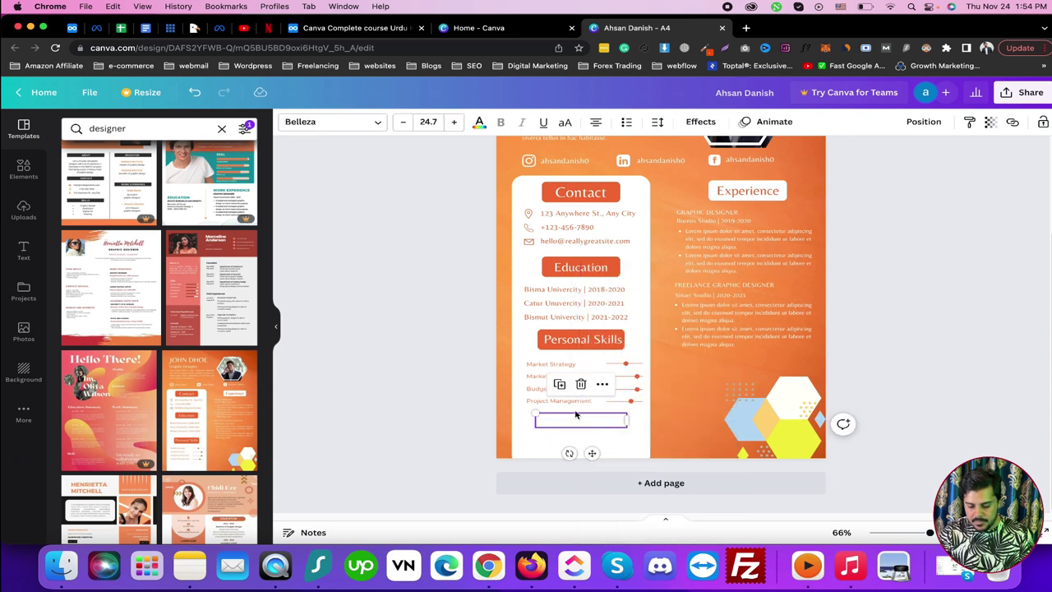
Colour the copied heading text orange and adjust its position
drag(577, 411, 573, 419)
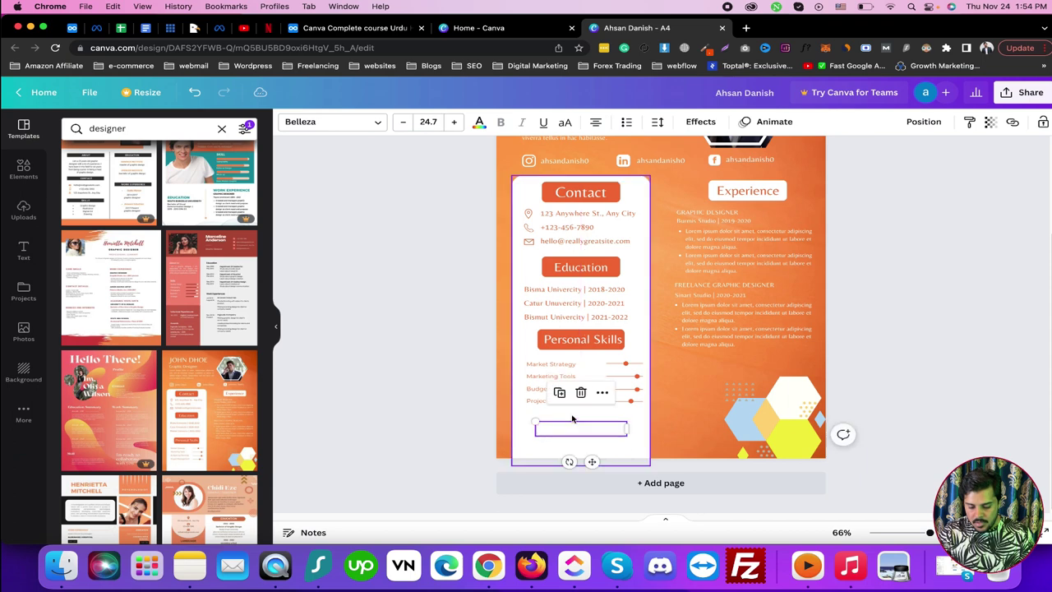
click(535, 426)
click(539, 423)
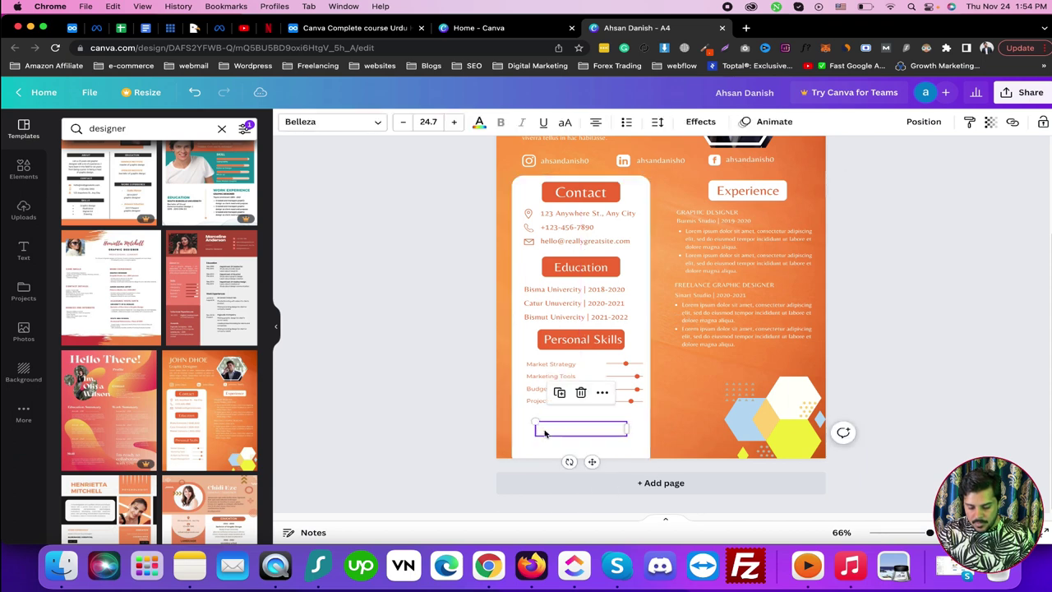
click(479, 122)
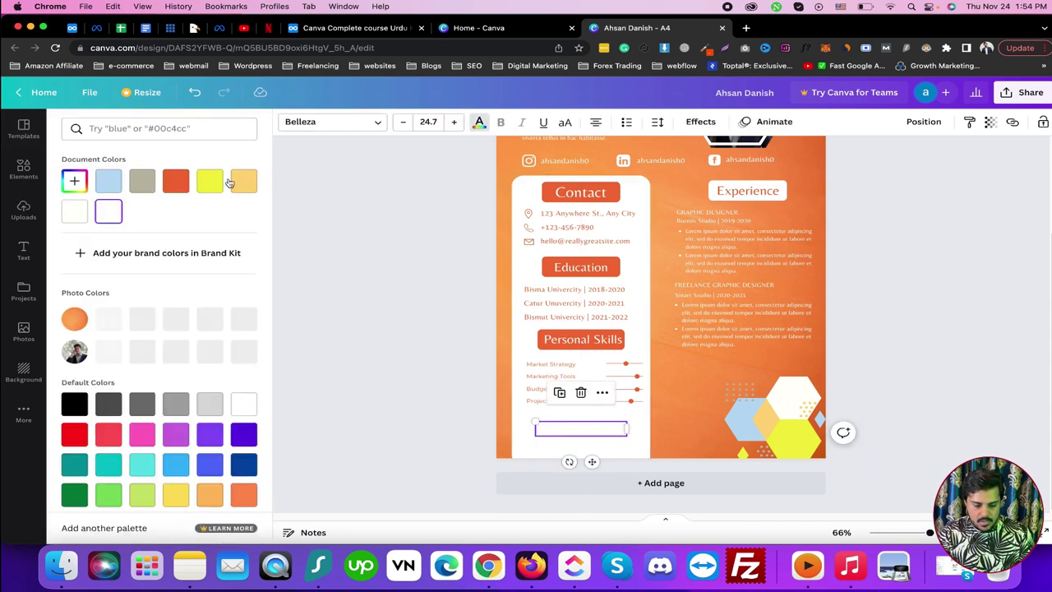
click(175, 180)
click(574, 415)
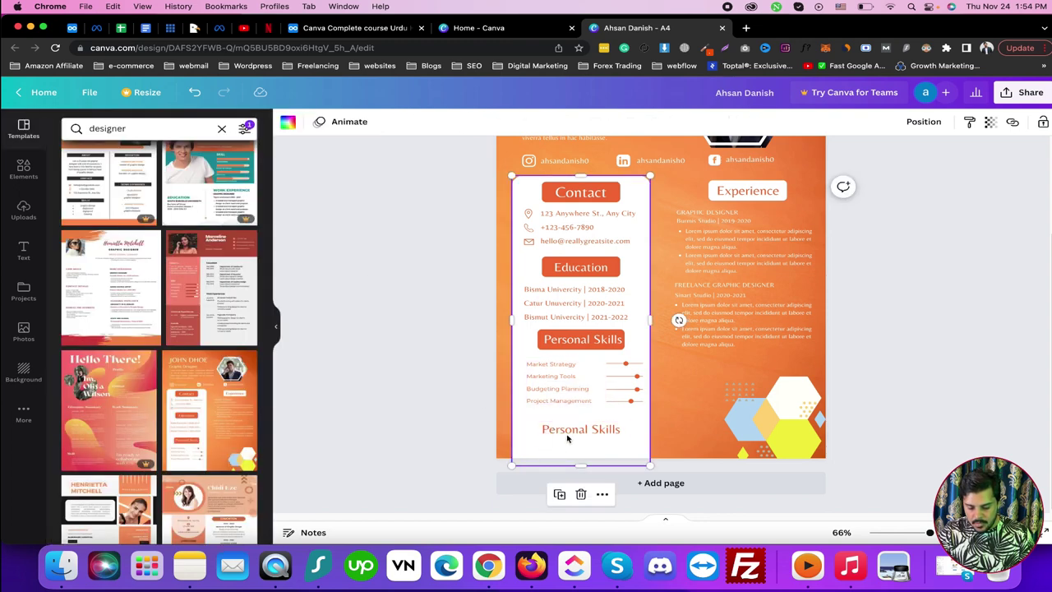
drag(570, 429, 570, 423)
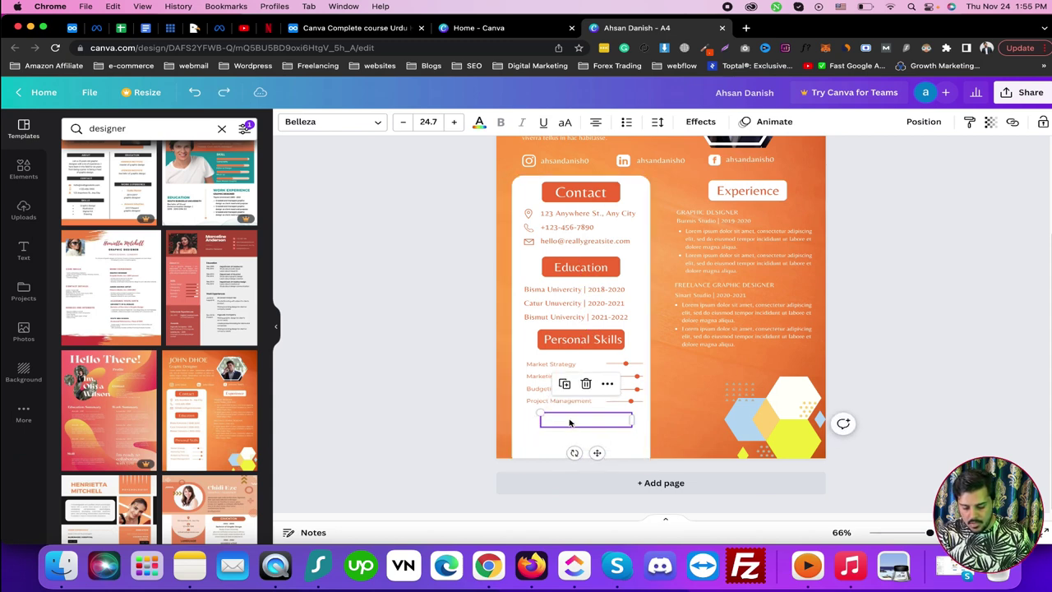
key(ctrl+z)
Place the heading text on the orange bar below the skills and retype it as 'Hobbies'
drag(575, 421, 575, 419)
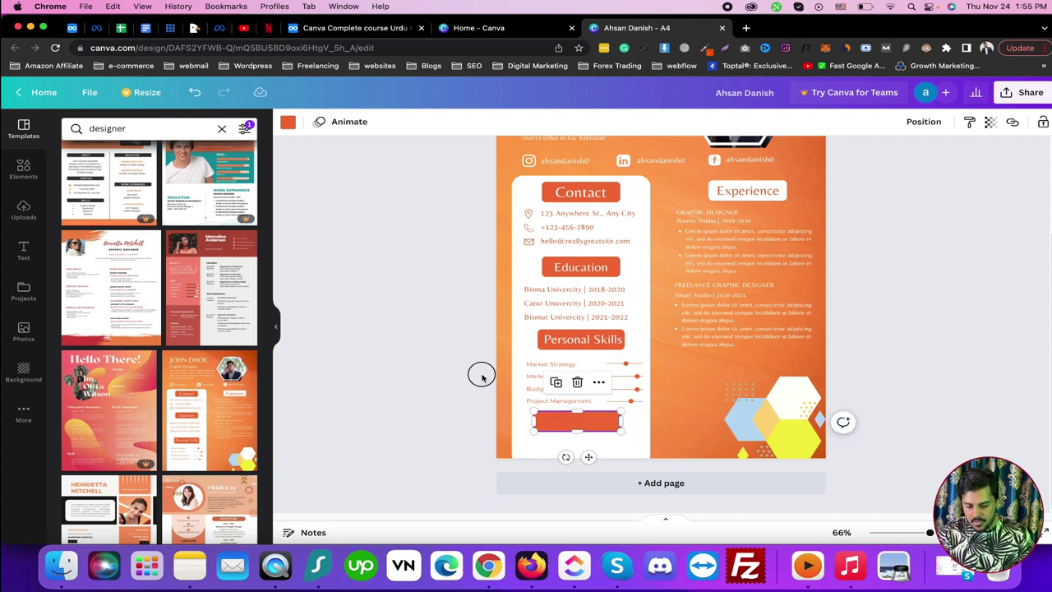
click(583, 337)
drag(584, 337, 583, 420)
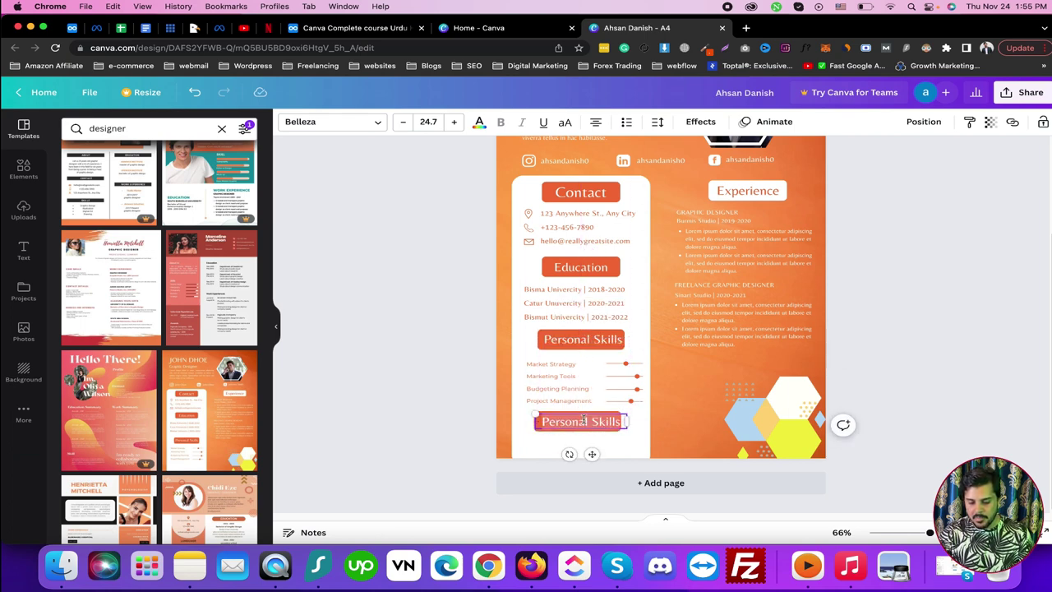
text(Hob)
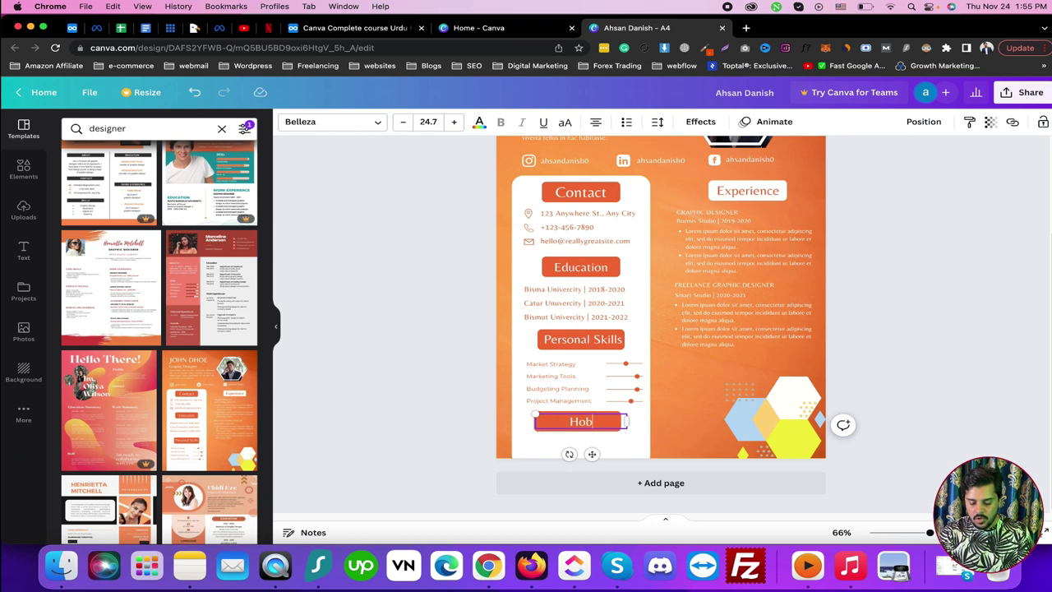
text(bies)
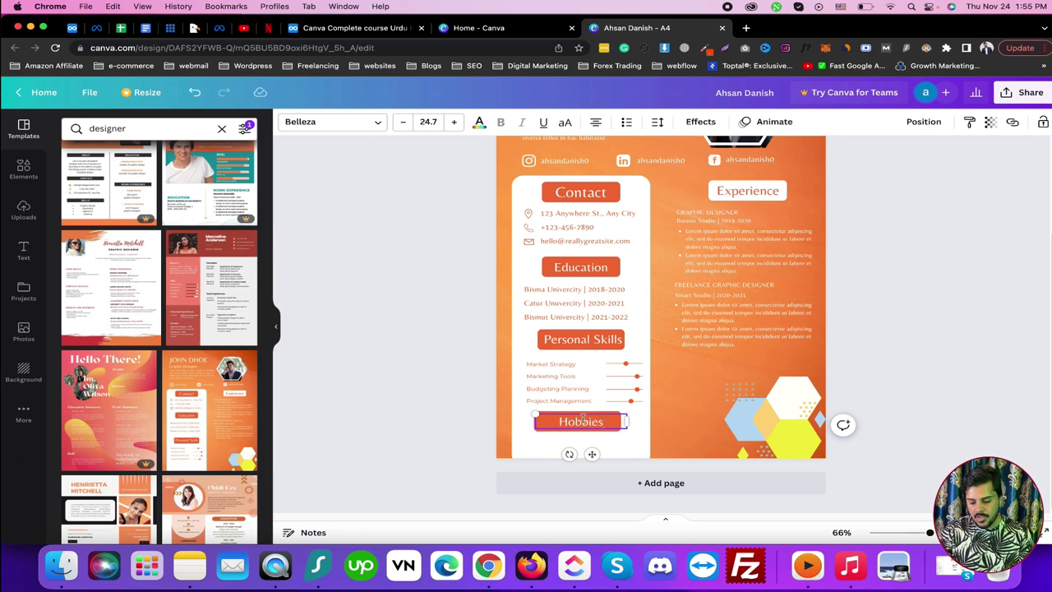
click(458, 376)
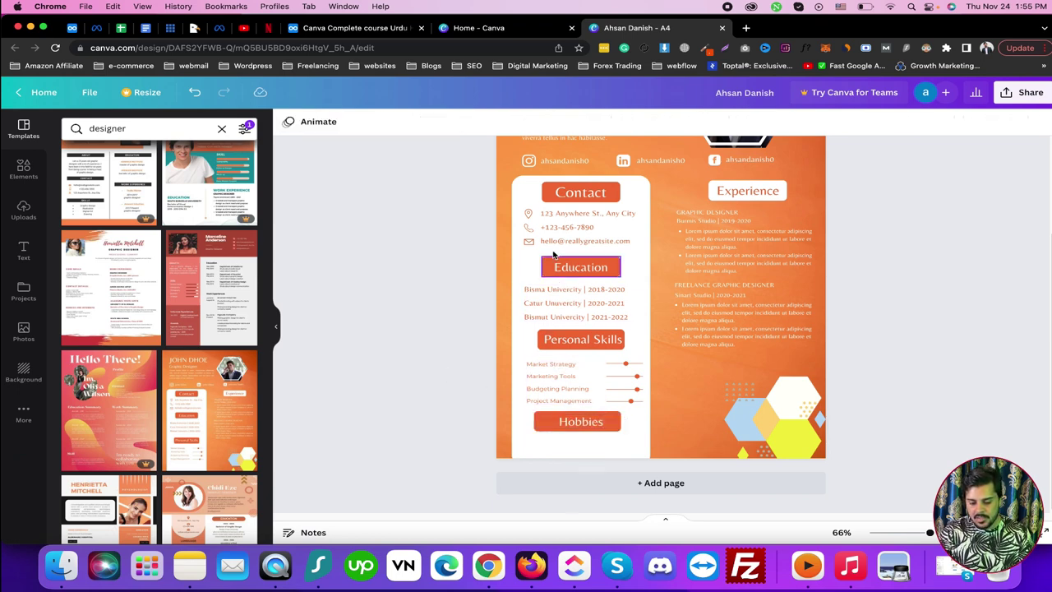
click(566, 300)
Copy the university list below Hobbies and change its entries to 'Cricket' and 'Music'
drag(566, 299, 566, 451)
triple_click(567, 450)
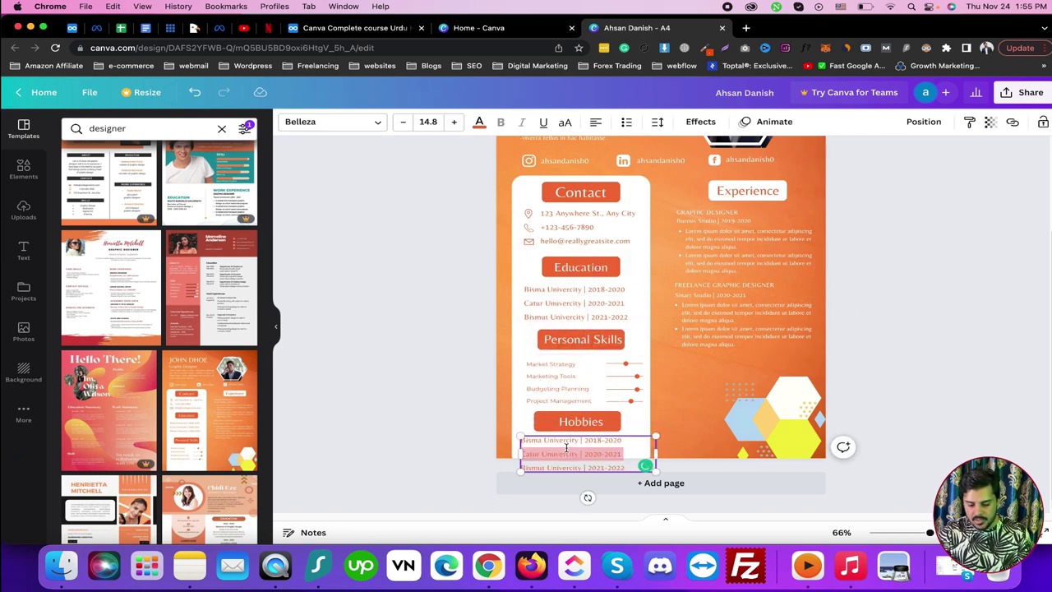
key(super+a)
key(BackSpace)
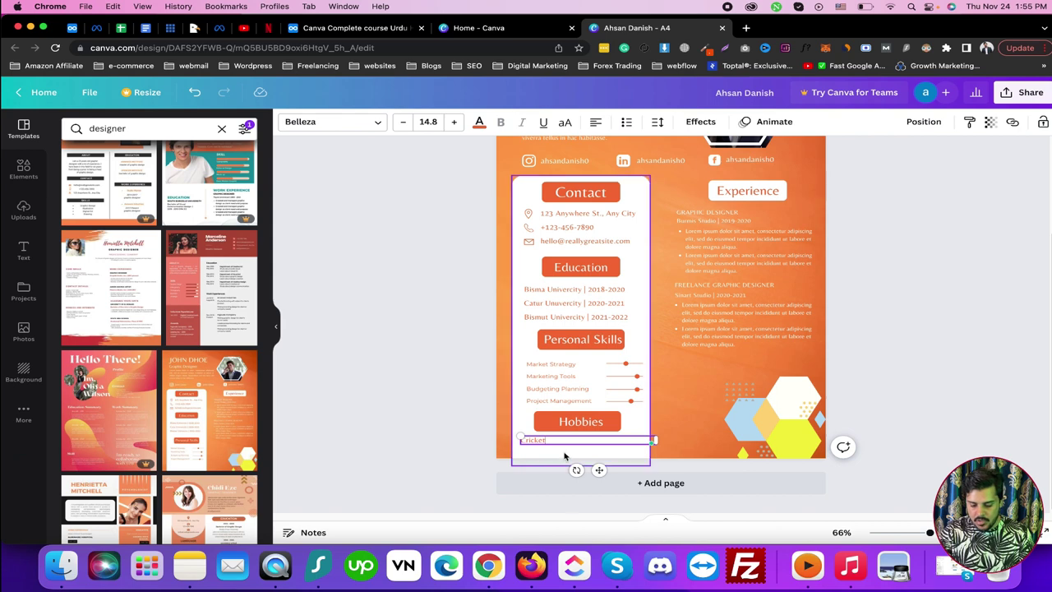
click(443, 401)
drag(527, 442, 538, 450)
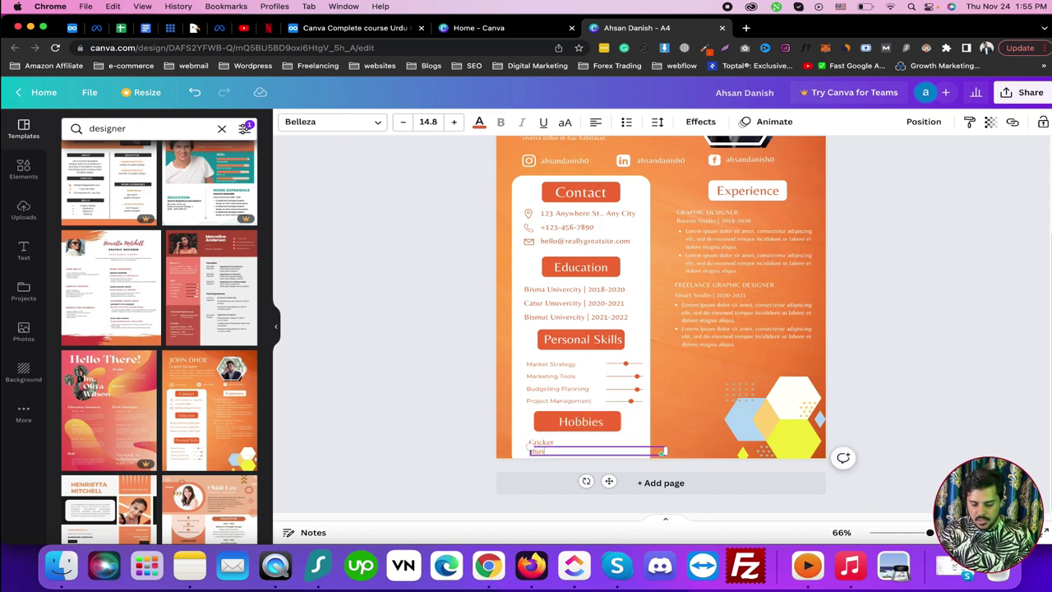
click(449, 431)
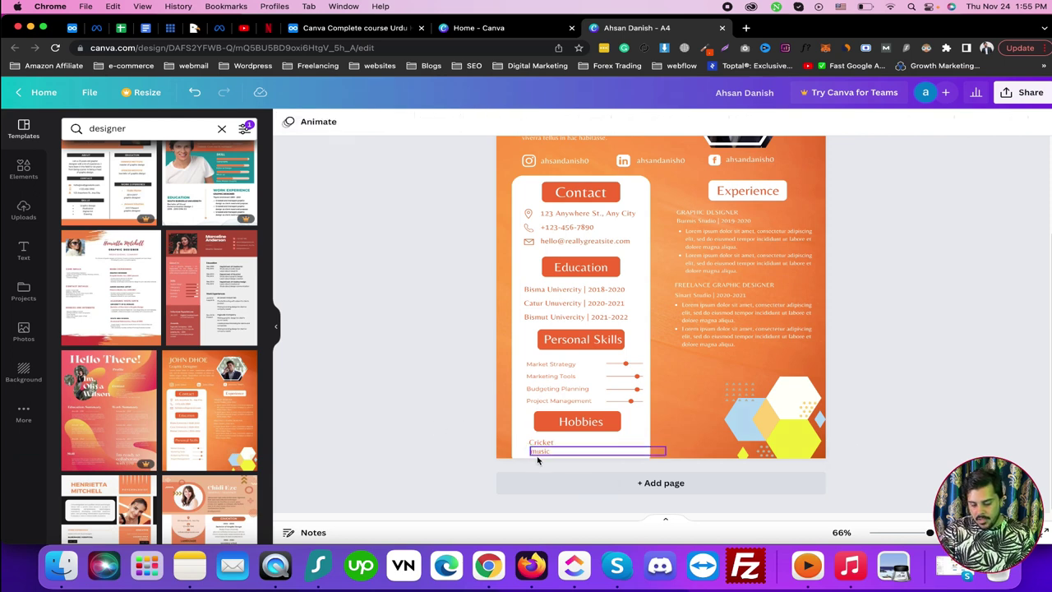
click(538, 455)
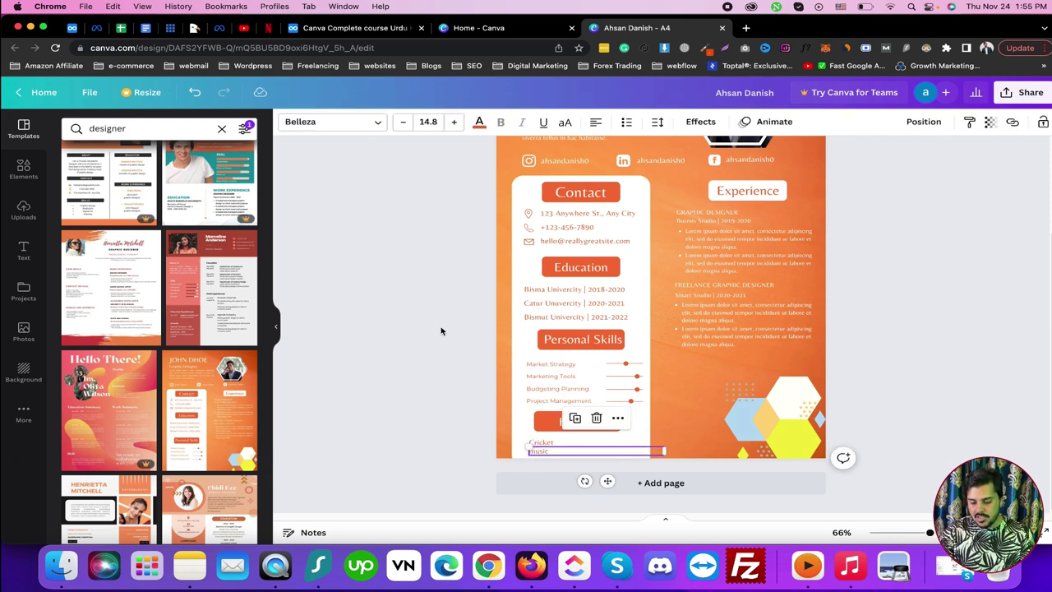
click(887, 288)
scroll(945, 247, up, 3)
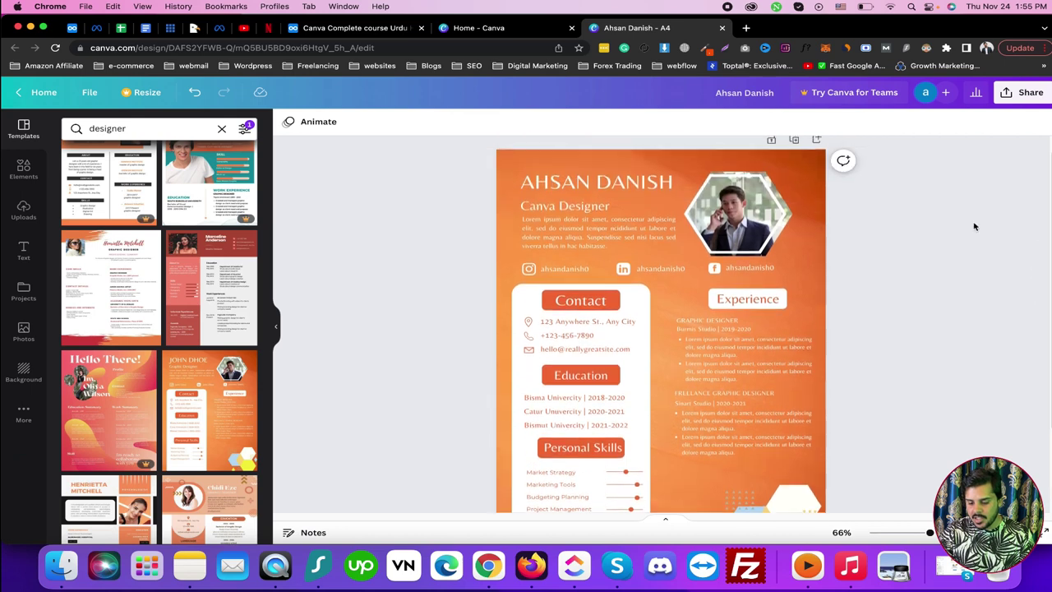
Delete the old profile photo from the hexagon frame
double_click(742, 222)
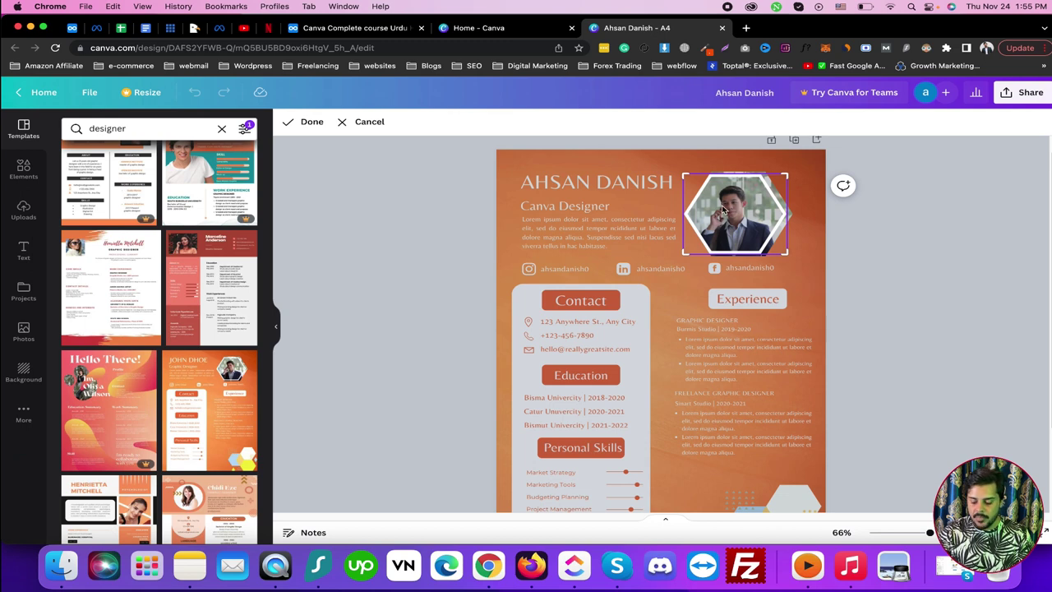
key(Return)
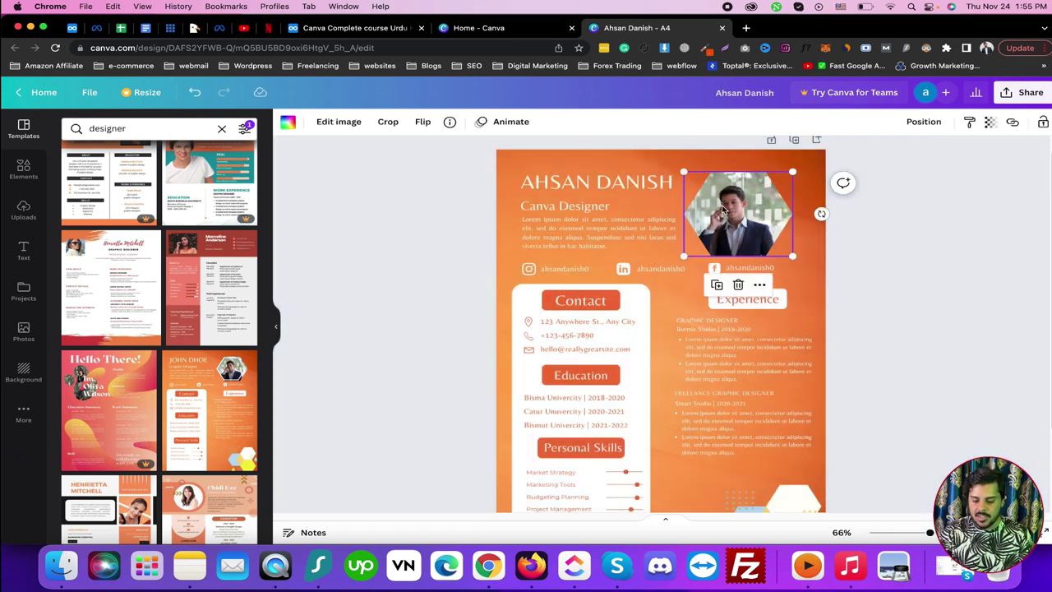
key(super+z)
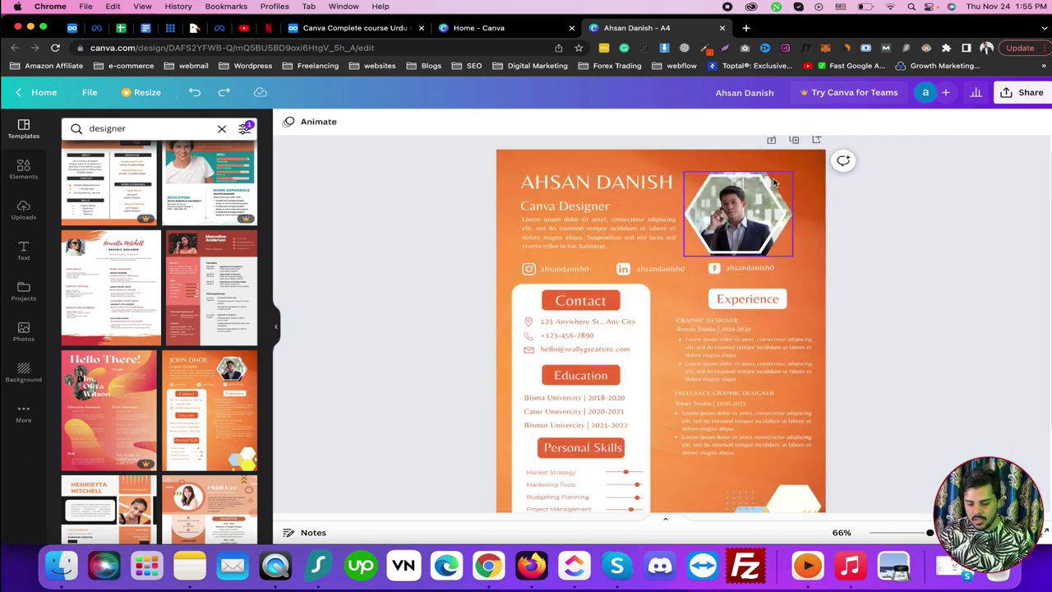
double_click(770, 184)
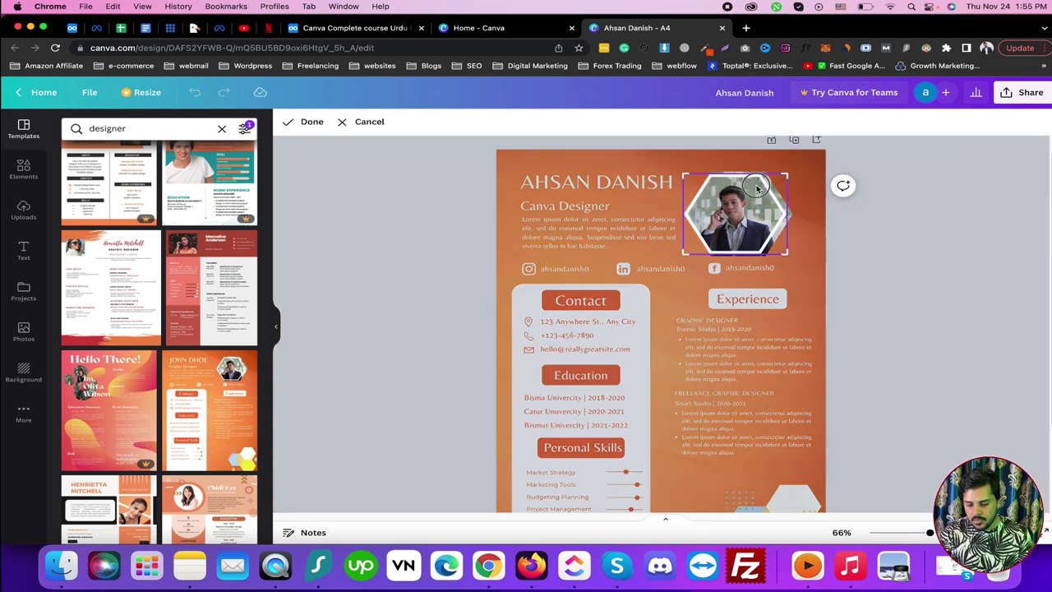
drag(758, 189, 740, 216)
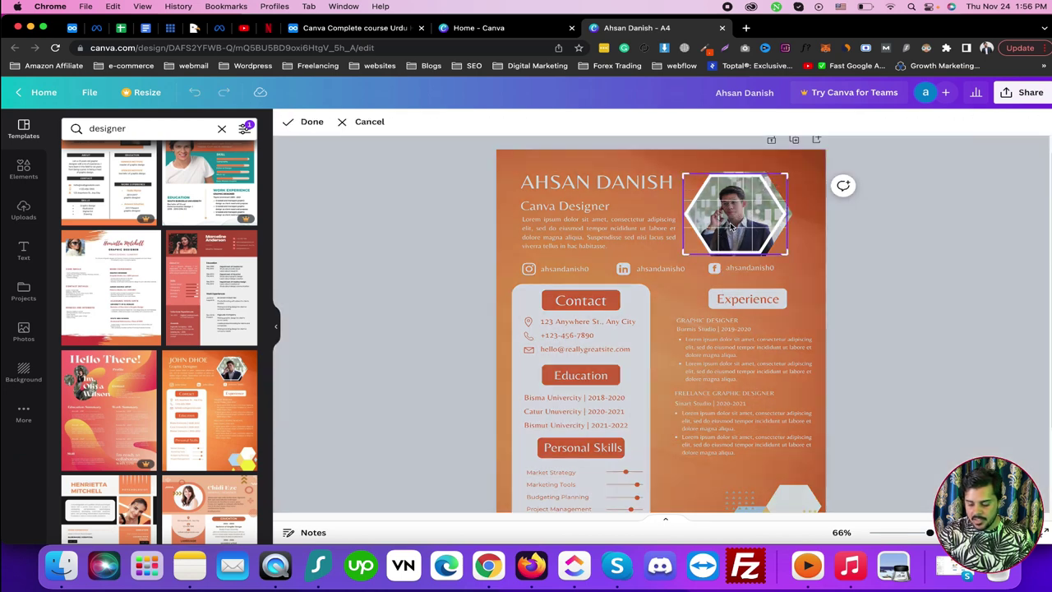
key(Return)
key(BackSpace)
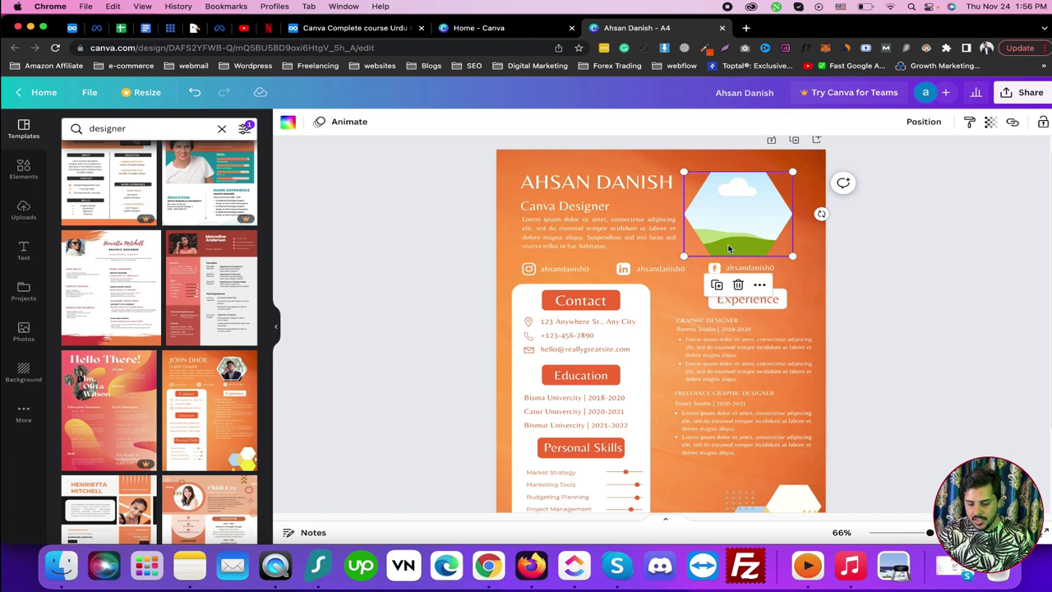
Drop the man's uploaded photo into the hexagon and crop it so his face is centred
click(23, 210)
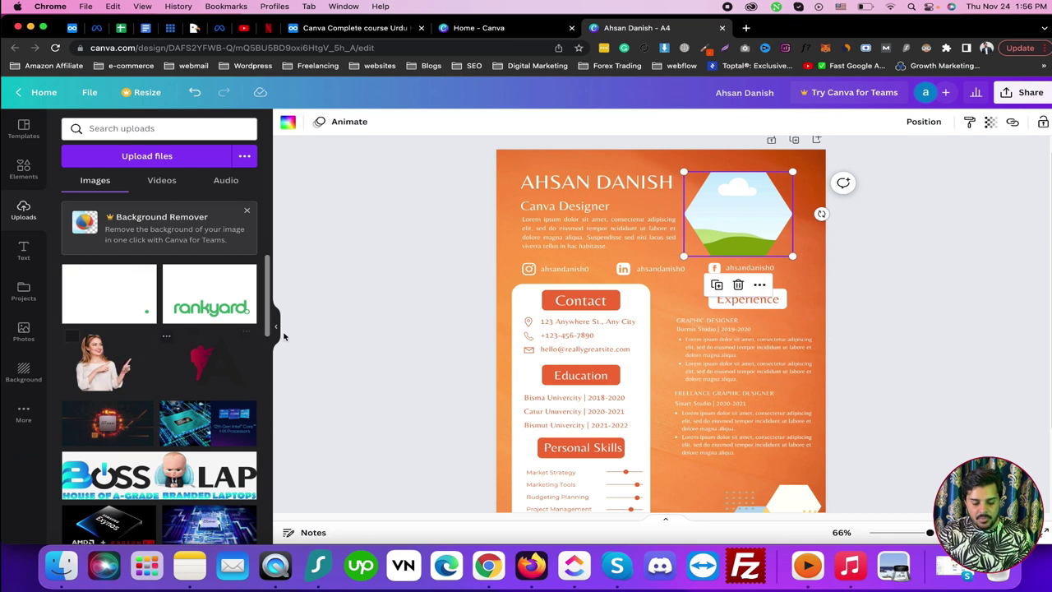
drag(267, 280, 276, 408)
click(598, 325)
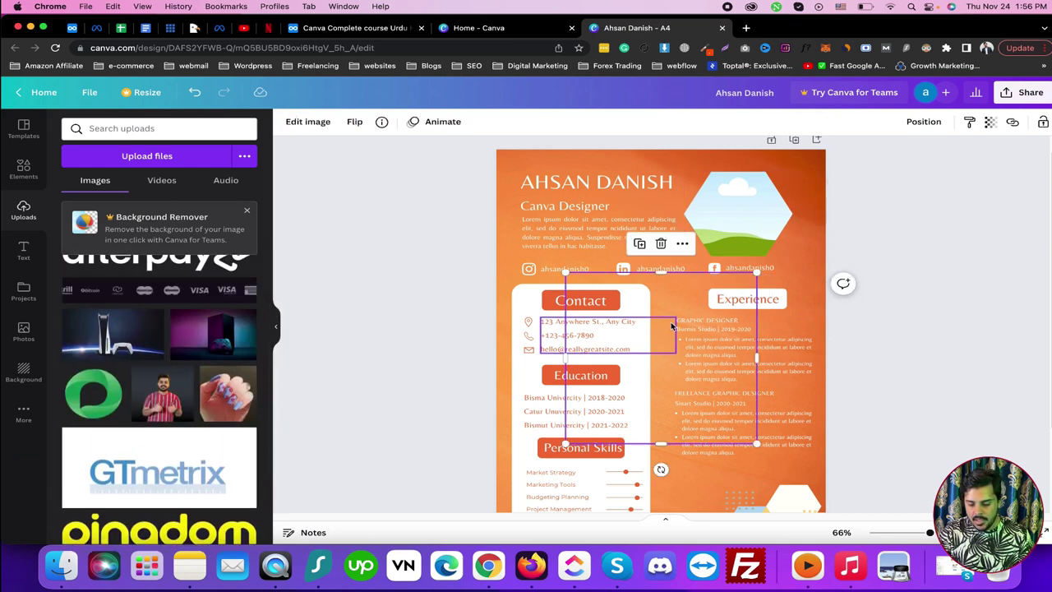
drag(672, 327, 726, 217)
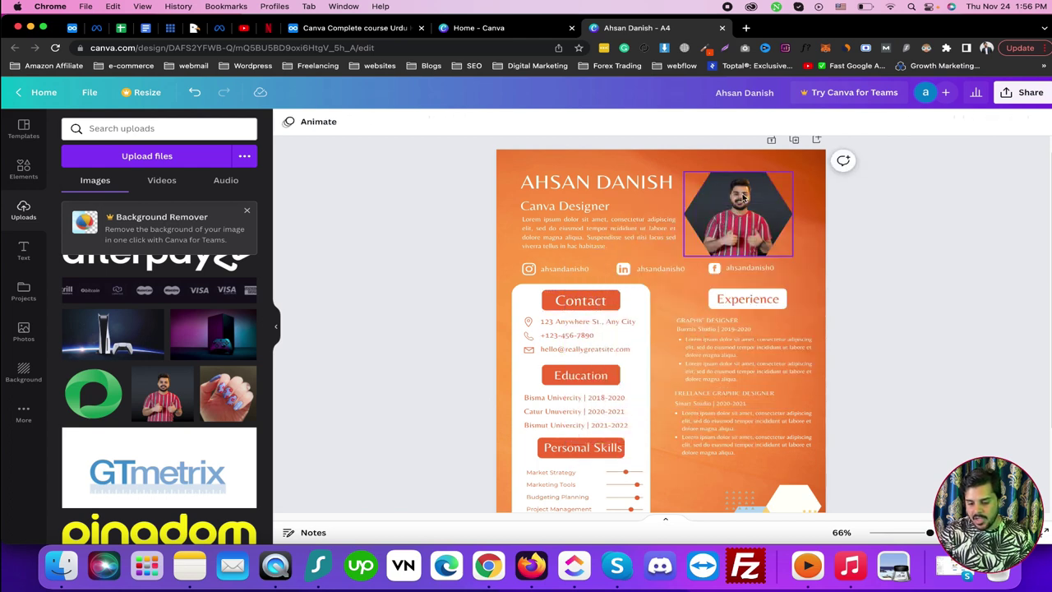
double_click(743, 208)
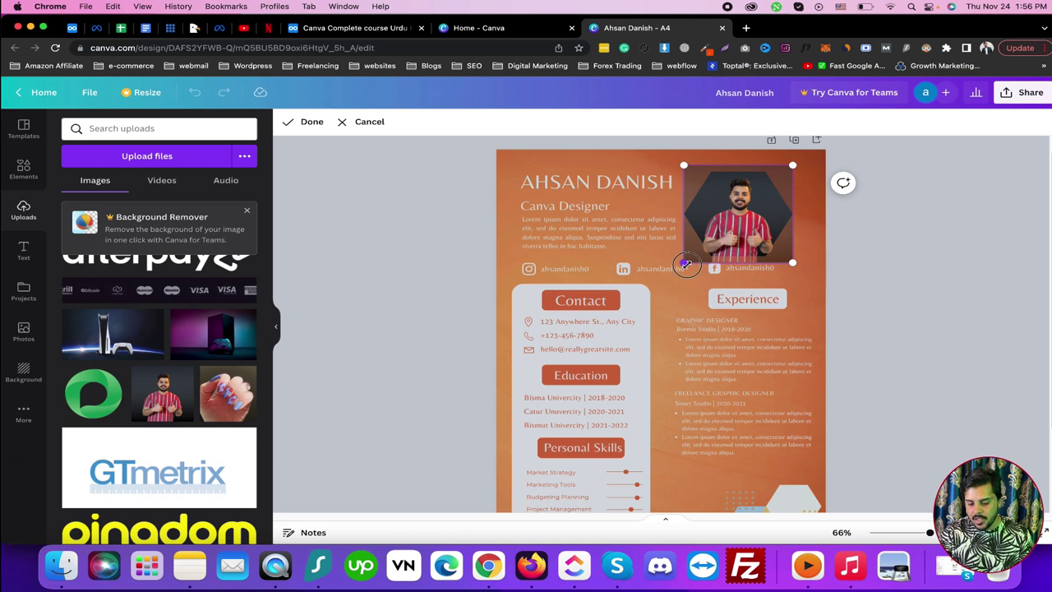
drag(687, 263, 552, 362)
key(Return)
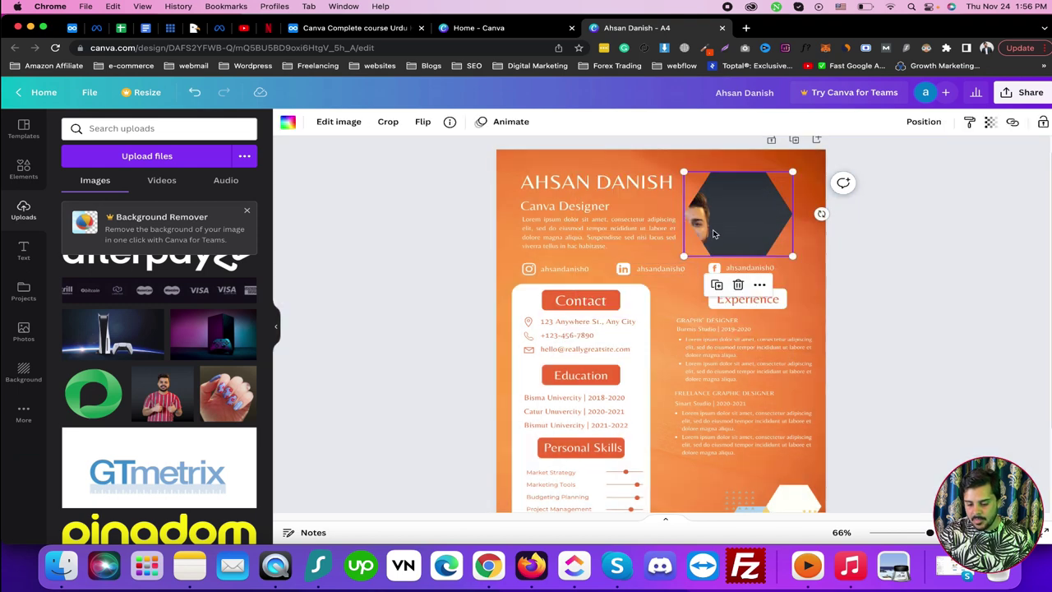
double_click(714, 235)
drag(724, 221, 770, 208)
key(Return)
click(877, 207)
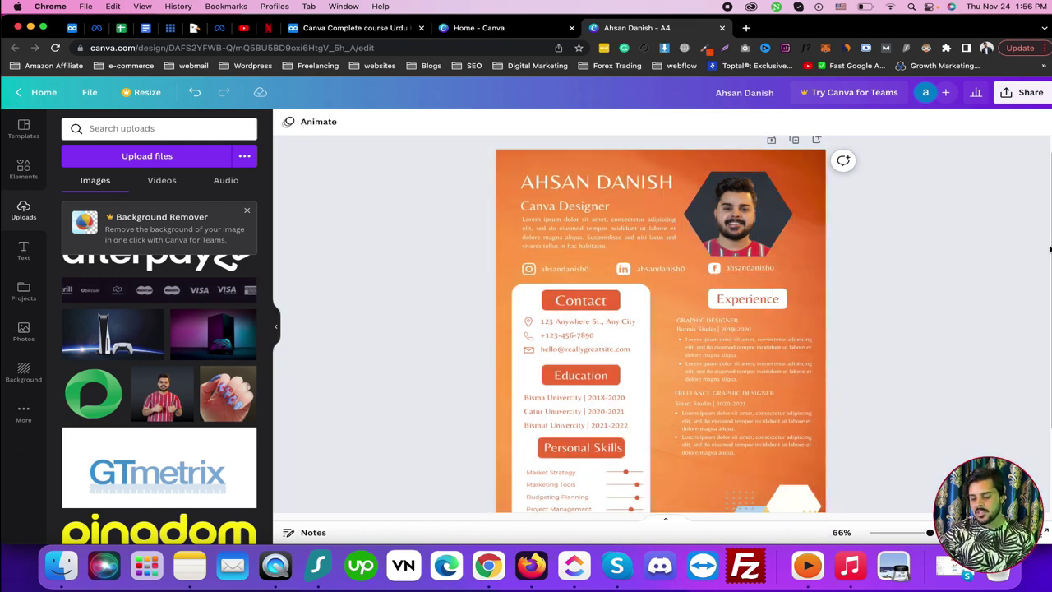
scroll(1039, 389, down, 3)
scroll(1040, 329, up, 3)
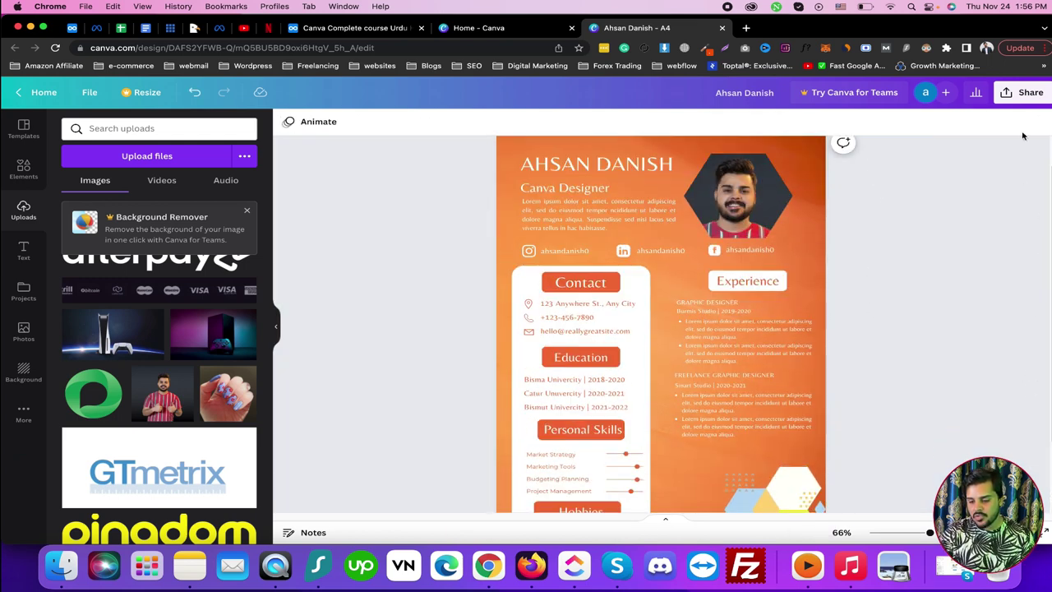
Open the Share options for the finished resume
click(1024, 92)
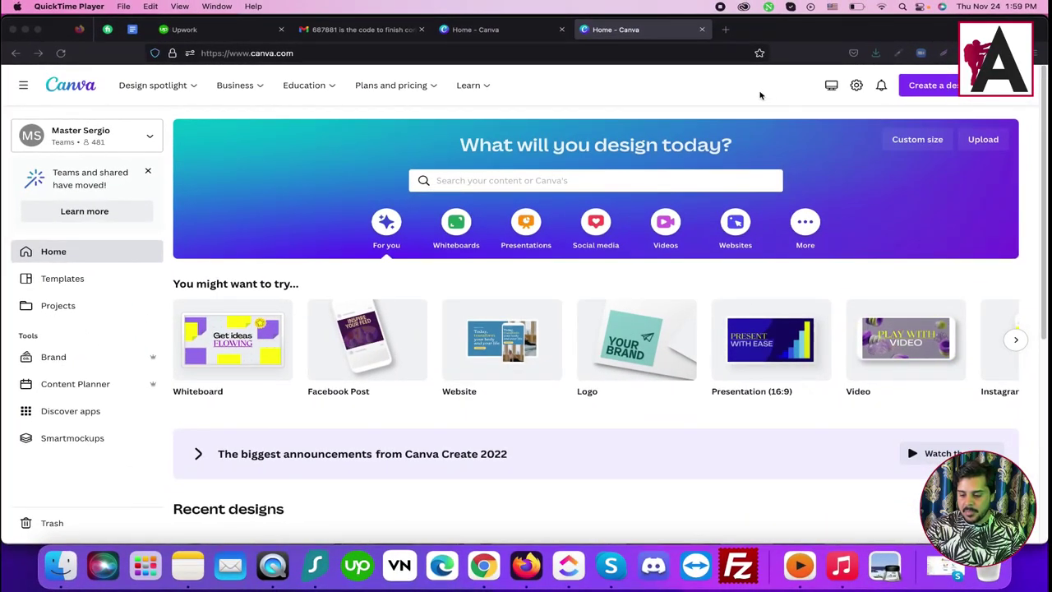
Start a new blank Logo design from the Create a design list
click(949, 88)
click(950, 90)
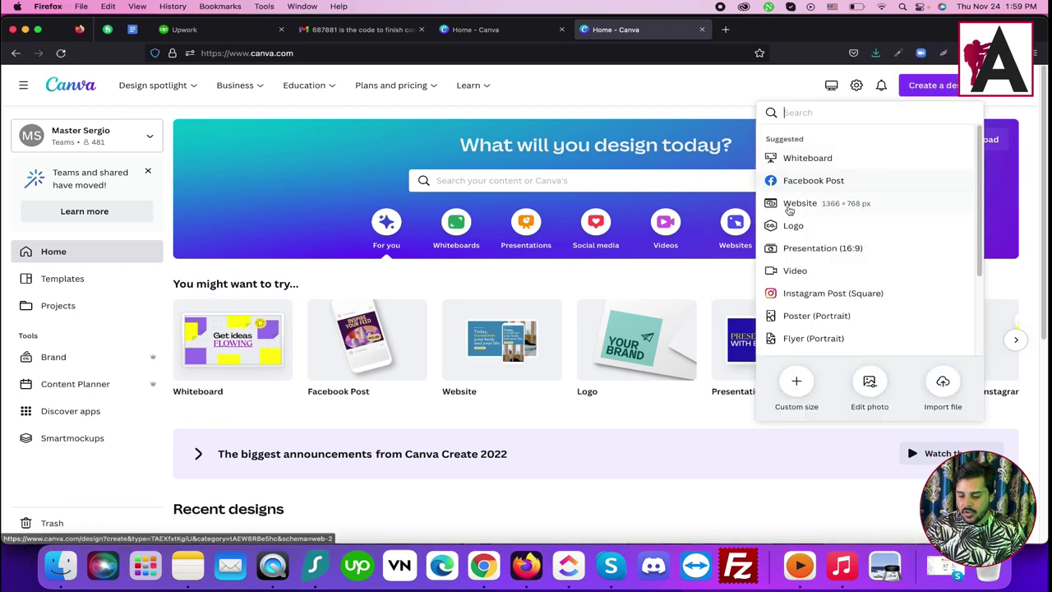
click(810, 229)
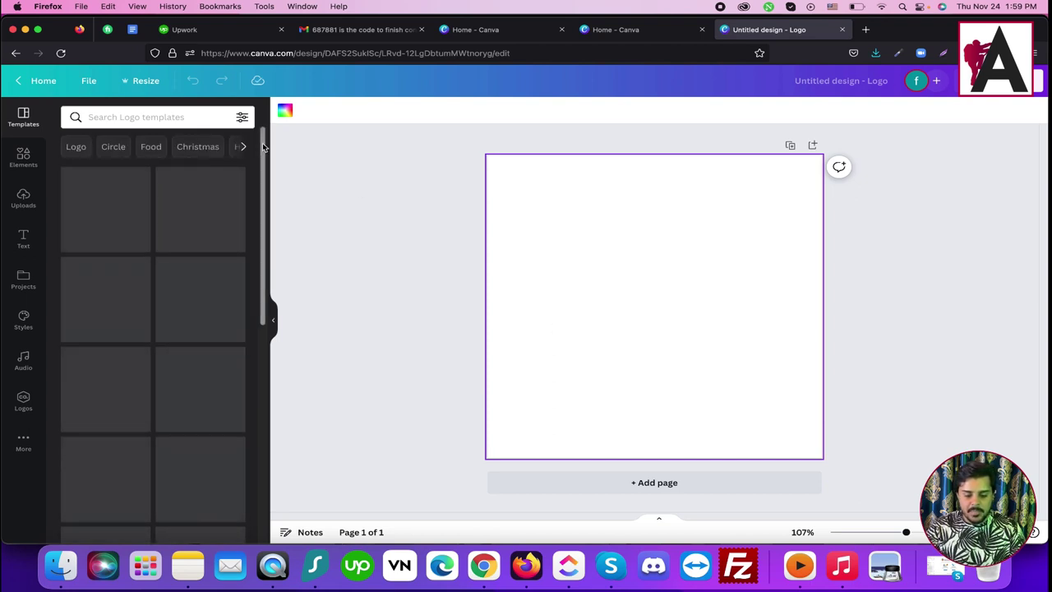
Filter logo templates to pink and search for 'cloth' clothing logos
mouse_move(263, 146)
mouse_down()
mouse_move(271, 324)
mouse_move(243, 144)
mouse_up()
click(242, 117)
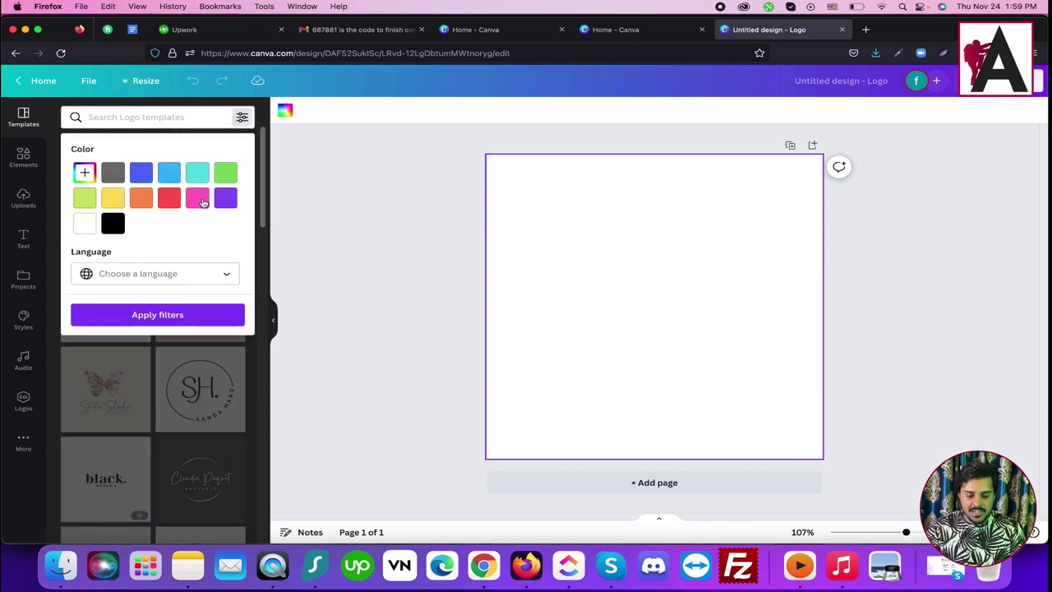
click(197, 200)
click(136, 314)
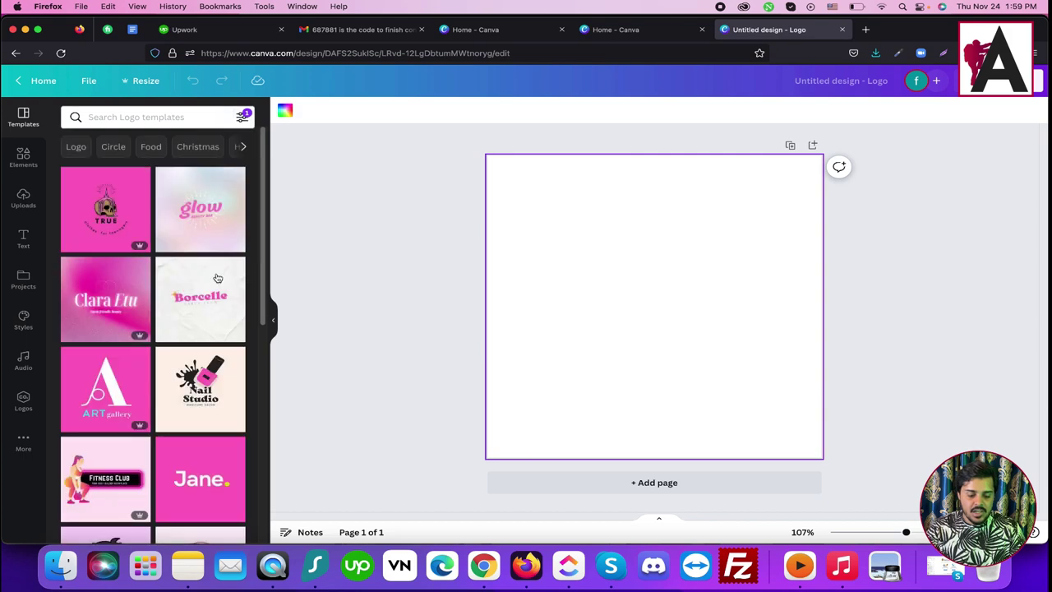
mouse_move(260, 161)
mouse_down()
mouse_move(262, 342)
mouse_move(263, 145)
mouse_up()
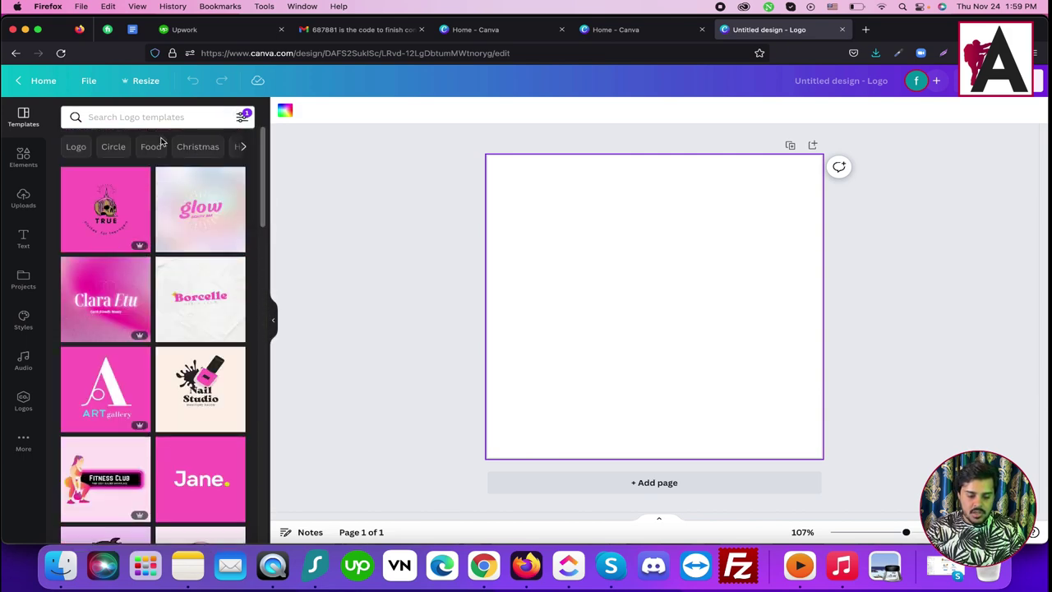
click(133, 125)
text(cloth)
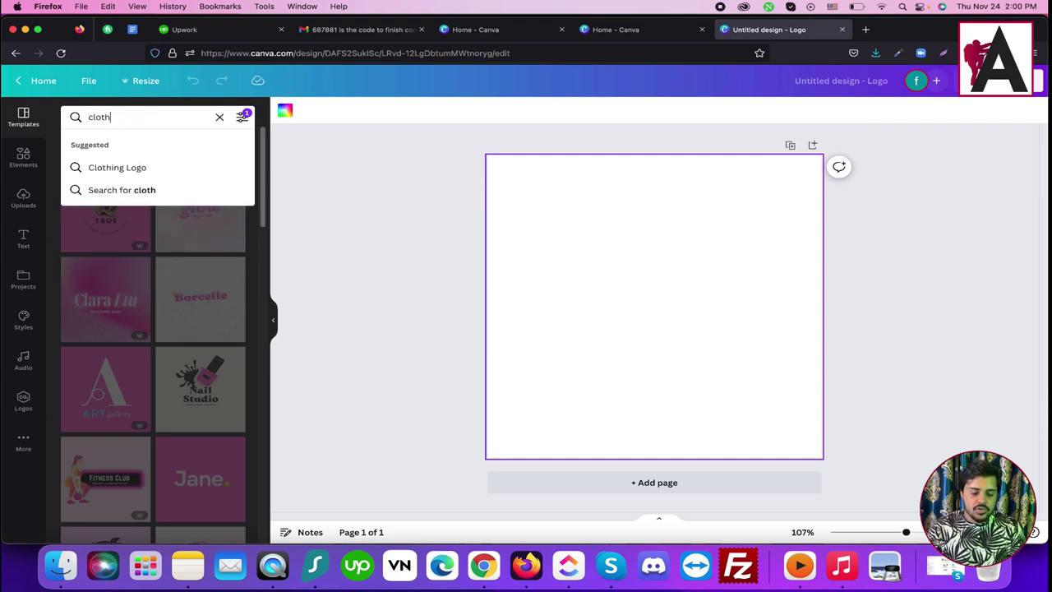
click(135, 165)
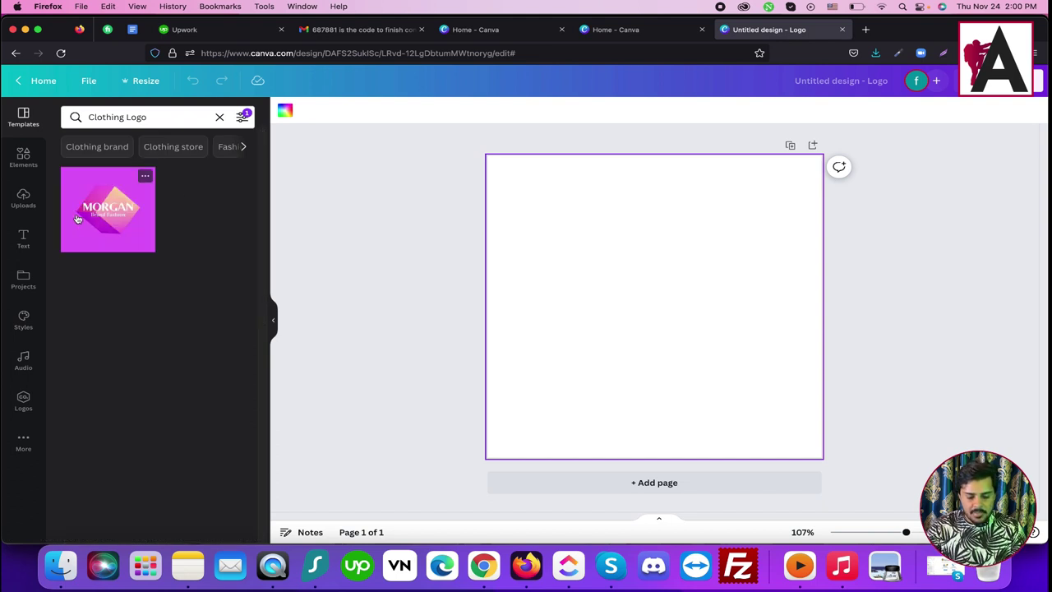
Clear the clothing search and browse the full set of pink logo templates
click(145, 115)
key(super+a)
key(BackSpace)
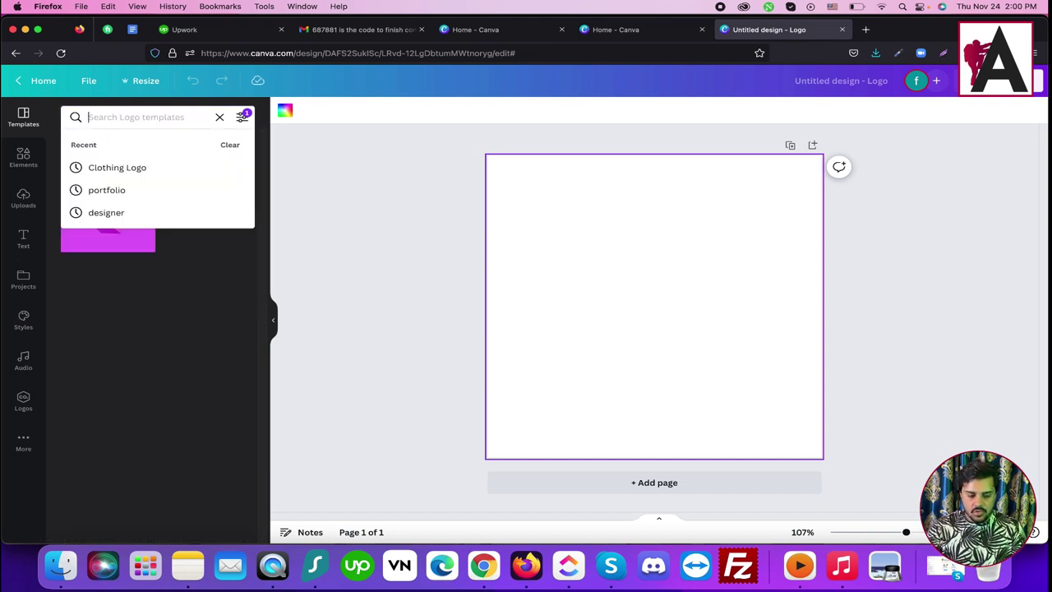
click(296, 179)
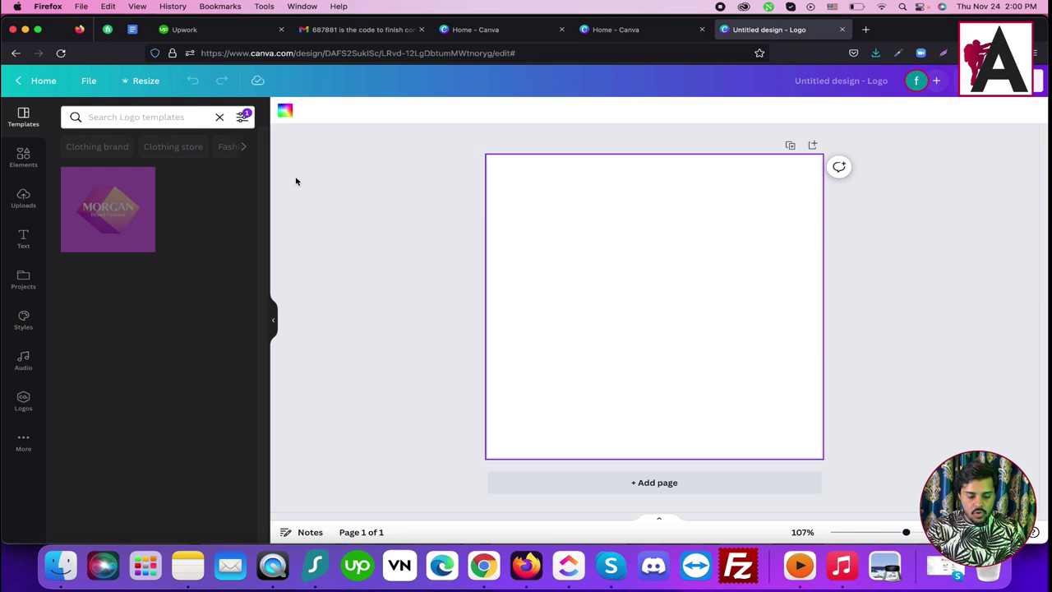
click(137, 118)
key(Return)
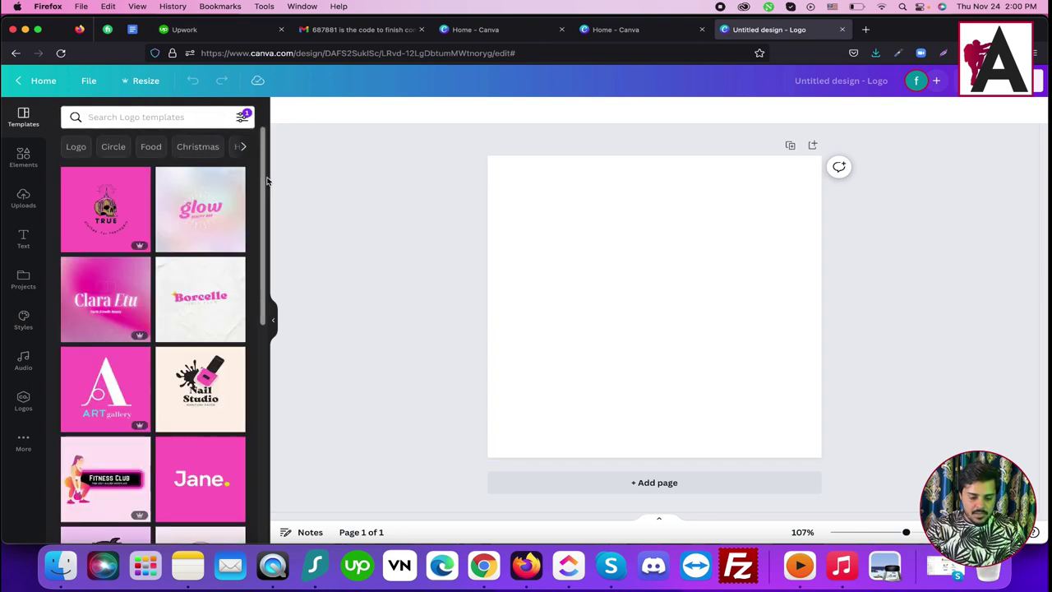
drag(265, 176, 265, 313)
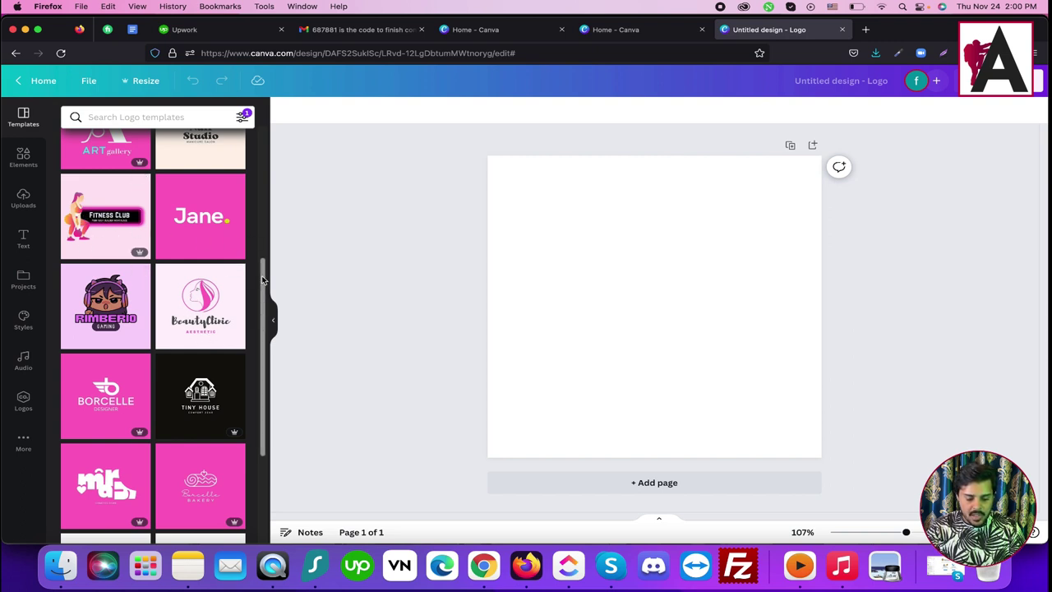
mouse_move(263, 281)
mouse_down()
mouse_move(263, 354)
mouse_move(237, 450)
mouse_move(251, 269)
mouse_move(237, 229)
mouse_up()
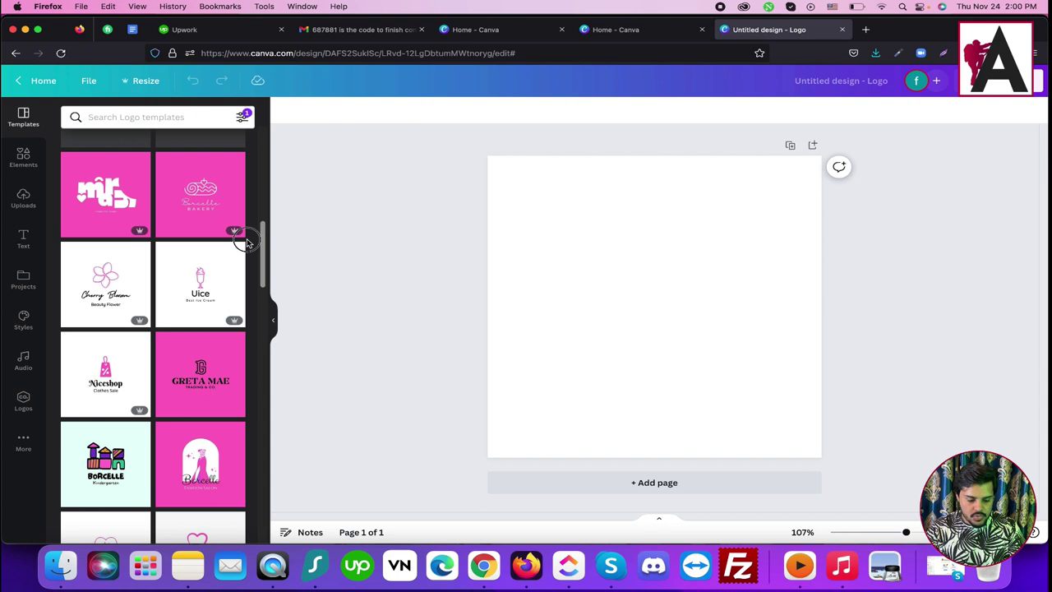
Apply the white Niceshop variant of the Pink Feminine Fashion Shop logo and retype Niceshop as 'She'
click(97, 372)
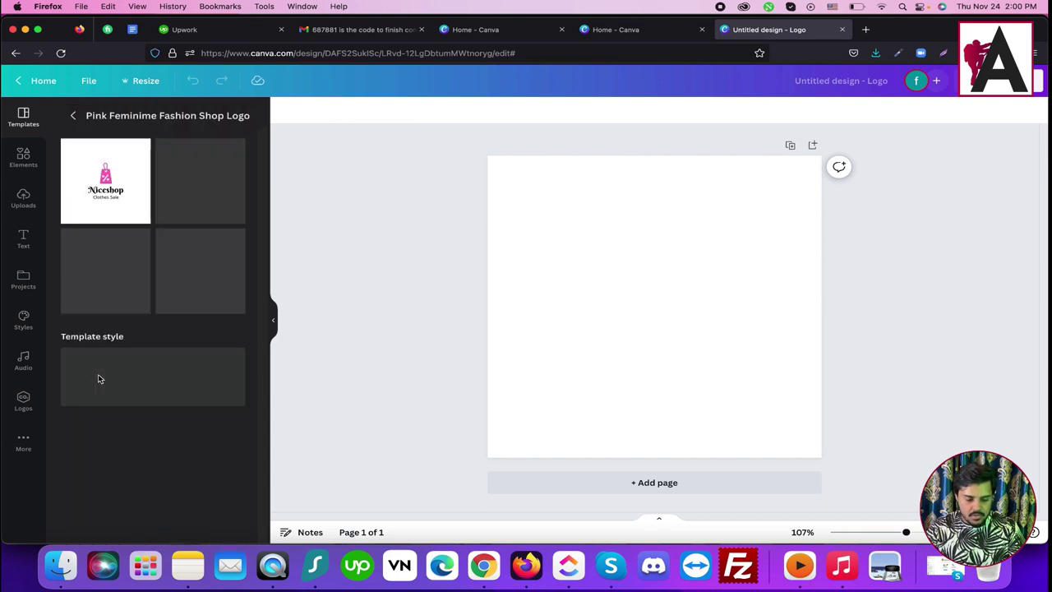
click(114, 214)
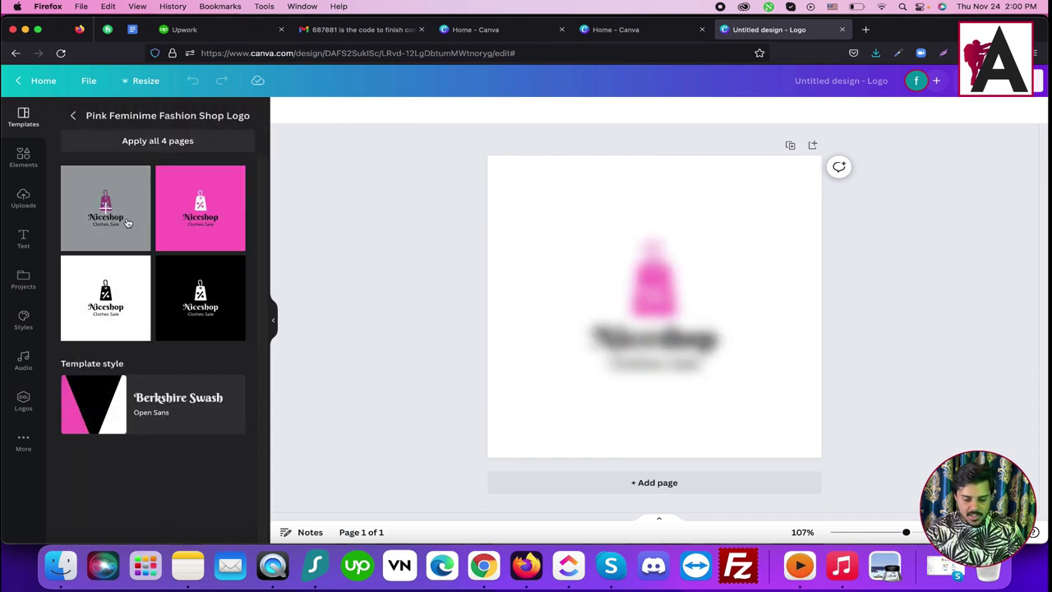
click(662, 340)
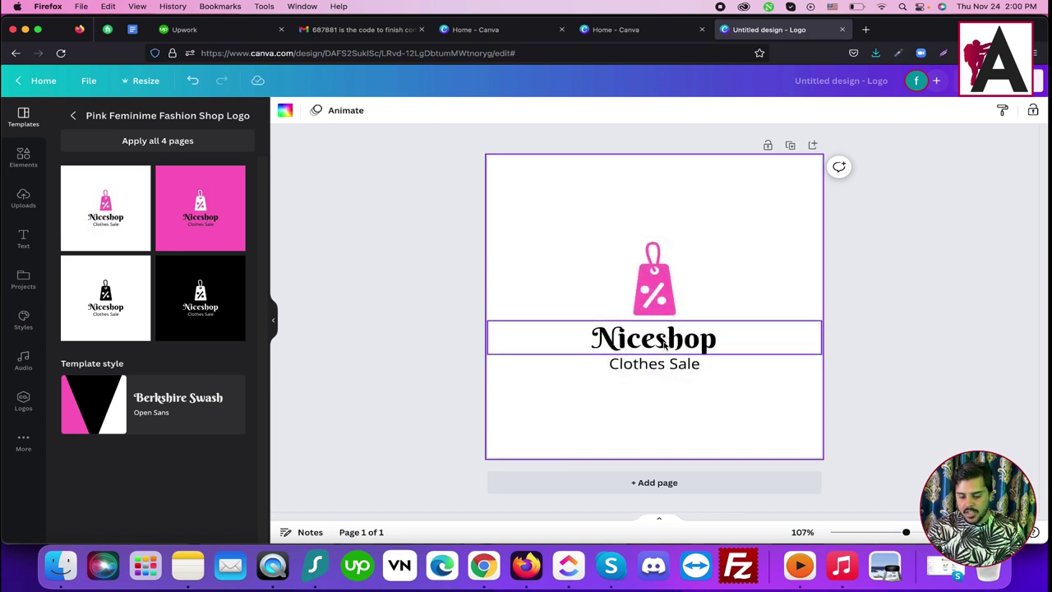
click(663, 340)
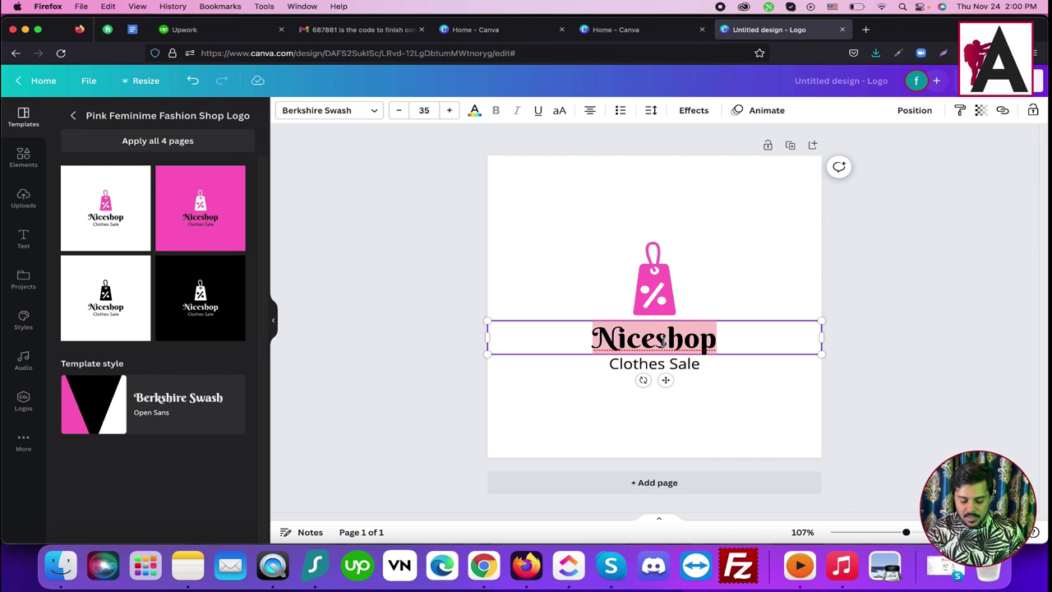
text(She)
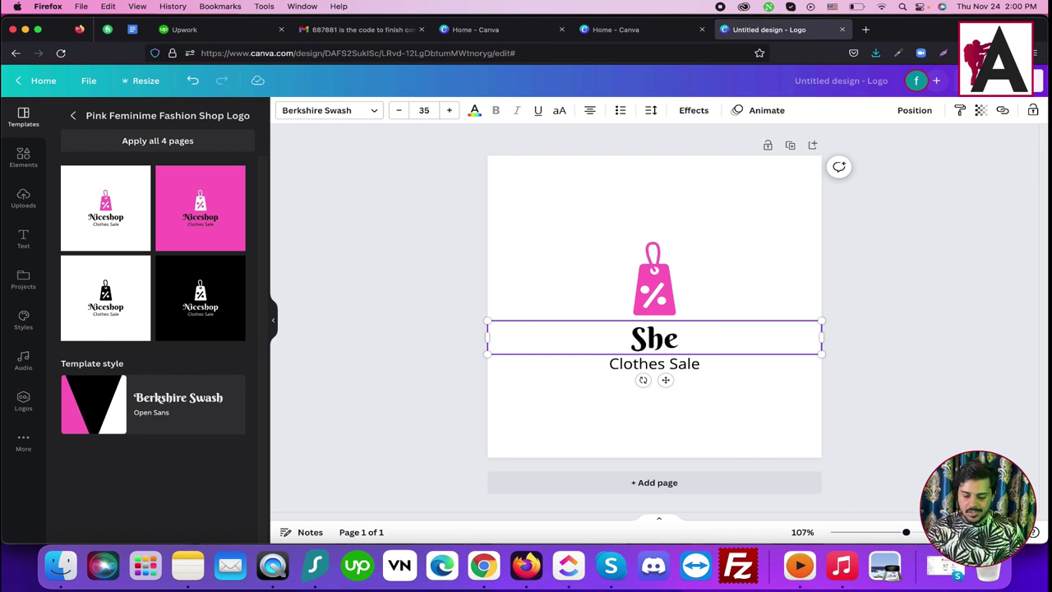
Change the Clothes Sale tagline to 'fashion shop' and move it up toward the logo
double_click(673, 367)
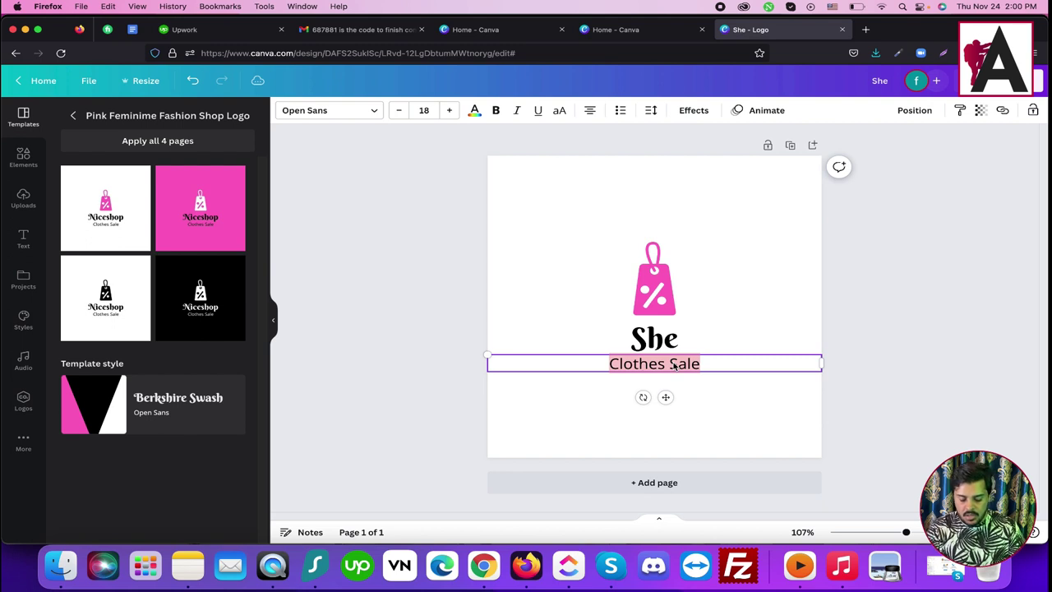
text(cloth)
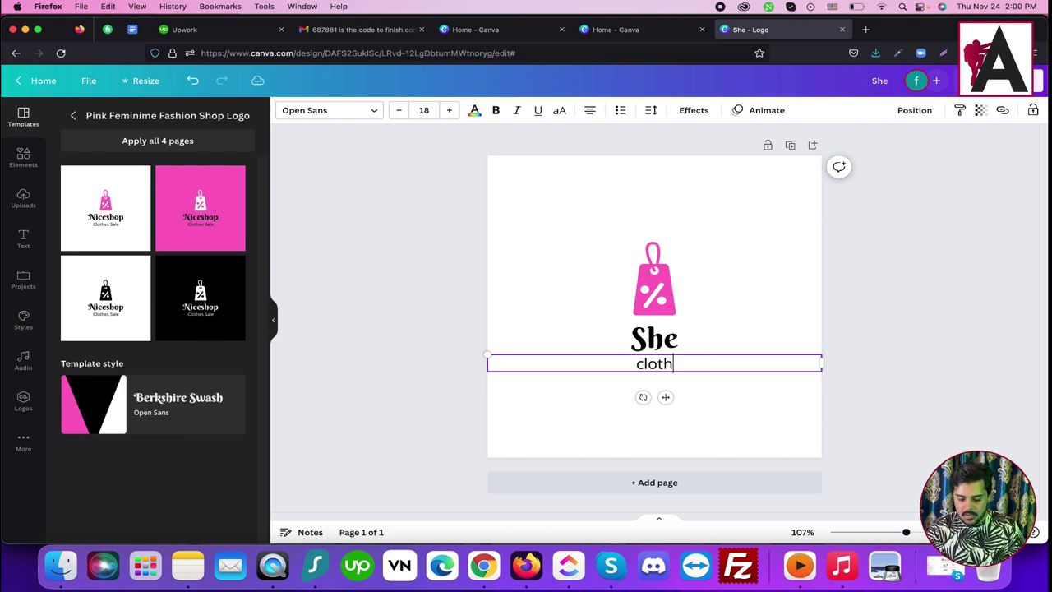
key(BackSpace)
key(BackSpace)
text(fashion shop)
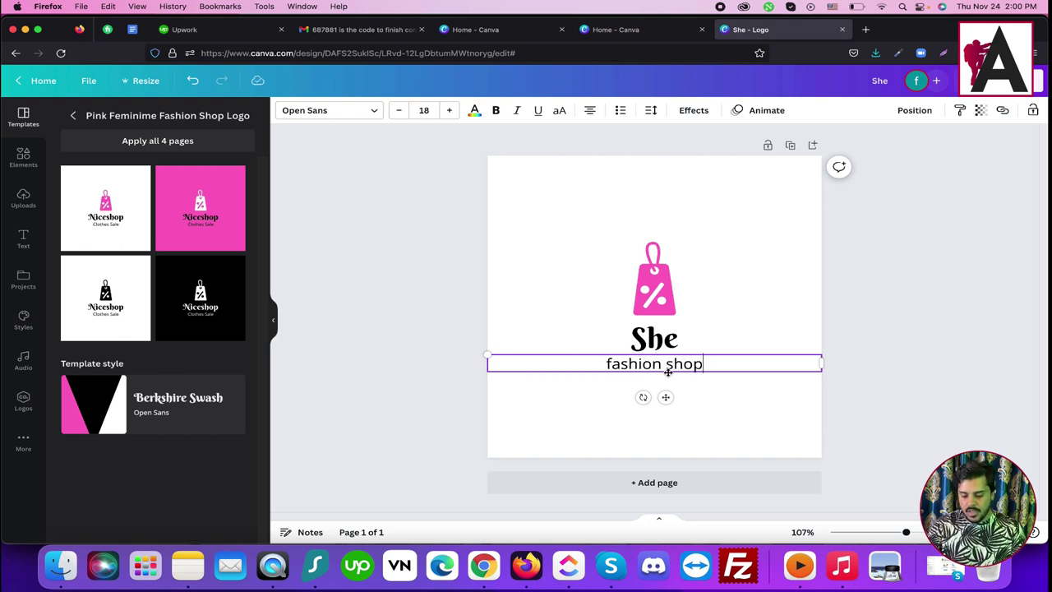
click(902, 310)
mouse_move(707, 364)
mouse_down()
mouse_move(759, 294)
mouse_move(757, 331)
mouse_move(696, 366)
mouse_move(666, 364)
mouse_move(688, 364)
mouse_up()
Move the pink tag icon left and place 'She' right beside it
click(657, 294)
drag(656, 295, 554, 299)
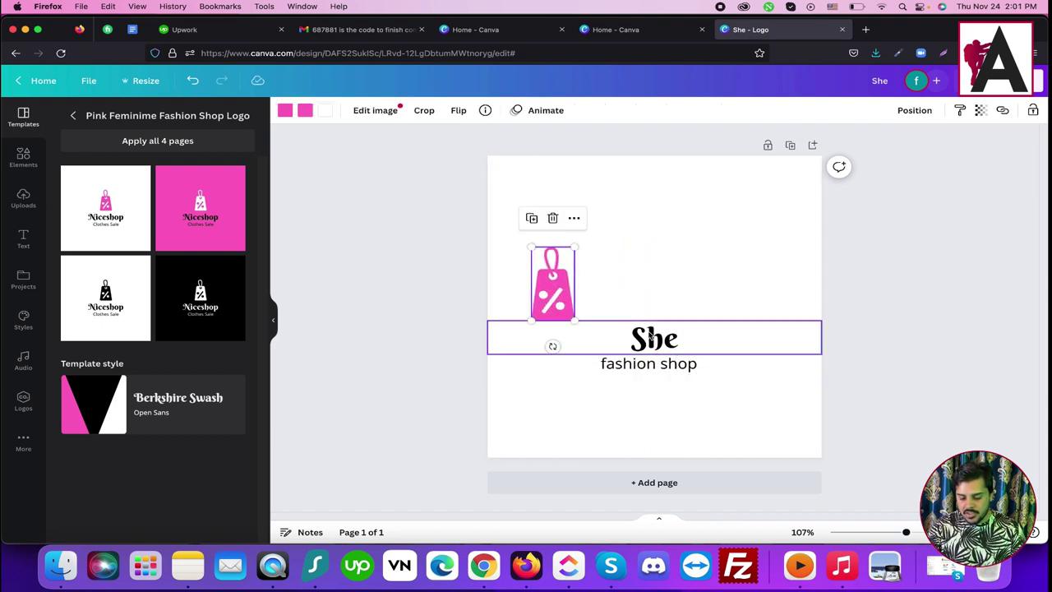
drag(650, 338, 610, 302)
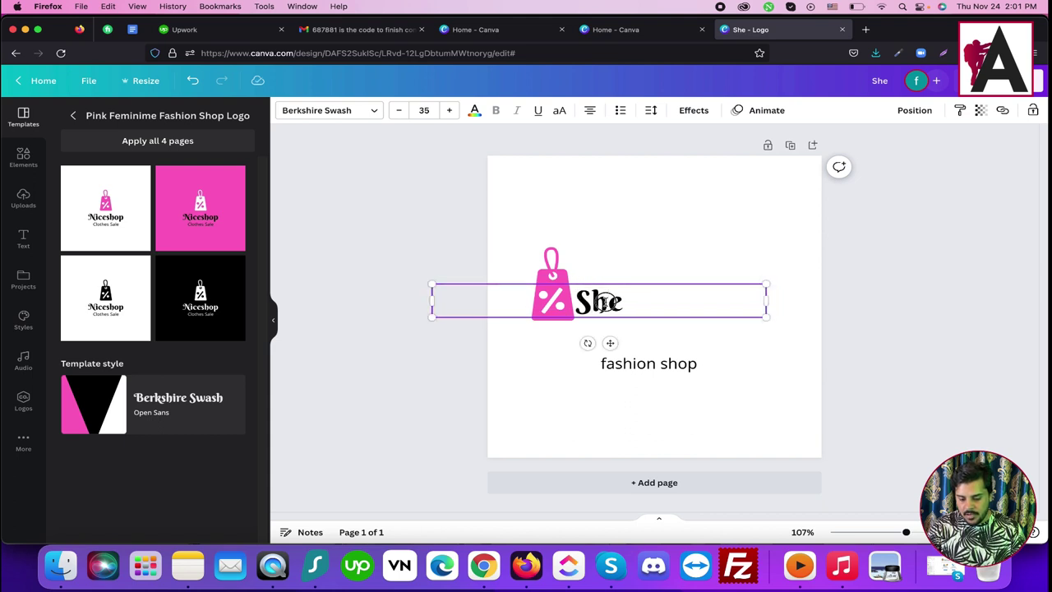
click(782, 353)
Delete the 'fashion shop' tagline and enlarge 'She' to font size 77
drag(679, 365, 696, 359)
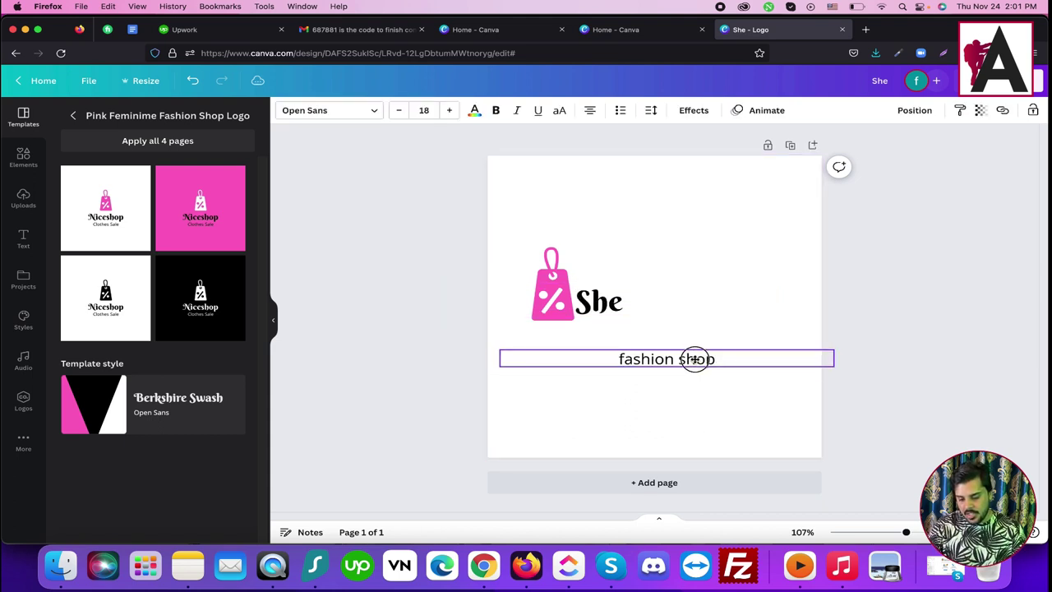
key(Delete)
click(575, 297)
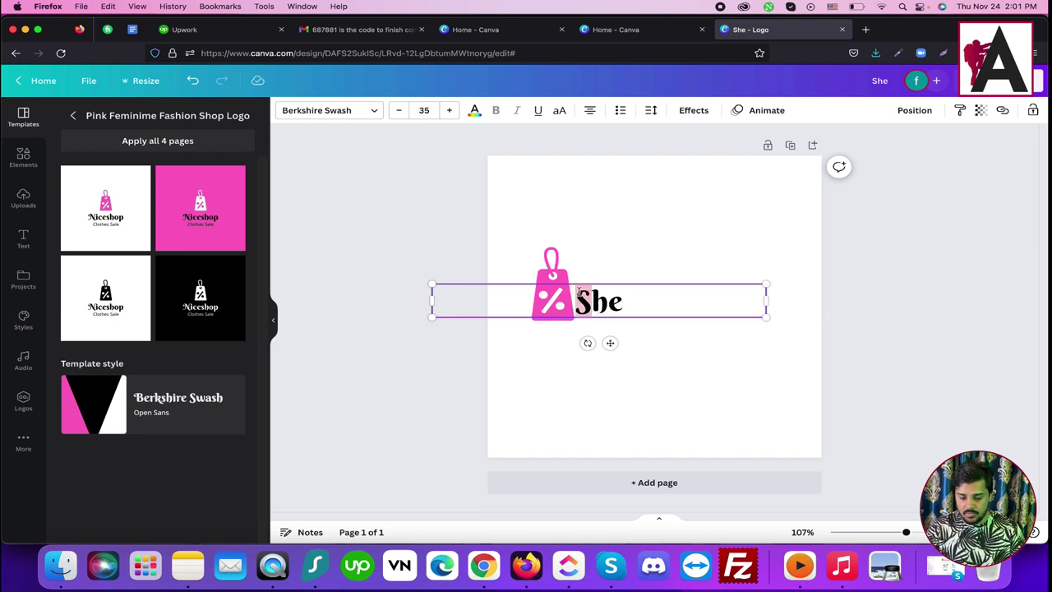
click(451, 112)
click(450, 112)
click(451, 112)
click(451, 112)
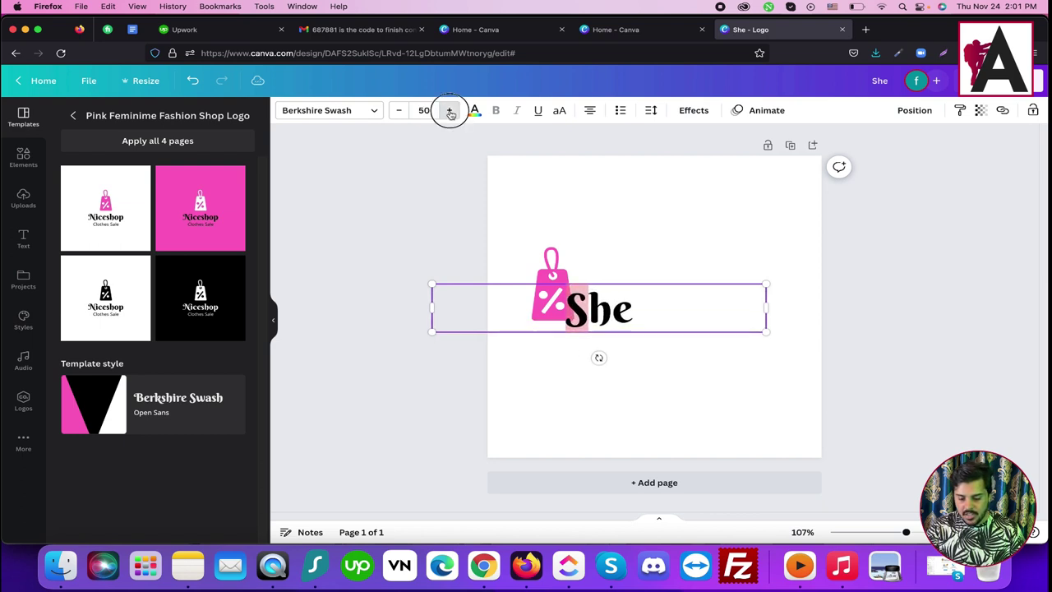
click(450, 112)
click(450, 112)
click(450, 112)
click(451, 111)
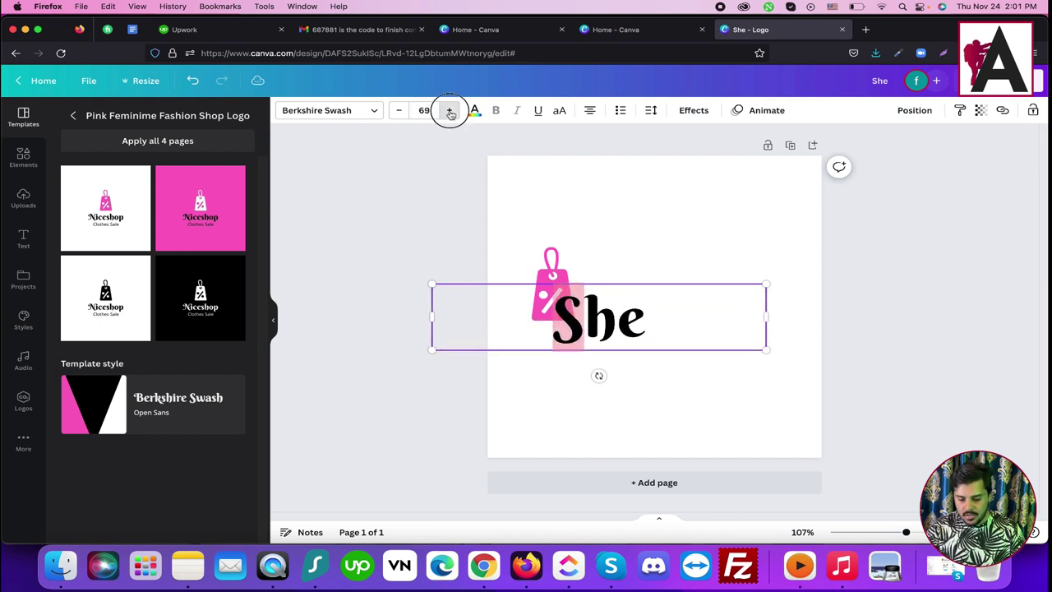
click(450, 111)
click(451, 112)
Reposition 'She' and shift the tag icon and text together toward the page centre
drag(599, 319, 613, 289)
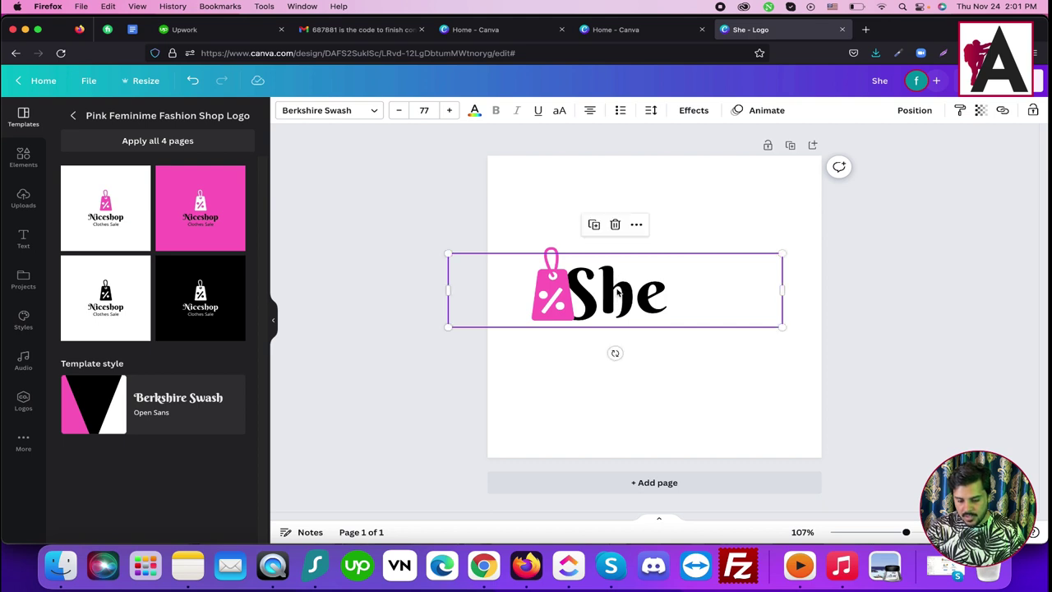
click(857, 300)
click(605, 289)
click(605, 289)
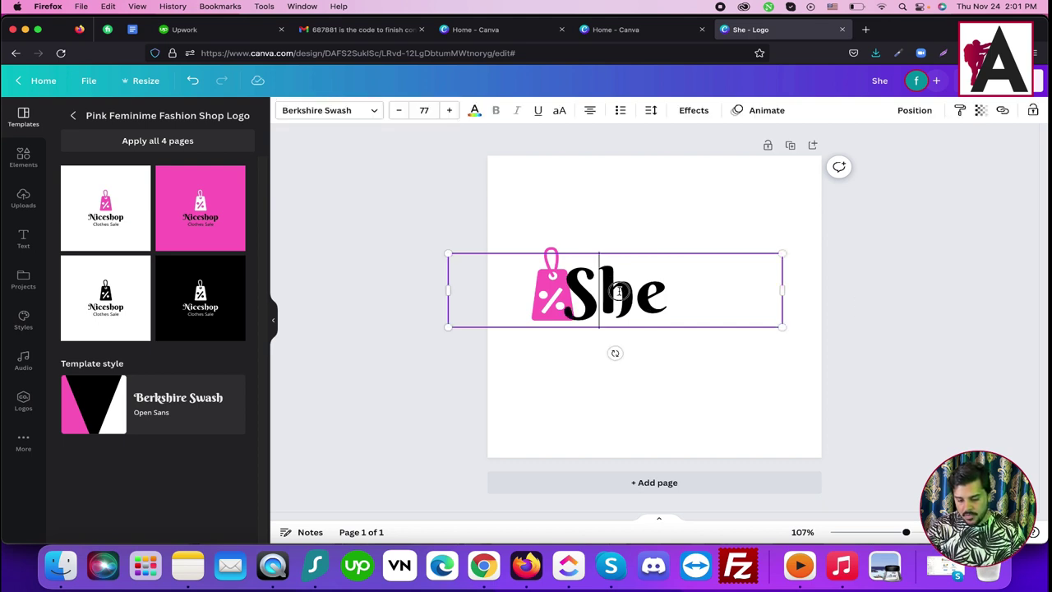
click(885, 284)
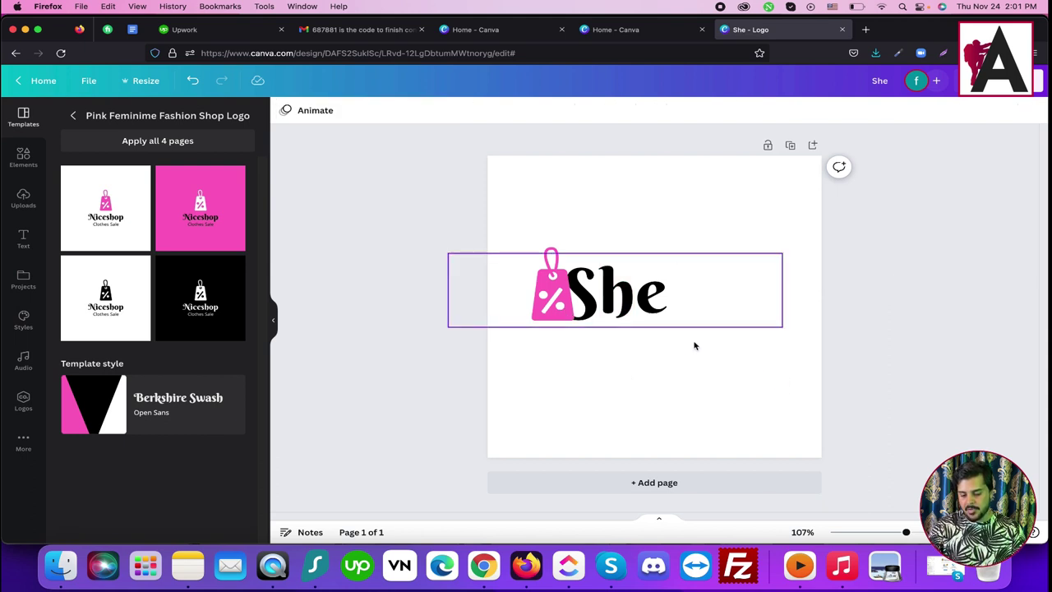
drag(539, 230, 701, 333)
drag(615, 289, 655, 289)
click(983, 308)
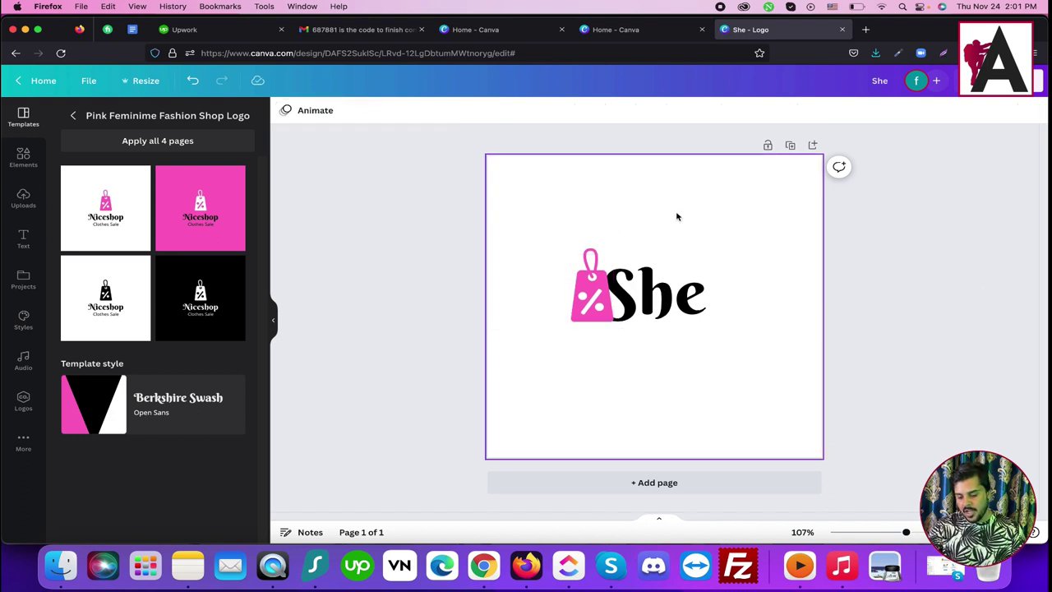
Tuck 'She' against the tag icon and move the pair slightly left
click(640, 297)
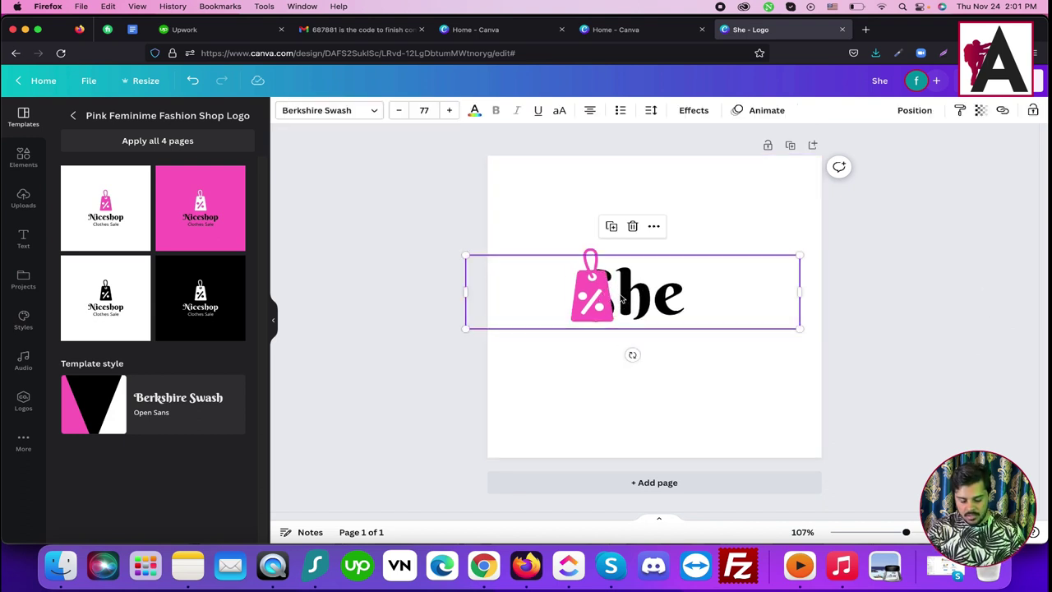
drag(752, 222, 618, 353)
mouse_move(646, 297)
mouse_down()
mouse_move(604, 298)
mouse_move(661, 297)
mouse_up()
drag(776, 230, 498, 364)
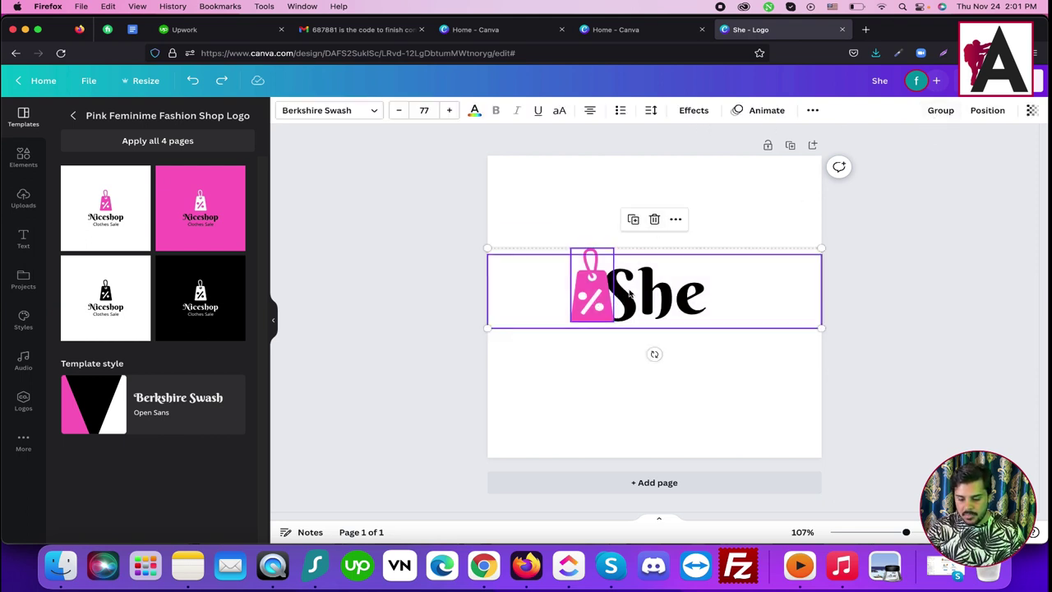
drag(618, 290, 566, 292)
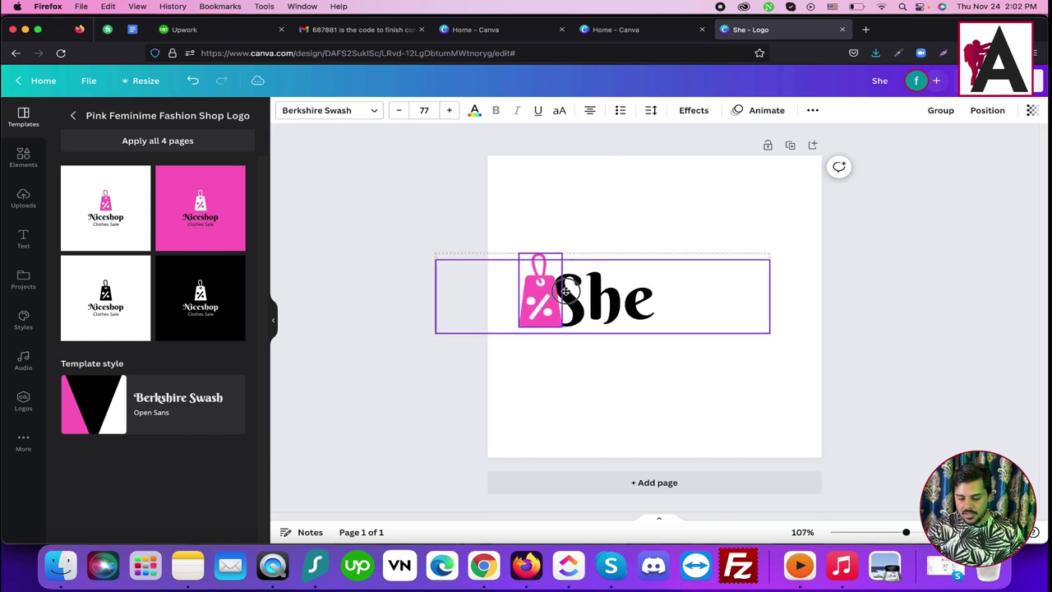
click(862, 282)
click(657, 298)
click(654, 300)
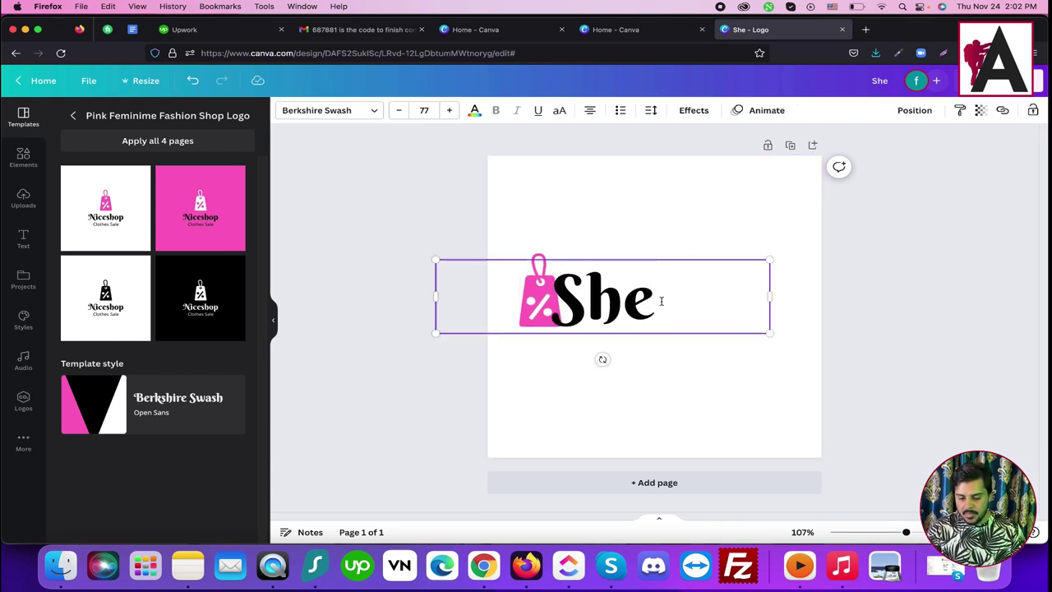
click(839, 266)
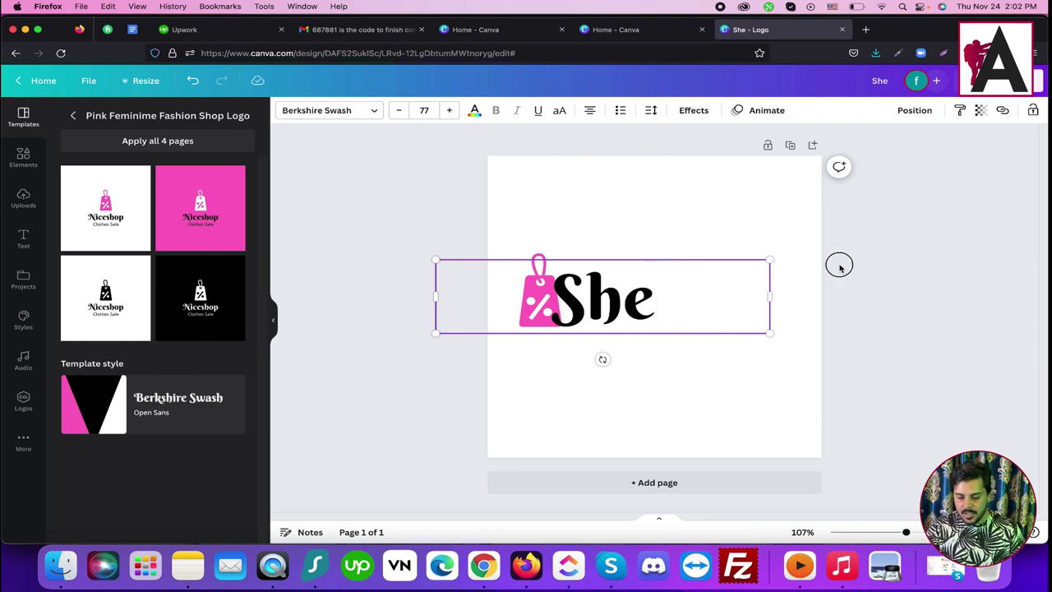
Extend the text to read 'She way' and move it beside the tag icon
click(744, 382)
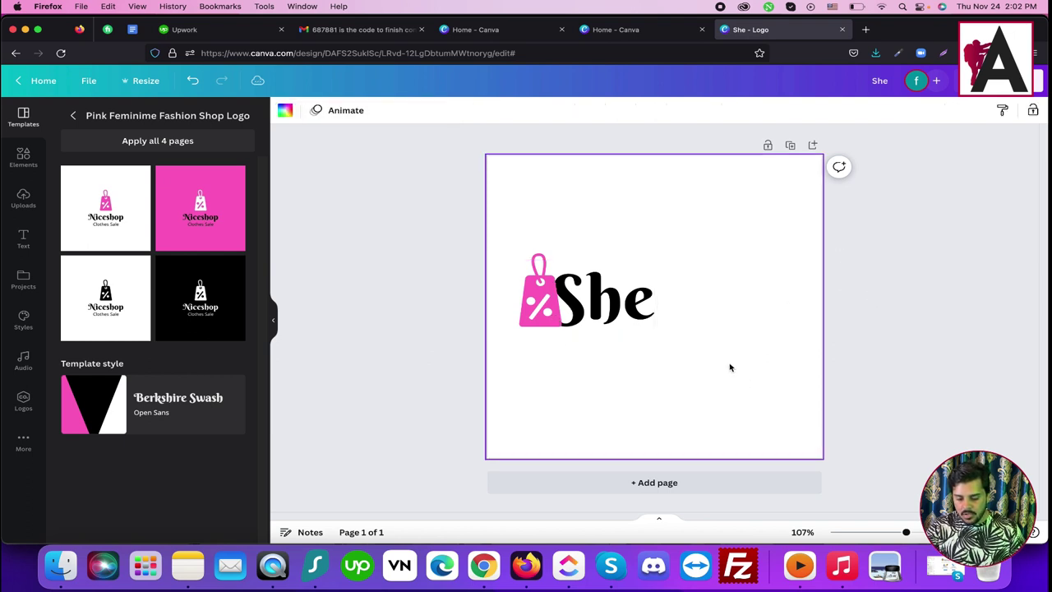
double_click(666, 306)
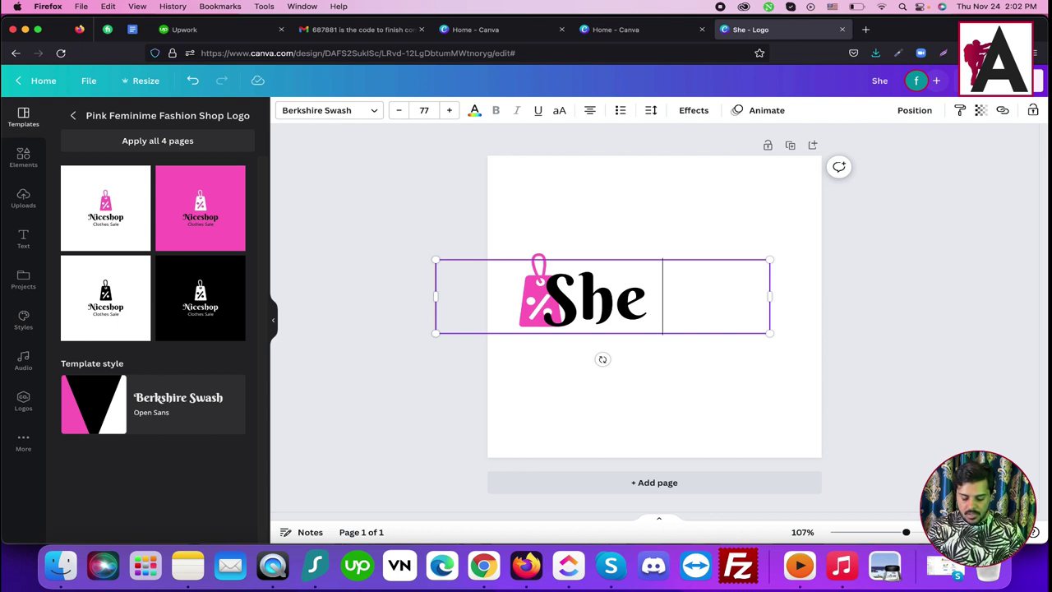
text(way)
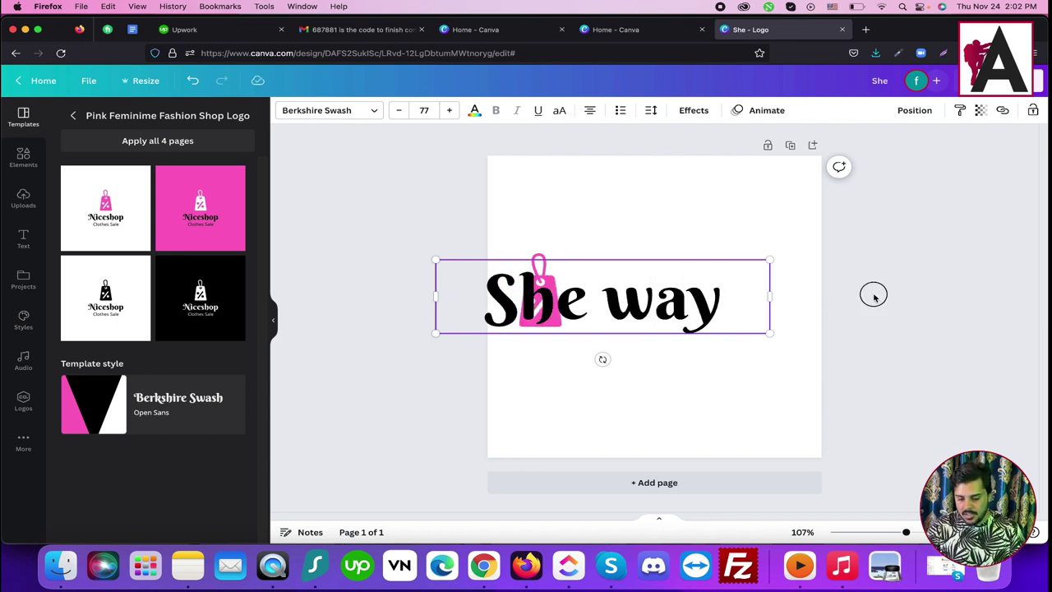
click(874, 294)
drag(643, 312, 707, 306)
Colour the word 'way' pink and shift the whole logo slightly left
double_click(693, 296)
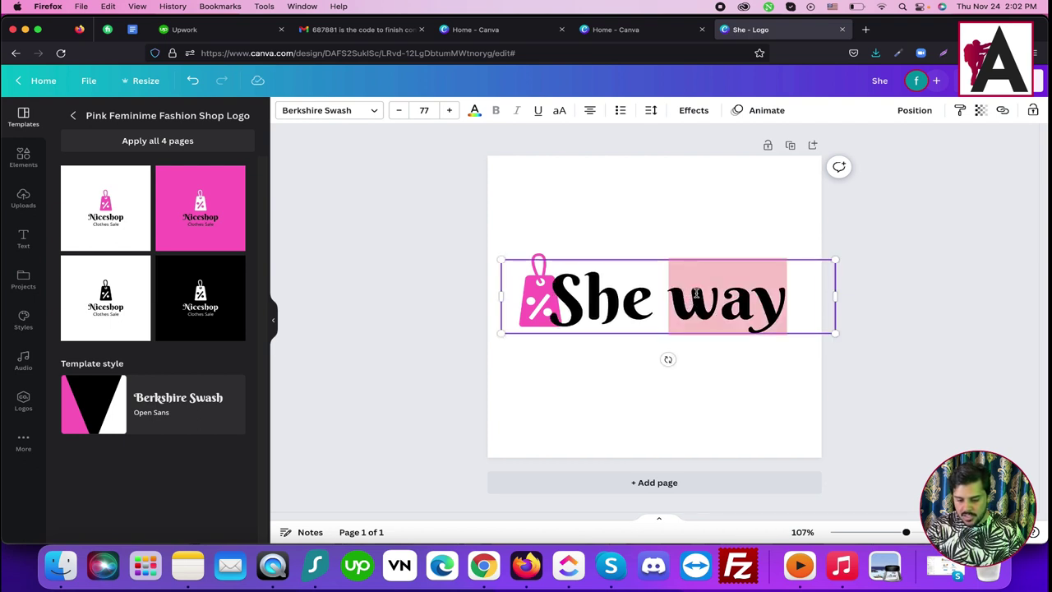
click(474, 113)
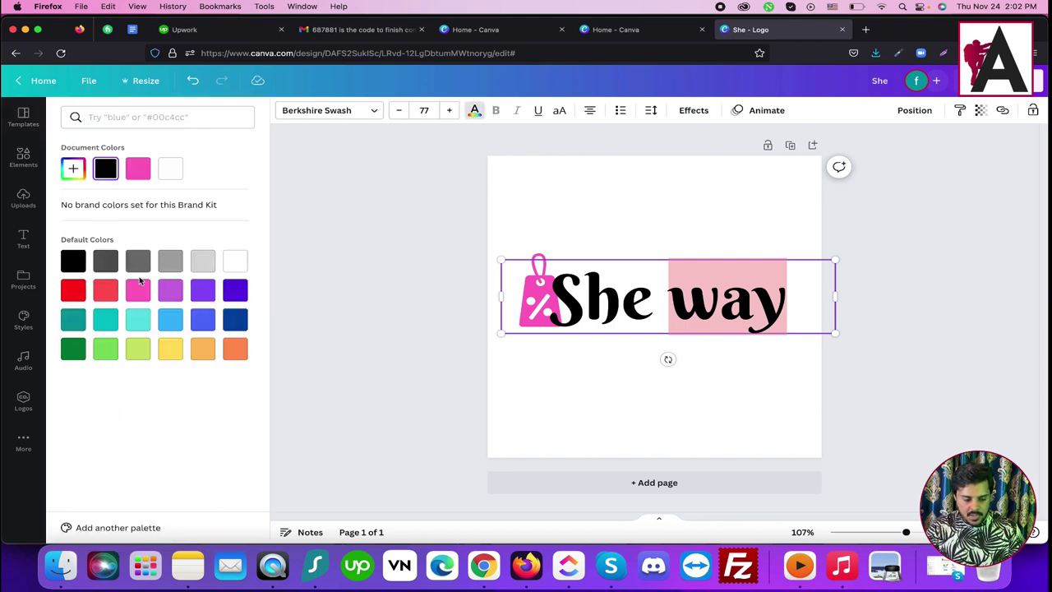
click(138, 291)
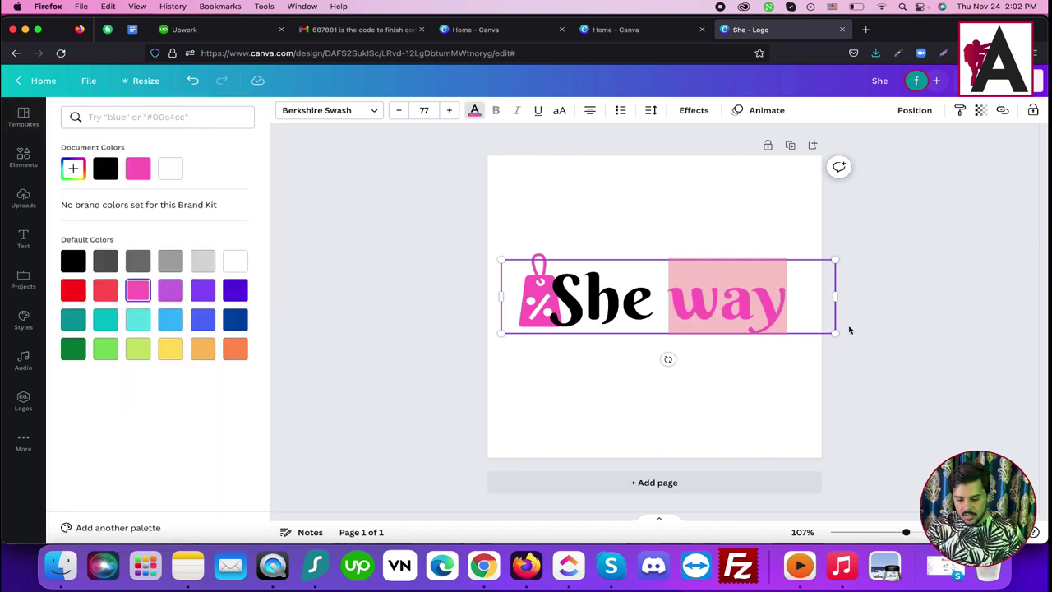
key(Escape)
click(887, 315)
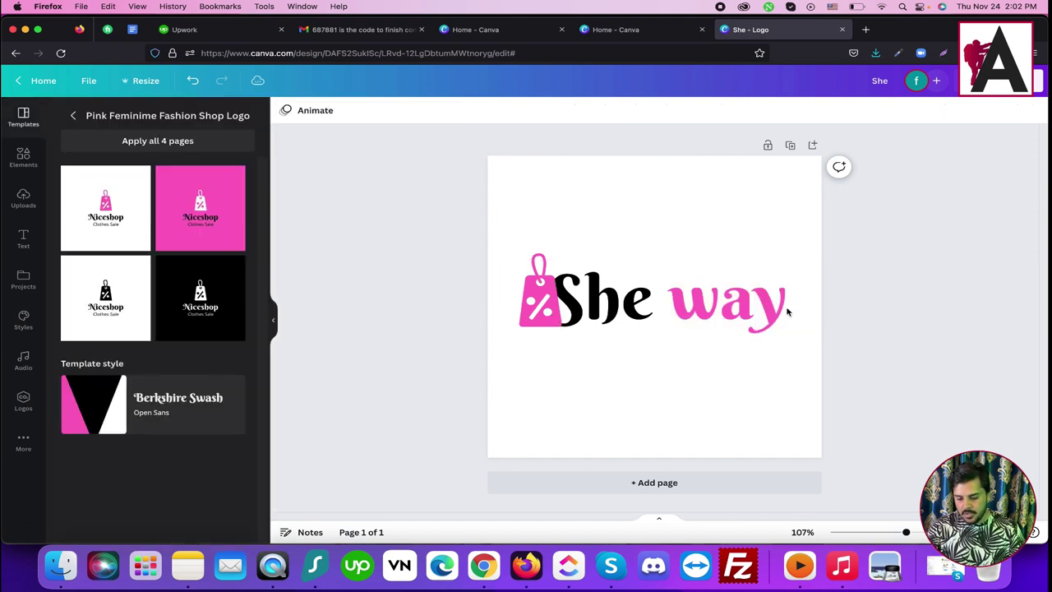
drag(735, 306, 736, 306)
click(921, 308)
drag(536, 231, 637, 301)
drag(750, 321, 738, 321)
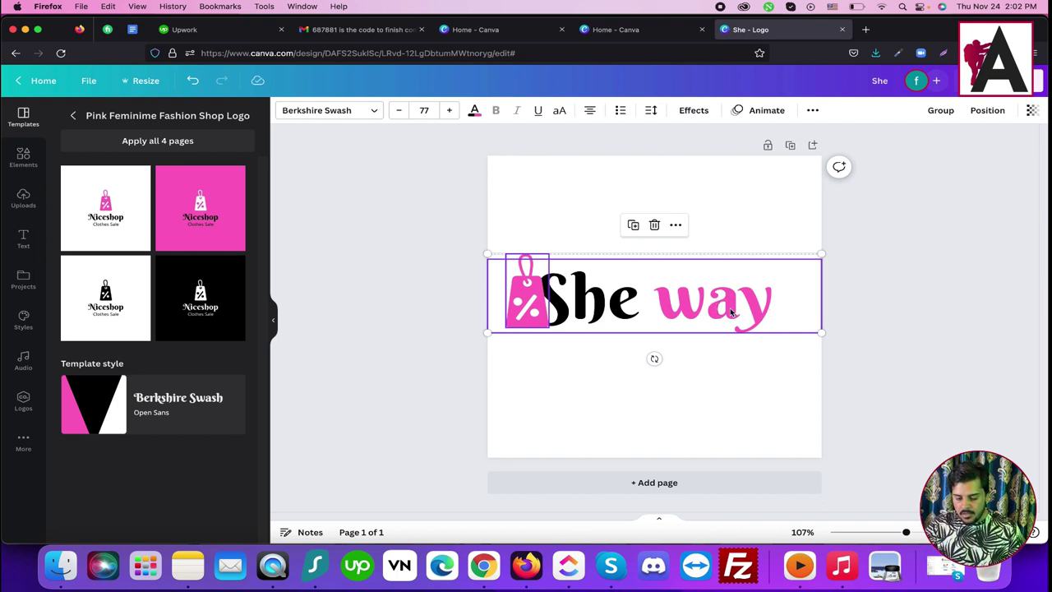
click(832, 337)
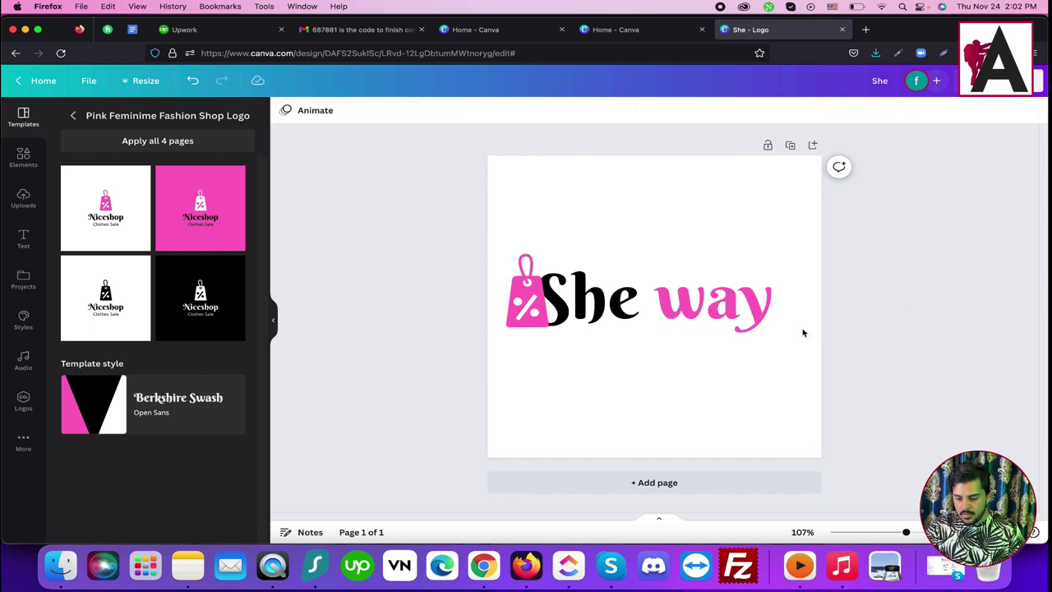
Add a period to make 'She way.' and nudge the text slightly right
click(735, 308)
click(772, 308)
text(.)
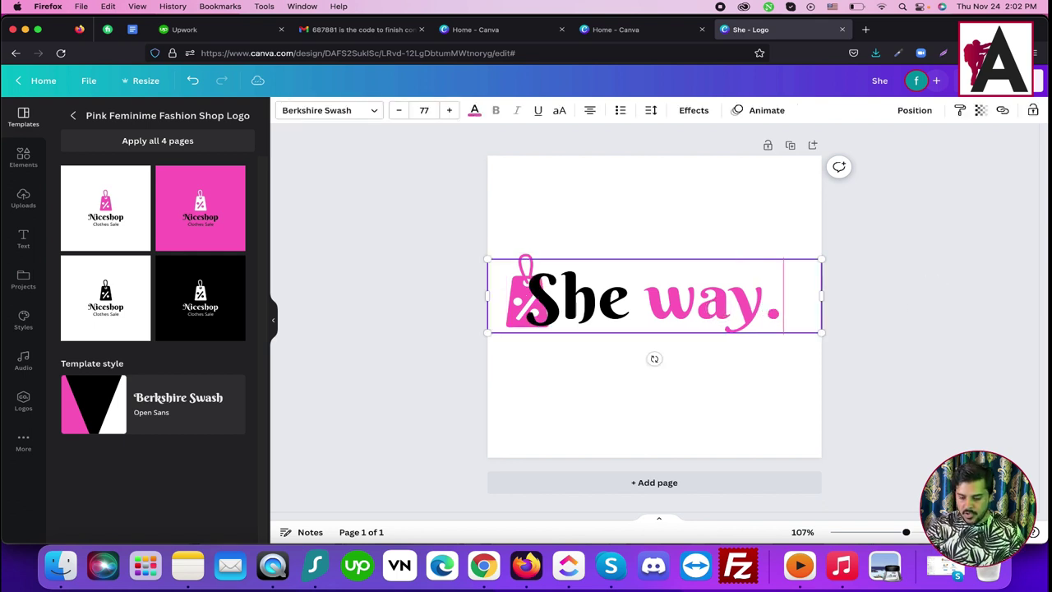
click(888, 313)
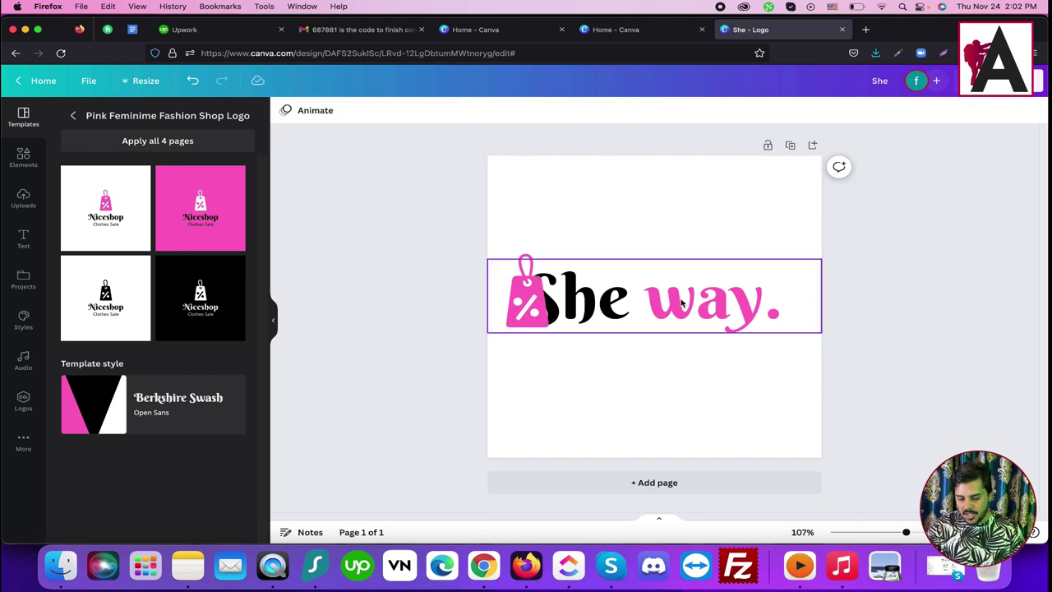
drag(683, 303, 691, 300)
click(948, 273)
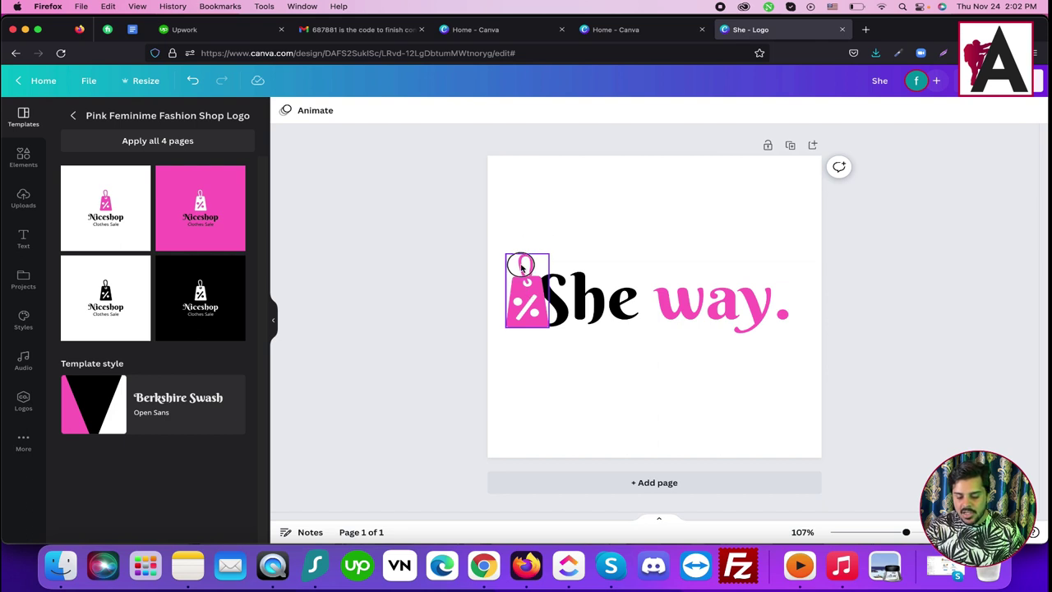
Search Elements graphics for 'fashion' and add the fashion woman illustration
drag(527, 287, 520, 289)
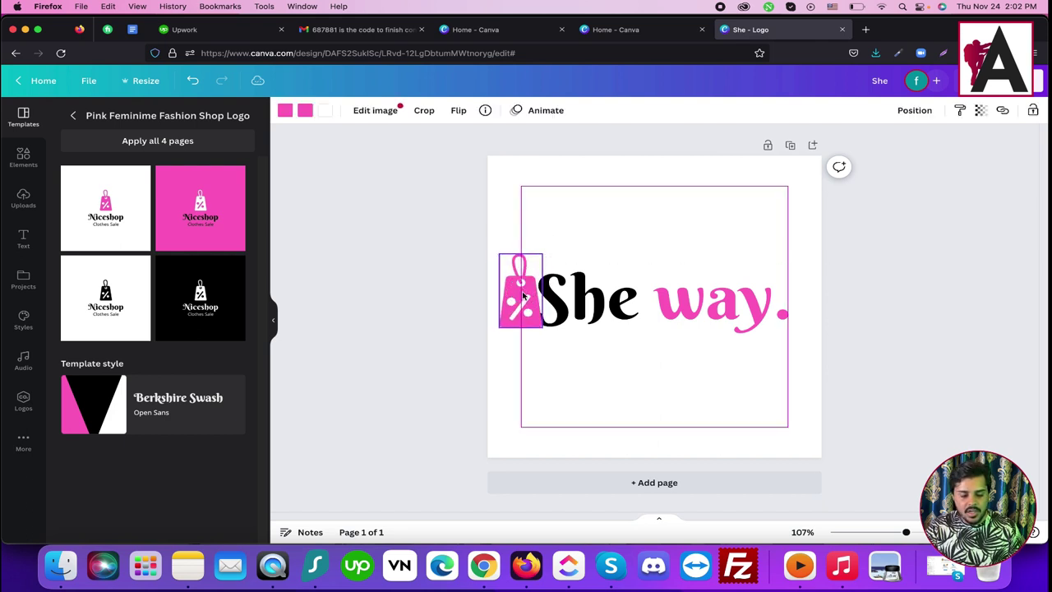
click(23, 156)
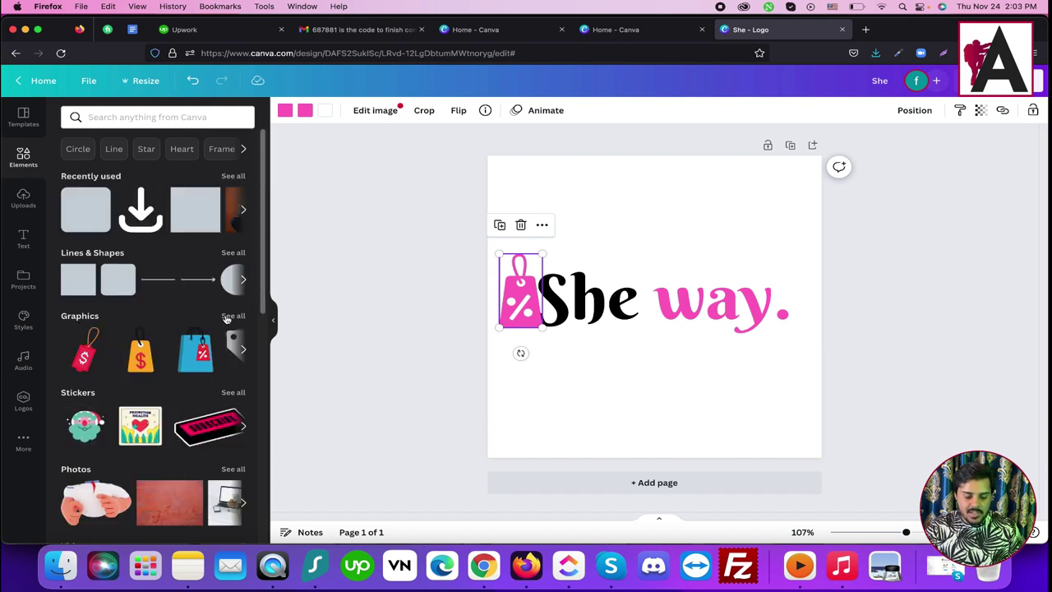
mouse_move(262, 188)
mouse_down()
mouse_move(274, 258)
mouse_move(275, 176)
mouse_move(280, 192)
mouse_up()
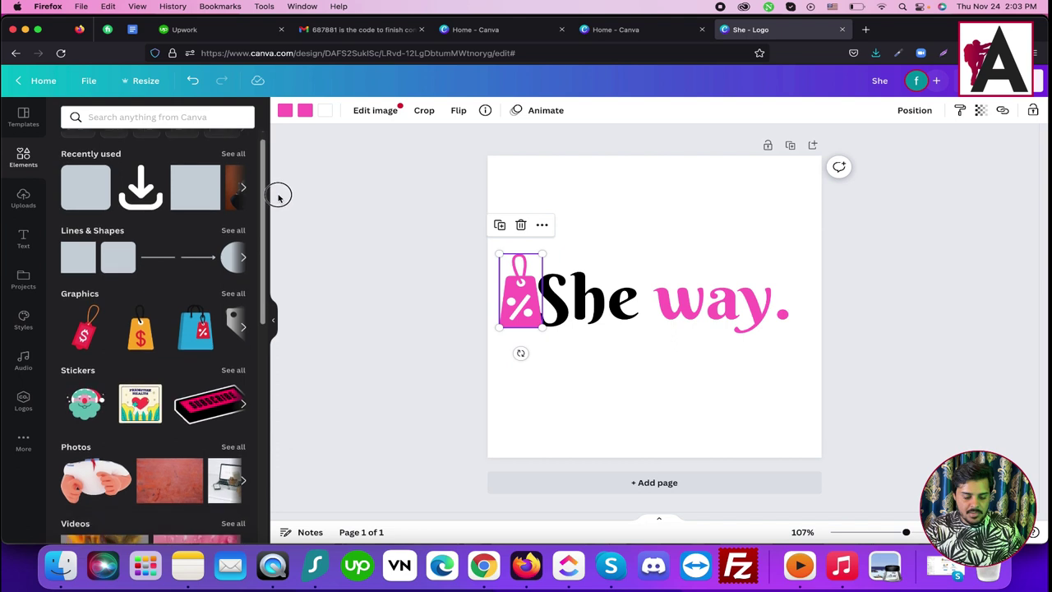
click(233, 295)
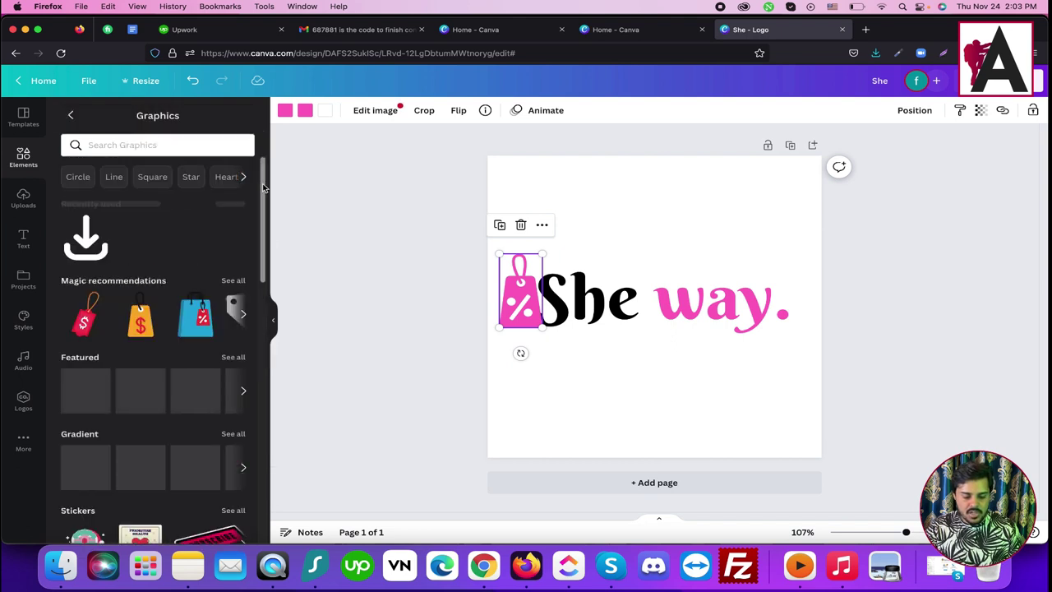
drag(266, 181, 263, 194)
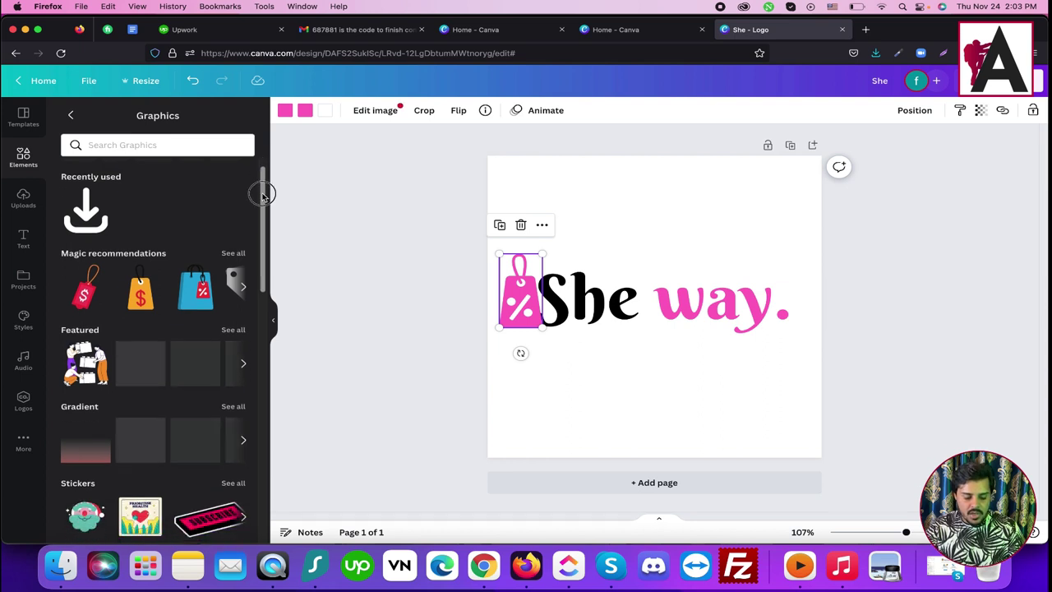
click(148, 144)
text(fashion)
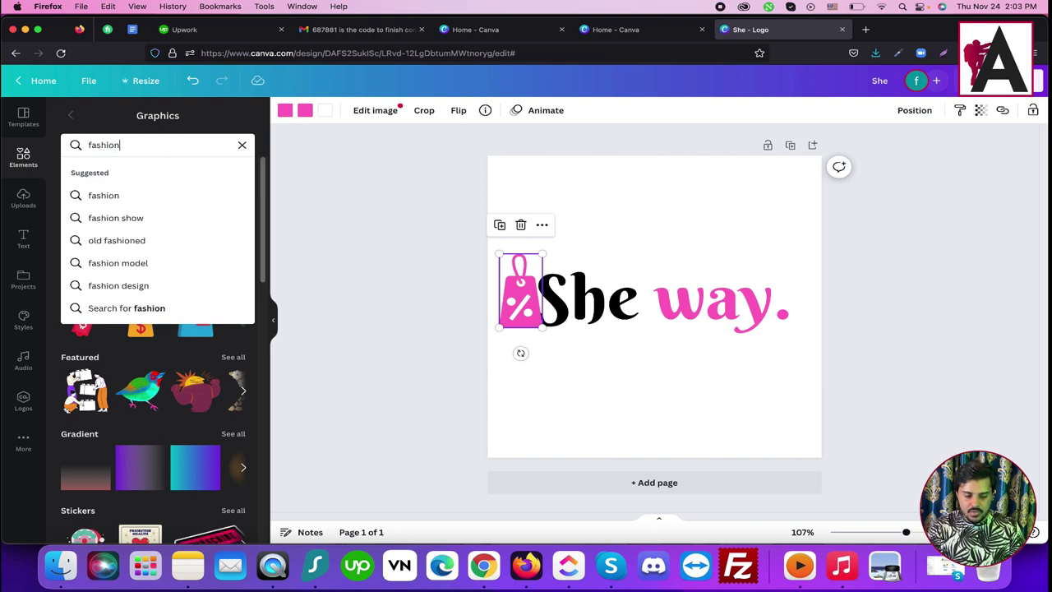
key(Return)
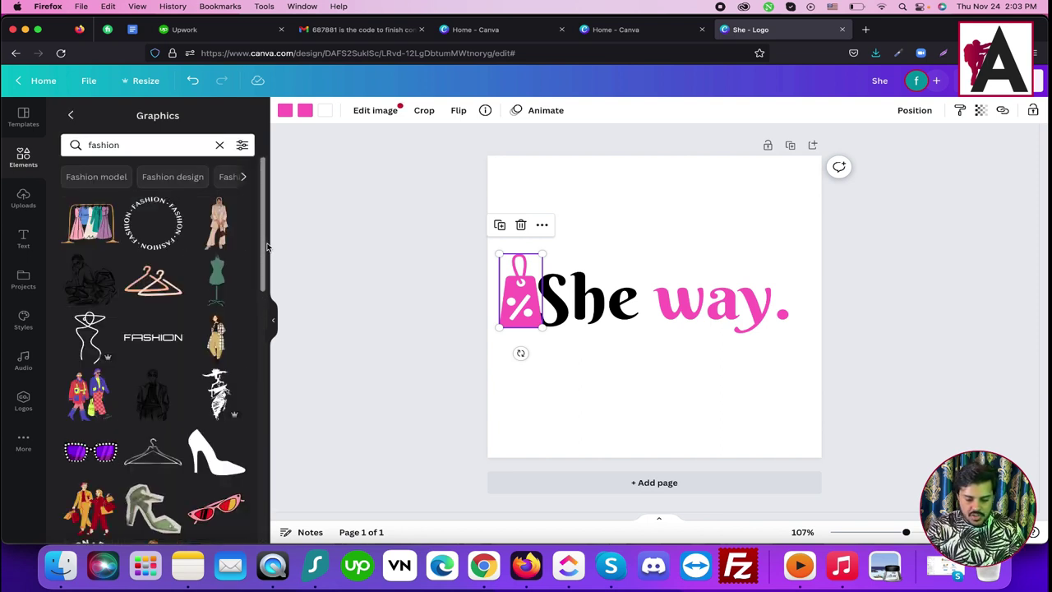
click(219, 233)
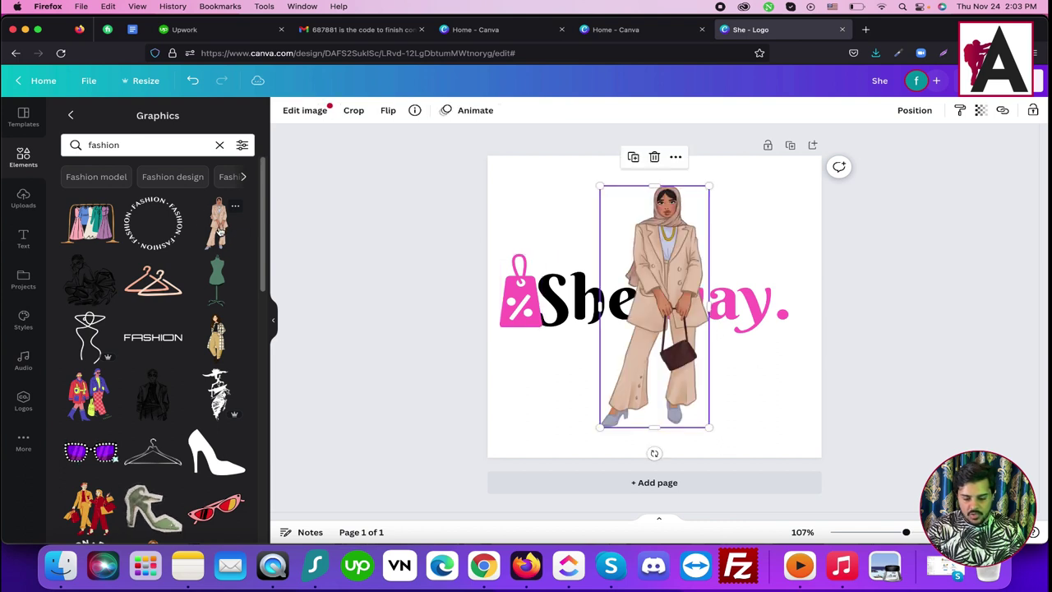
Delete the pink tag icon and shrink the woman figure to sit left of 'She way.'
click(525, 292)
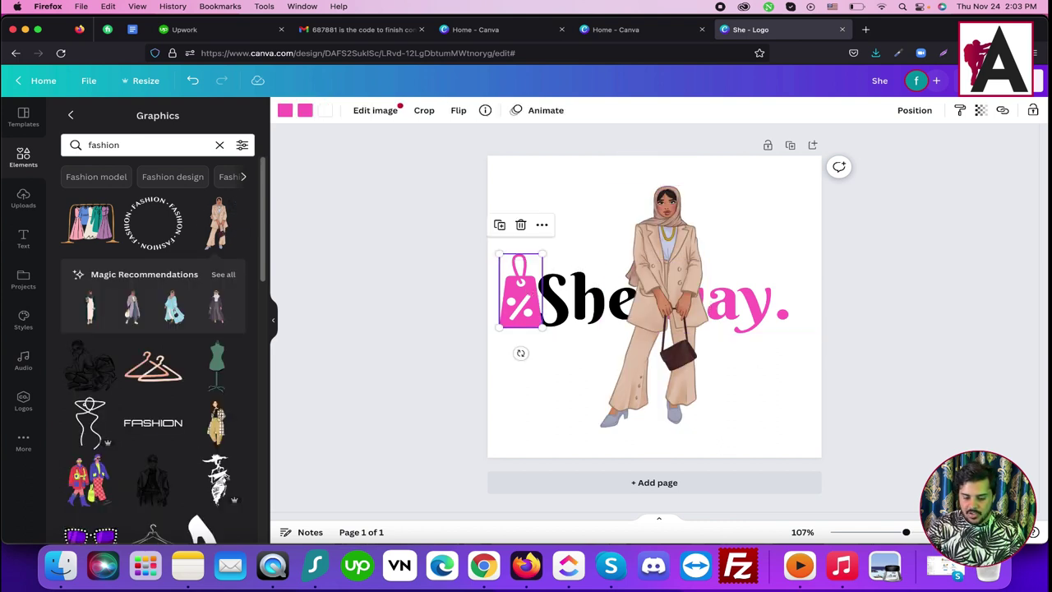
key(Delete)
drag(650, 241, 545, 230)
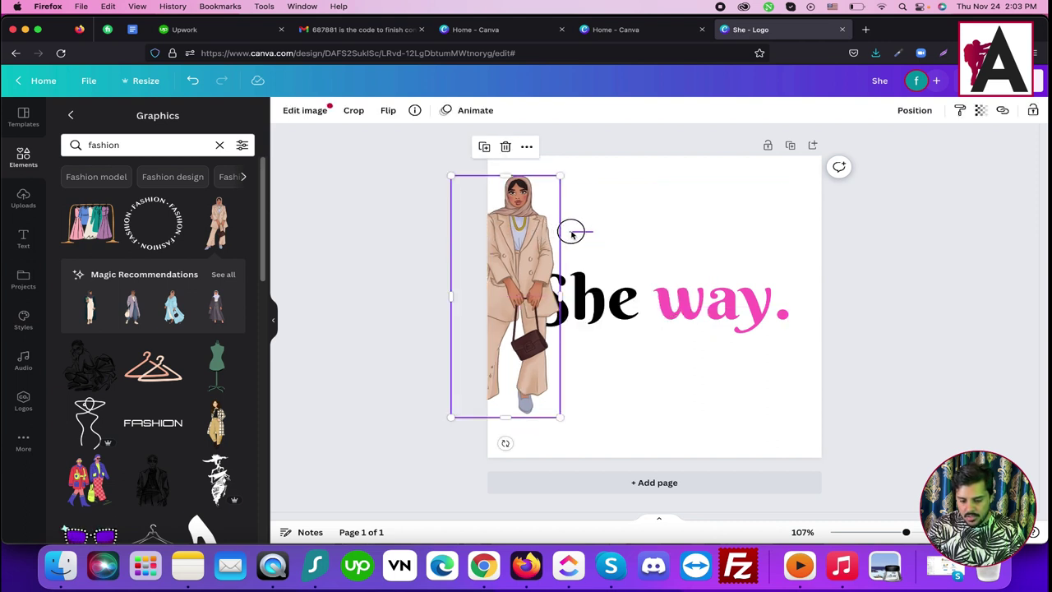
mouse_move(572, 234)
mouse_down()
mouse_move(534, 240)
mouse_move(555, 240)
mouse_up()
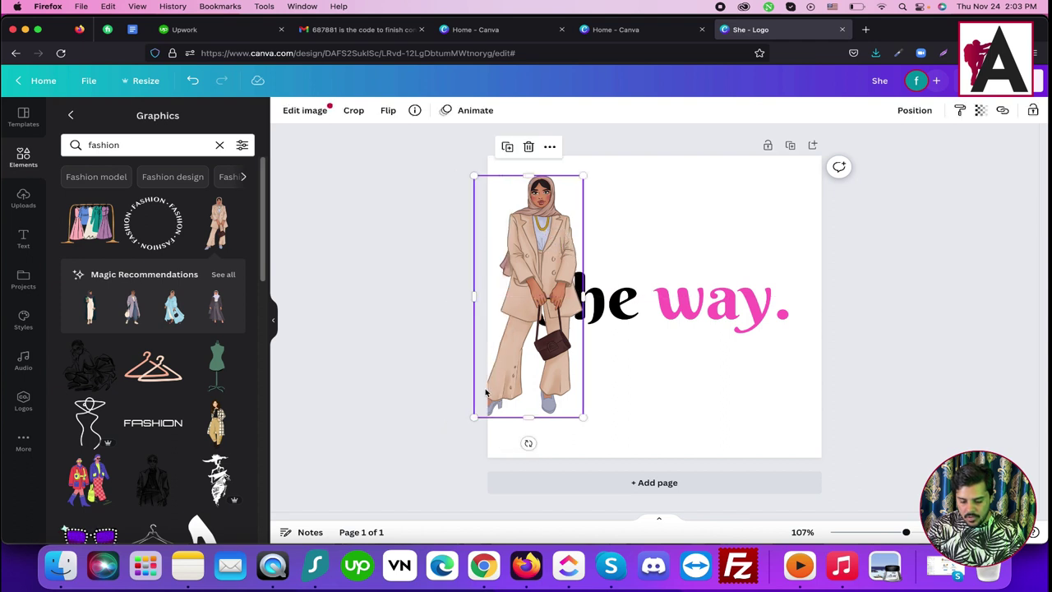
drag(471, 417, 530, 301)
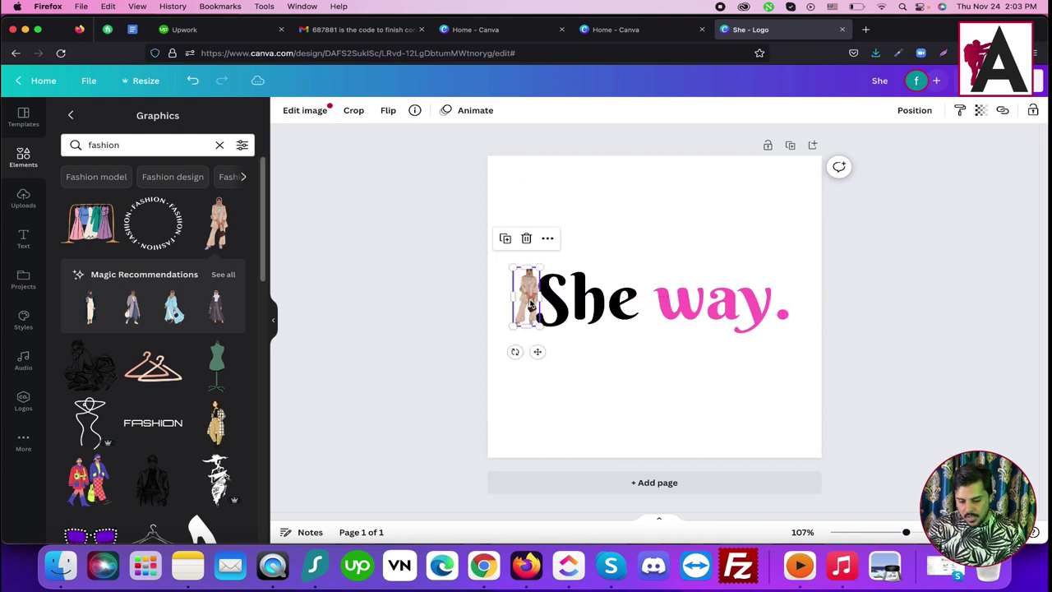
double_click(533, 298)
click(498, 306)
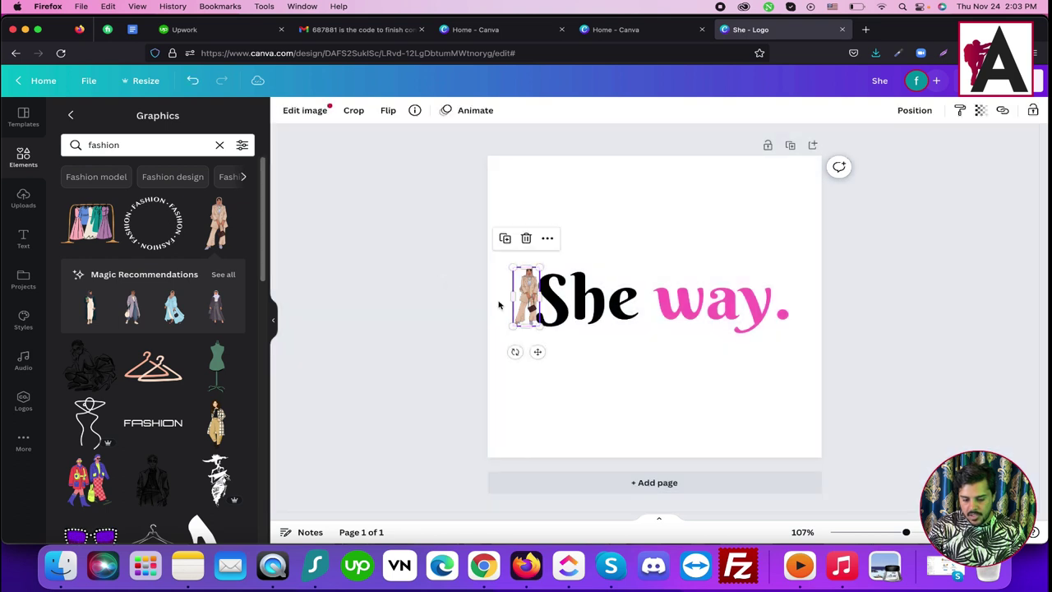
drag(512, 326, 532, 300)
click(855, 274)
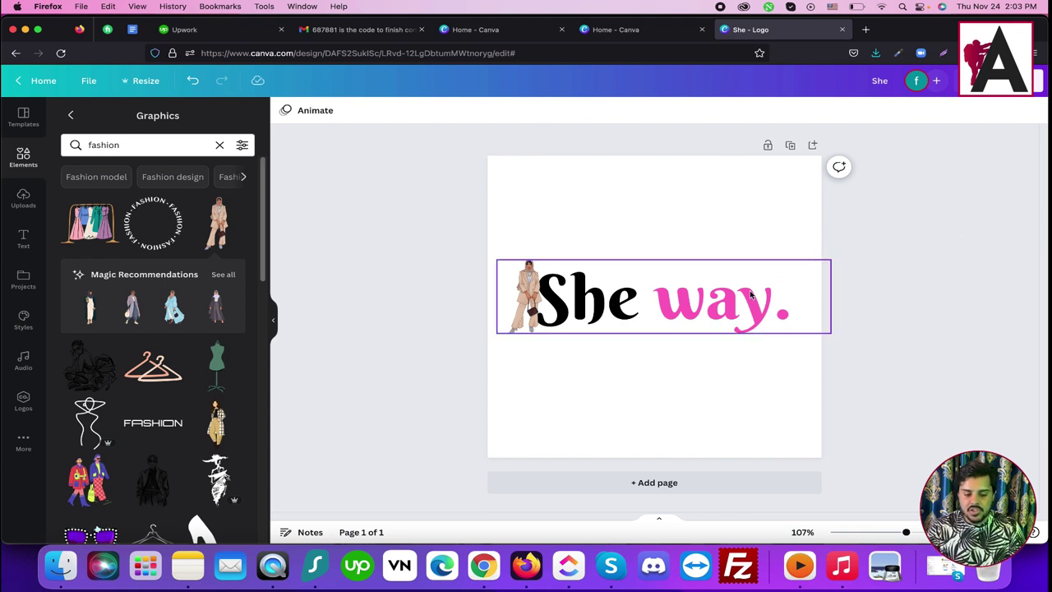
Preview Neon, Background, Splice, Hollow and Shadow effects on the 'She way.' text
click(648, 308)
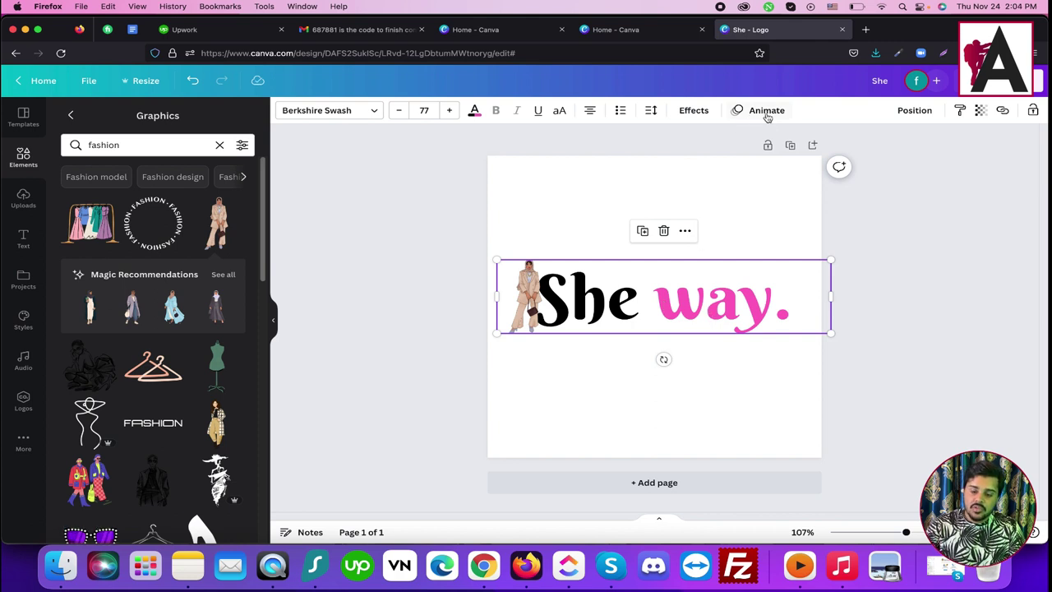
click(691, 110)
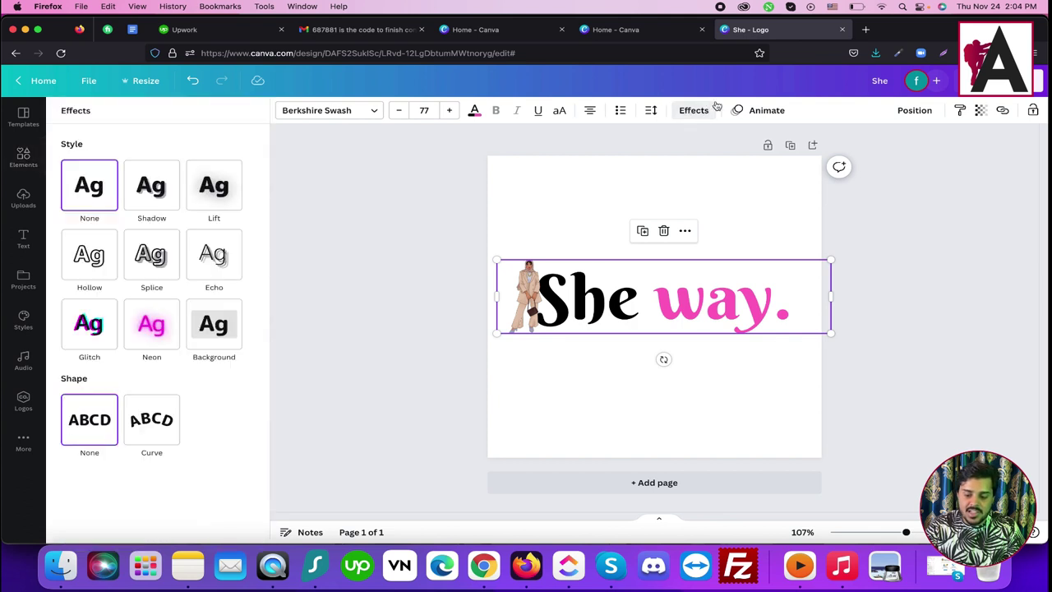
click(151, 328)
click(198, 327)
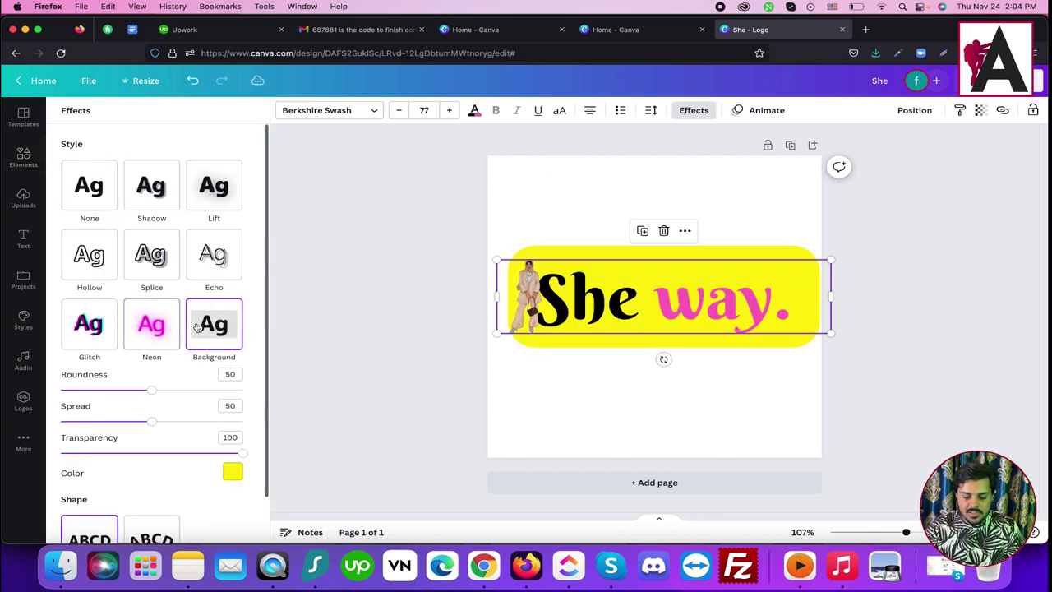
click(142, 271)
click(102, 260)
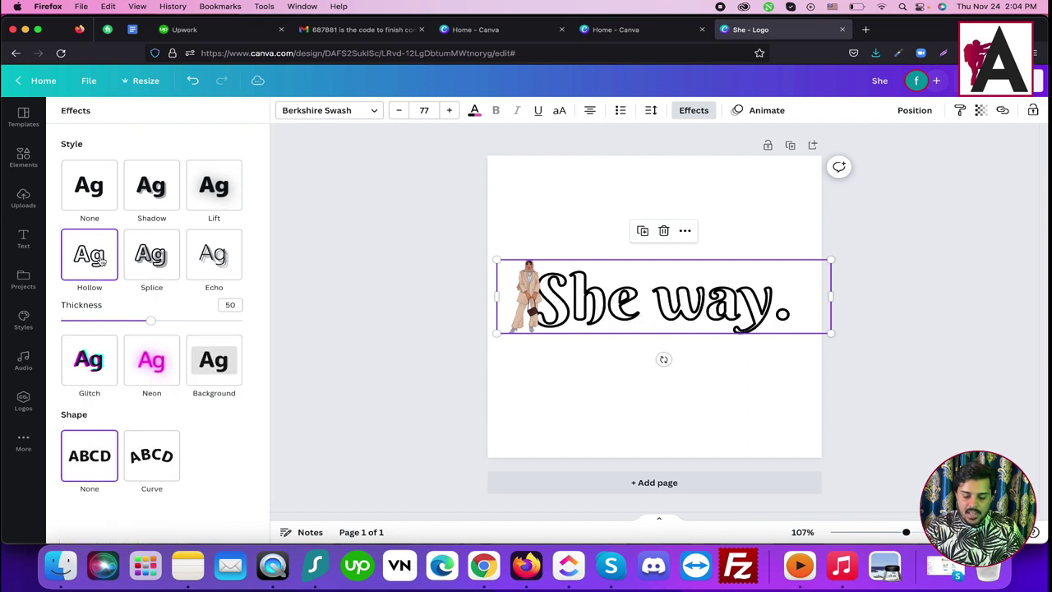
click(97, 197)
click(152, 195)
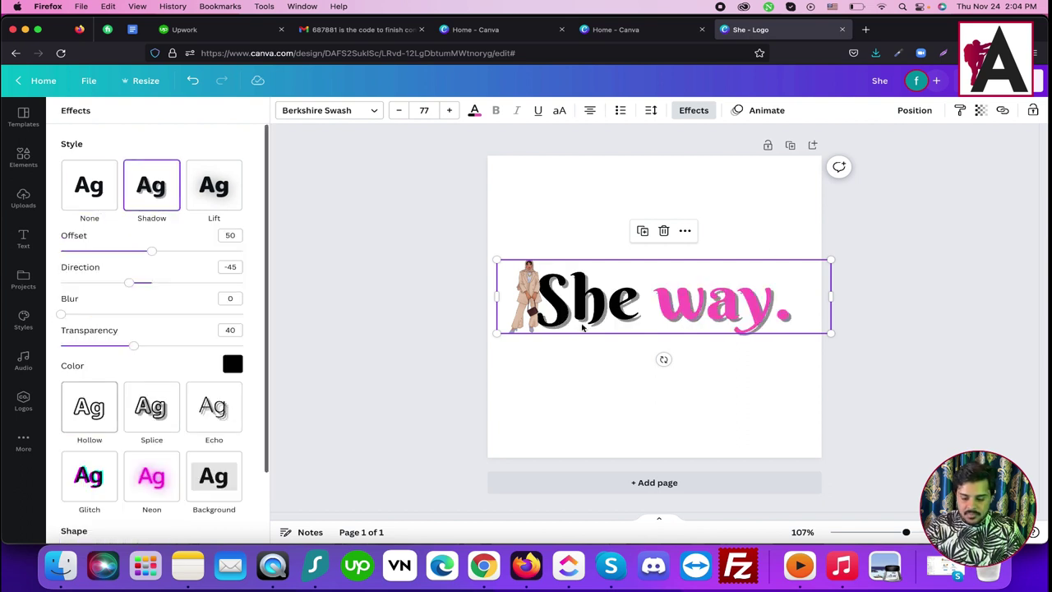
Apply the Splice effect with a slightly thinner outline, keeping the original offset direction
click(166, 428)
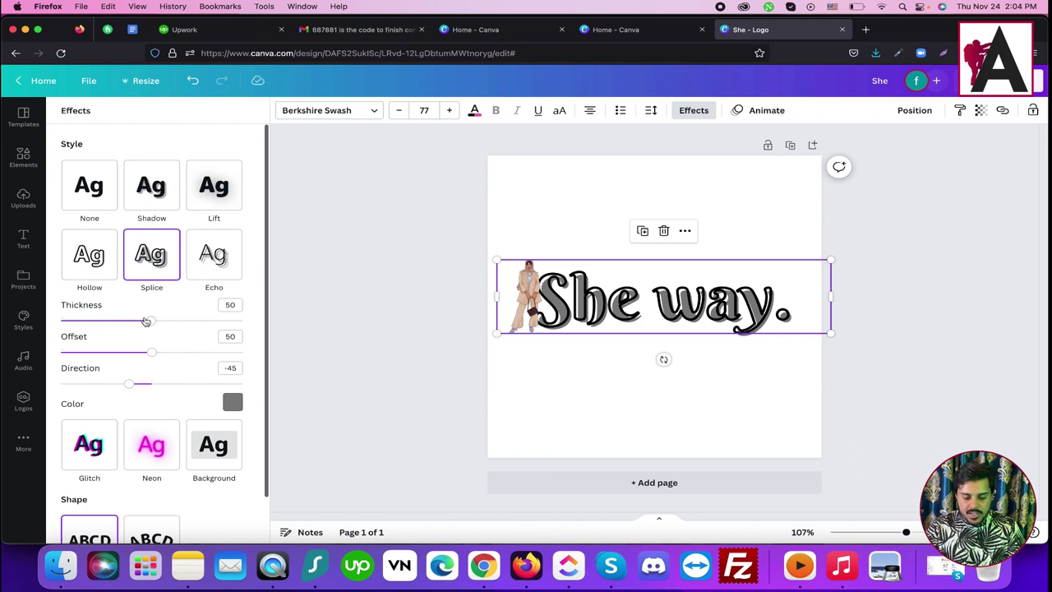
mouse_move(151, 321)
mouse_down()
mouse_move(85, 321)
mouse_move(142, 320)
mouse_up()
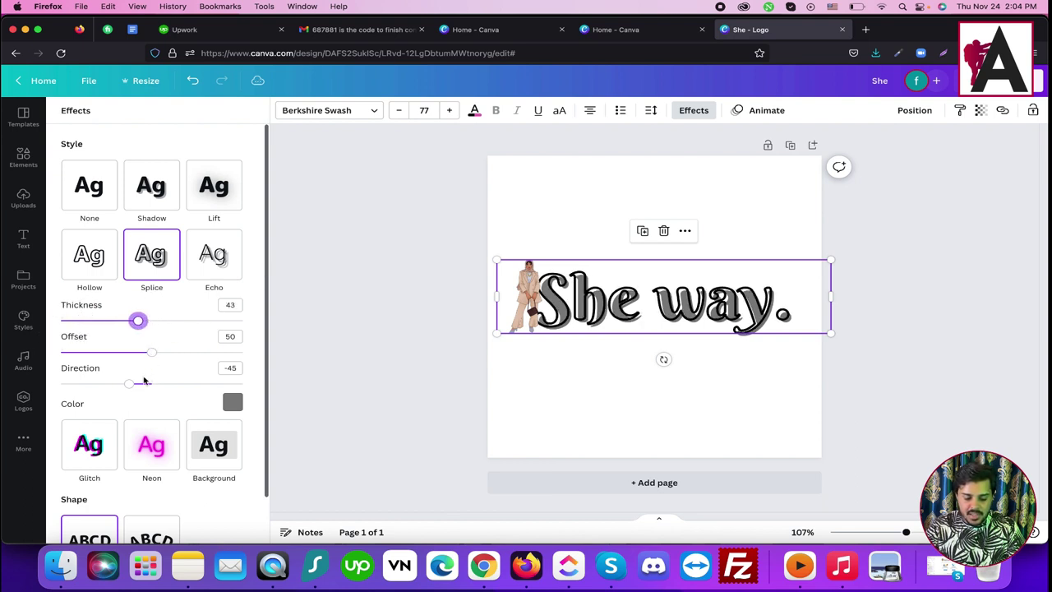
drag(130, 383, 242, 384)
key(super+z)
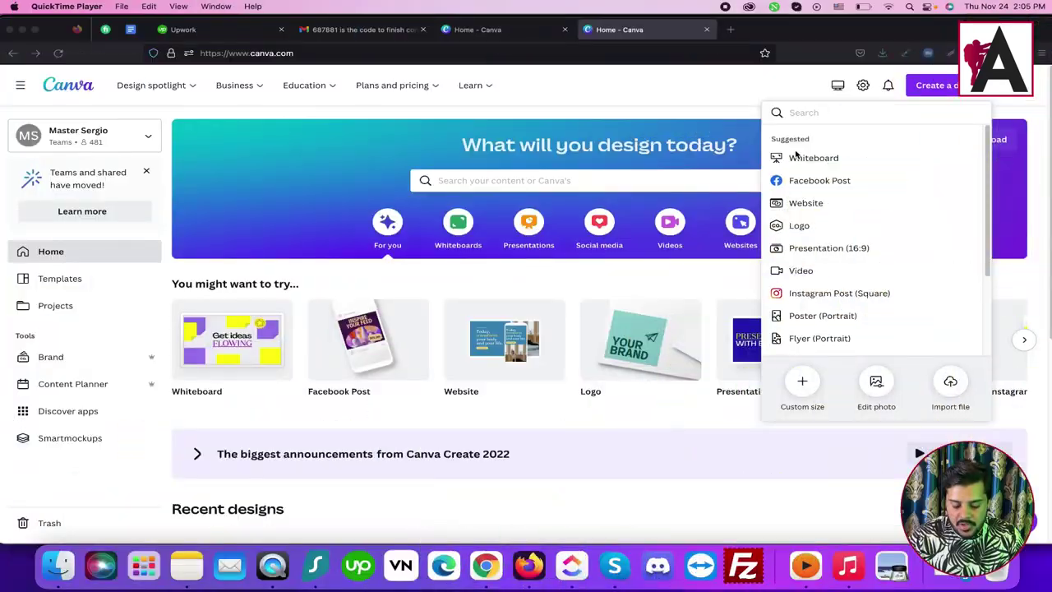
Search new-design options for 'instagram' and create a 1080 × 1920 px Instagram Story
click(614, 88)
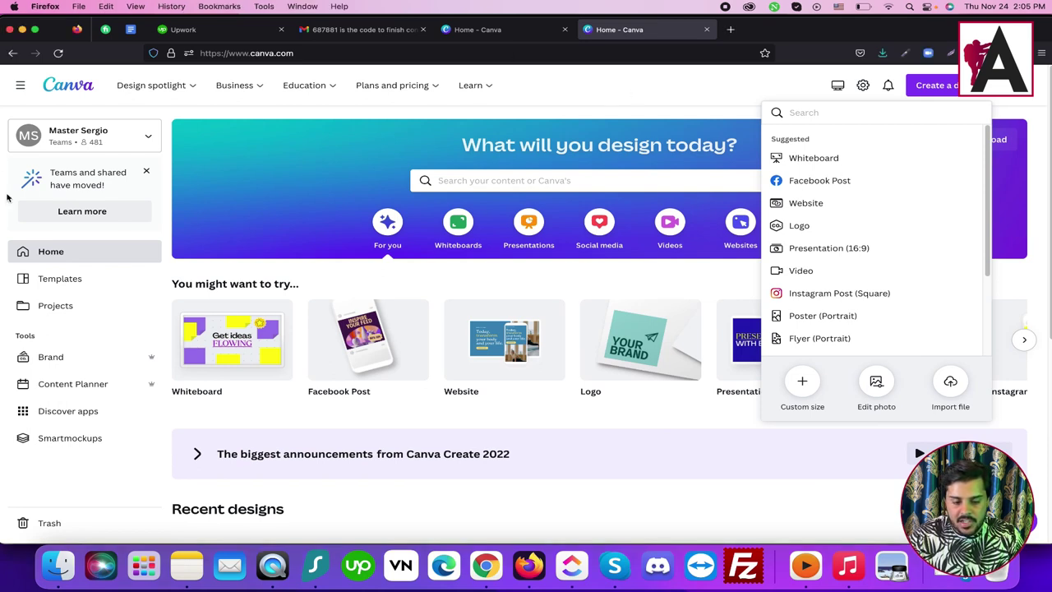
click(687, 93)
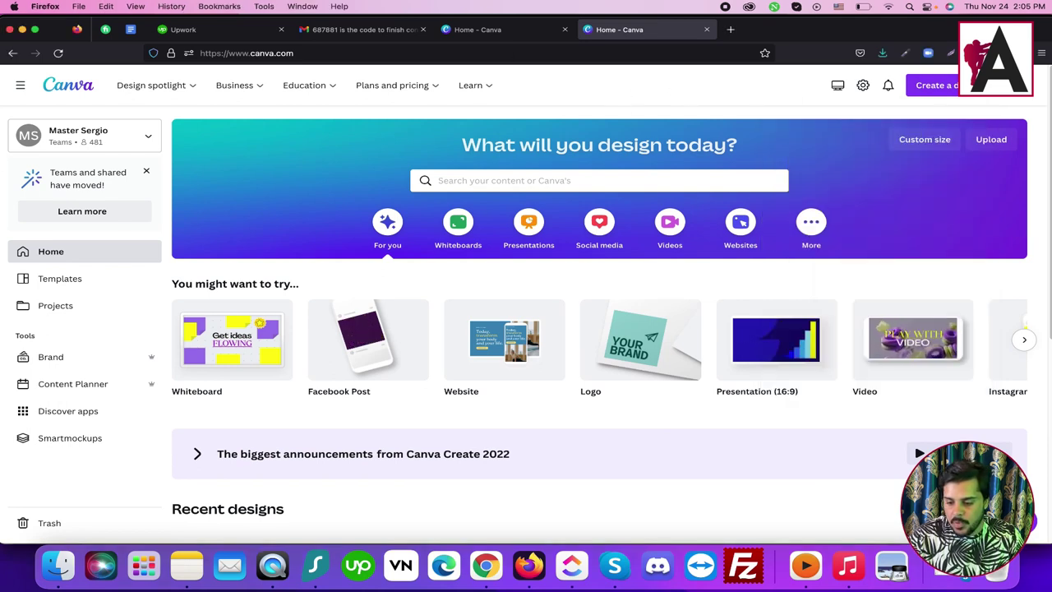
click(938, 89)
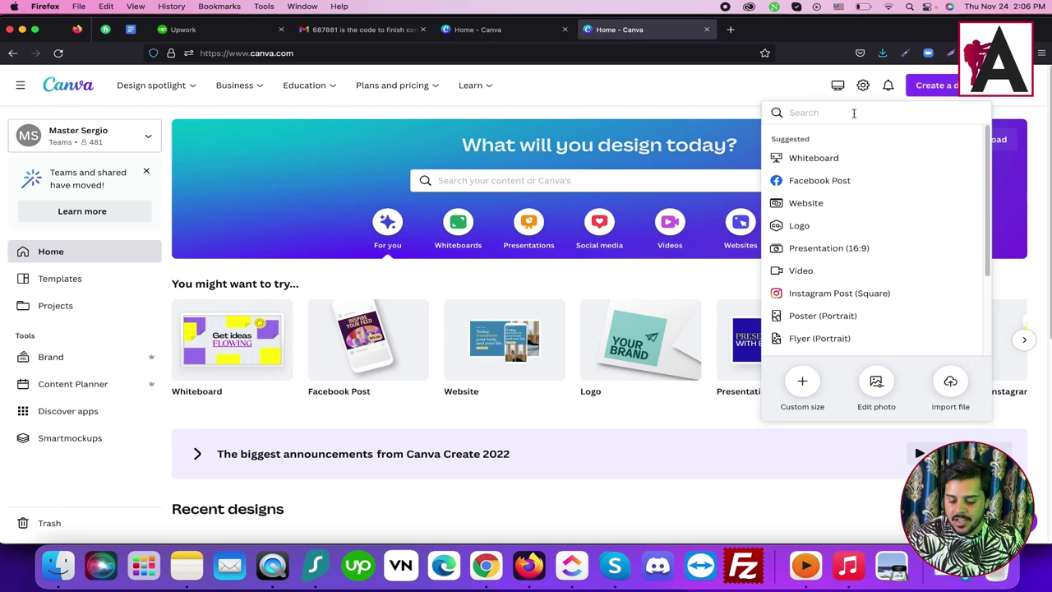
text(instagram)
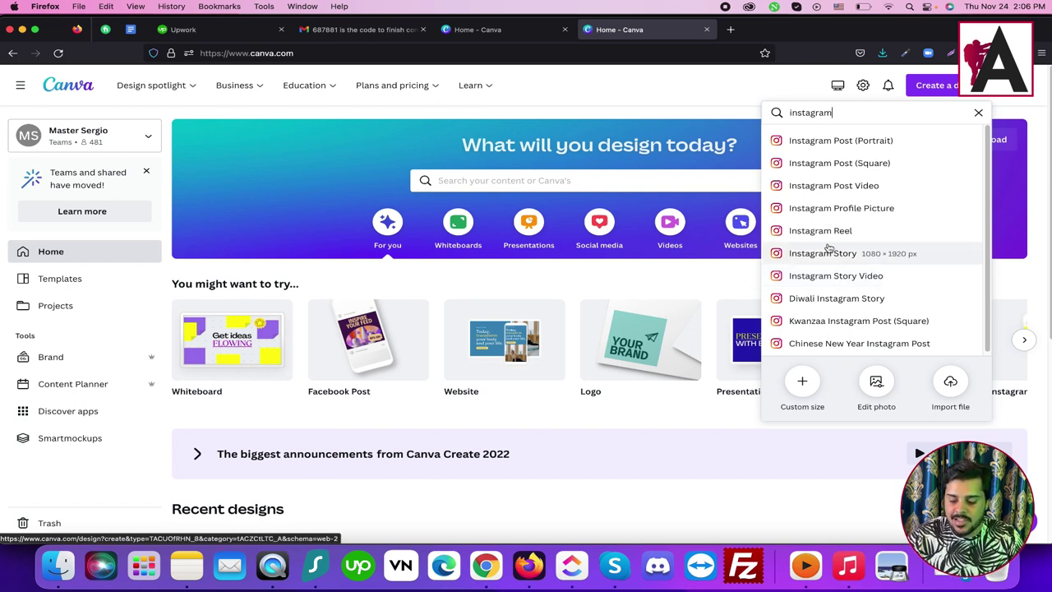
click(823, 253)
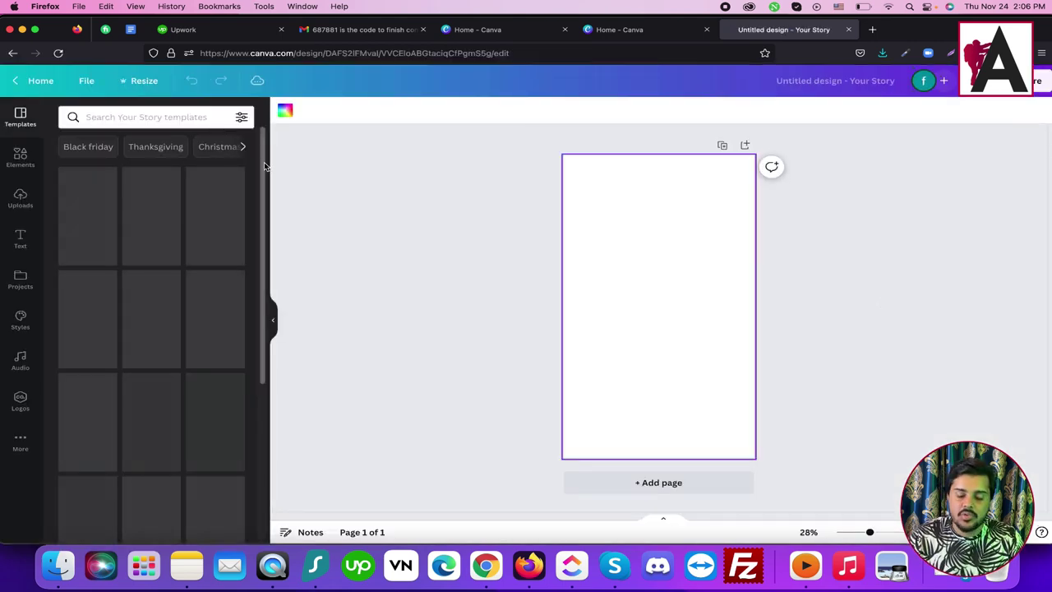
Filter story templates to green and apply the green 'We're Hiring' template
click(243, 119)
click(224, 172)
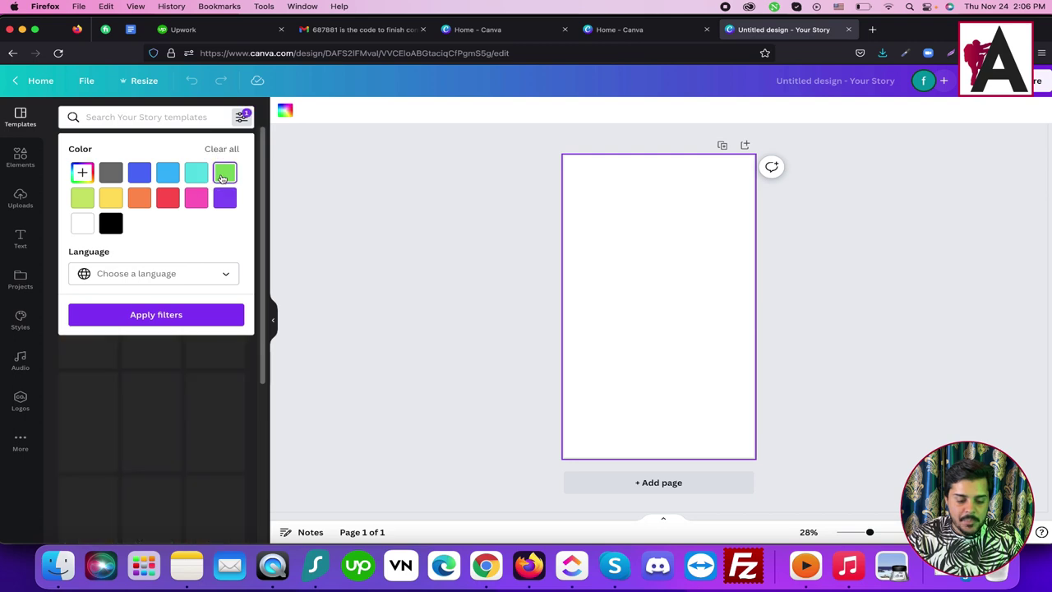
click(241, 116)
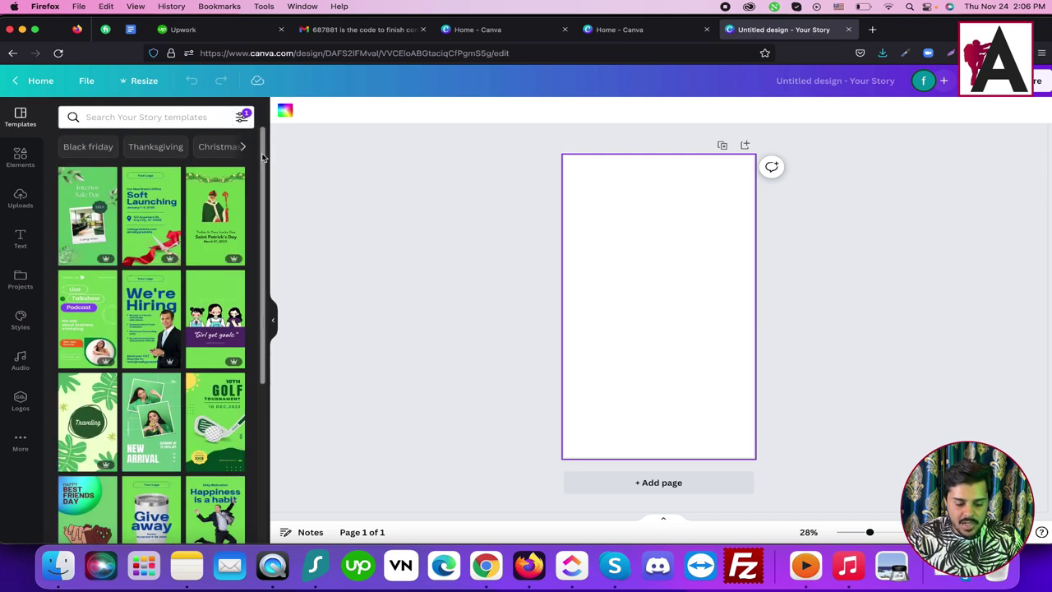
scroll(254, 246, down, 15)
scroll(263, 214, up, 10)
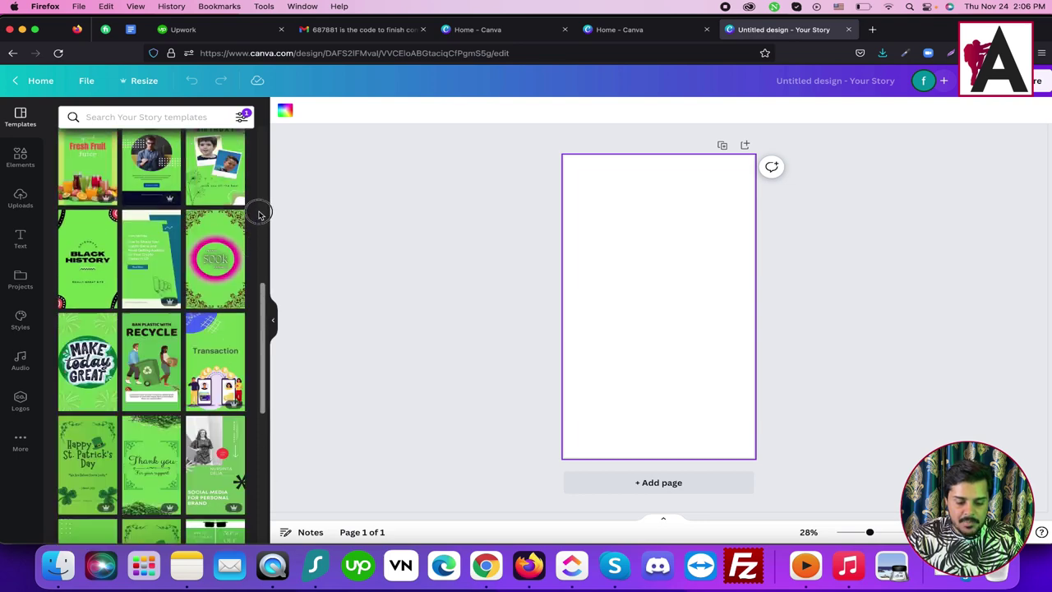
scroll(262, 198, up, 2)
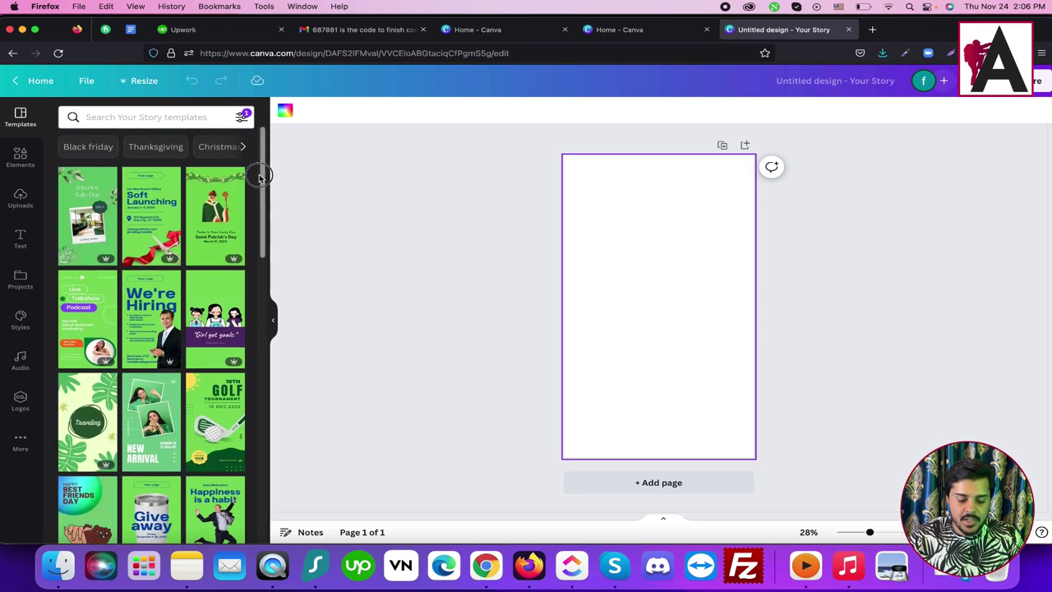
click(151, 311)
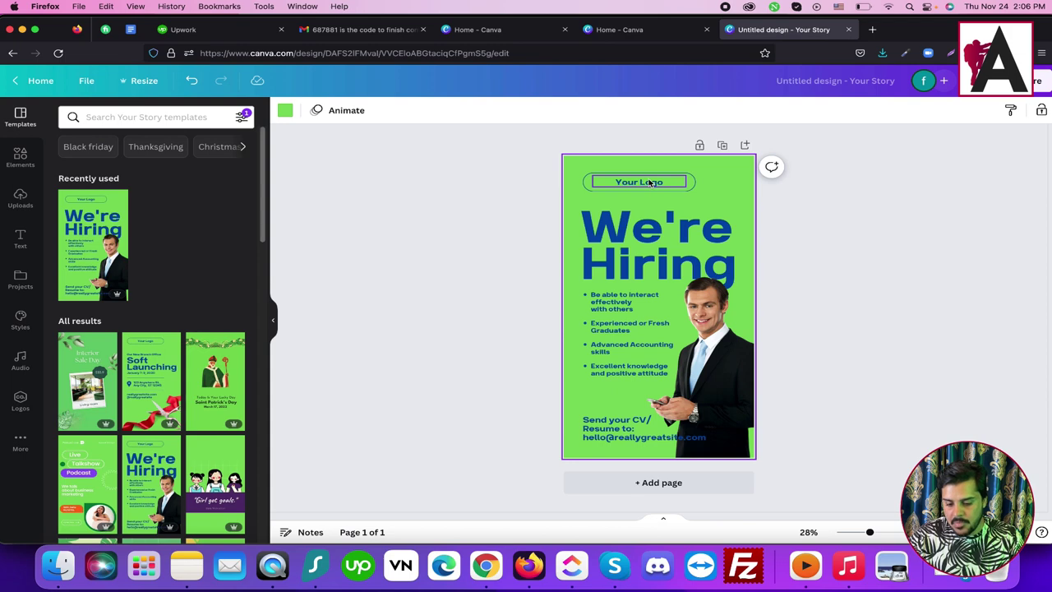
Replace the 'Your Logo' placeholder text with 'Rank Yard'
click(652, 183)
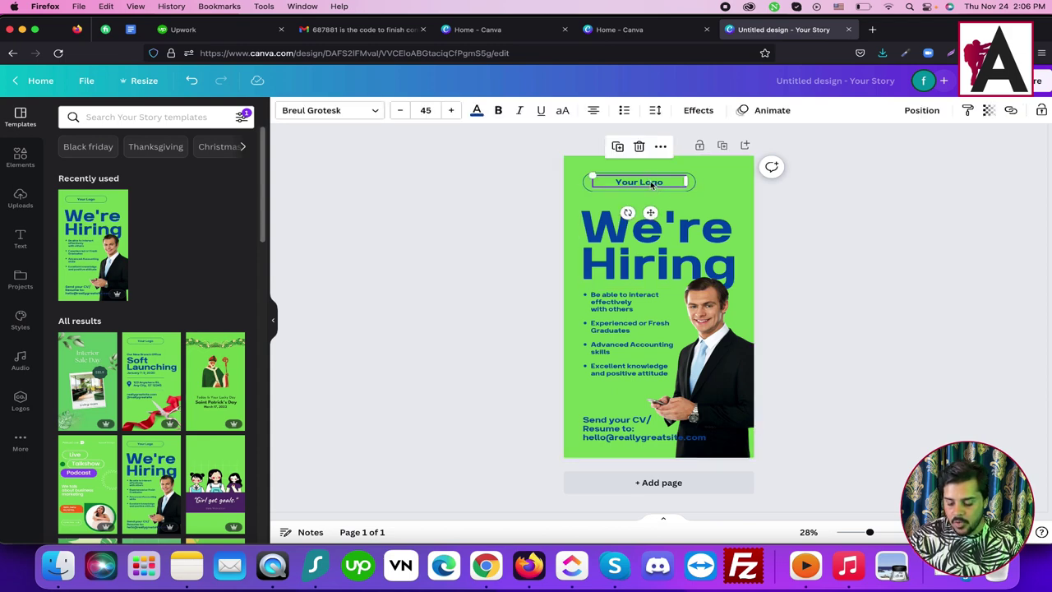
key(BackSpace)
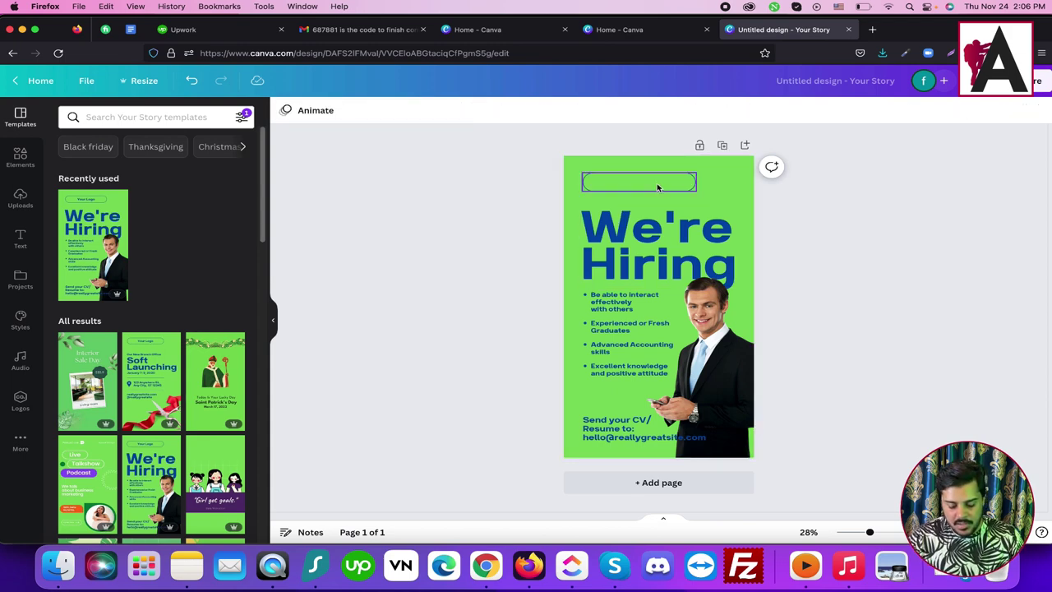
key(super+z)
click(656, 184)
click(655, 181)
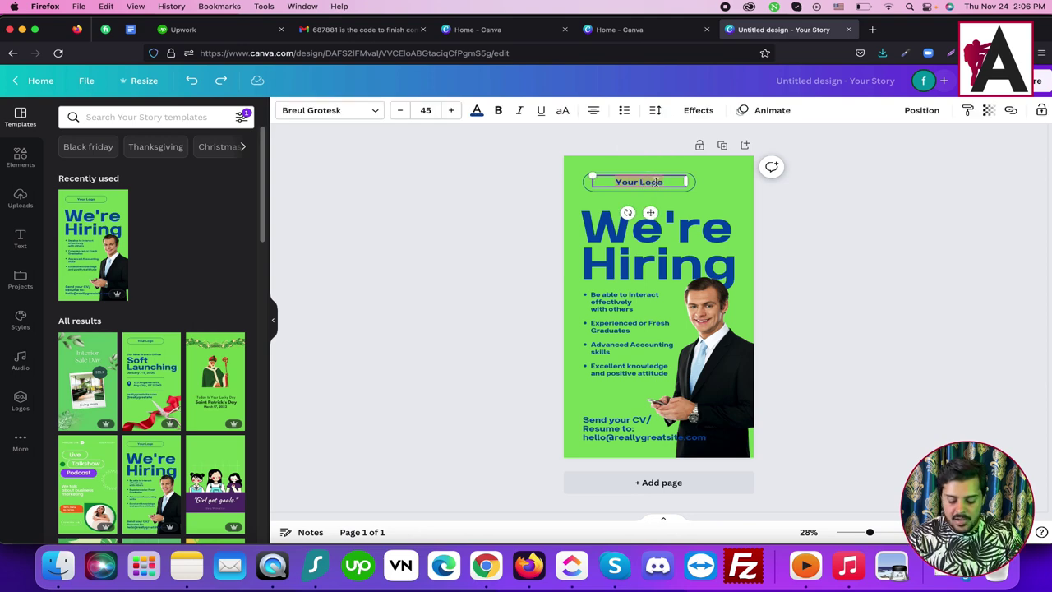
text(ra)
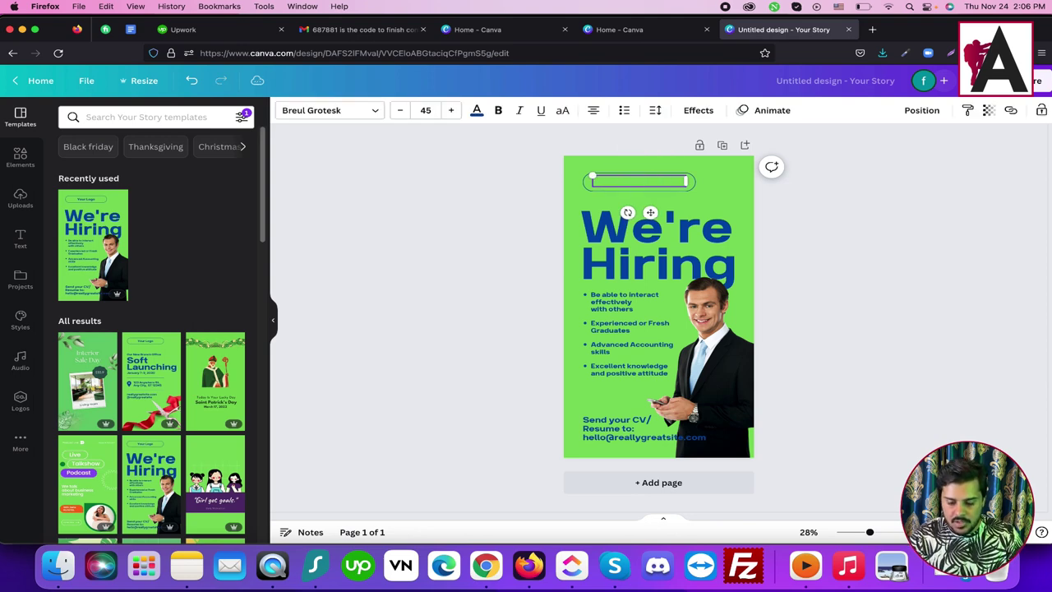
key(super+z)
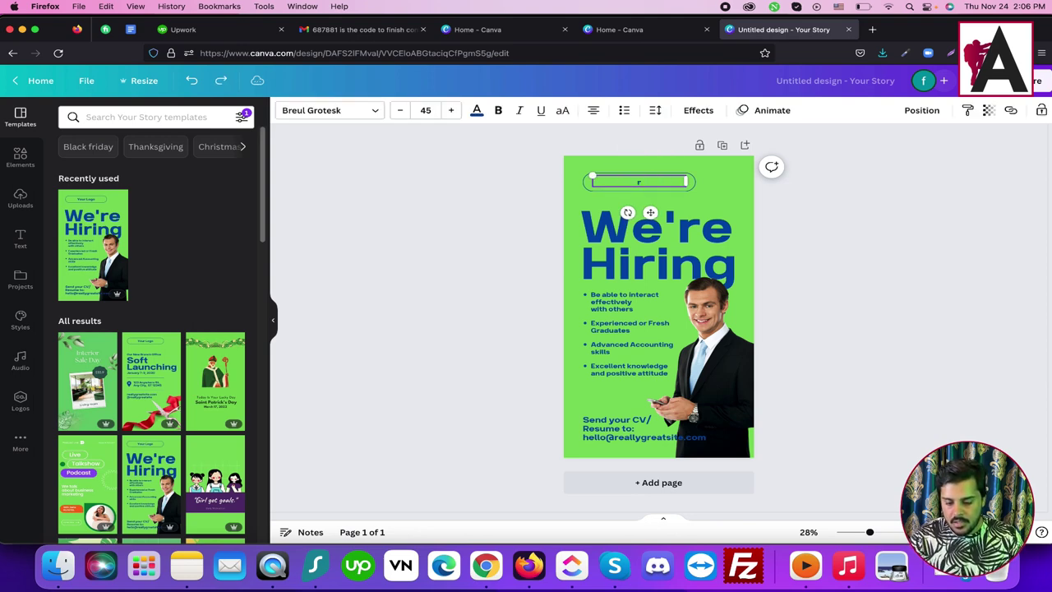
key(super+z)
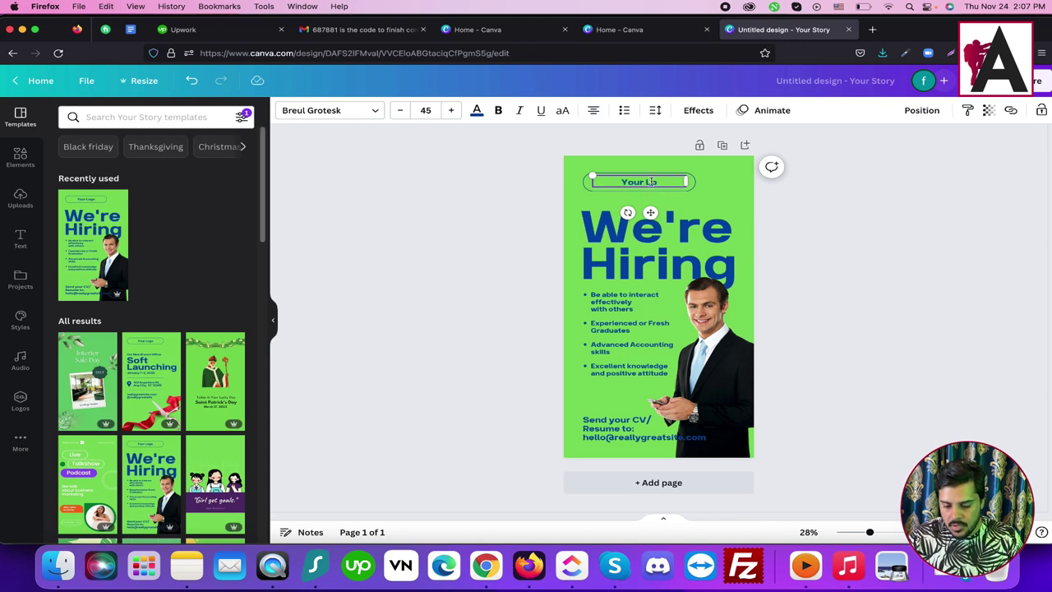
key(super+a)
text(Rank)
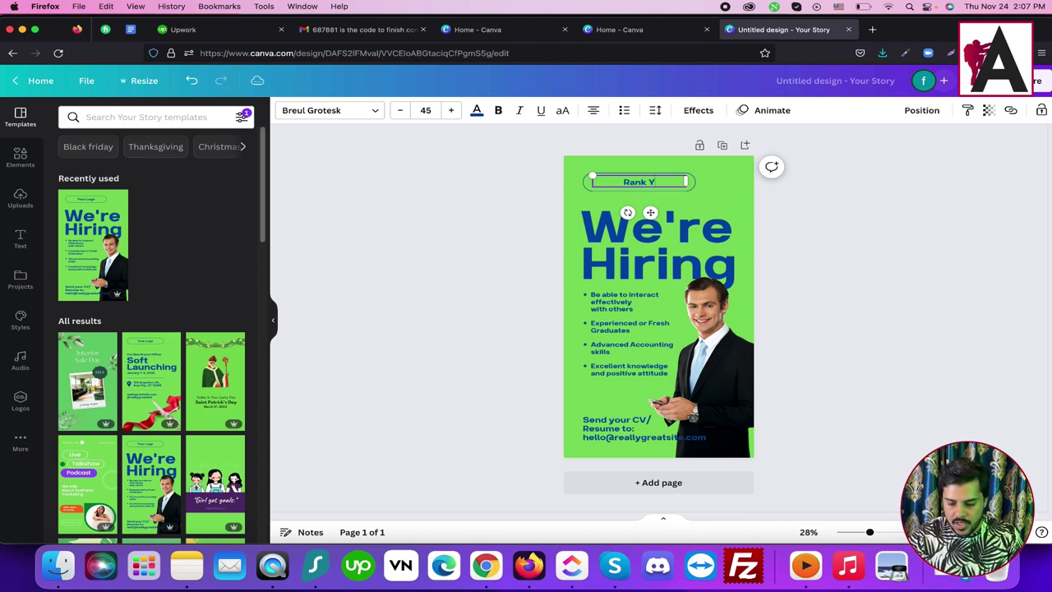
click(846, 211)
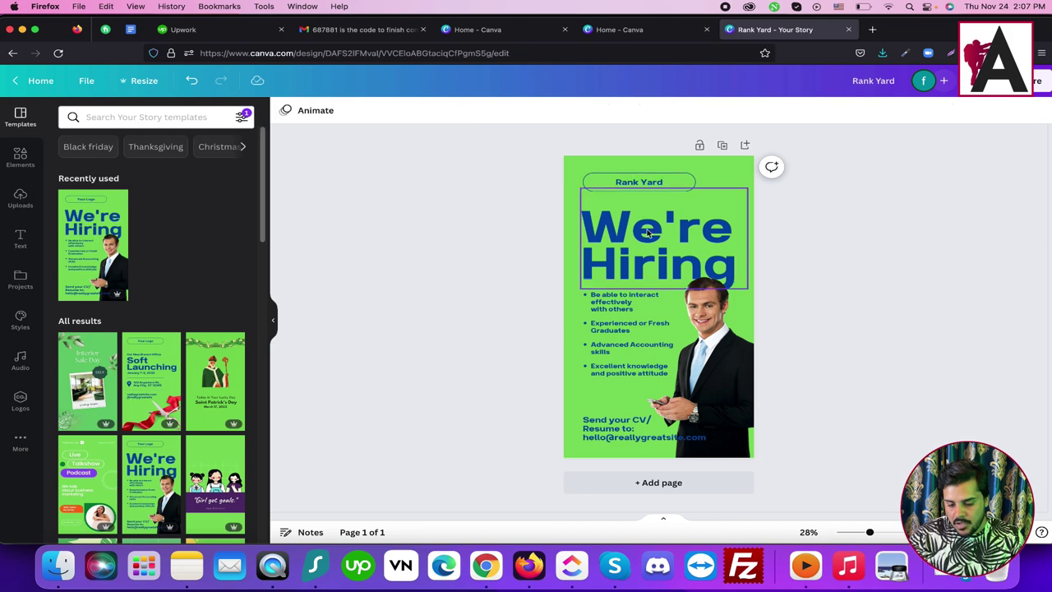
Change the contact e-mail's domain to the Rank Yard domain and nudge the contact text slightly
click(625, 442)
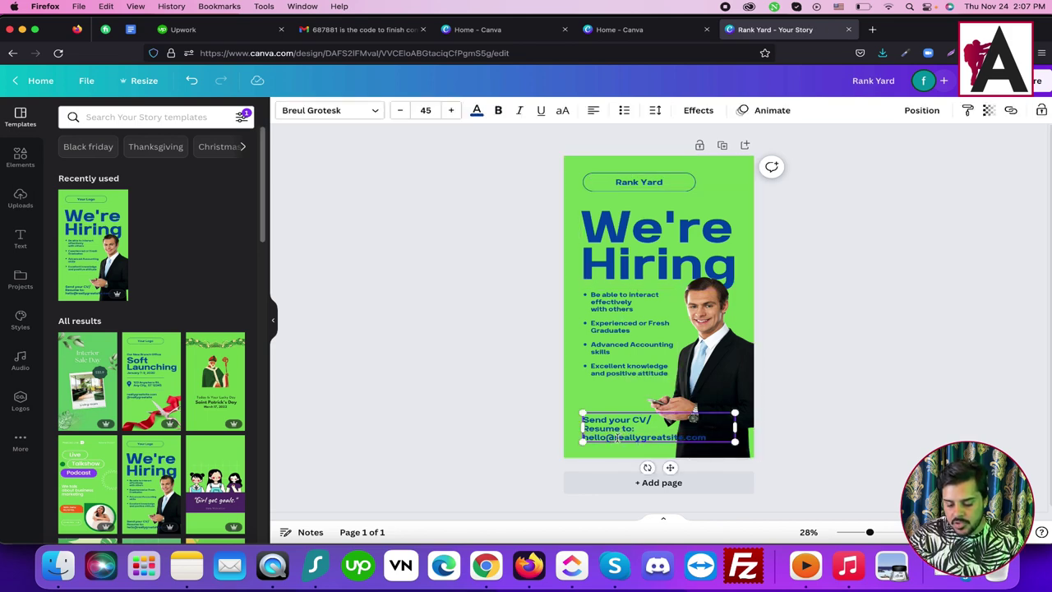
drag(614, 438, 706, 437)
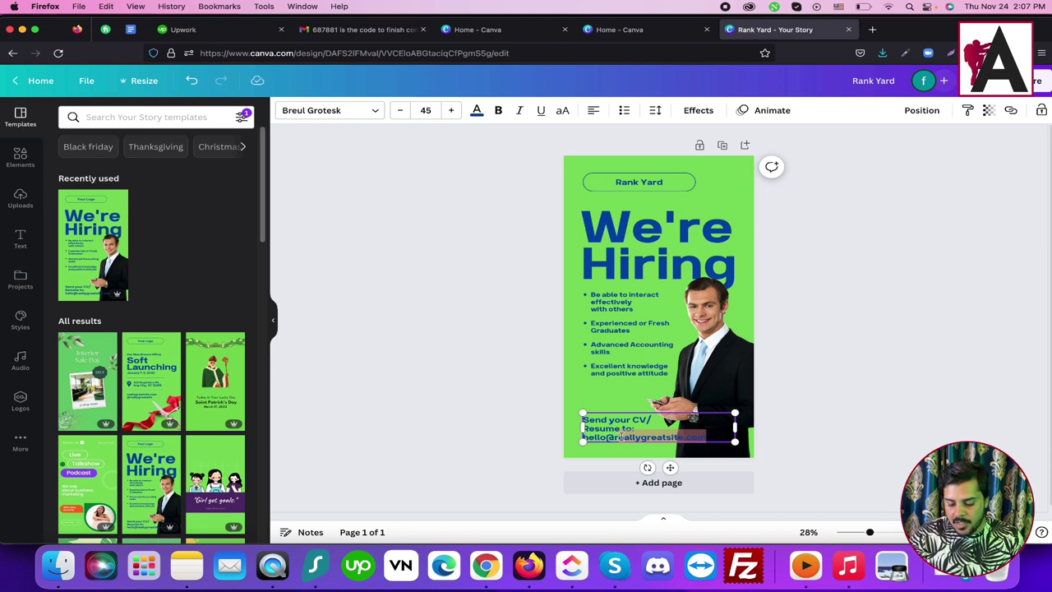
drag(622, 437, 666, 437)
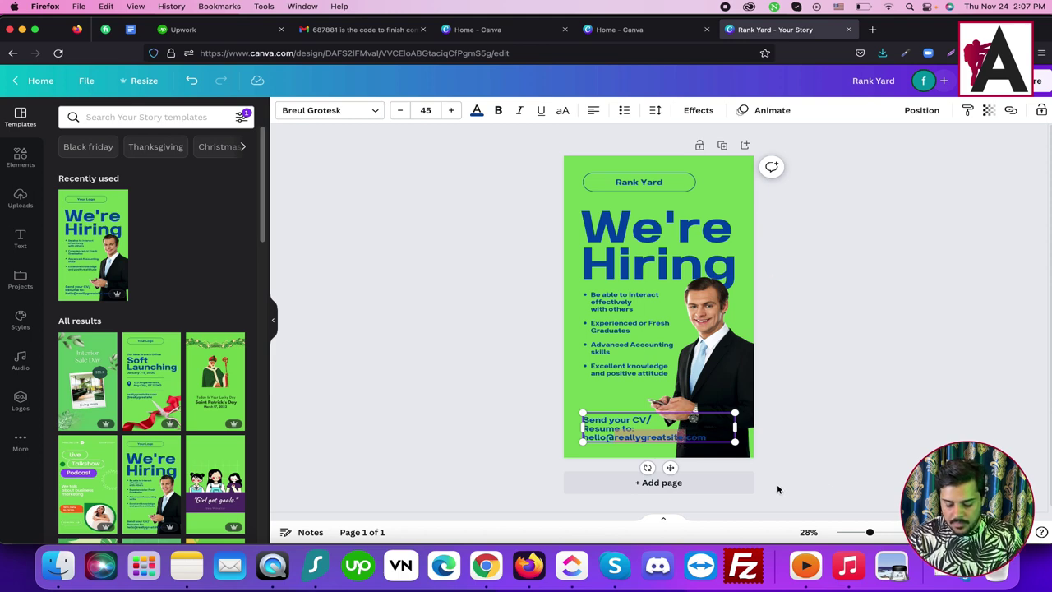
text(rankyard)
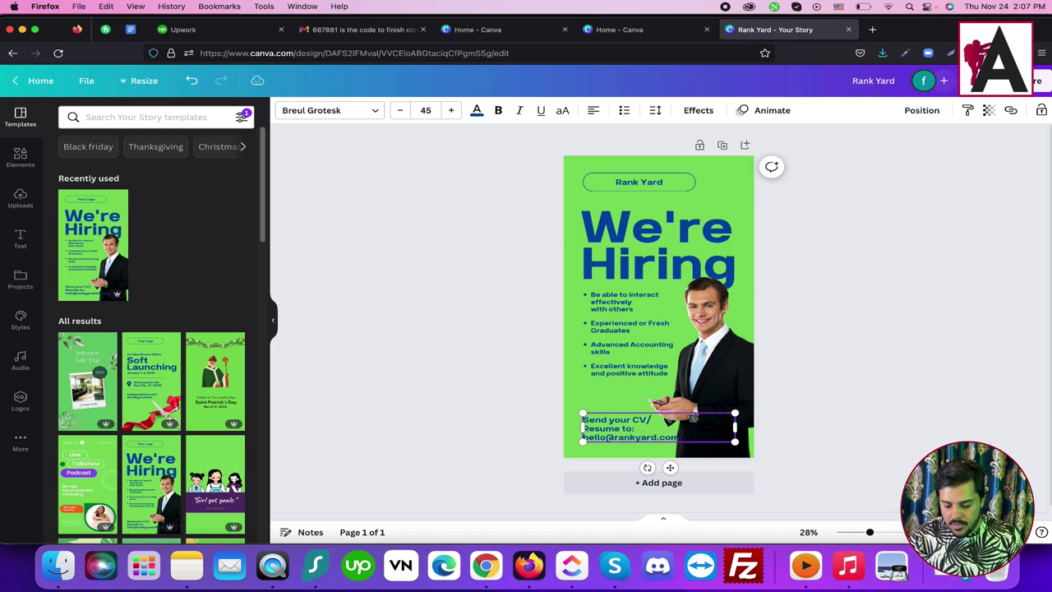
click(962, 383)
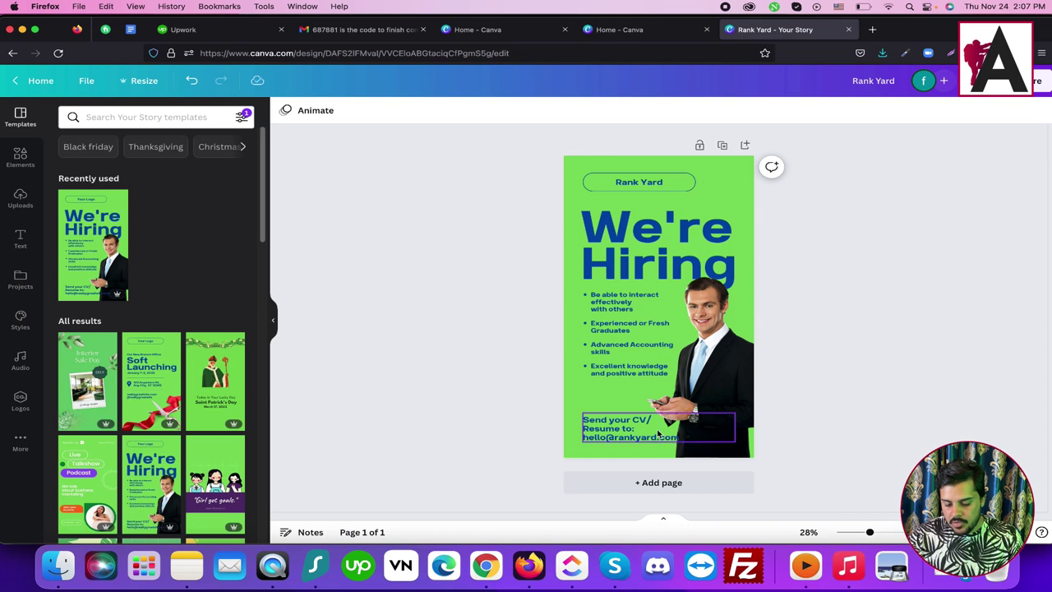
drag(609, 429, 602, 433)
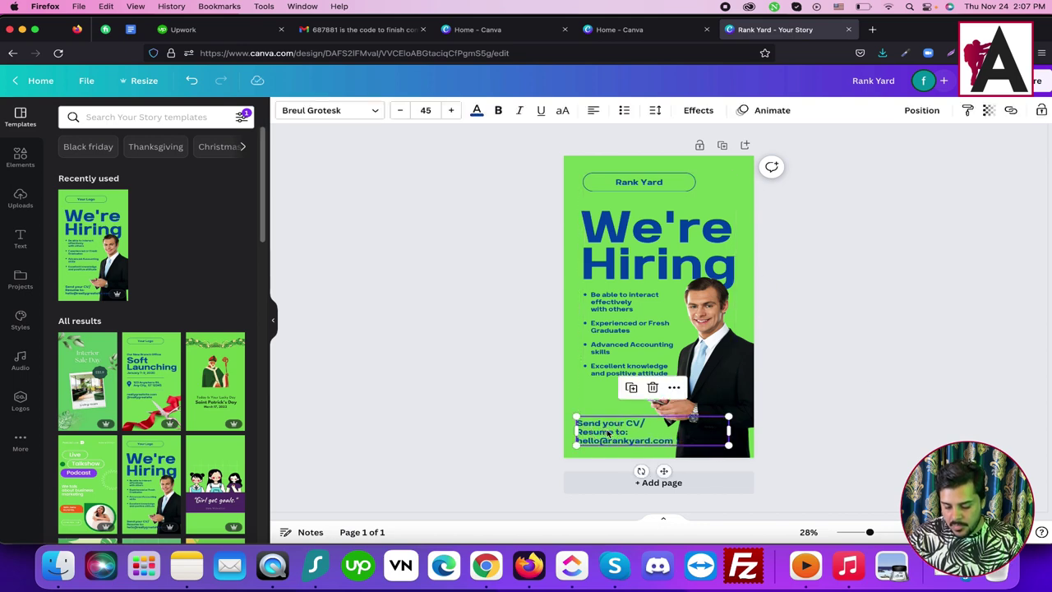
click(861, 372)
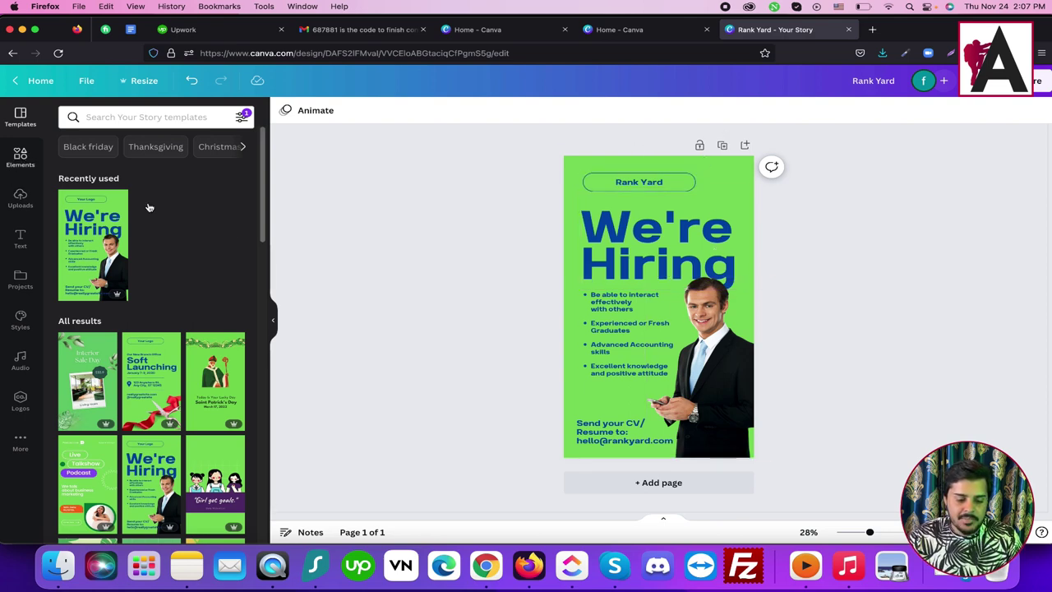
Delete the man's photo from the poster
click(21, 156)
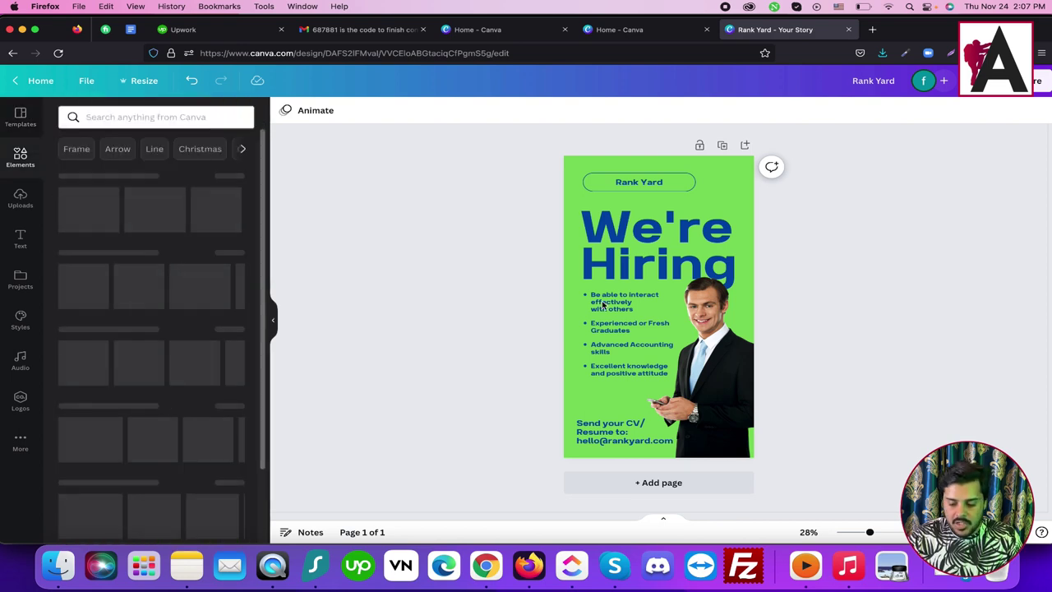
click(723, 353)
double_click(724, 354)
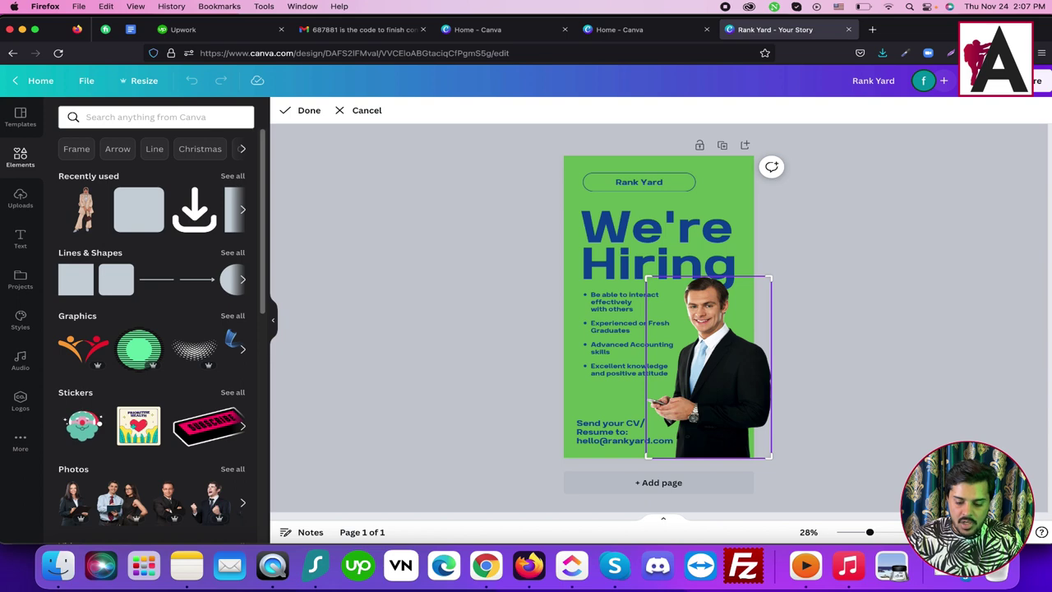
key(Delete)
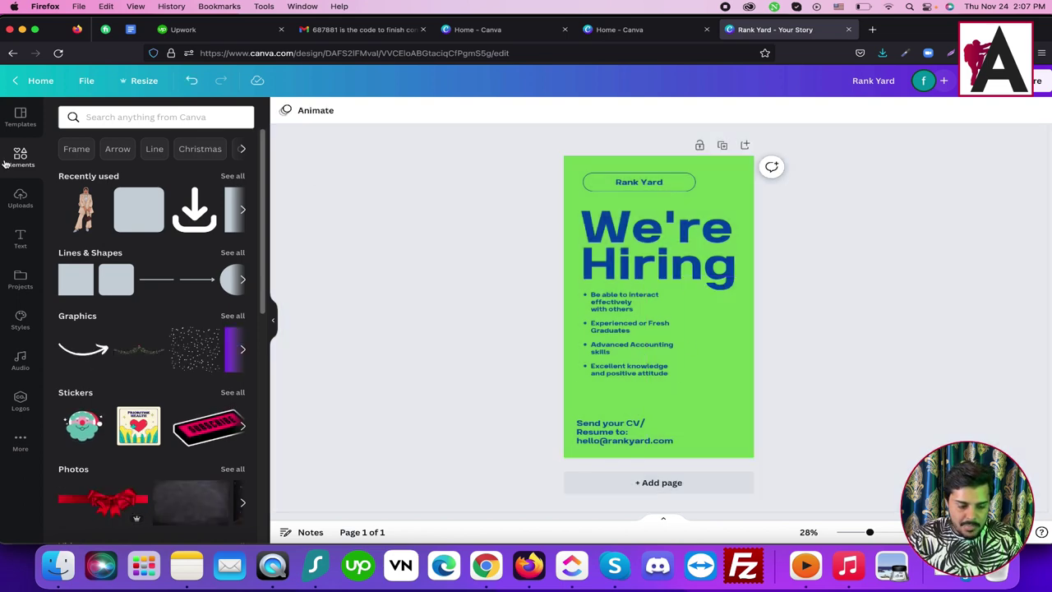
Search Elements for 'girl', filter to Photos, and add a smiling woman's photo
drag(266, 226, 263, 542)
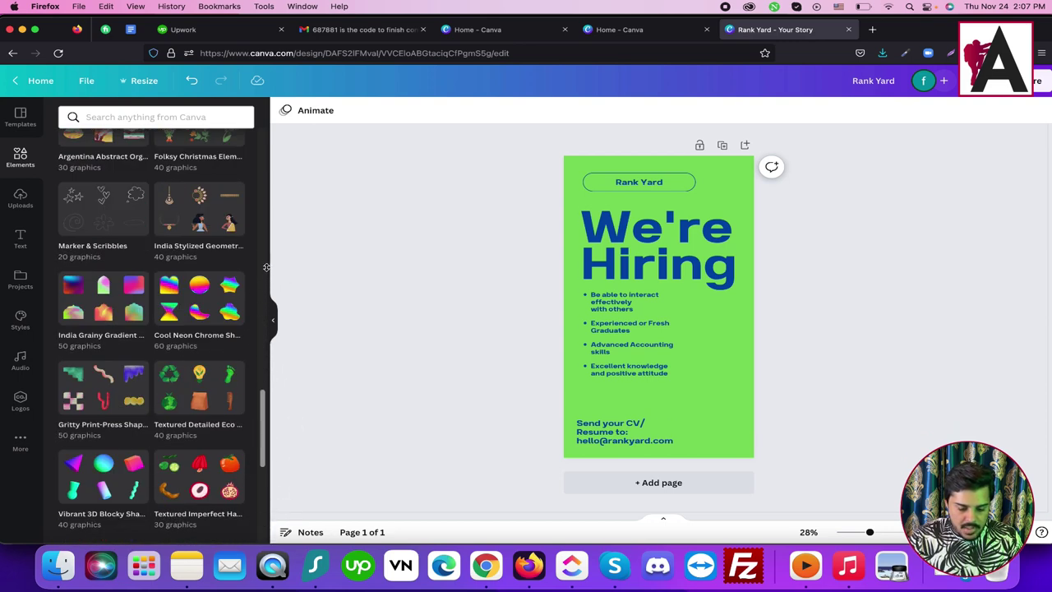
scroll(271, 401, up, 15)
click(180, 117)
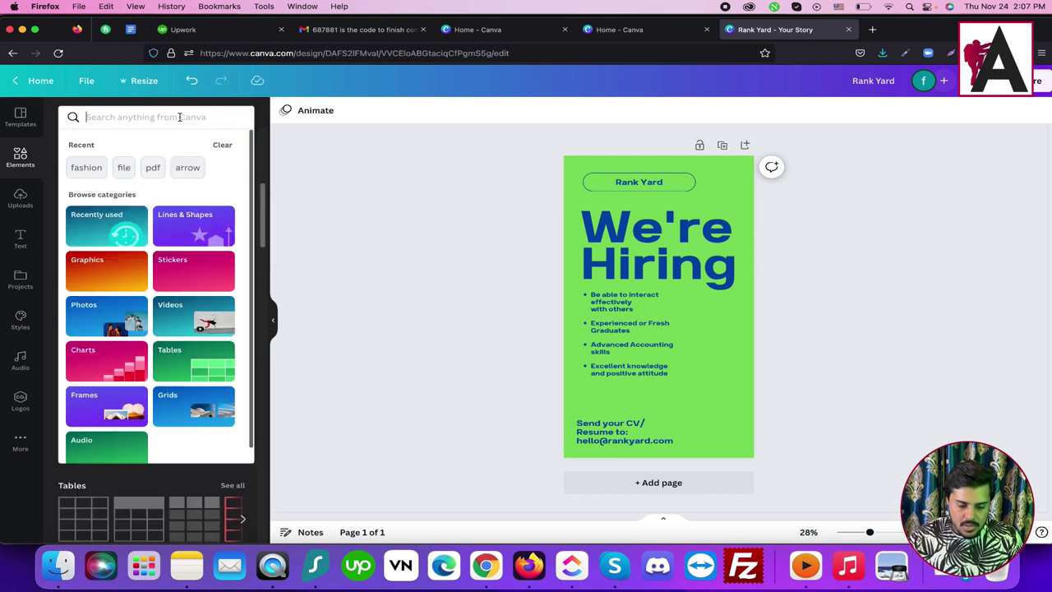
text(girl)
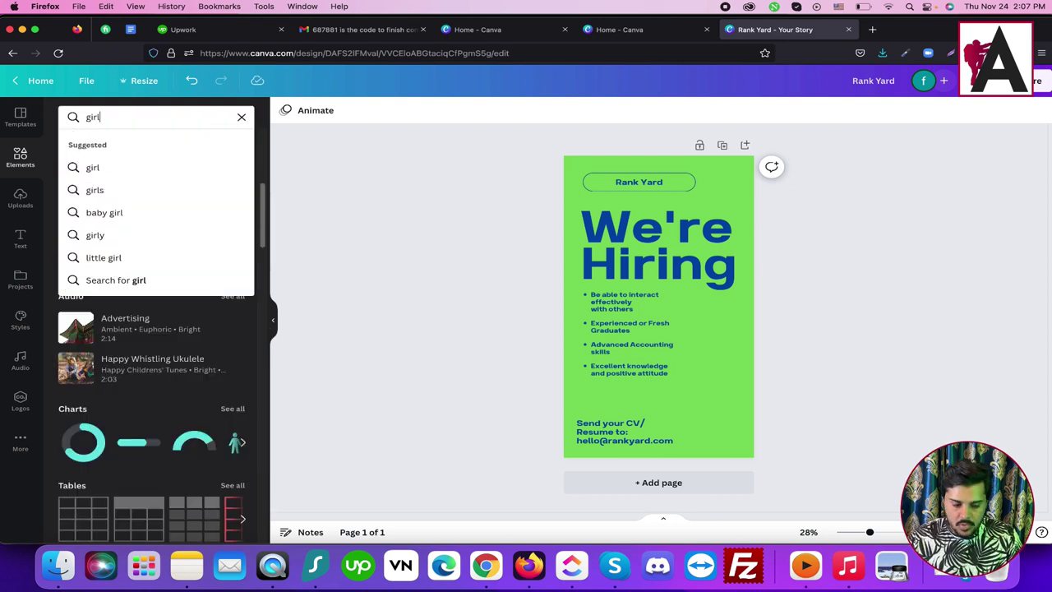
key(Return)
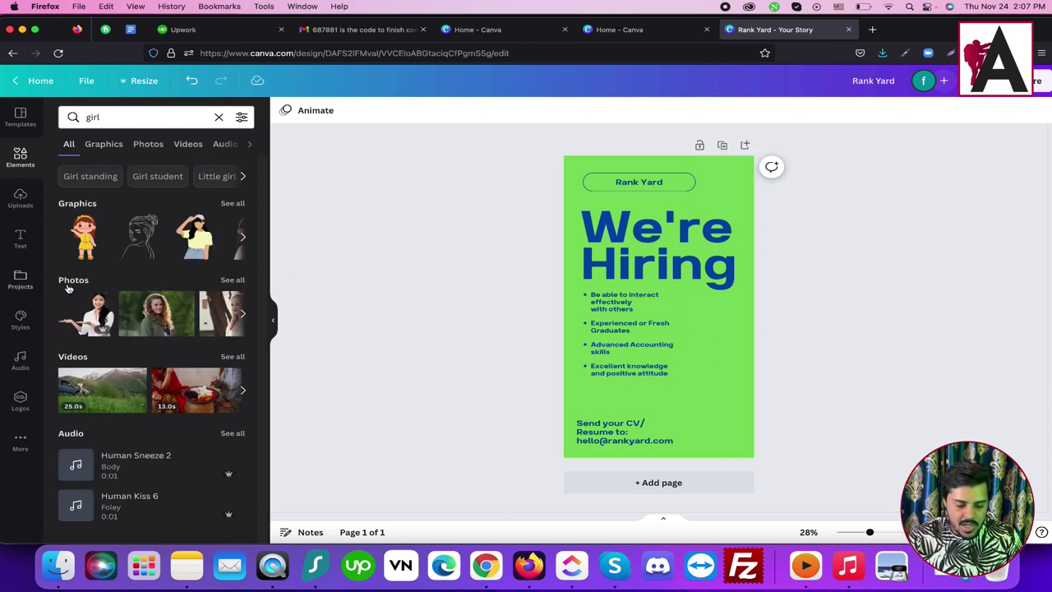
click(233, 281)
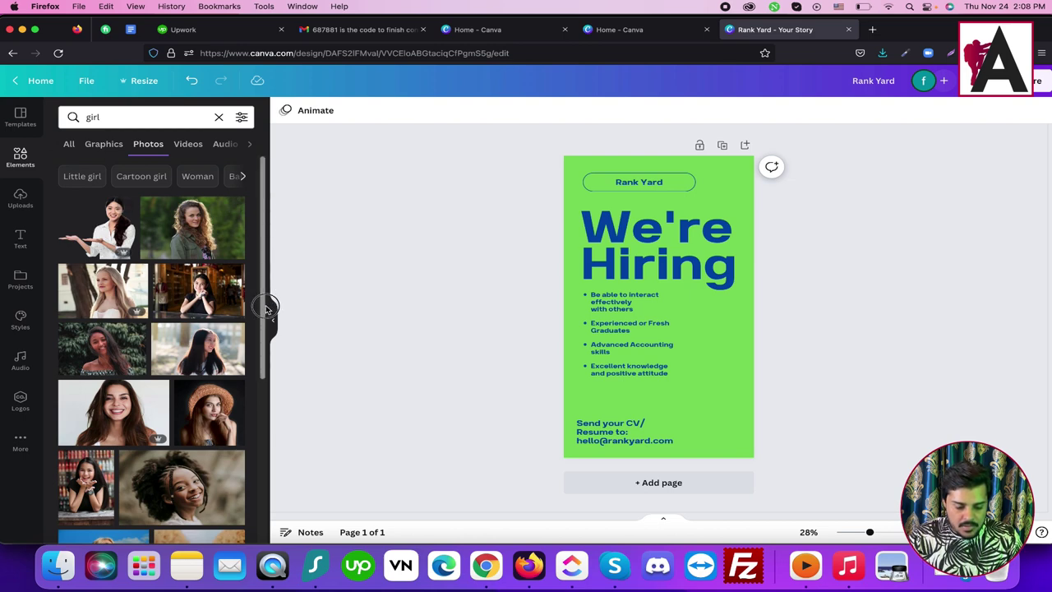
scroll(263, 313, down, 1)
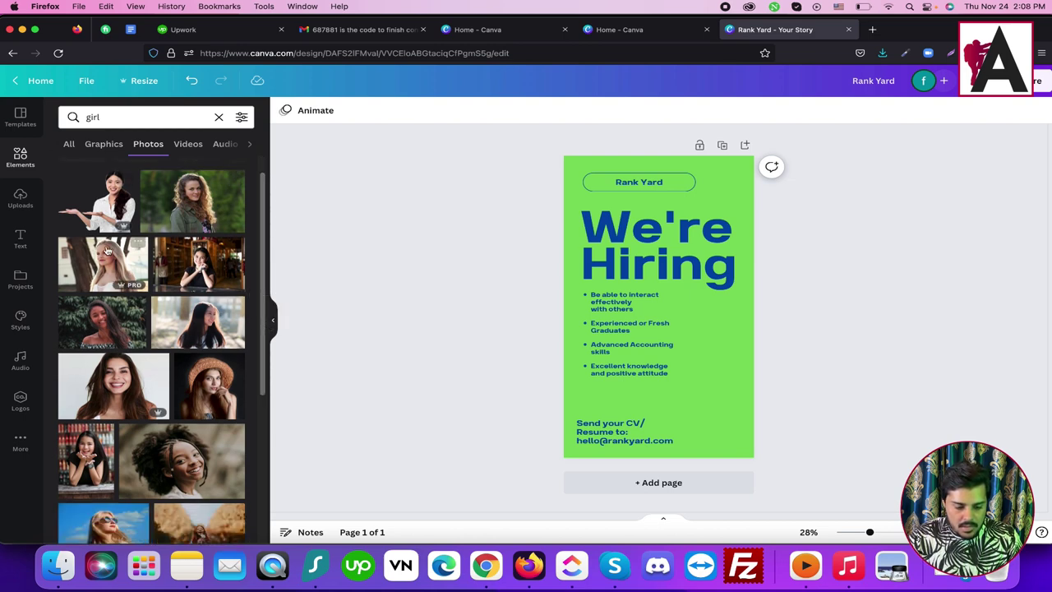
click(97, 214)
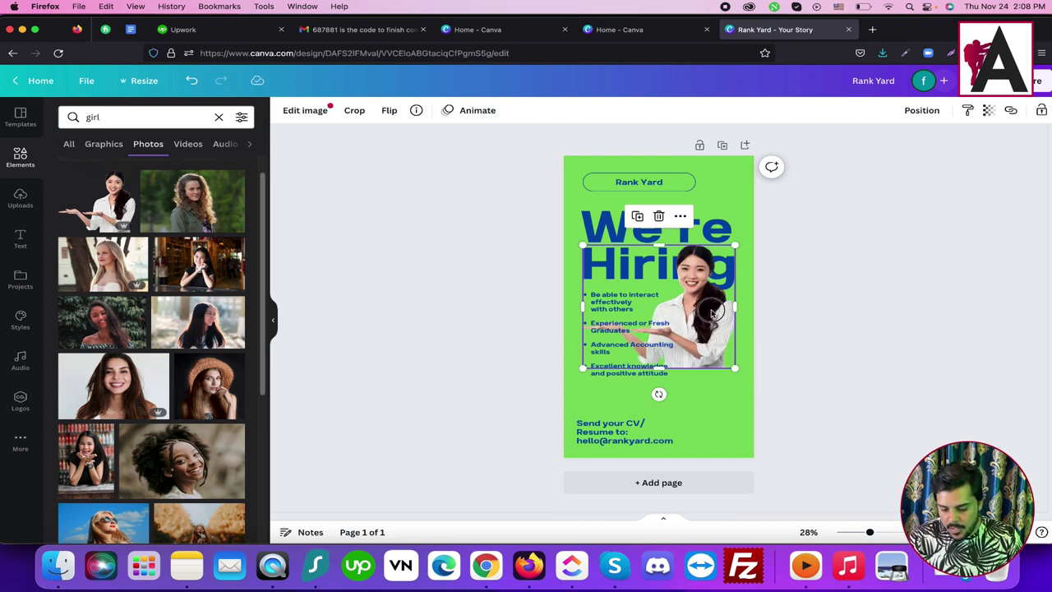
Shrink the woman's photo into the bottom-right corner, then bring up the Share this design panel
drag(704, 298, 740, 381)
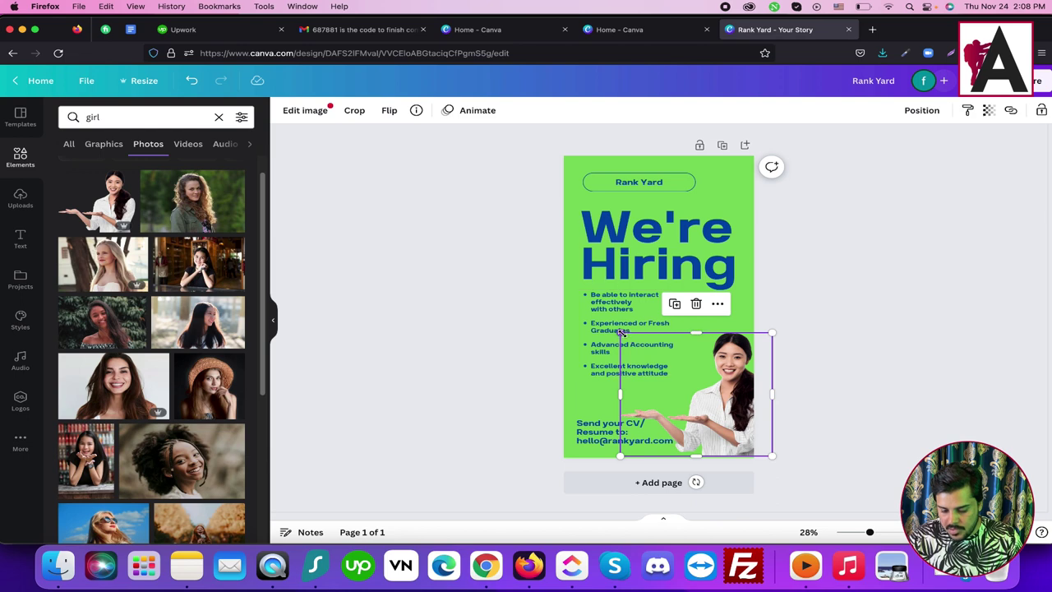
drag(620, 333, 652, 359)
mouse_move(700, 395)
mouse_down()
mouse_move(700, 376)
mouse_move(697, 396)
mouse_up()
click(839, 327)
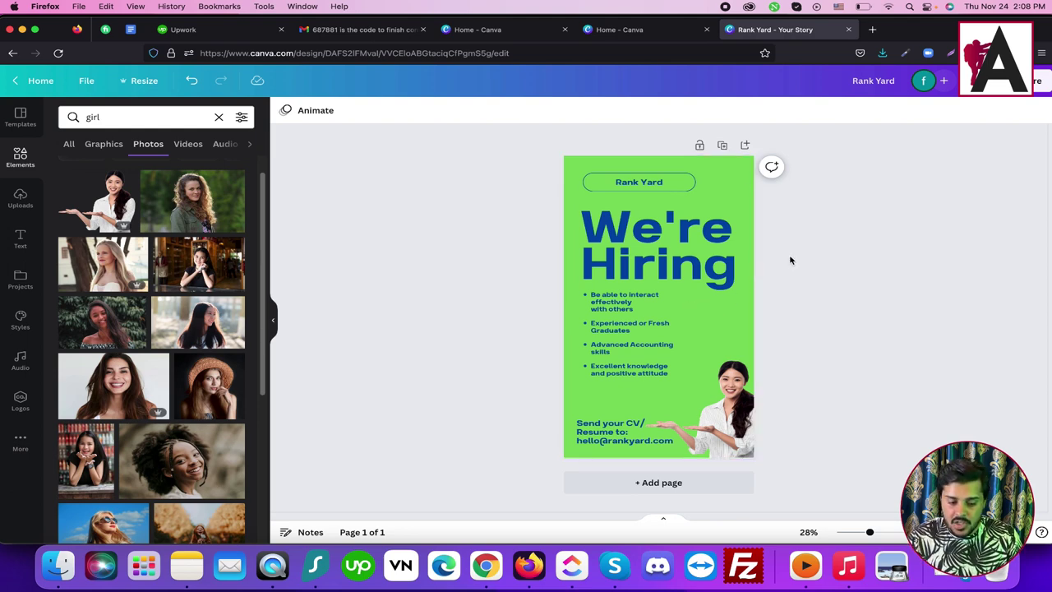
click(1034, 89)
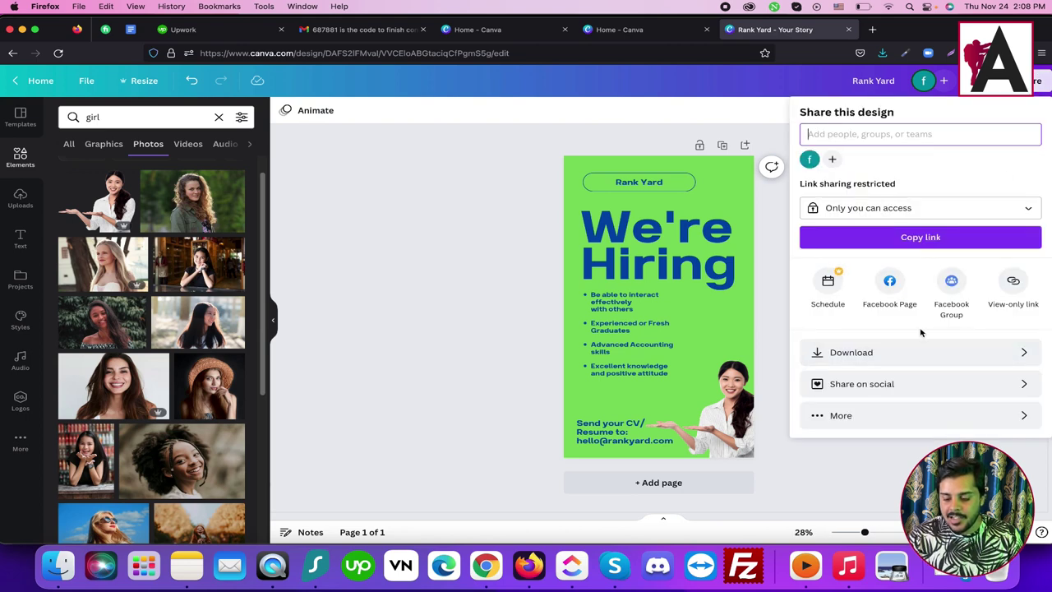
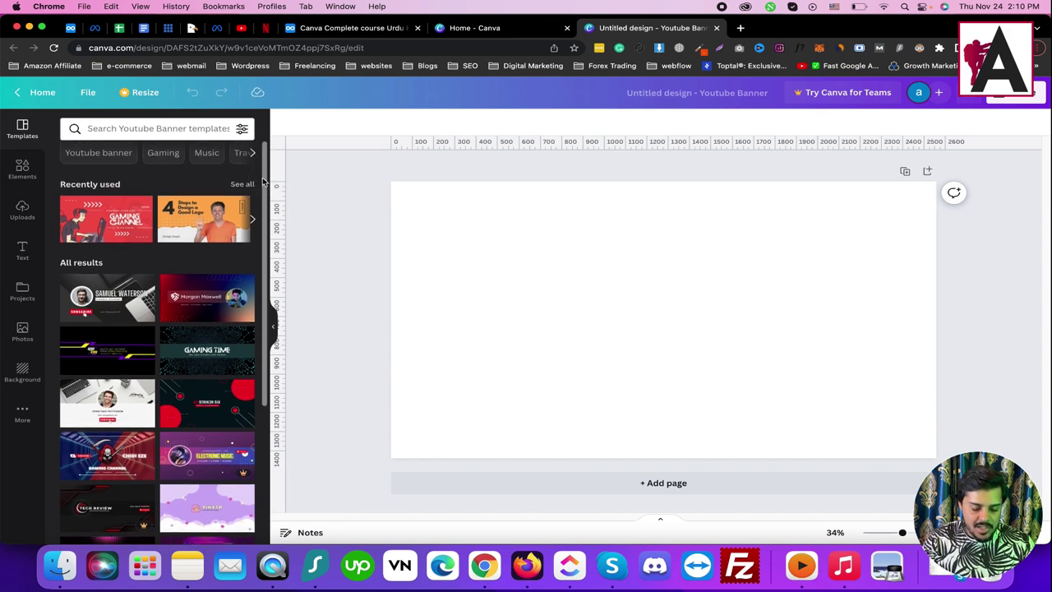
scroll(261, 192, down, 2)
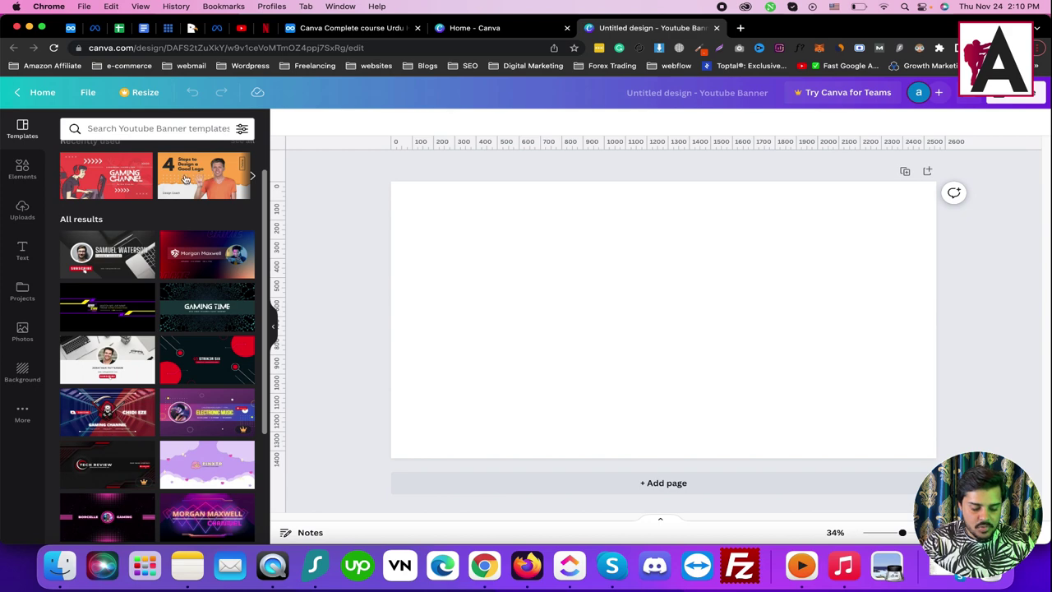
Search the banner templates for 'gaming', then replace the search with 'fashion'
click(176, 129)
text(gaming)
key(Return)
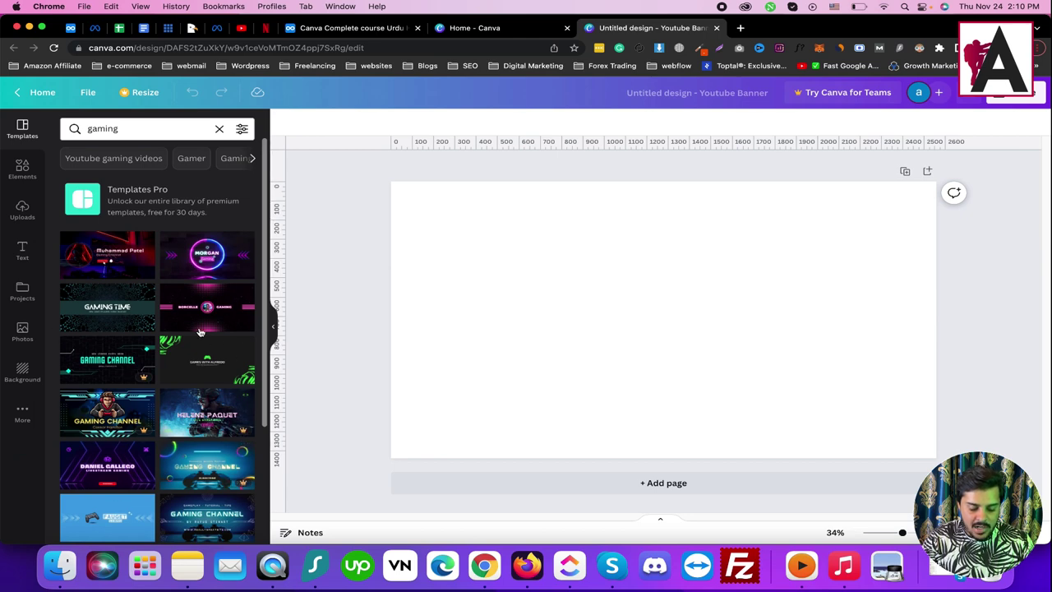
double_click(103, 129)
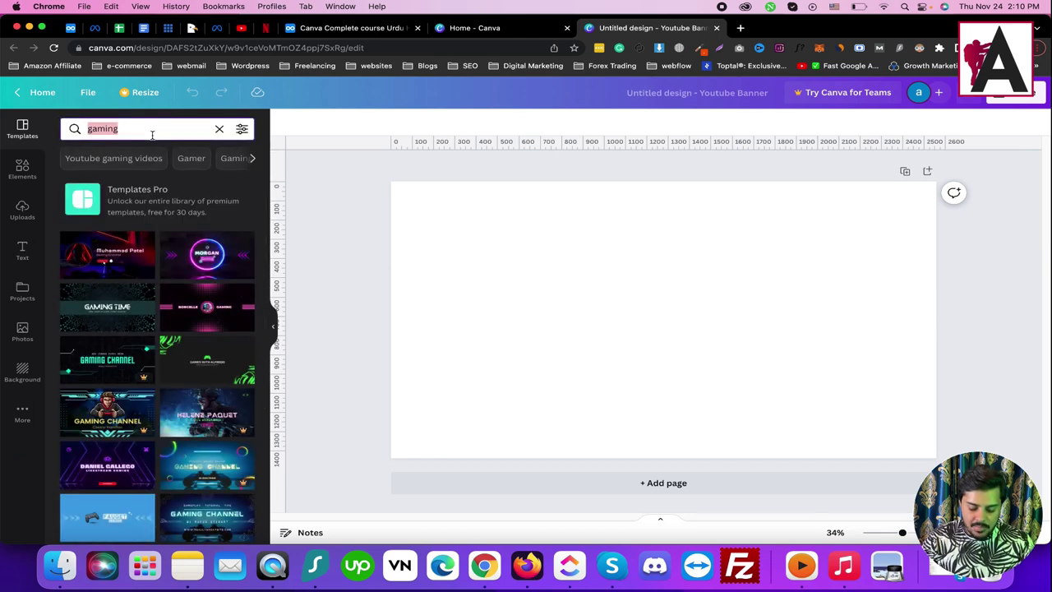
text(fashion)
key(Return)
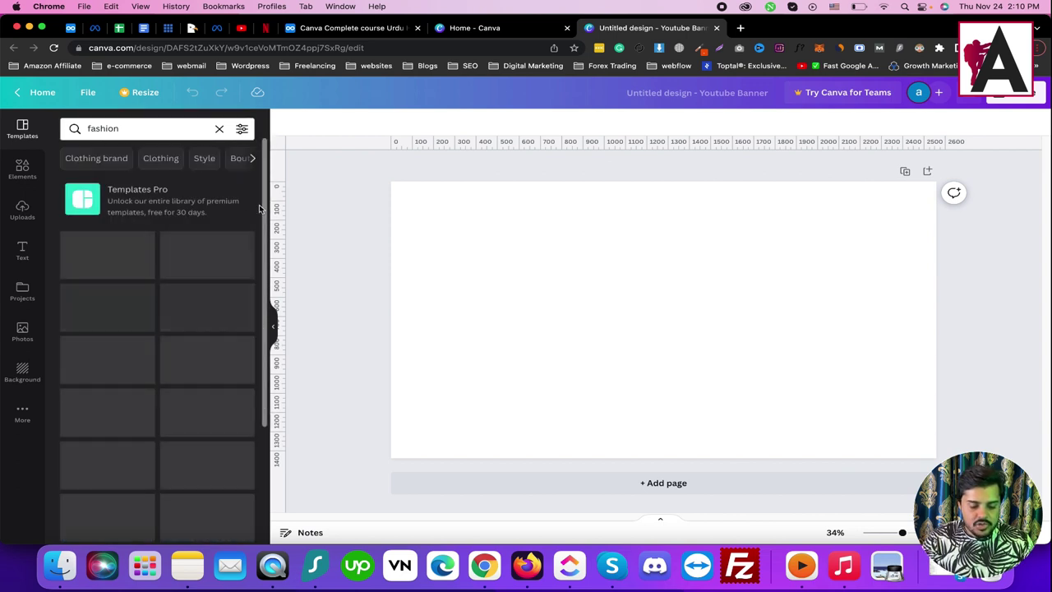
Filter the fashion templates to red and open one template's preview
click(243, 130)
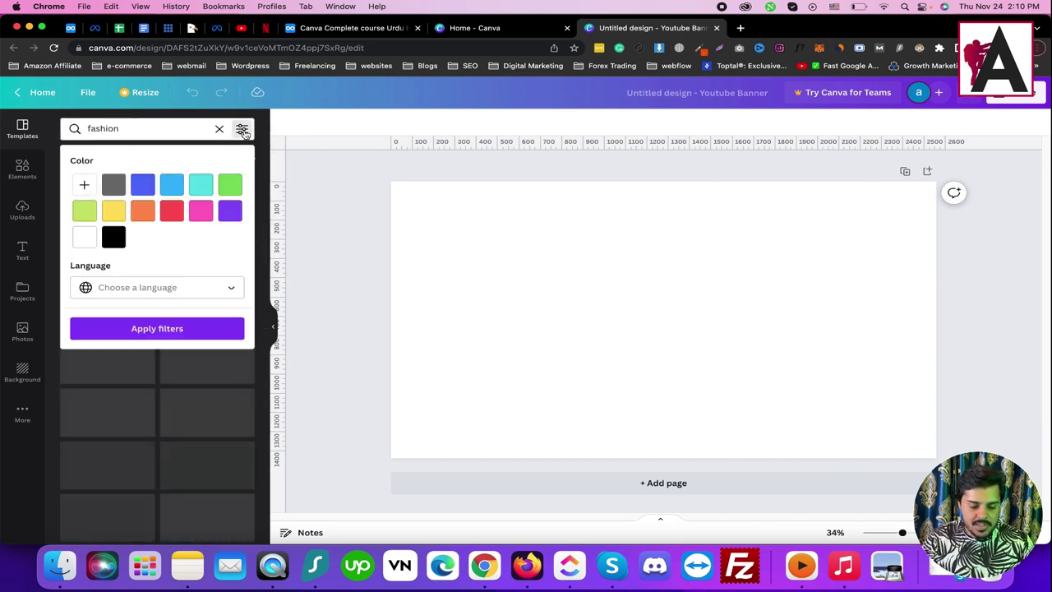
click(172, 211)
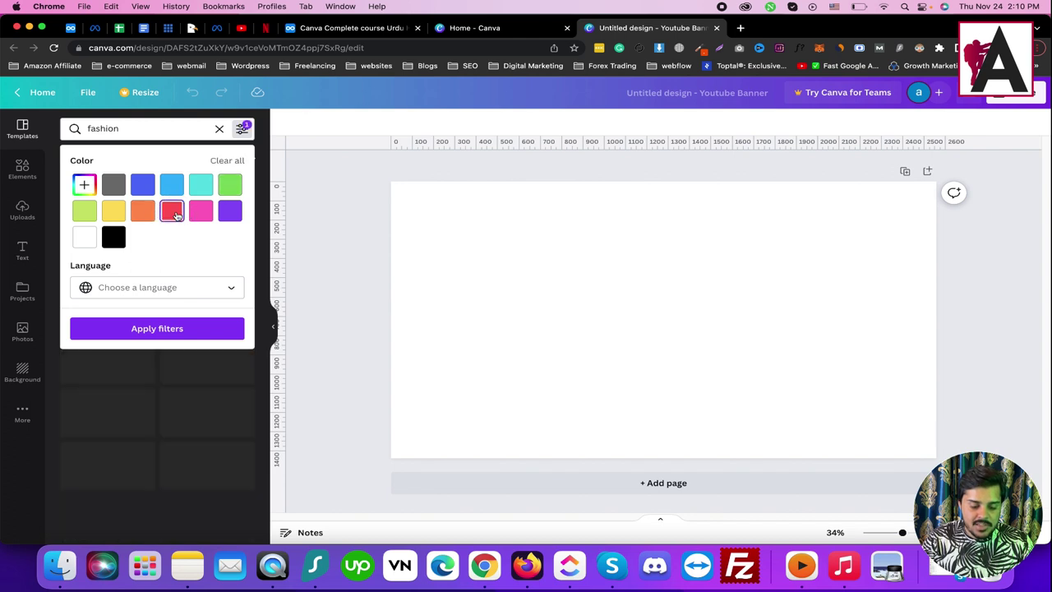
click(240, 131)
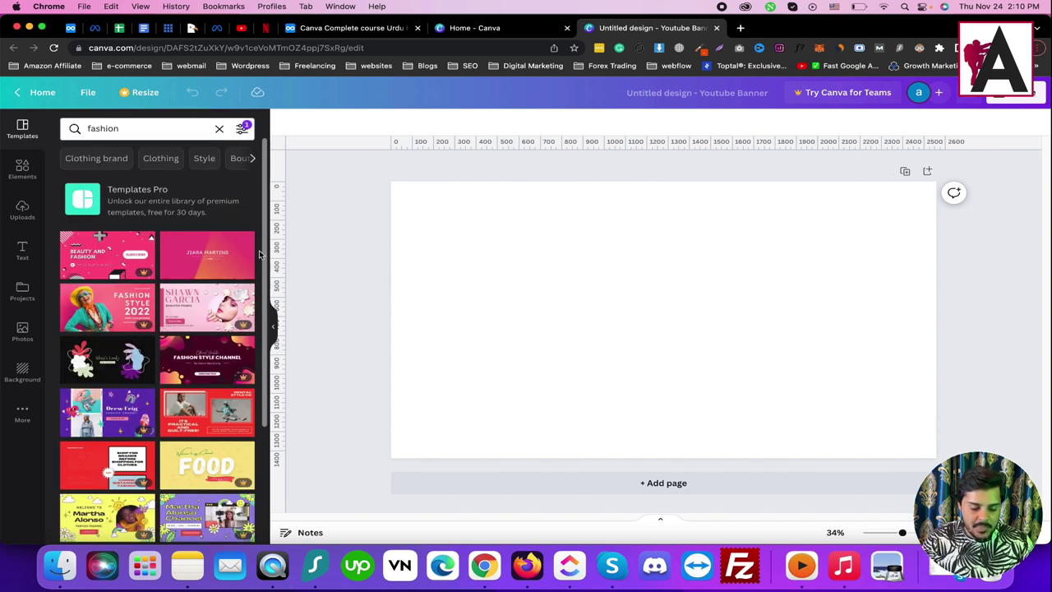
drag(265, 222, 257, 321)
scroll(249, 370, down, 1)
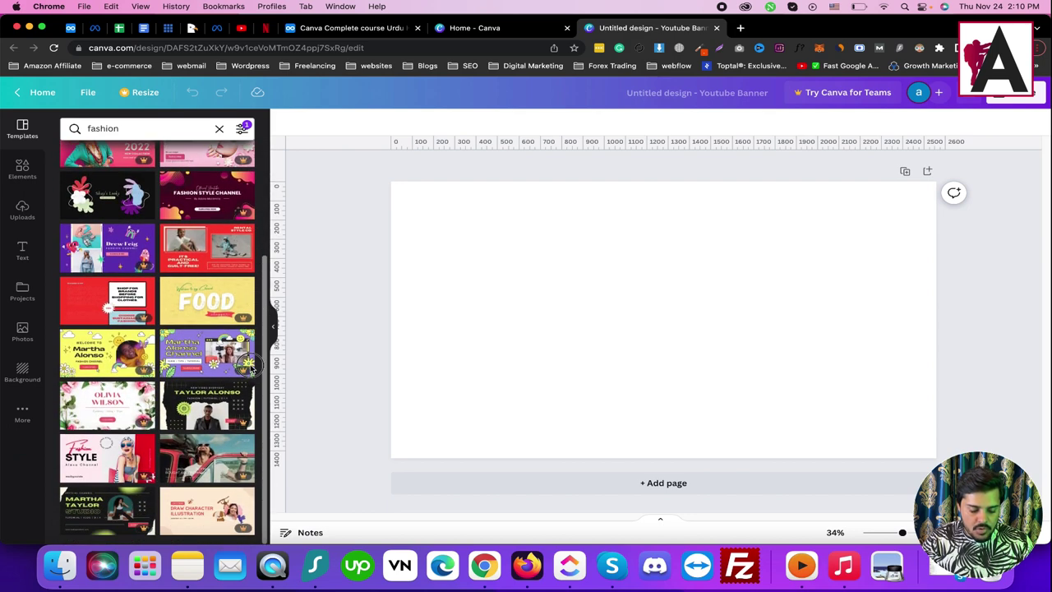
click(202, 247)
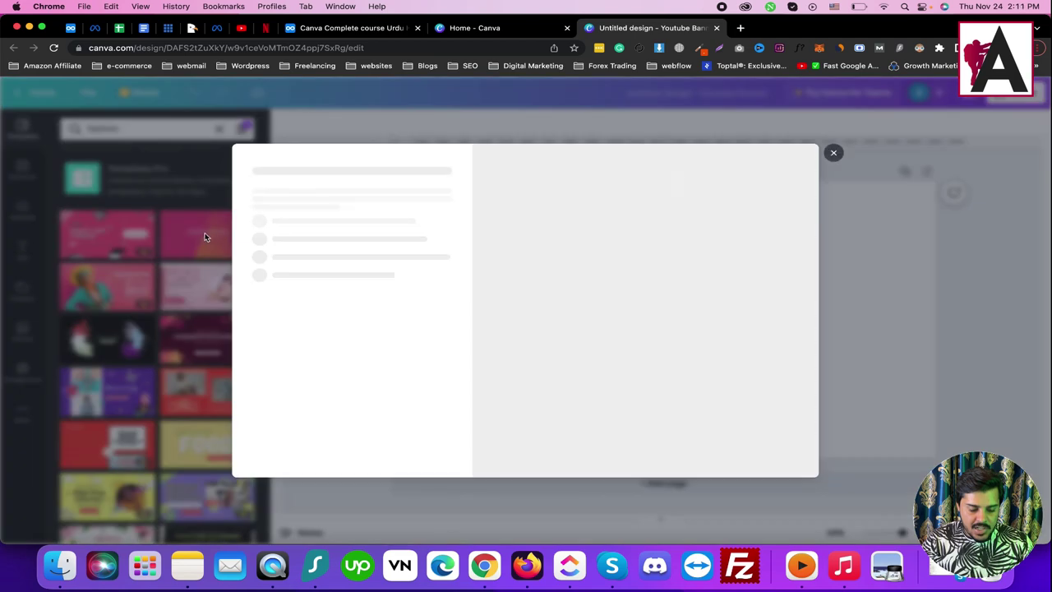
Apply the pink fashion template and replace its headline with the channel owner's name
click(836, 151)
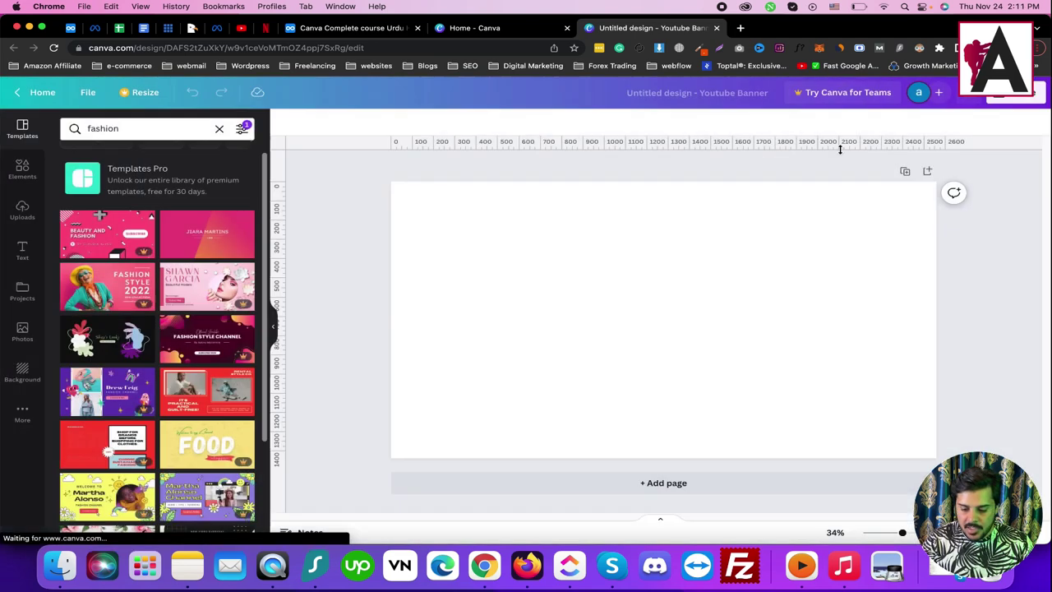
click(189, 234)
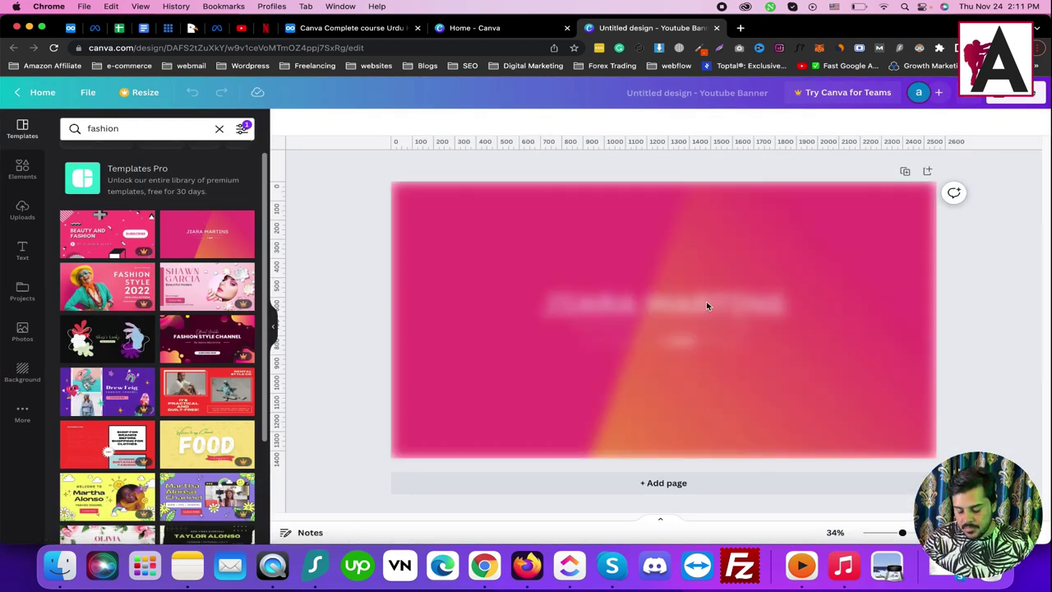
click(646, 308)
click(647, 309)
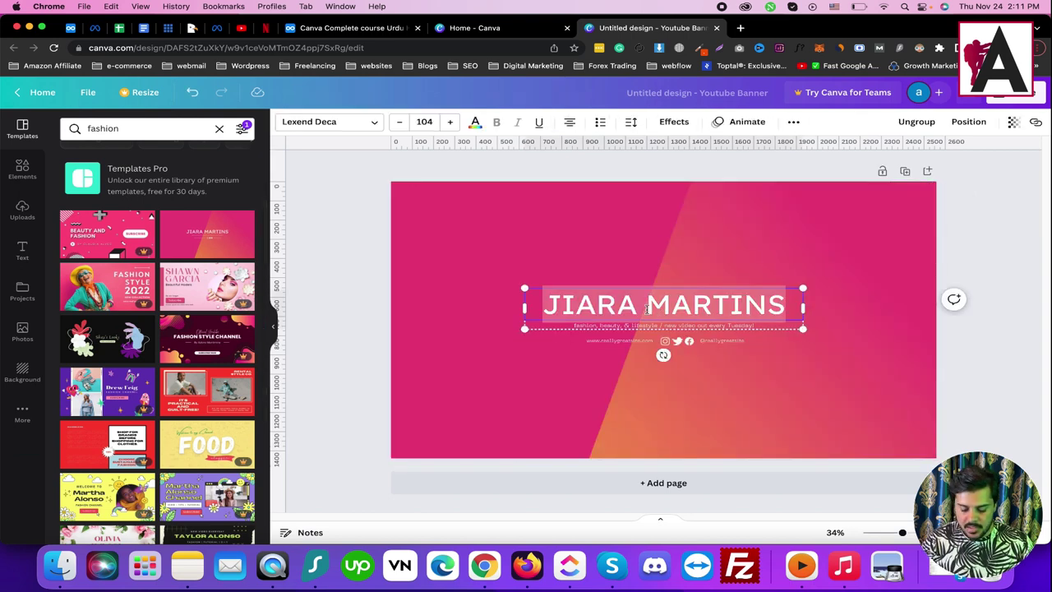
text(AHSAN DANISH)
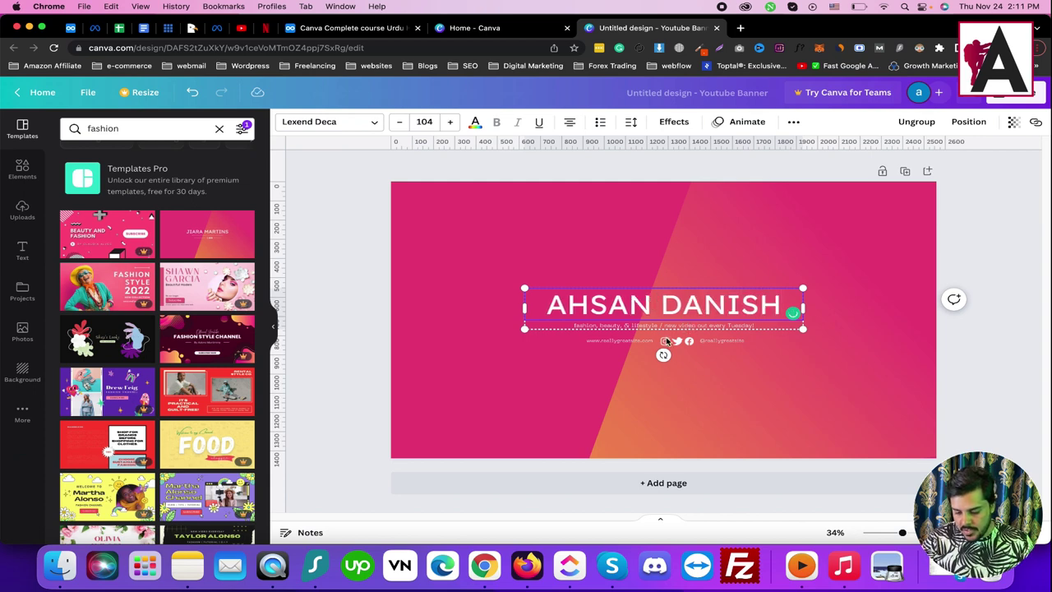
click(986, 231)
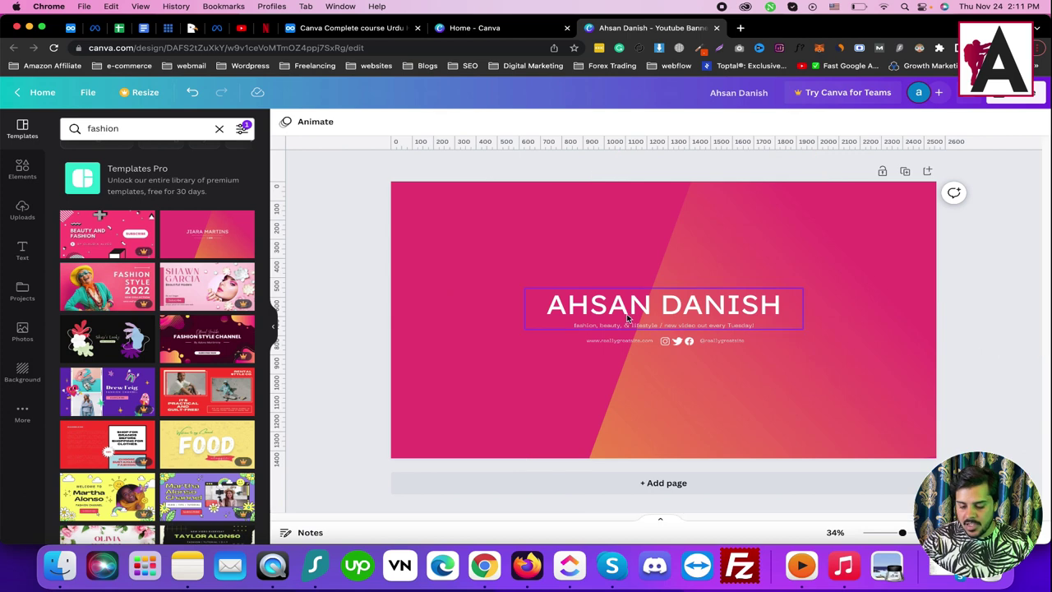
click(22, 170)
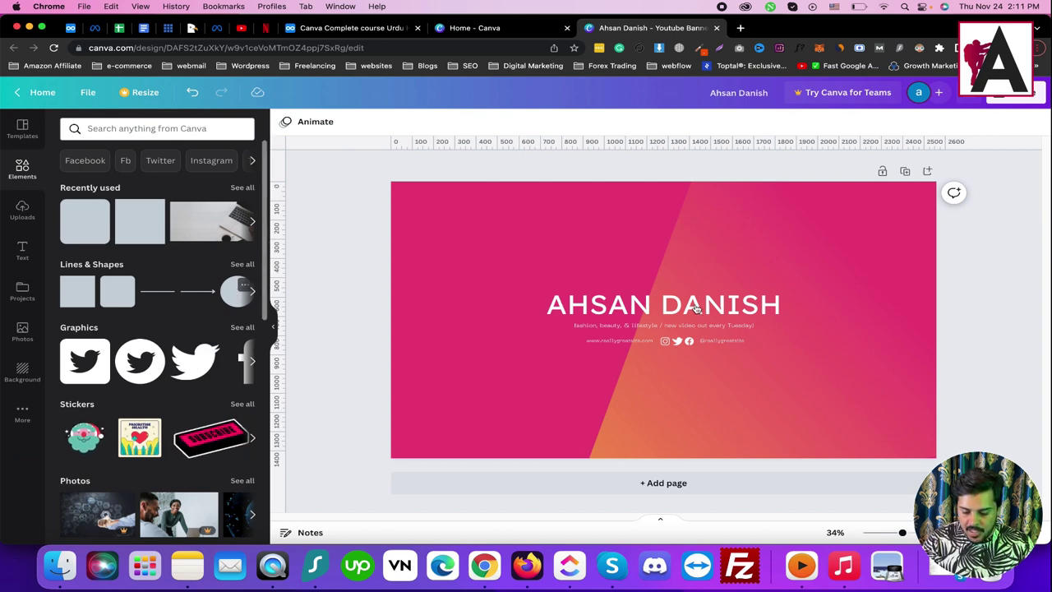
Move the circle shape higher, above the name on the banner
click(1015, 294)
drag(656, 276, 653, 231)
click(652, 231)
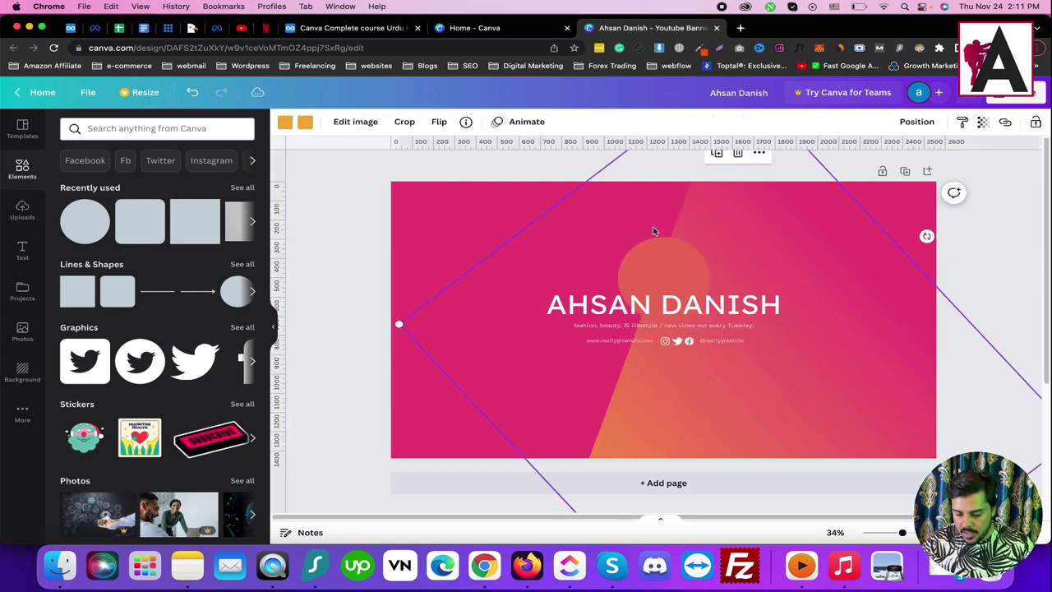
drag(672, 284, 664, 239)
click(1020, 293)
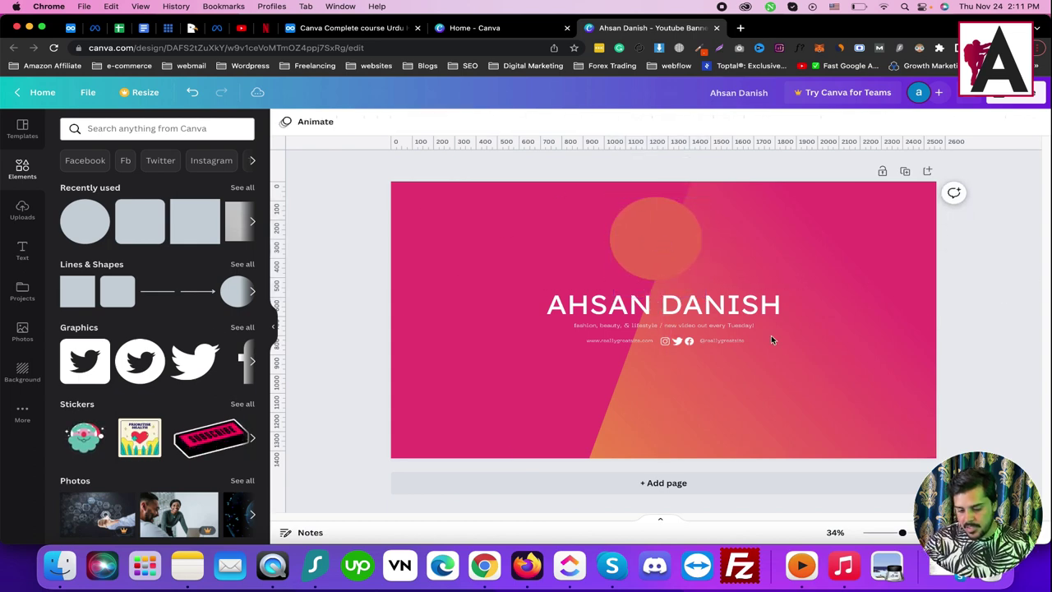
Add a circular photo frame, shrink it and centre it over the circle
scroll(249, 464, down, 10)
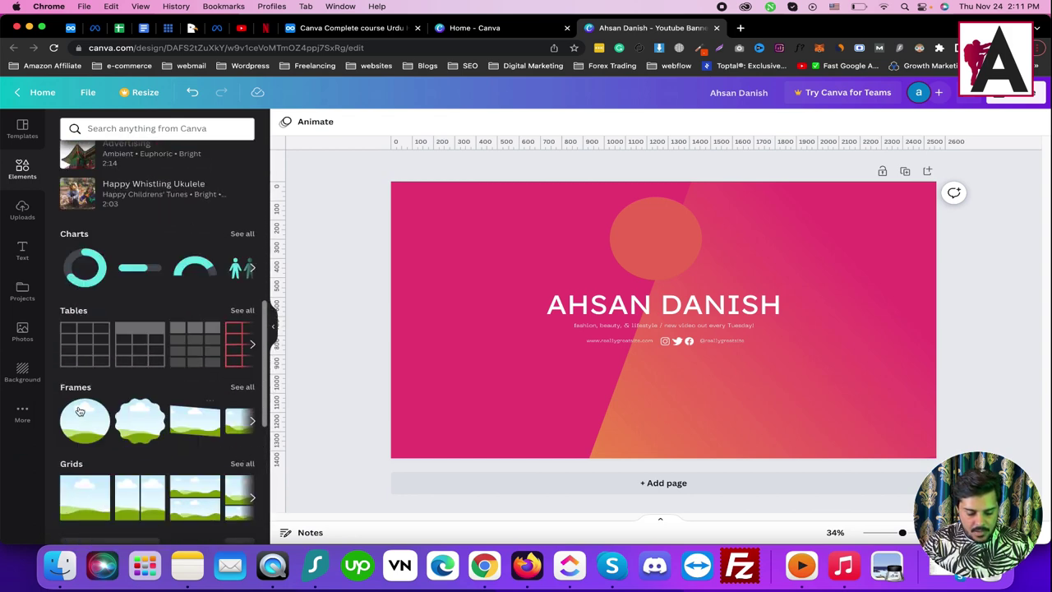
click(99, 418)
drag(661, 334, 660, 241)
drag(589, 162, 616, 203)
drag(676, 235, 674, 234)
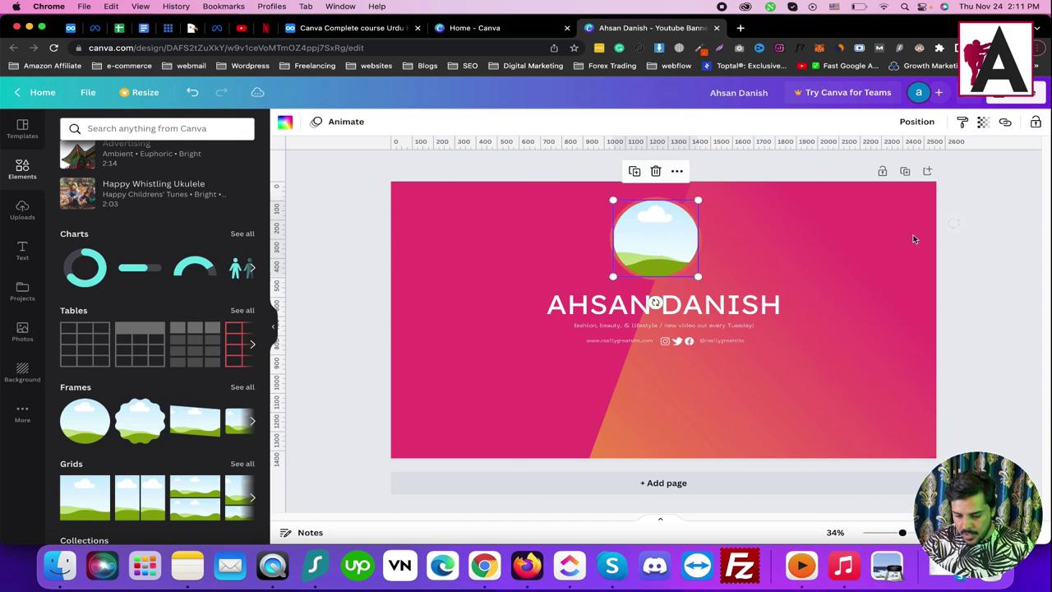
click(982, 220)
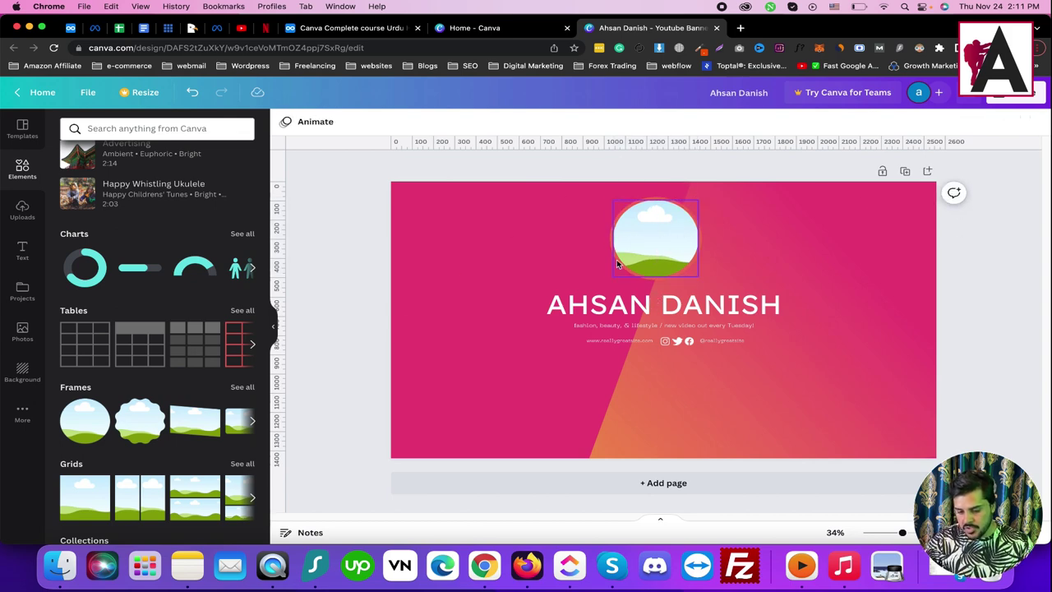
click(22, 213)
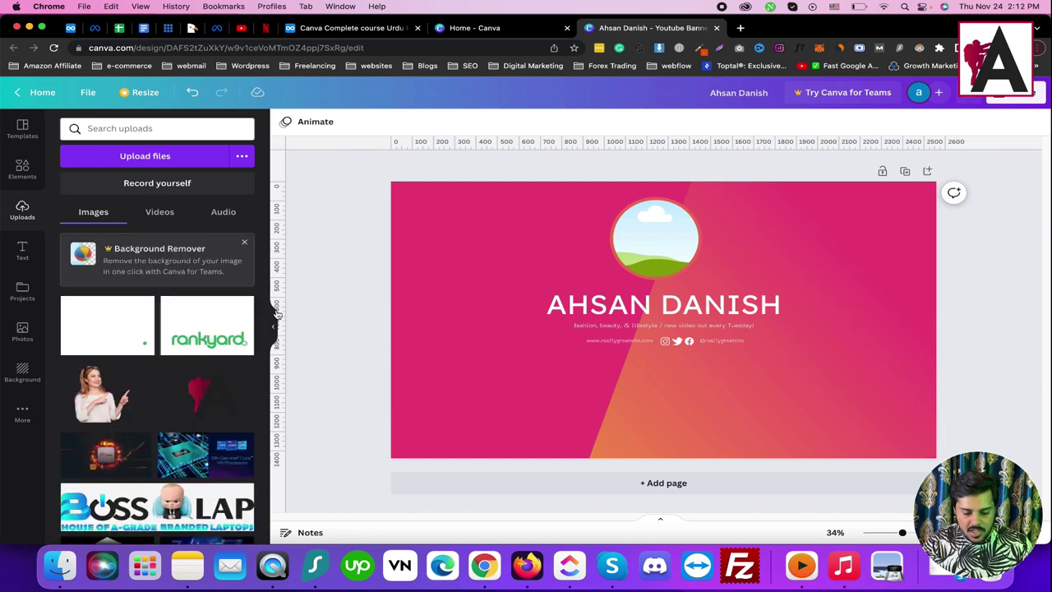
Place the uploaded person photo in the circle frame, sizing it so the face is centred
drag(267, 324, 262, 516)
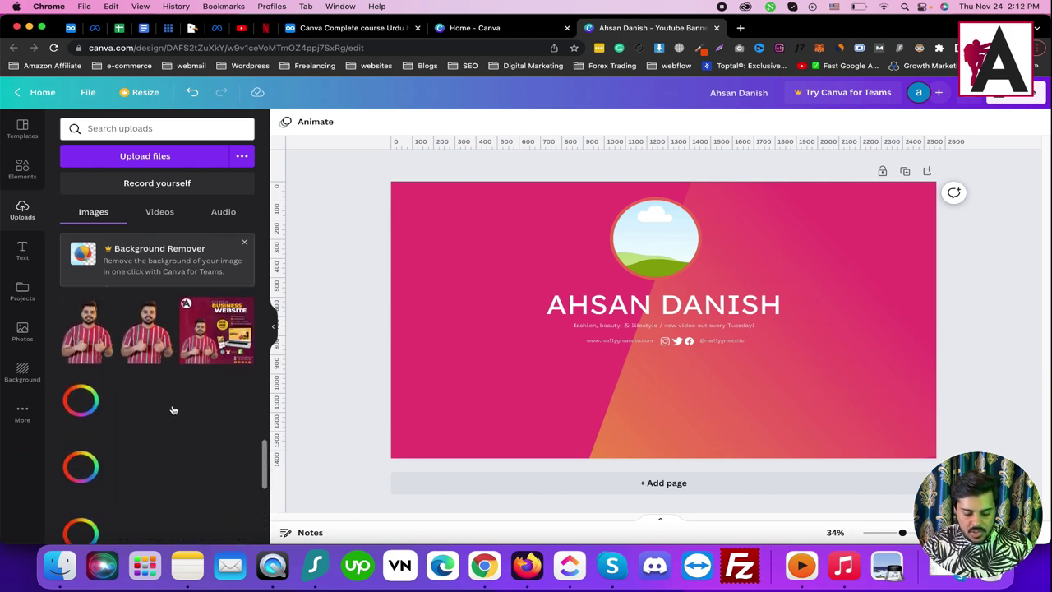
click(95, 341)
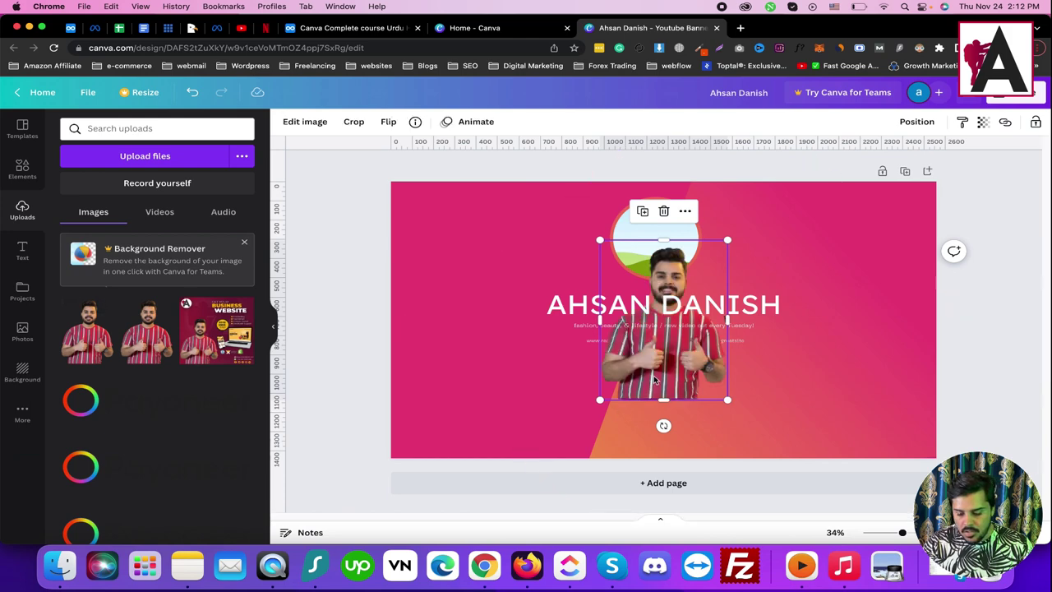
drag(656, 319, 658, 262)
double_click(661, 230)
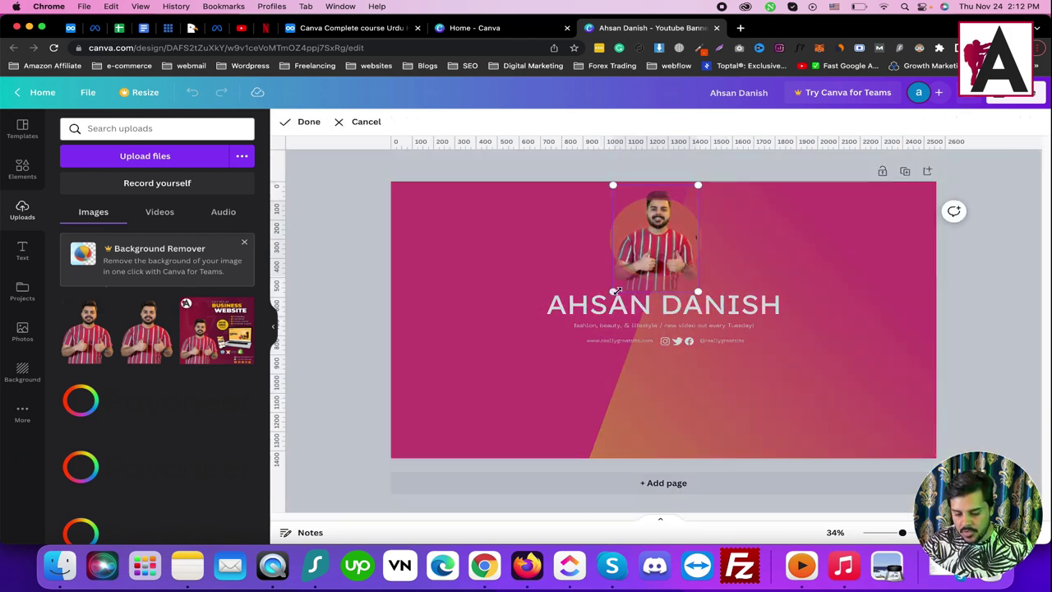
drag(616, 292, 534, 397)
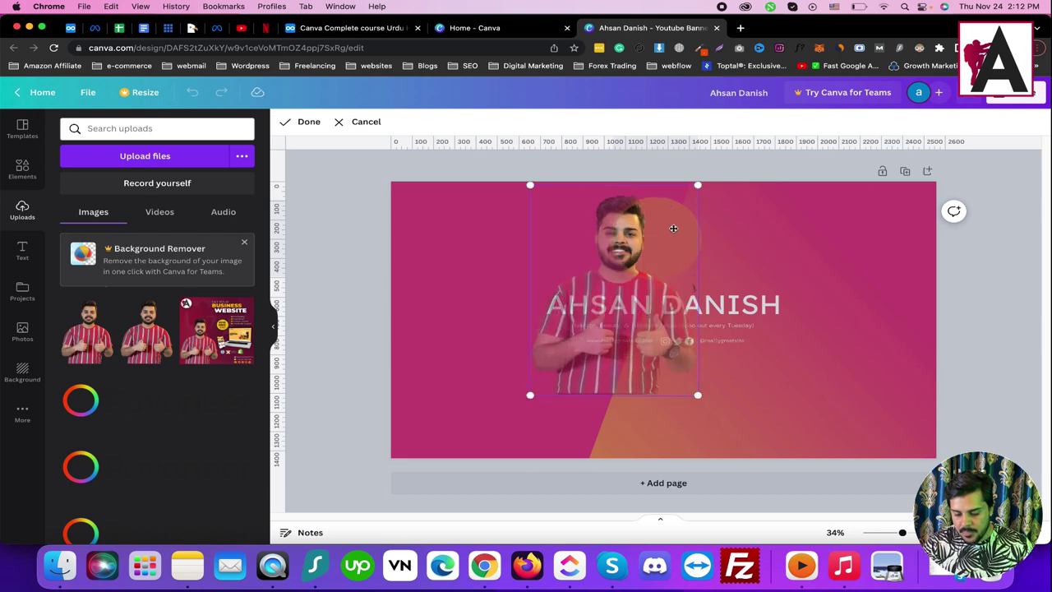
drag(658, 239, 683, 241)
drag(570, 403, 597, 360)
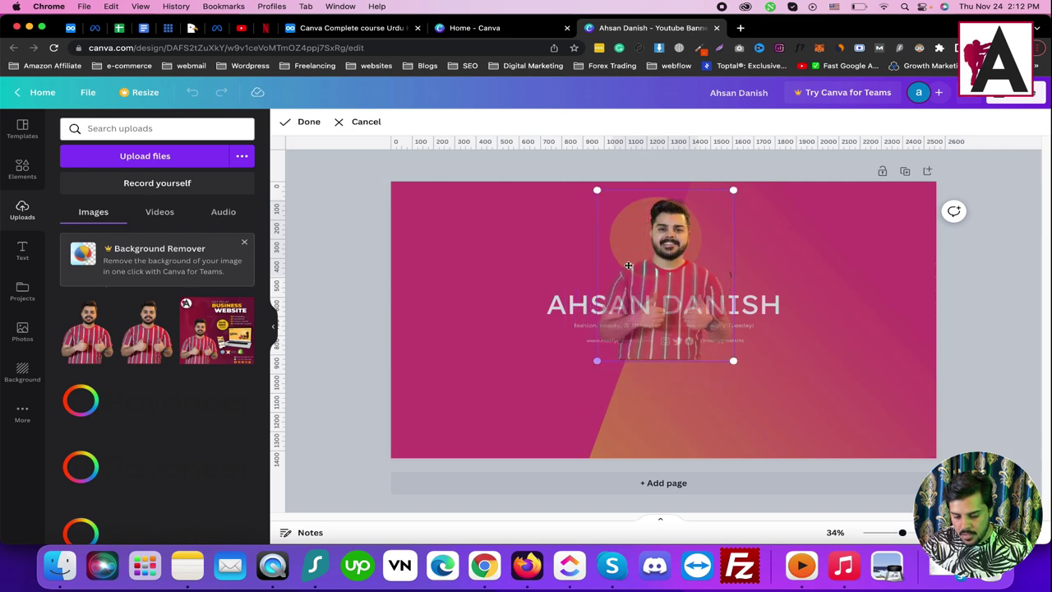
drag(639, 237, 635, 238)
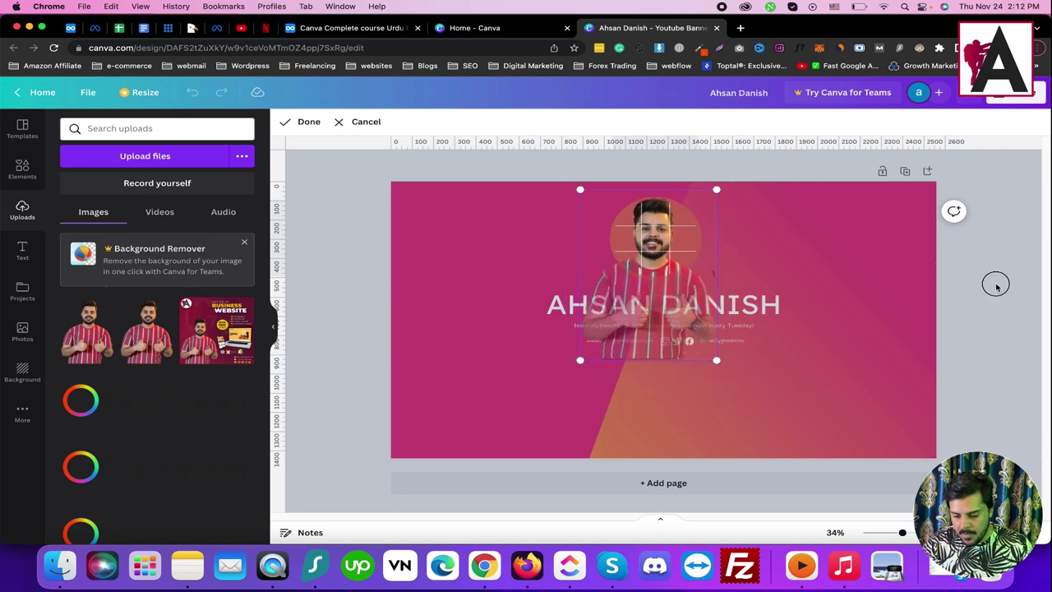
Finish cropping, then recheck the circular photo's crop and deselect it
click(996, 285)
click(997, 287)
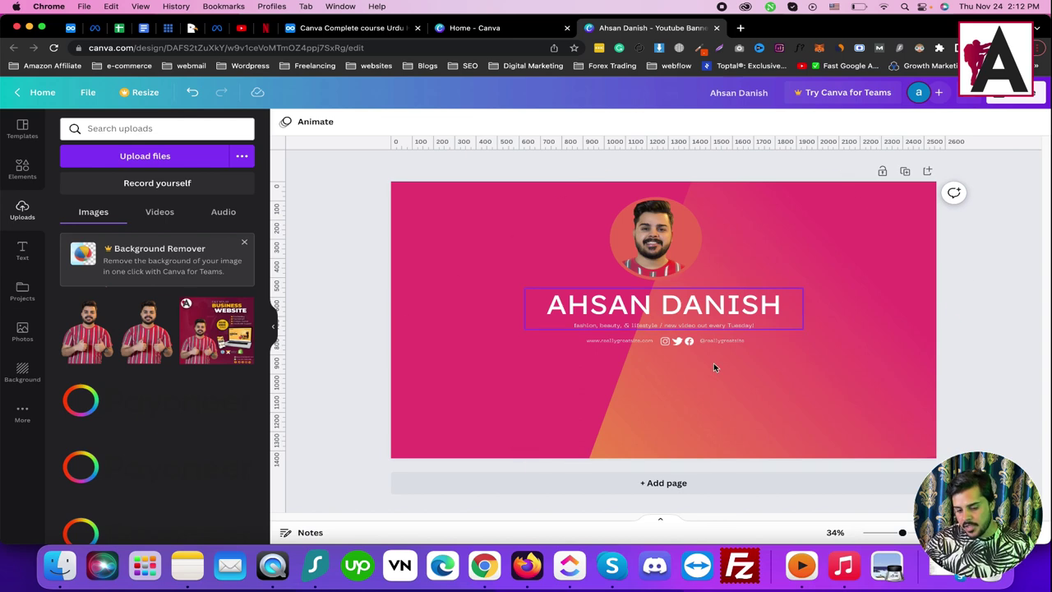
click(652, 237)
double_click(652, 237)
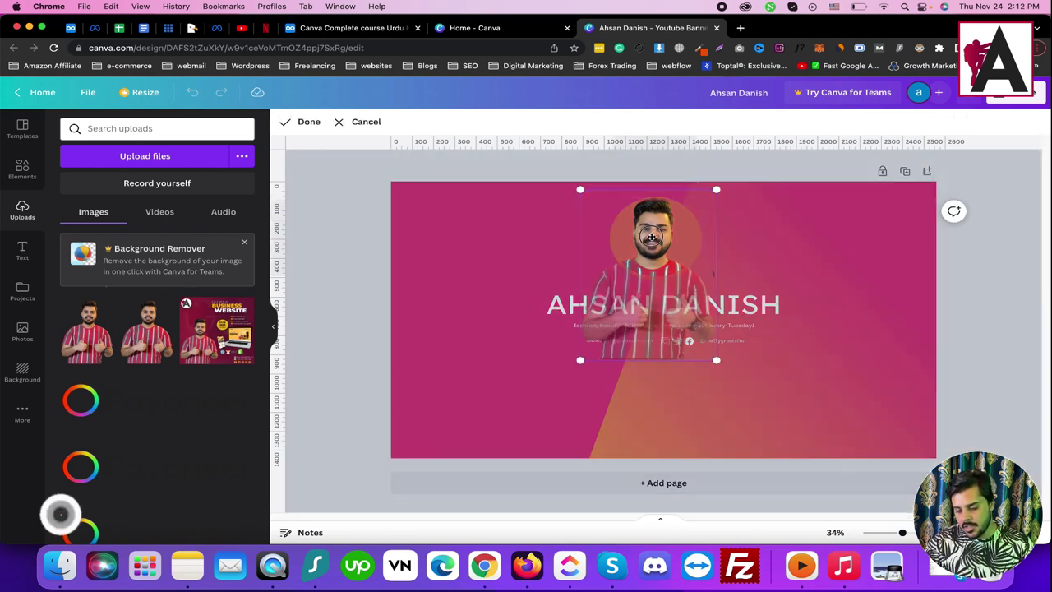
click(969, 249)
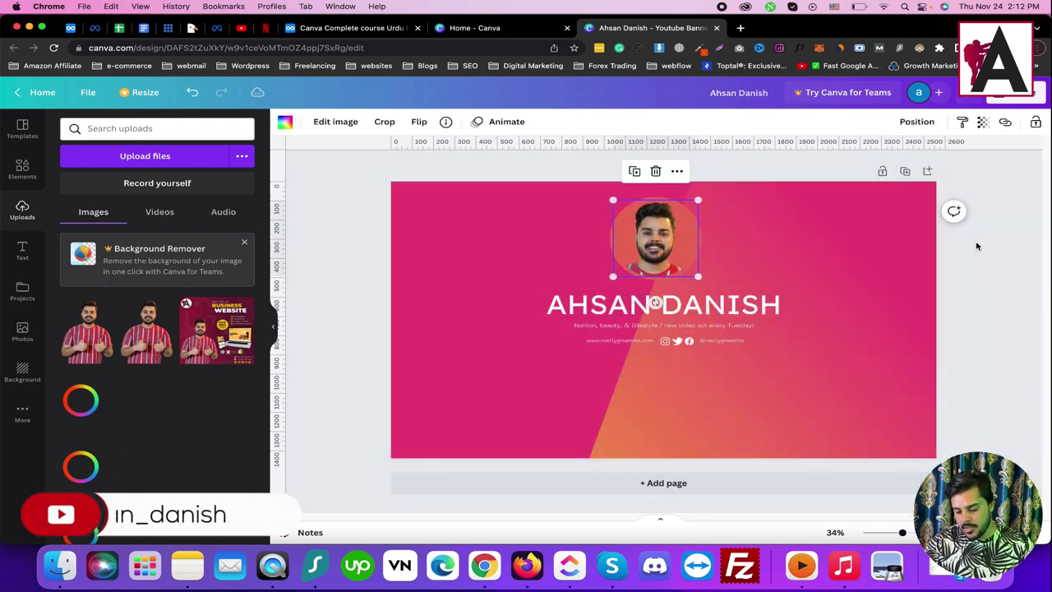
click(969, 249)
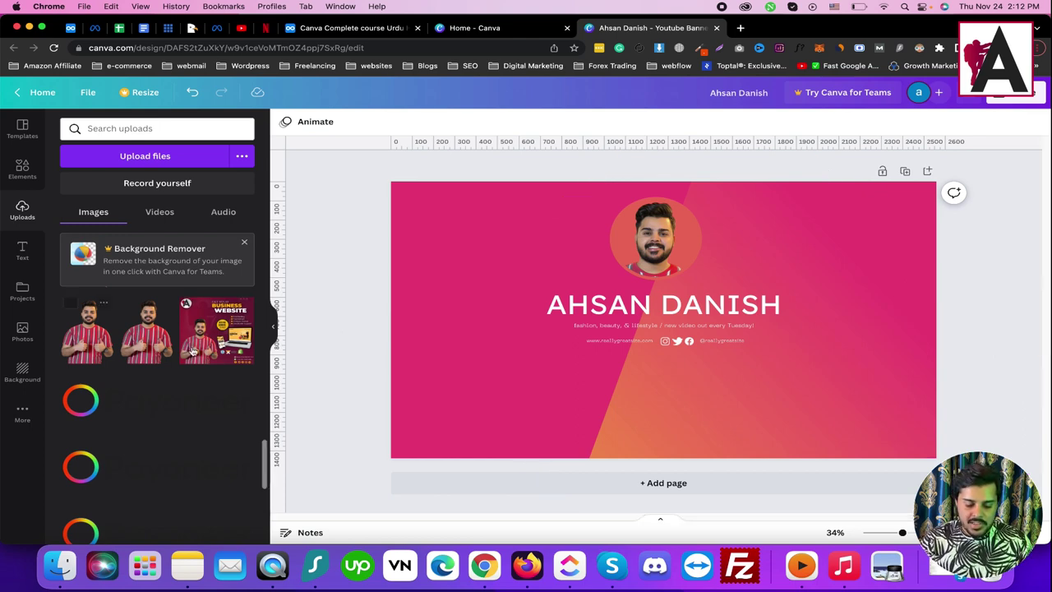
click(224, 341)
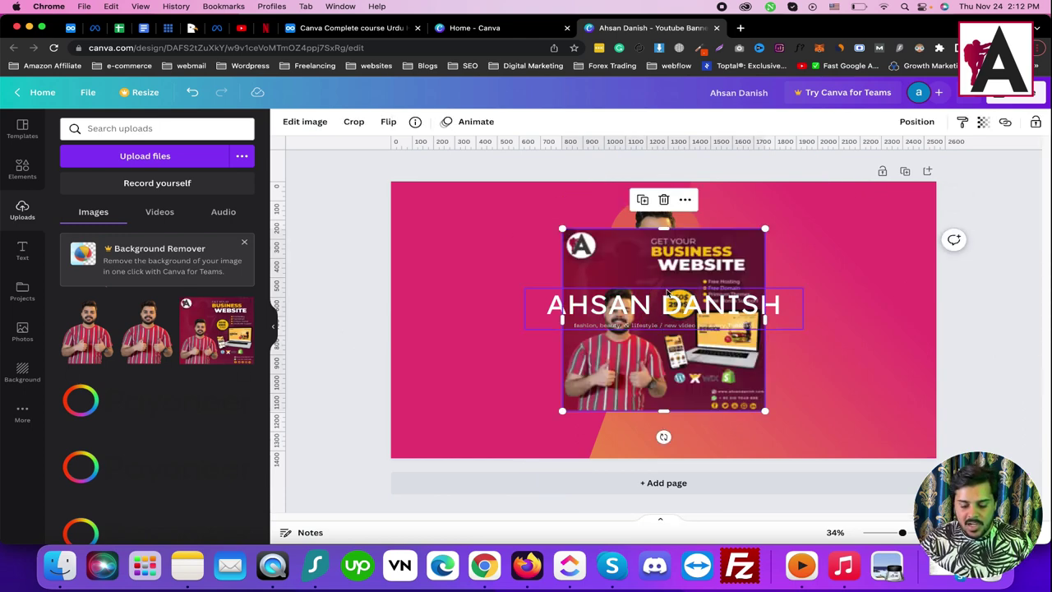
drag(648, 257, 502, 213)
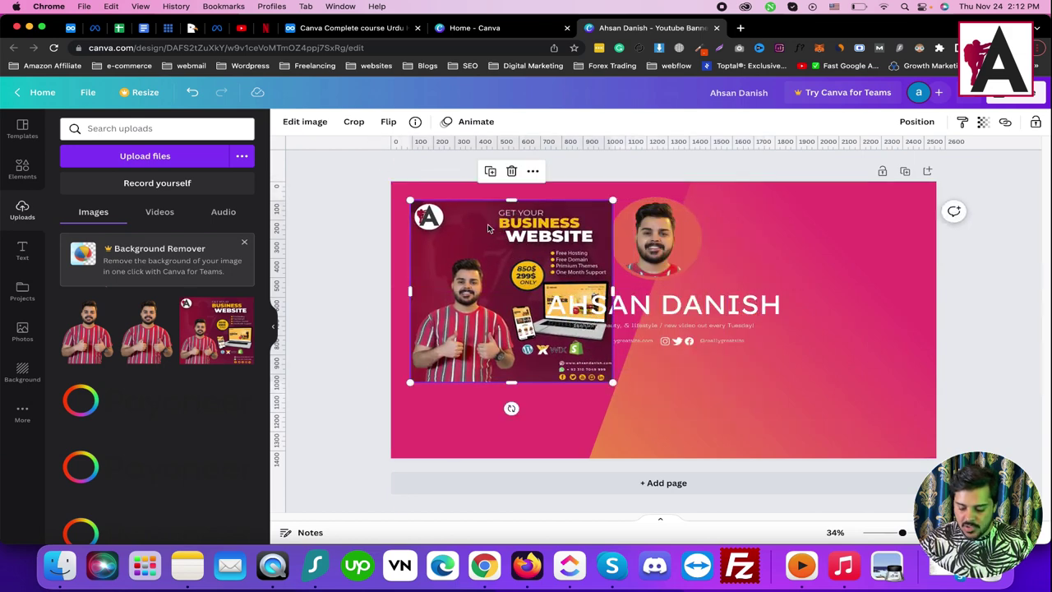
key(Delete)
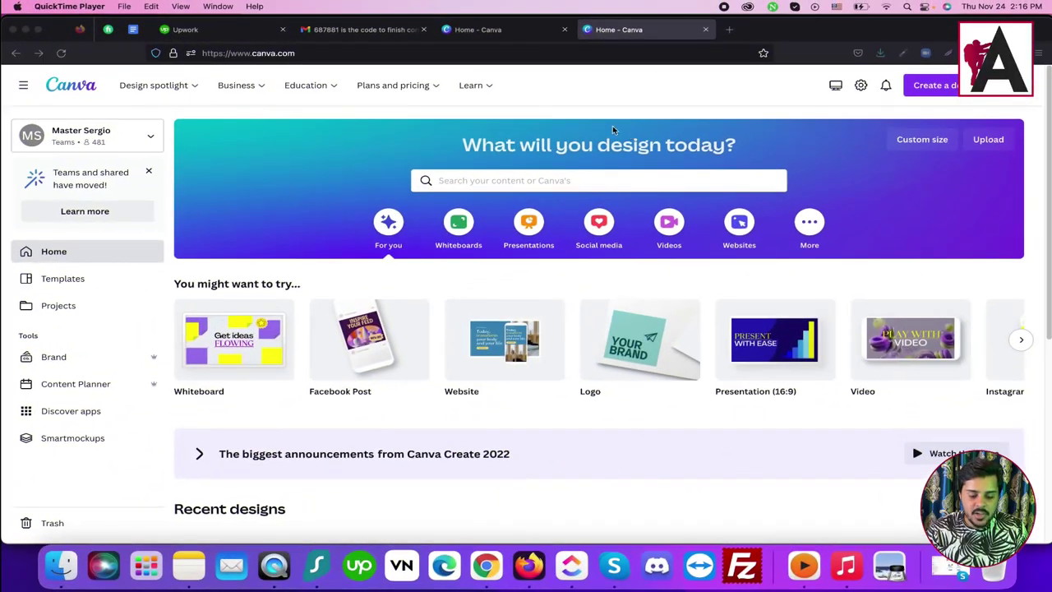
Create a new 1280 × 720 px YouTube Thumbnail design from the 'youtube' design search
click(943, 90)
click(947, 89)
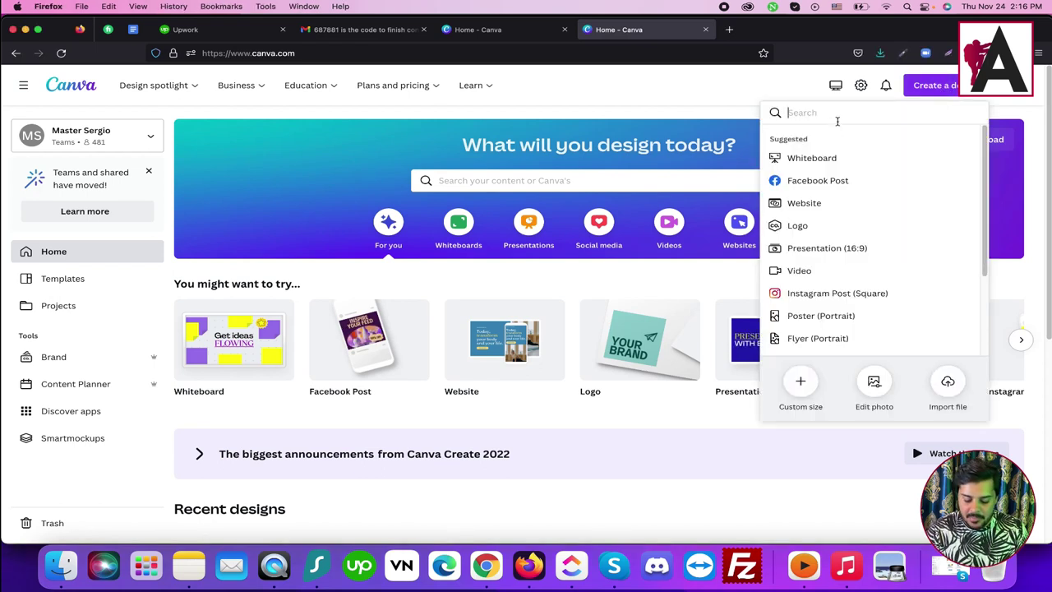
text(youtube)
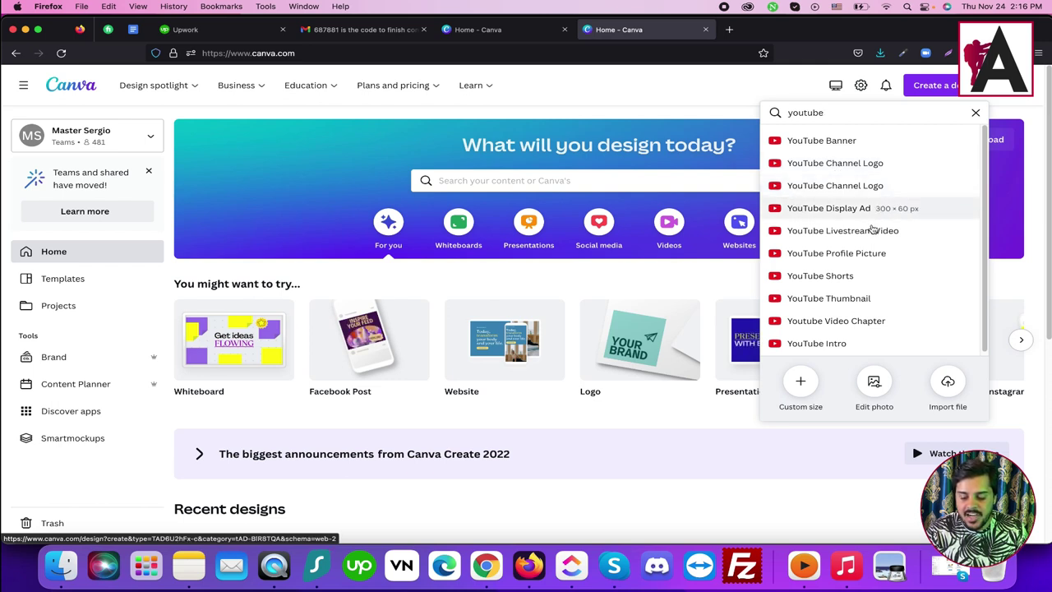
click(839, 302)
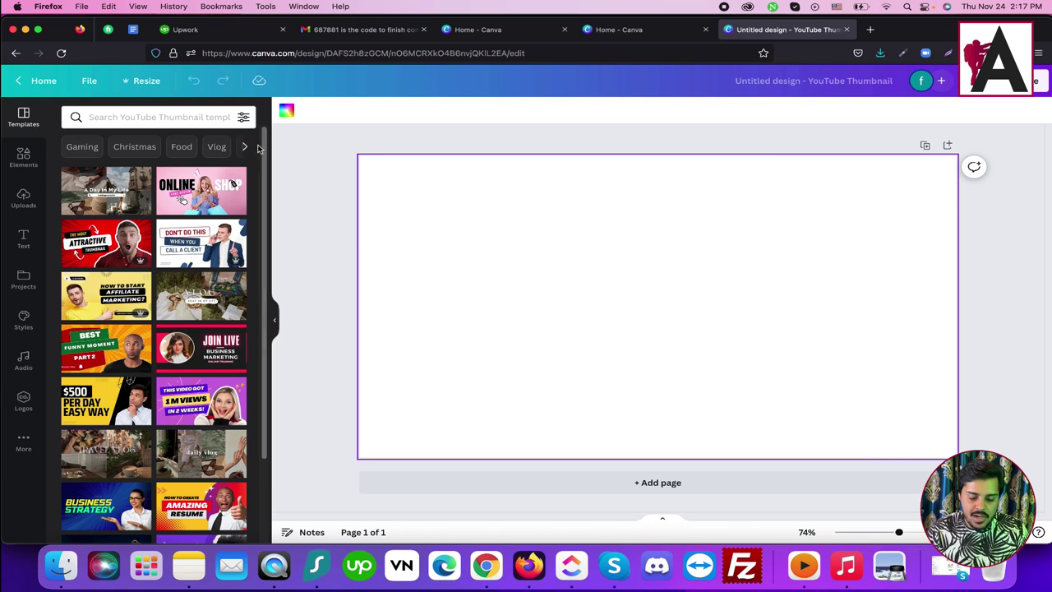
Filter thumbnail templates to green and apply Scale Up Your Business after trying the $200 A Day one
click(243, 117)
click(226, 175)
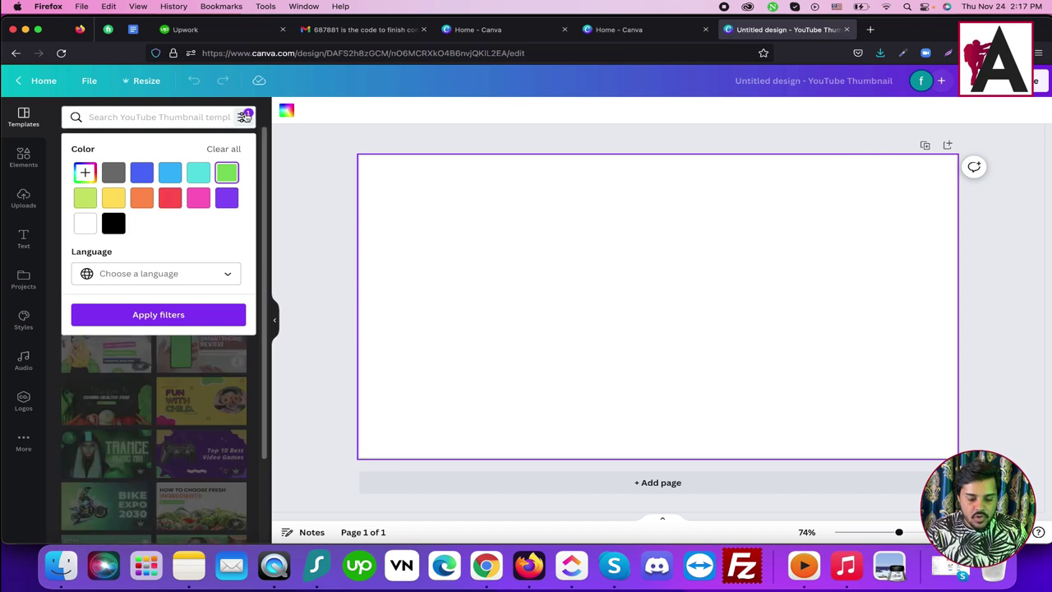
click(243, 116)
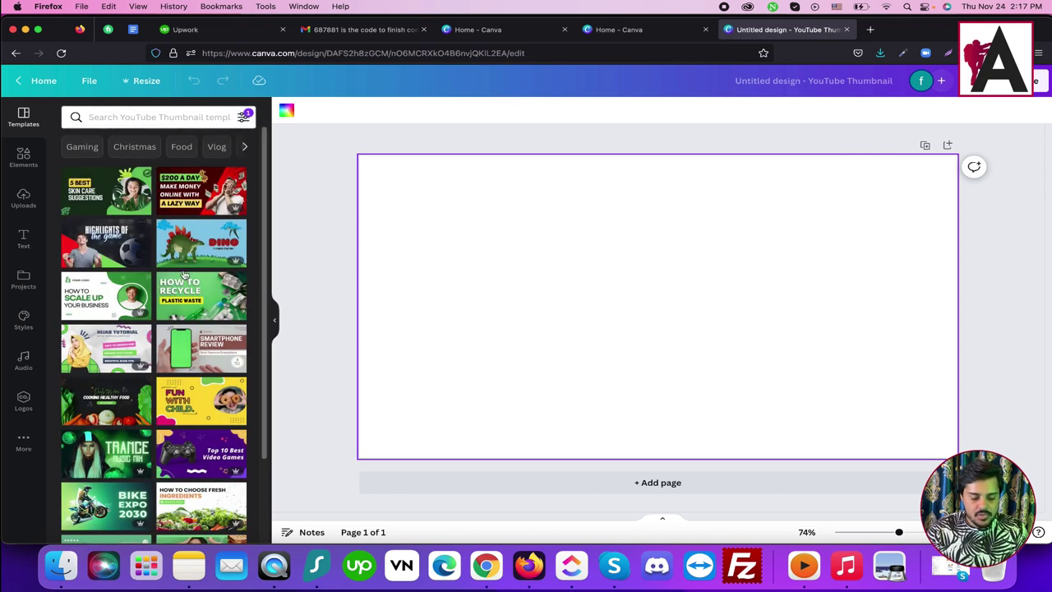
click(107, 293)
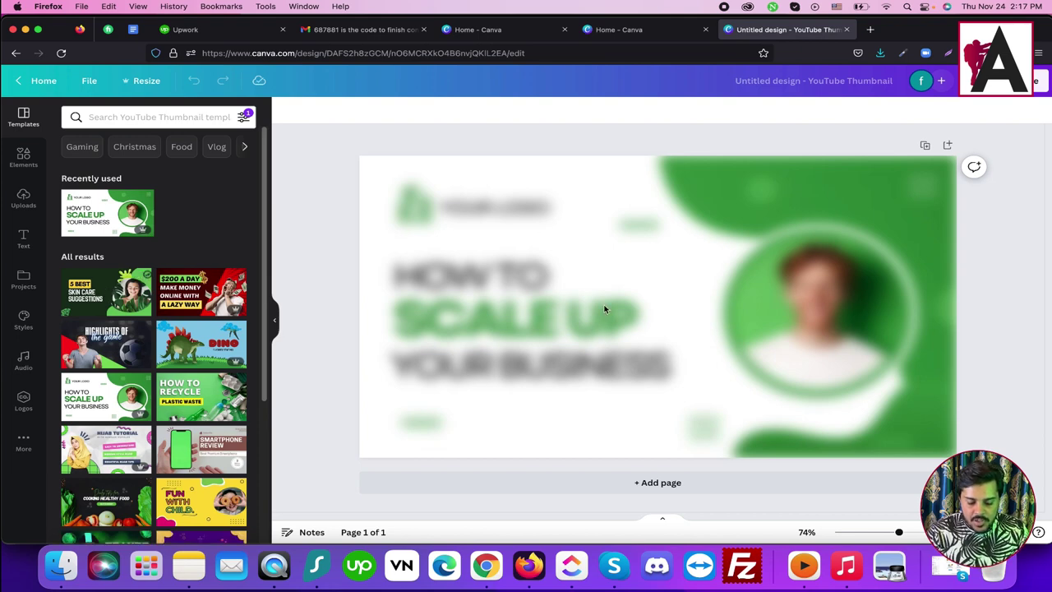
click(199, 295)
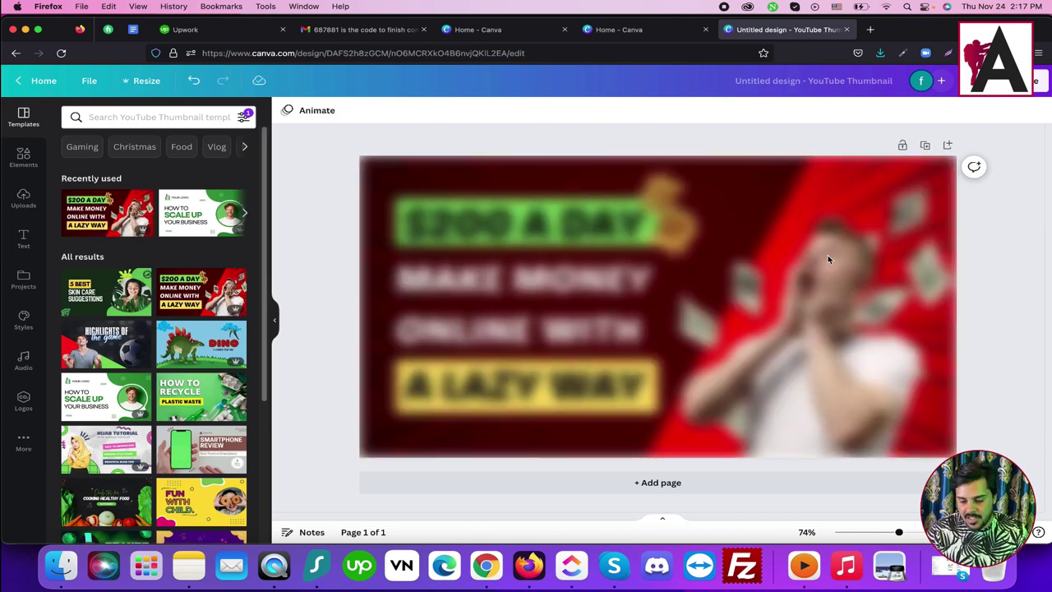
click(938, 261)
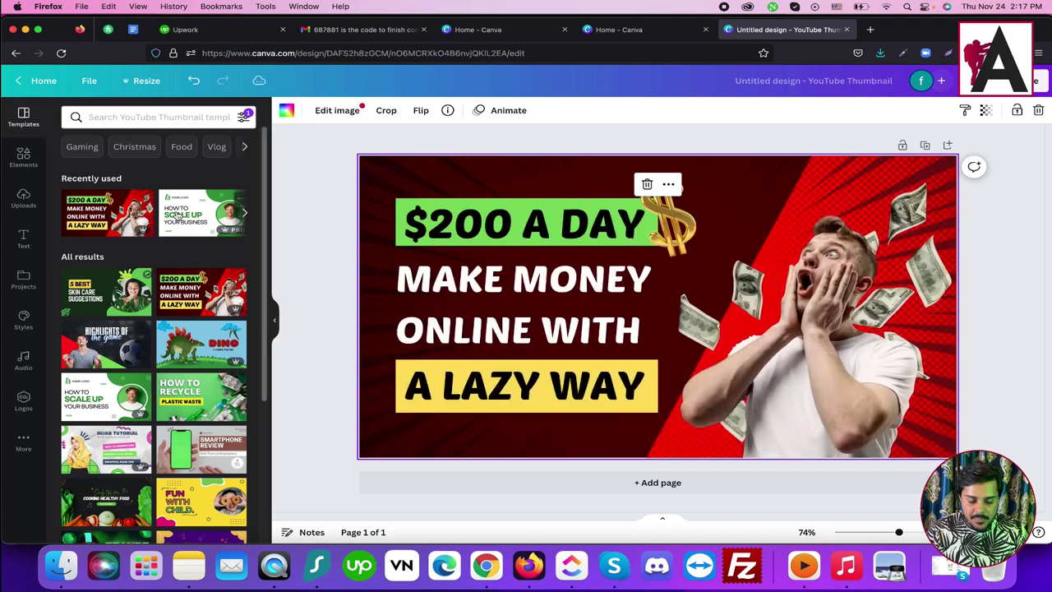
click(201, 234)
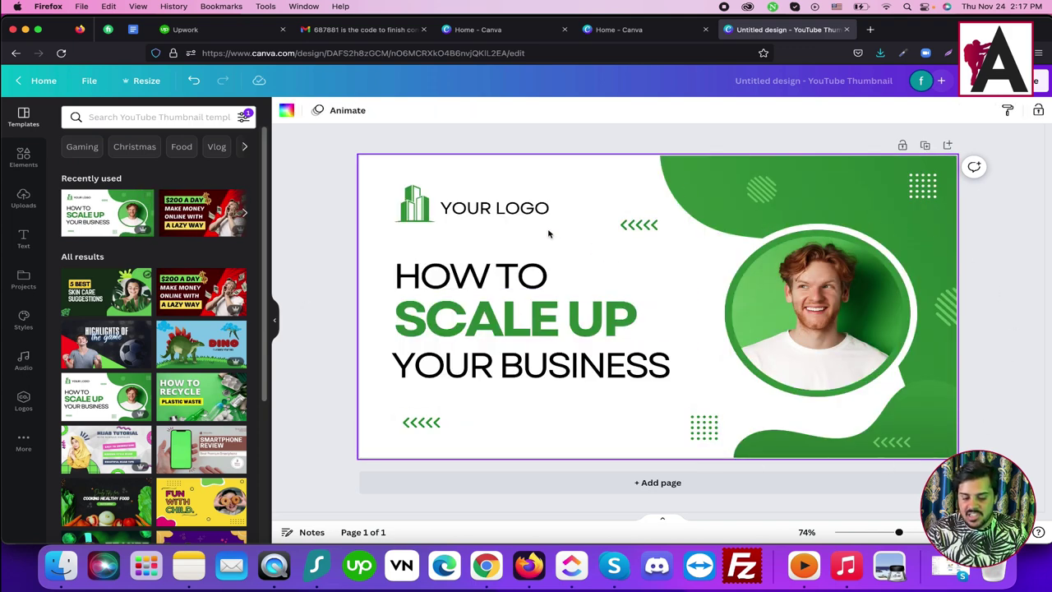
Change the YOUR LOGO text to 'RELA' and select the HOW TO heading
click(480, 211)
click(486, 210)
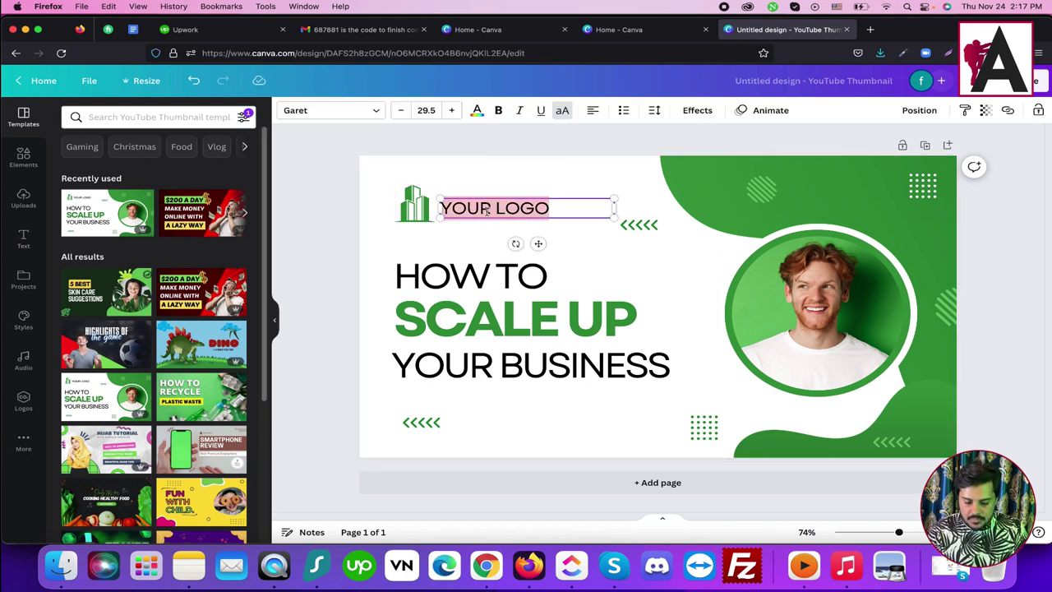
text(RELA ESTATE)
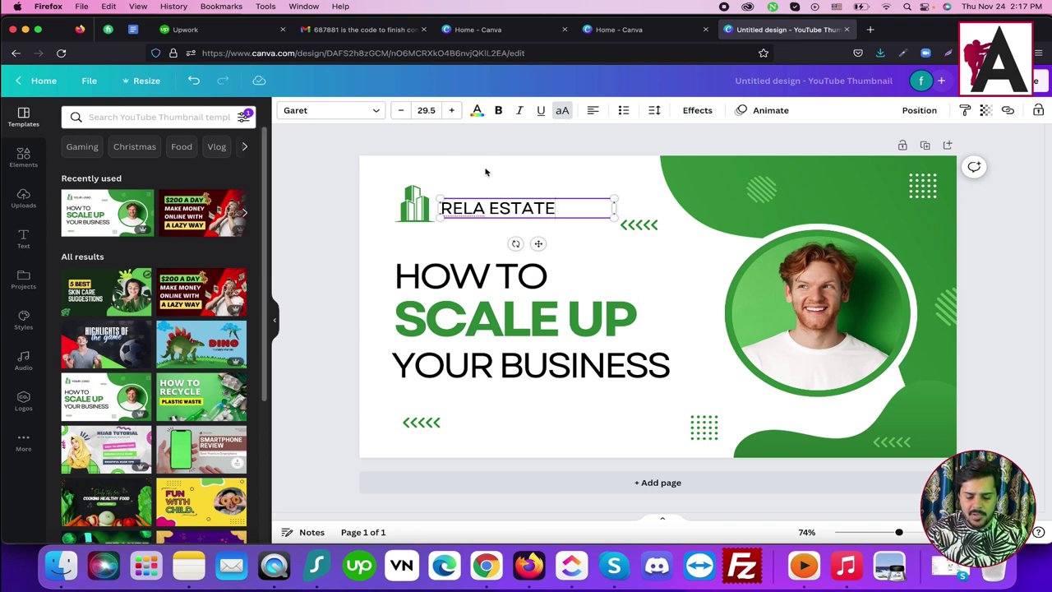
click(463, 276)
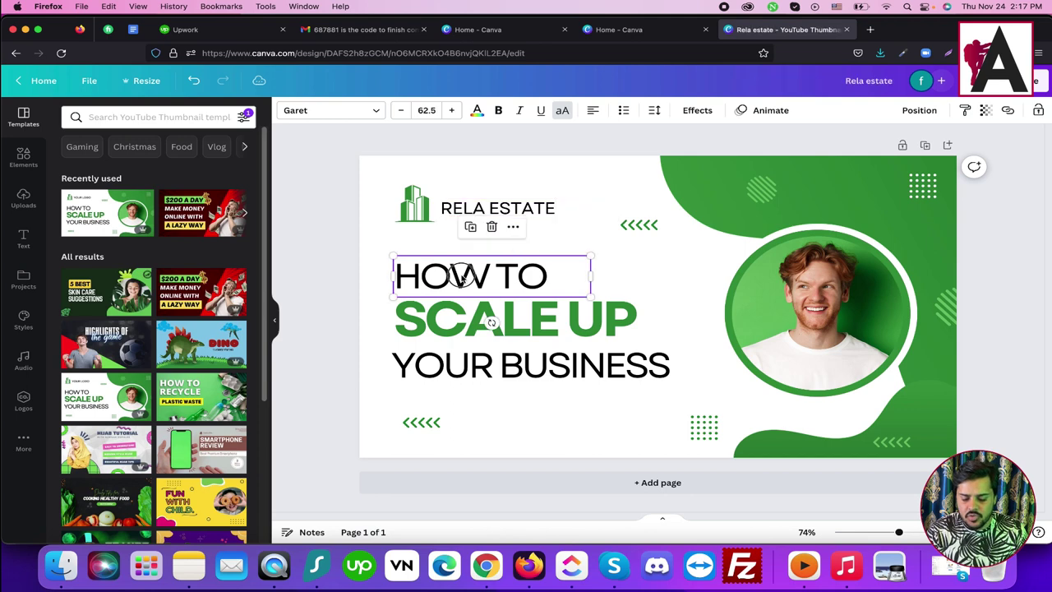
click(463, 276)
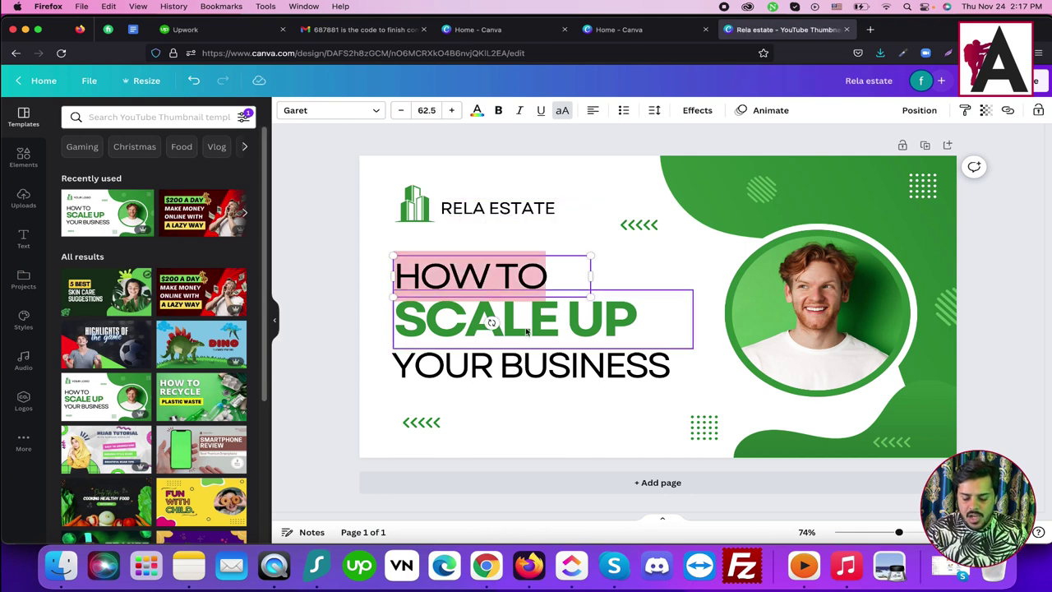
Delete the stock photo from the circle frame
double_click(825, 303)
click(825, 301)
double_click(823, 298)
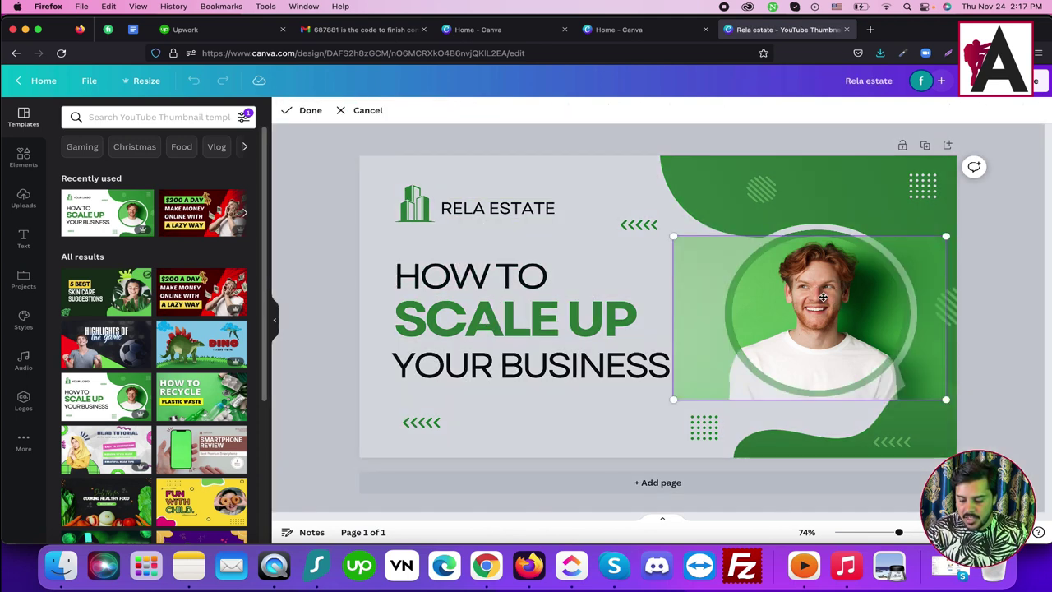
key(Delete)
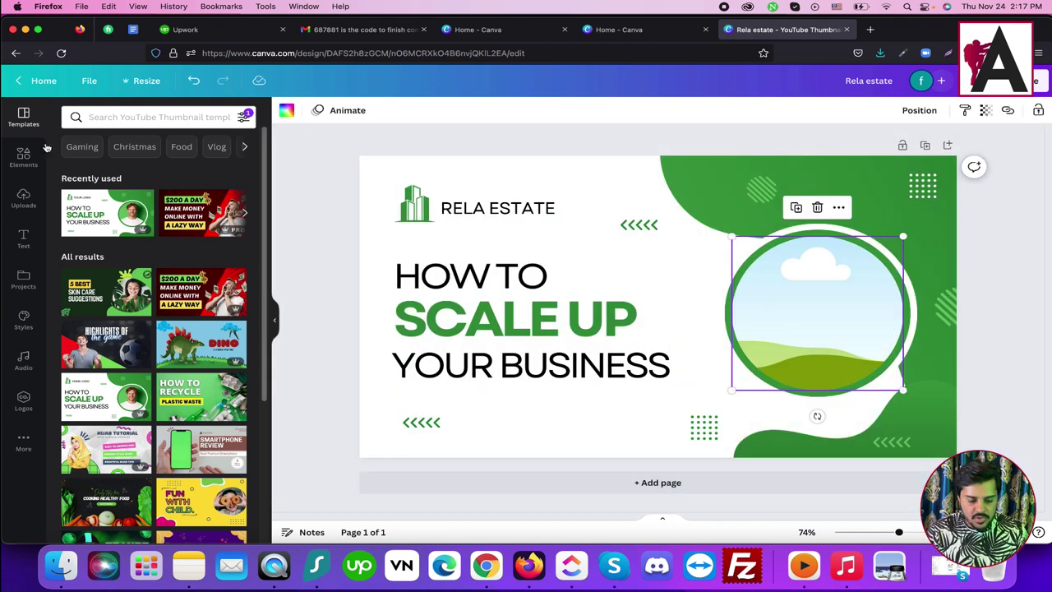
Drop the uploaded profile photo into the green circle frame and adjust its fit
click(24, 197)
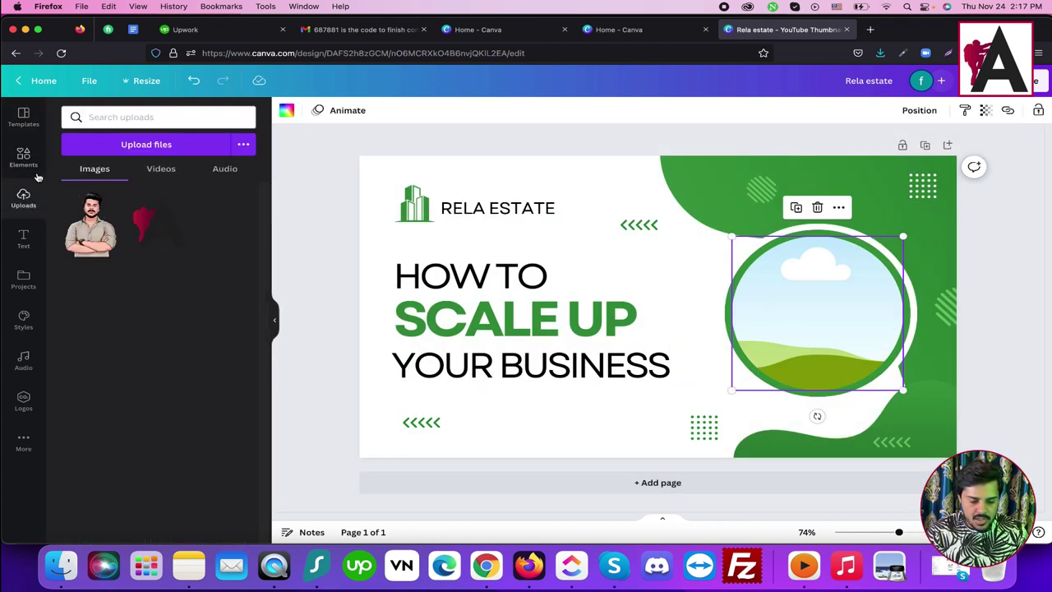
click(98, 229)
drag(710, 282, 816, 287)
double_click(814, 286)
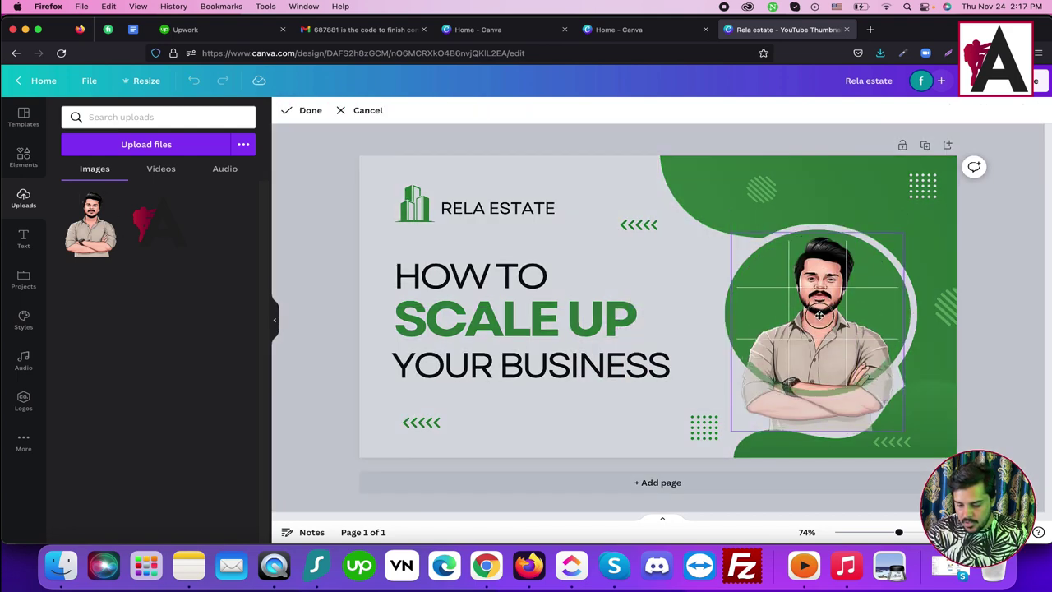
click(1007, 273)
click(1008, 261)
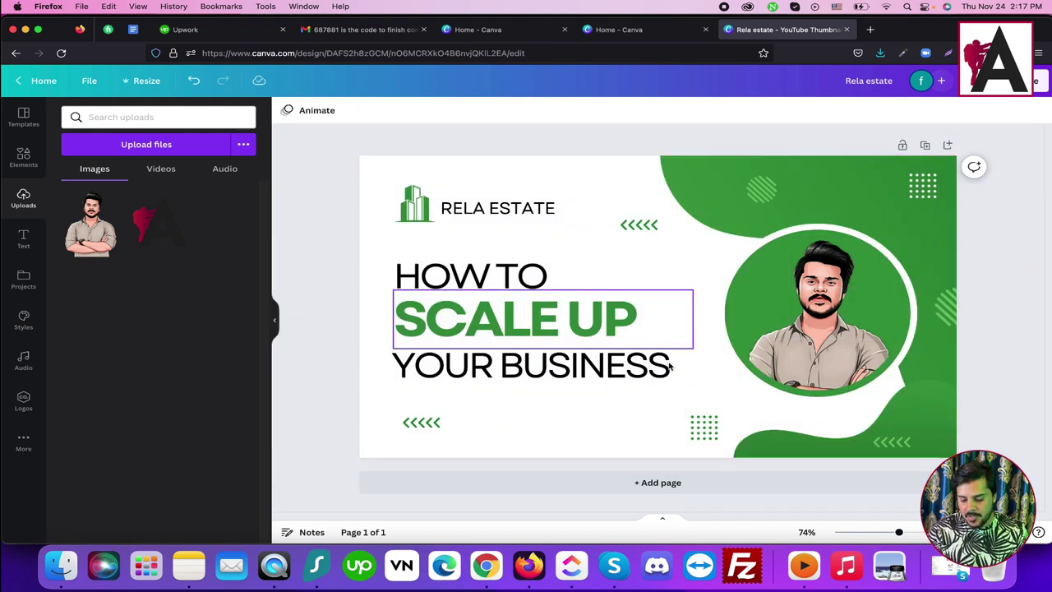
click(16, 158)
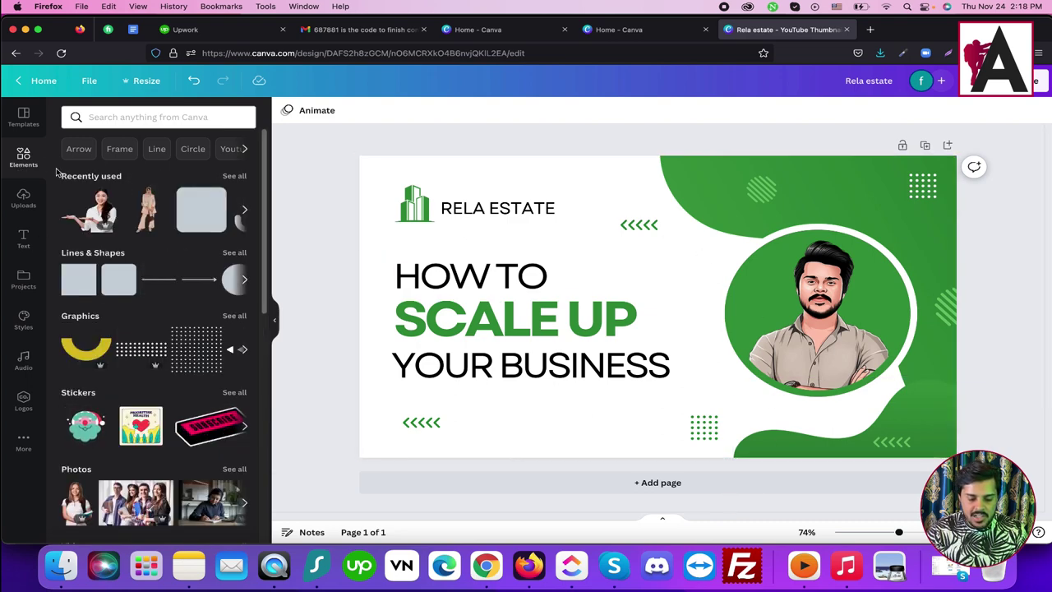
Delete the old building logo beside the RELA ESTATE text
drag(265, 176, 268, 274)
scroll(272, 236, up, 3)
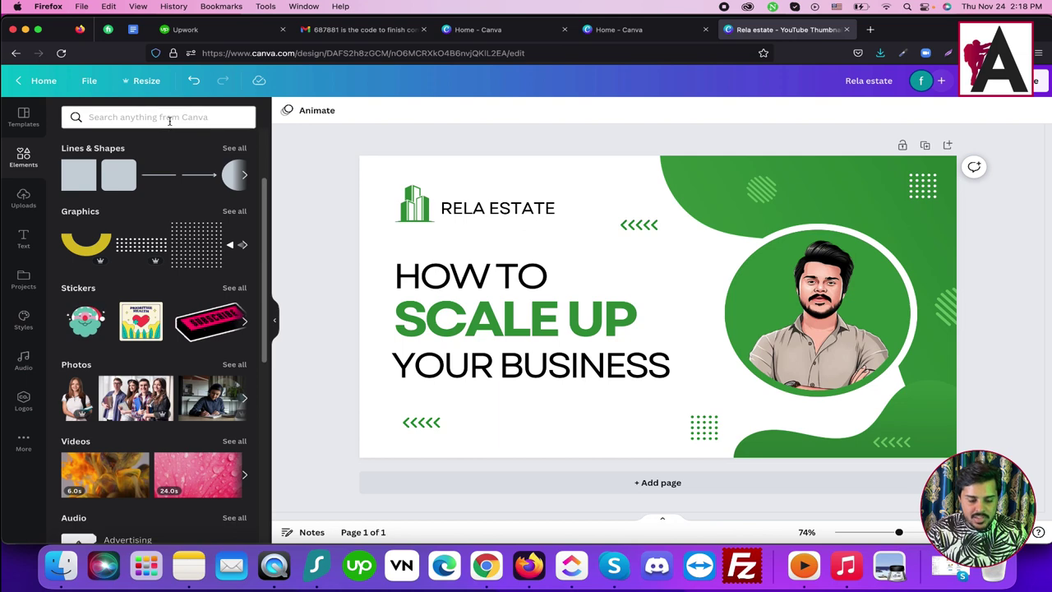
click(411, 210)
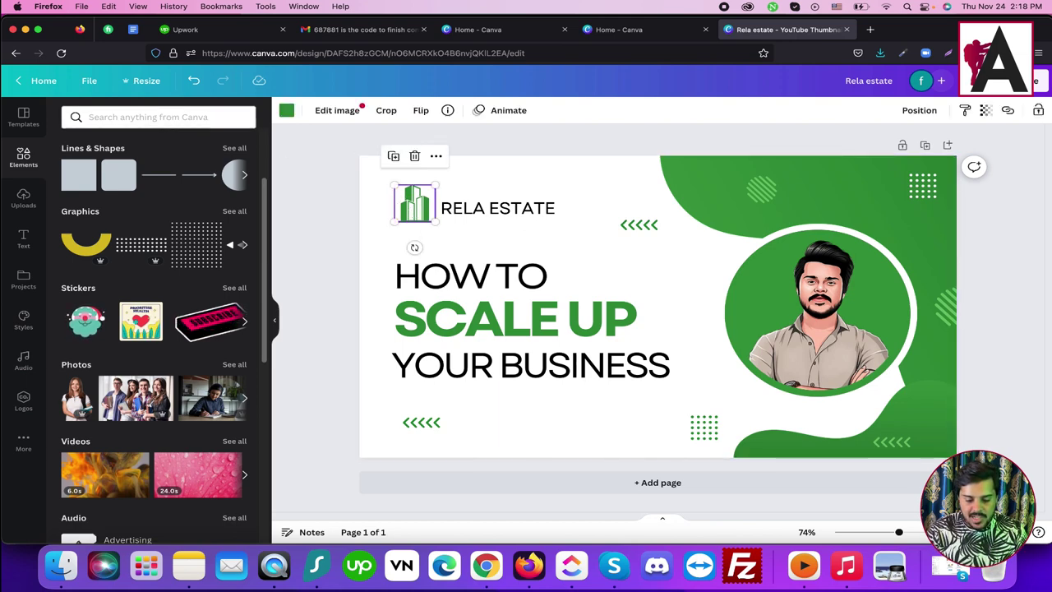
key(Delete)
Search elements for 'building' and add a white building graphic, shrunk to logo size top-left
drag(269, 217, 264, 186)
click(158, 118)
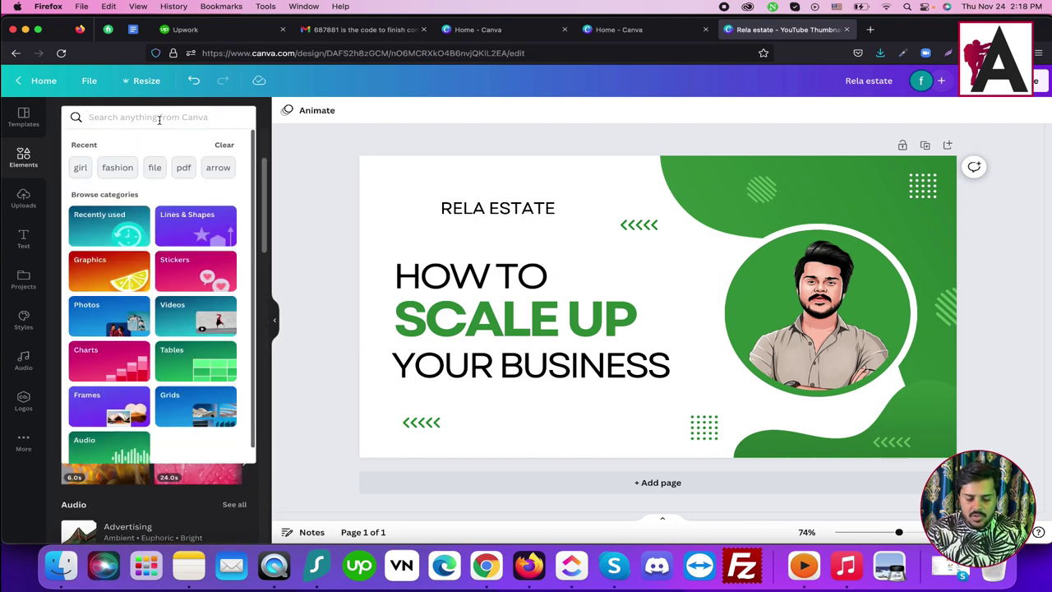
text(bu)
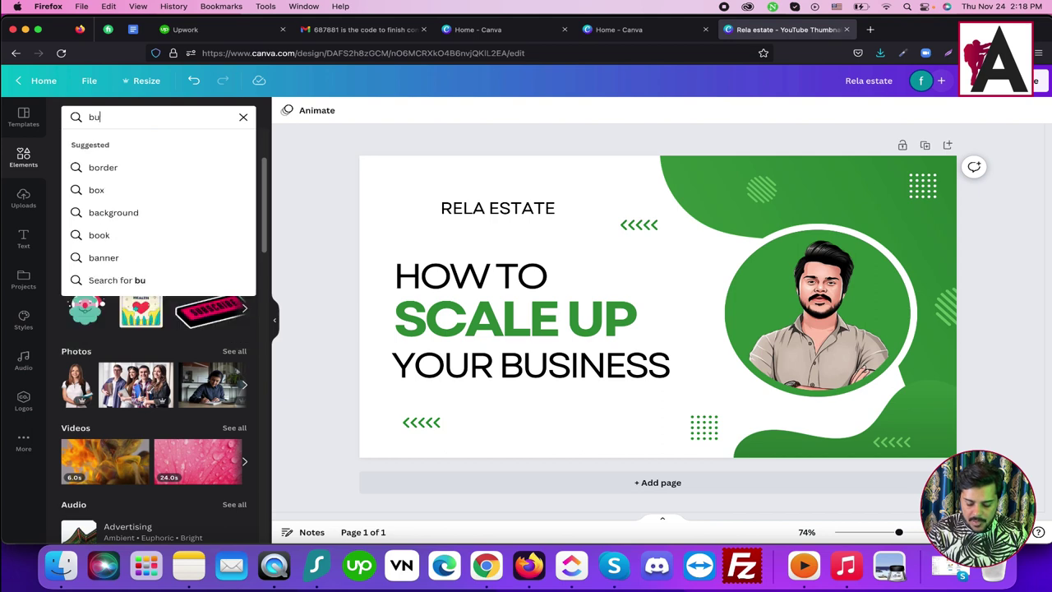
text(ilding)
key(Return)
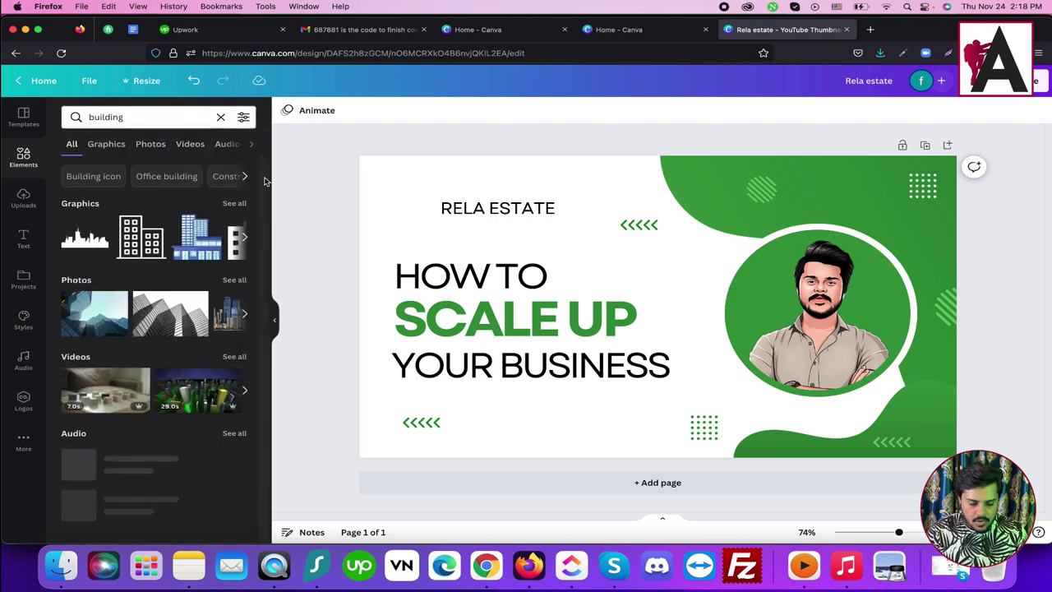
click(234, 206)
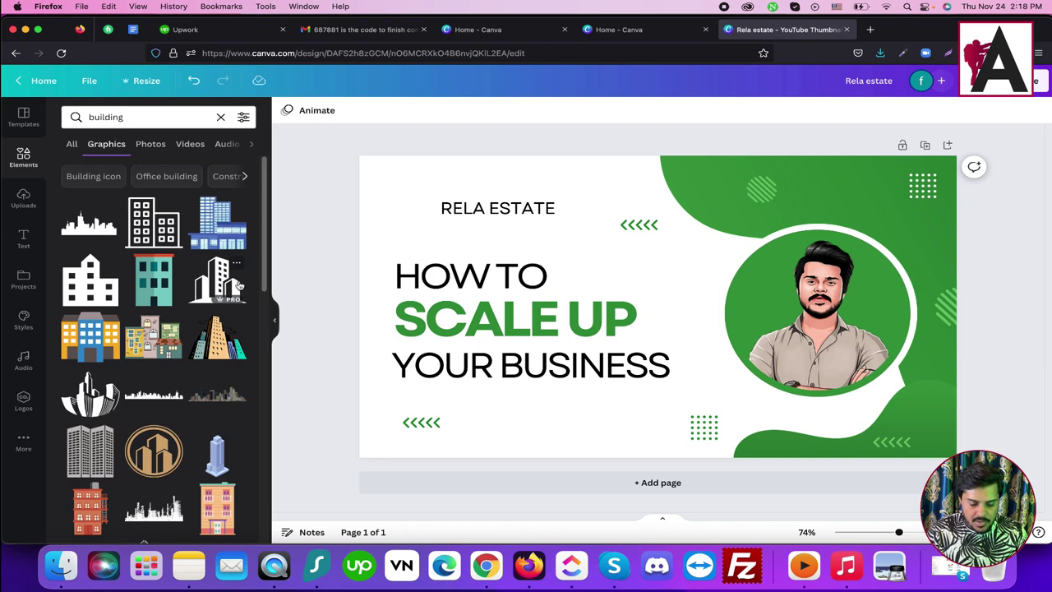
scroll(123, 329, down, 2)
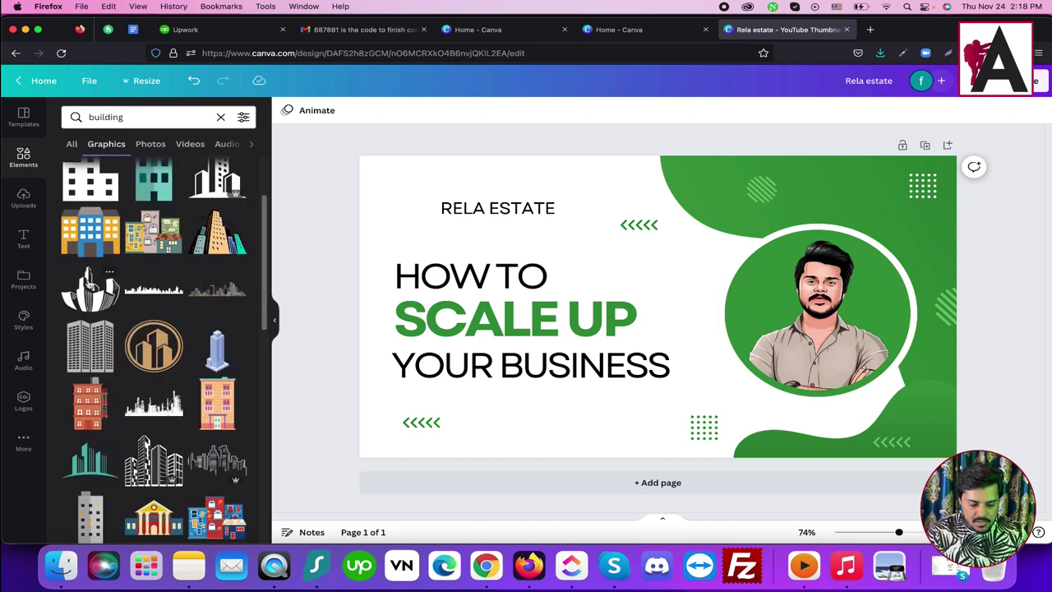
click(88, 276)
drag(577, 243, 445, 180)
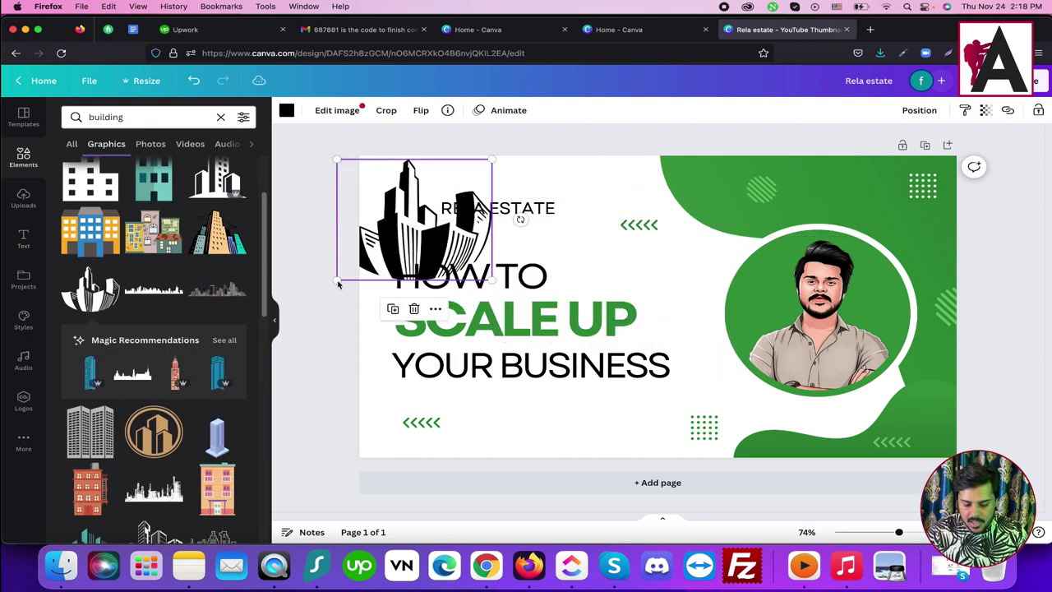
drag(337, 282, 403, 198)
Nudge RELA ESTATE beside the logo and recolour the building graphic dark green
click(468, 208)
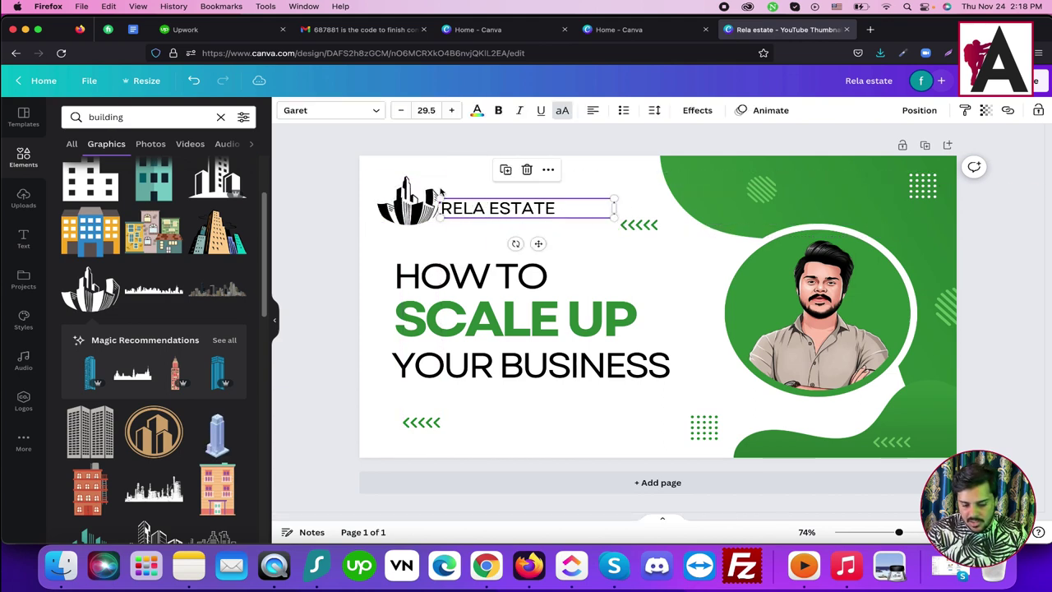
click(349, 196)
drag(491, 205, 497, 205)
click(408, 202)
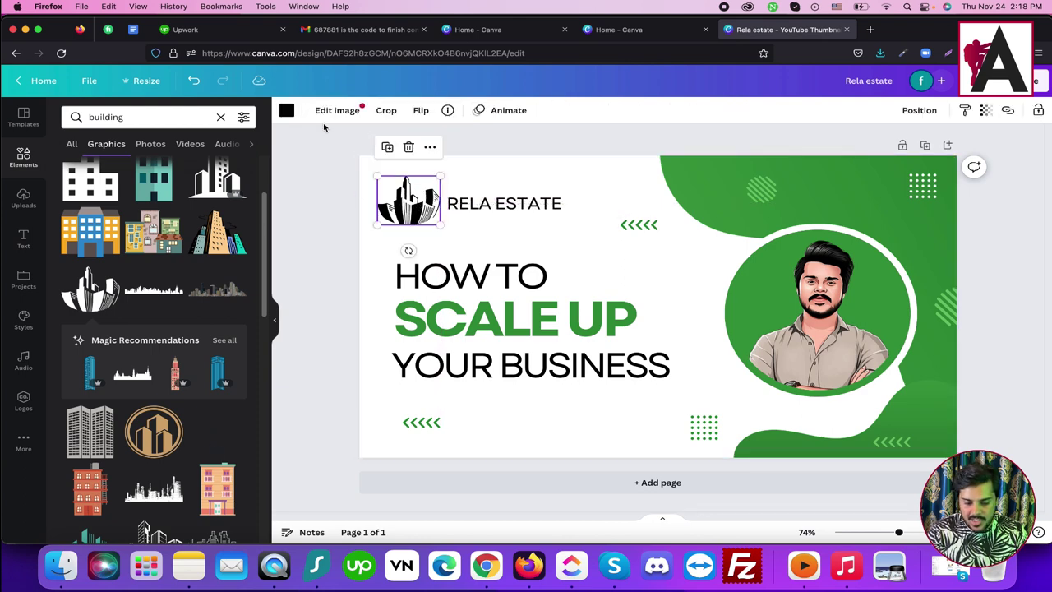
click(285, 111)
click(203, 169)
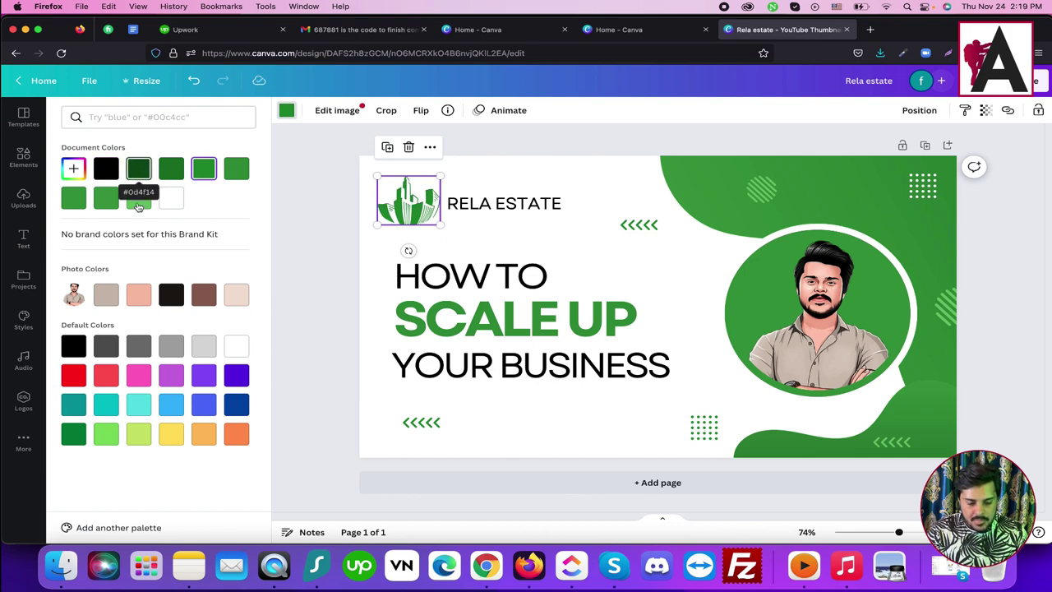
click(138, 349)
click(133, 375)
click(106, 375)
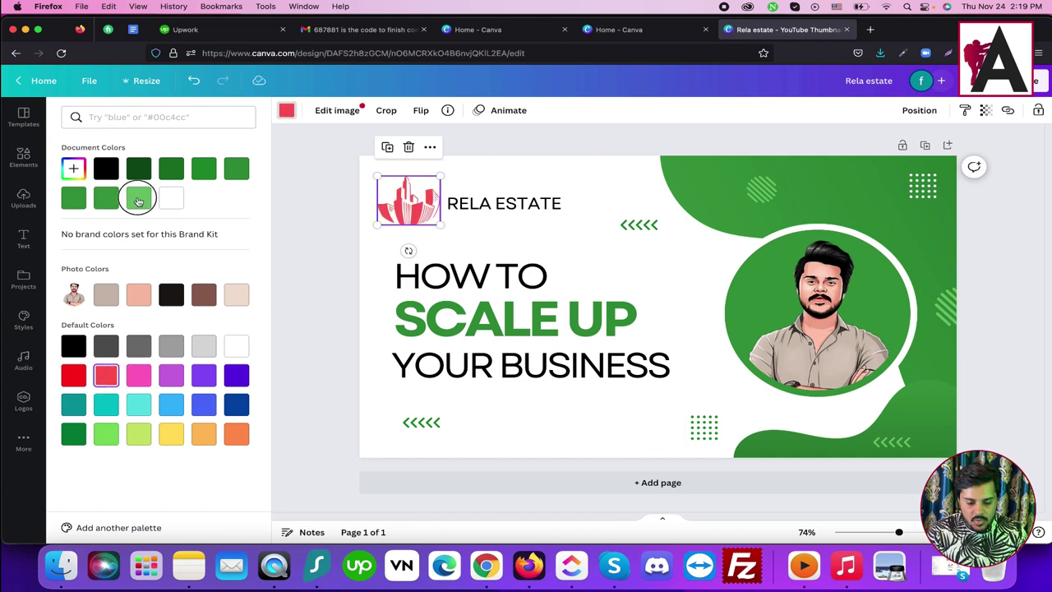
click(138, 200)
click(204, 170)
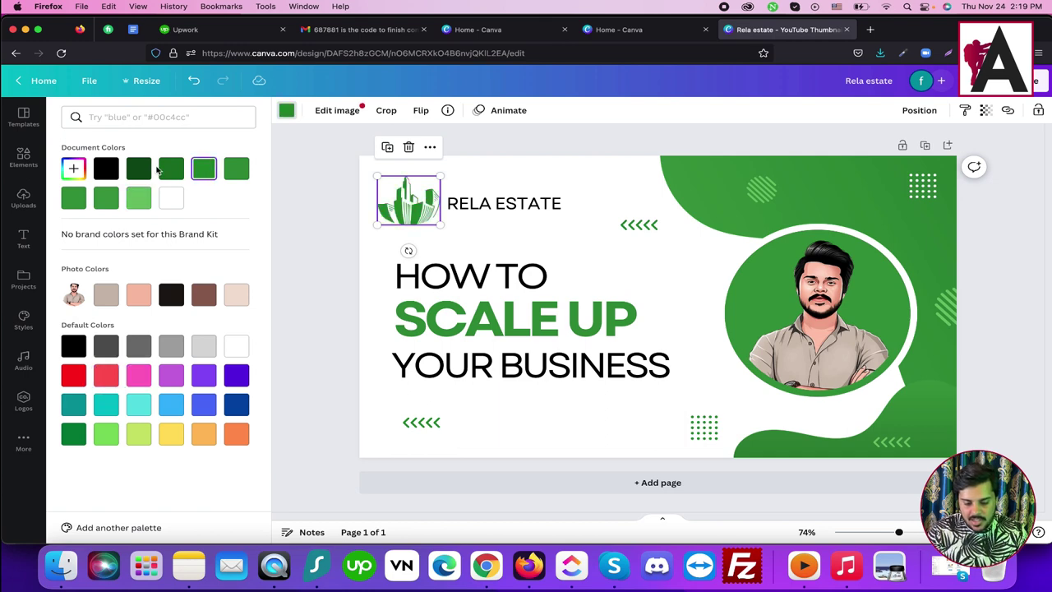
click(352, 183)
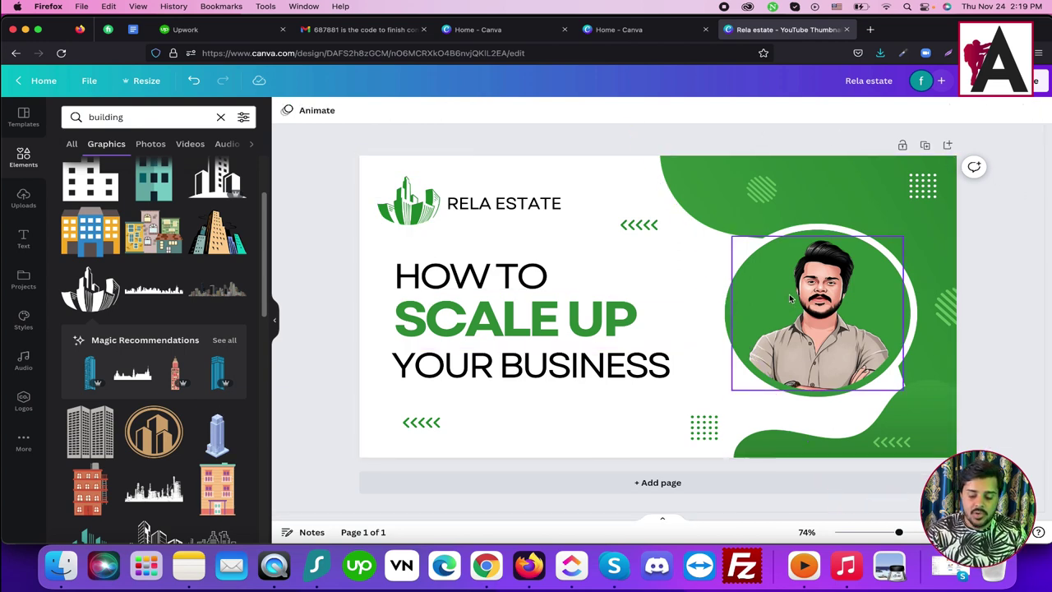
Search the elements library for 'subs' to find subscribe graphics
click(152, 121)
double_click(152, 121)
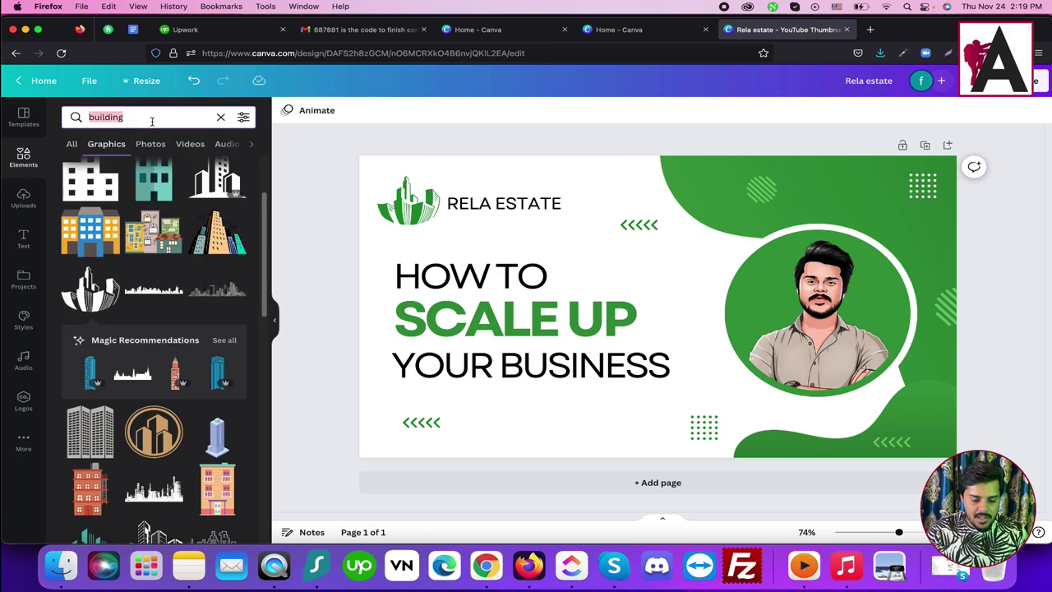
text(subs)
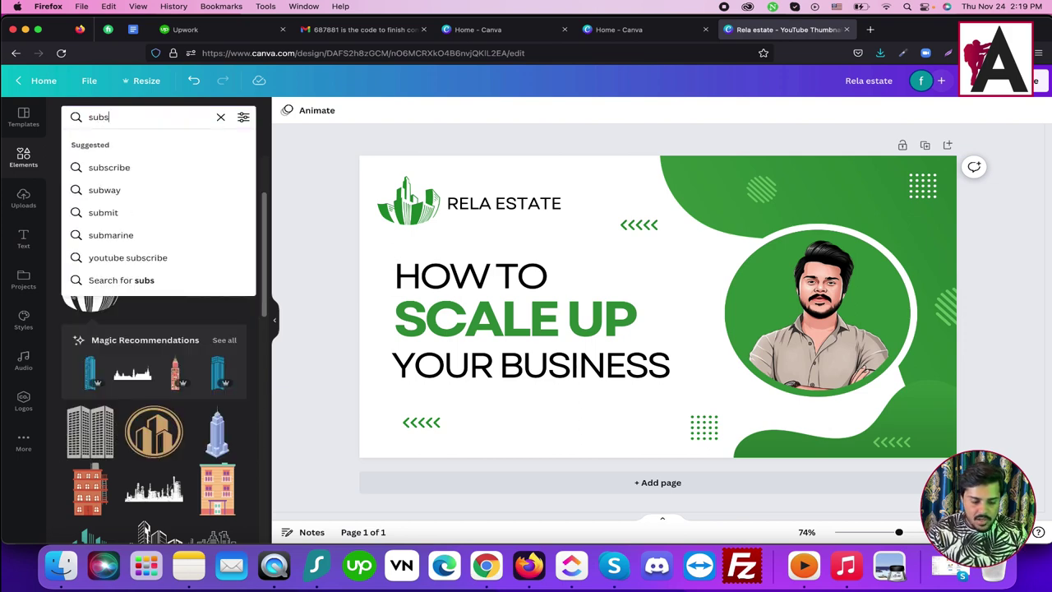
click(109, 167)
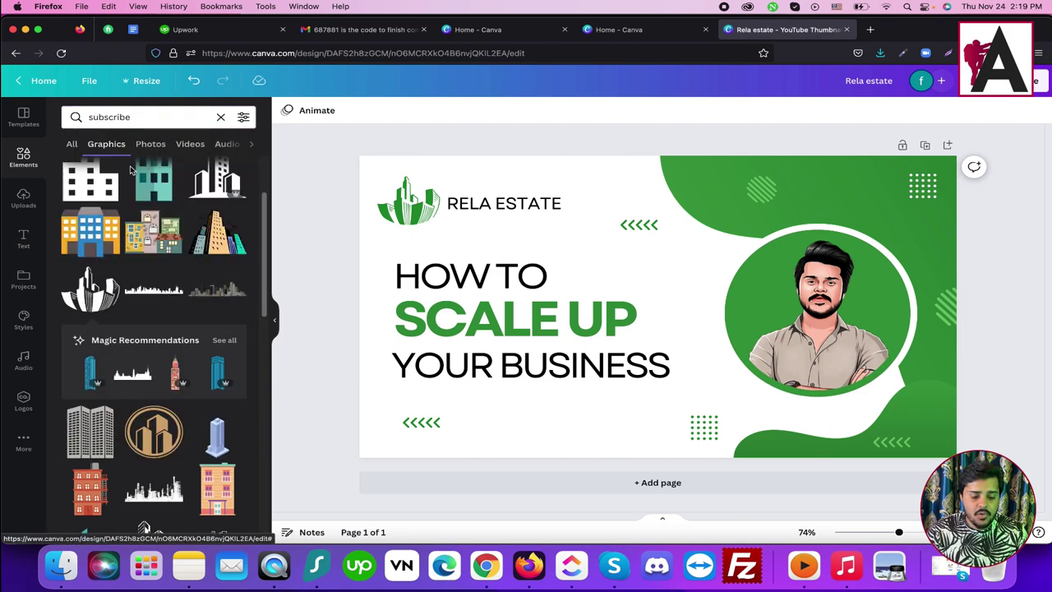
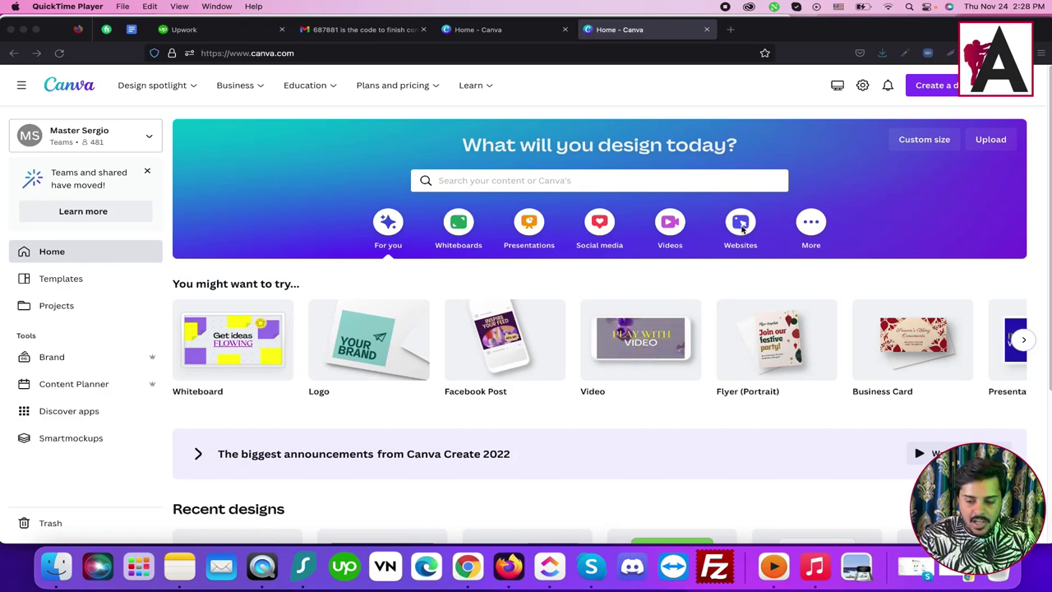
Search the design types for 'website' and create a 1366 × 768 px Website design
click(932, 91)
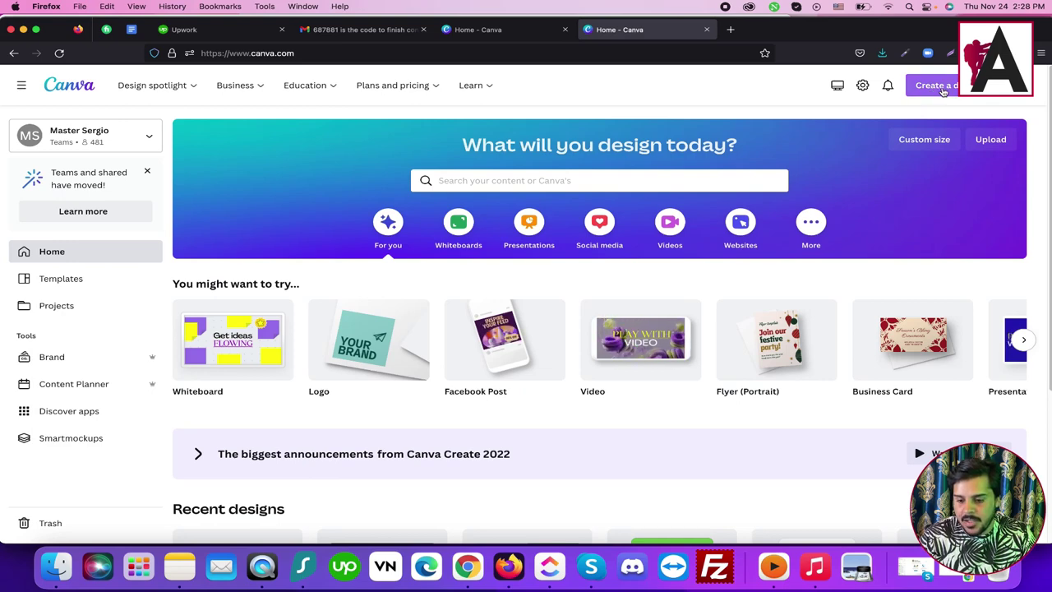
click(944, 93)
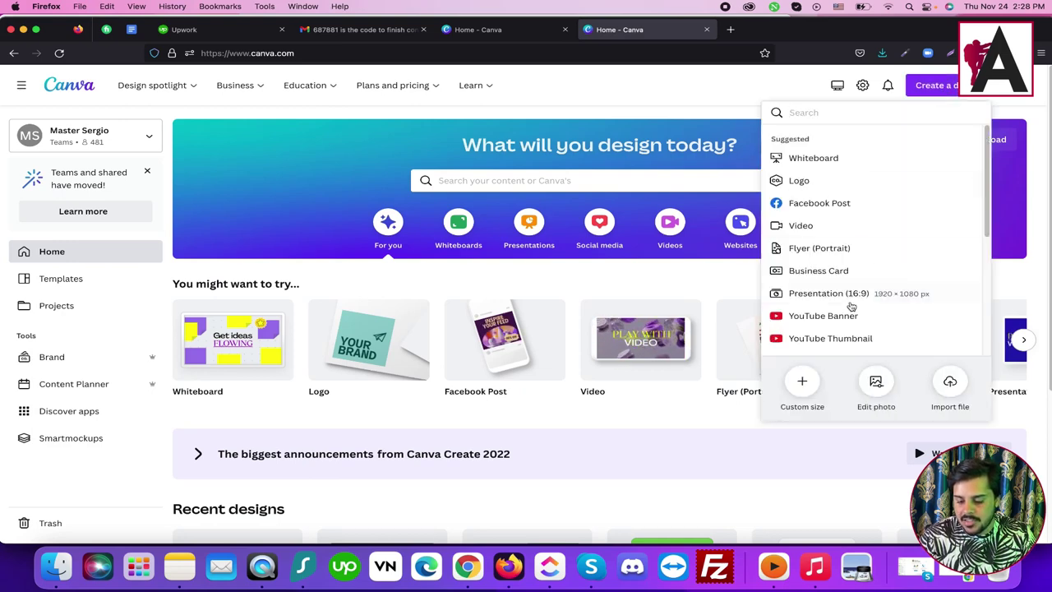
text(website)
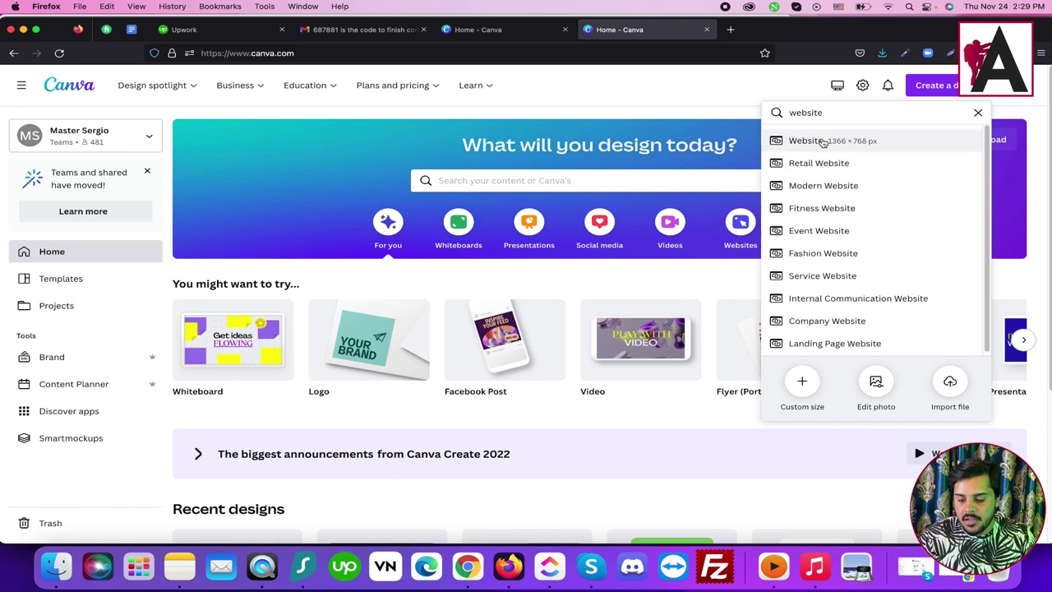
click(837, 144)
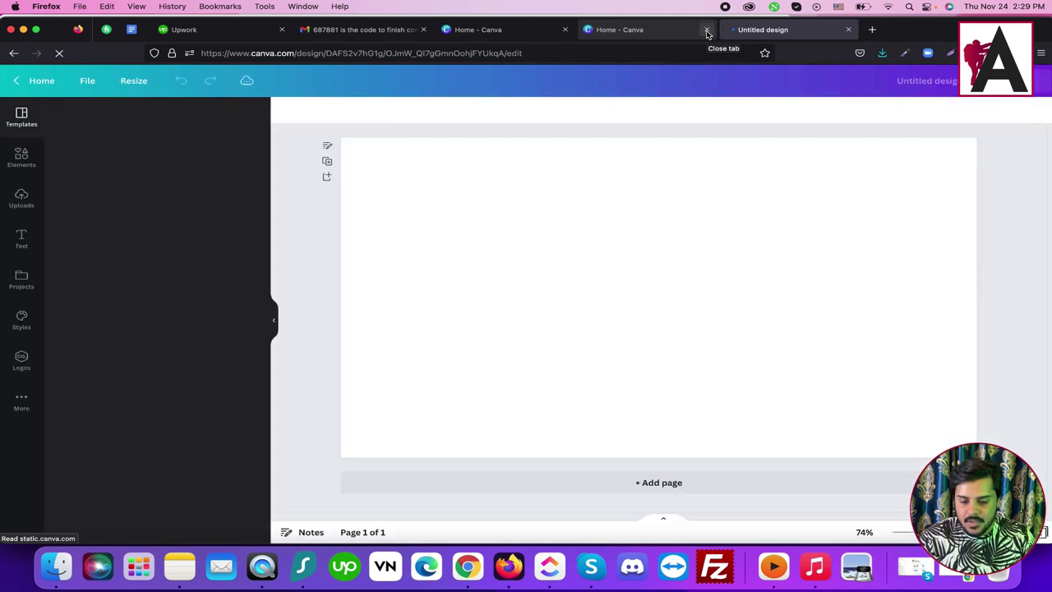
Close the email tab and search the website templates for 'fashion'
click(424, 29)
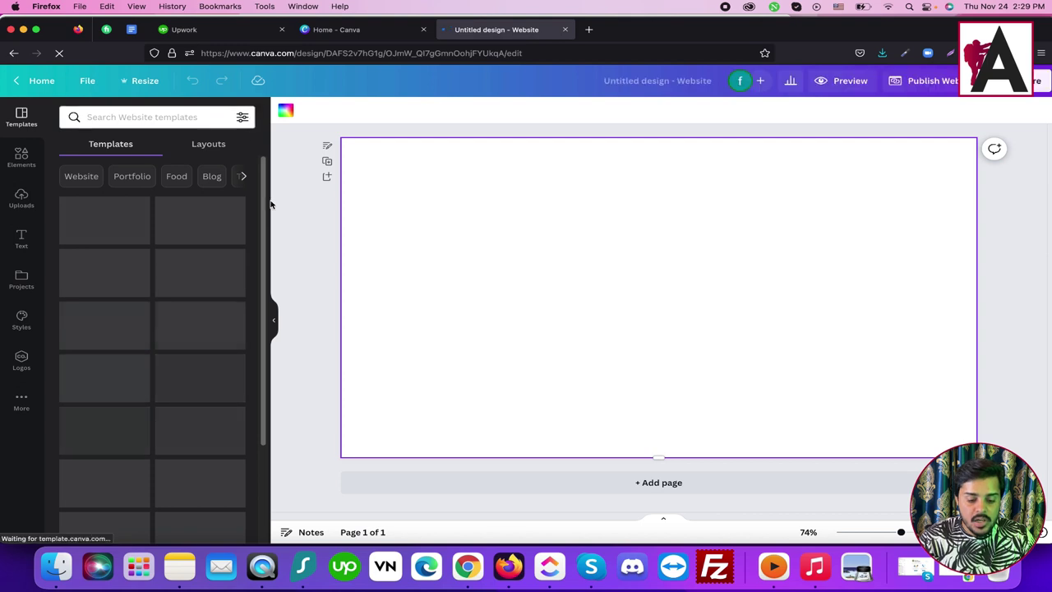
scroll(257, 209, down, 1)
scroll(258, 209, down, 5)
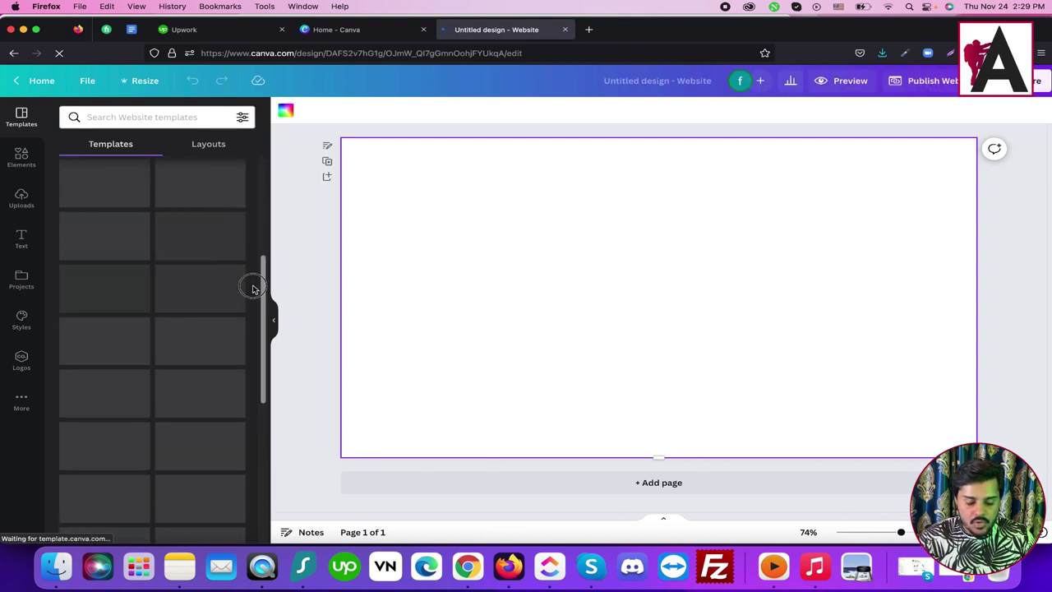
scroll(250, 344, up, 3)
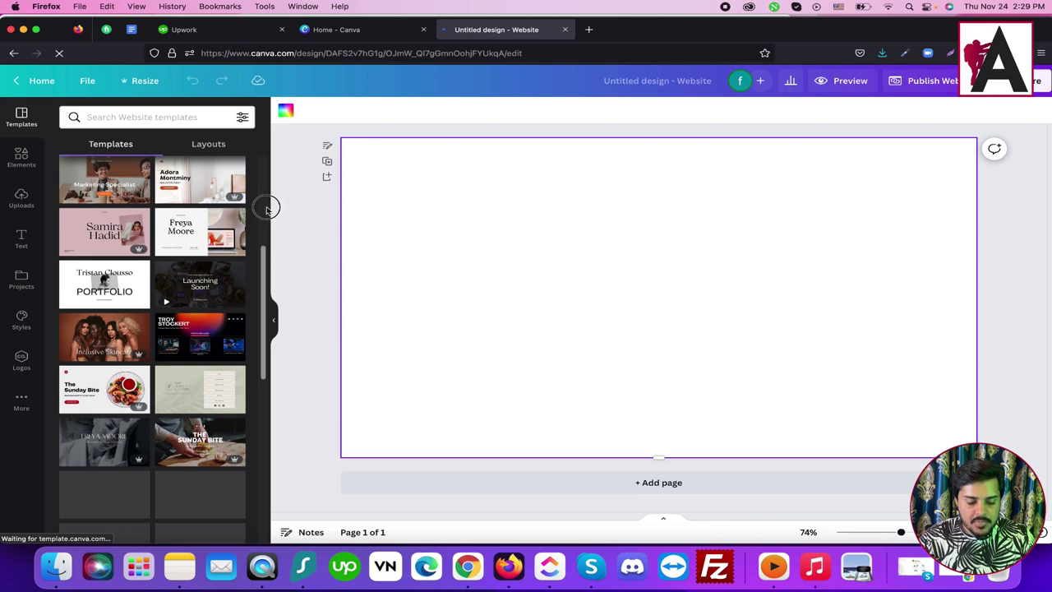
scroll(264, 186, up, 5)
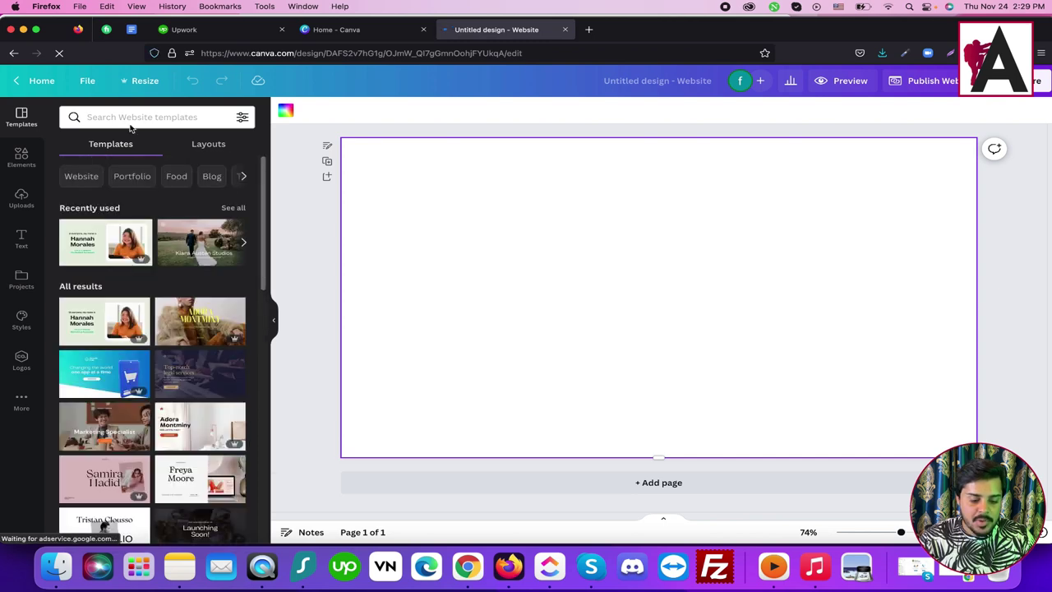
click(134, 117)
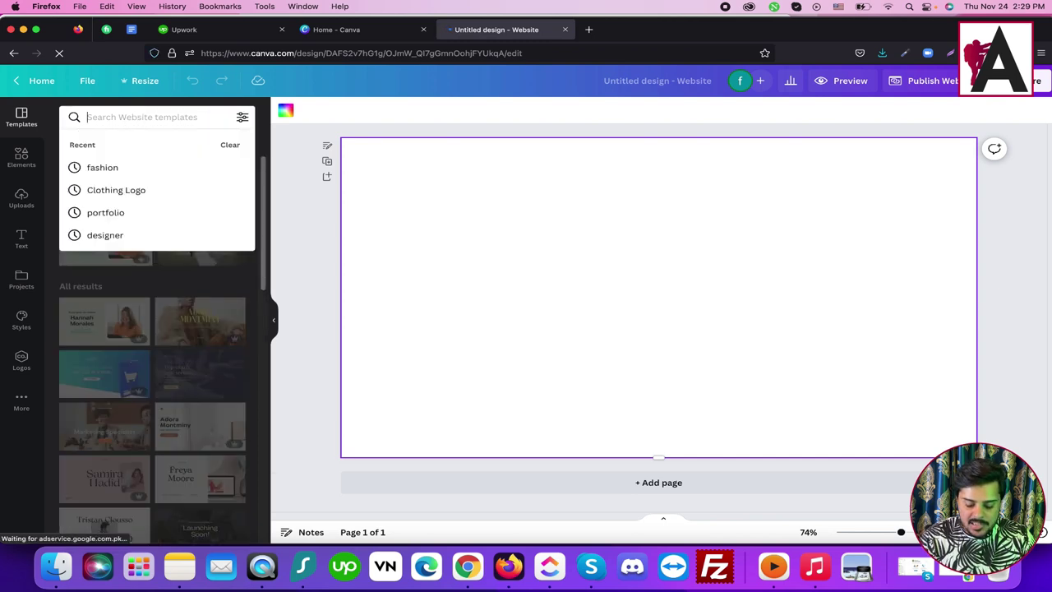
text(fashion)
key(Return)
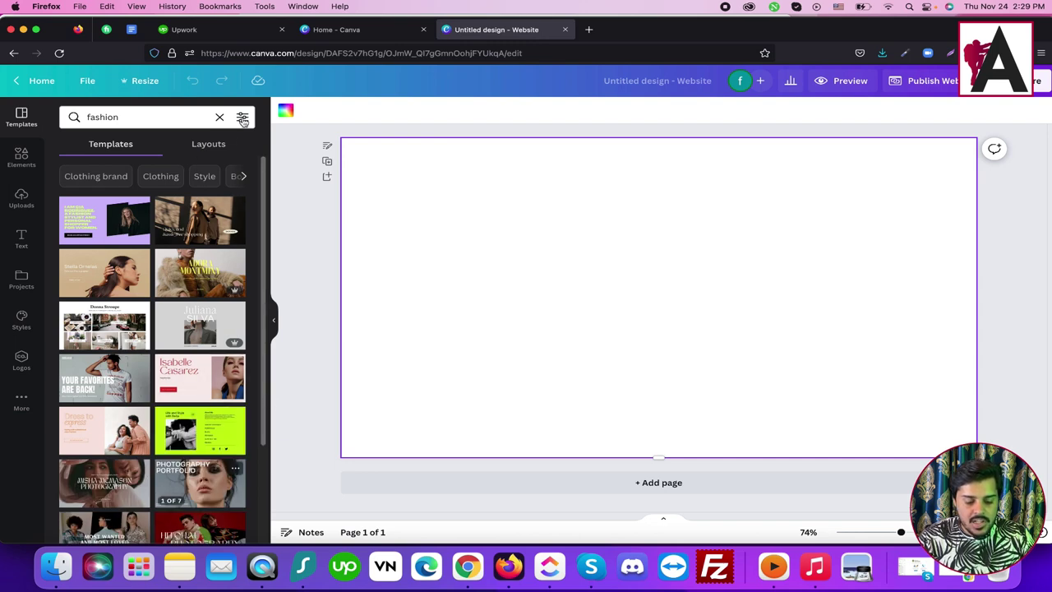
Filter the fashion templates to green, then clear the search keyword
click(242, 119)
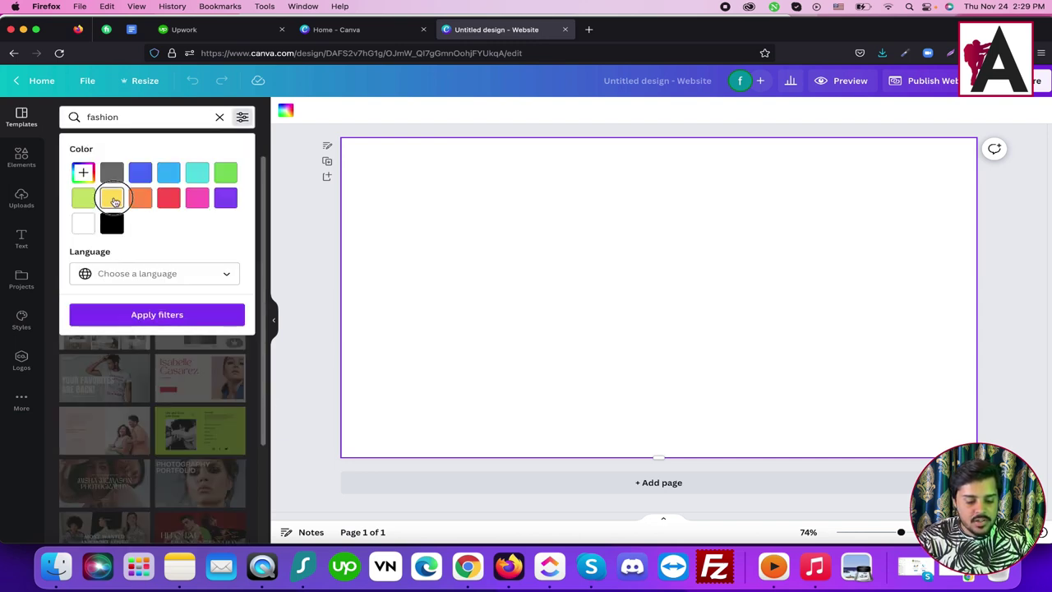
click(112, 199)
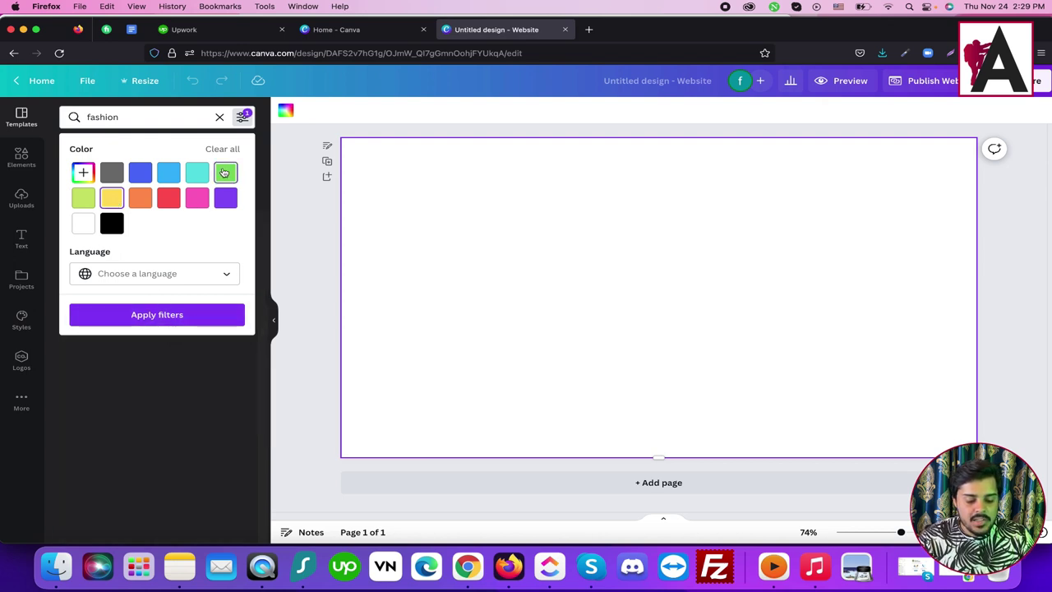
click(224, 173)
click(181, 319)
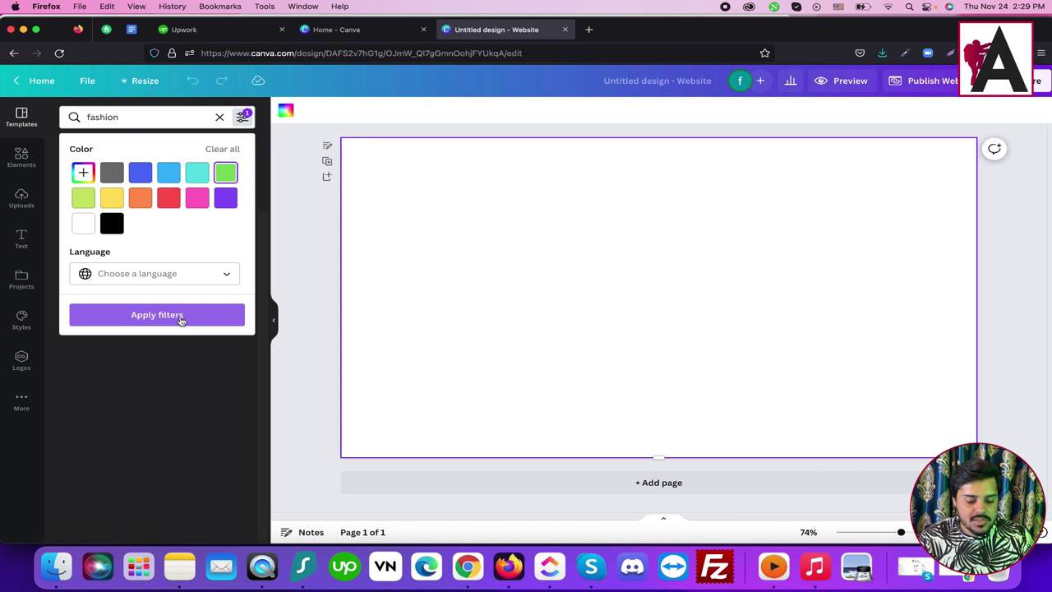
click(243, 117)
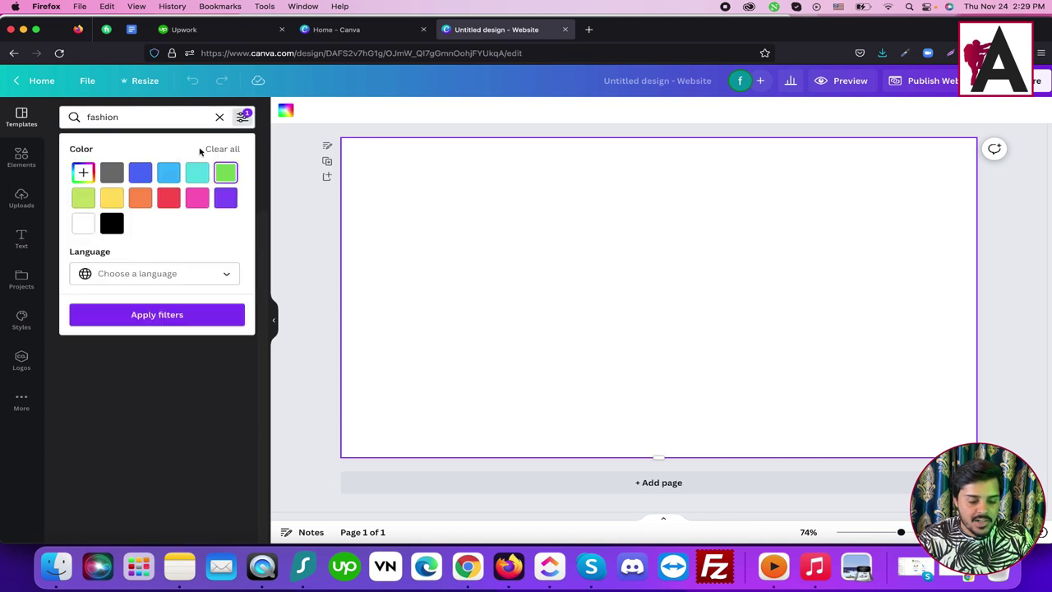
double_click(144, 119)
key(BackSpace)
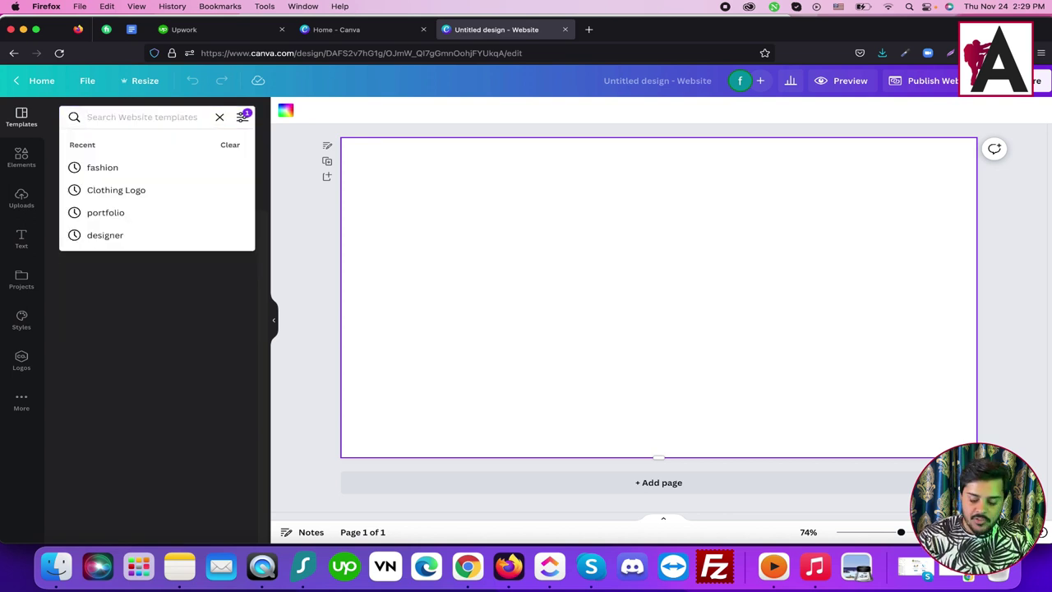
key(Return)
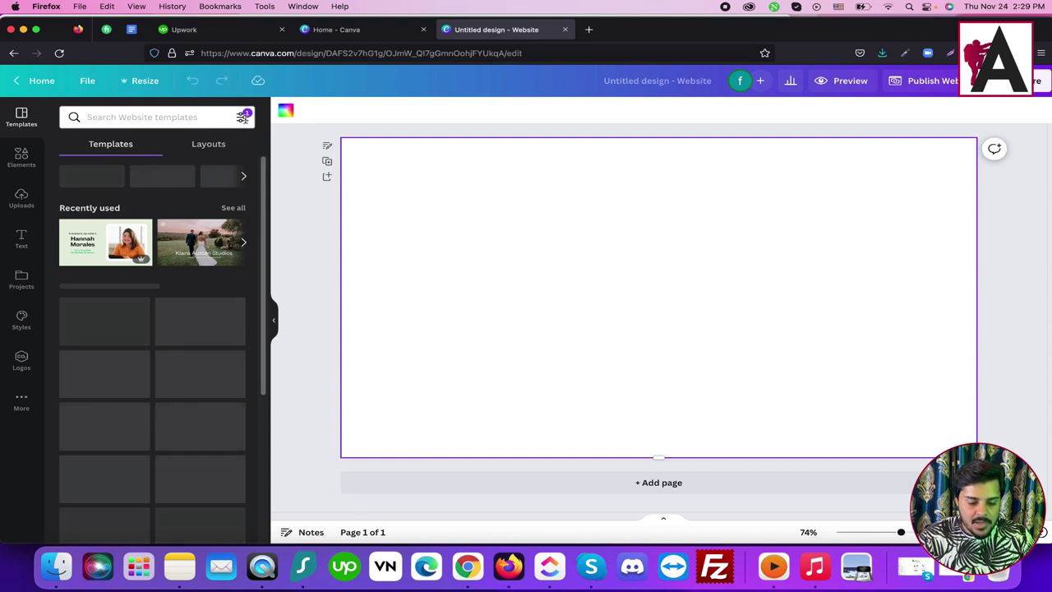
Reapply the green colour filter to the templates with no search keyword
click(243, 117)
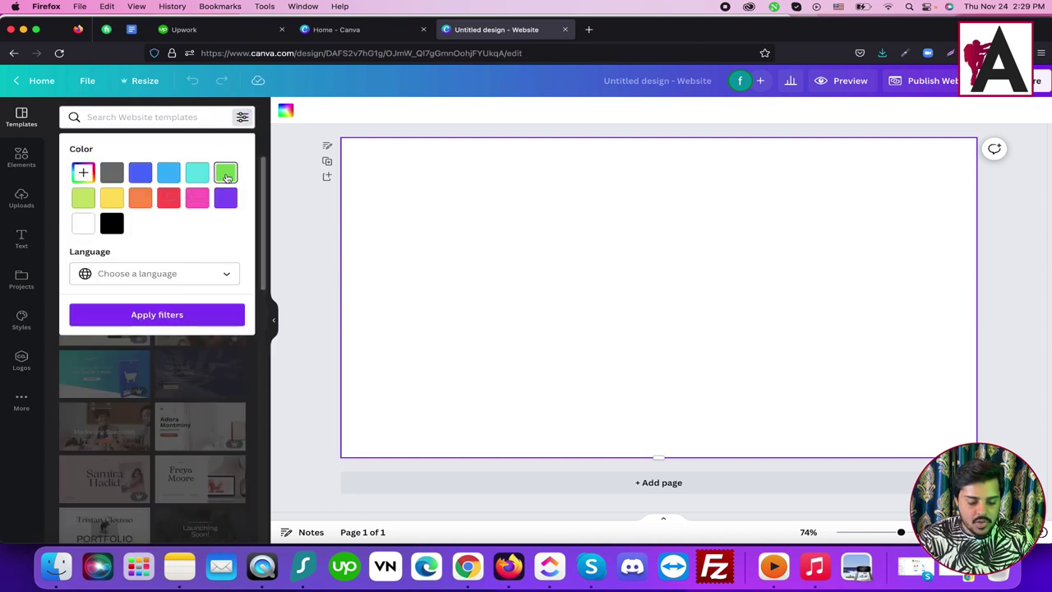
click(172, 314)
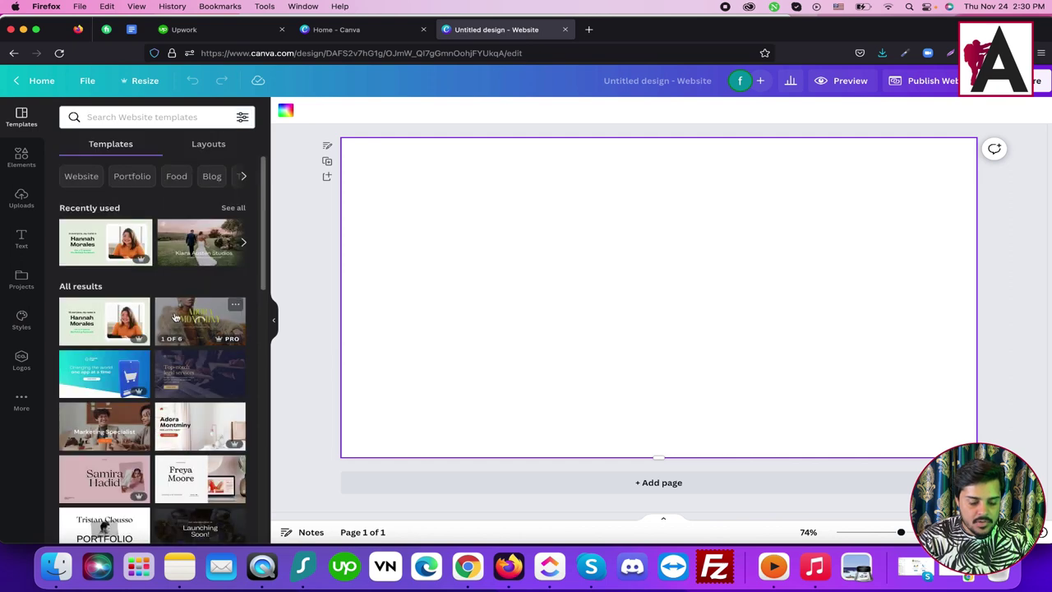
drag(264, 177, 272, 146)
click(243, 117)
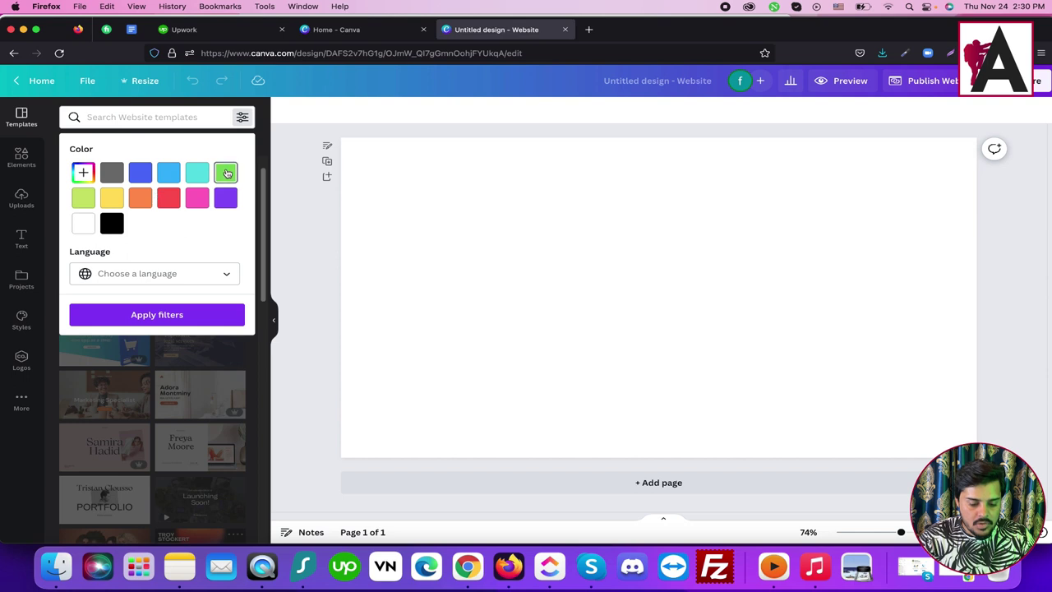
click(226, 173)
click(184, 319)
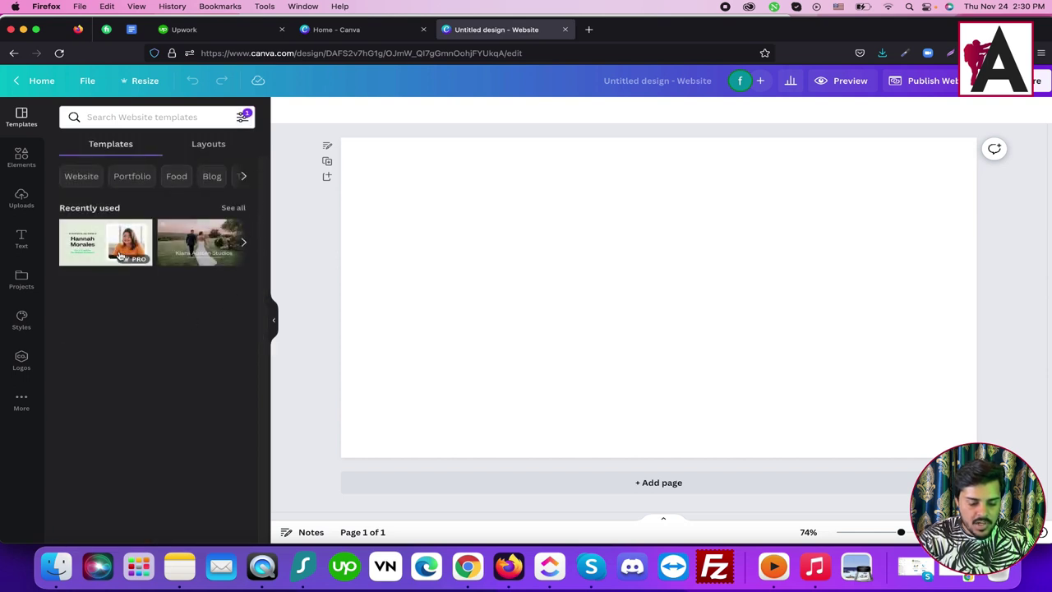
Switch the colour filter to orange and browse the resulting templates
click(243, 117)
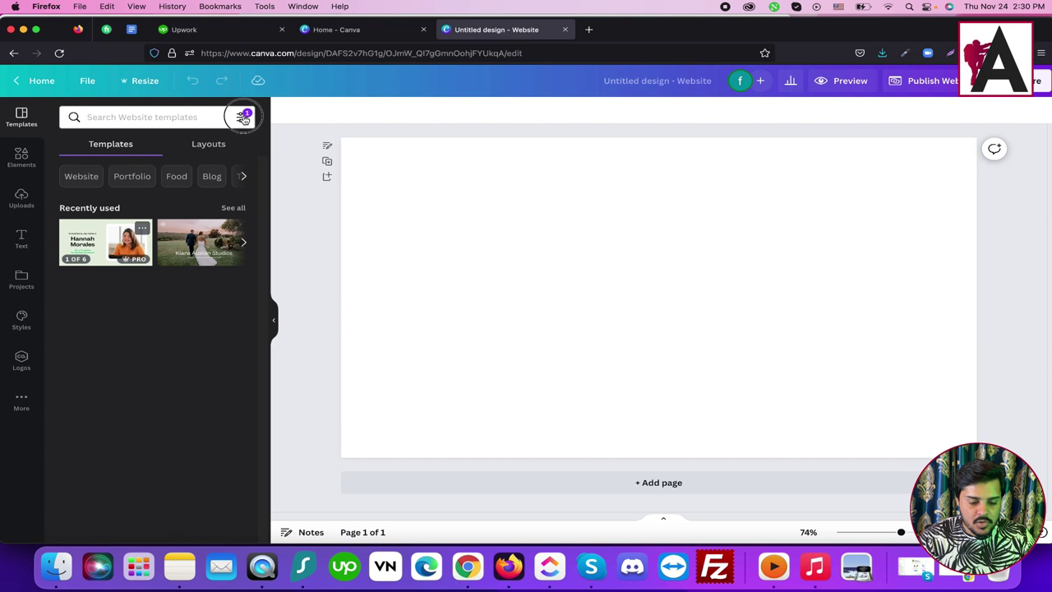
click(141, 199)
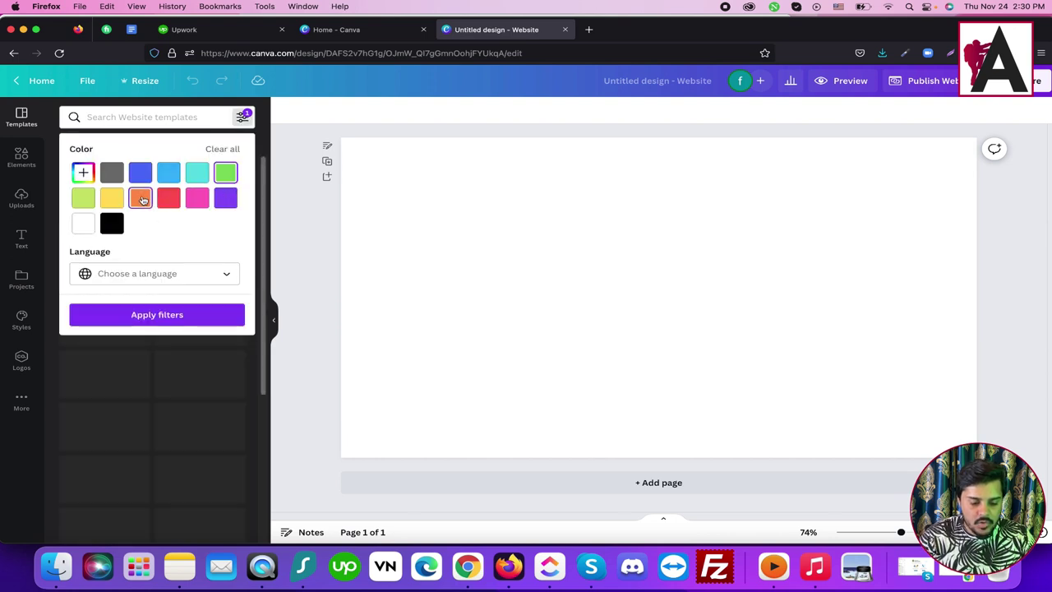
click(158, 317)
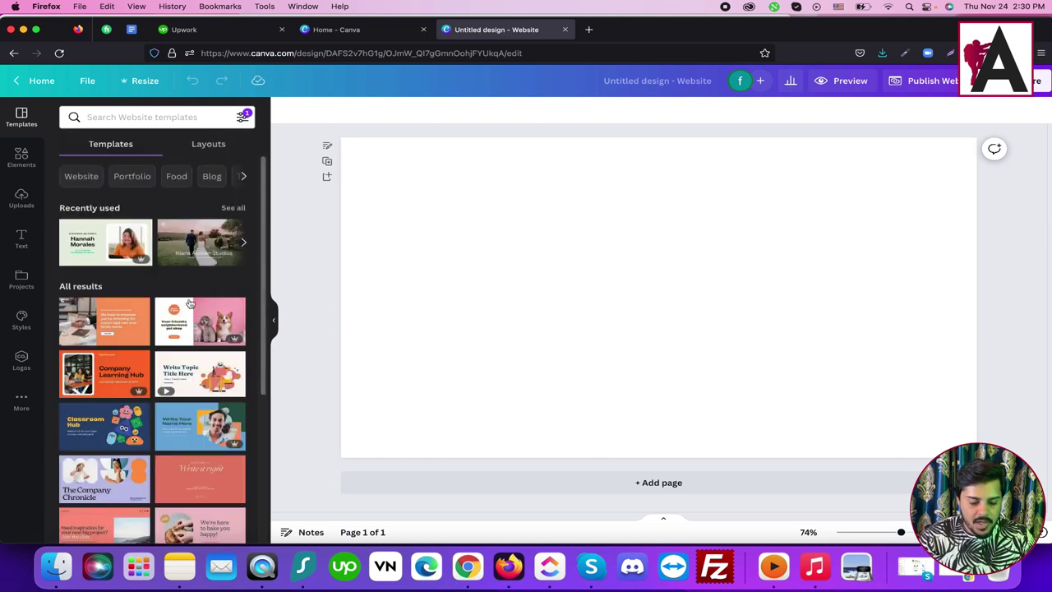
scroll(259, 246, down, 2)
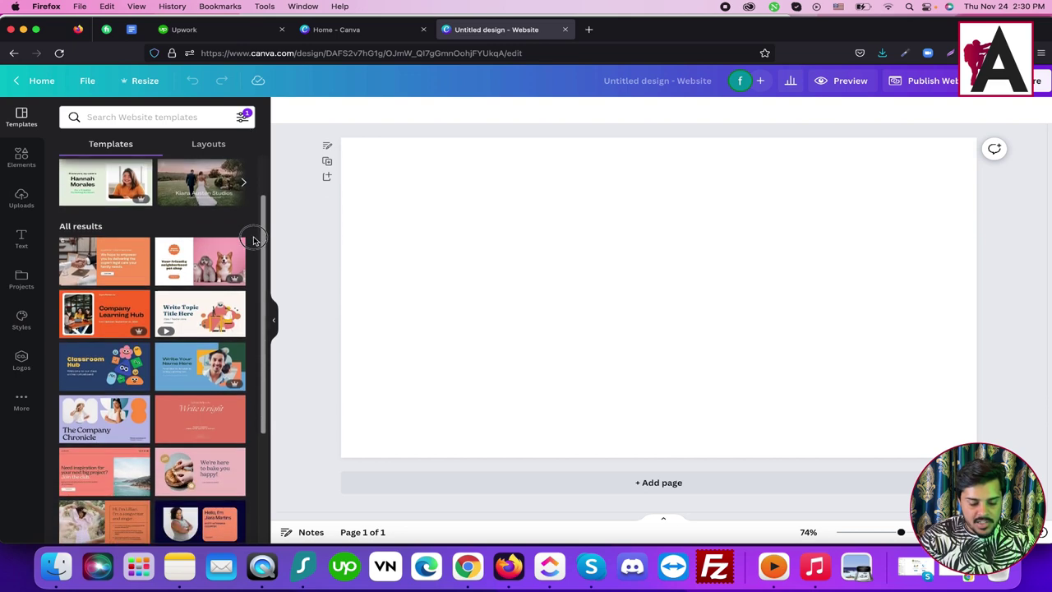
scroll(255, 241, down, 10)
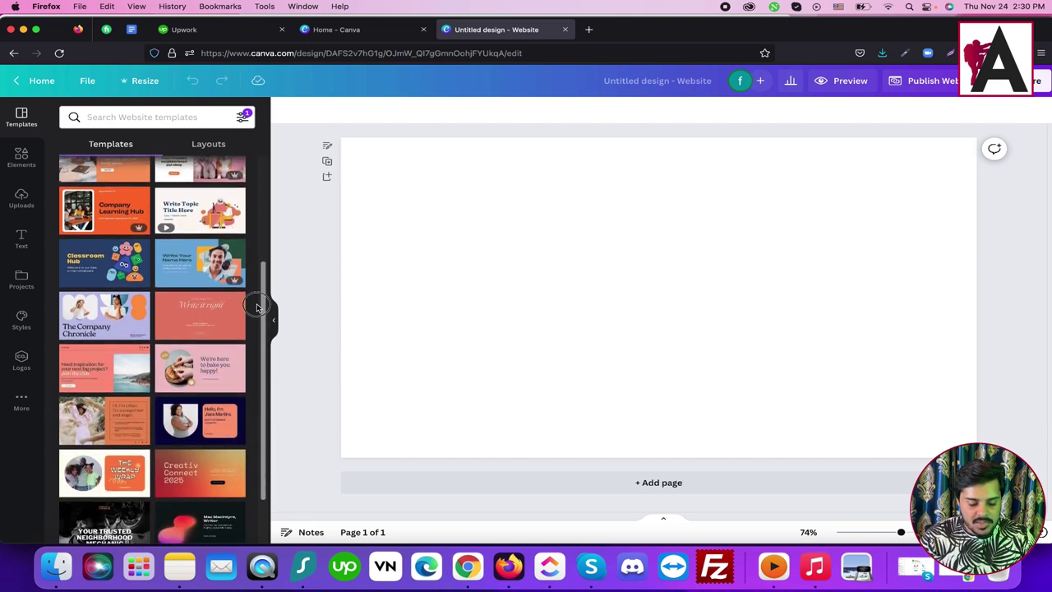
scroll(246, 349, down, 3)
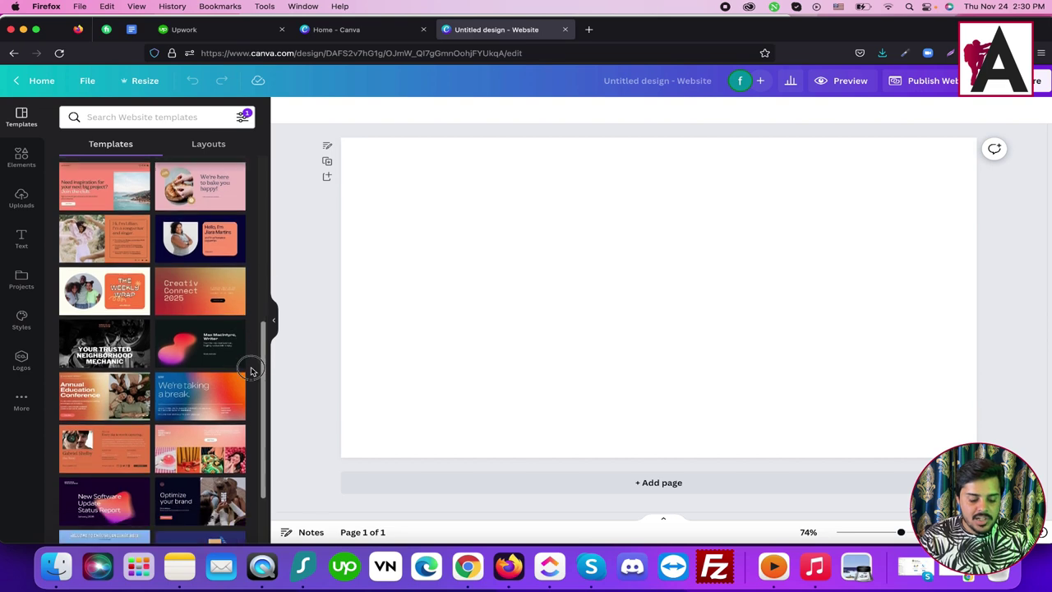
drag(261, 419, 254, 184)
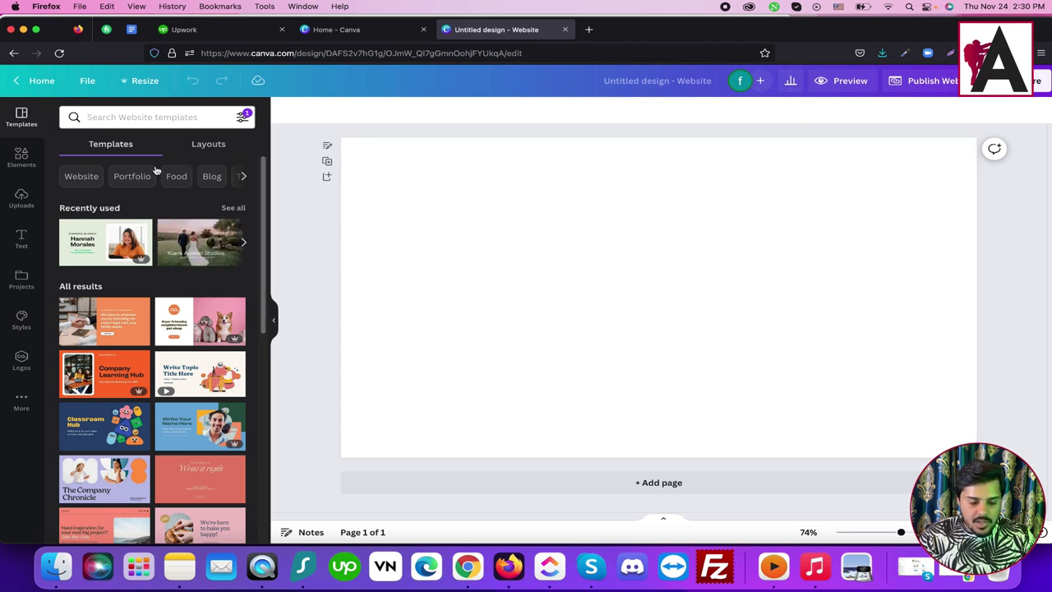
Try a 'business' search, then search 'photo' and apply the Photography Websites template
click(148, 117)
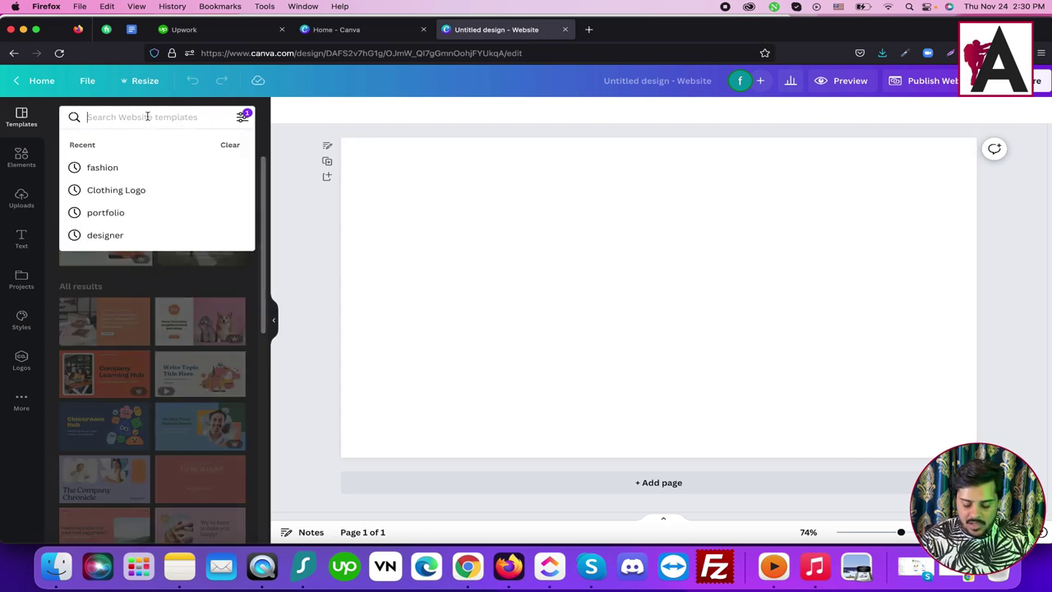
text(business)
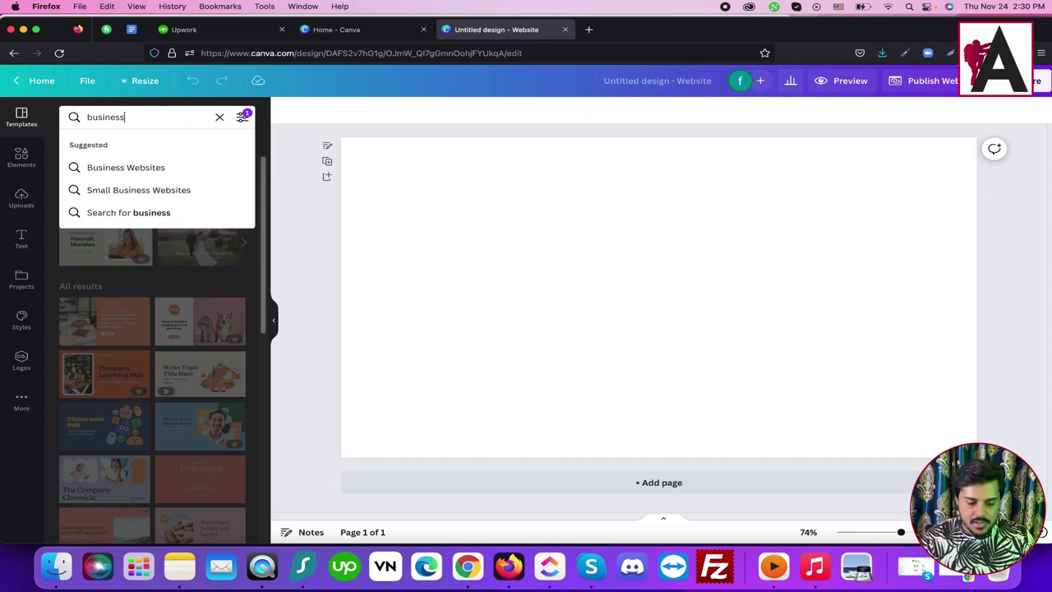
key(Return)
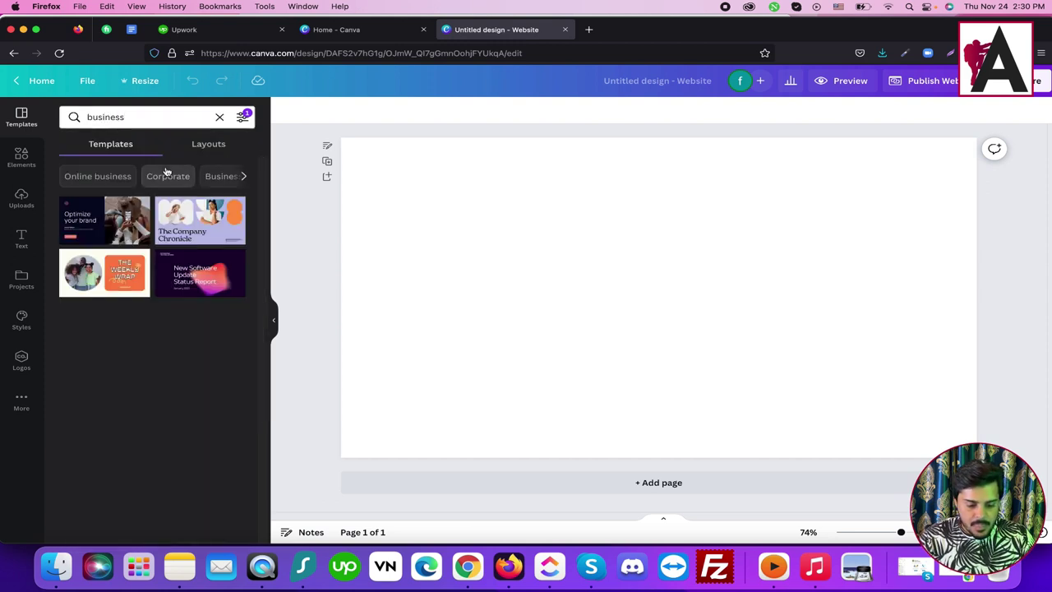
click(170, 117)
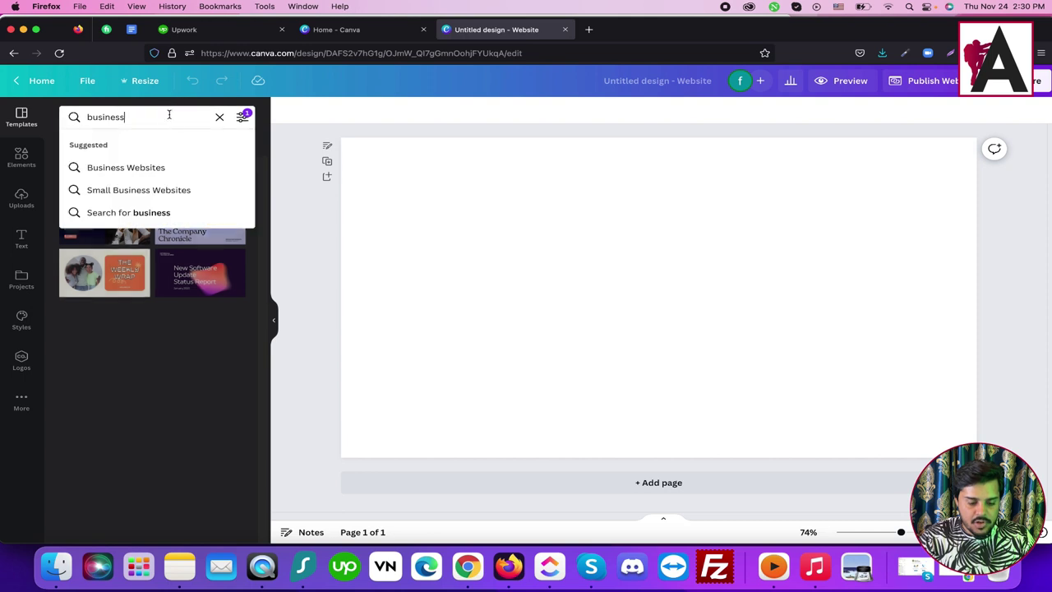
double_click(169, 117)
text(photo)
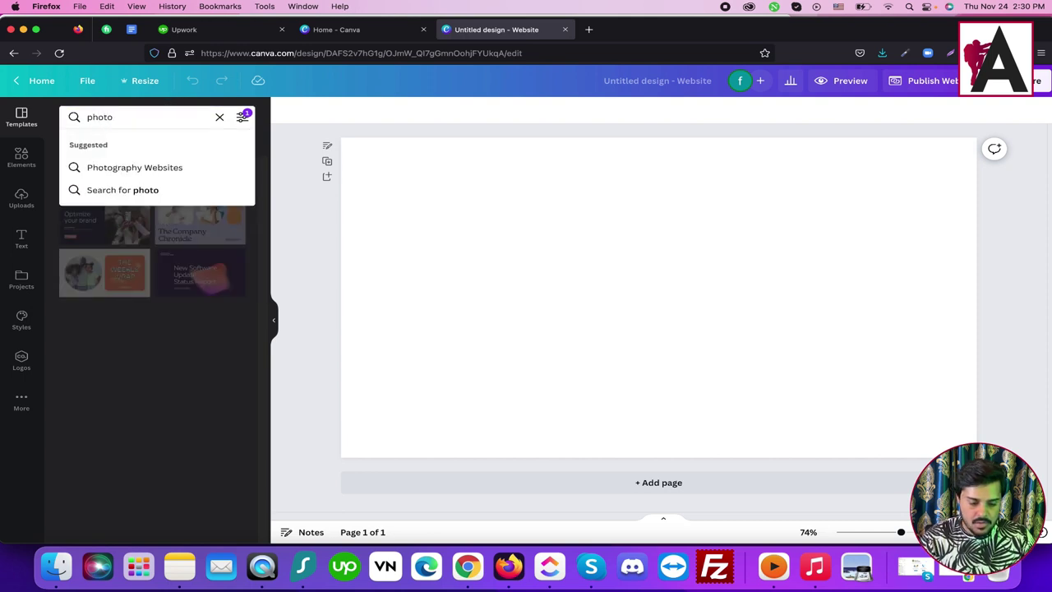
click(175, 167)
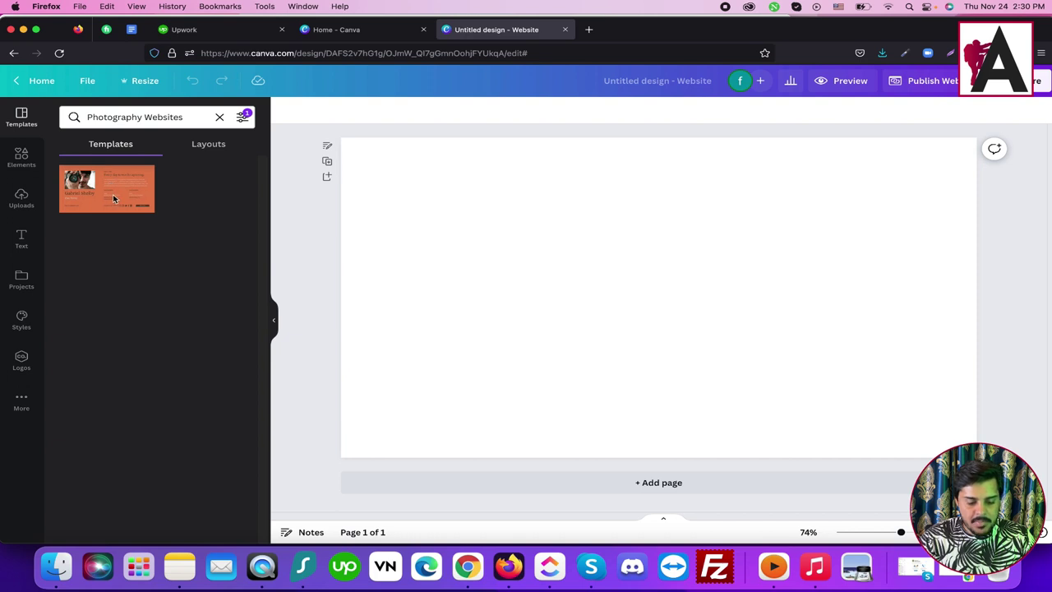
click(107, 195)
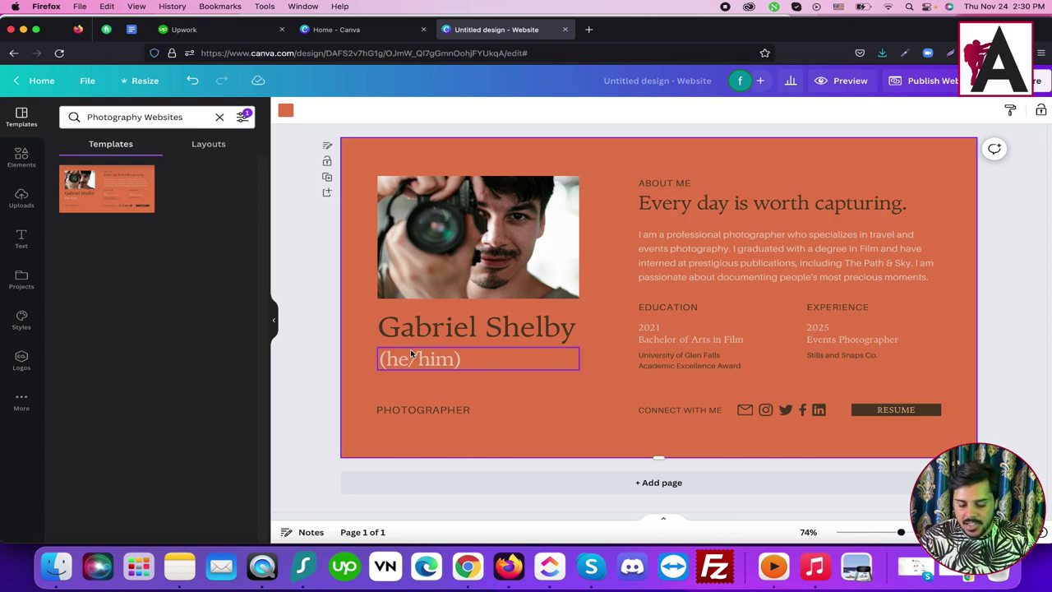
Replace the name heading with the owner's name and delete the template photo
double_click(423, 329)
text(ahsan)
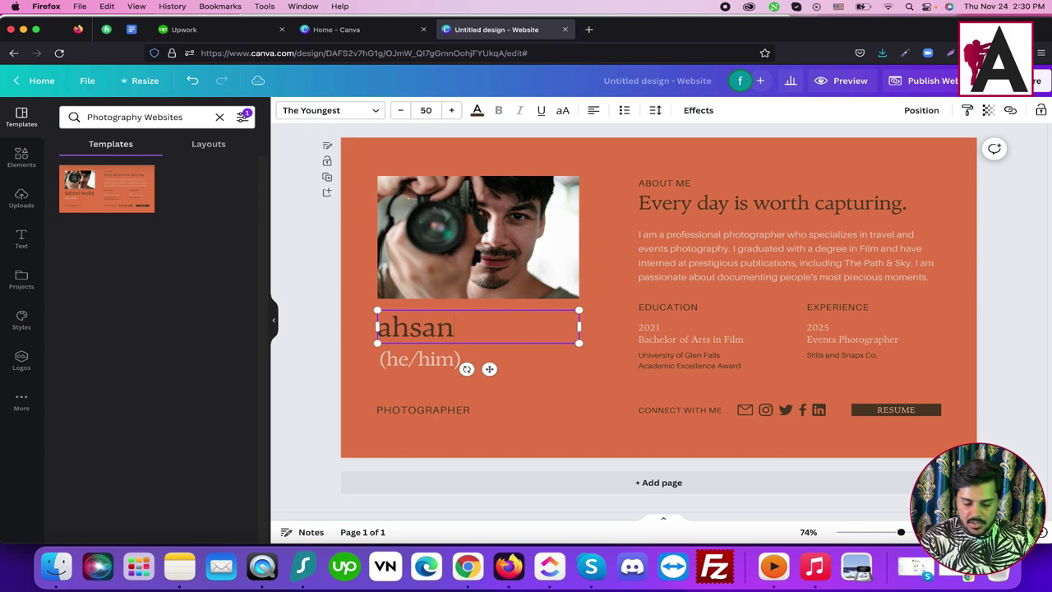
text( danish)
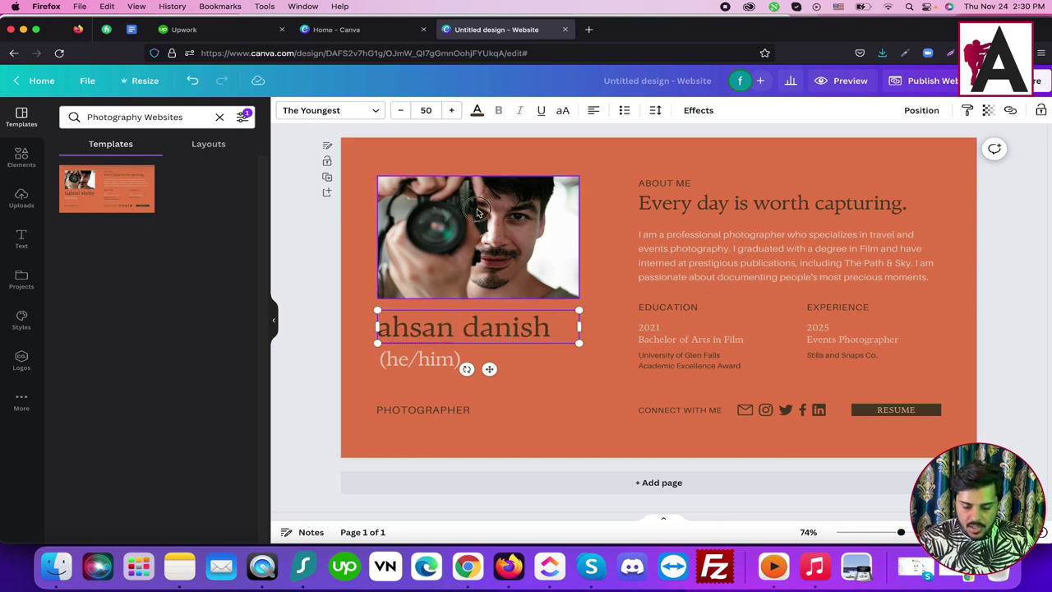
double_click(477, 209)
key(Delete)
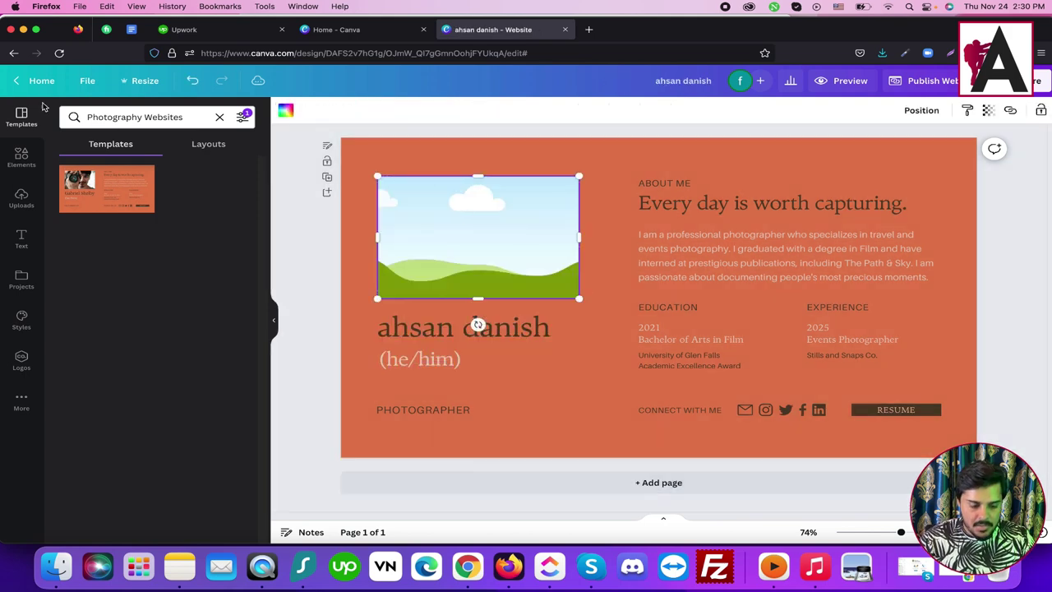
Drag the uploaded portrait into the empty photo frame and adjust its framing
click(25, 196)
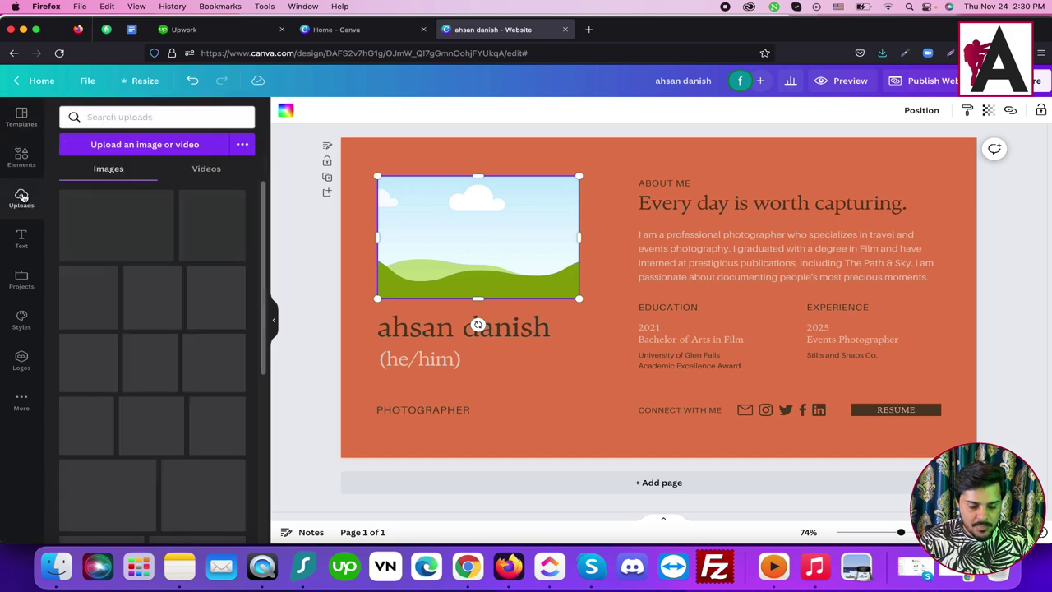
click(89, 228)
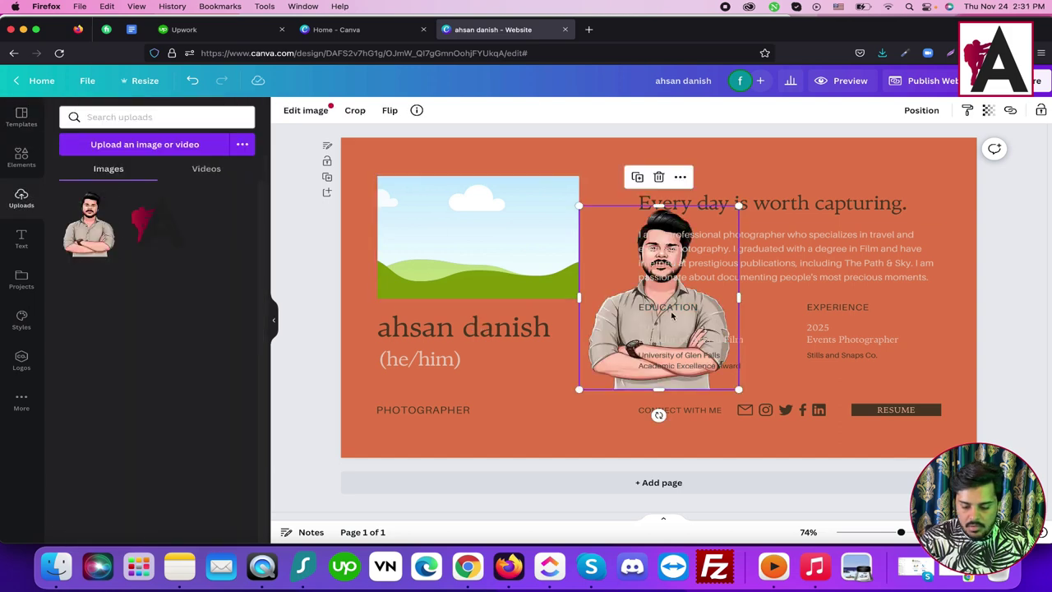
drag(611, 306, 488, 284)
double_click(478, 148)
click(306, 215)
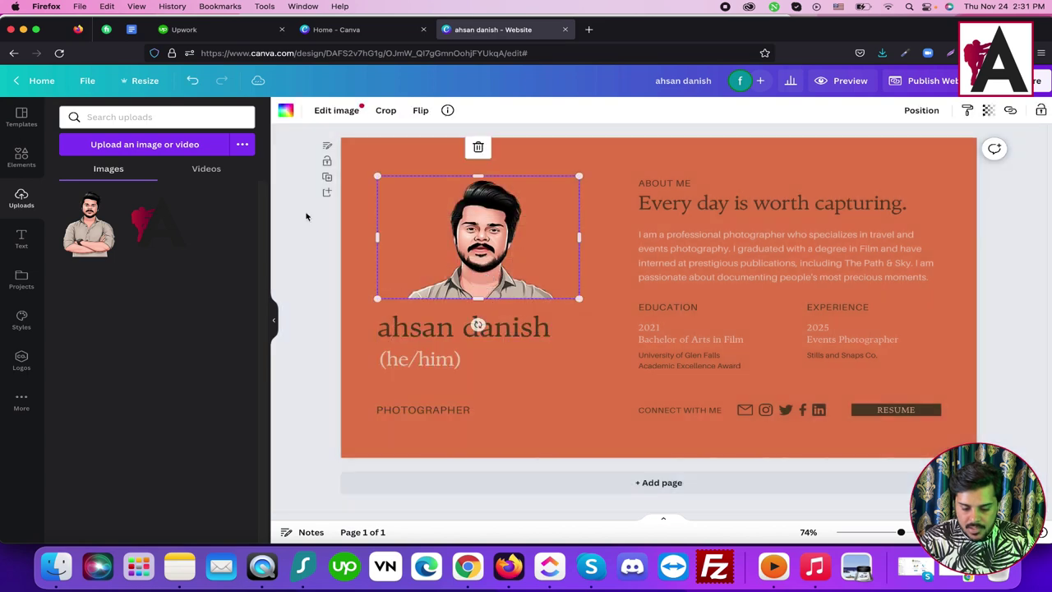
click(306, 216)
click(399, 292)
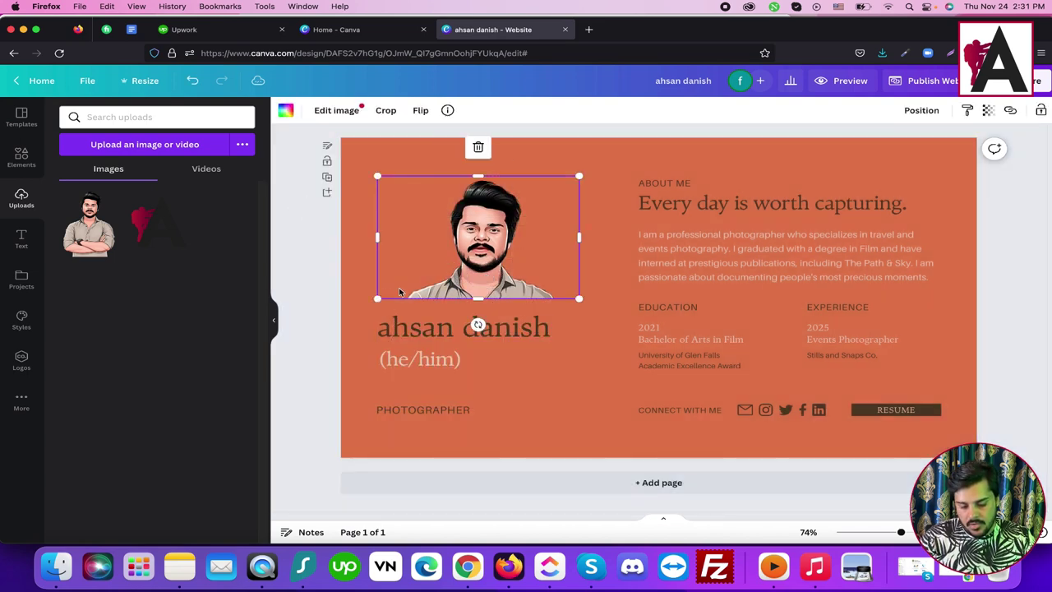
drag(377, 299, 348, 309)
click(306, 371)
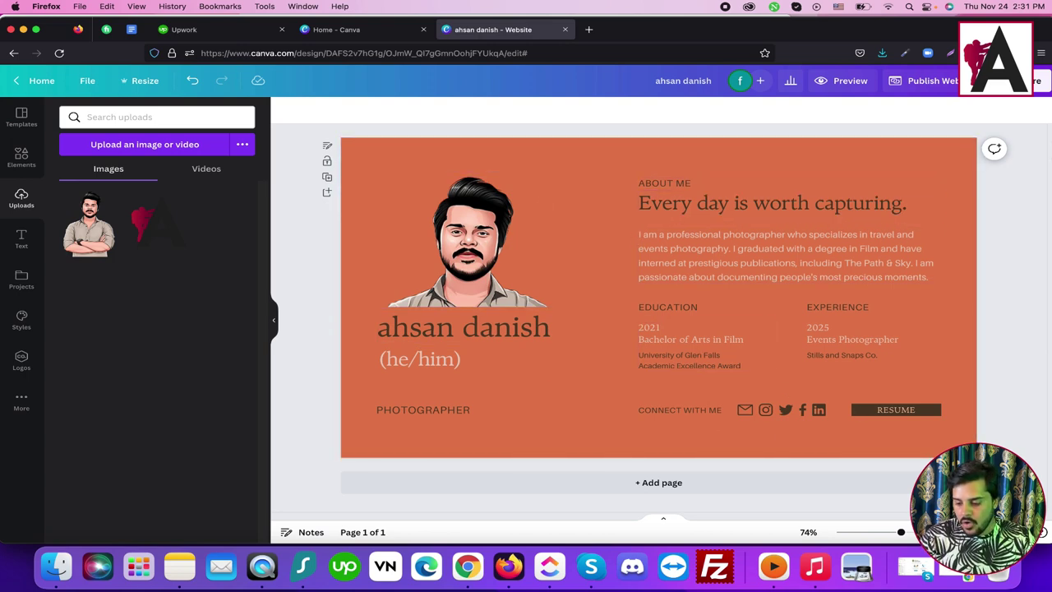
Start publishing the website to a free Canva domain and continue to review settings
click(931, 82)
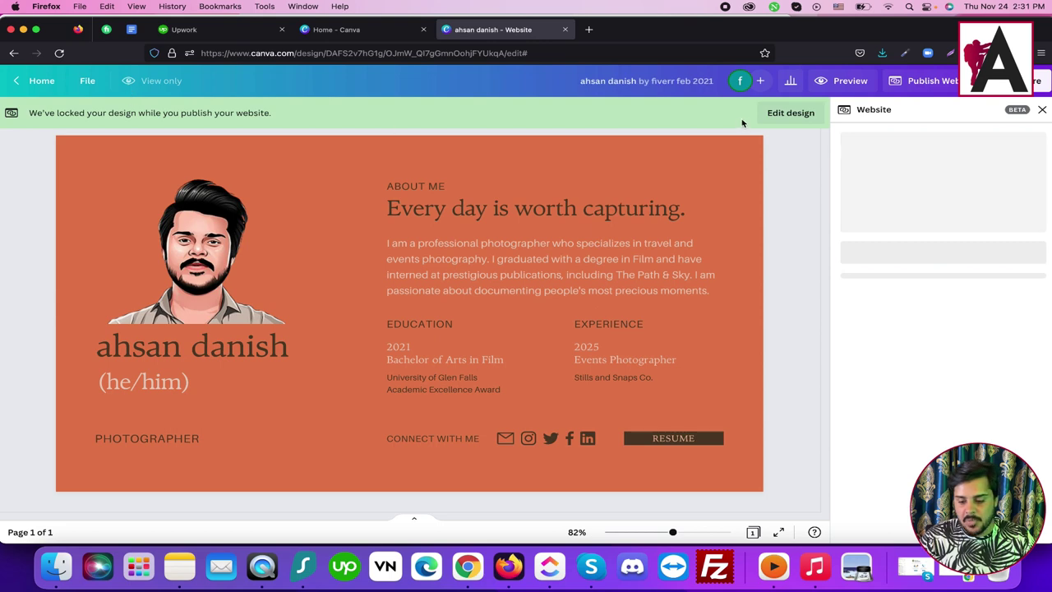
click(883, 407)
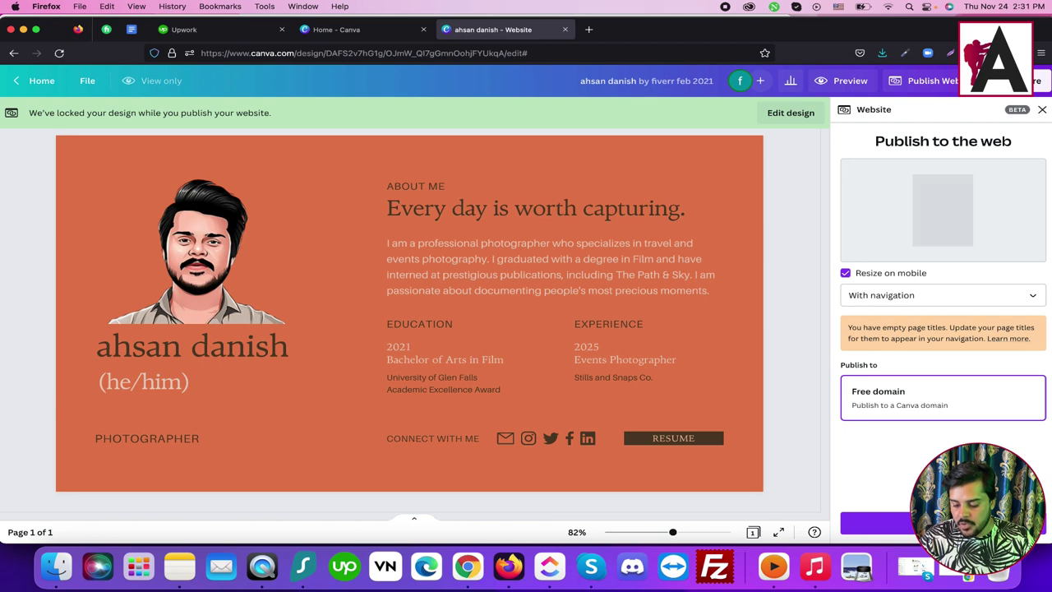
click(943, 523)
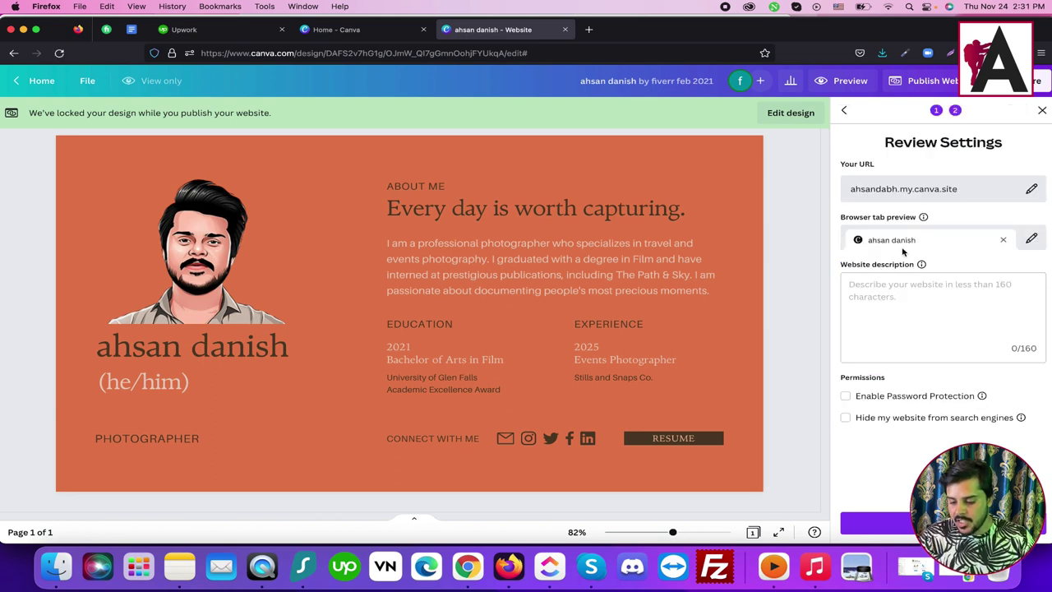
Enter a website description and change the browser tab title to the owner's name
click(897, 283)
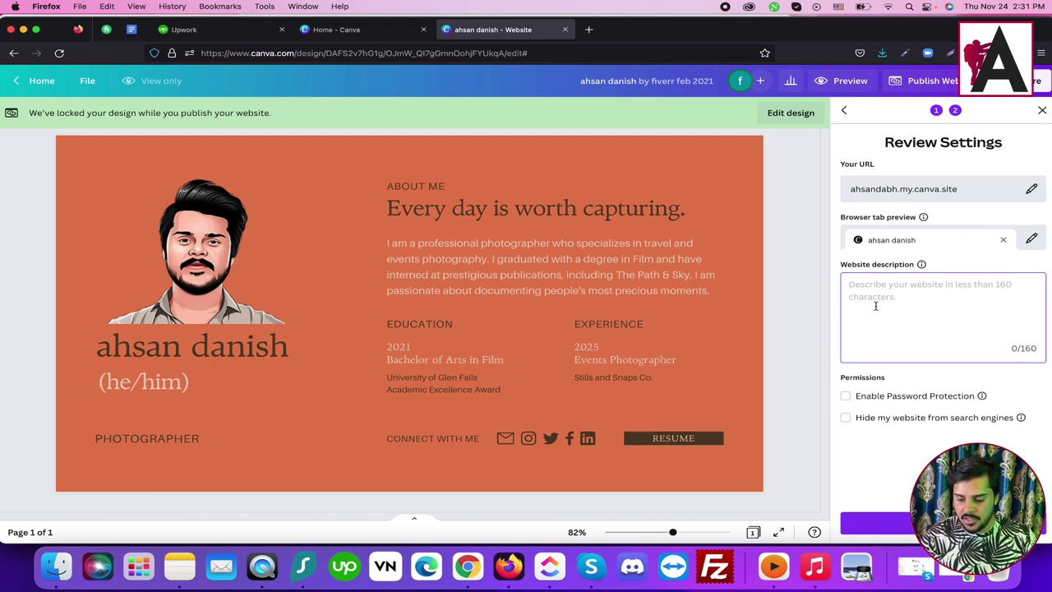
text(Ahsan Danish Photgraphy)
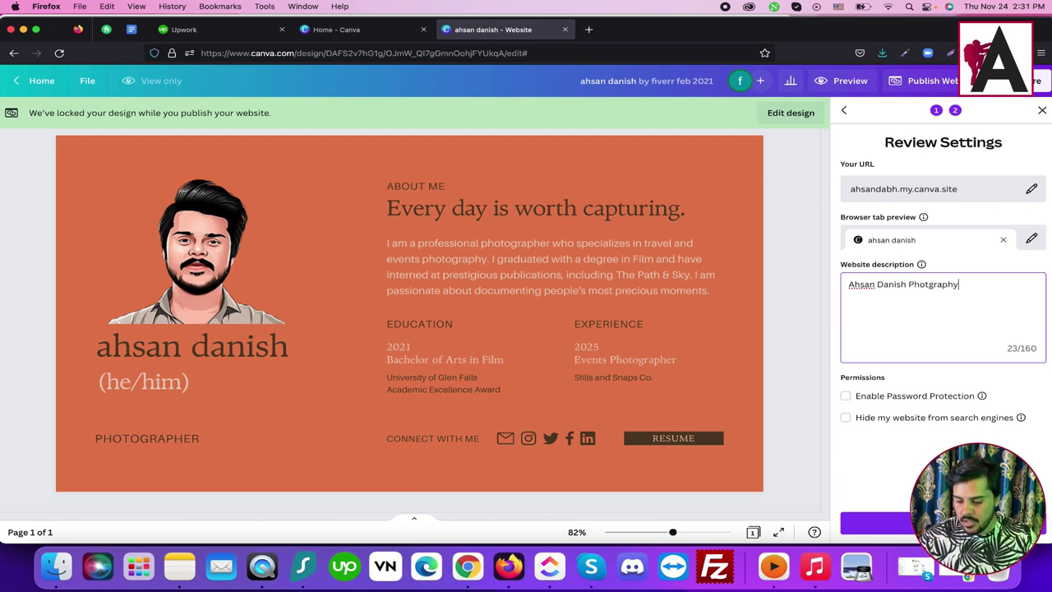
click(879, 241)
triple_click(895, 240)
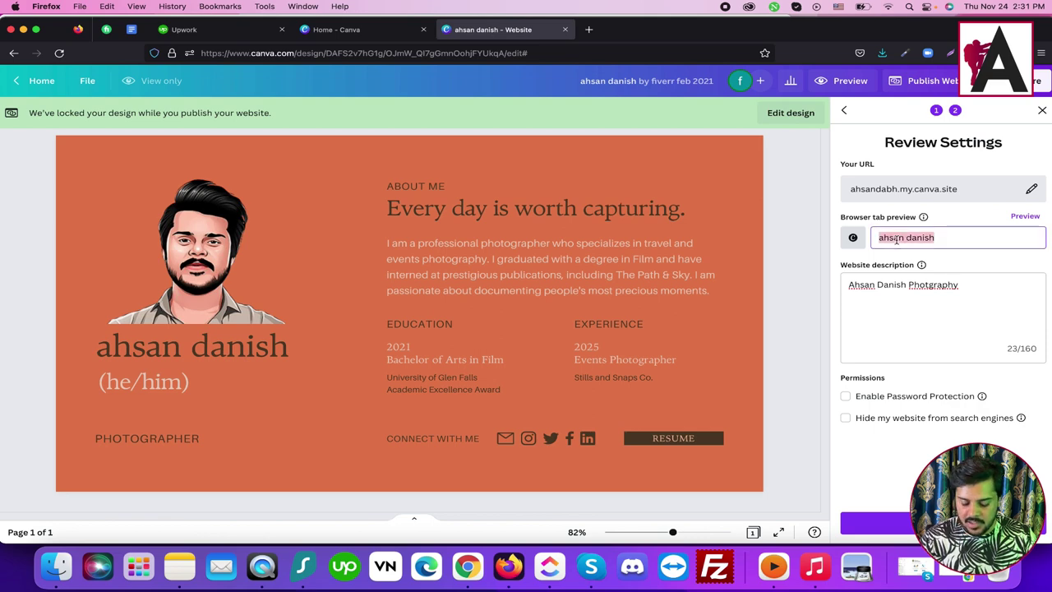
text(Ahsa)
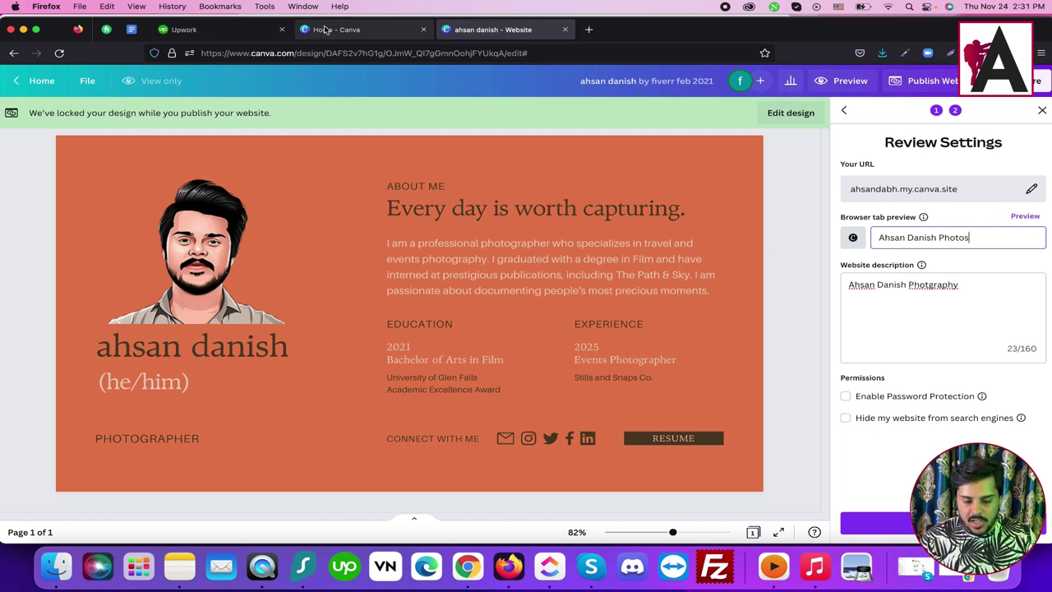
click(885, 310)
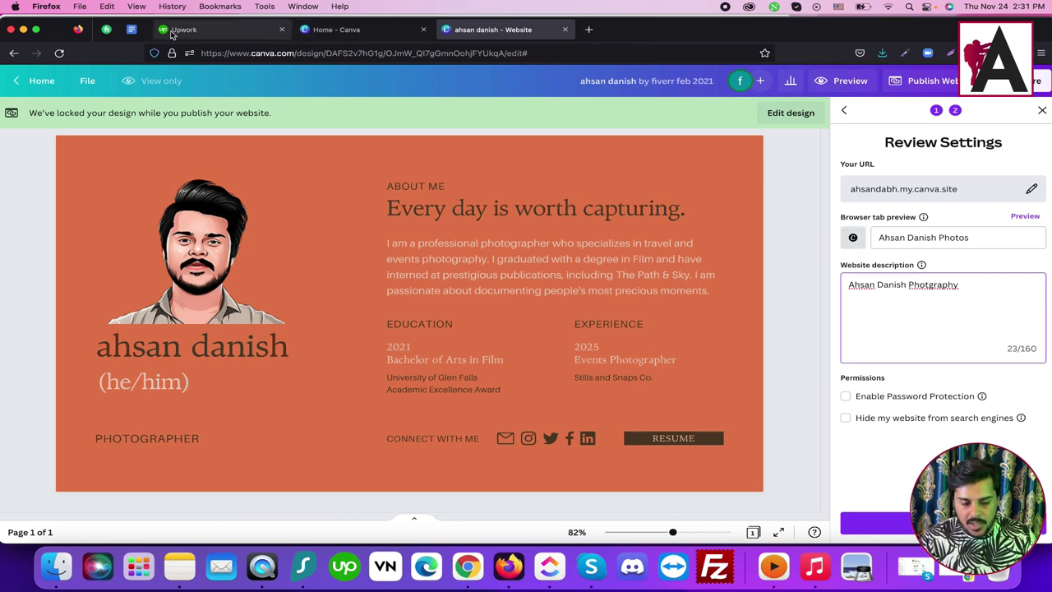
Upload the HP logo file from Downloads and set it as the site's tab icon
click(852, 239)
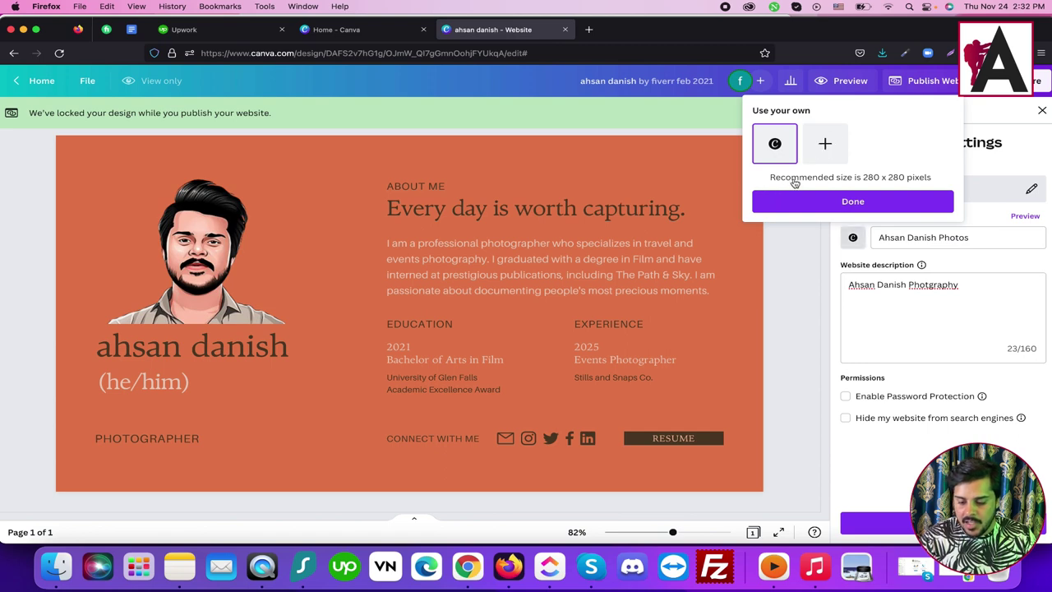
click(826, 144)
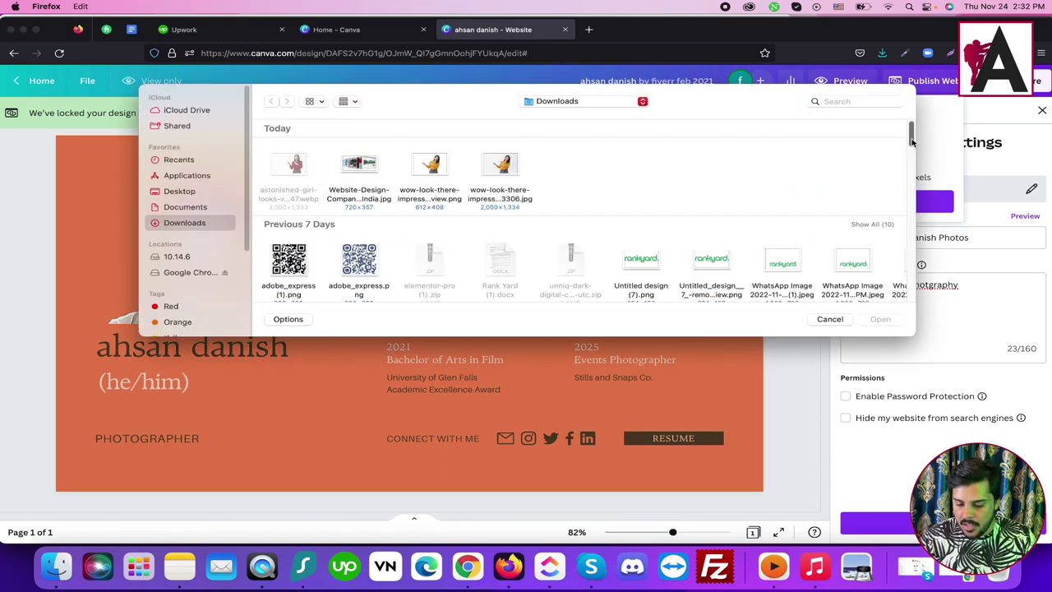
drag(911, 142, 911, 156)
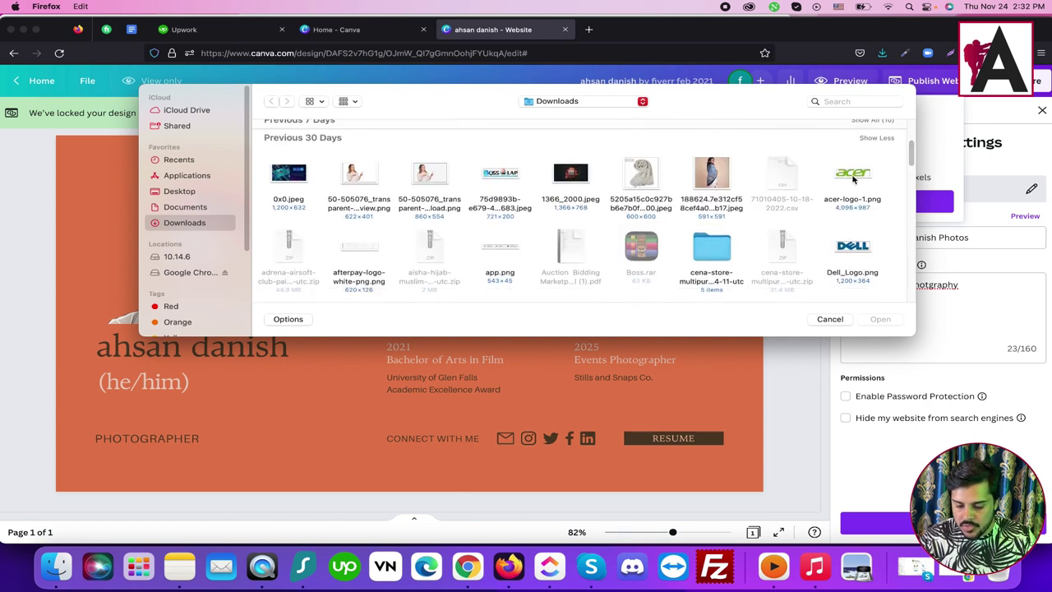
drag(909, 164, 911, 193)
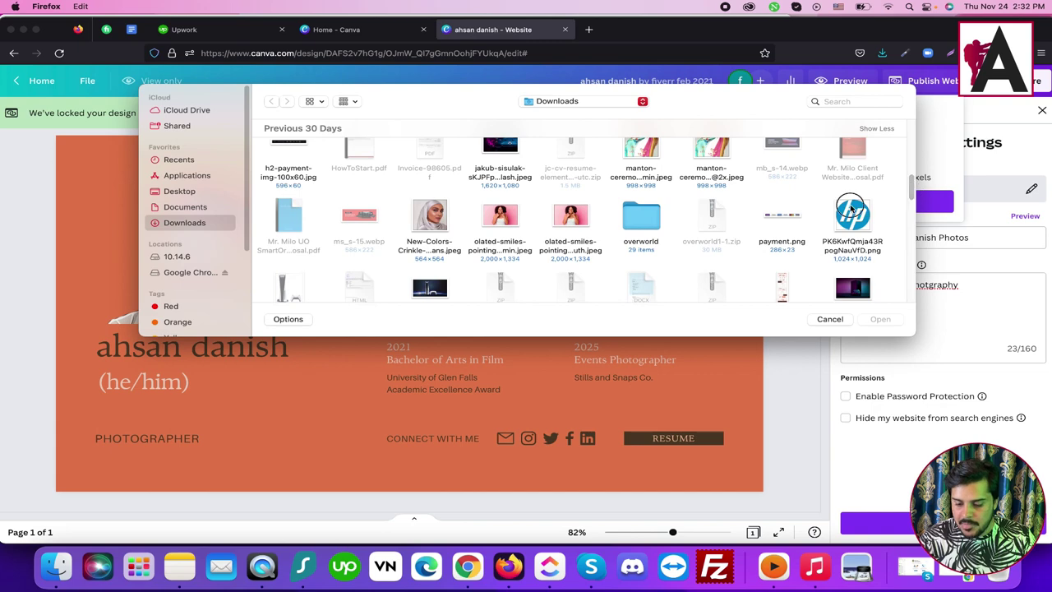
click(830, 319)
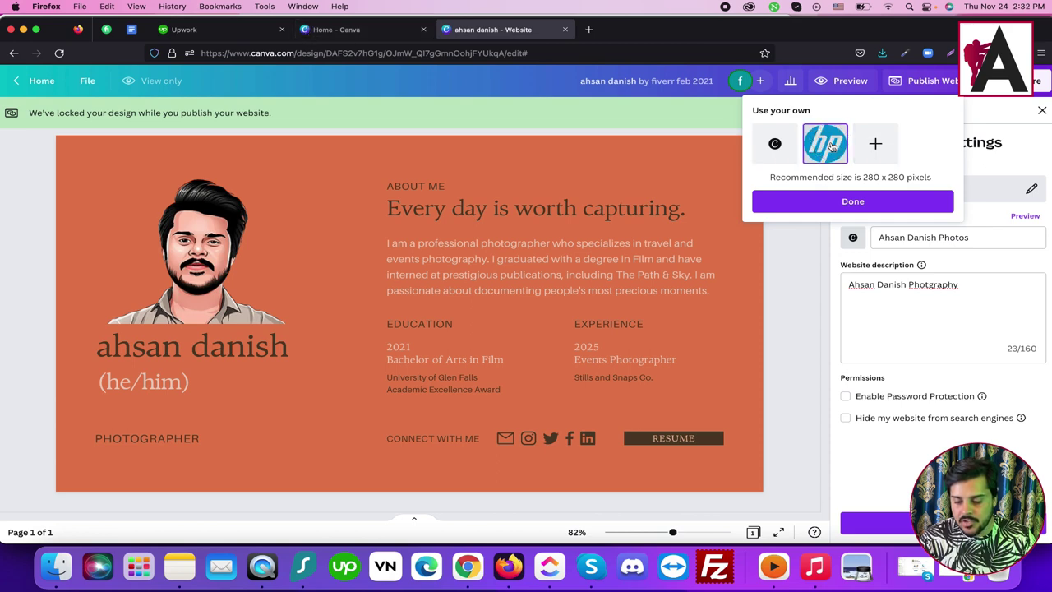
click(853, 202)
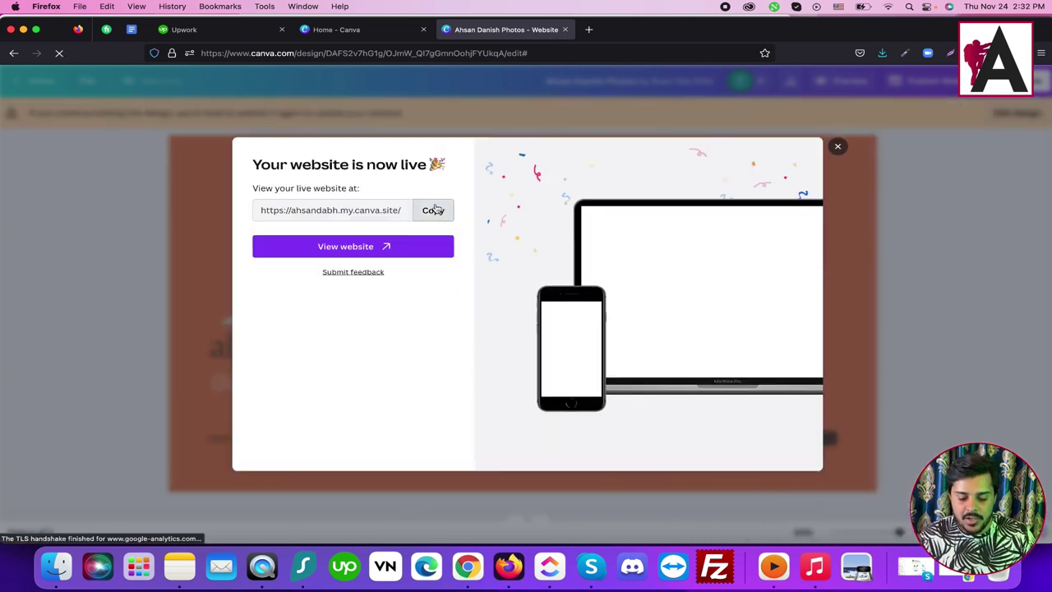
click(427, 211)
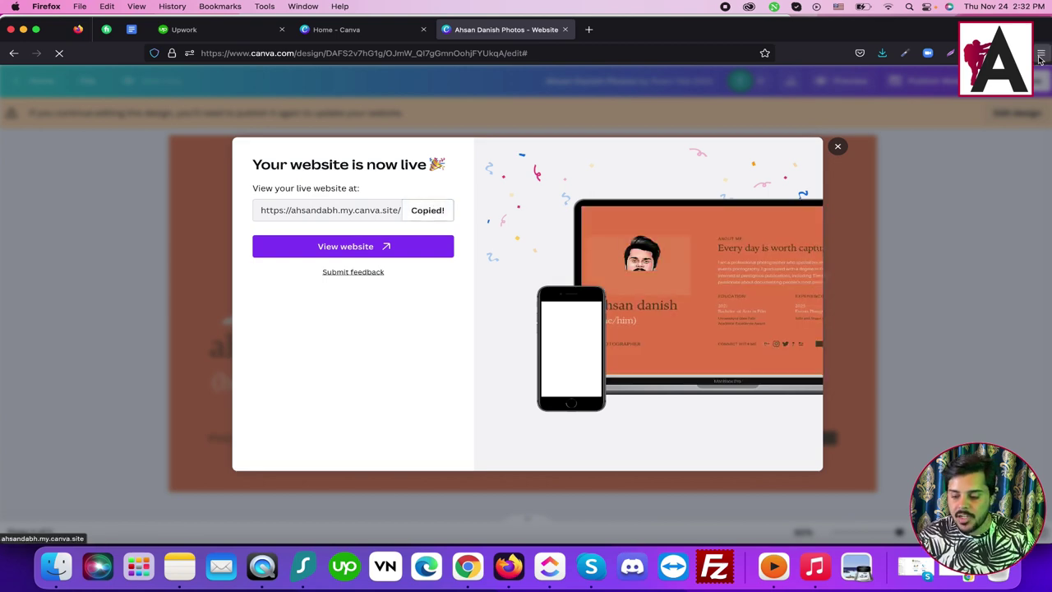
click(1041, 53)
click(979, 133)
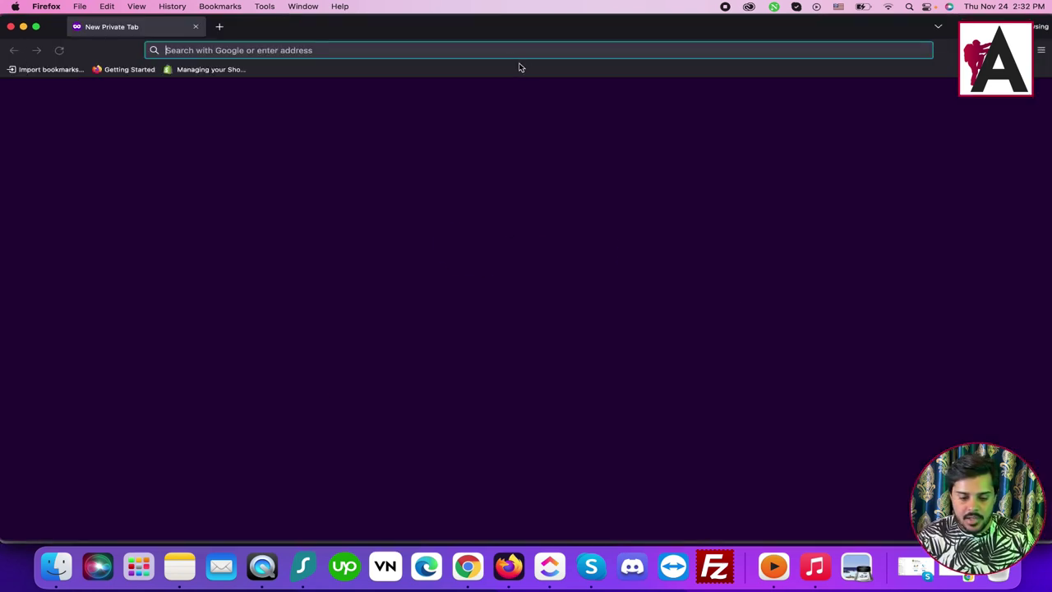
key(super+v)
key(Return)
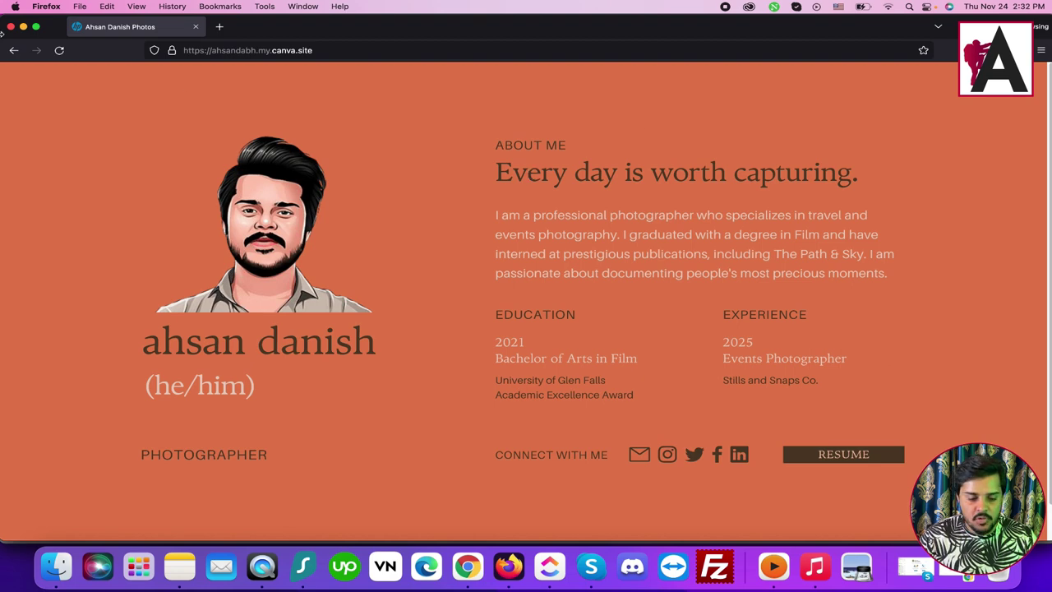
click(10, 28)
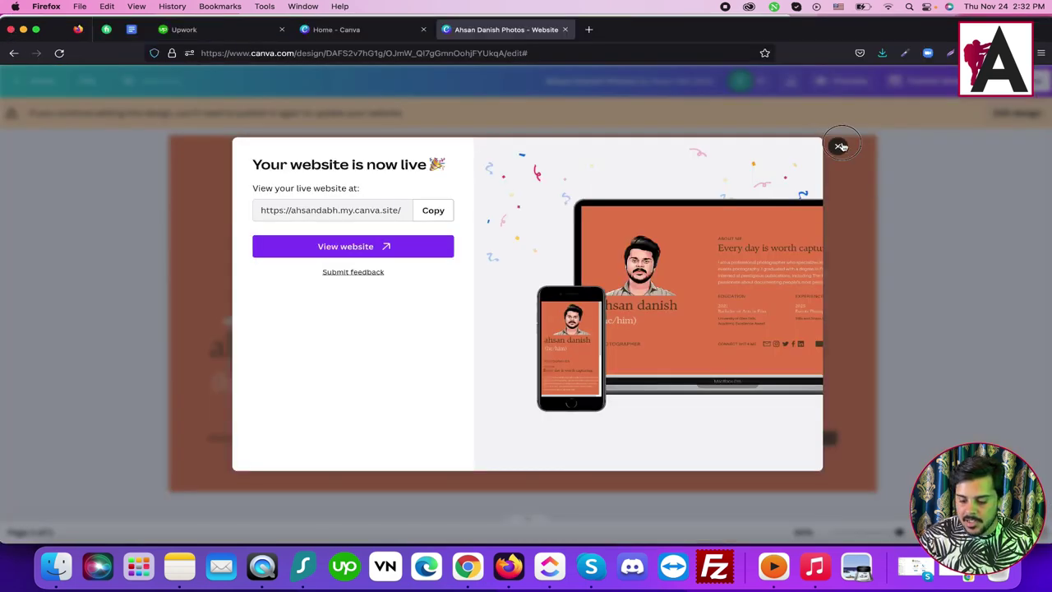
Return to editing the design and delete all elements plus the orange background
click(838, 146)
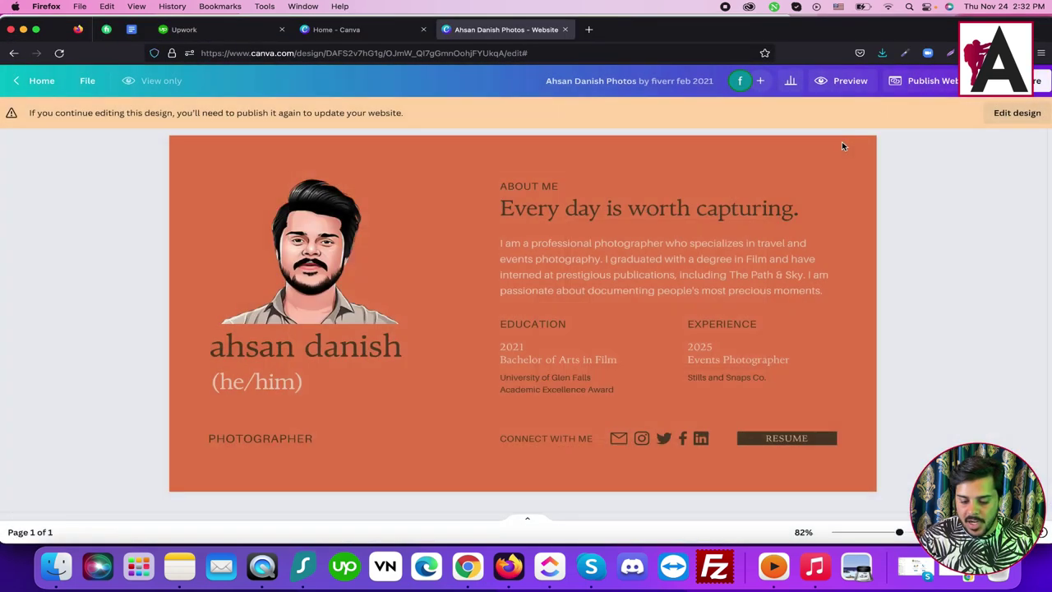
click(1025, 121)
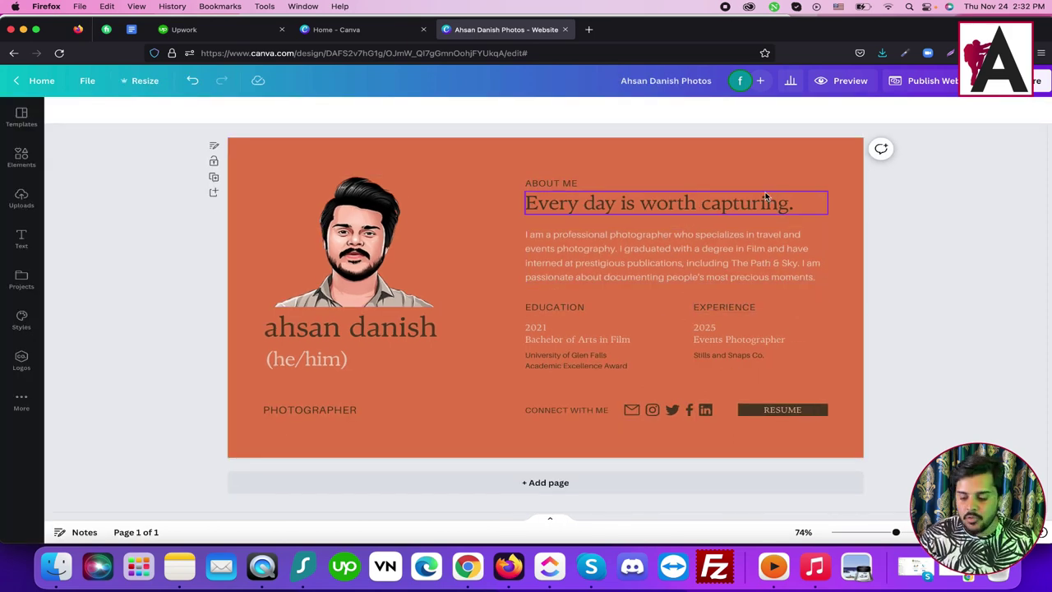
drag(924, 137, 299, 421)
key(Delete)
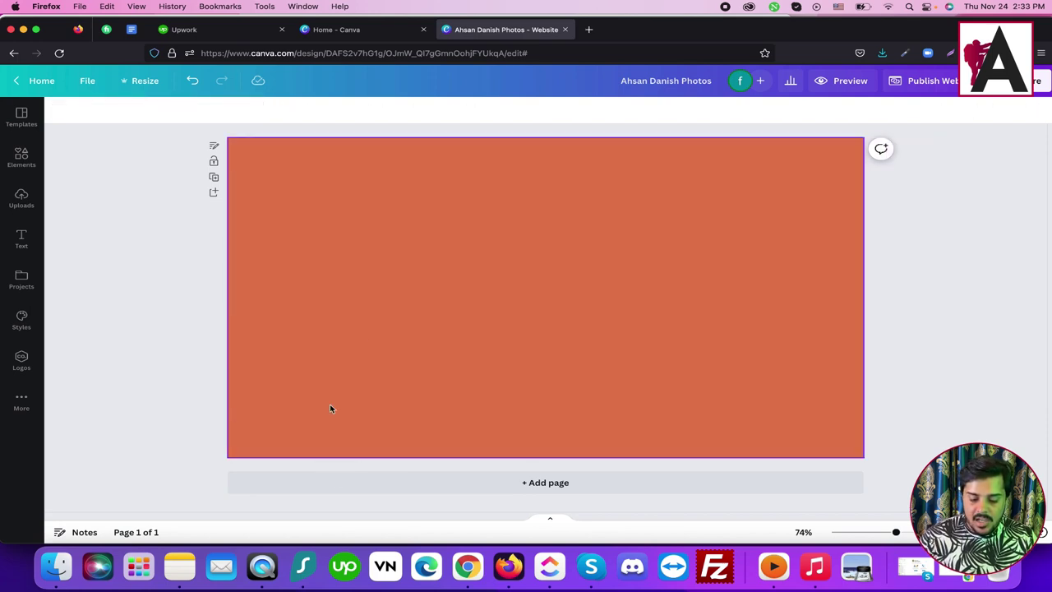
click(417, 303)
key(Delete)
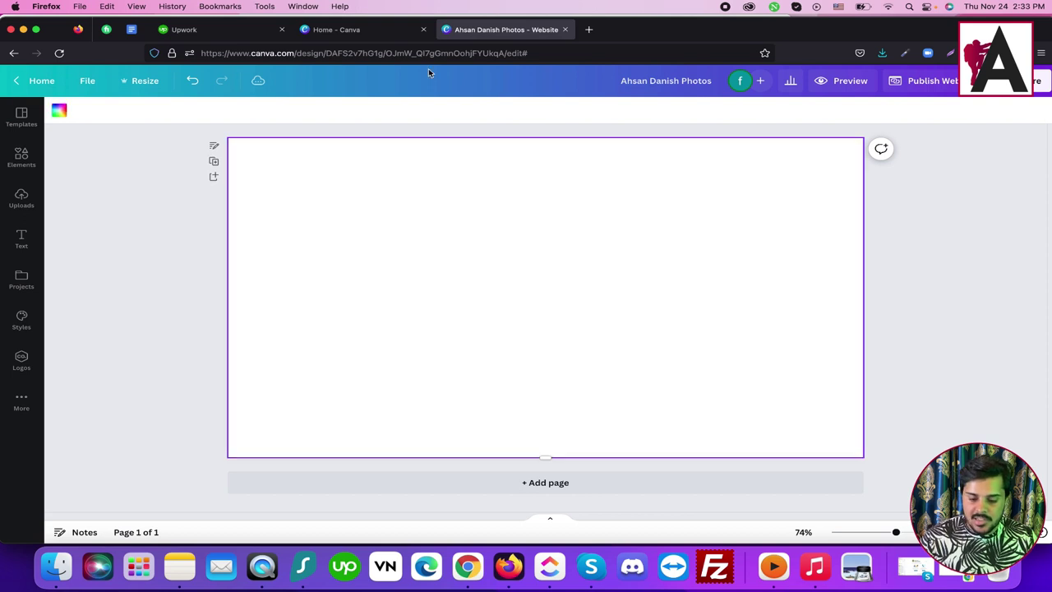
Load the reference portfolio site in a new Firefox tab, review it, and return to Canva
click(589, 30)
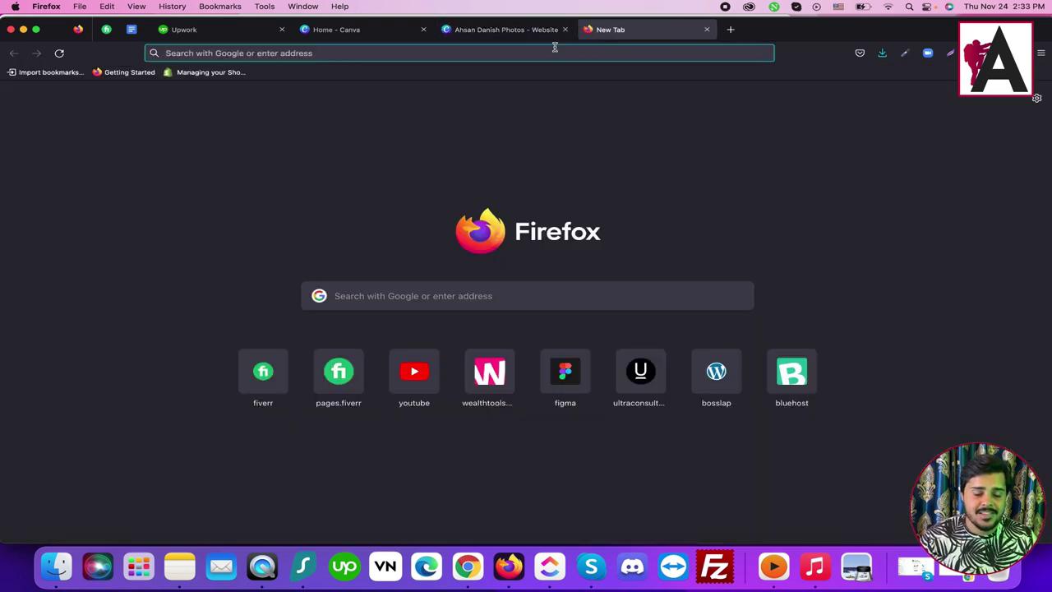
text(ahsandanish.com)
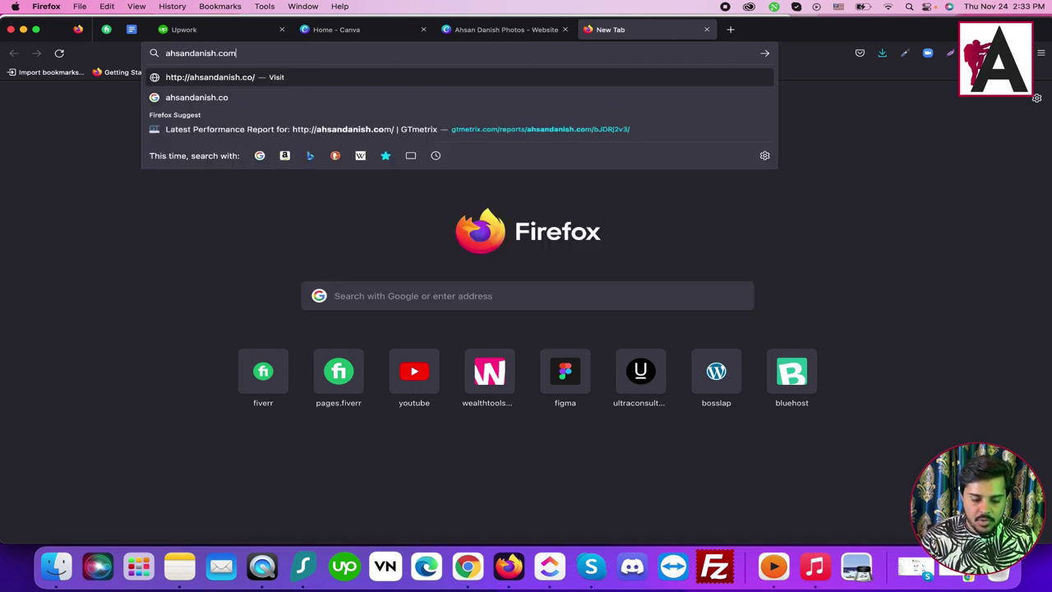
key(Return)
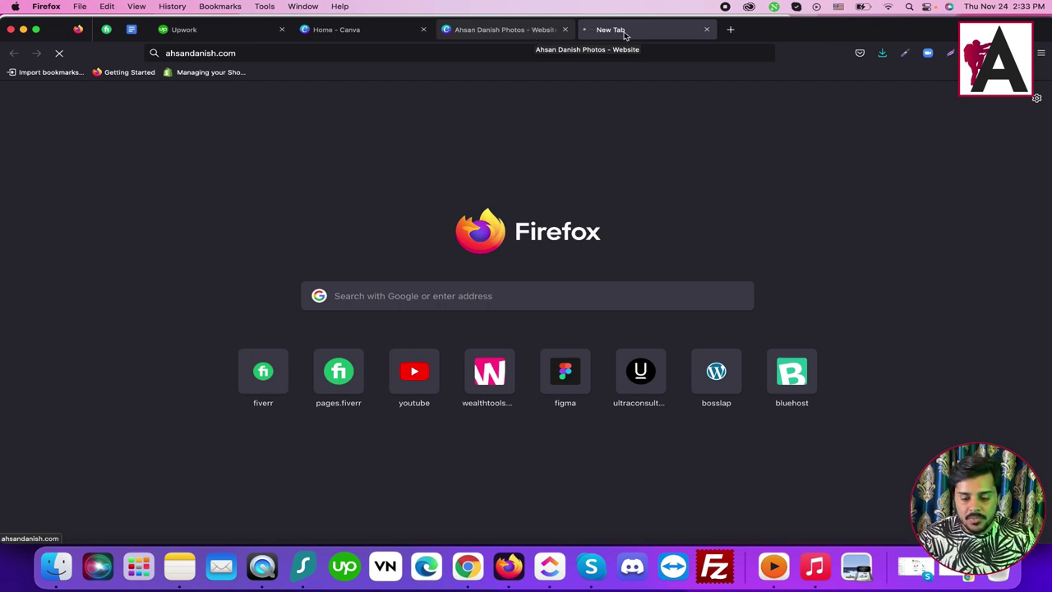
click(496, 29)
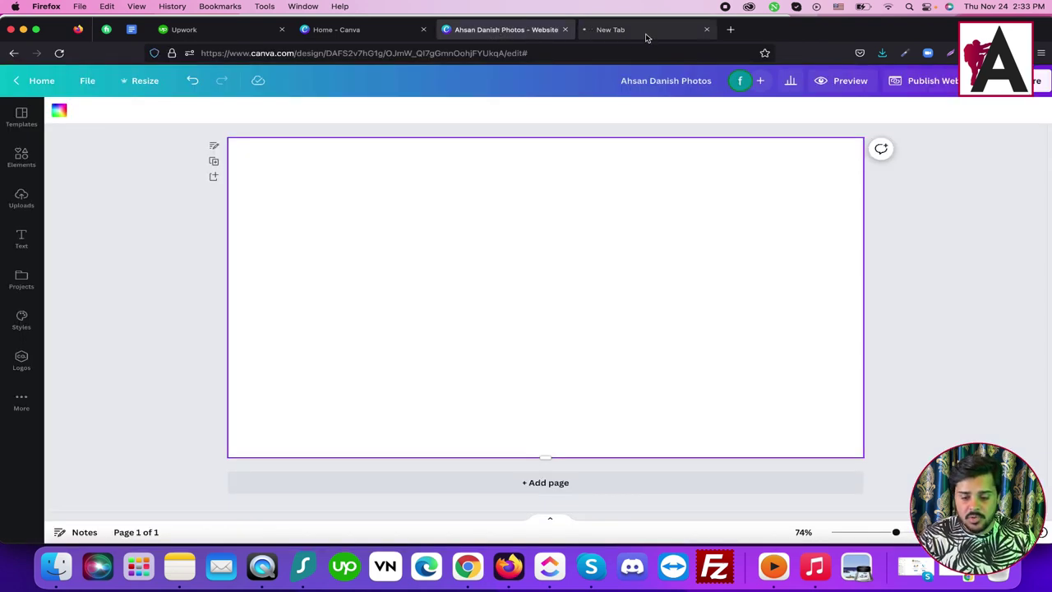
click(646, 37)
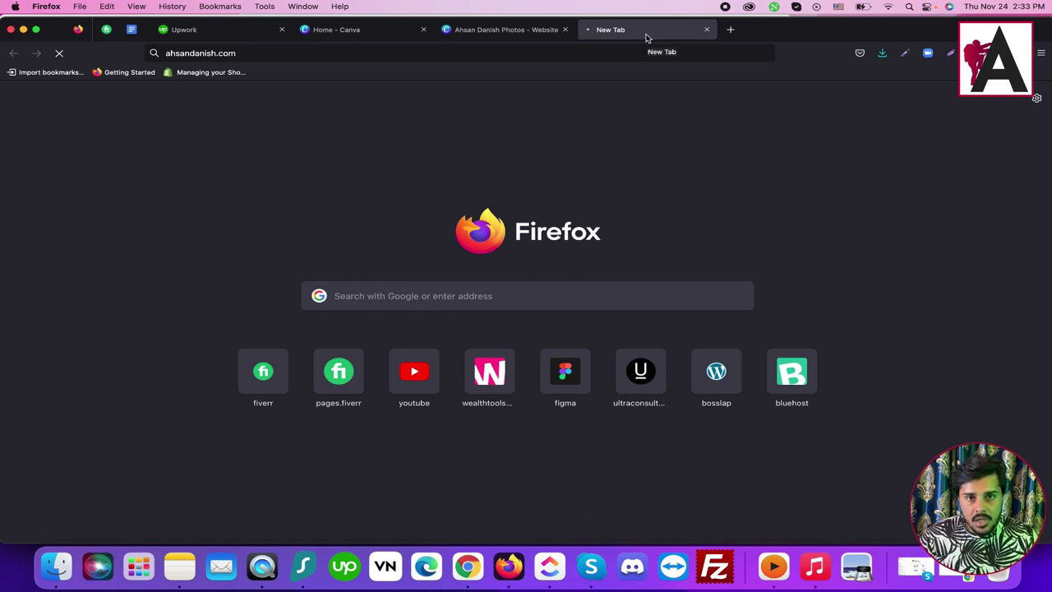
click(525, 33)
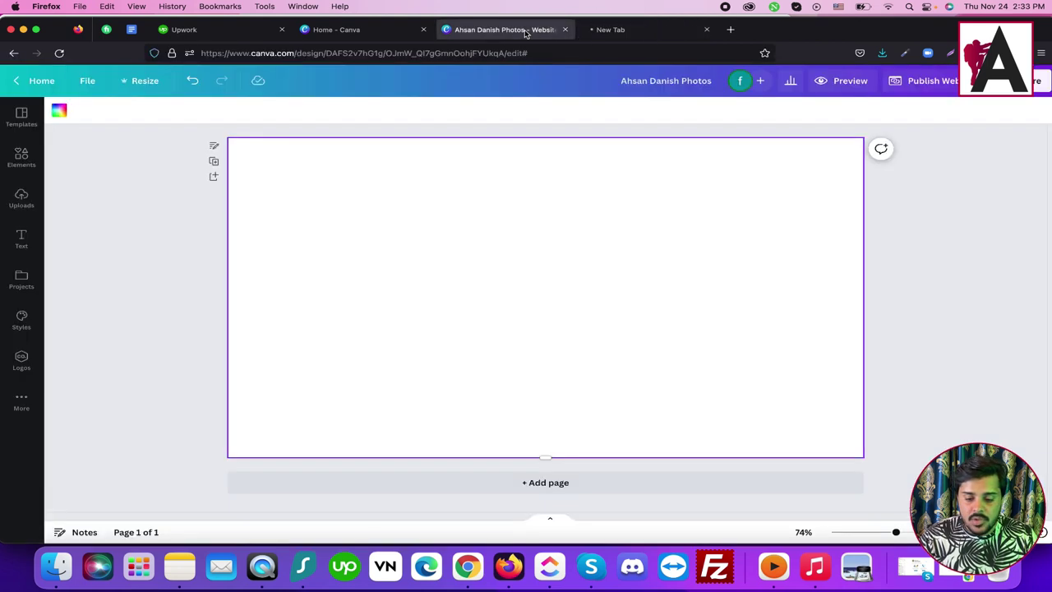
click(617, 33)
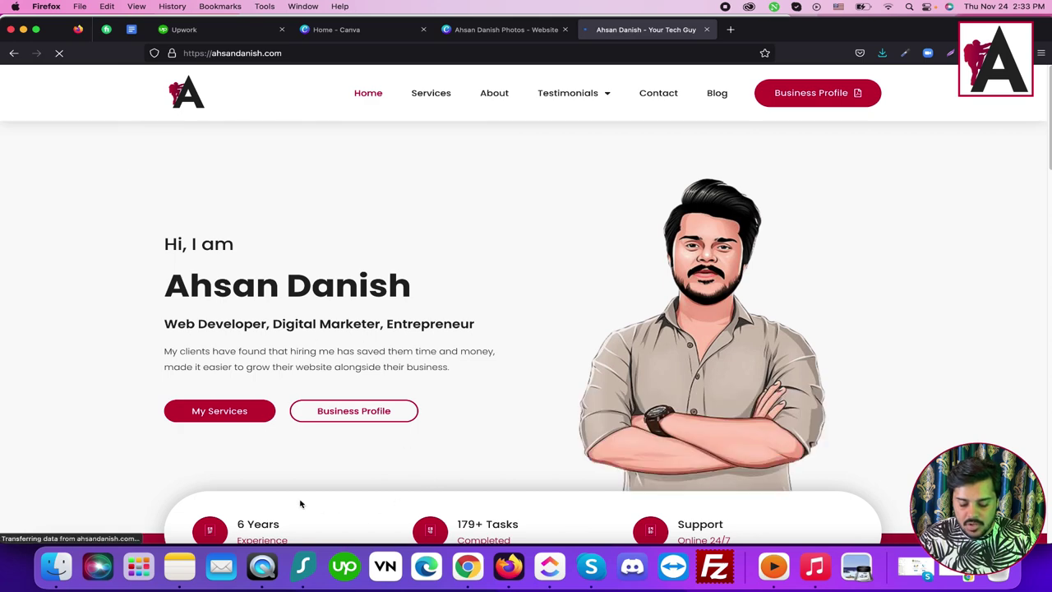
scroll(526, 329, down, 5)
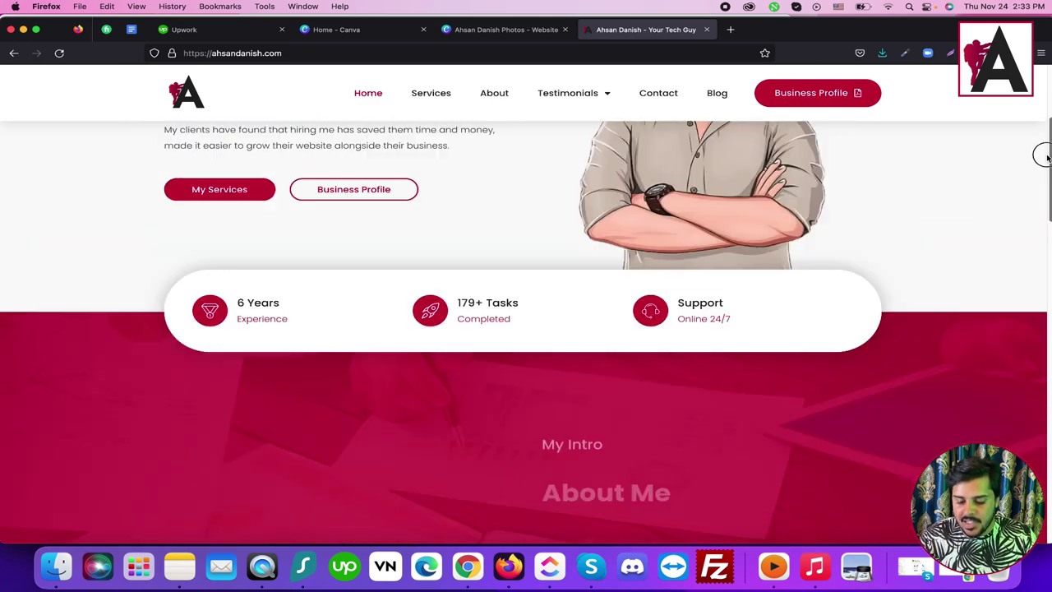
scroll(526, 329, up, 5)
click(498, 37)
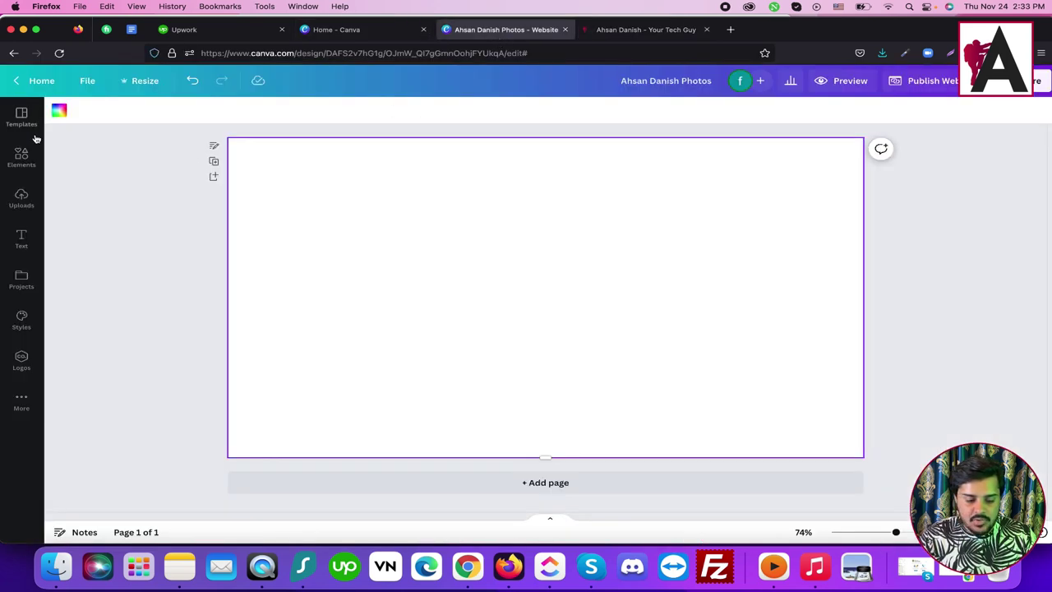
Stretch a grey square into a full-width top header bar with transparency 64
click(21, 156)
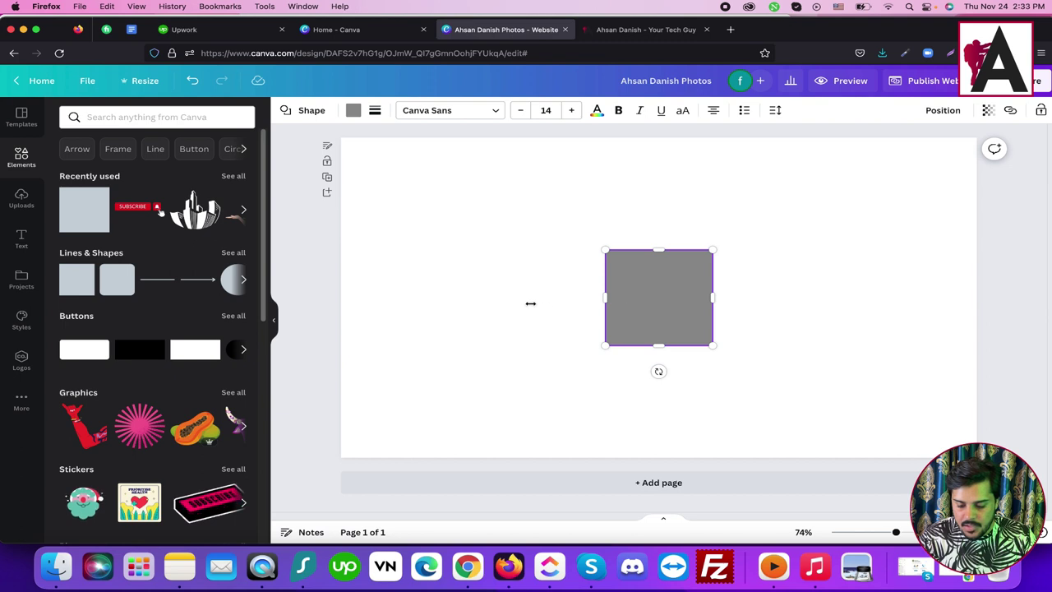
drag(682, 313, 995, 161)
click(724, 176)
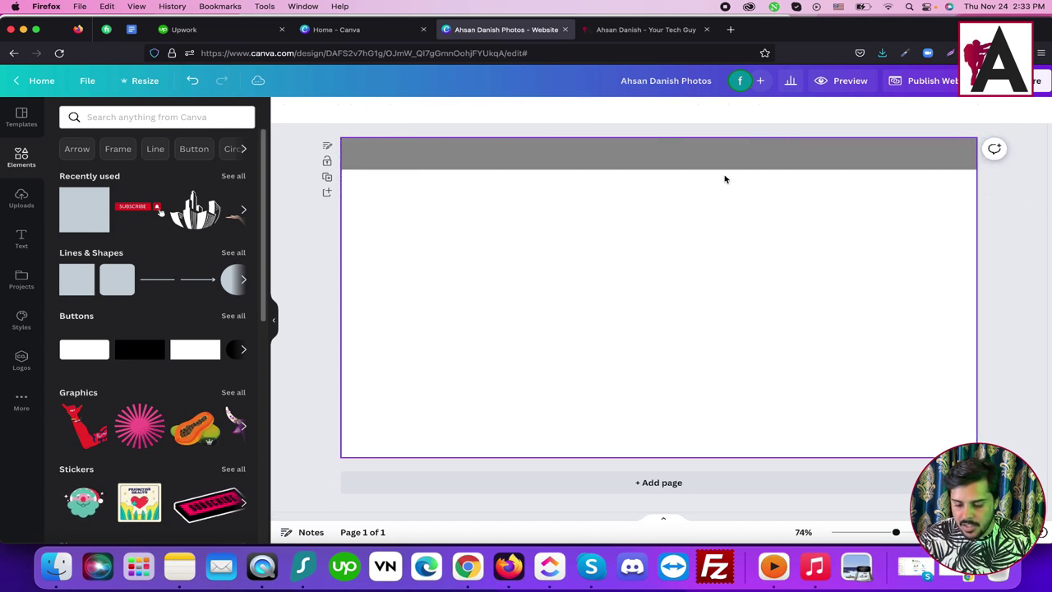
click(675, 164)
drag(672, 170, 672, 173)
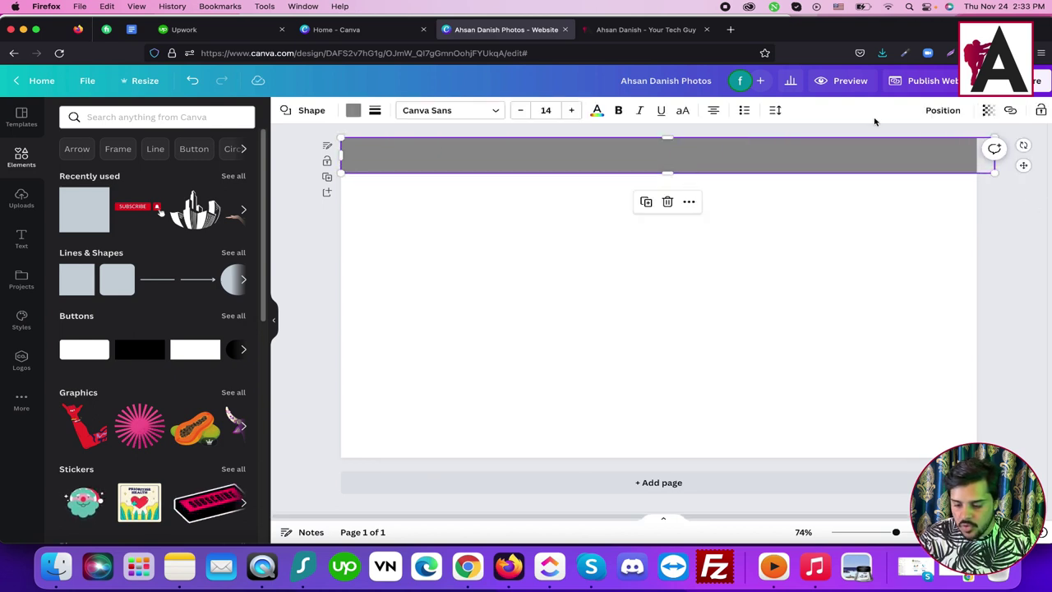
click(988, 111)
drag(984, 155, 938, 155)
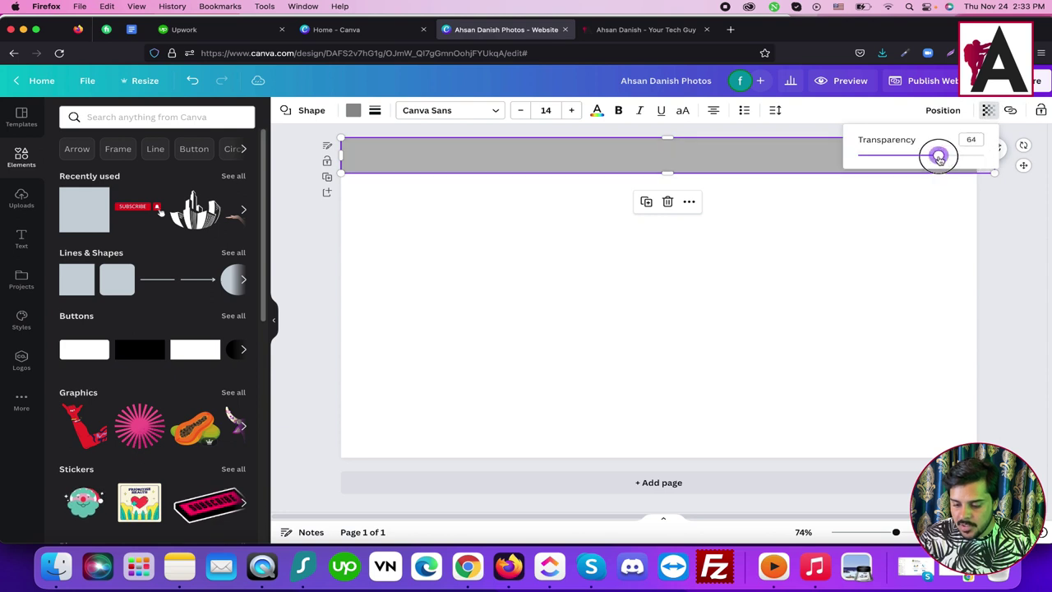
click(1008, 231)
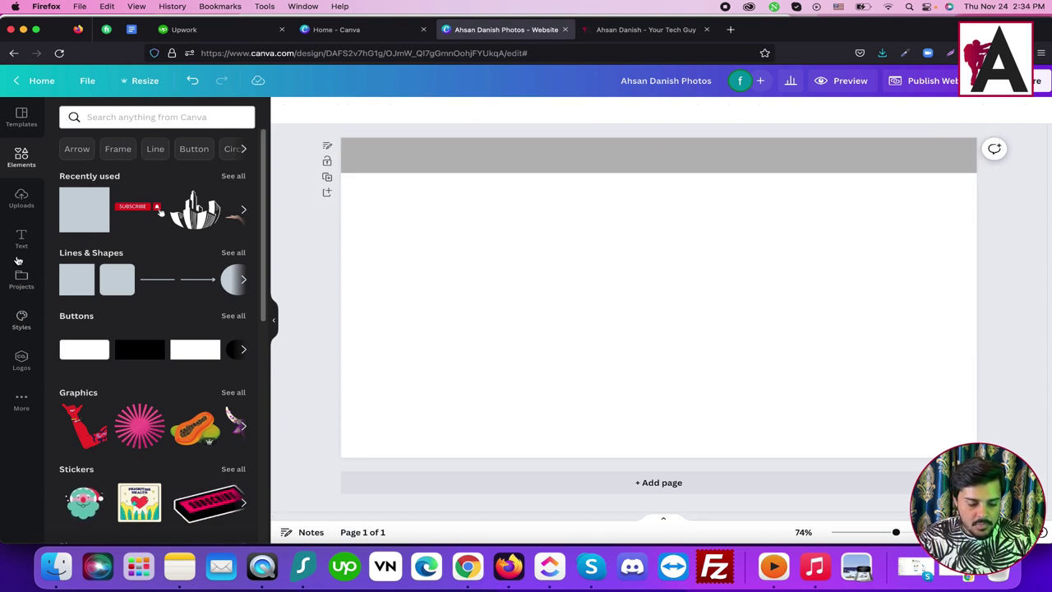
click(23, 199)
Add the uploaded logo and shrink it into the header's upper-left corner
click(152, 225)
drag(588, 256, 404, 173)
drag(377, 299, 393, 166)
click(322, 227)
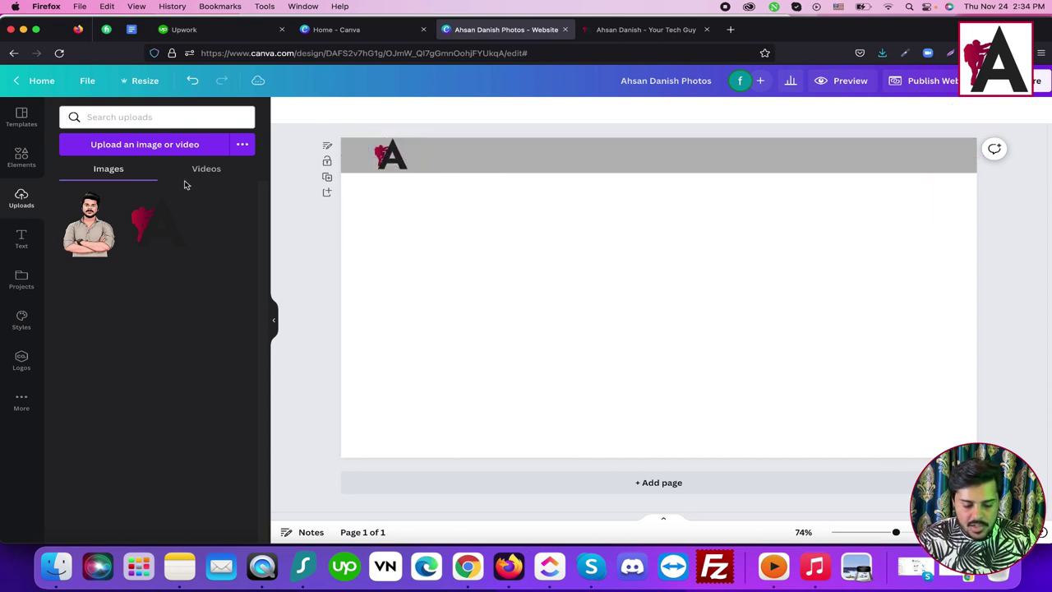
Search fonts for 'pop' and add a Poppins text box to the page
click(21, 238)
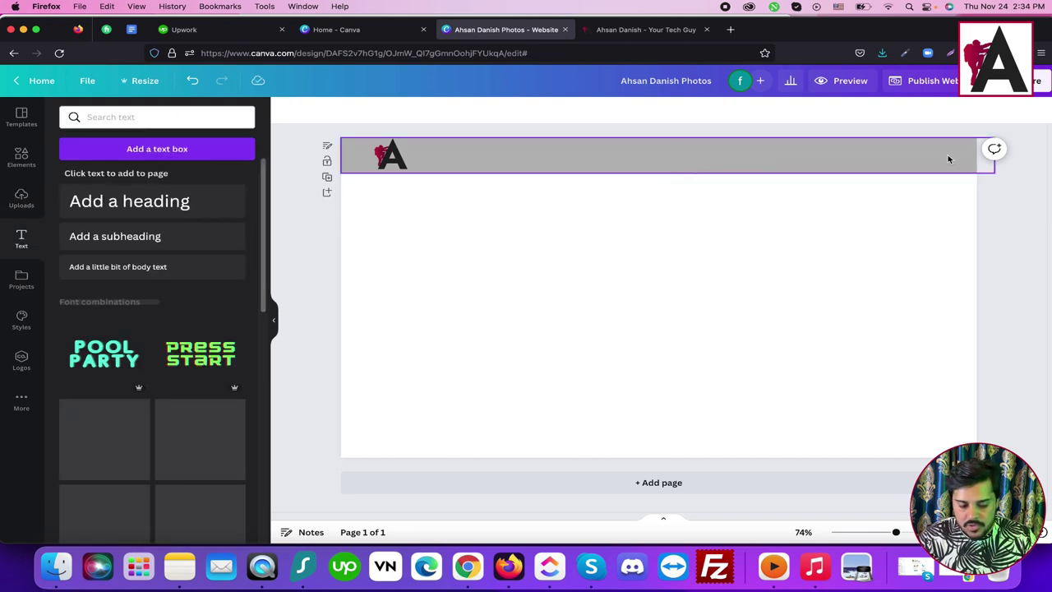
click(645, 30)
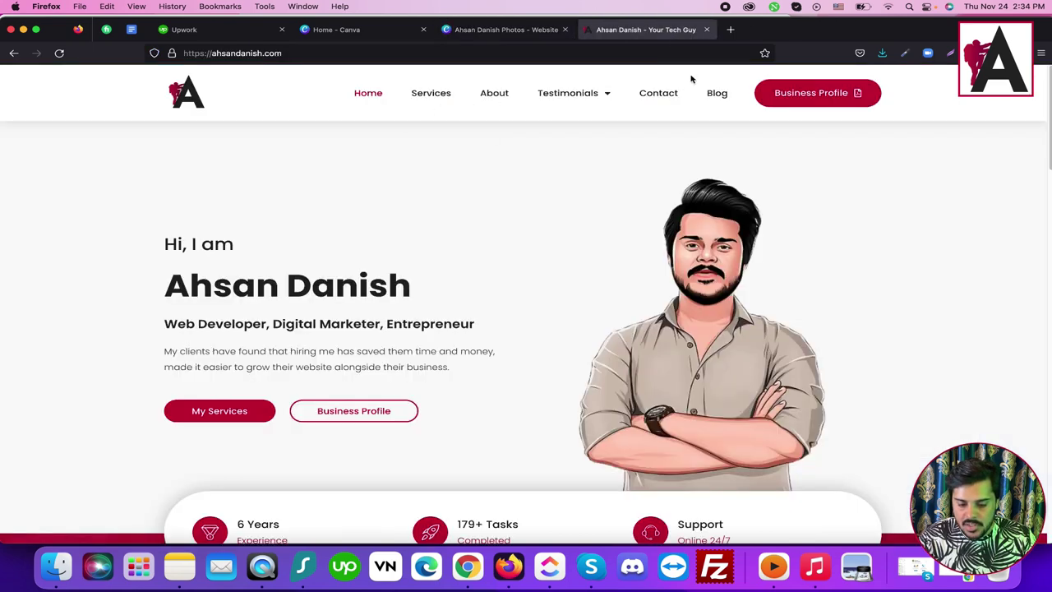
click(501, 30)
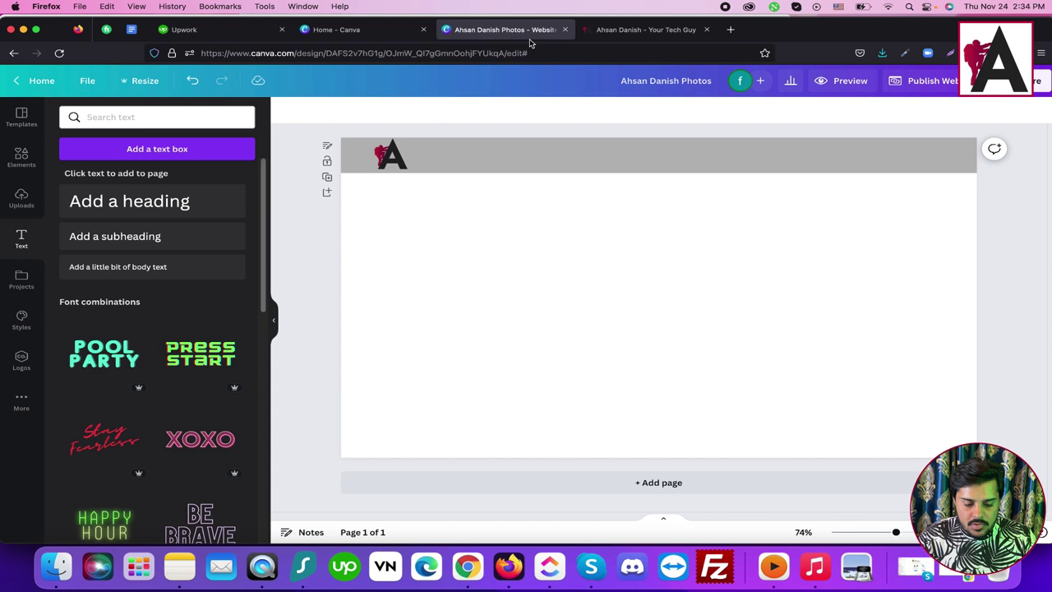
click(153, 114)
text(po)
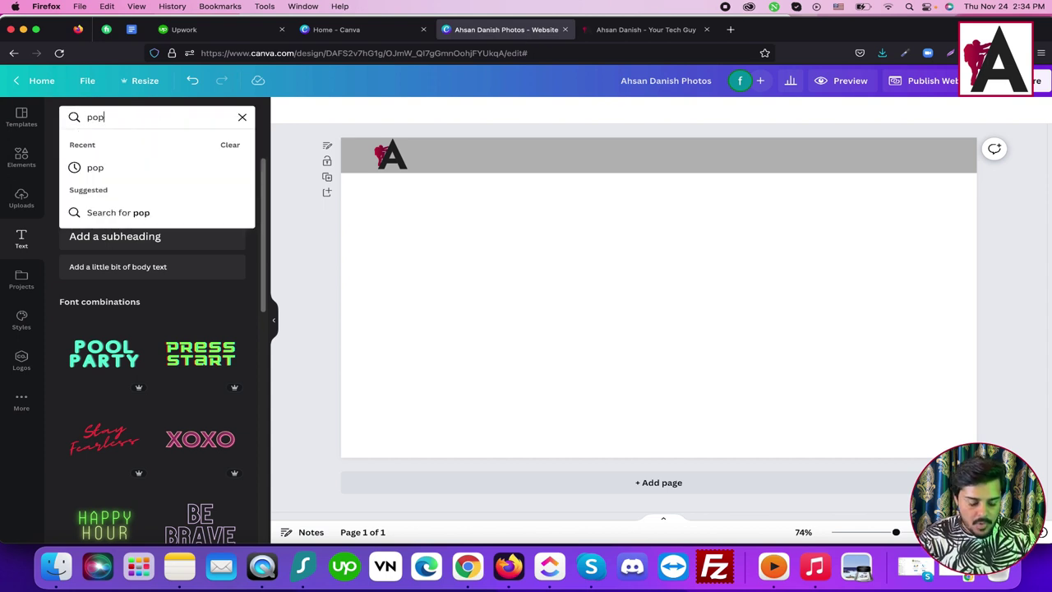
text(p)
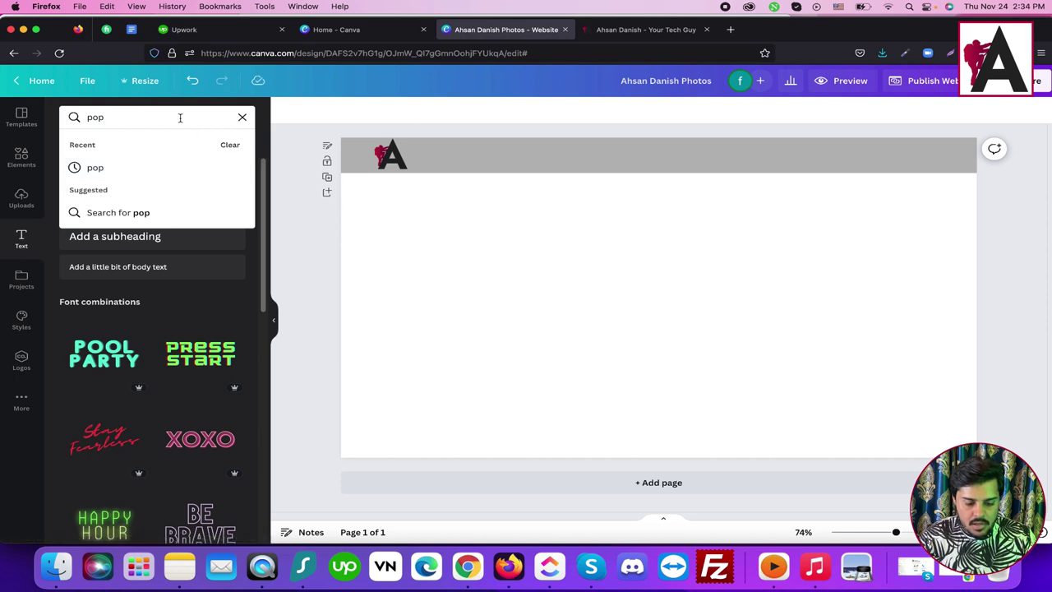
key(Return)
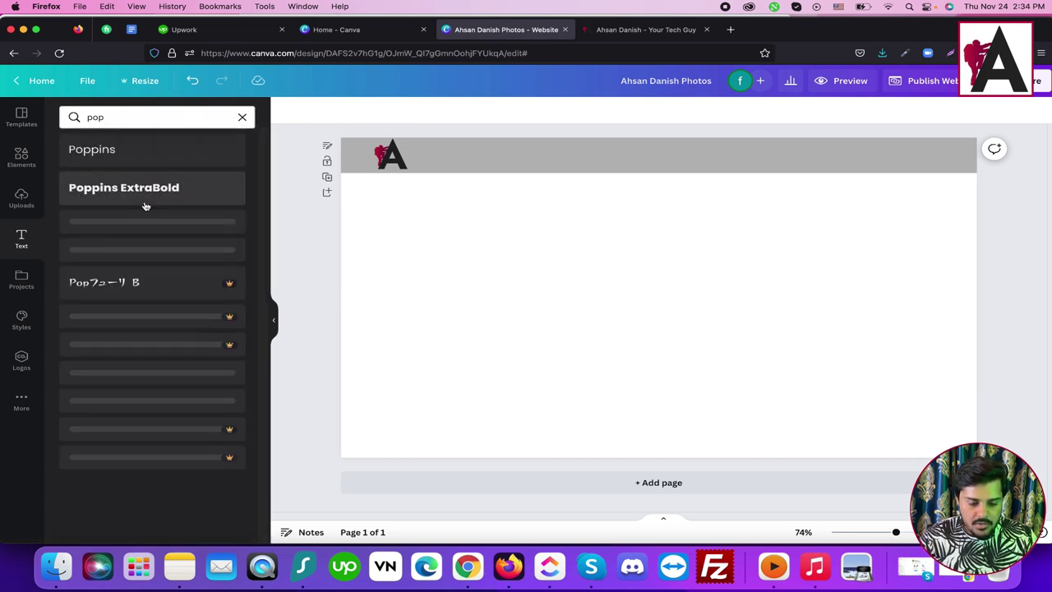
click(134, 151)
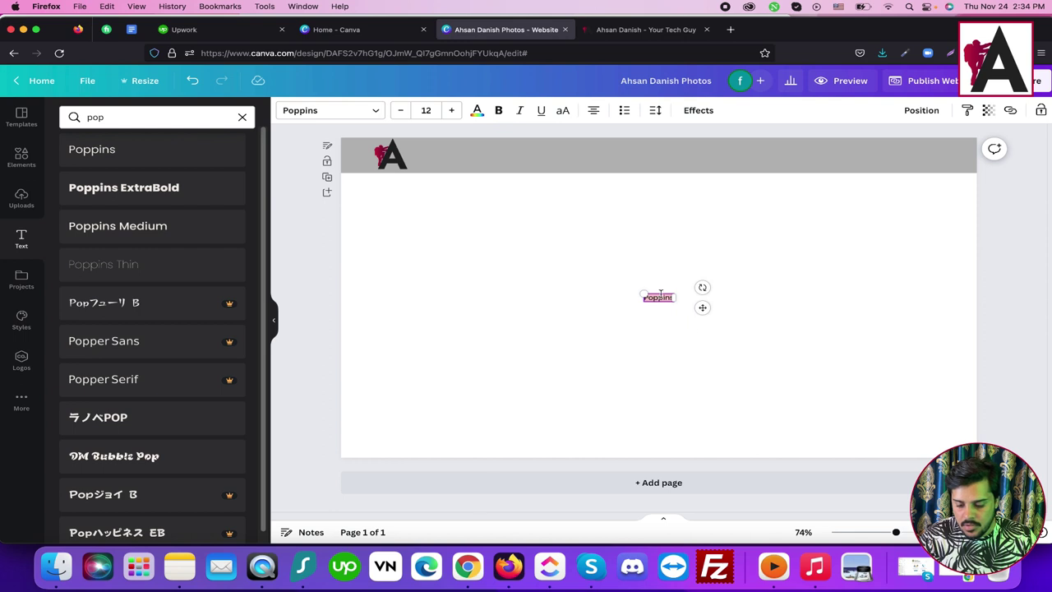
Widen the Poppins text, move it into the header bar, and change it to 'Home'
drag(676, 299, 766, 298)
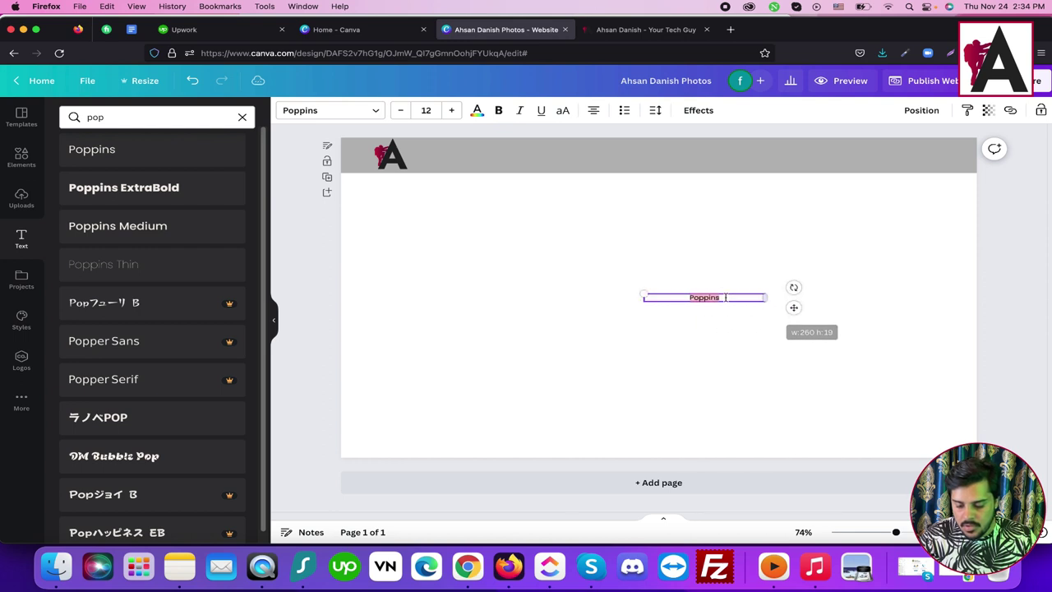
drag(643, 293, 571, 294)
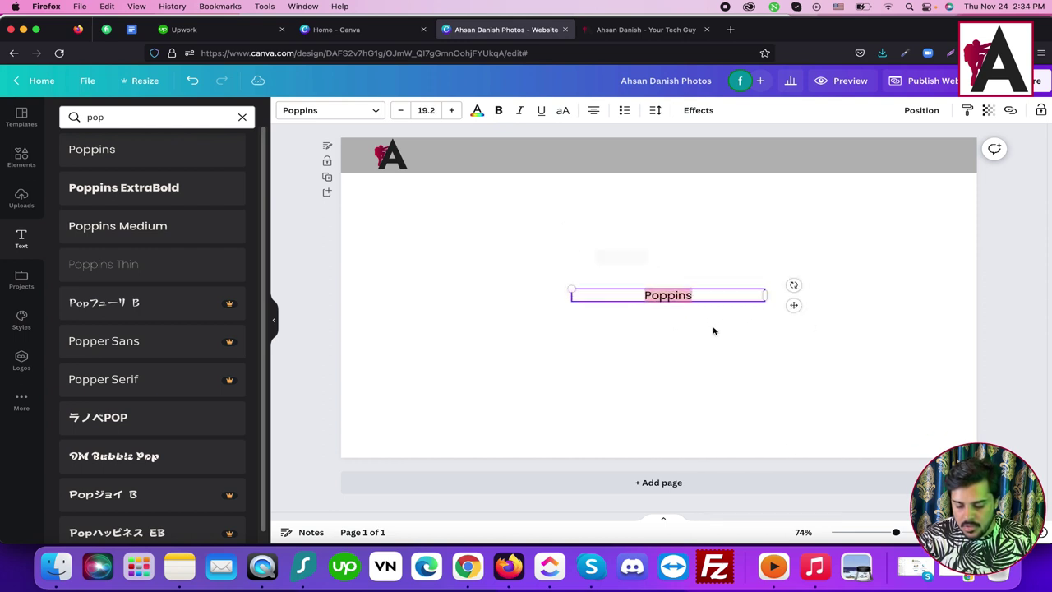
click(851, 320)
drag(666, 299, 588, 158)
double_click(588, 158)
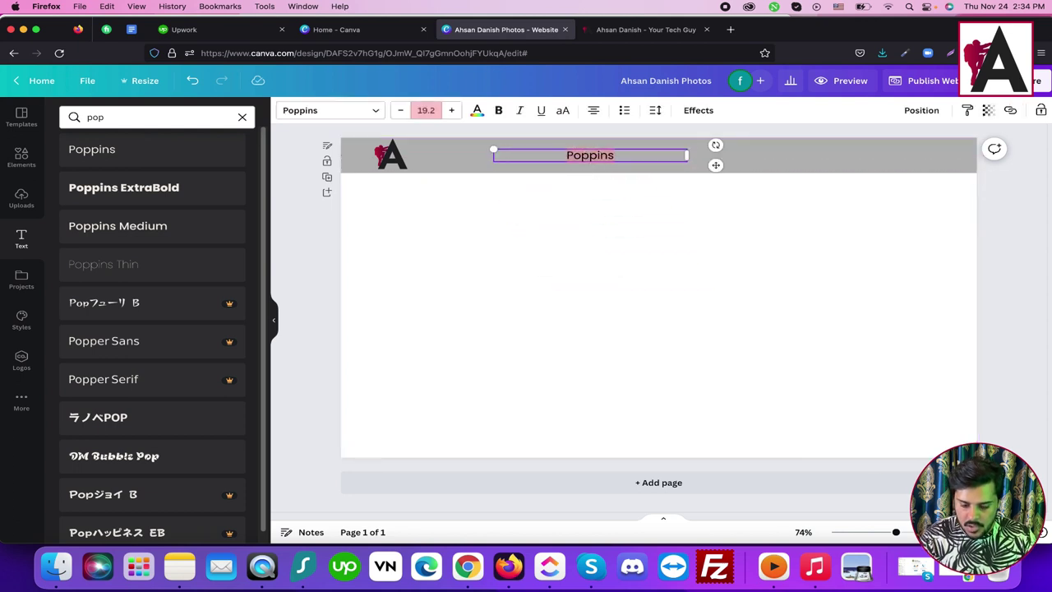
text(Home)
click(644, 235)
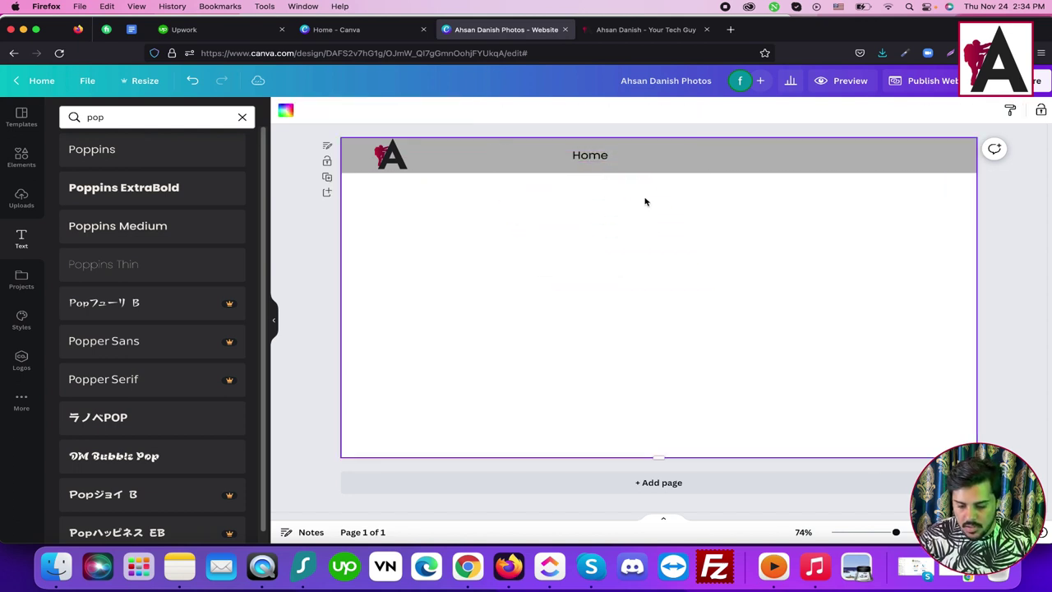
Duplicate the Home link and retype the copies as 'Contact' and 'About'
click(621, 156)
key(super+d)
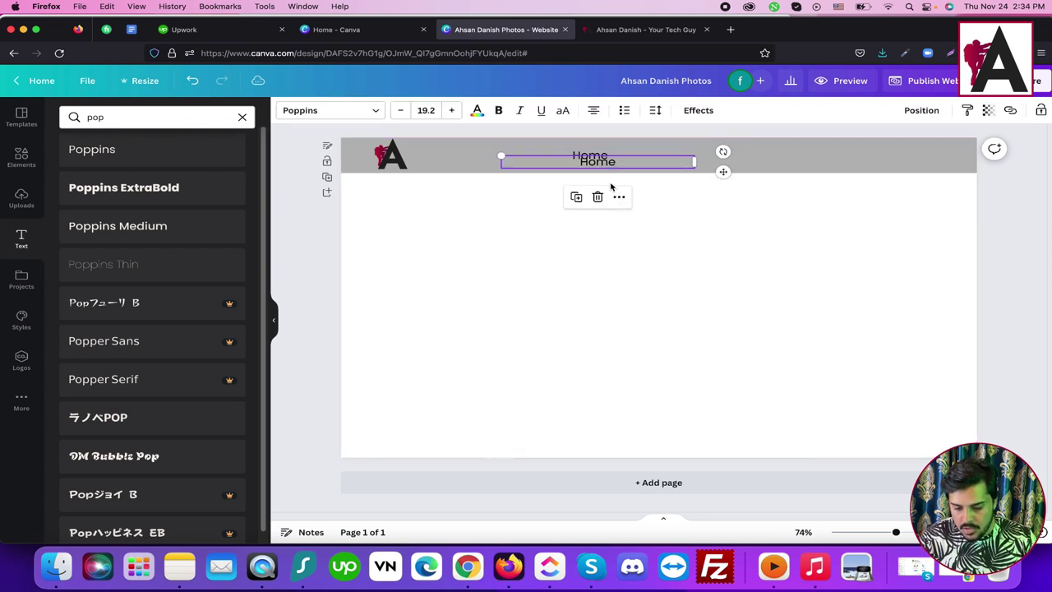
drag(613, 164, 713, 155)
key(super+d)
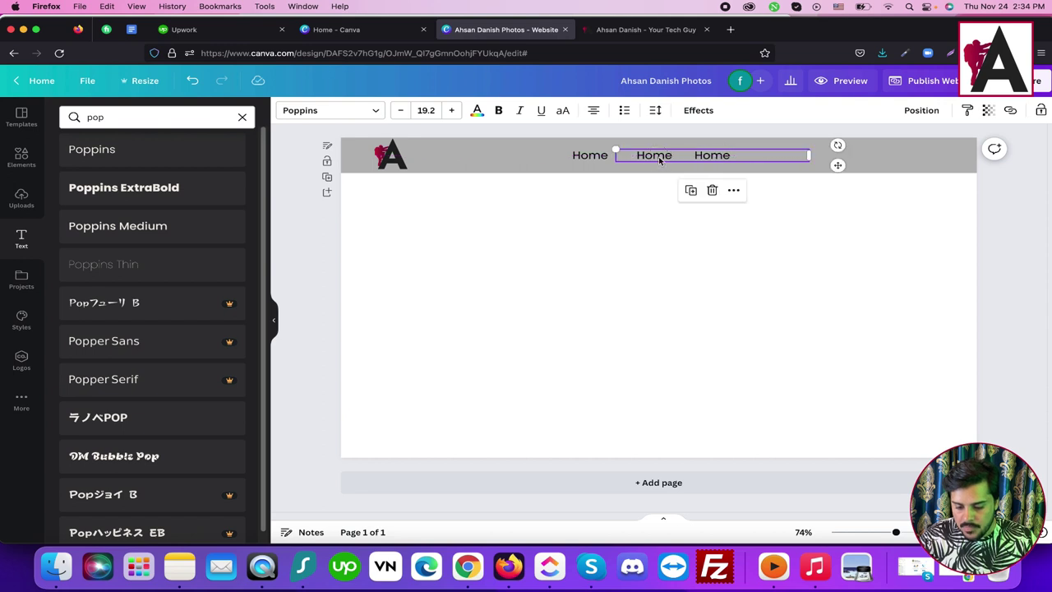
click(630, 193)
click(652, 158)
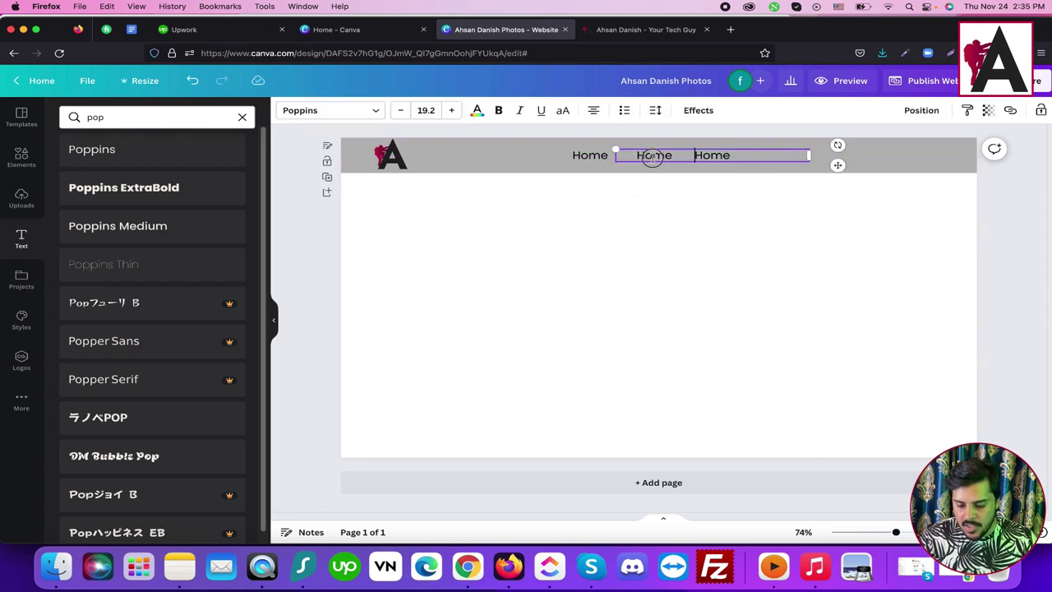
text(Contact)
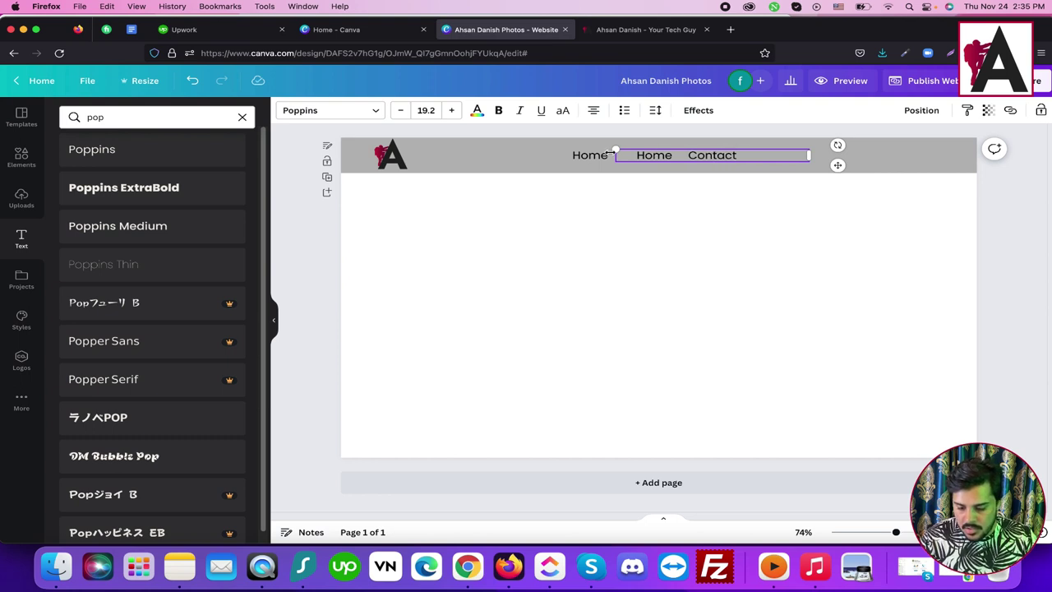
click(707, 189)
drag(696, 157, 638, 155)
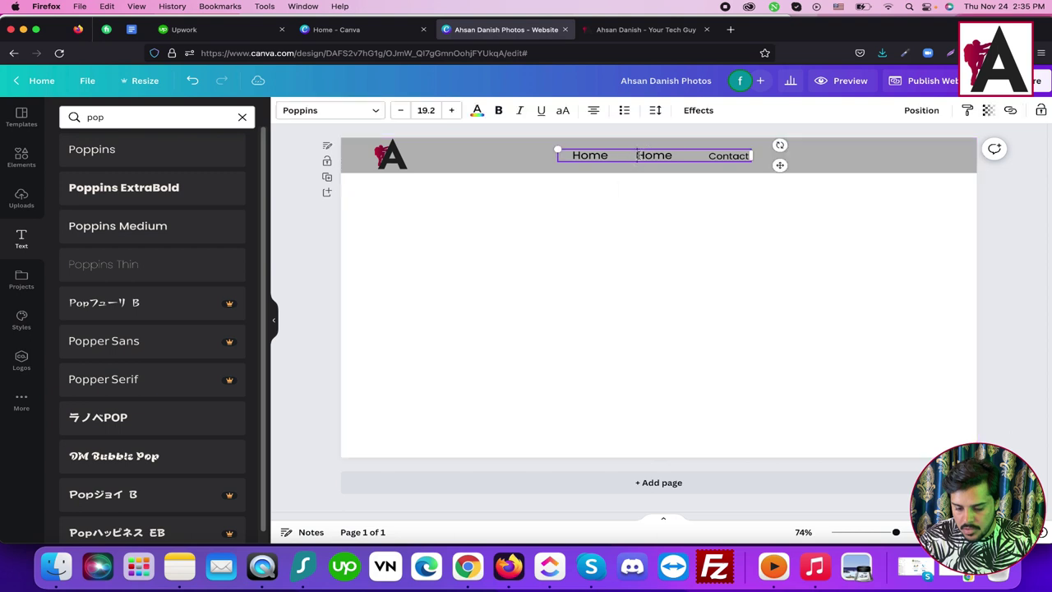
text(About)
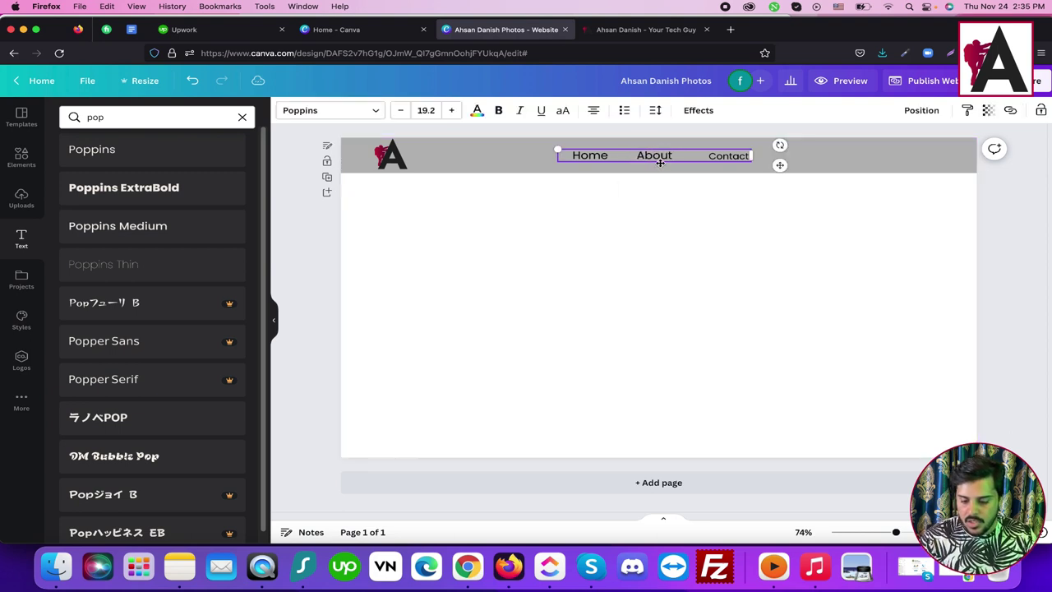
click(727, 225)
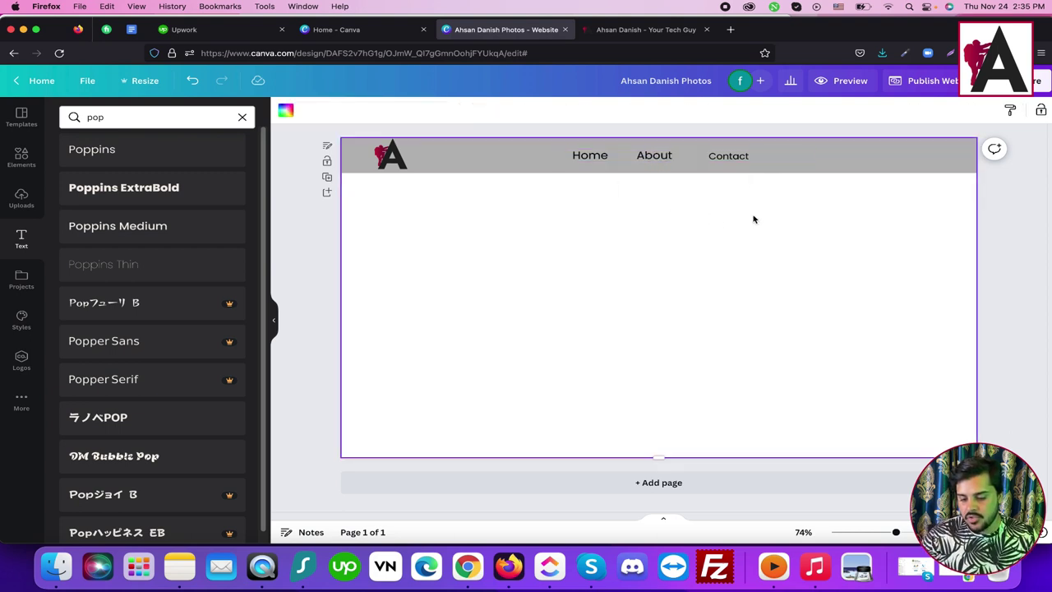
Delete the stray Contact box and place a new 'Contact' copy beside About
click(735, 161)
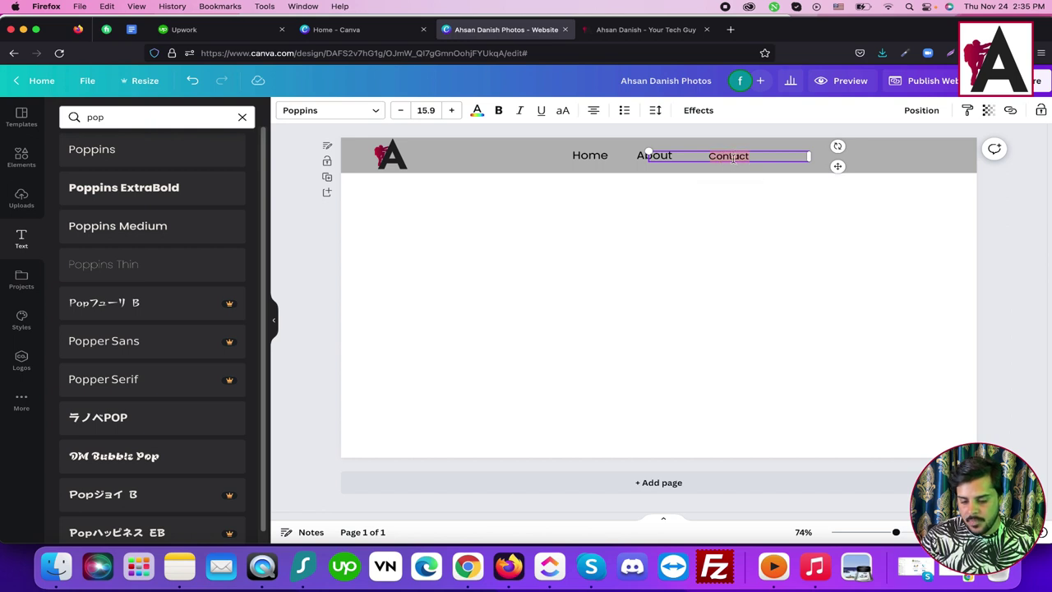
click(728, 208)
click(698, 160)
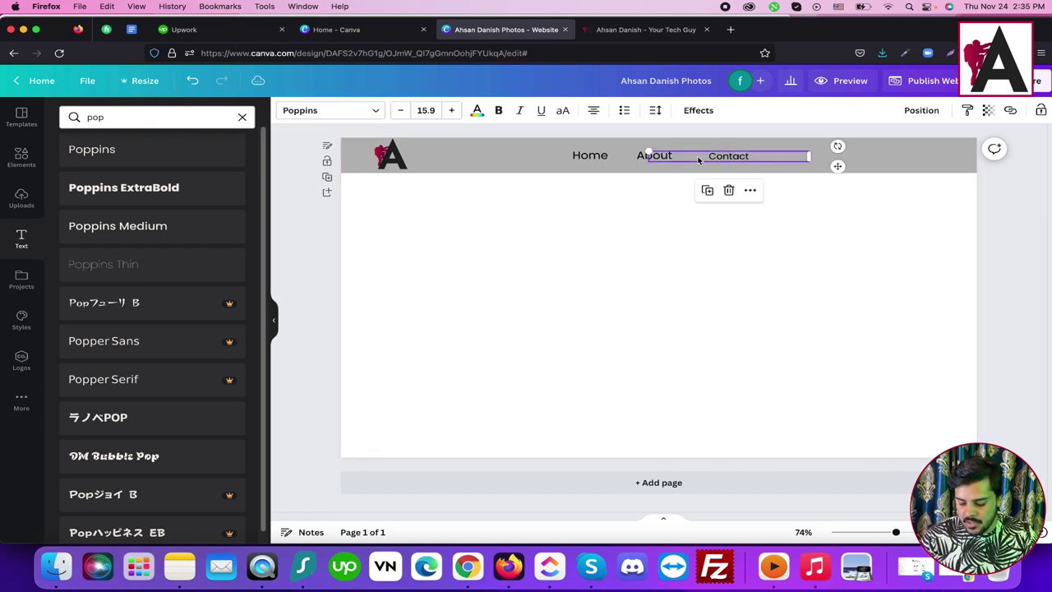
key(Delete)
click(664, 158)
mouse_move(664, 157)
mouse_down()
mouse_move(691, 155)
mouse_move(657, 161)
mouse_up()
key(super+d)
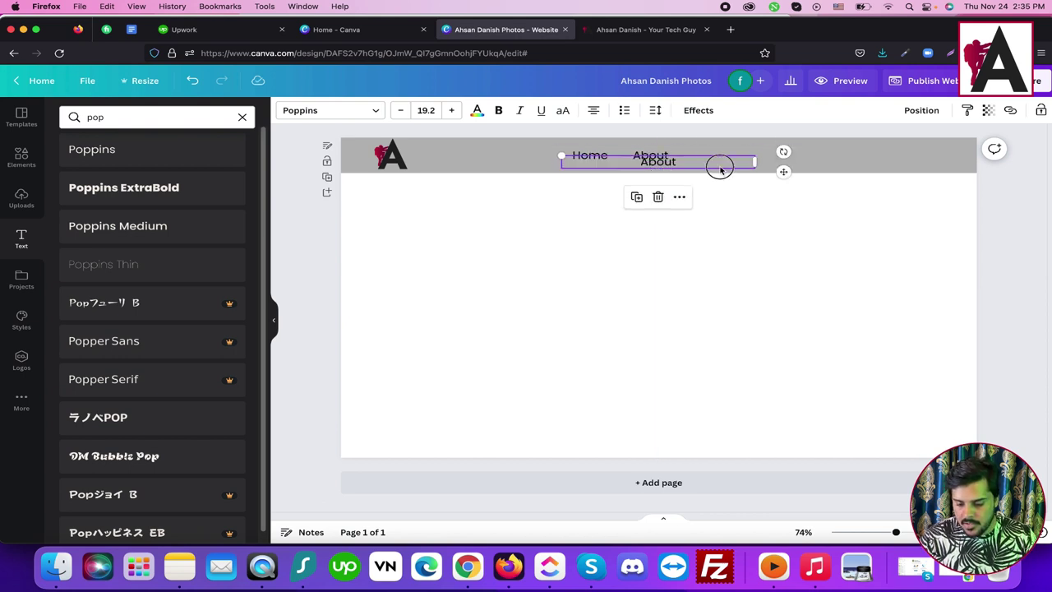
drag(730, 165, 706, 154)
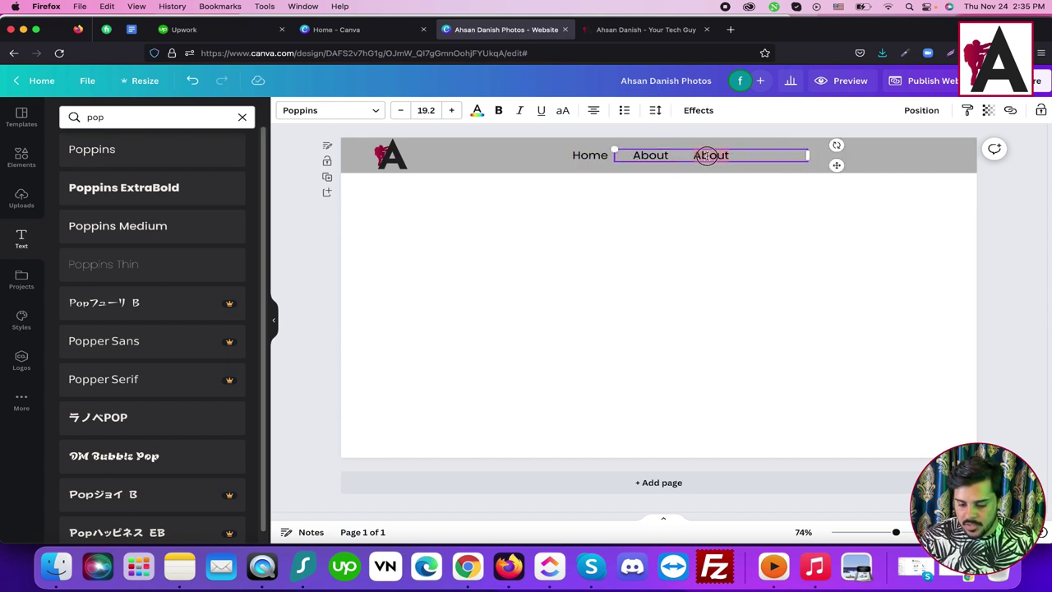
text(Contact)
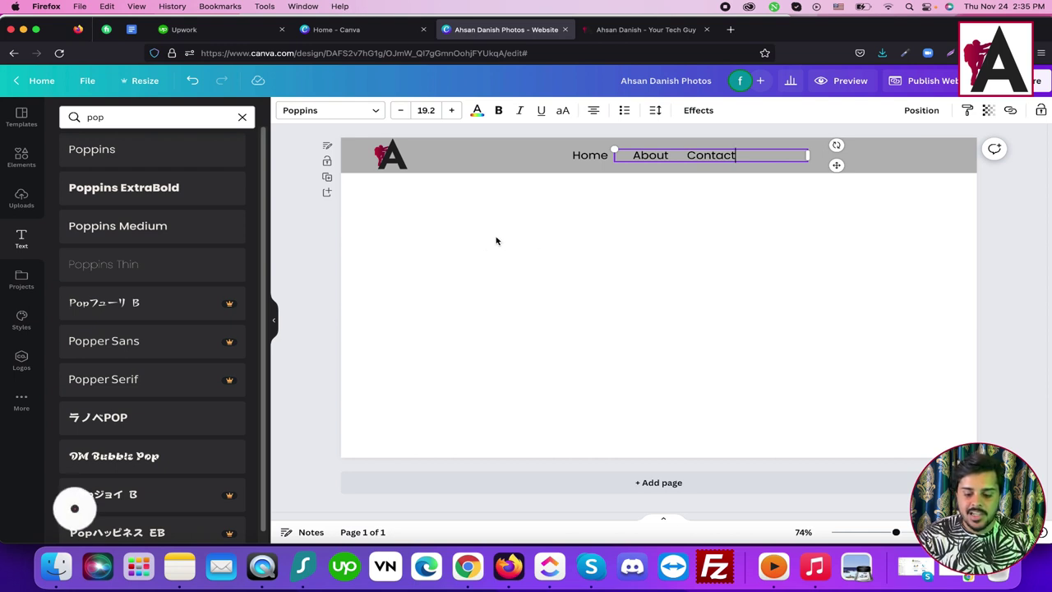
click(287, 205)
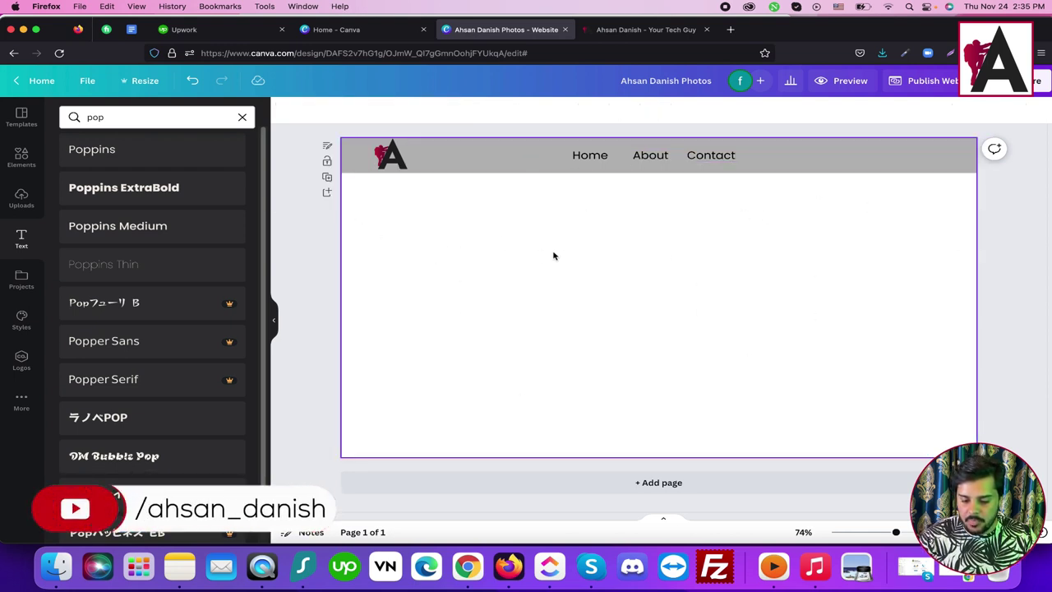
Check the reference site, then add a Poppins Medium text box and enlarge it
click(641, 29)
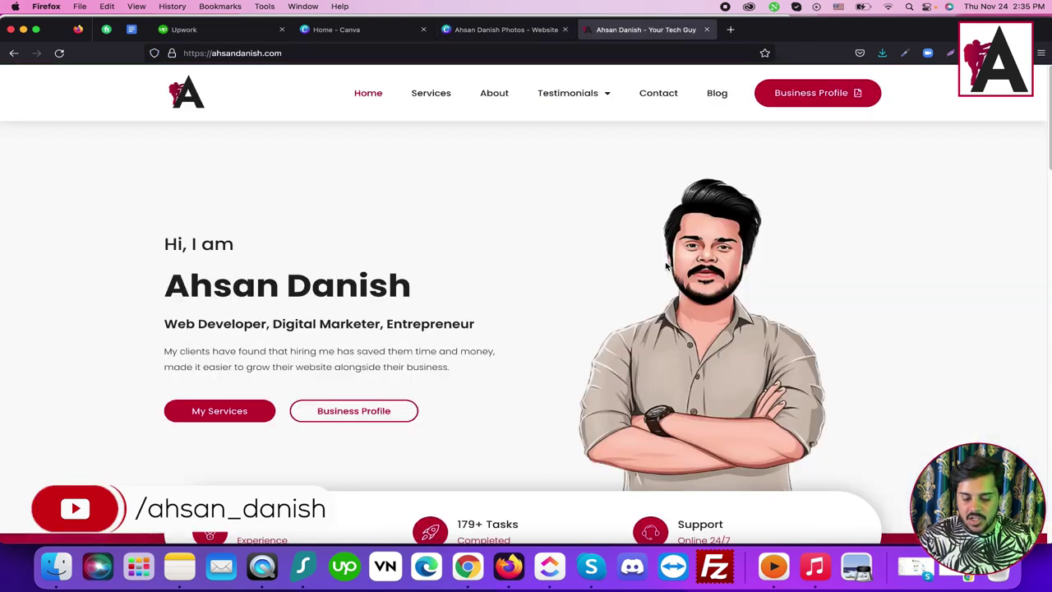
click(518, 33)
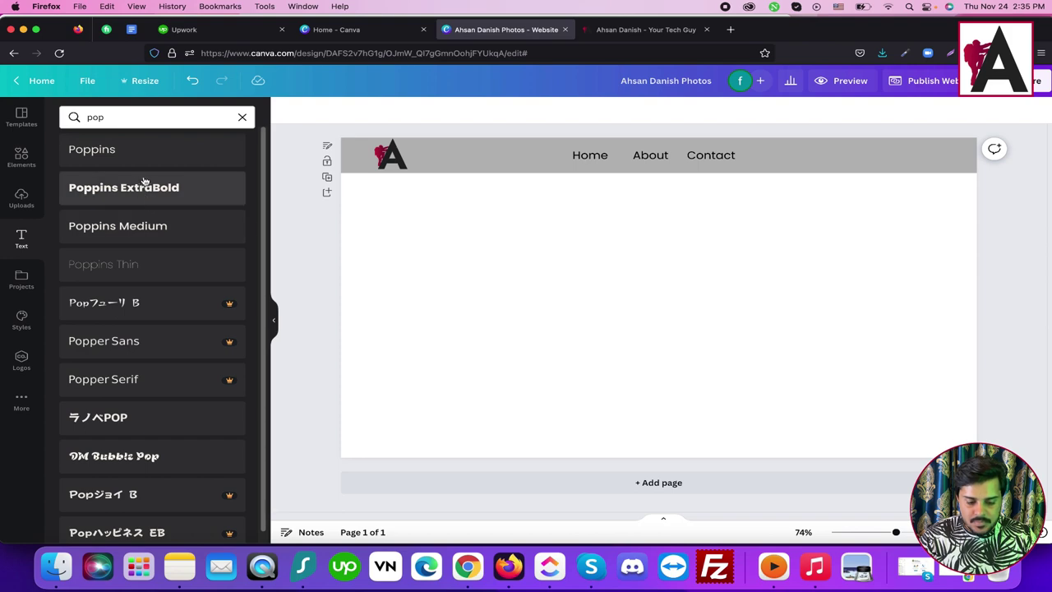
click(589, 35)
click(468, 35)
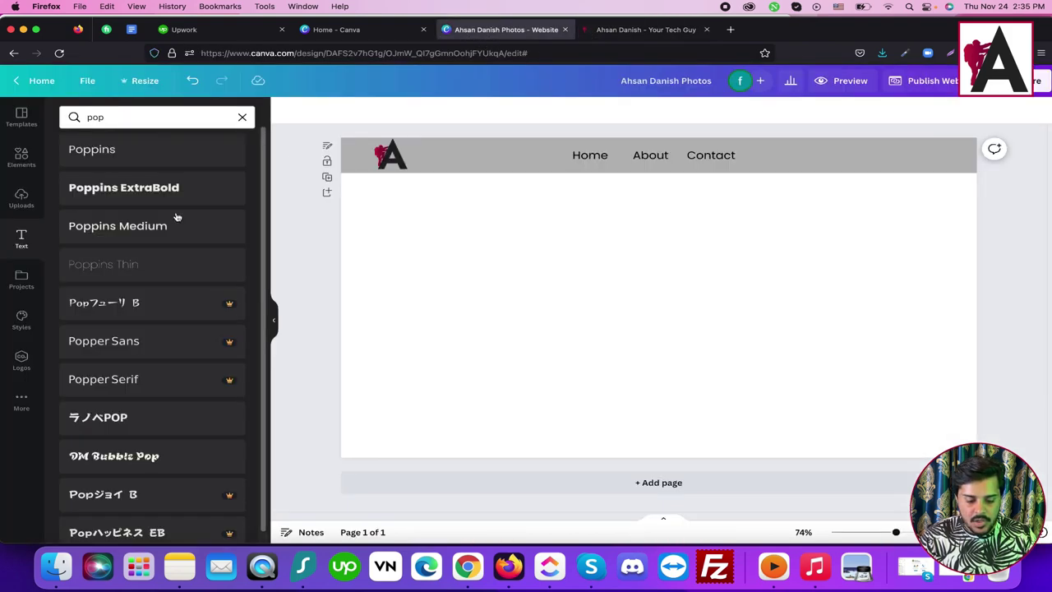
click(150, 230)
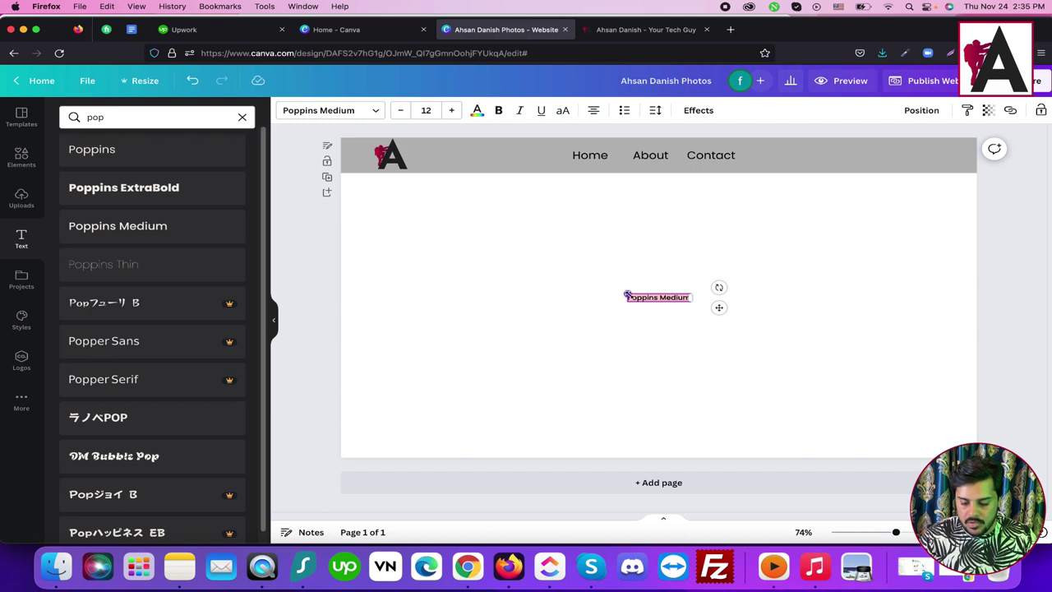
drag(627, 294, 422, 209)
Move the heading up and left and retype it as the owner's name
click(637, 33)
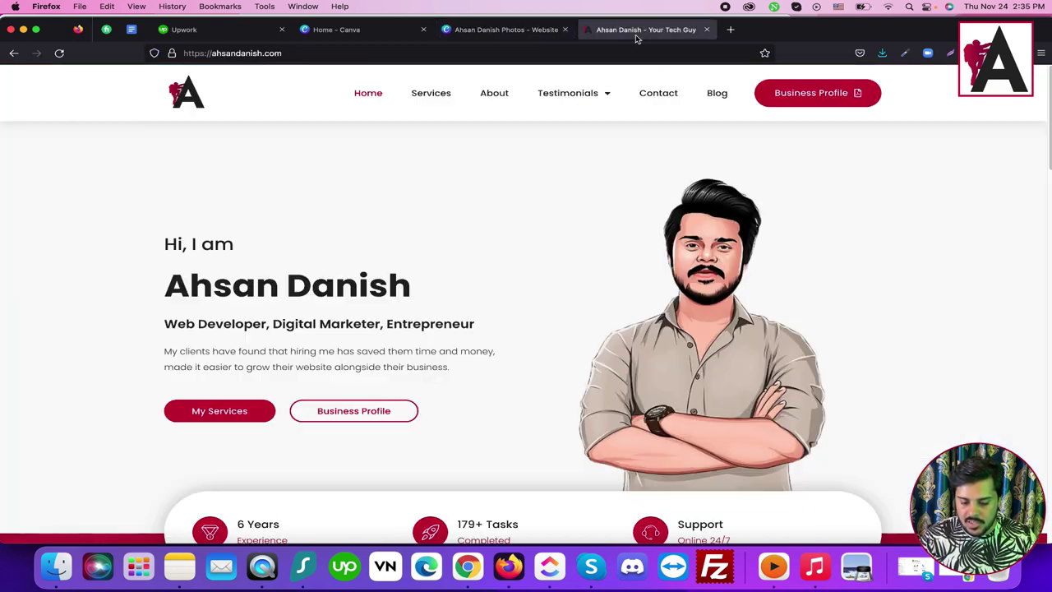
click(510, 29)
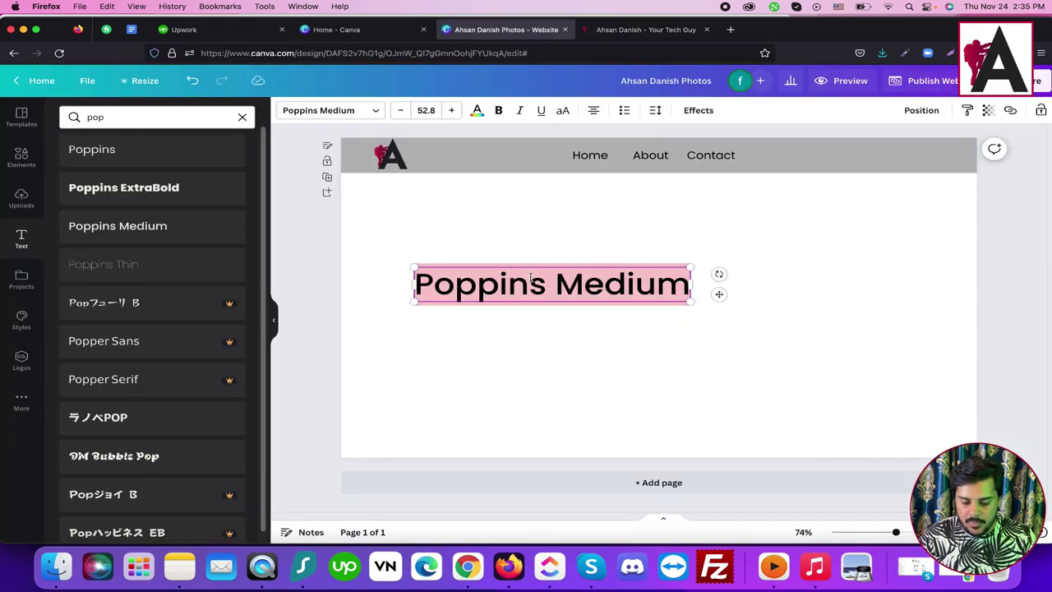
click(315, 278)
drag(512, 287, 476, 252)
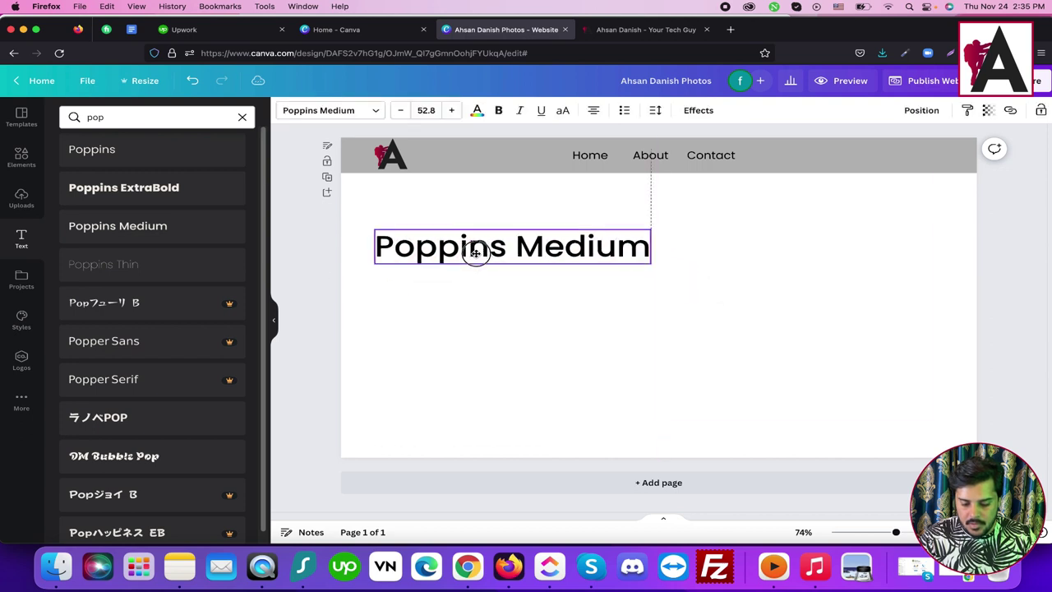
double_click(477, 258)
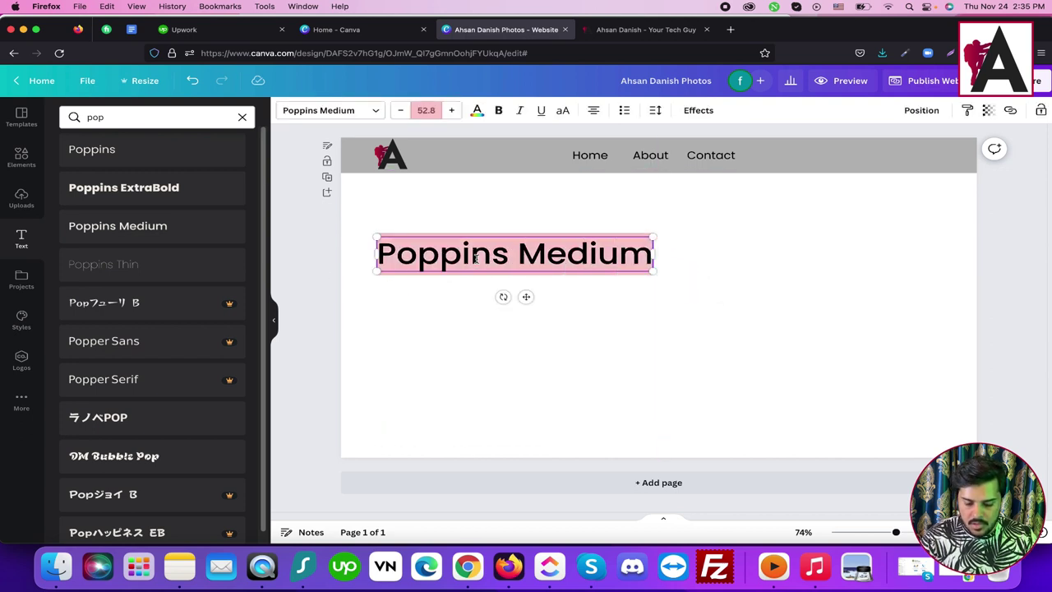
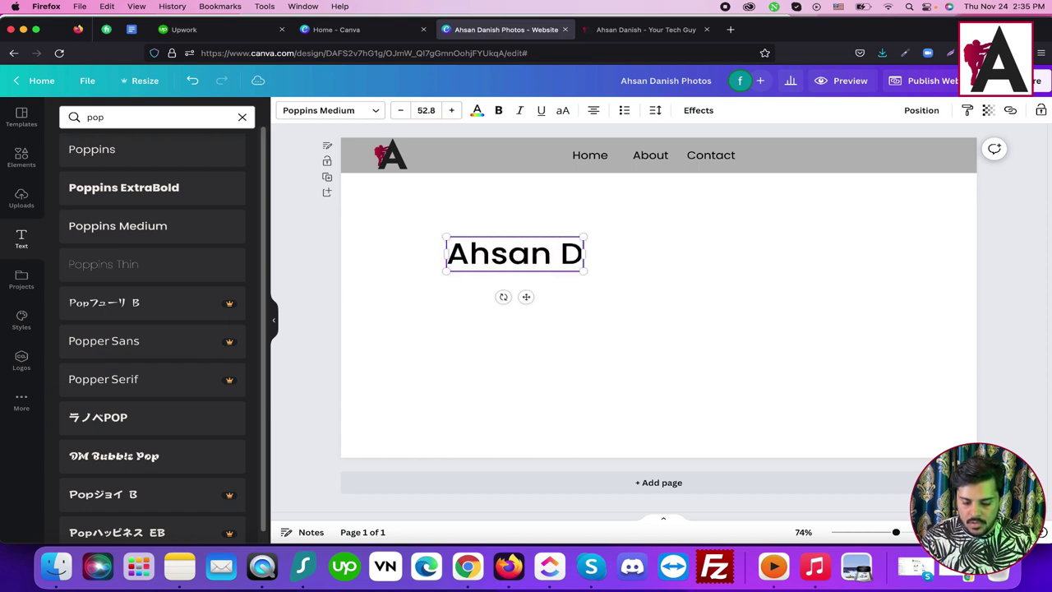
click(413, 307)
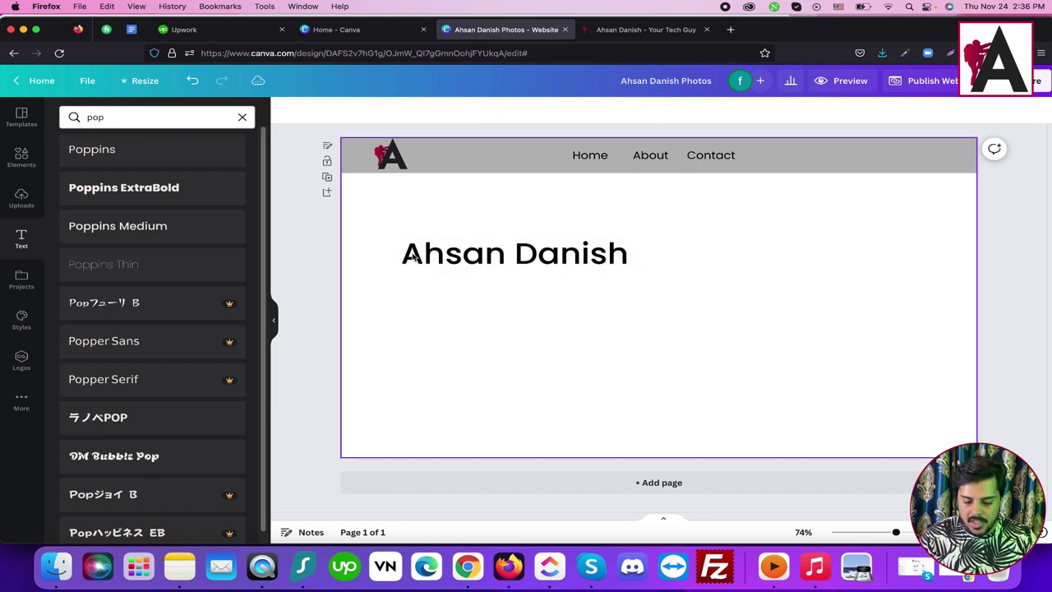
Nudge the name heading into place, duplicate it, and move the copy above it
drag(434, 258, 430, 270)
click(433, 270)
double_click(431, 268)
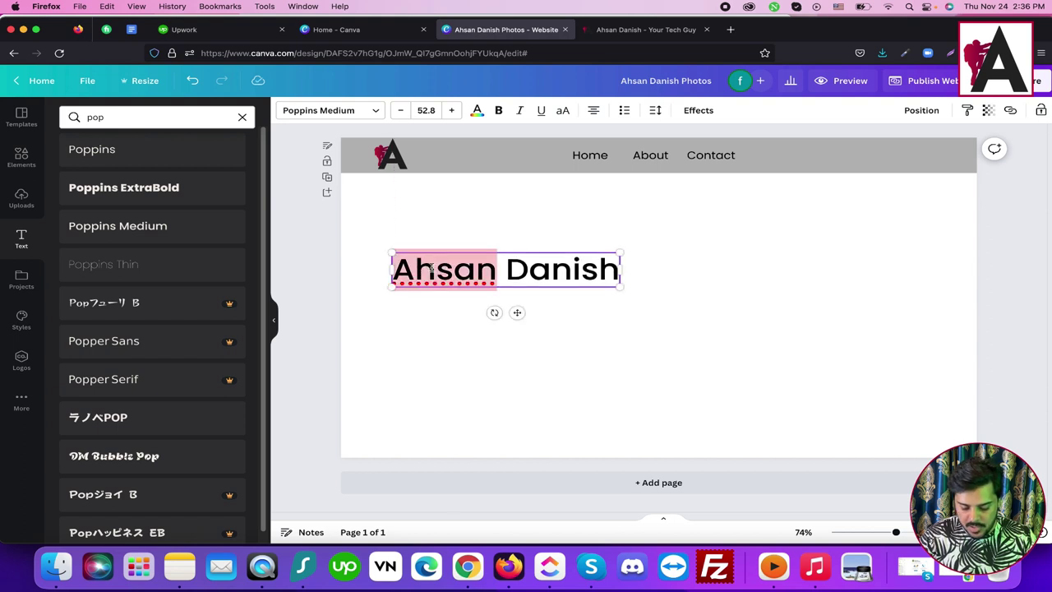
click(291, 249)
click(455, 263)
key(super+d)
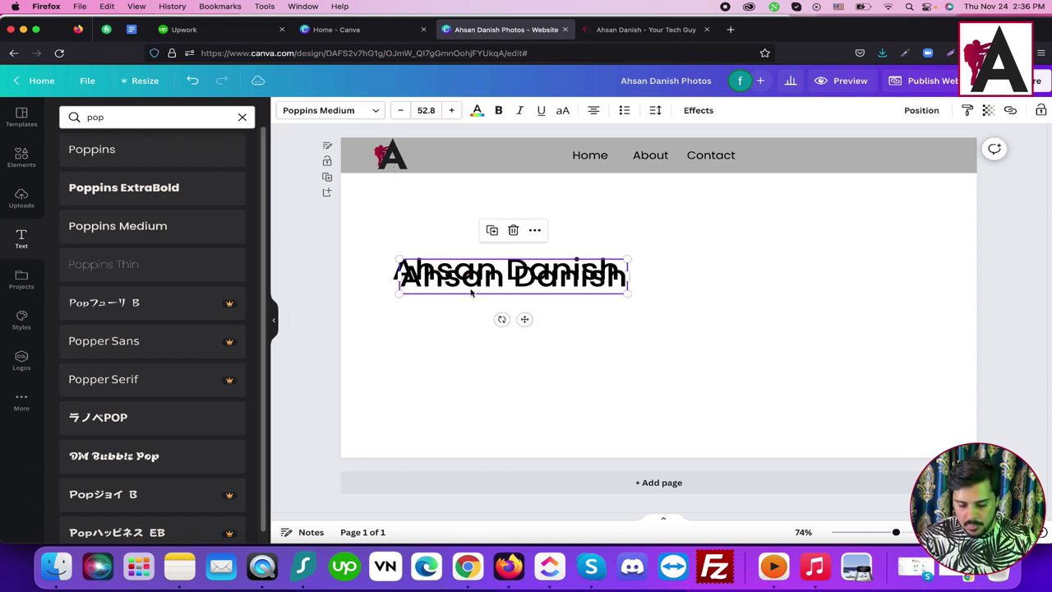
drag(465, 264, 465, 245)
click(466, 246)
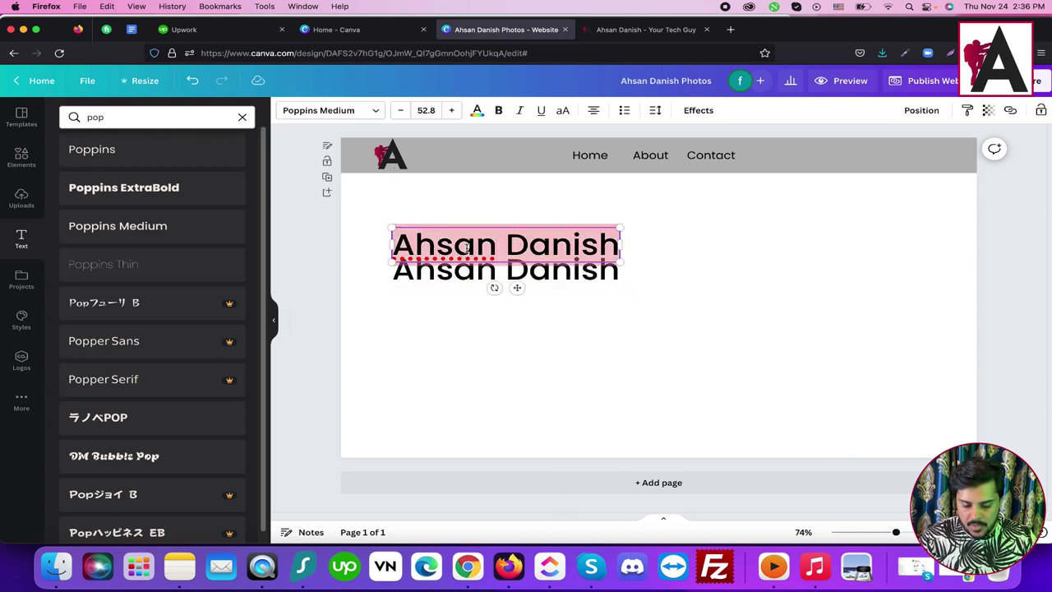
click(643, 29)
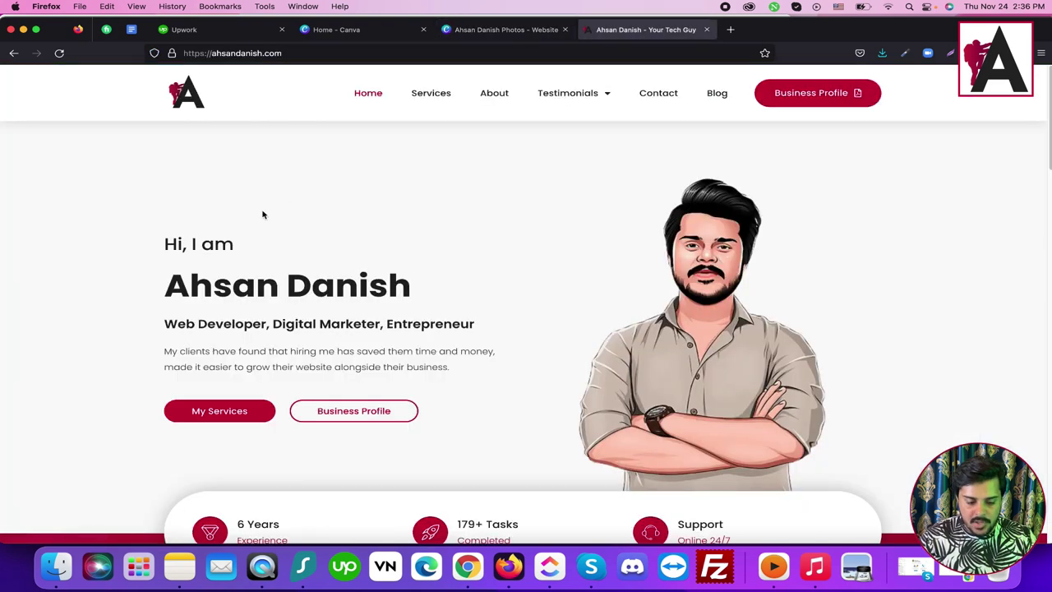
Paste 'Hi, I am' into the copy, shrink it to 30.8, and move it above the name
triple_click(198, 247)
key(super+c)
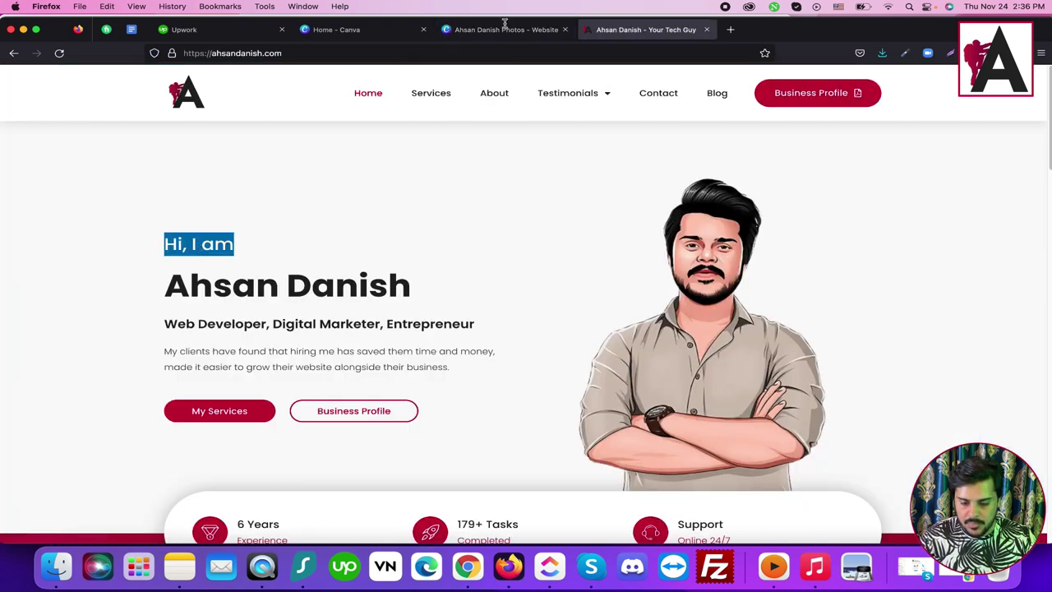
click(506, 30)
key(super+v)
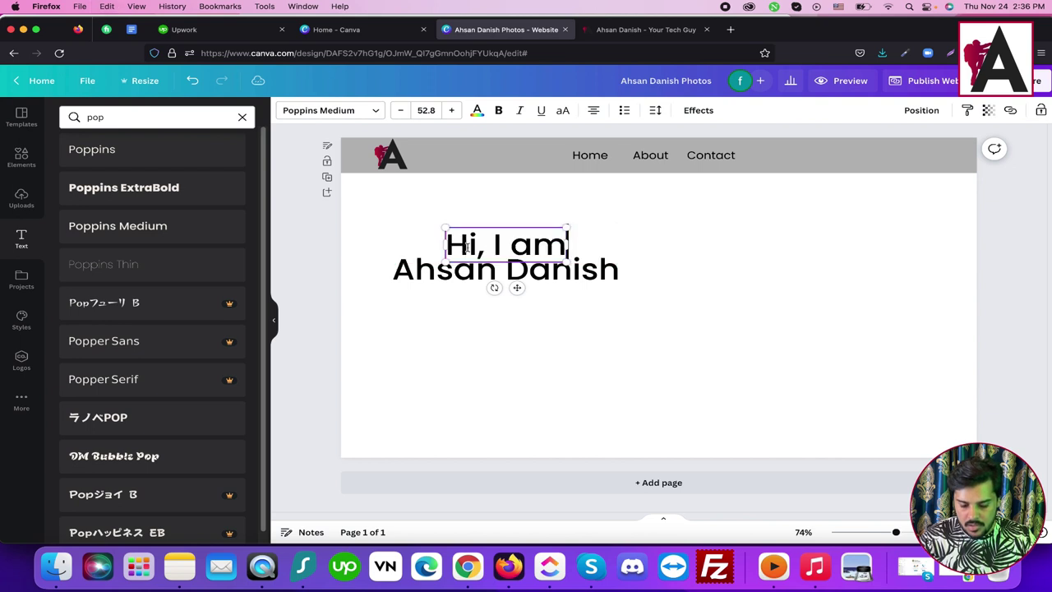
click(406, 111)
click(405, 111)
click(405, 111)
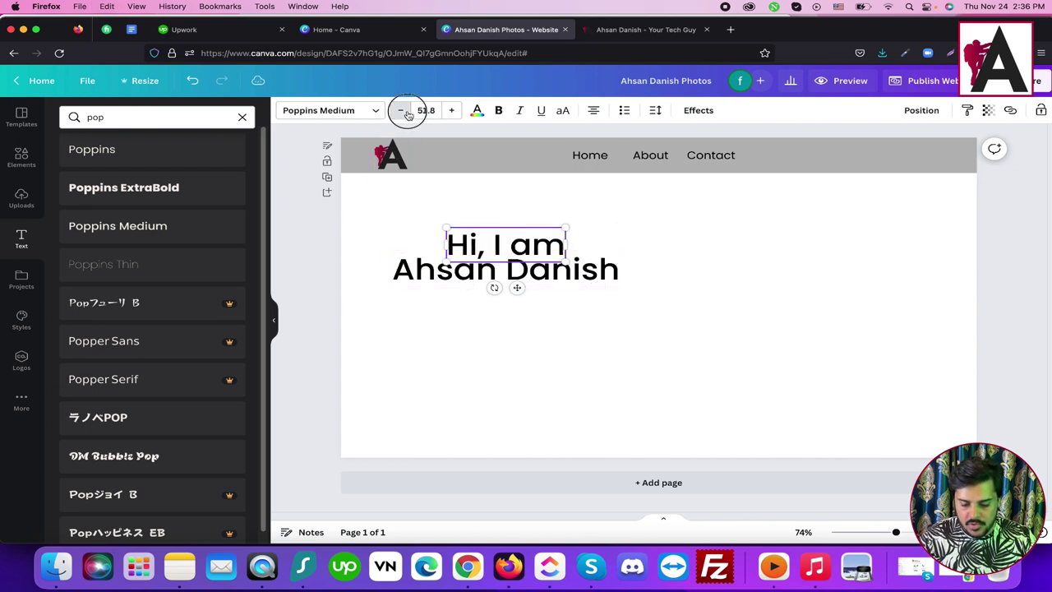
click(406, 111)
click(406, 111)
click(405, 111)
click(405, 111)
click(405, 111)
click(406, 111)
click(405, 111)
click(405, 111)
click(405, 111)
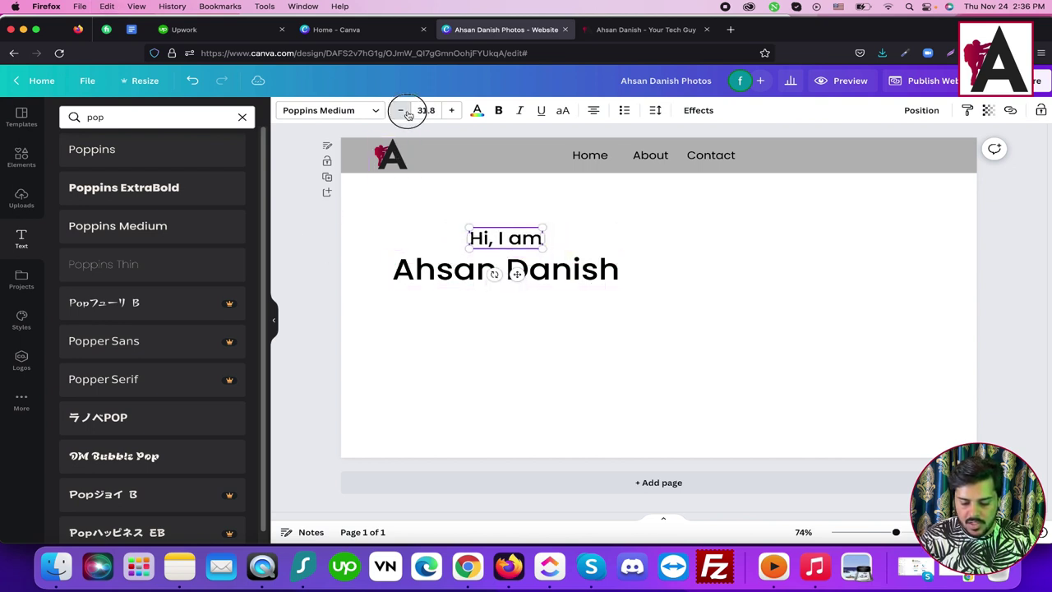
click(405, 111)
click(405, 111)
drag(506, 237, 425, 238)
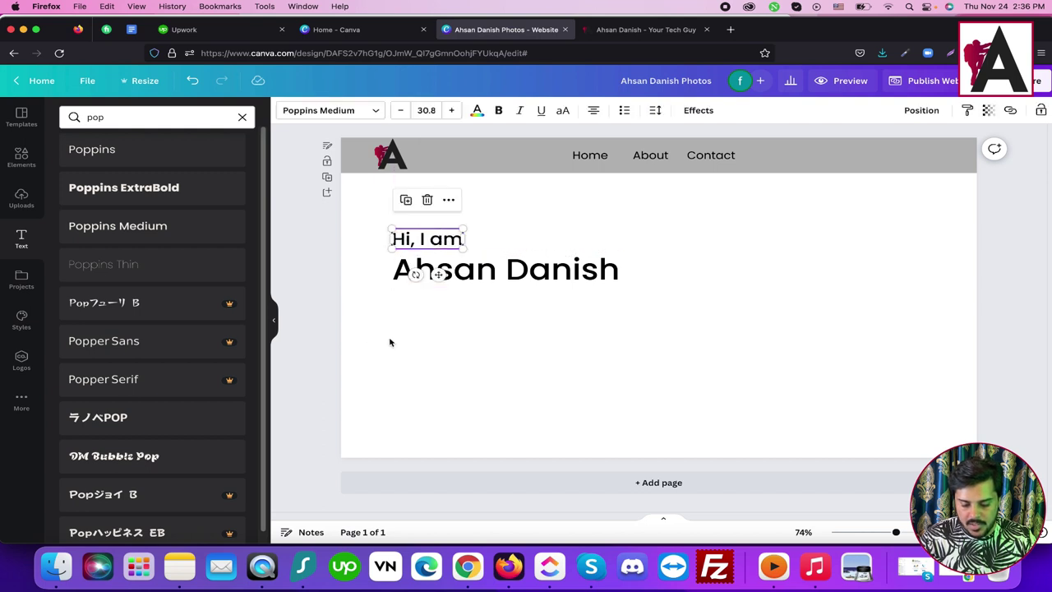
click(337, 311)
Copy the reference subtitle and paste it into a duplicate of the name box below the name
click(682, 31)
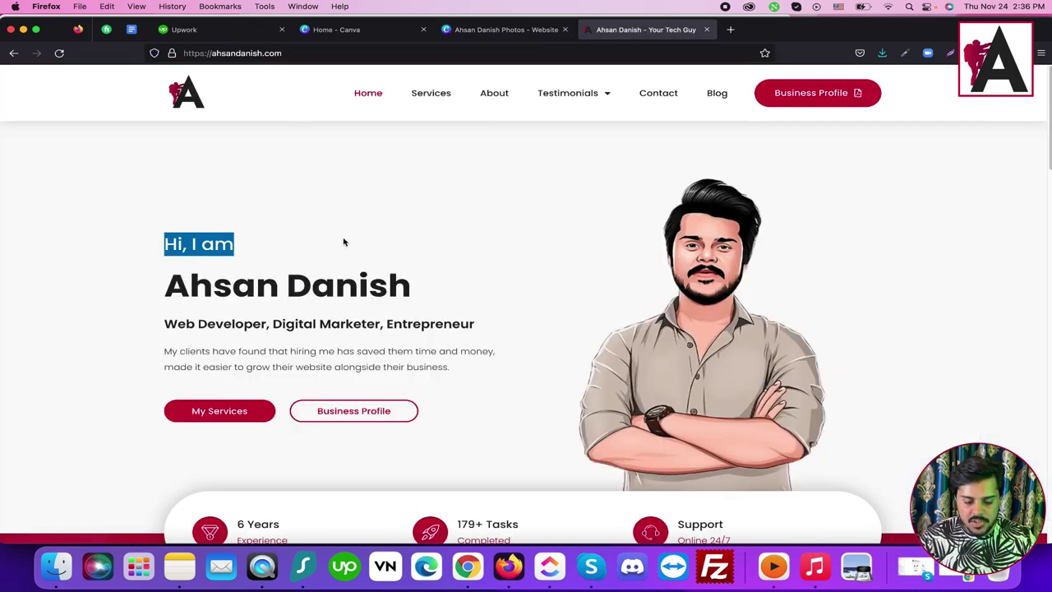
triple_click(329, 351)
triple_click(332, 325)
key(super+c)
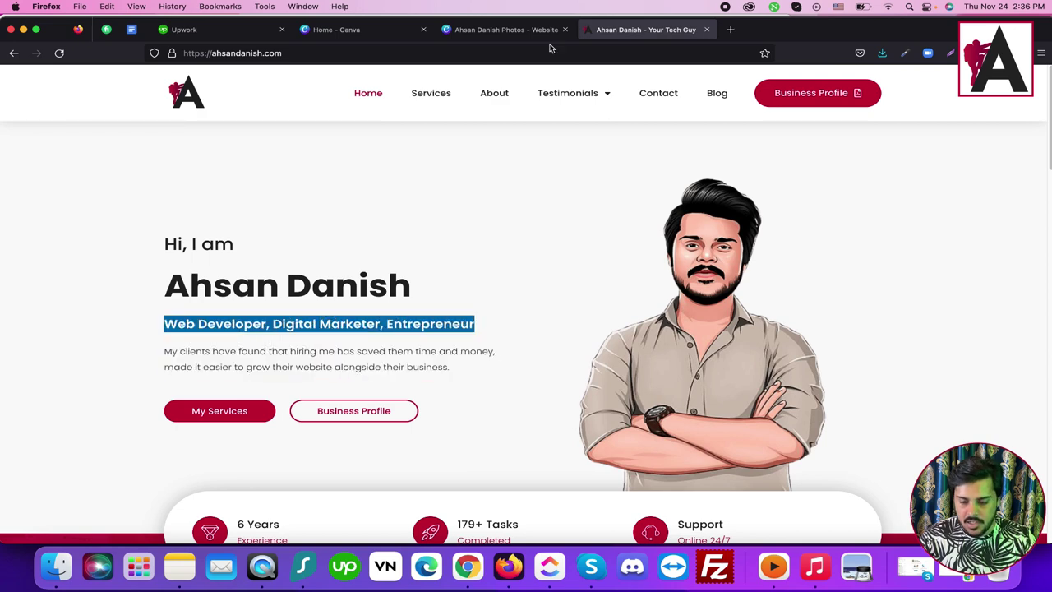
click(494, 30)
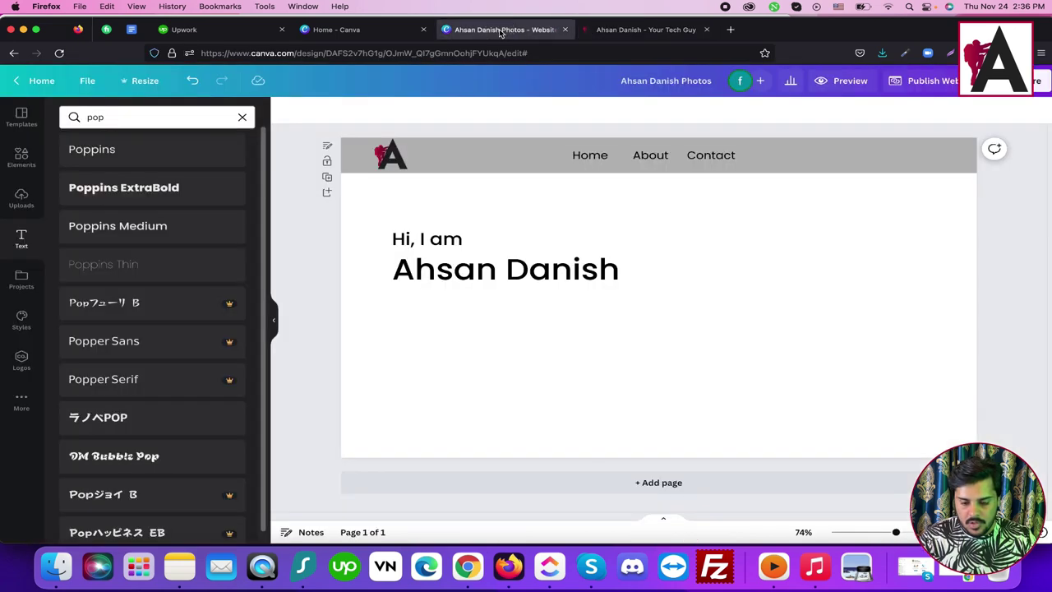
click(484, 268)
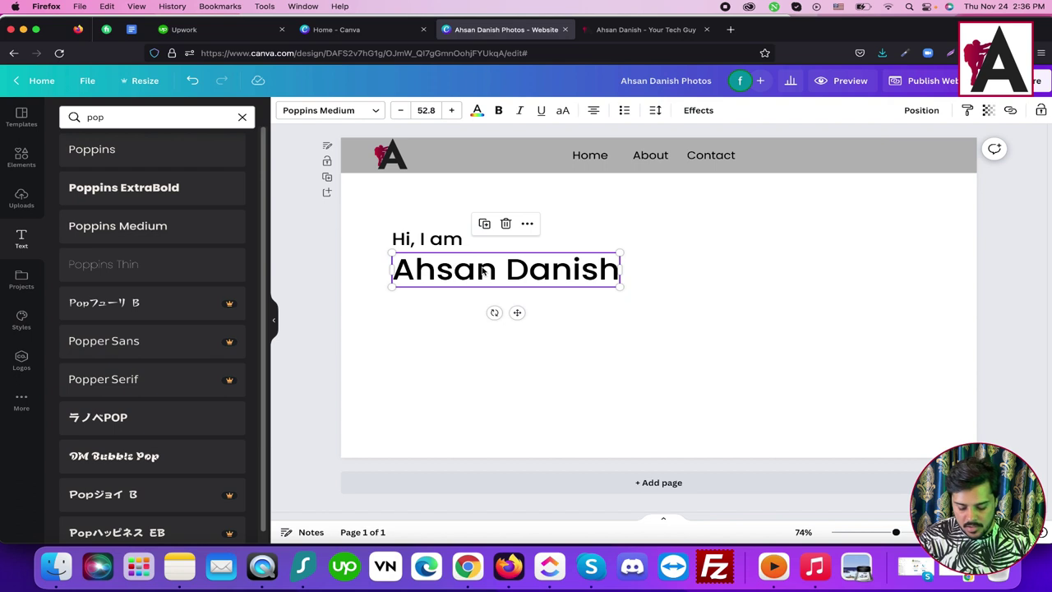
drag(484, 271, 459, 298)
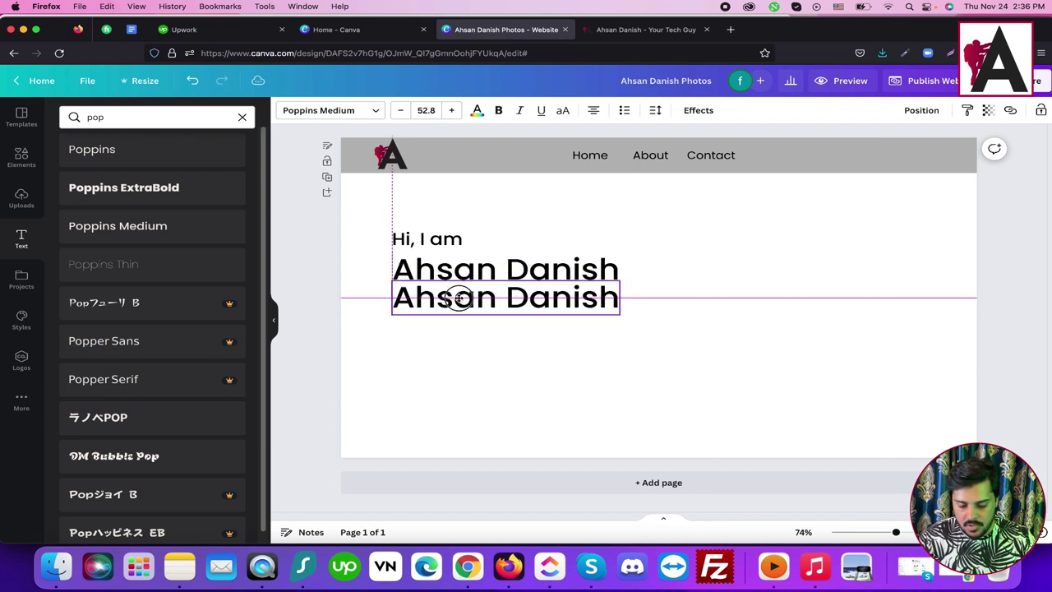
triple_click(459, 298)
key(Right)
key(Return)
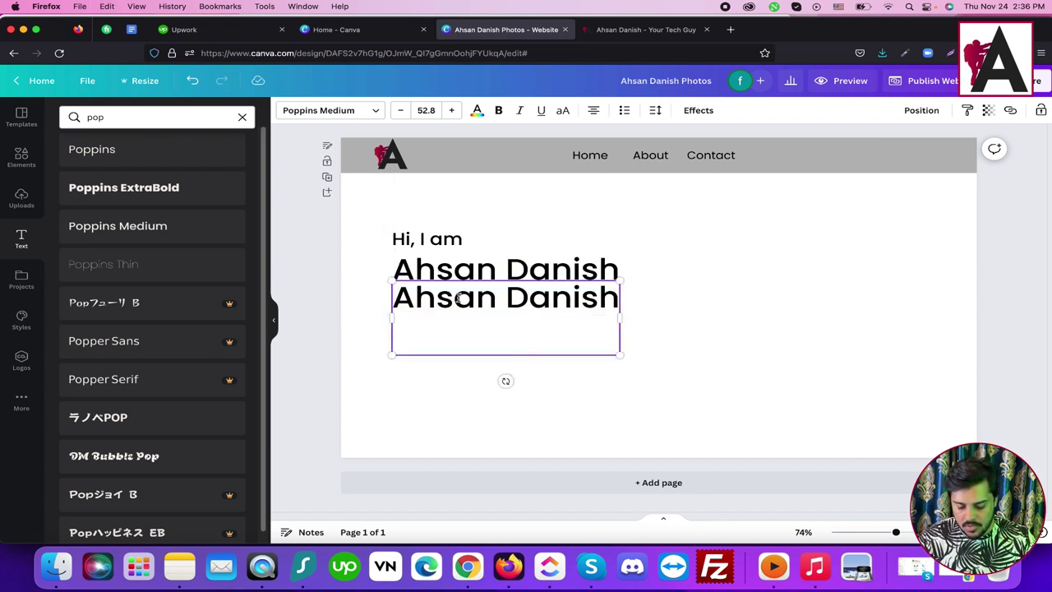
click(645, 30)
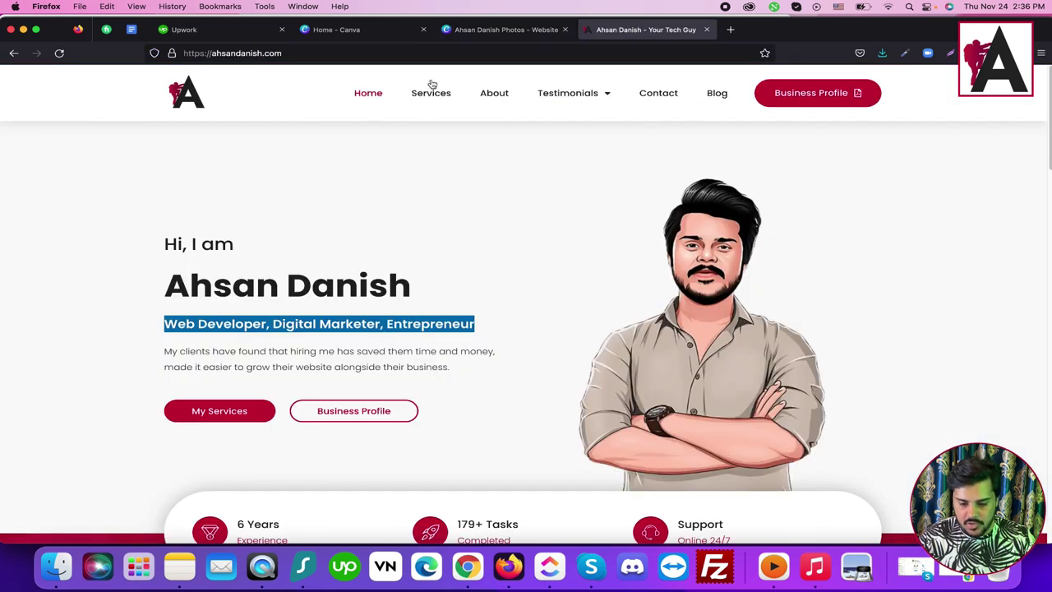
click(493, 30)
key(shift+Up)
key(shift+Up)
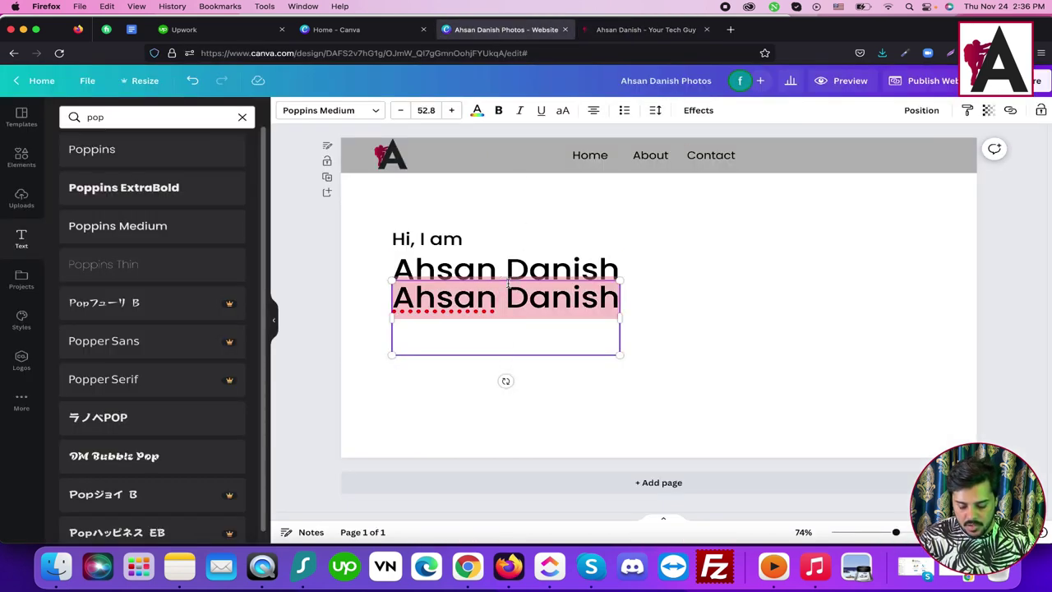
key(super+v)
Widen the subtitle box and shrink its text and empty trailing line
drag(671, 379, 934, 332)
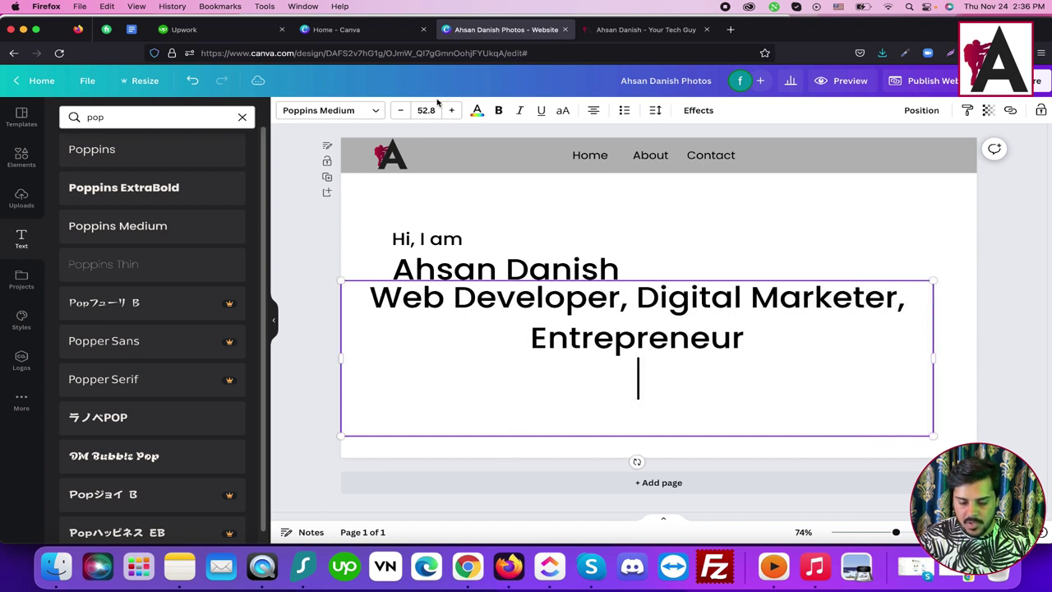
click(402, 112)
click(402, 111)
click(402, 116)
click(402, 112)
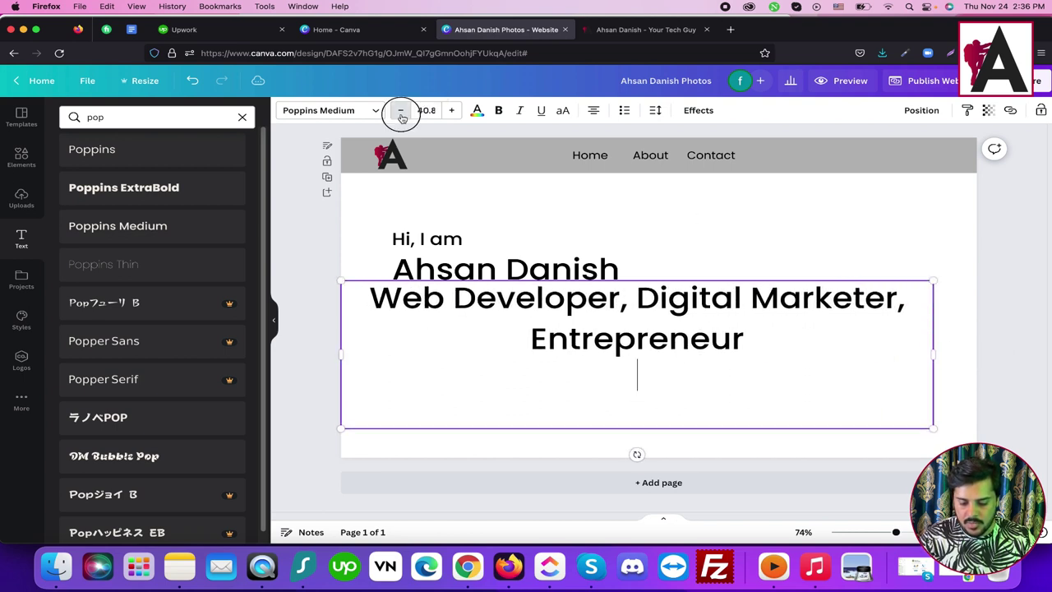
click(402, 112)
click(401, 113)
click(401, 113)
click(401, 113)
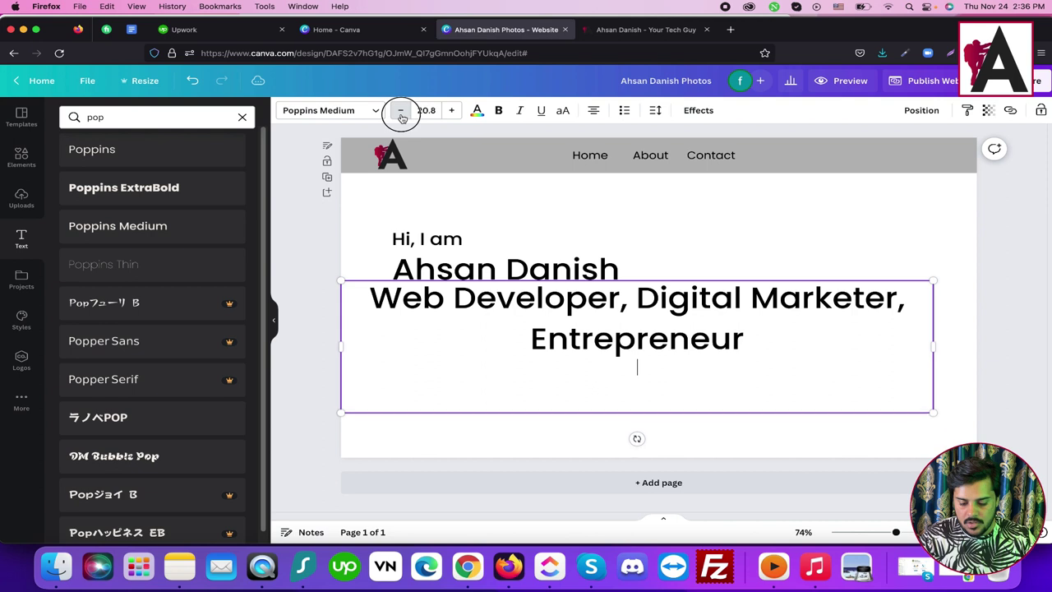
click(402, 113)
click(402, 113)
click(401, 114)
click(401, 113)
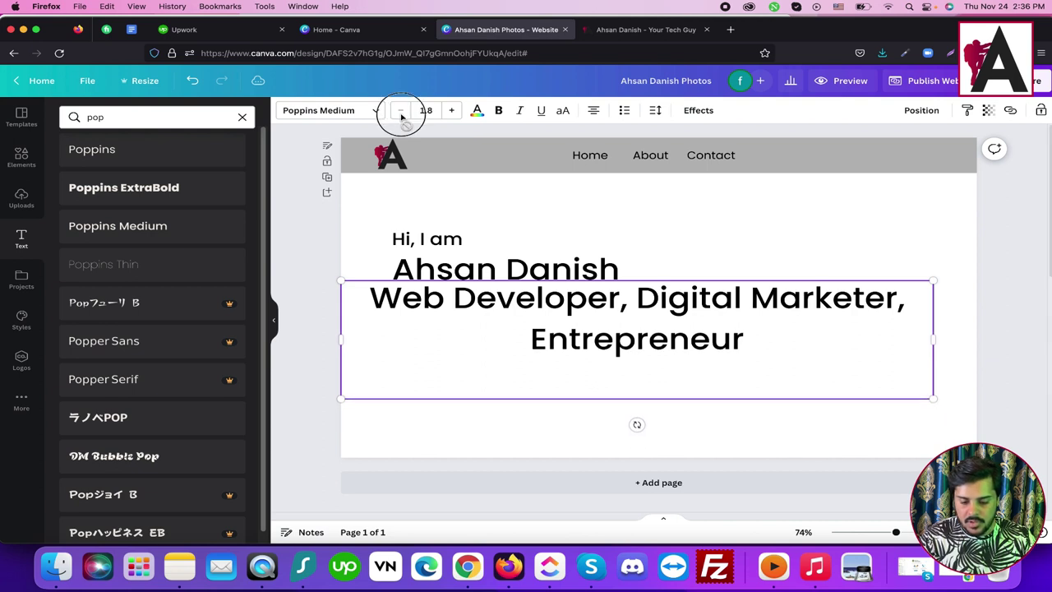
Set the subtitle to size 20, align it with 'Hi, I am', and bold the name heading
click(618, 297)
triple_click(618, 298)
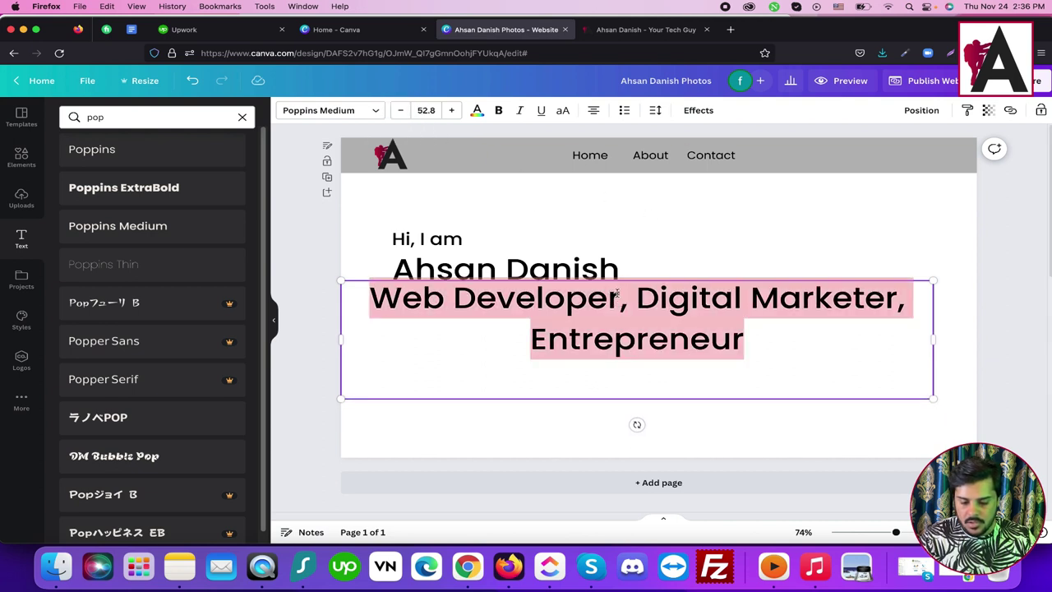
click(421, 110)
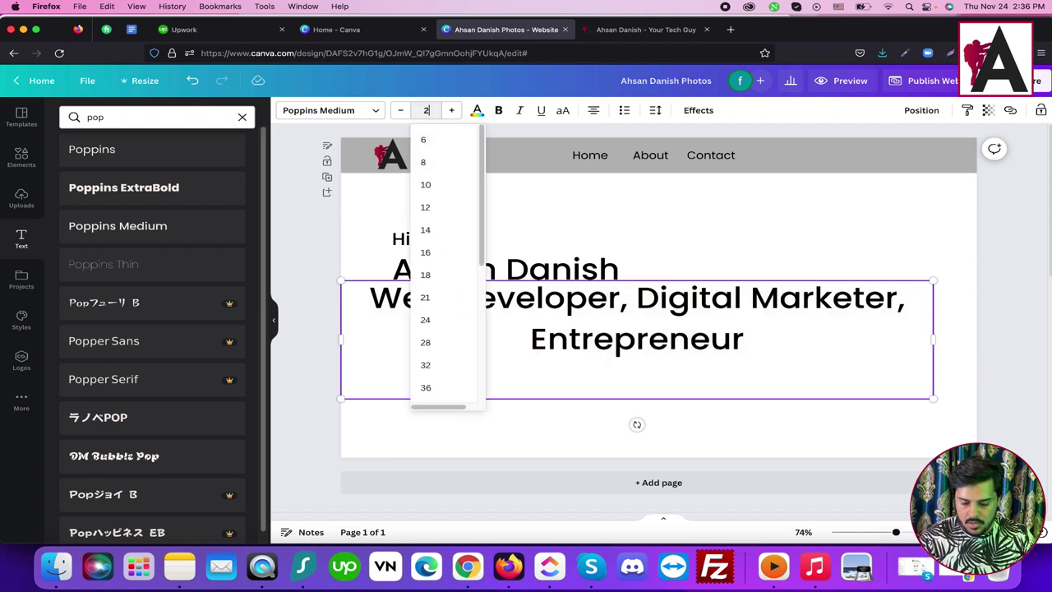
key(Return)
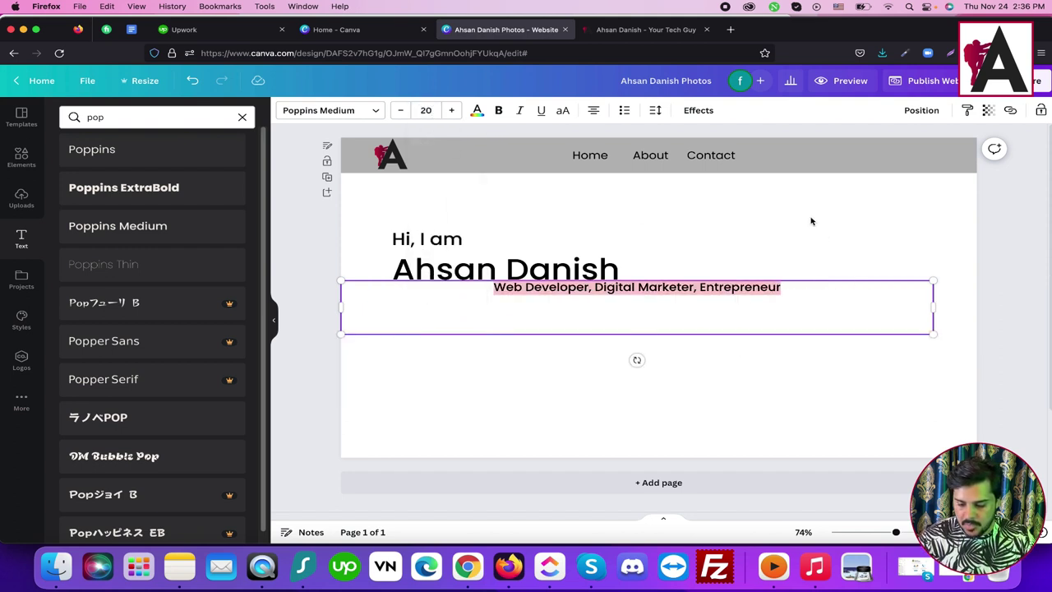
key(Escape)
drag(597, 302, 570, 303)
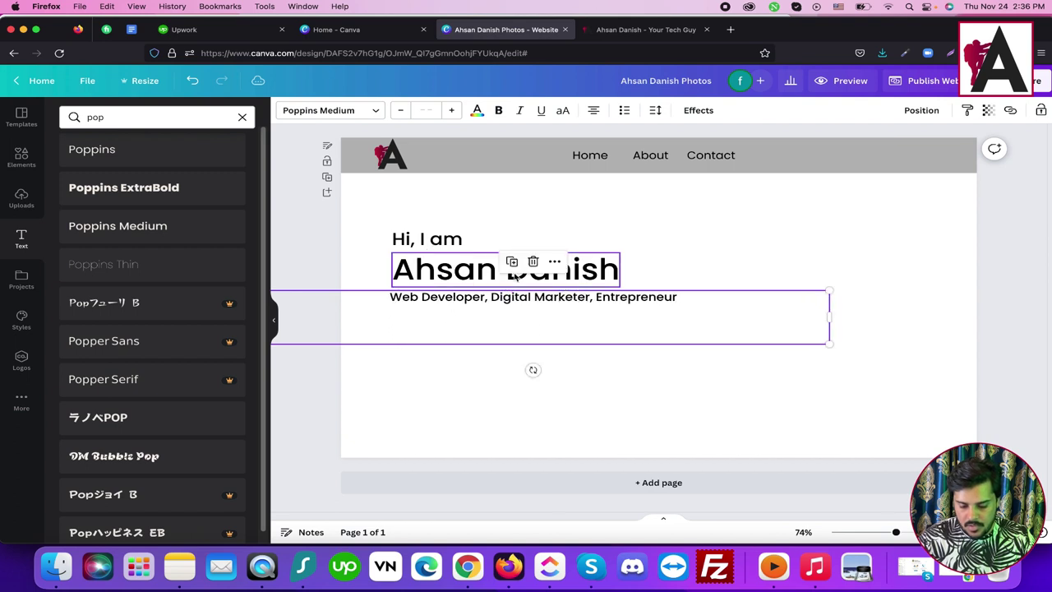
click(498, 110)
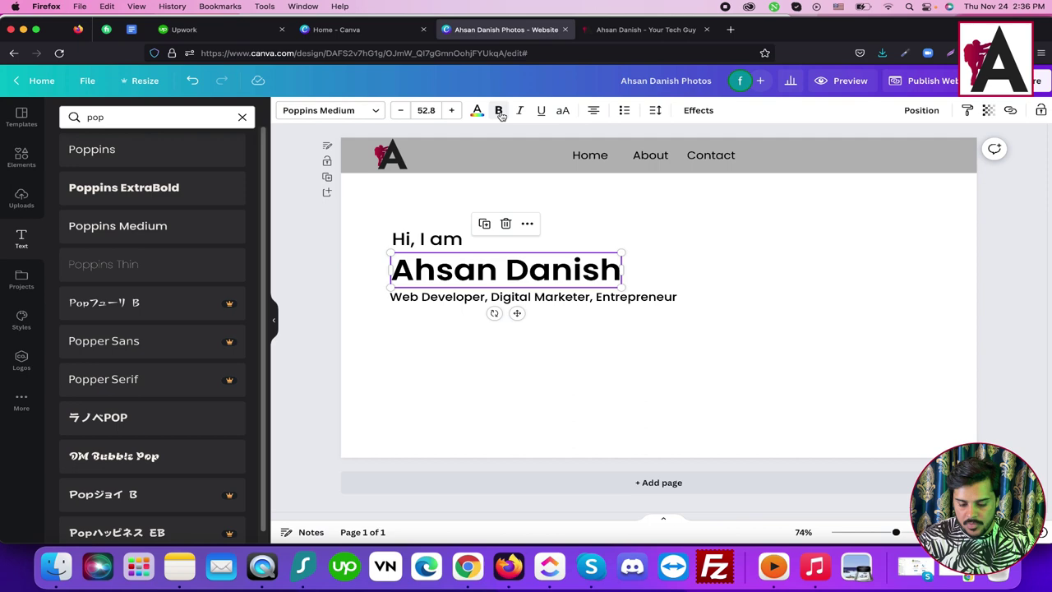
click(344, 276)
Paste the reference description paragraph into a Poppins text box below the subtitle, three lines wide
click(667, 30)
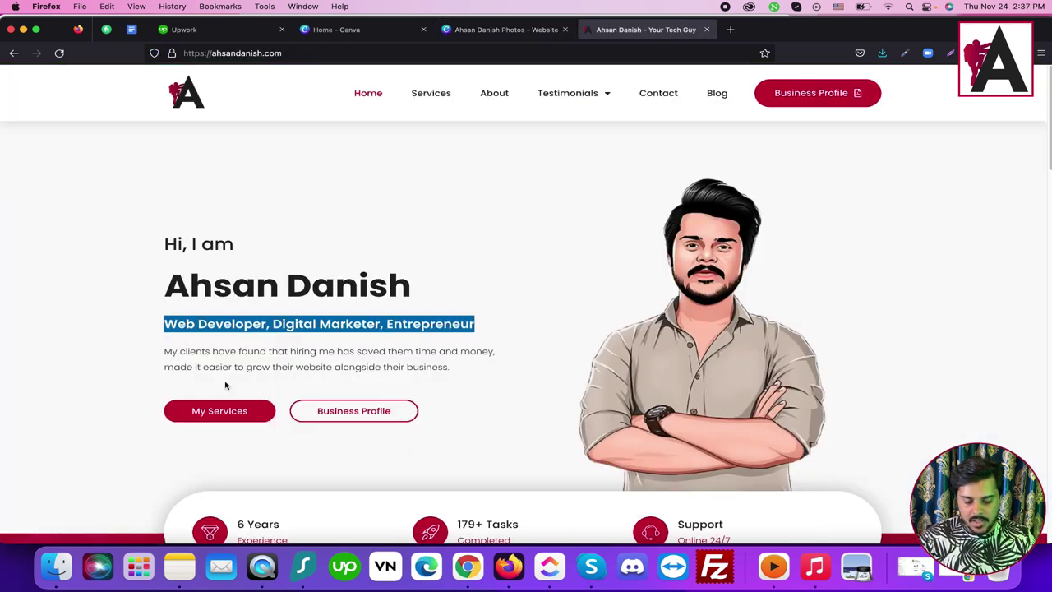
triple_click(249, 364)
key(super+c)
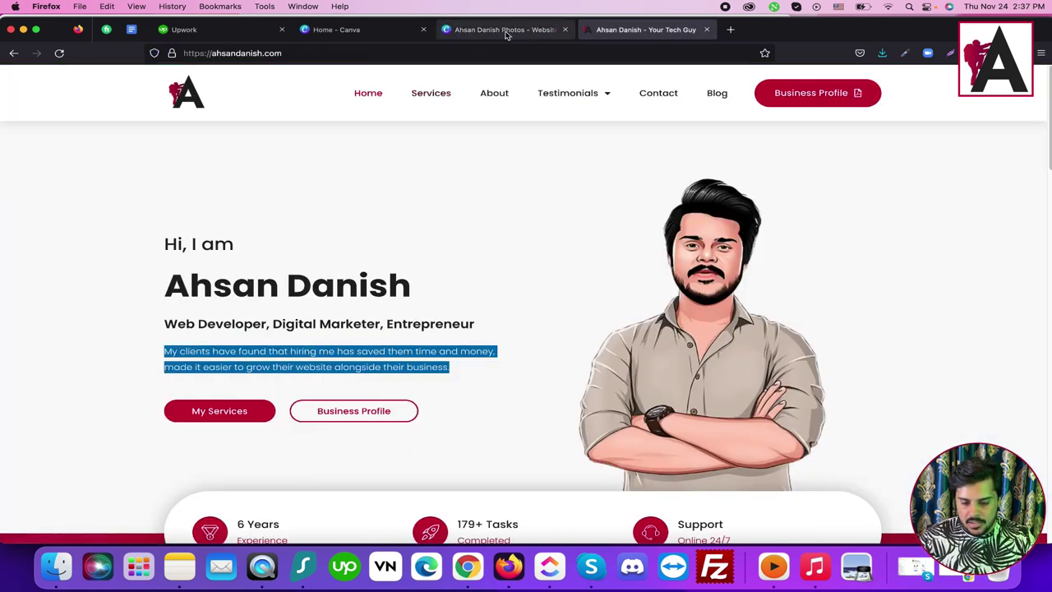
click(505, 29)
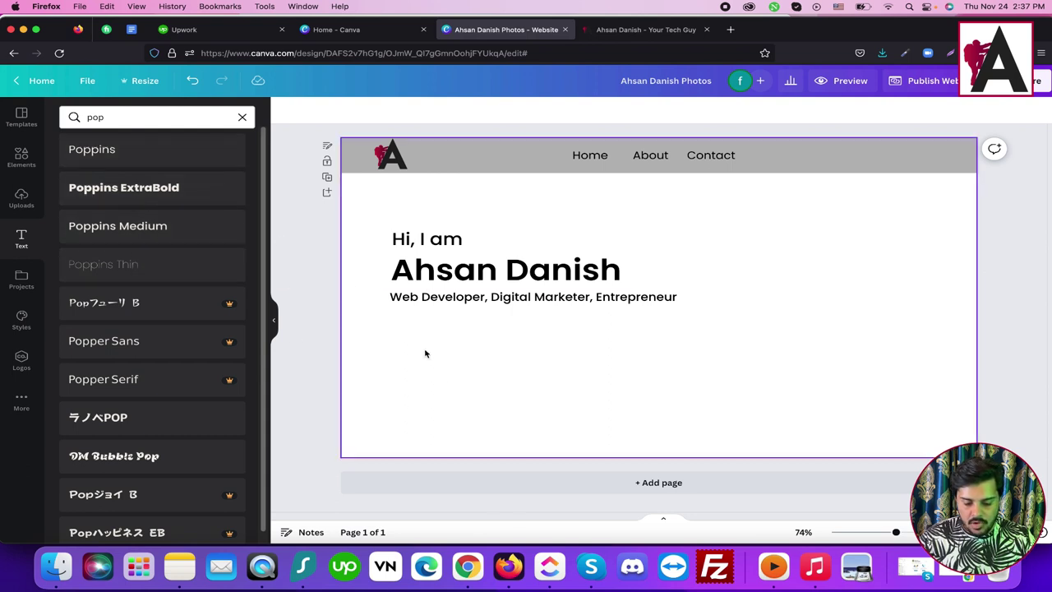
mouse_move(643, 296)
mouse_down()
mouse_move(677, 297)
mouse_move(633, 290)
mouse_up()
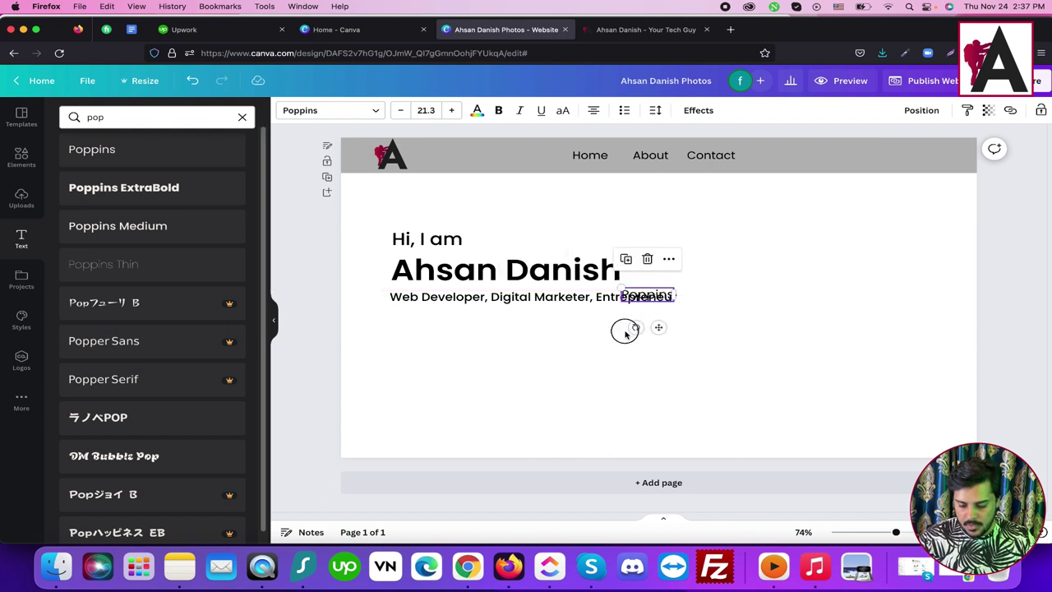
click(321, 264)
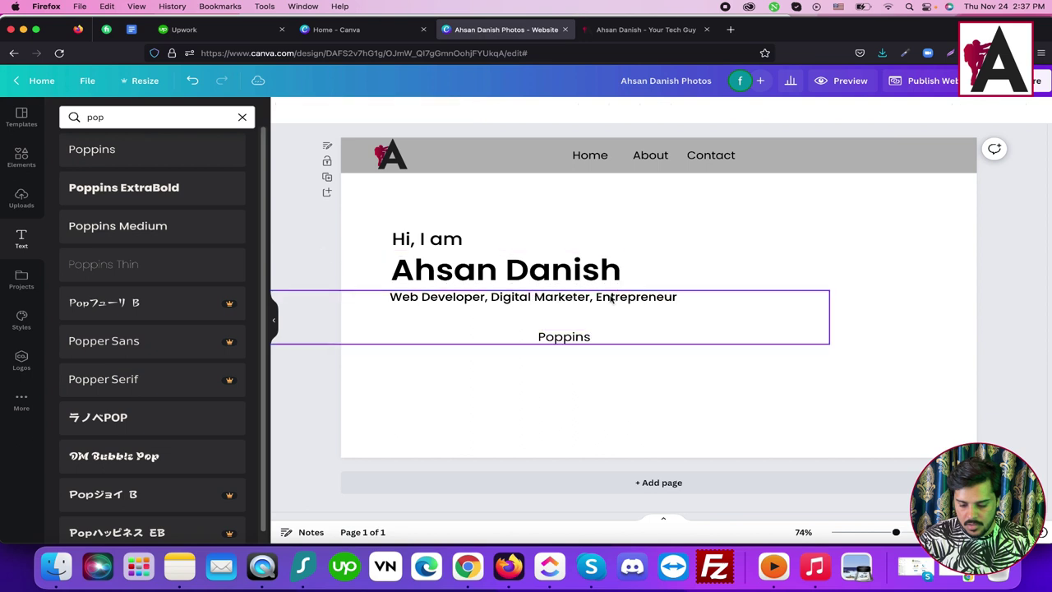
drag(564, 334, 411, 318)
key(super+v)
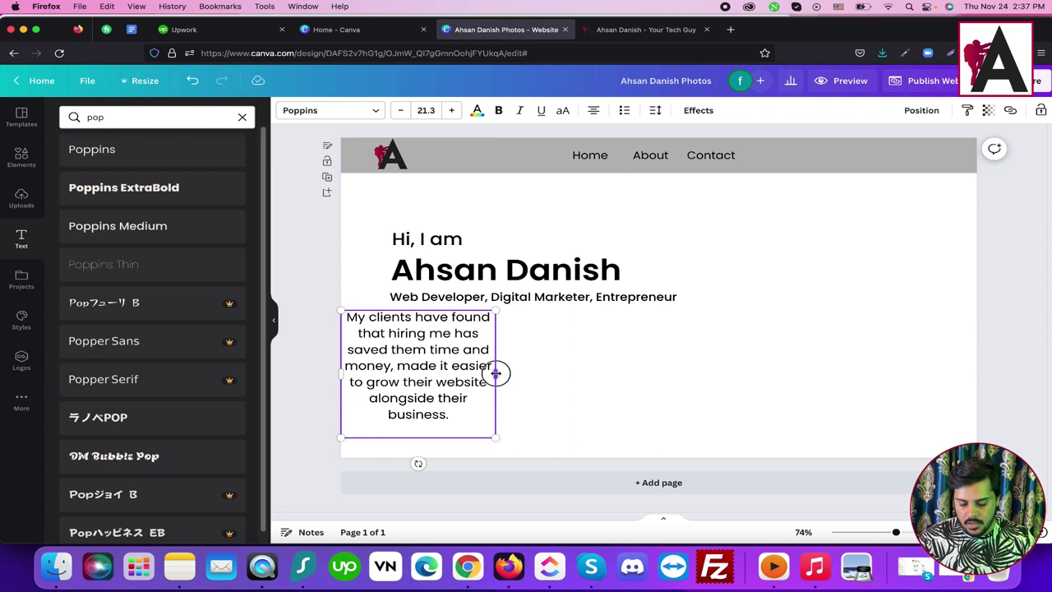
drag(496, 374, 689, 371)
drag(423, 326, 462, 325)
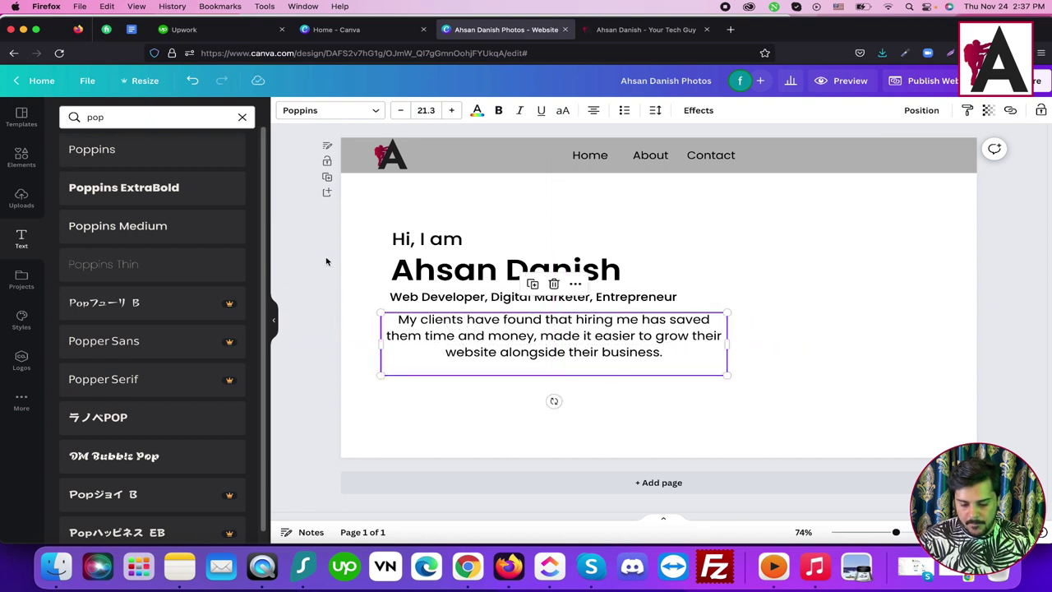
Make the subtitle bold and align the paragraph's left edge
click(1020, 246)
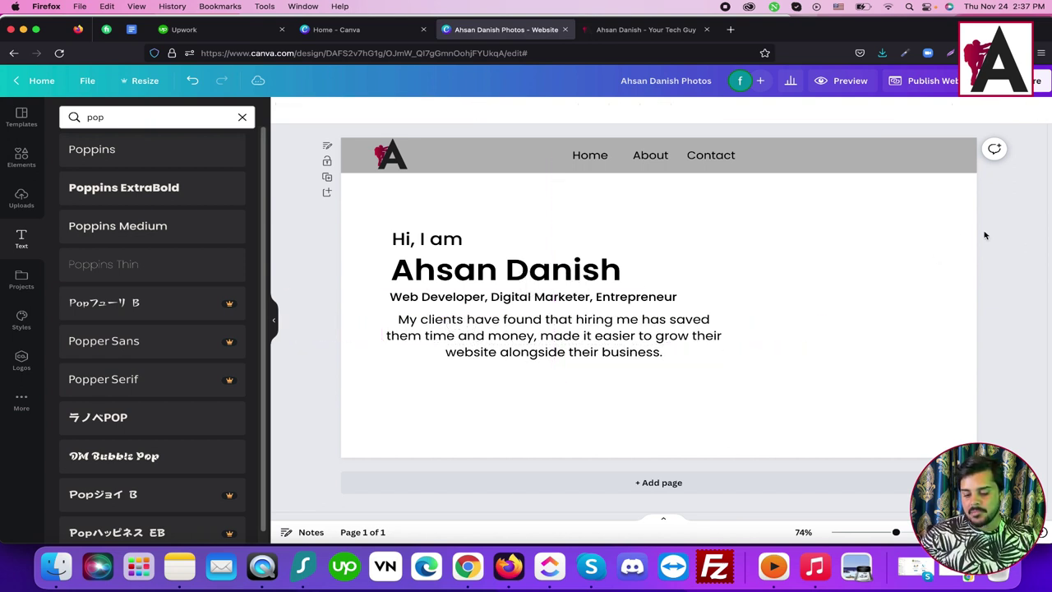
click(469, 298)
click(468, 298)
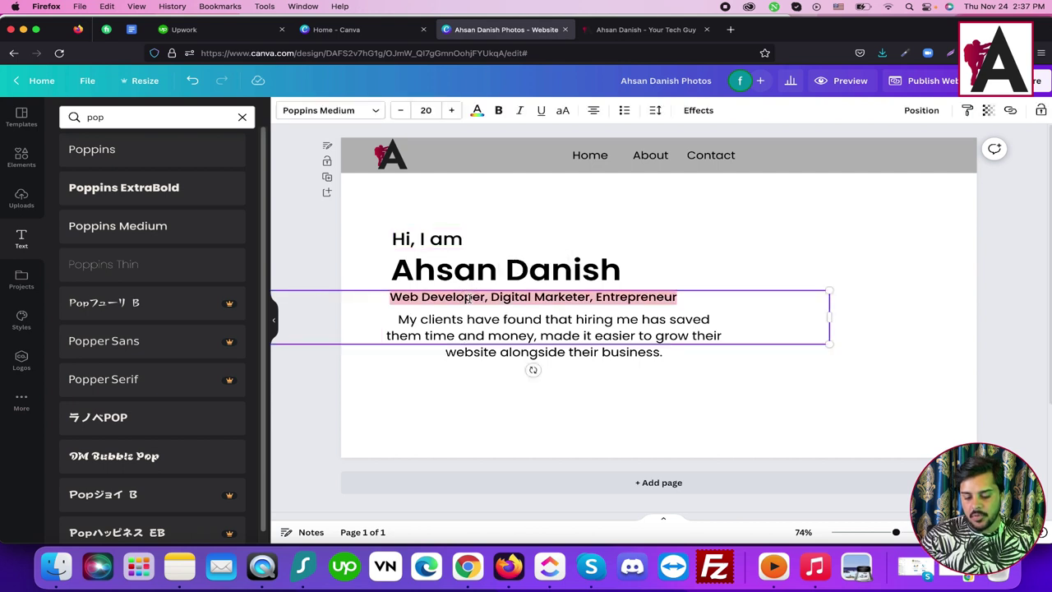
click(498, 110)
click(987, 244)
drag(568, 337, 564, 335)
Compare the hero text with the reference site and show the uploaded images
click(347, 227)
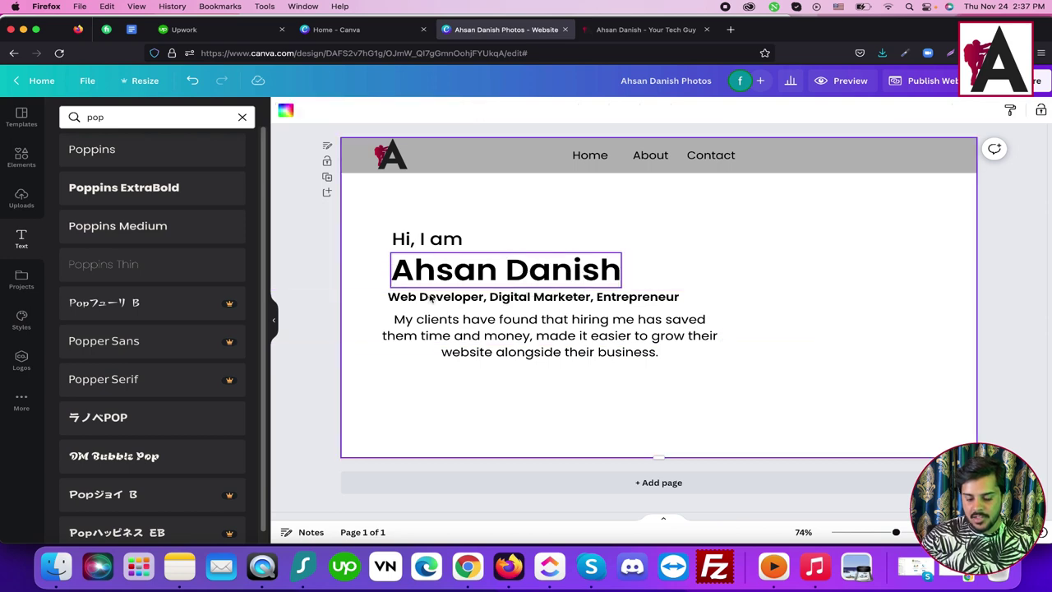
click(641, 30)
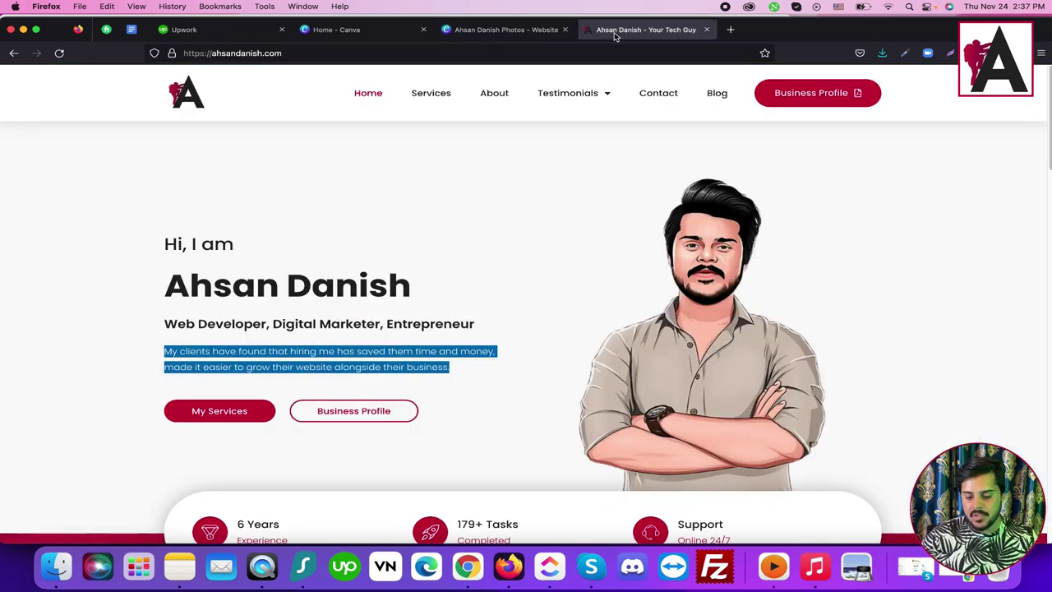
click(505, 30)
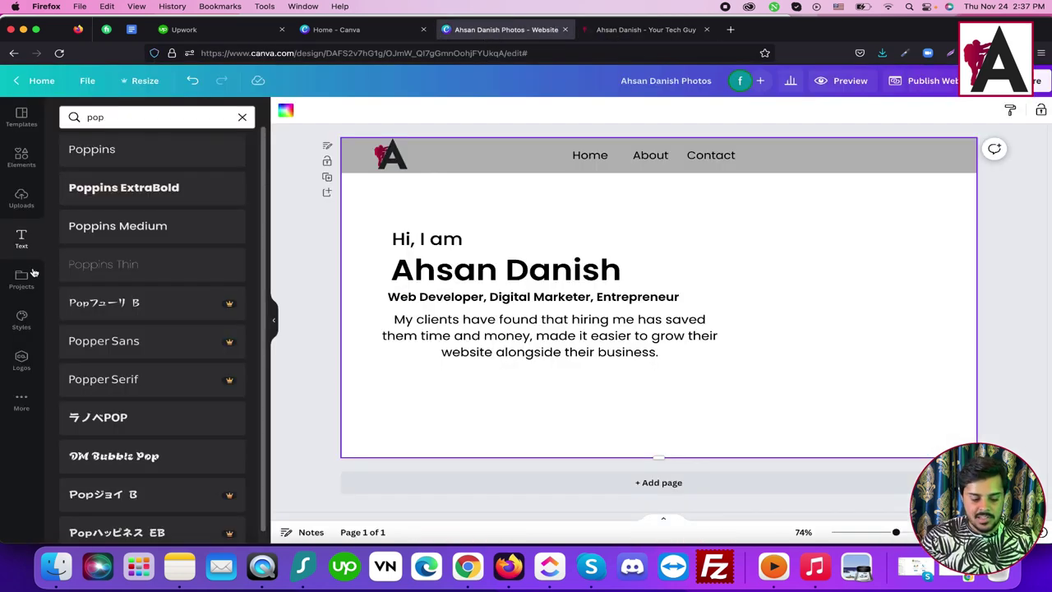
click(27, 321)
click(21, 199)
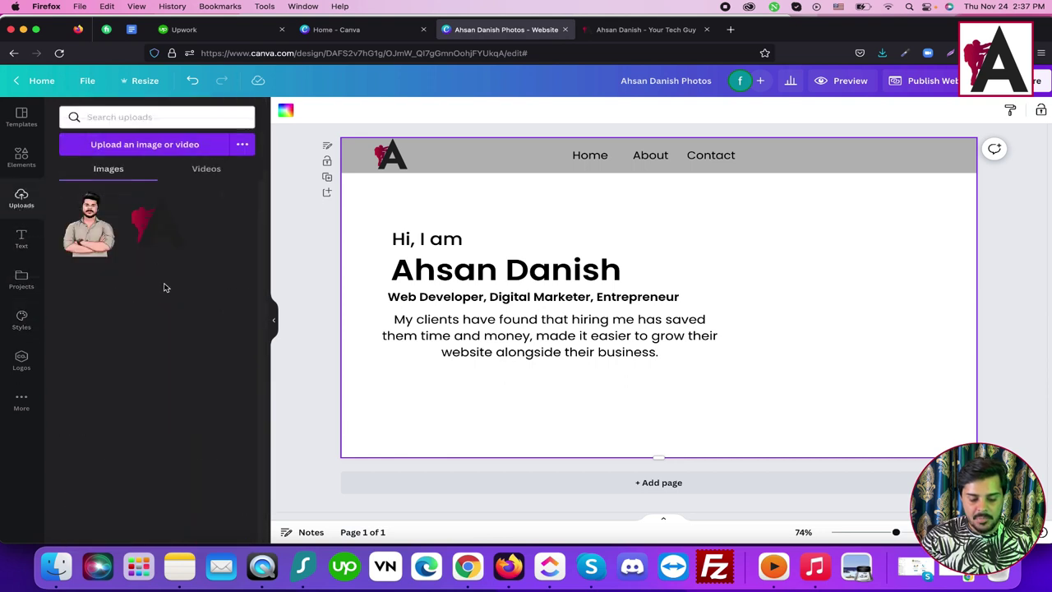
Place the uploaded portrait on the right and enlarge it up to the header bar
click(91, 228)
drag(716, 245, 742, 279)
drag(740, 369, 643, 462)
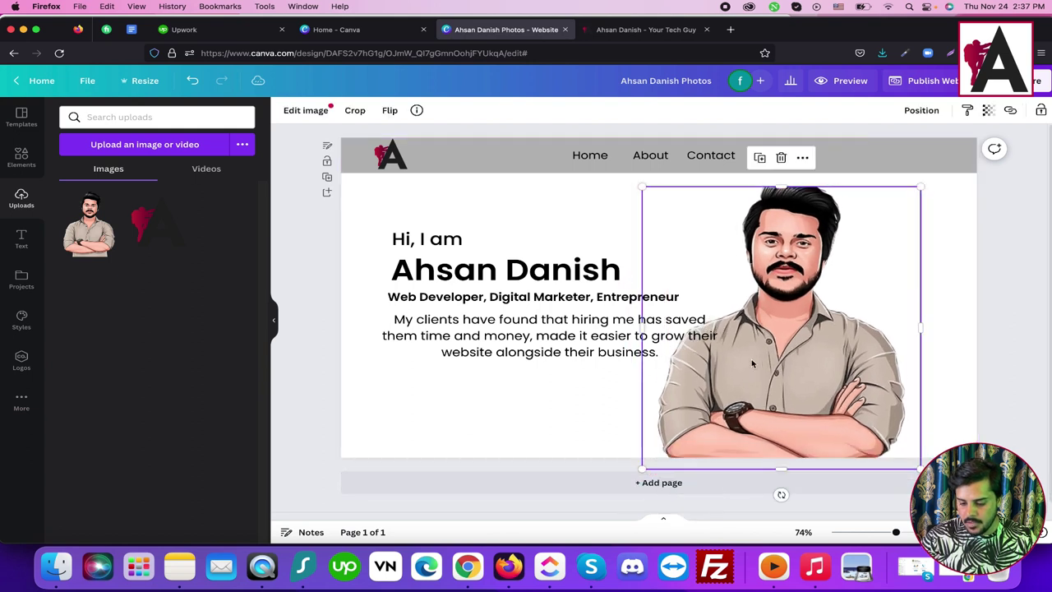
drag(764, 350, 793, 357)
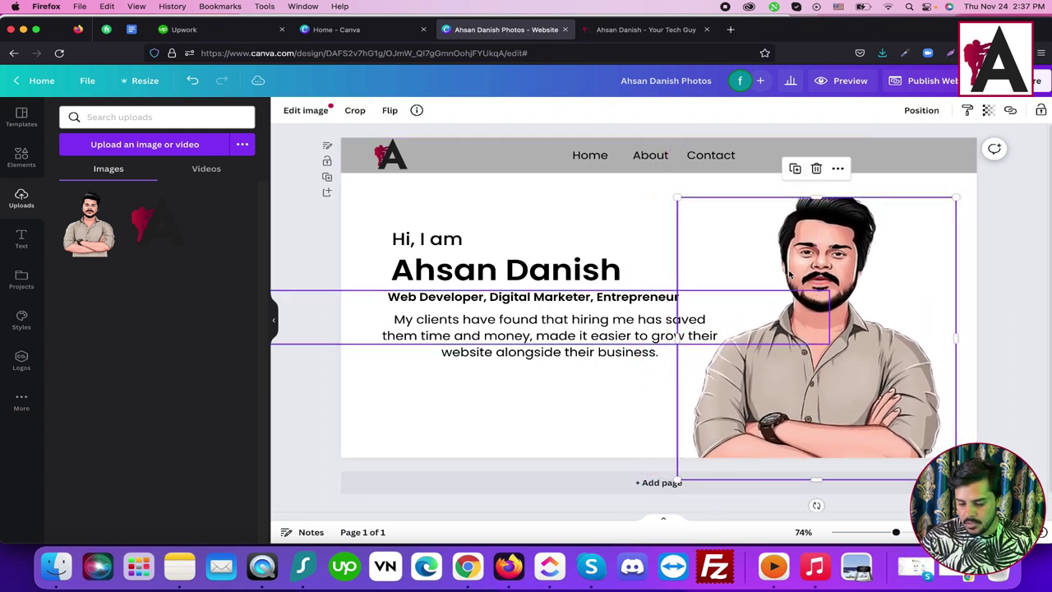
drag(815, 186, 815, 175)
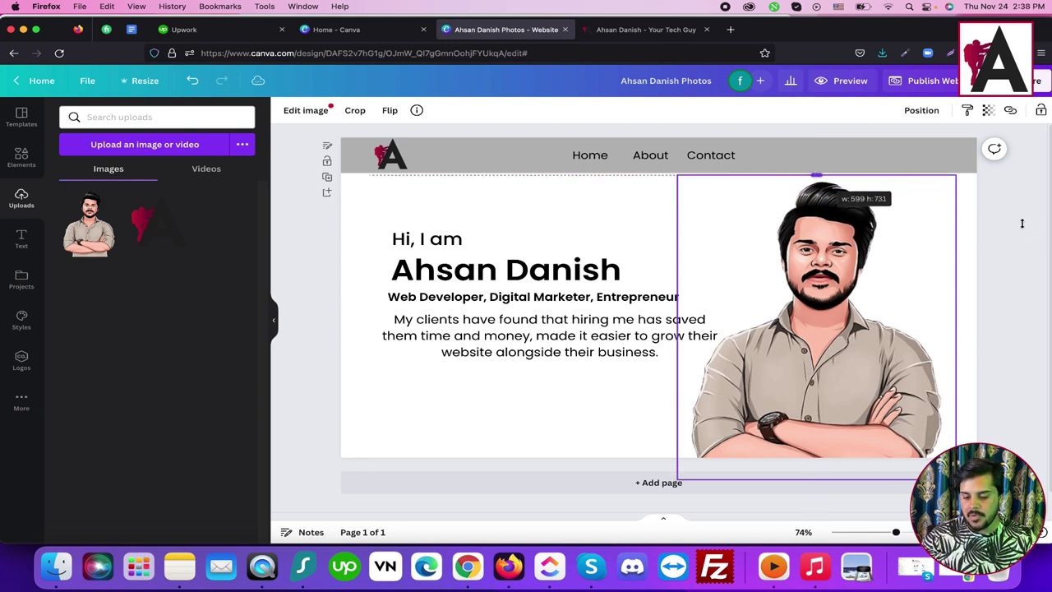
click(1019, 220)
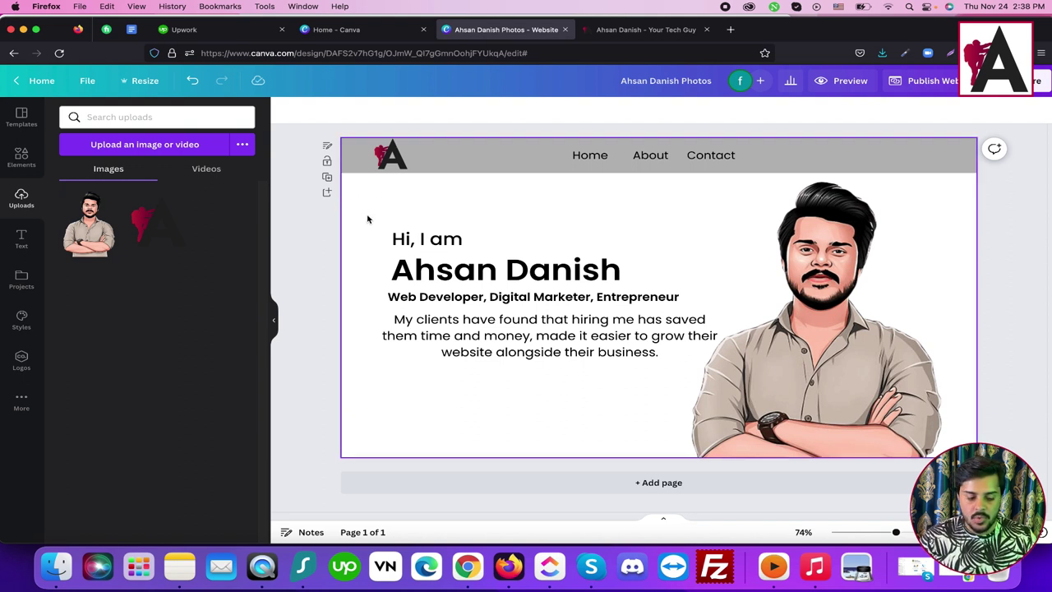
Review the Home/About/Contact navigation text, then add a blank second page
click(358, 206)
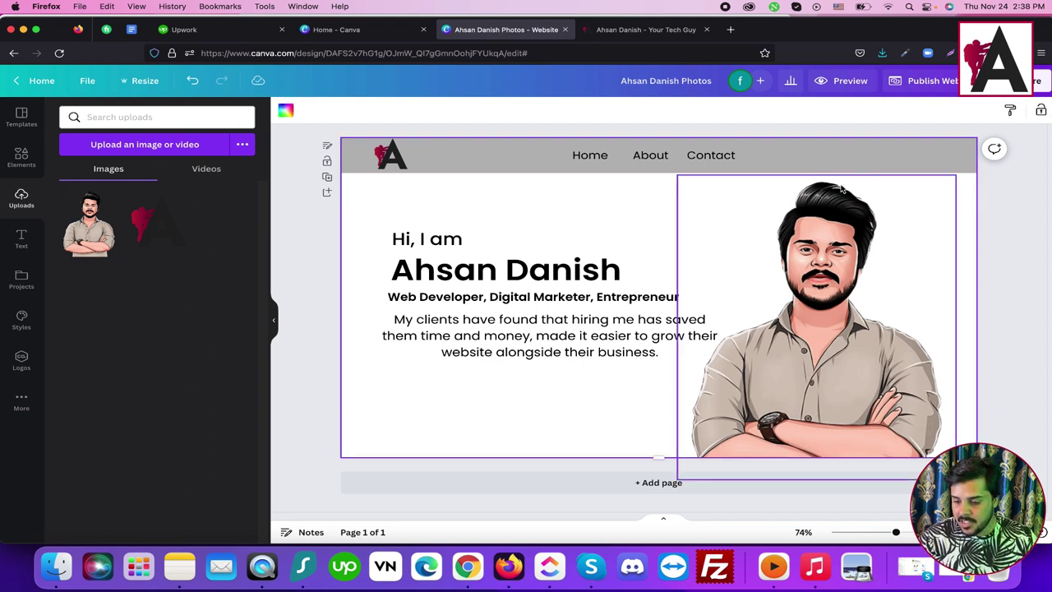
click(22, 400)
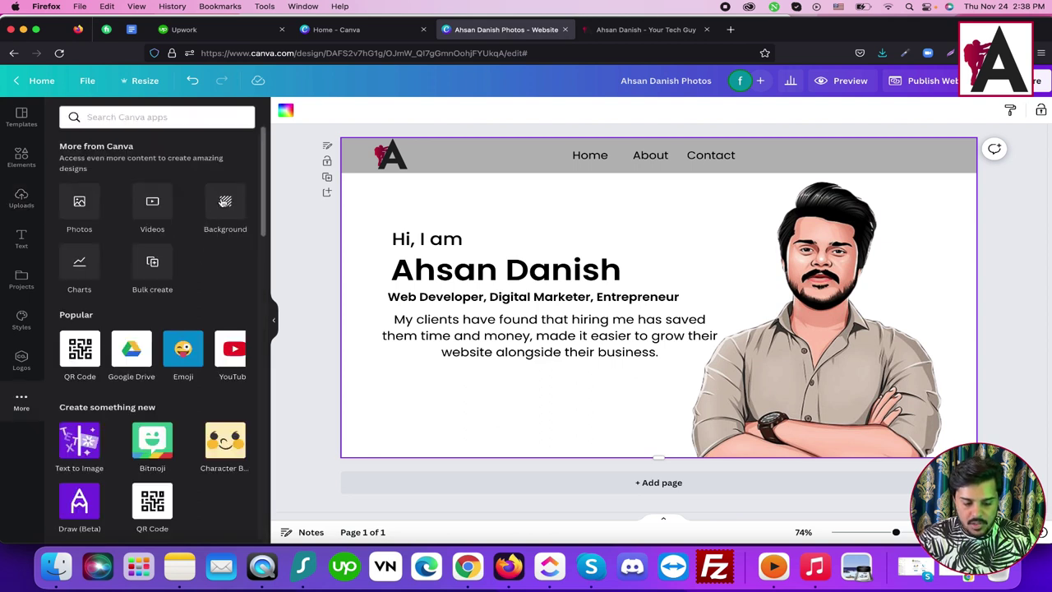
click(583, 157)
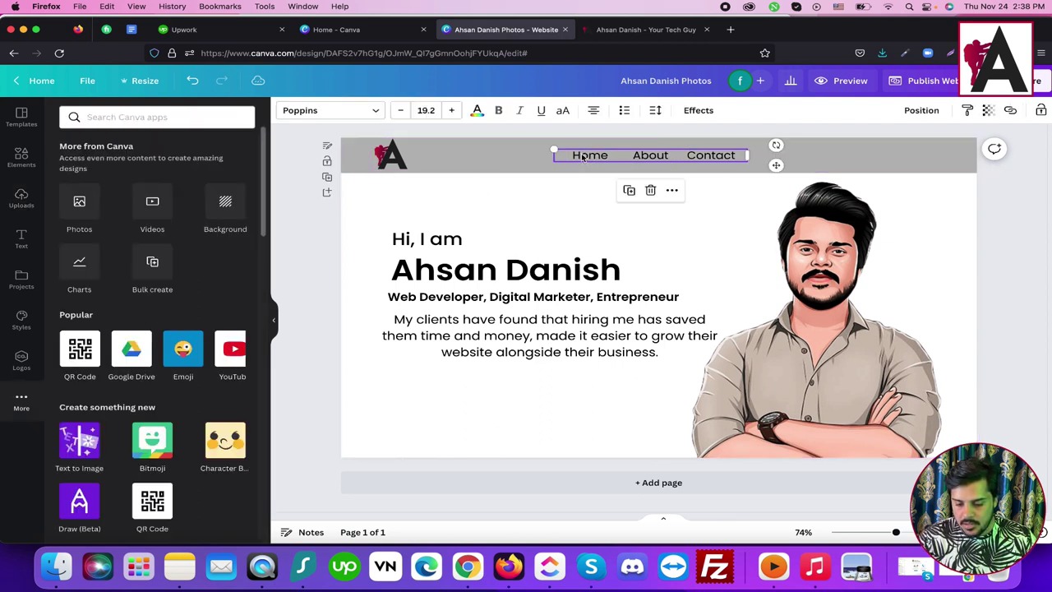
click(590, 154)
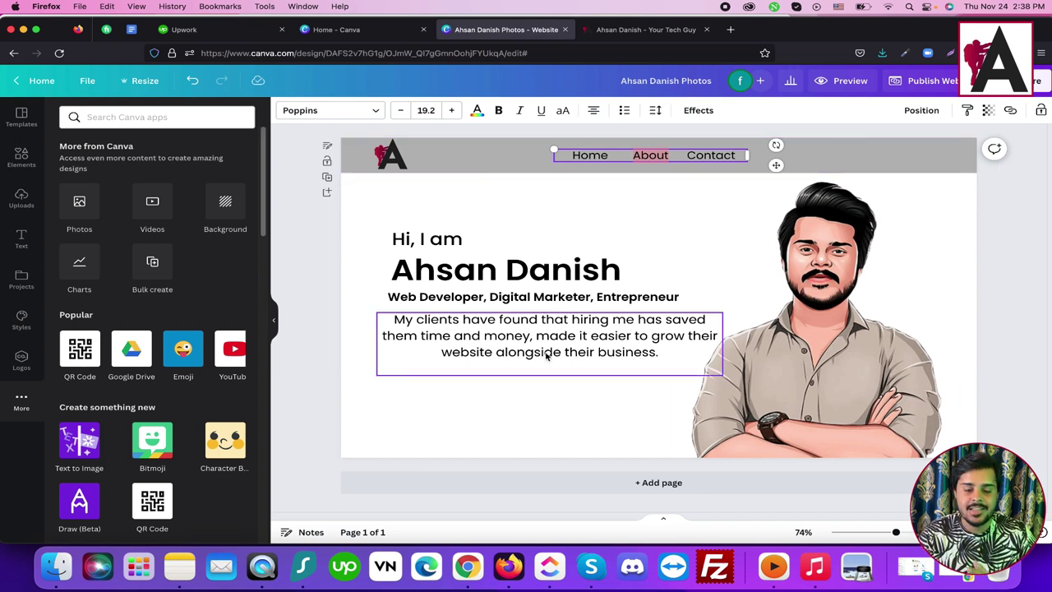
click(993, 256)
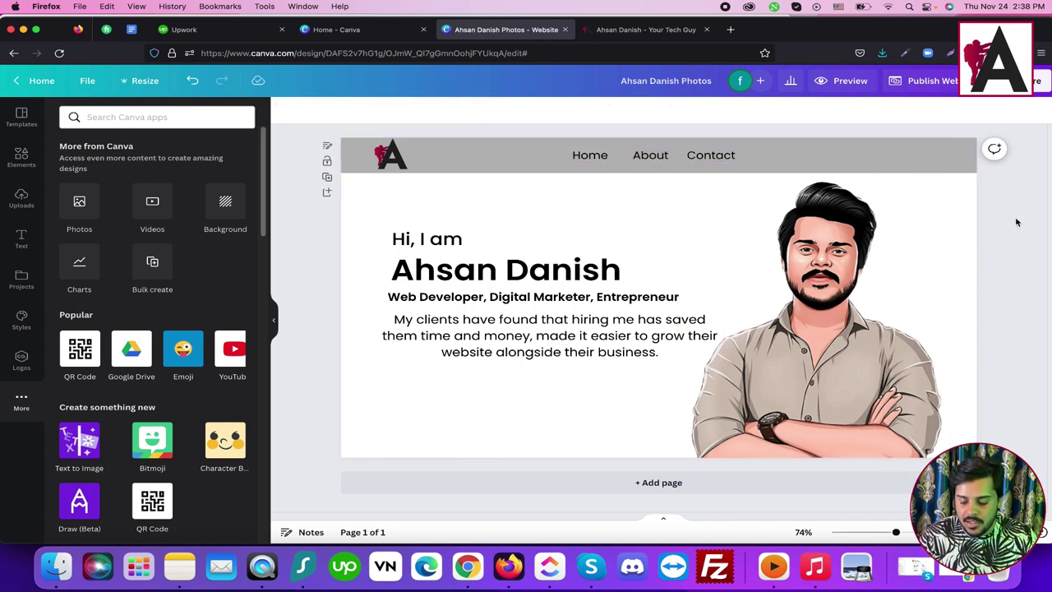
click(658, 482)
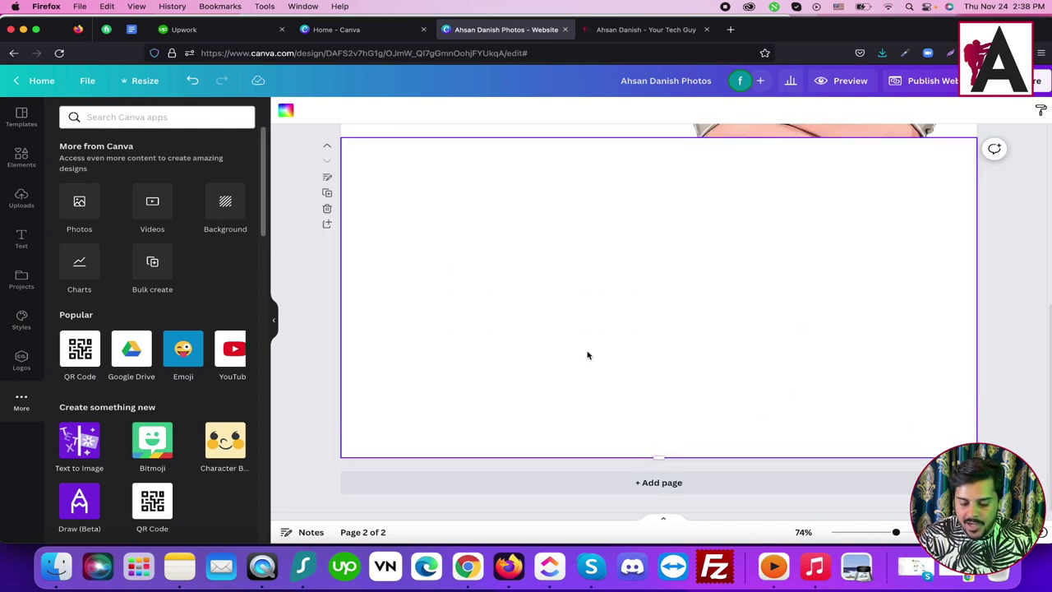
Search layouts for 'contact' and apply the sky-and-hills contact layout to page 2
click(22, 118)
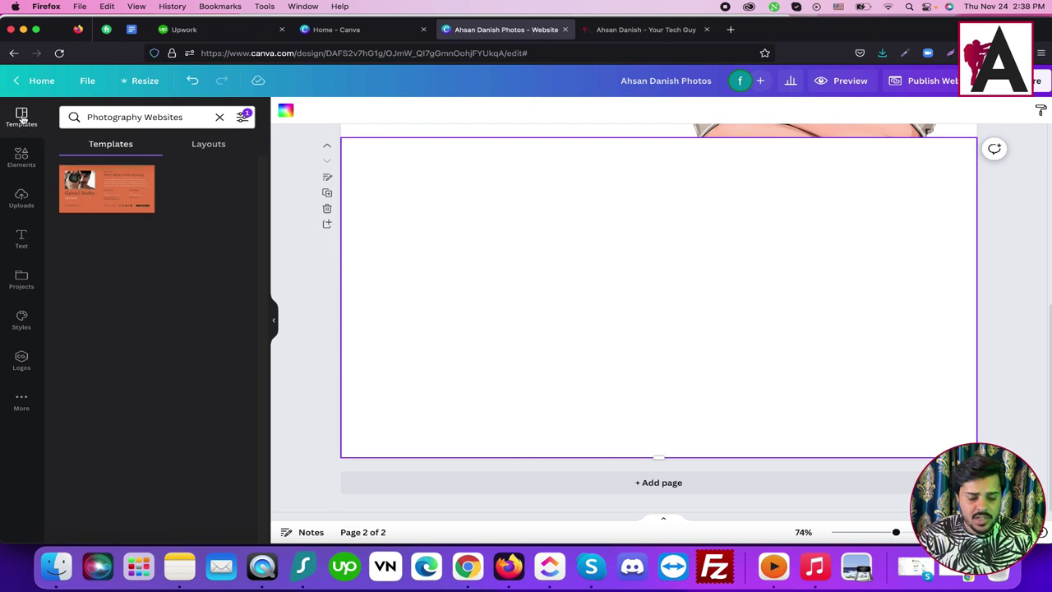
double_click(165, 117)
key(super+a)
text(contact)
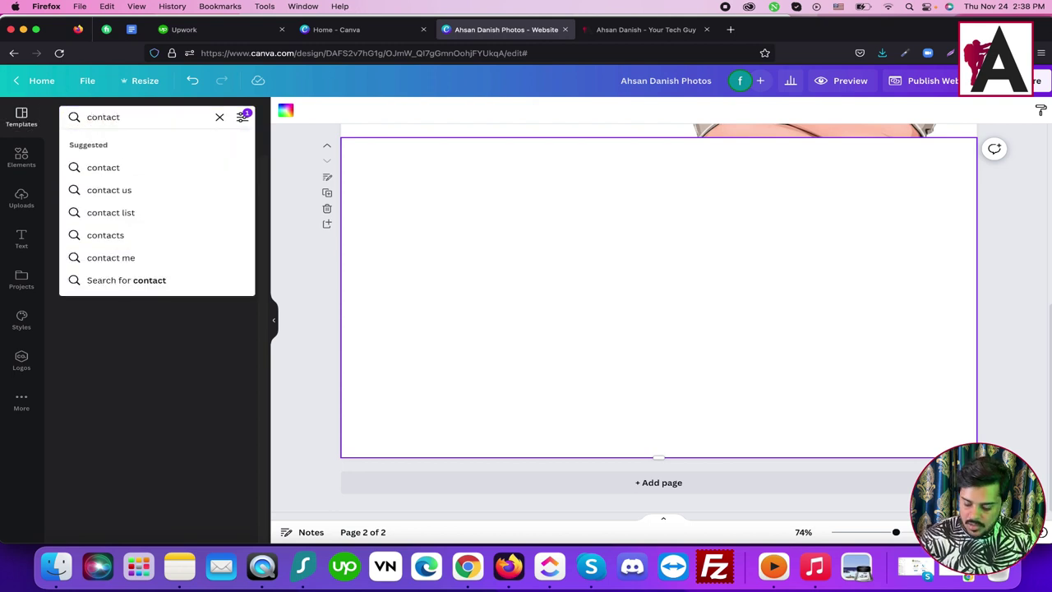
key(Return)
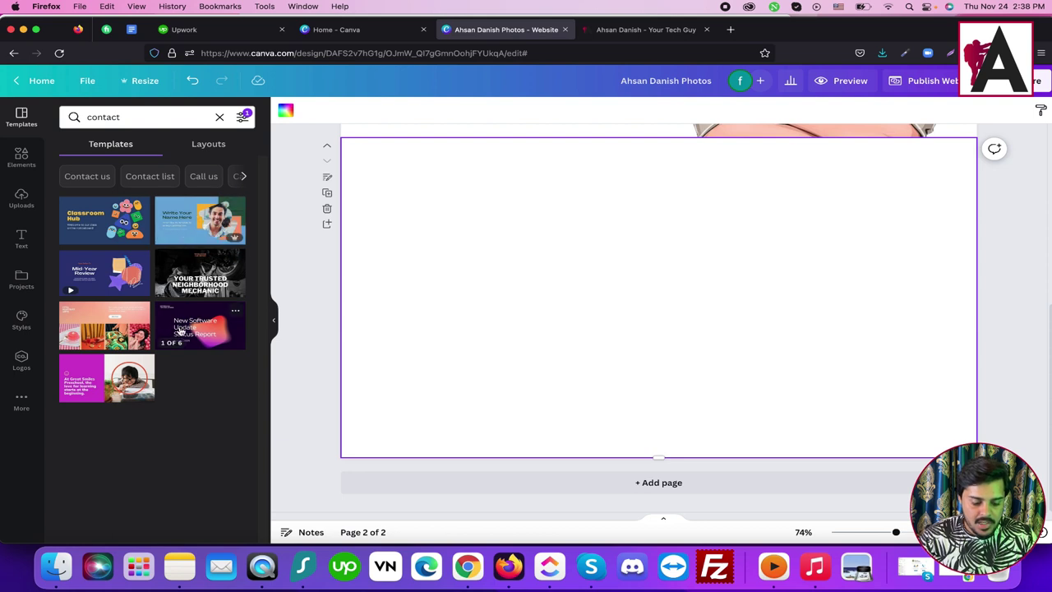
click(219, 149)
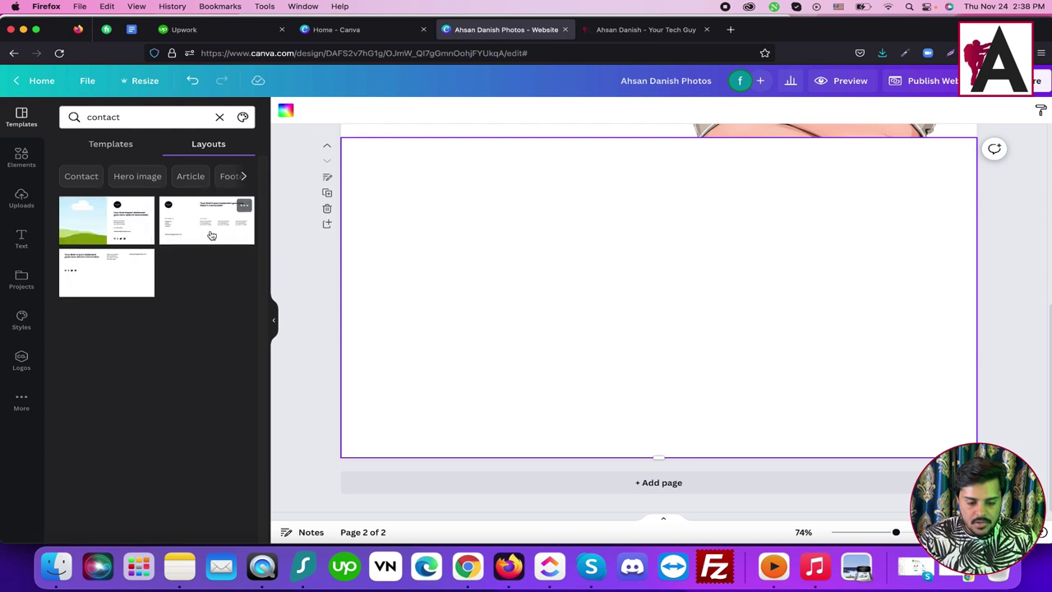
click(107, 221)
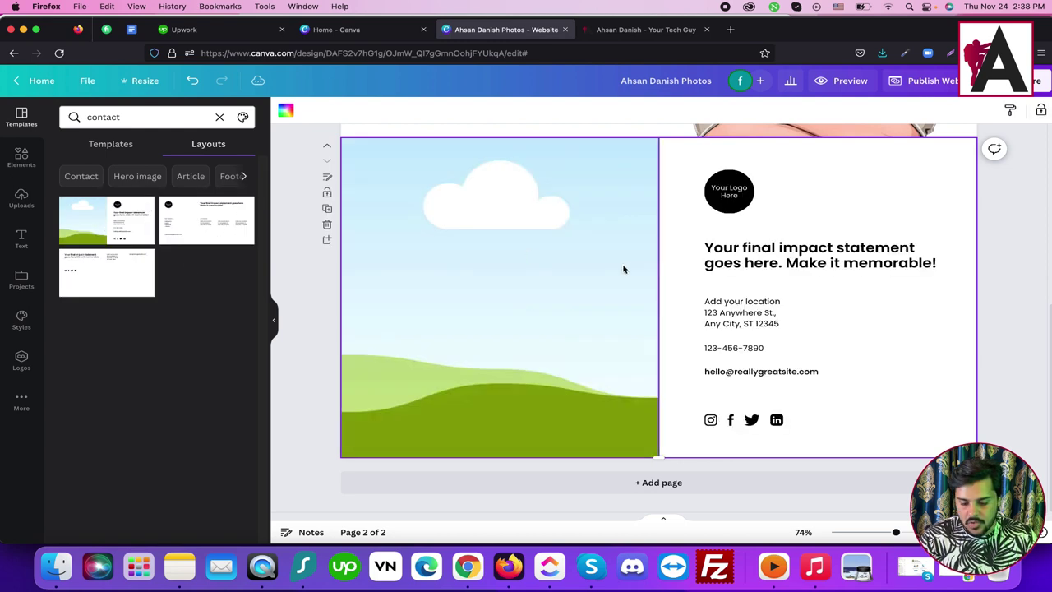
click(457, 260)
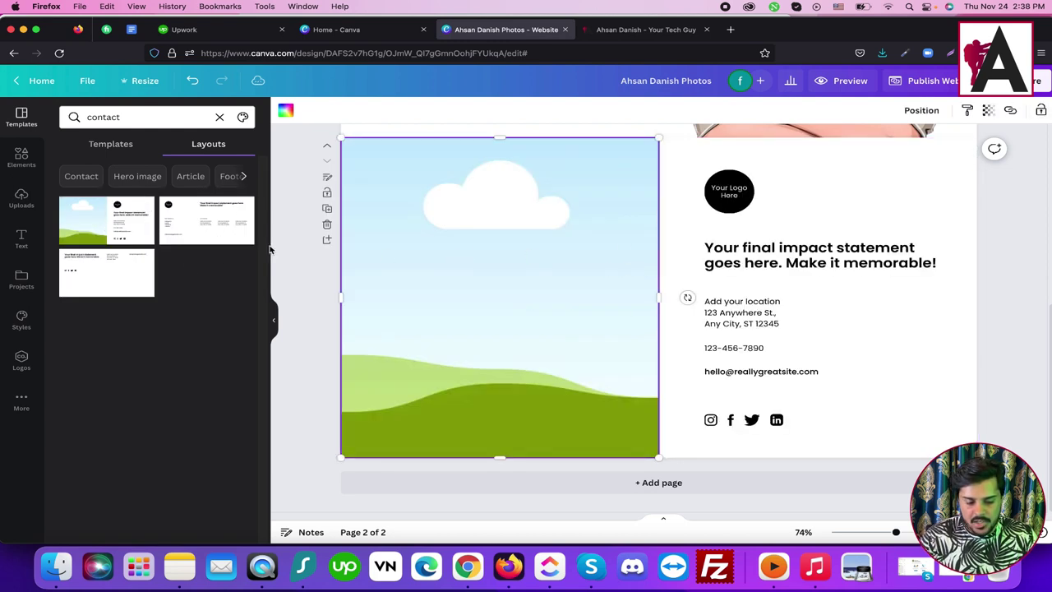
Browse the uploads and design elements, then return to the contact layout results
click(22, 198)
click(100, 120)
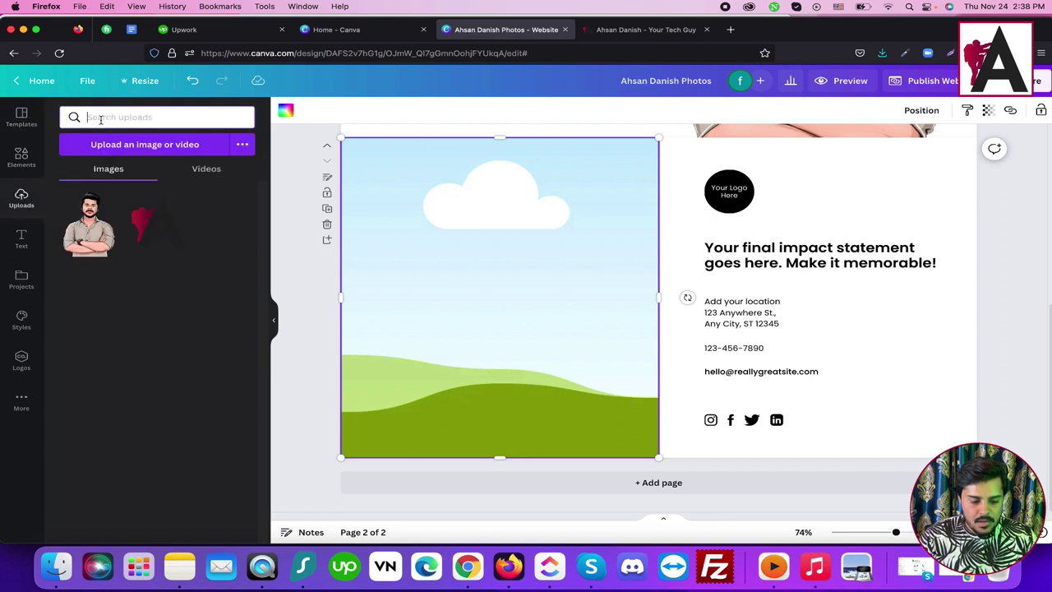
click(22, 158)
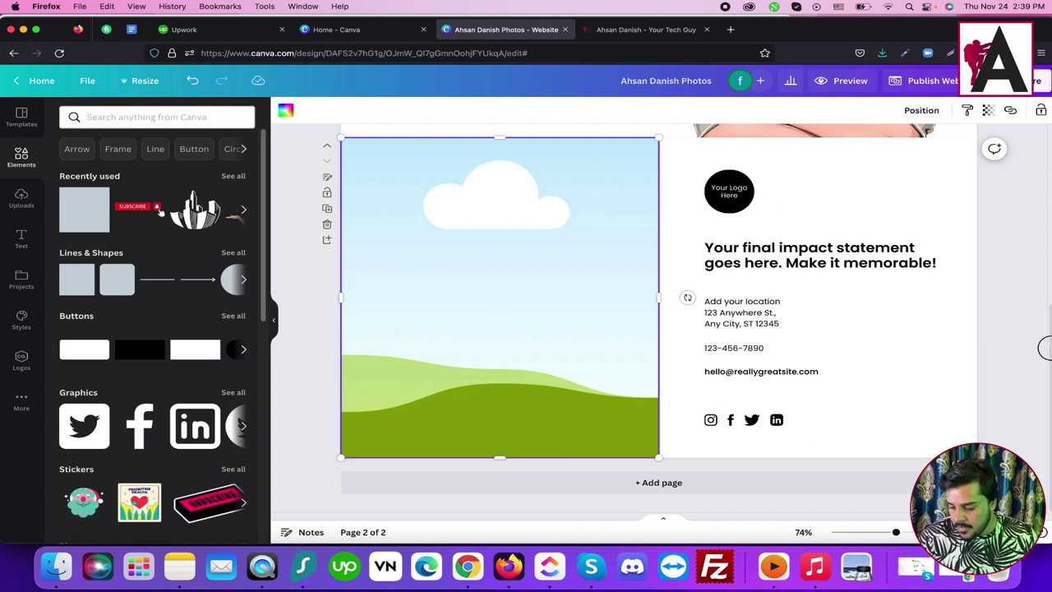
scroll(1051, 327, up, 1)
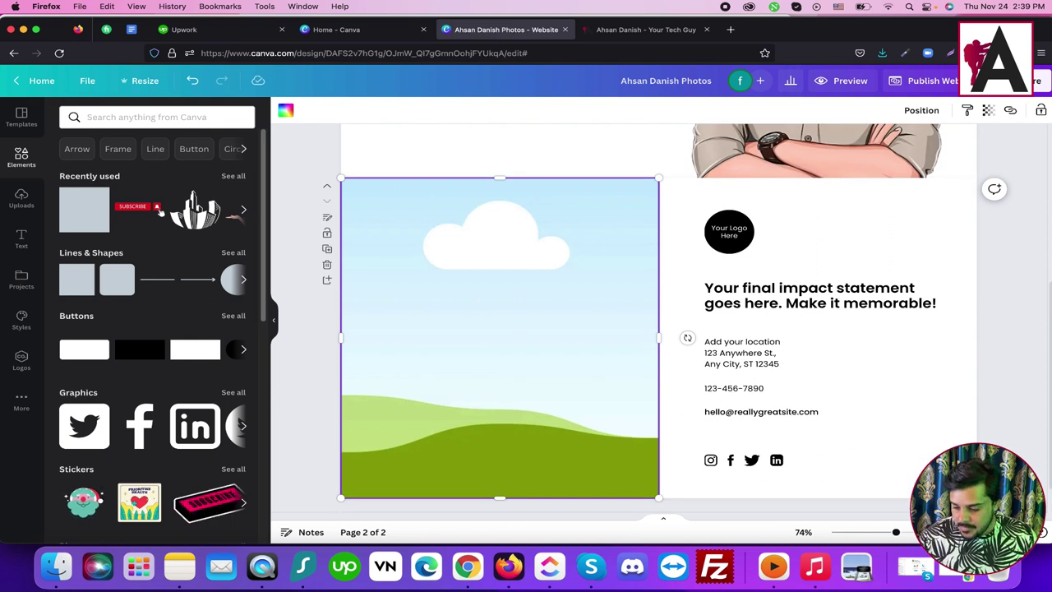
scroll(1051, 334, up, 1)
scroll(1051, 343, down, 1)
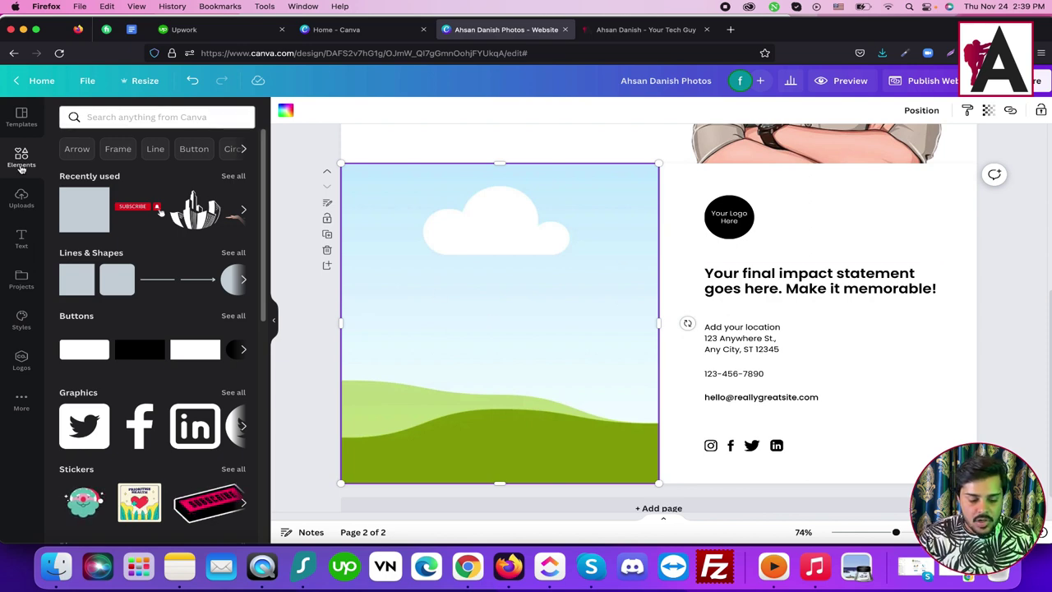
click(22, 117)
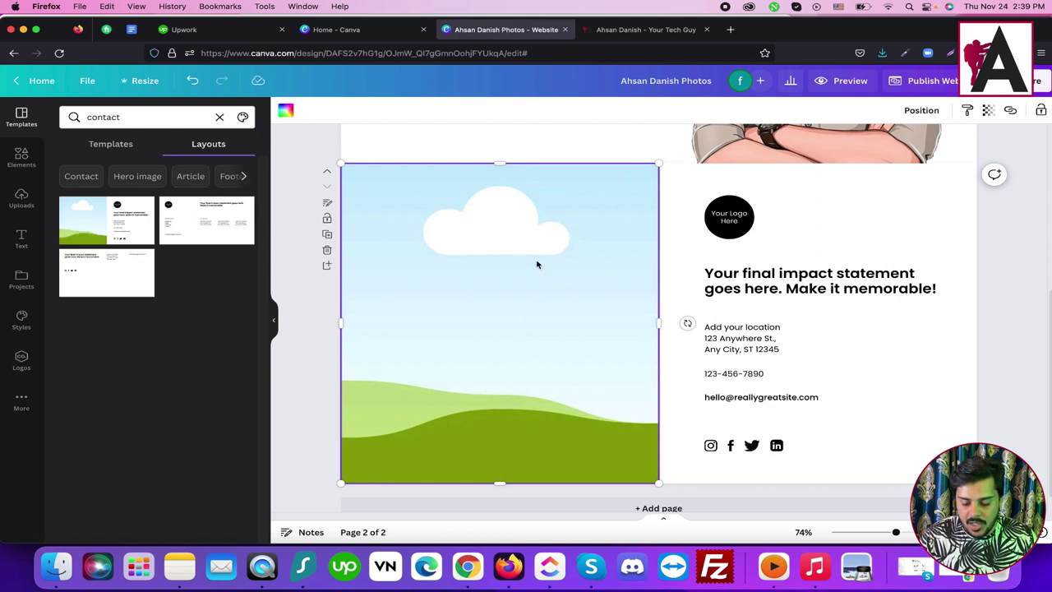
Delete the contact layout from page 2, search 'about', then clear the search to list all layouts
drag(1005, 199, 318, 473)
key(Delete)
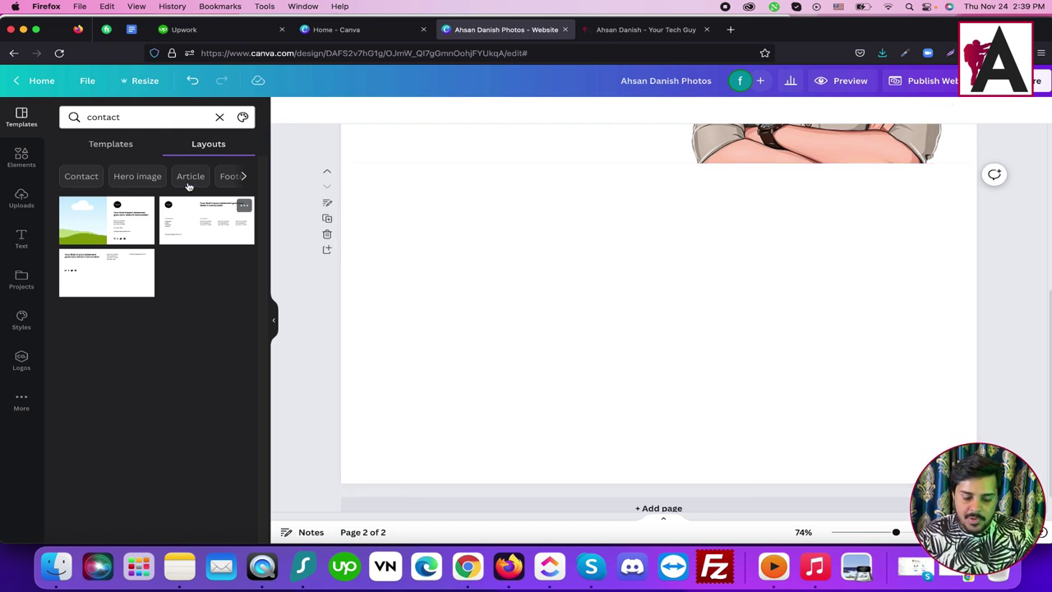
click(160, 118)
text(about)
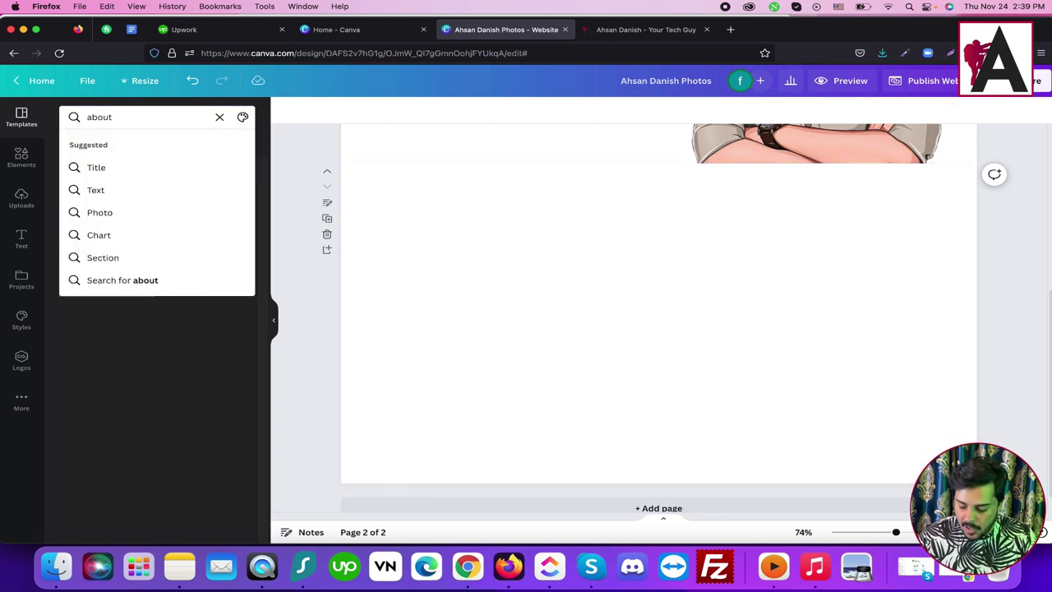
key(Return)
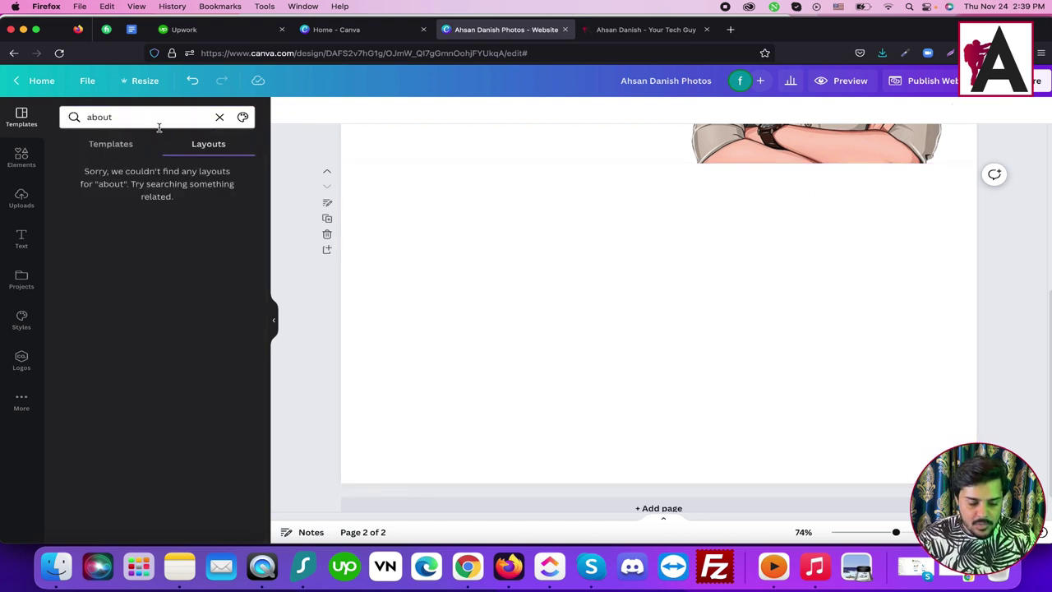
click(160, 125)
click(165, 117)
key(BackSpace)
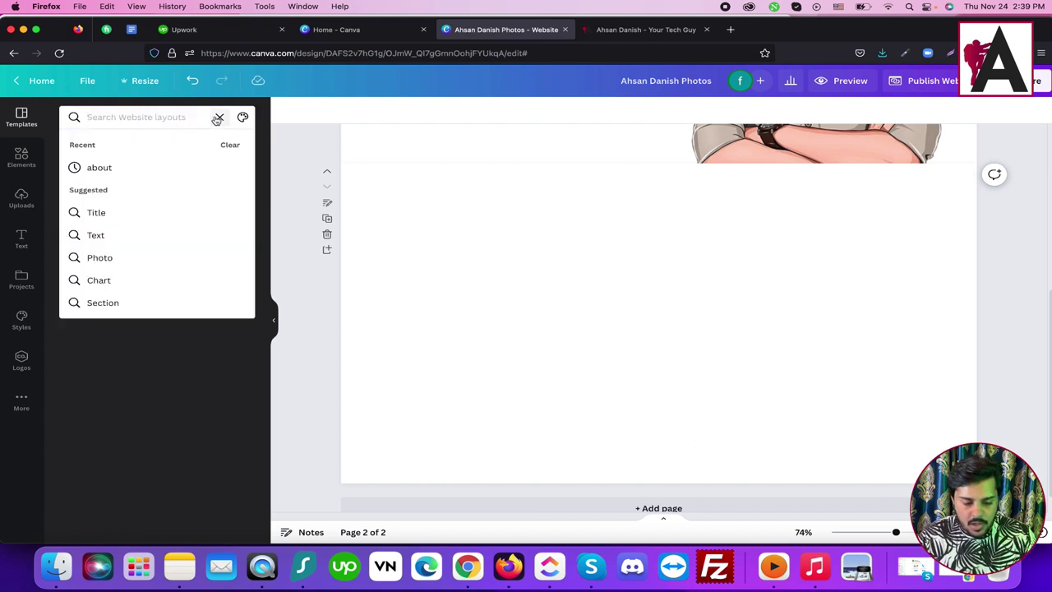
click(218, 117)
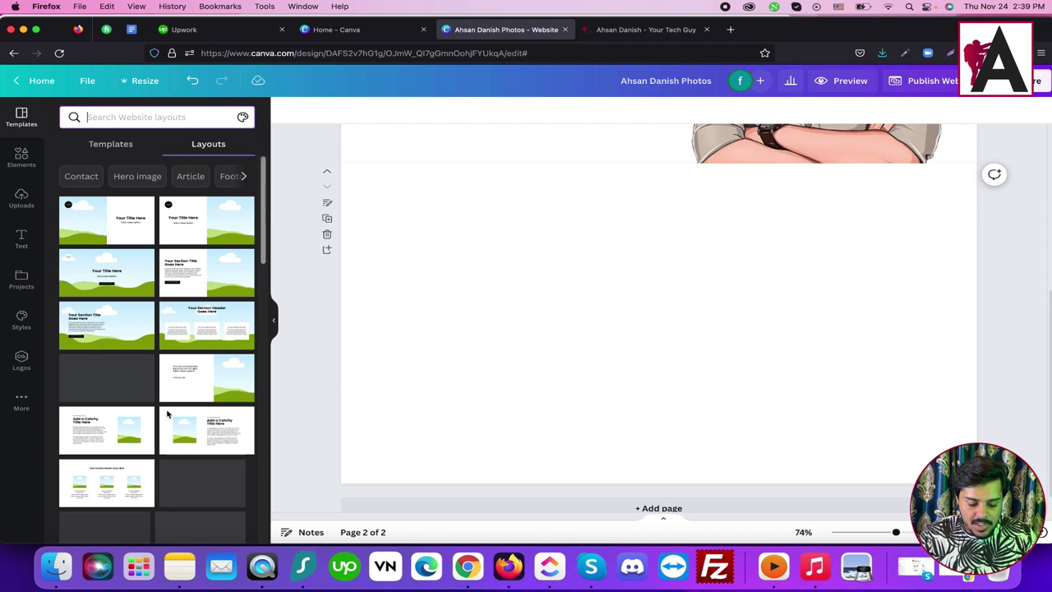
scroll(189, 411, down, 1)
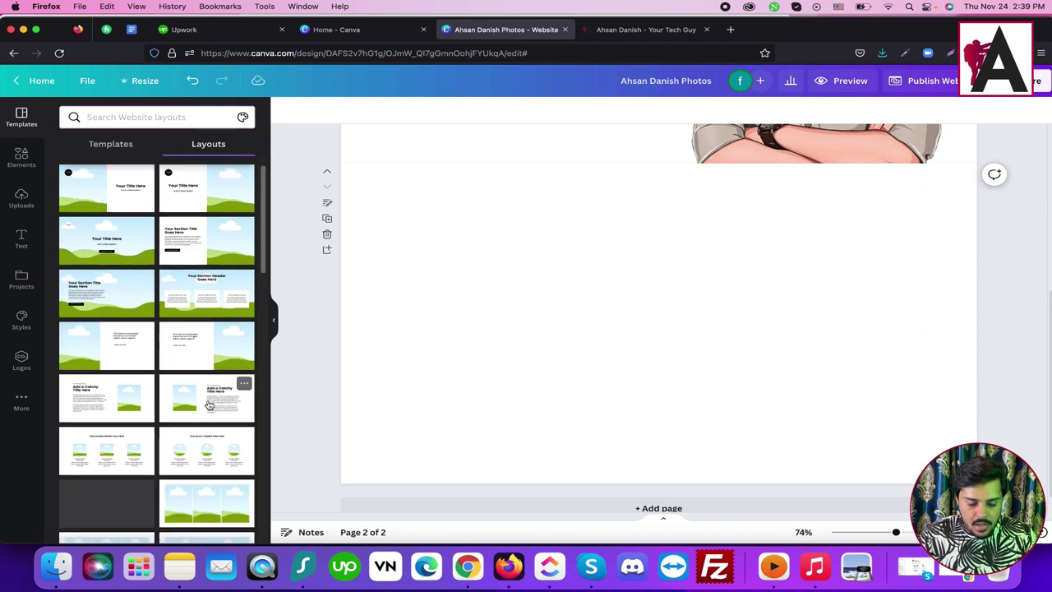
Apply the 'Add a Catchy Title Here' layout to page 2 and drop the portrait photo from Uploads onto it
click(209, 406)
click(446, 356)
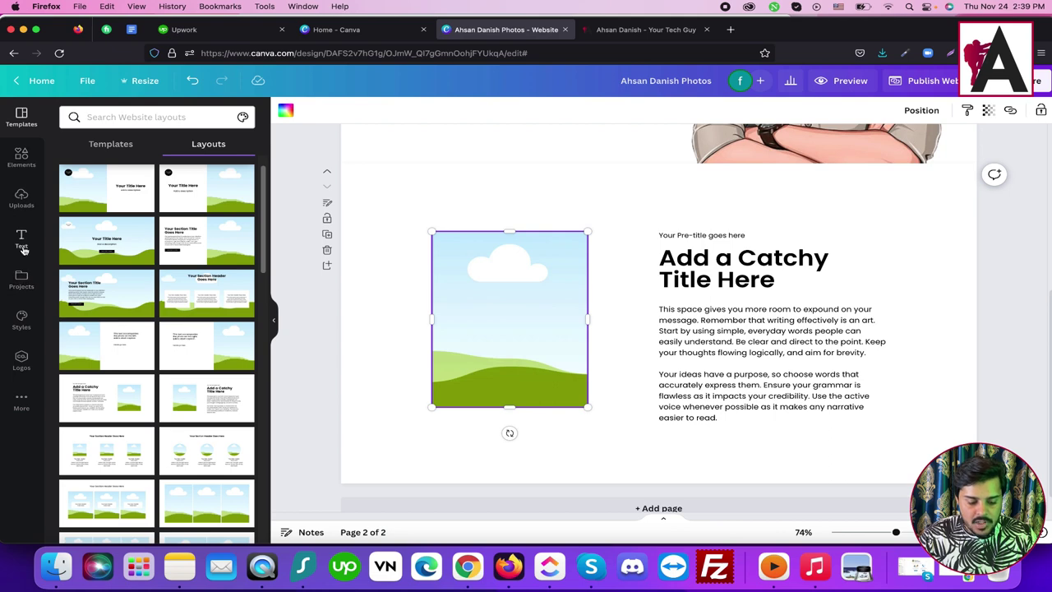
click(22, 198)
drag(89, 227, 318, 309)
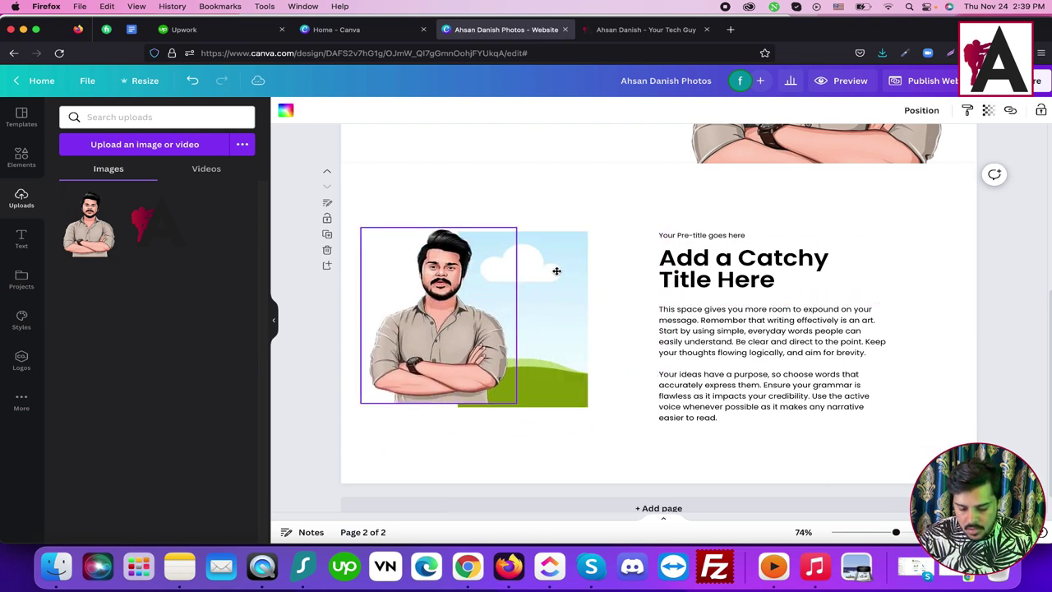
Move, crop and resize the portrait to fill the layout's picture column
drag(506, 282, 526, 320)
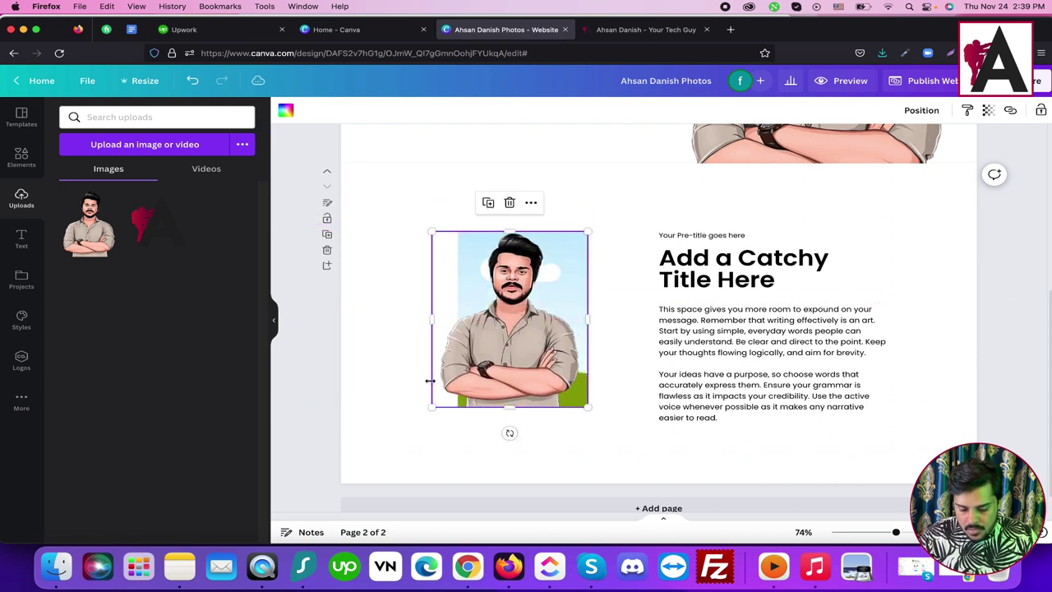
drag(437, 408, 321, 482)
drag(425, 333, 402, 308)
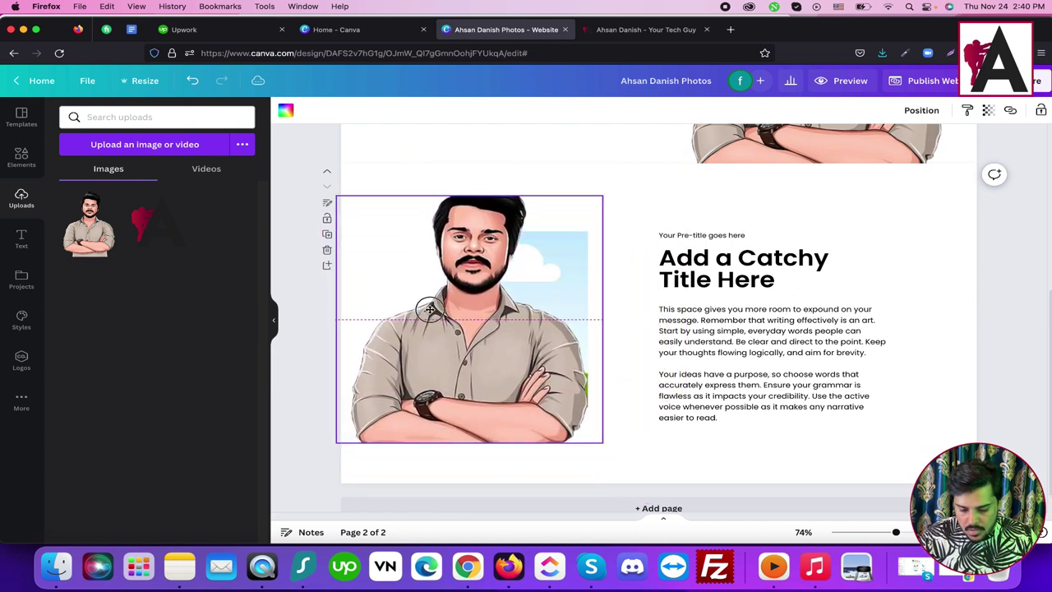
drag(469, 194, 501, 248)
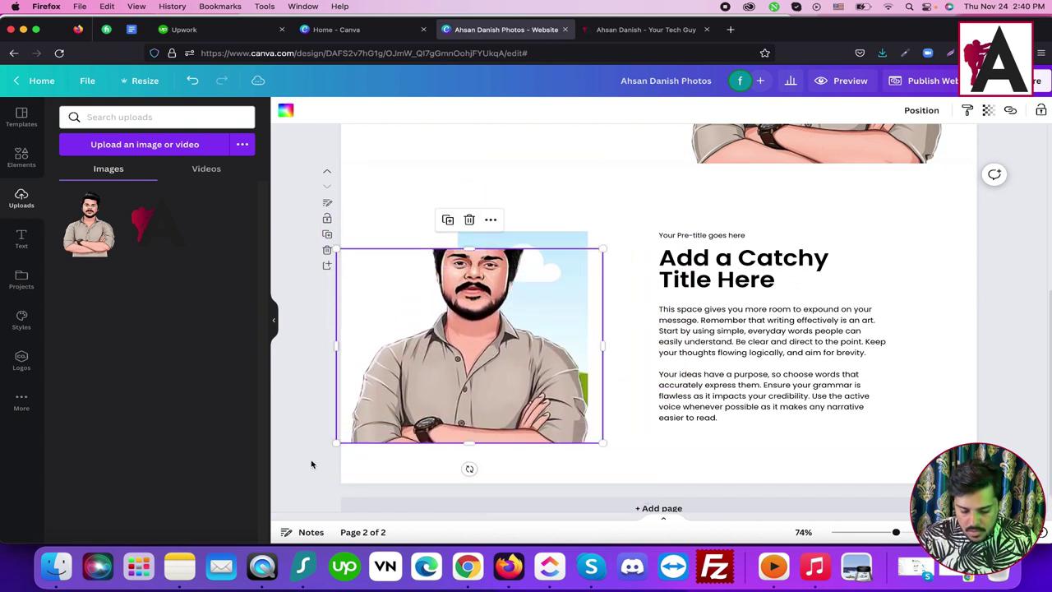
drag(354, 430, 451, 314)
drag(514, 248, 517, 186)
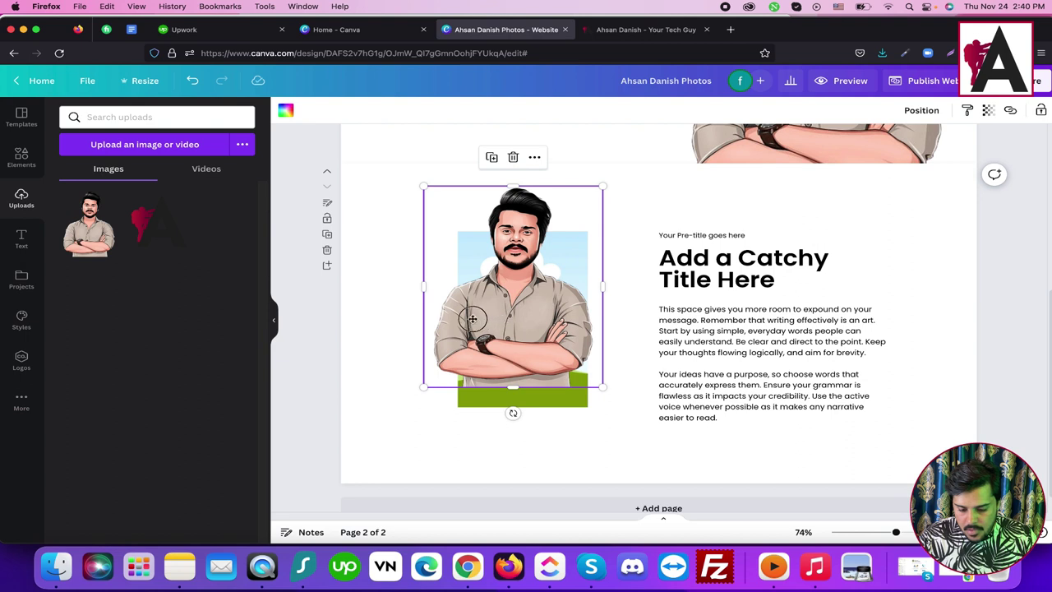
Delete the landscape placeholder picture from behind the portrait
drag(472, 319, 476, 360)
click(581, 346)
key(Delete)
drag(1050, 343, 1033, 380)
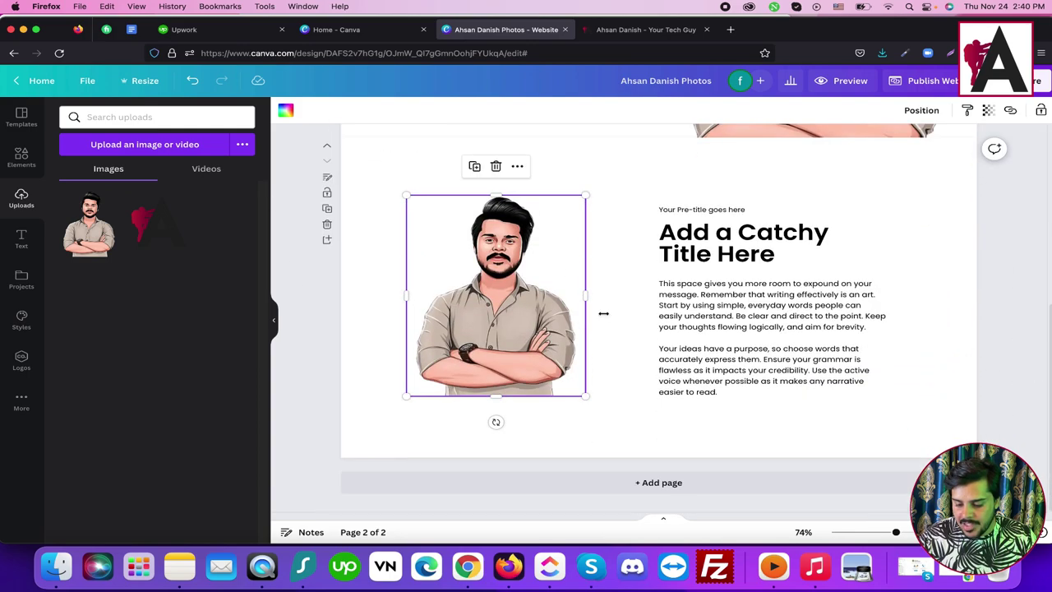
Add a third page and apply the three-circle layout from Templates > Layouts
click(629, 489)
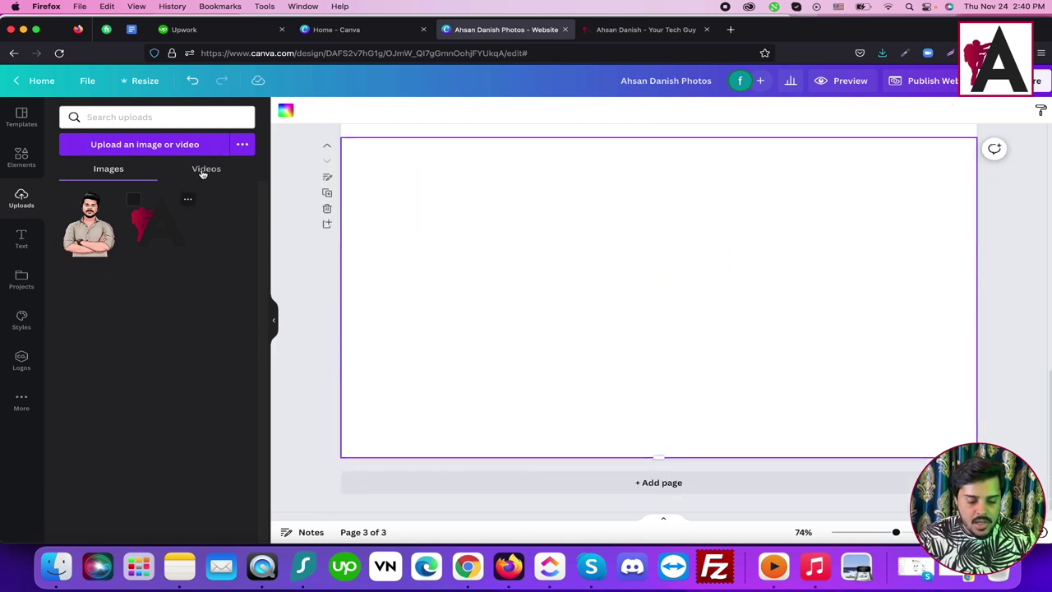
click(34, 159)
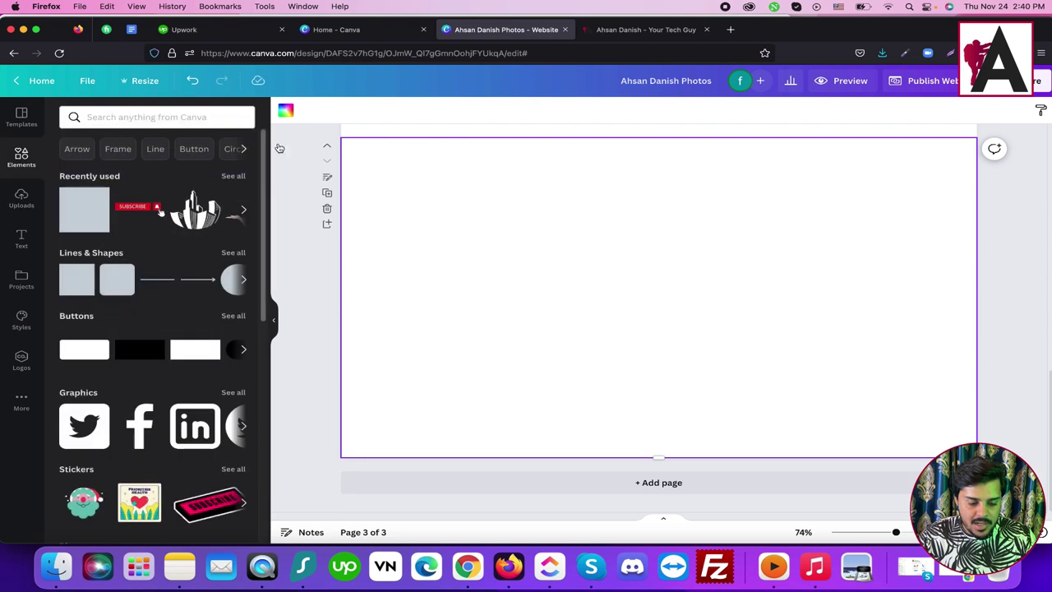
click(21, 117)
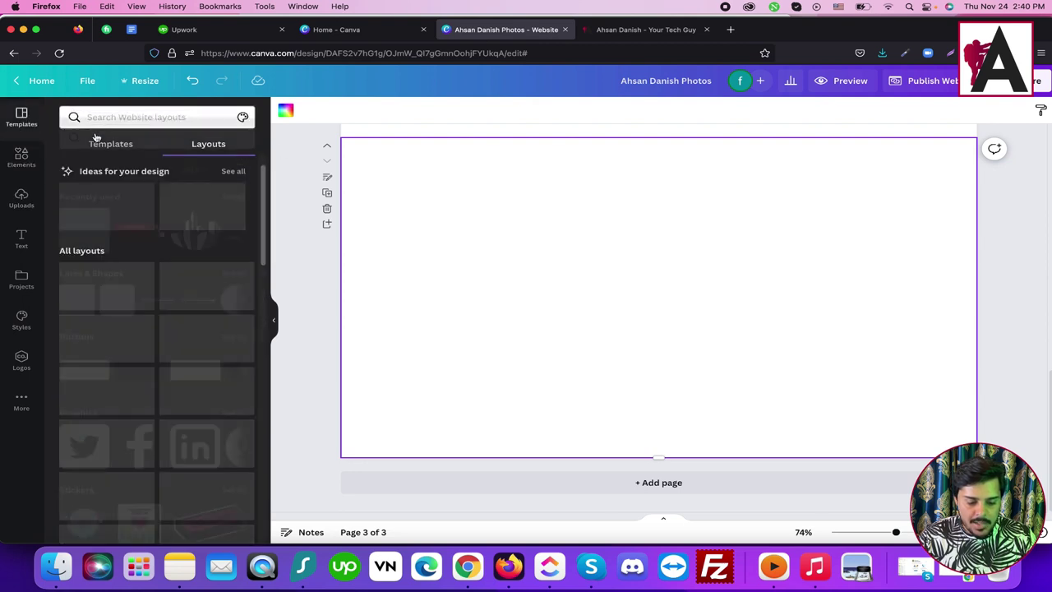
click(199, 144)
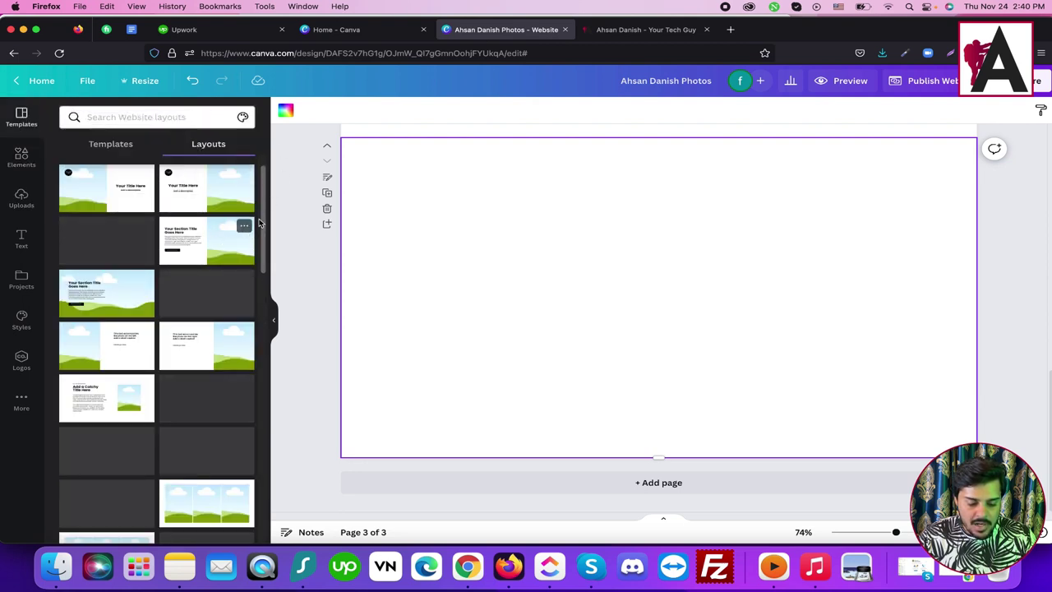
drag(262, 218, 260, 262)
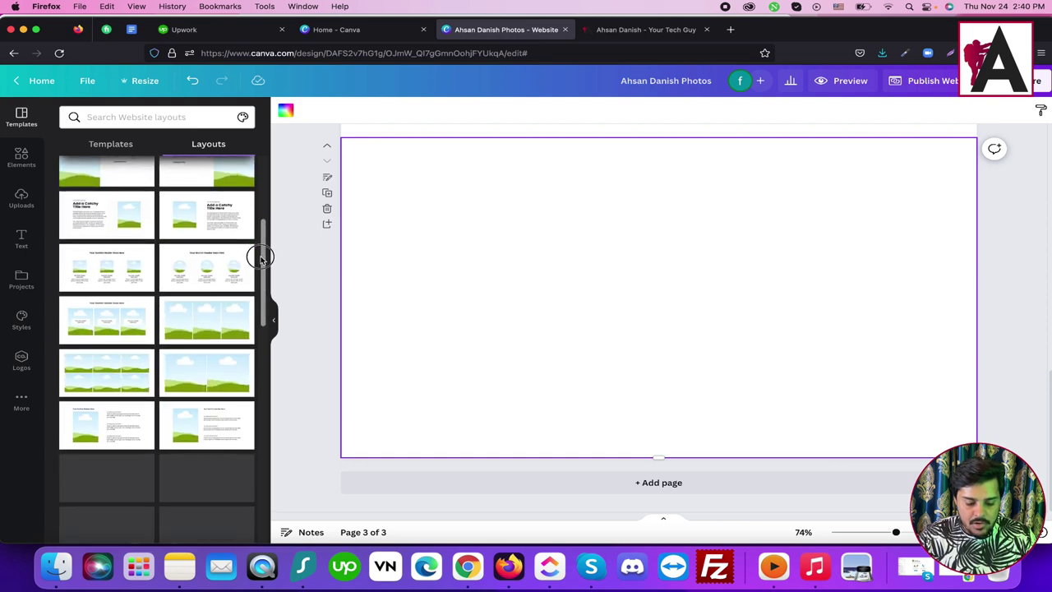
scroll(257, 277, up, 1)
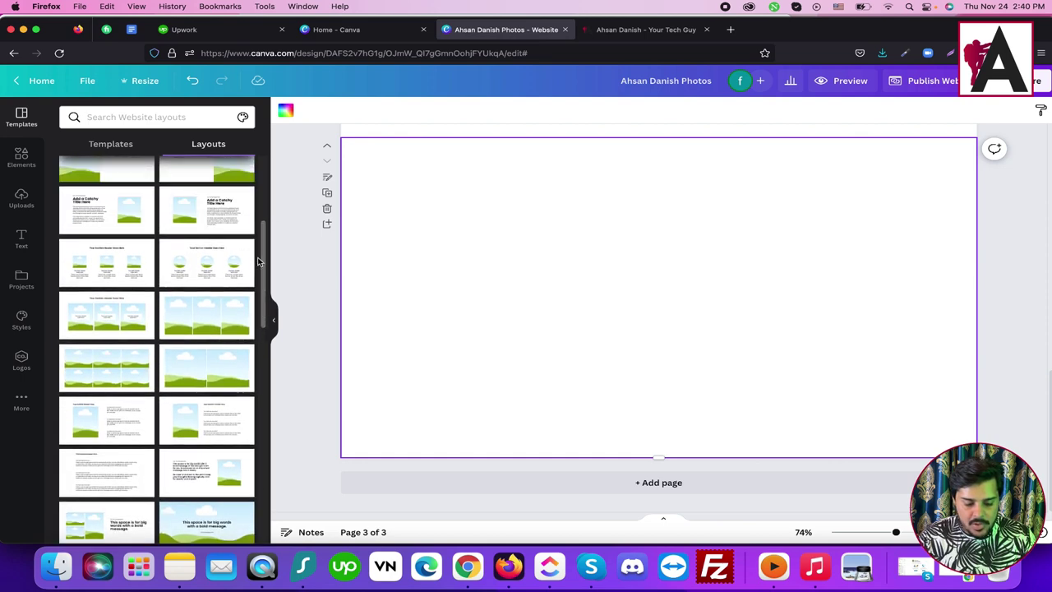
click(206, 268)
Change the section header to 'Contact Details below'
double_click(622, 202)
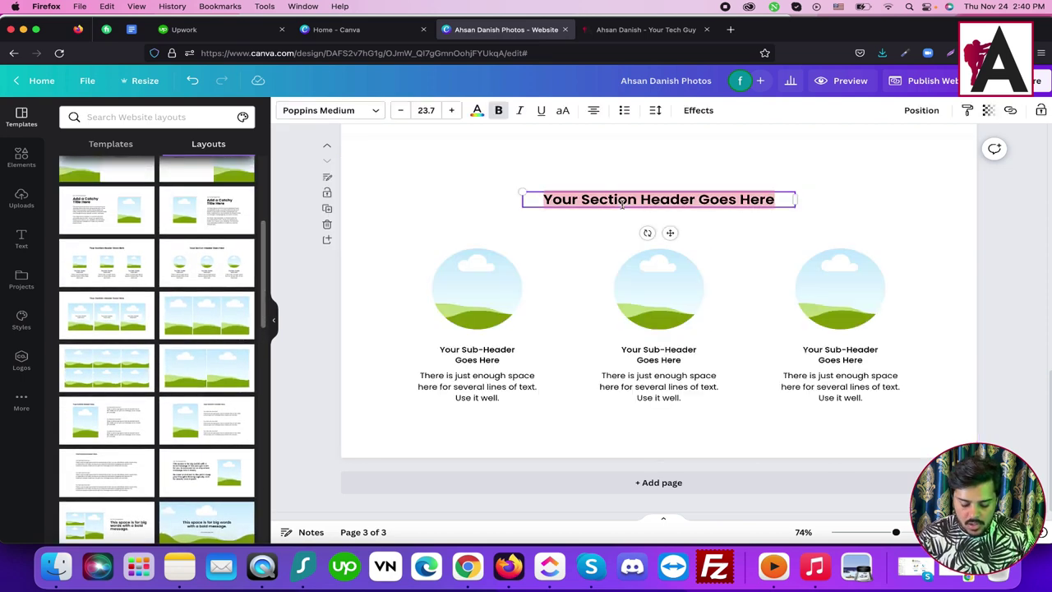
text(Contact D)
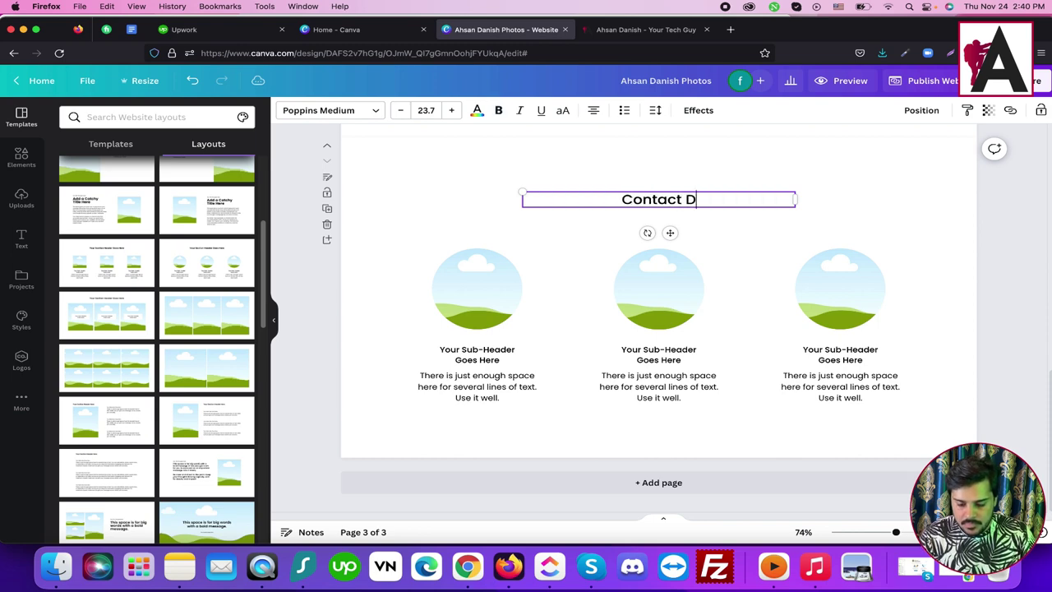
text(etails below)
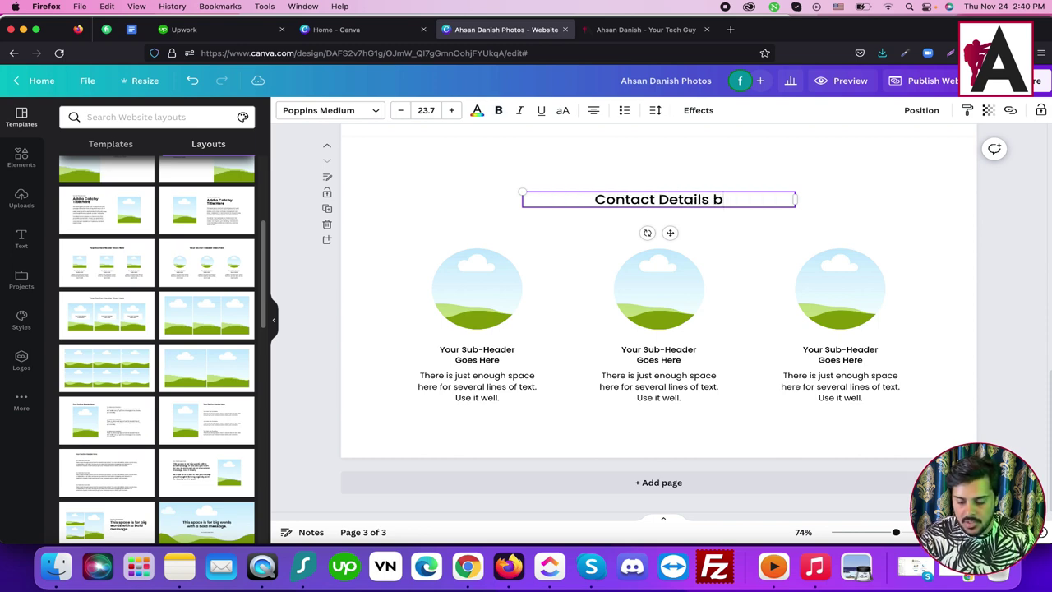
click(488, 282)
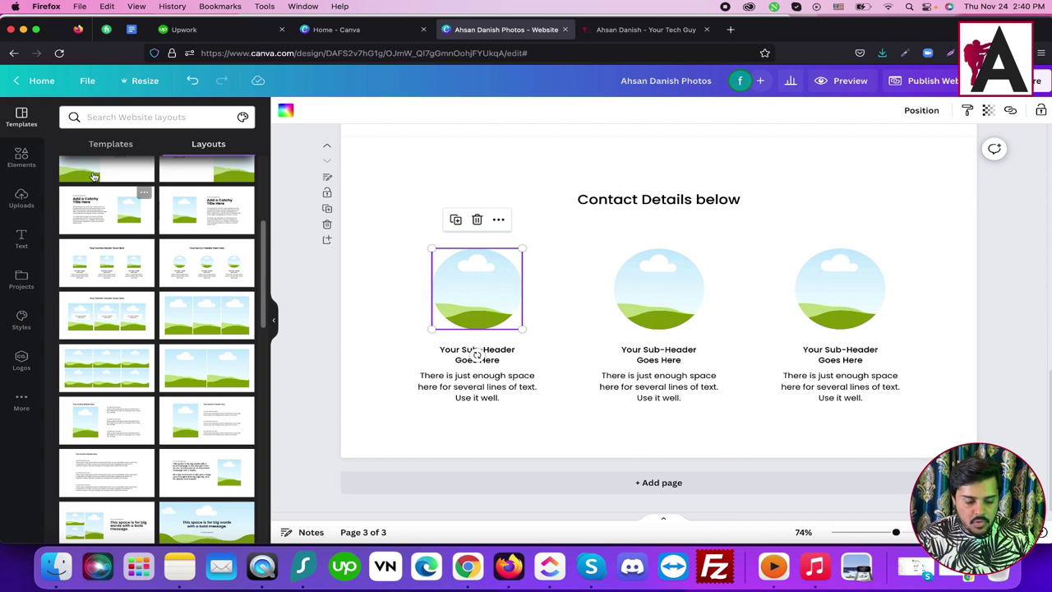
Search Elements for 'contact' and place a resized phone graphic on the left circle
click(23, 164)
click(157, 117)
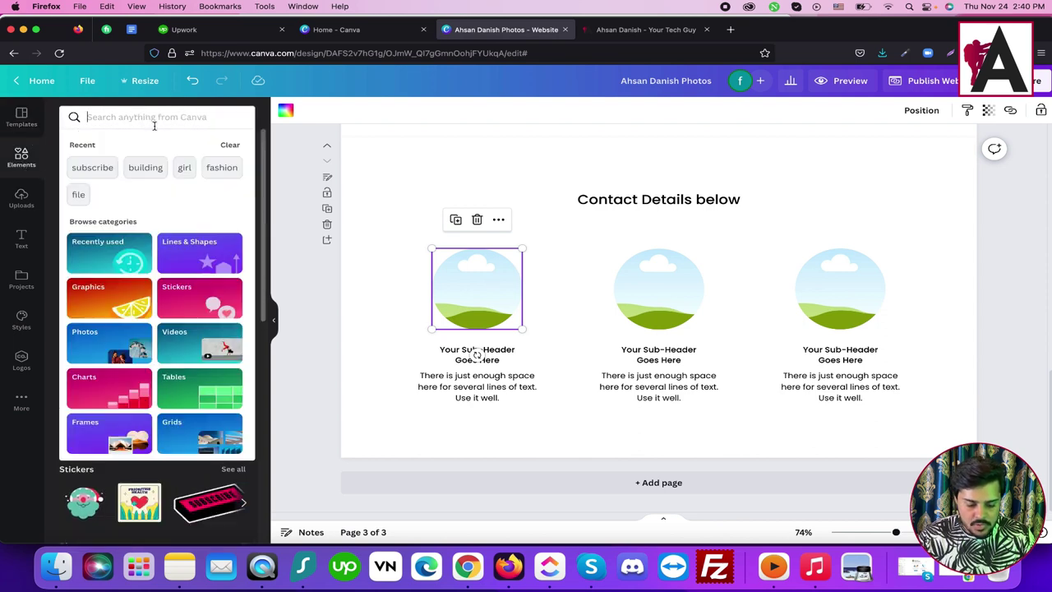
text(contact)
key(Return)
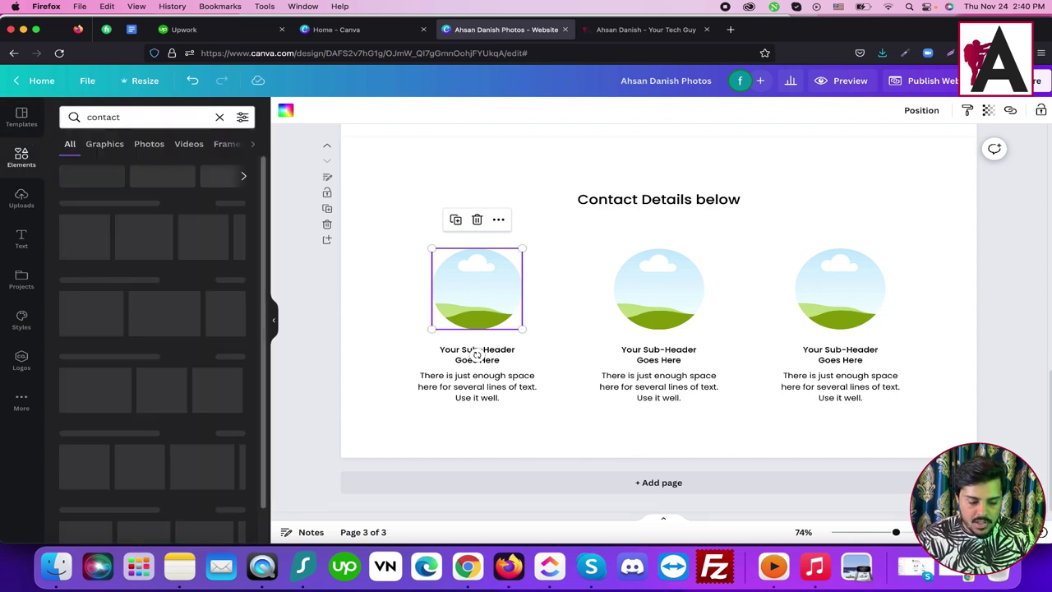
click(91, 248)
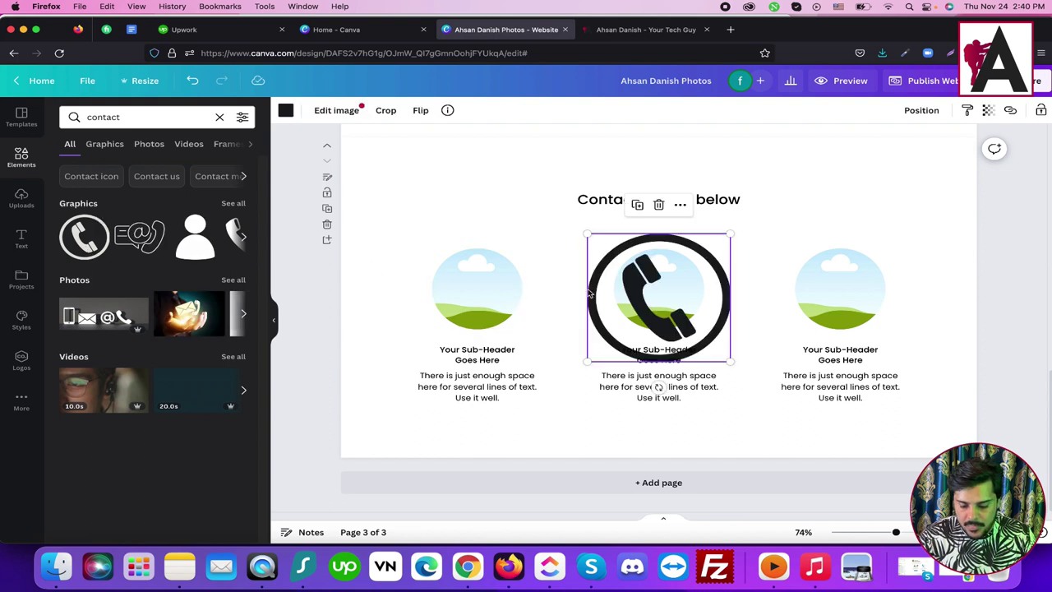
drag(533, 278, 478, 276)
click(476, 300)
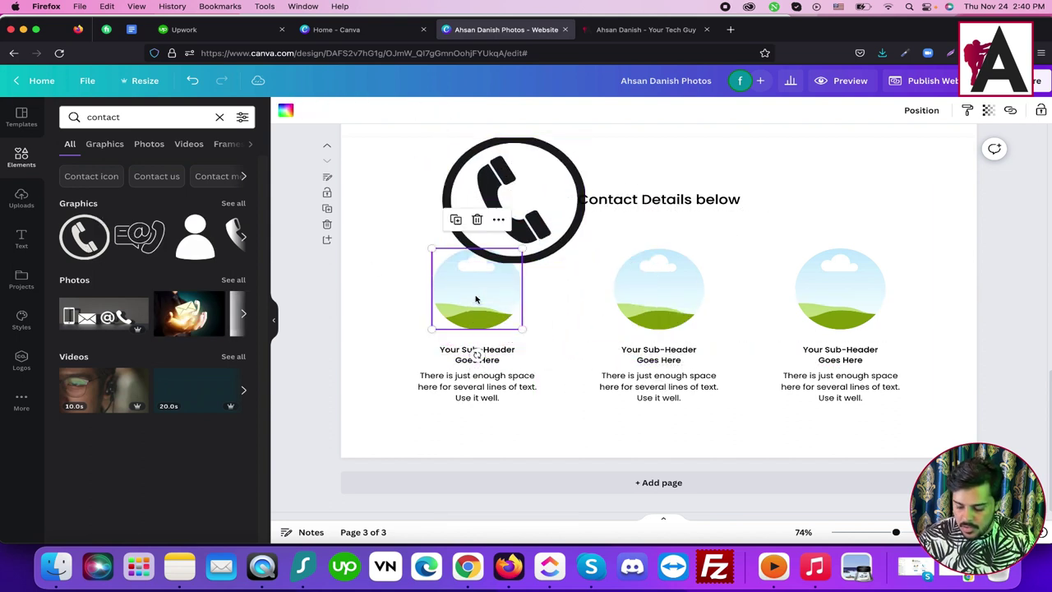
drag(512, 206, 486, 294)
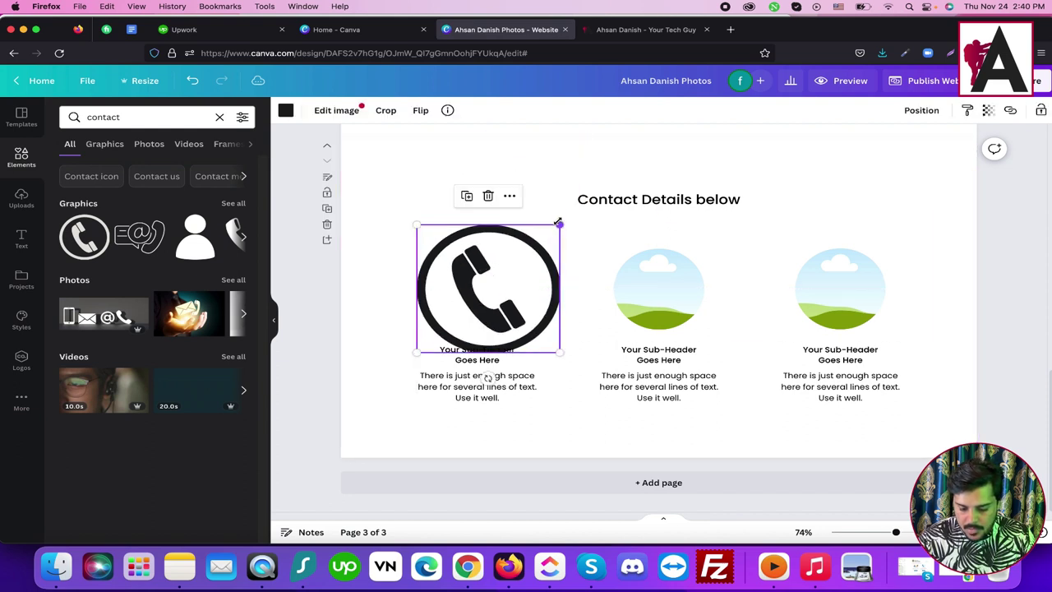
drag(559, 222, 489, 289)
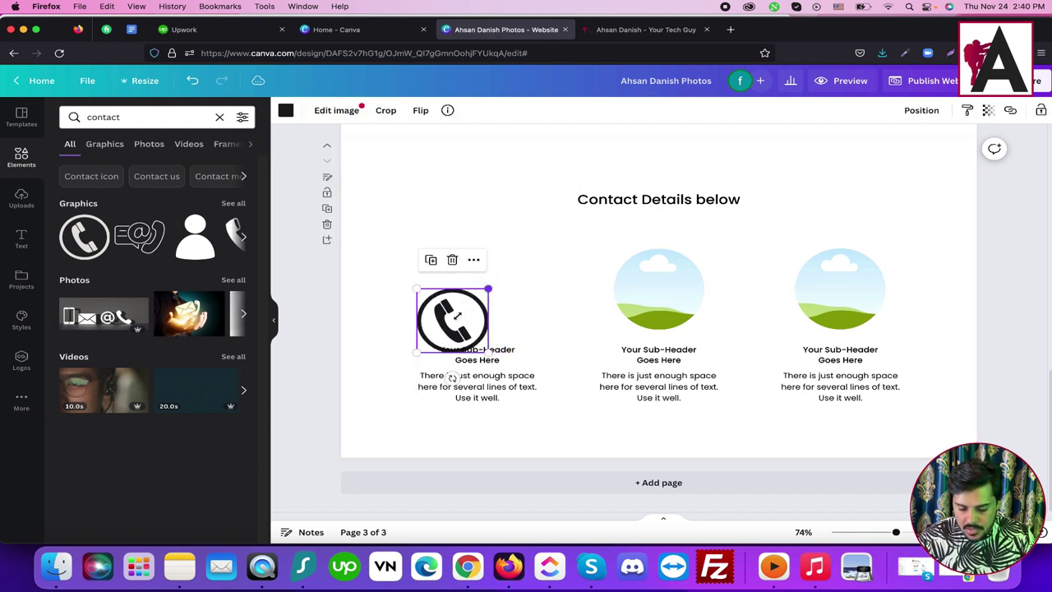
drag(452, 321, 477, 301)
Replace the middle circle picture with a centred e-mail graphic
click(634, 292)
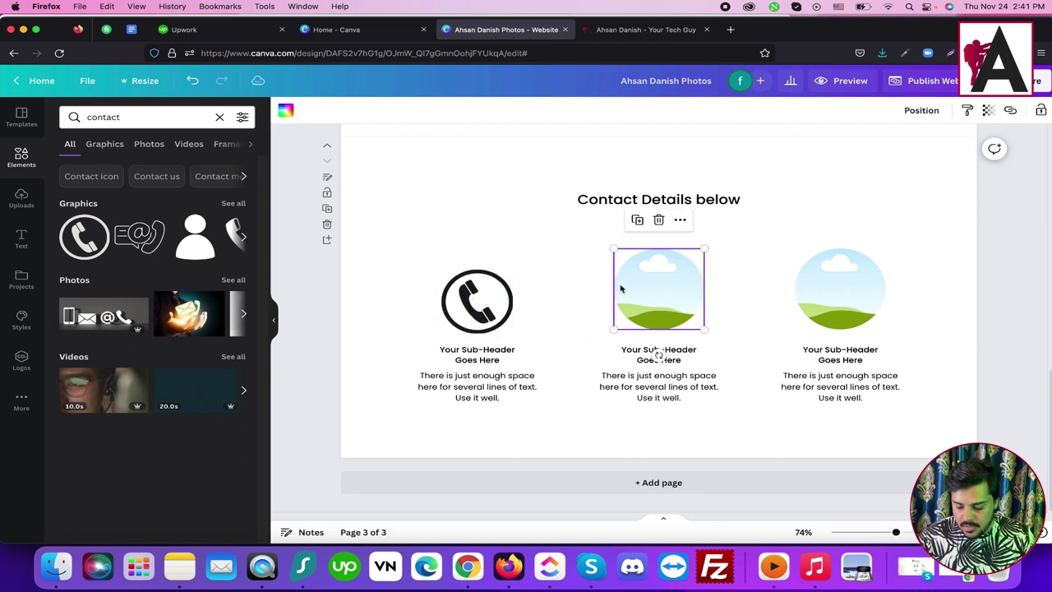
key(Delete)
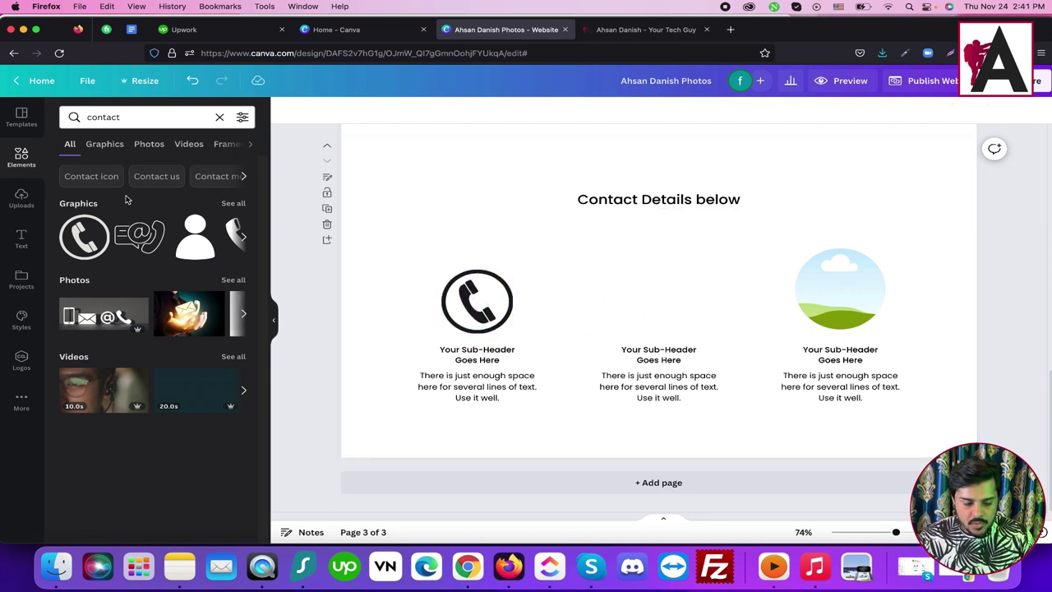
click(139, 238)
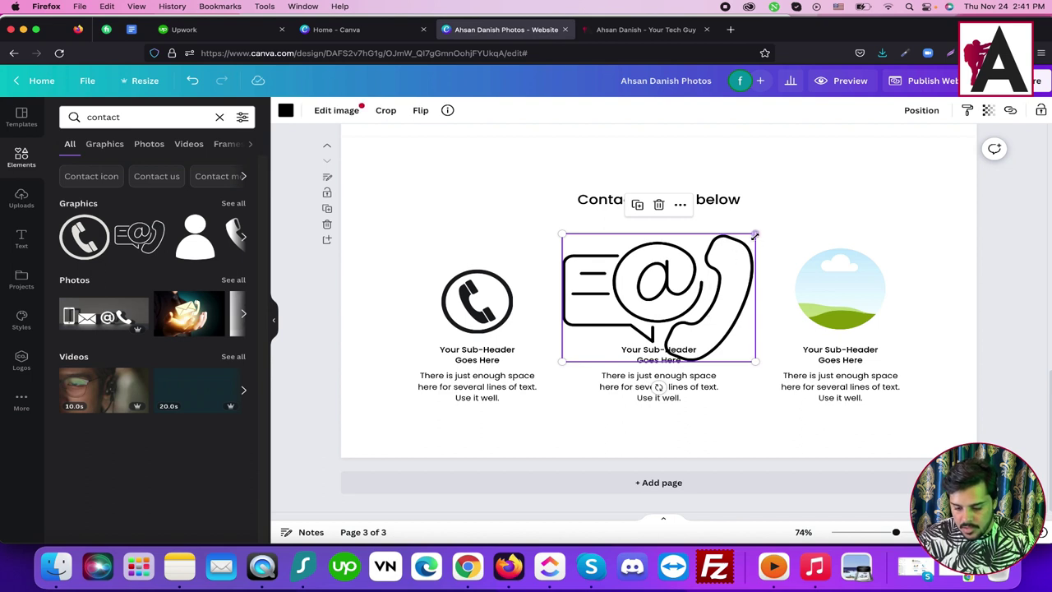
drag(753, 235, 674, 288)
drag(625, 321, 664, 300)
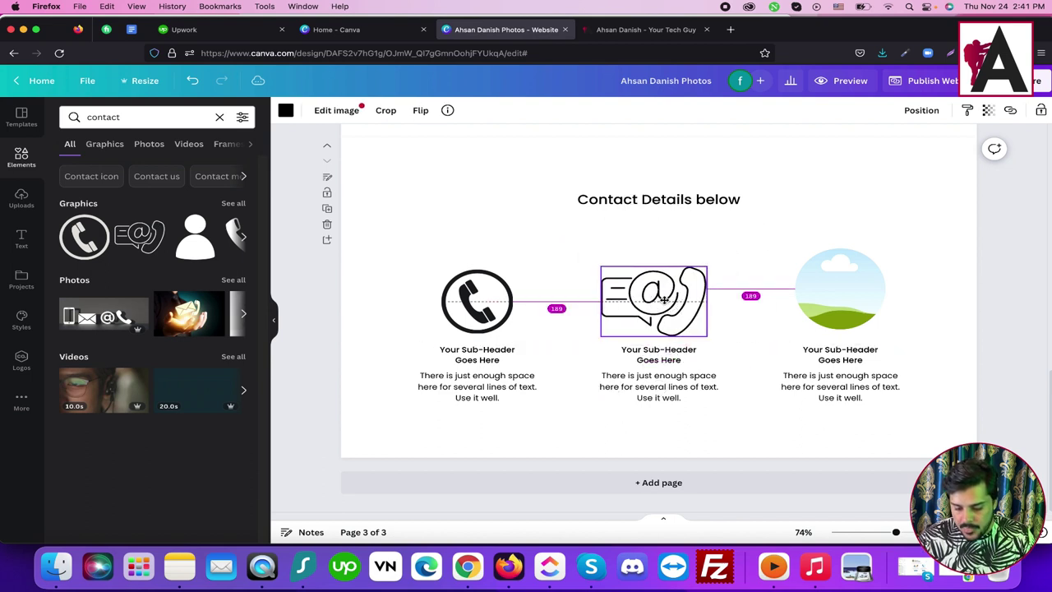
Replace the right circle picture with a person graphic and align the three icons in a row
click(813, 277)
click(839, 220)
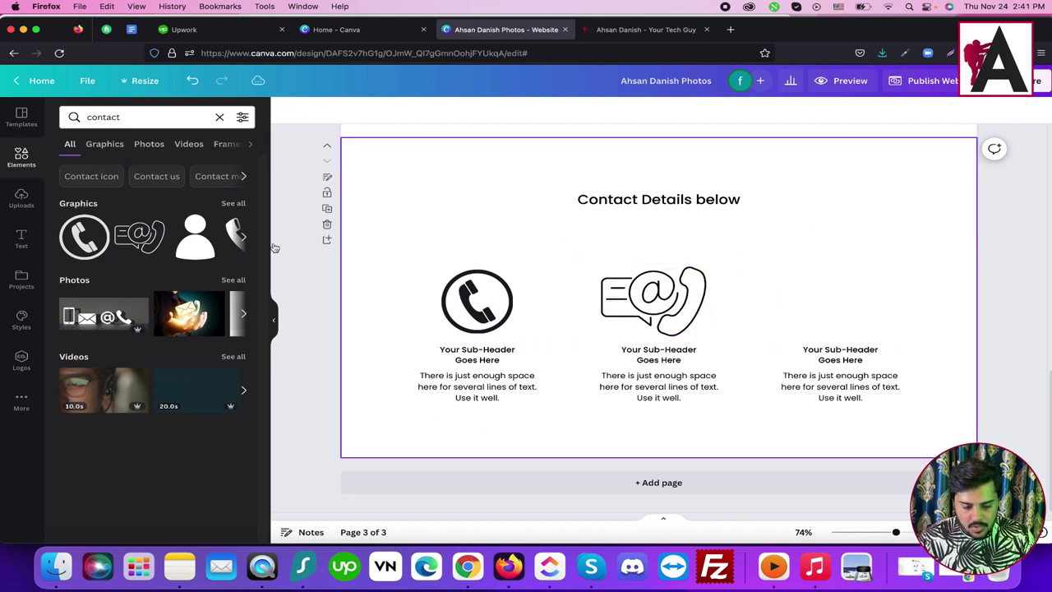
click(194, 237)
drag(781, 279, 854, 246)
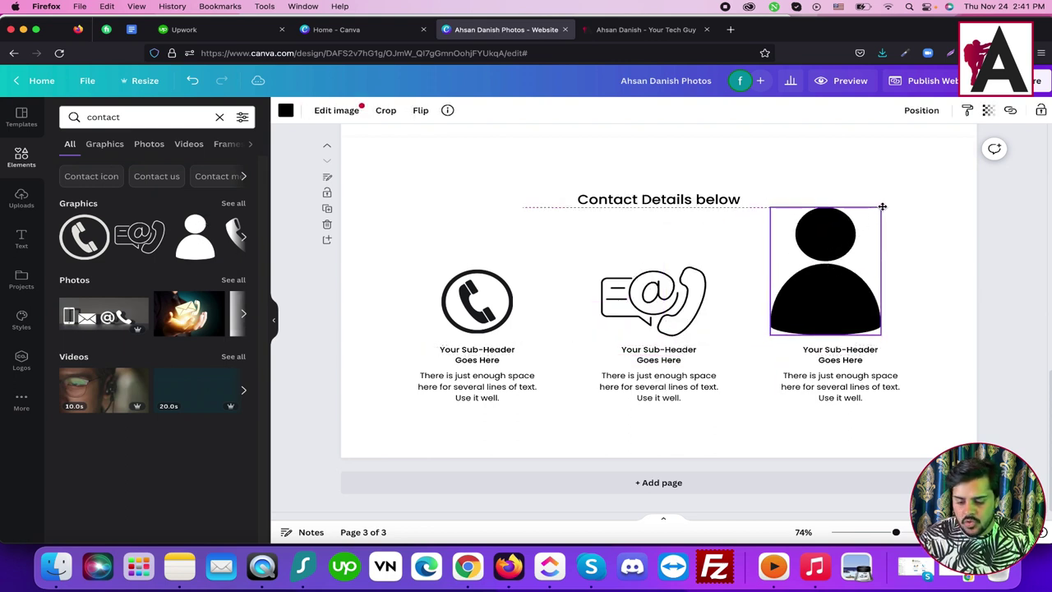
drag(882, 207, 847, 291)
drag(499, 306, 482, 298)
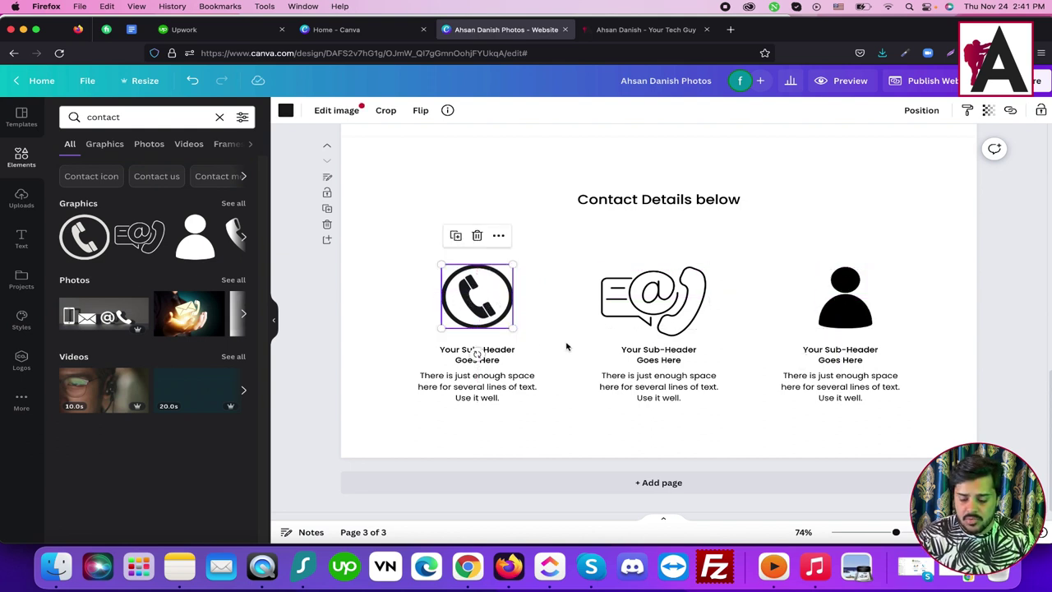
drag(1044, 393, 1019, 134)
click(657, 220)
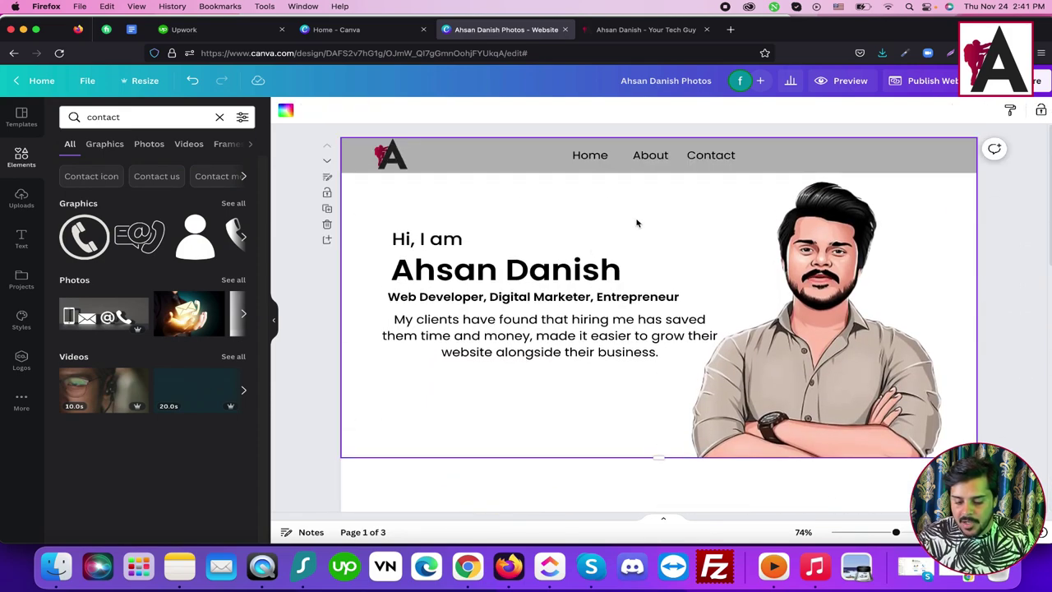
Name pages 1–3 Home, About and contact in Notes, then preview the website
click(656, 157)
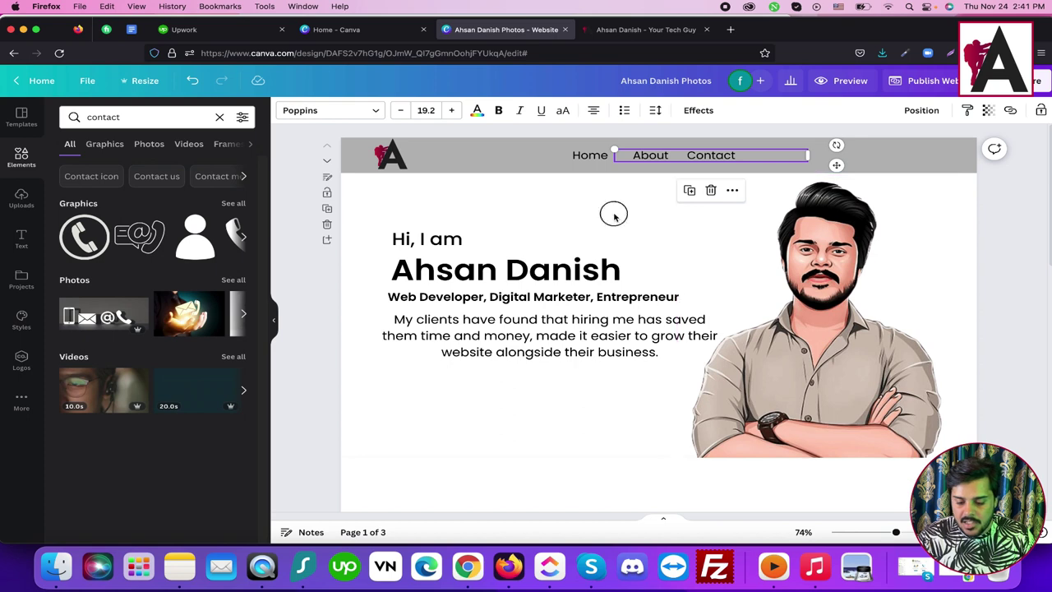
click(553, 204)
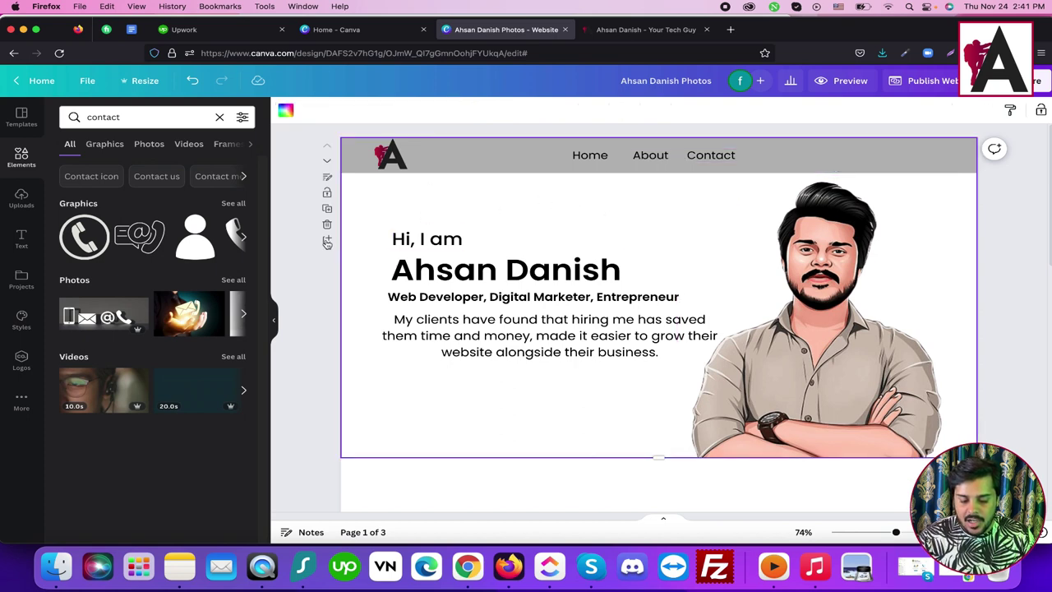
click(327, 178)
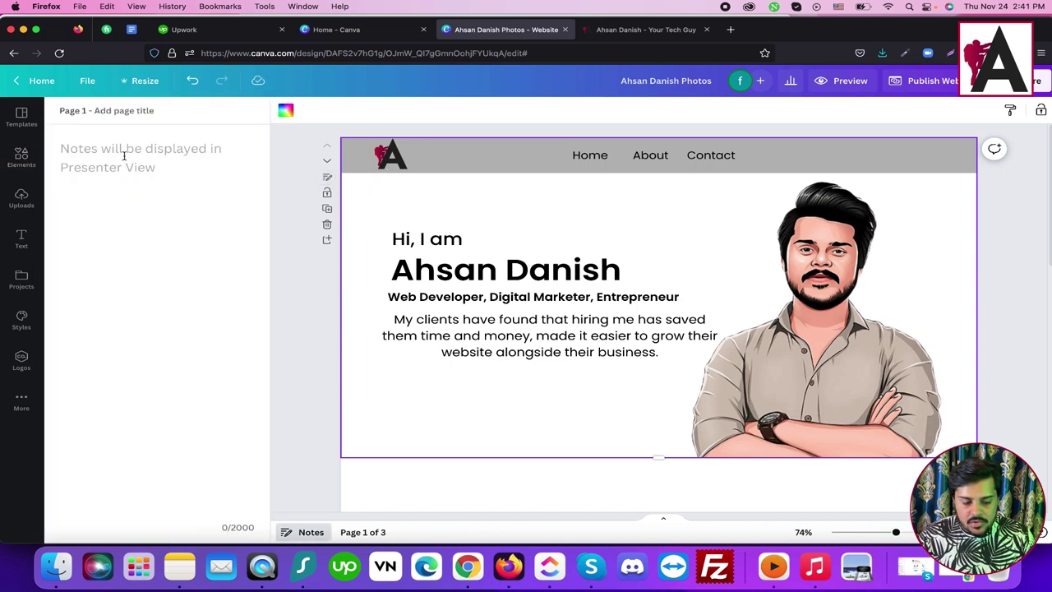
click(116, 112)
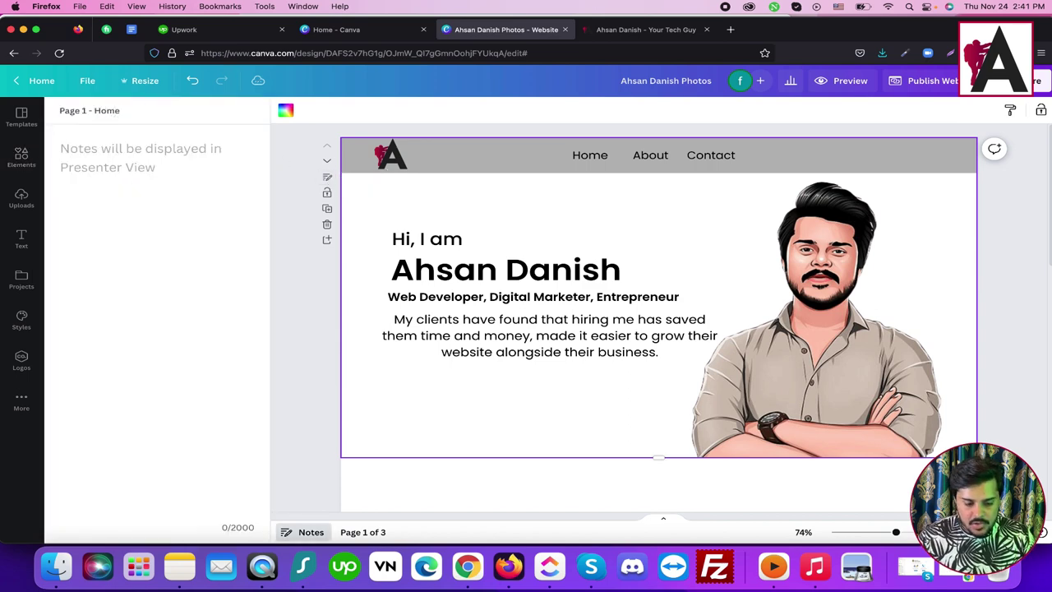
scroll(1044, 173, down, 5)
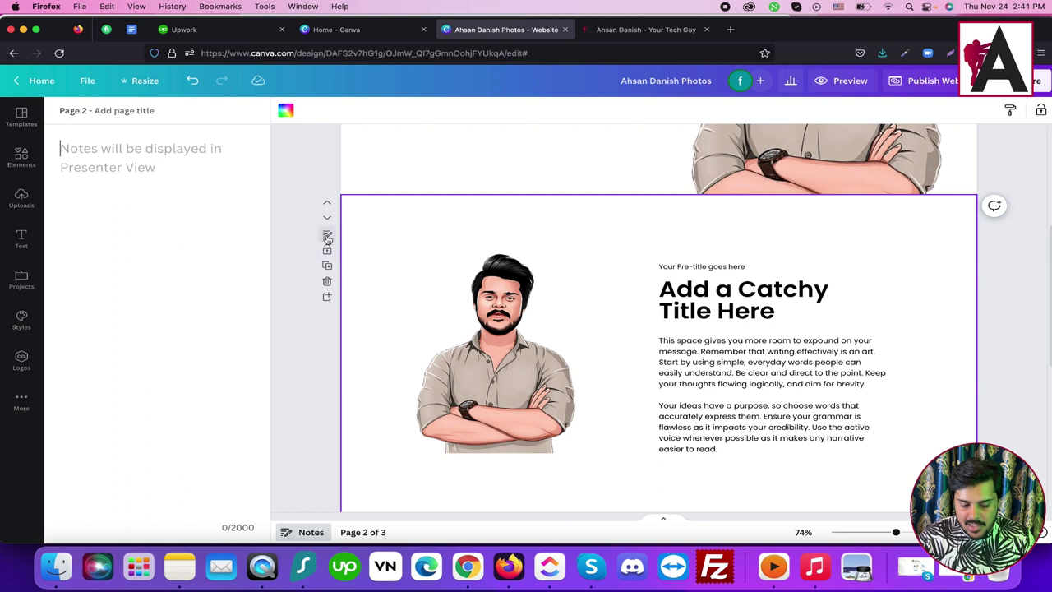
click(139, 110)
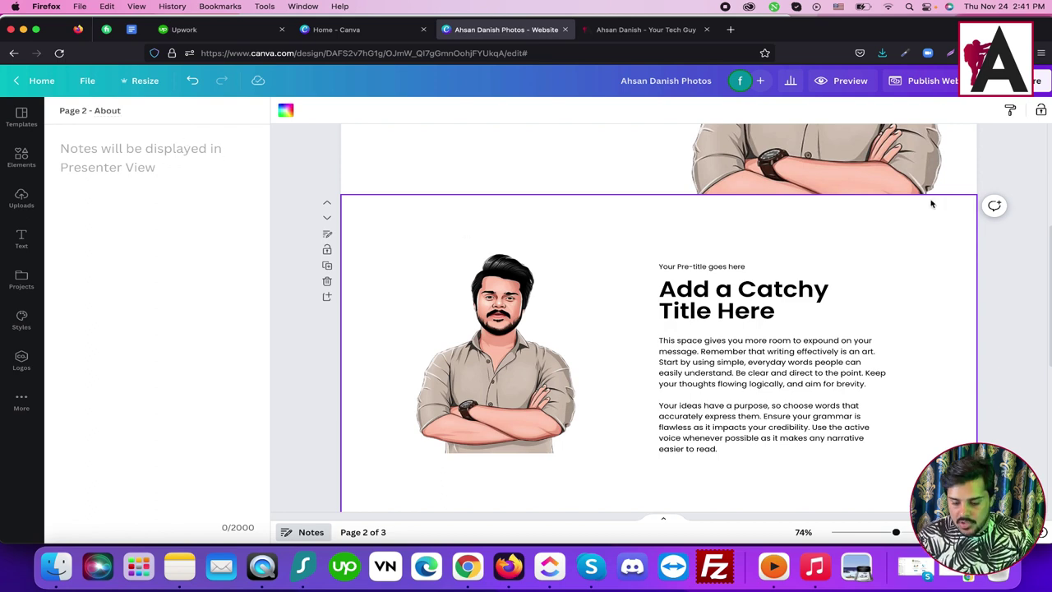
scroll(1044, 254, down, 5)
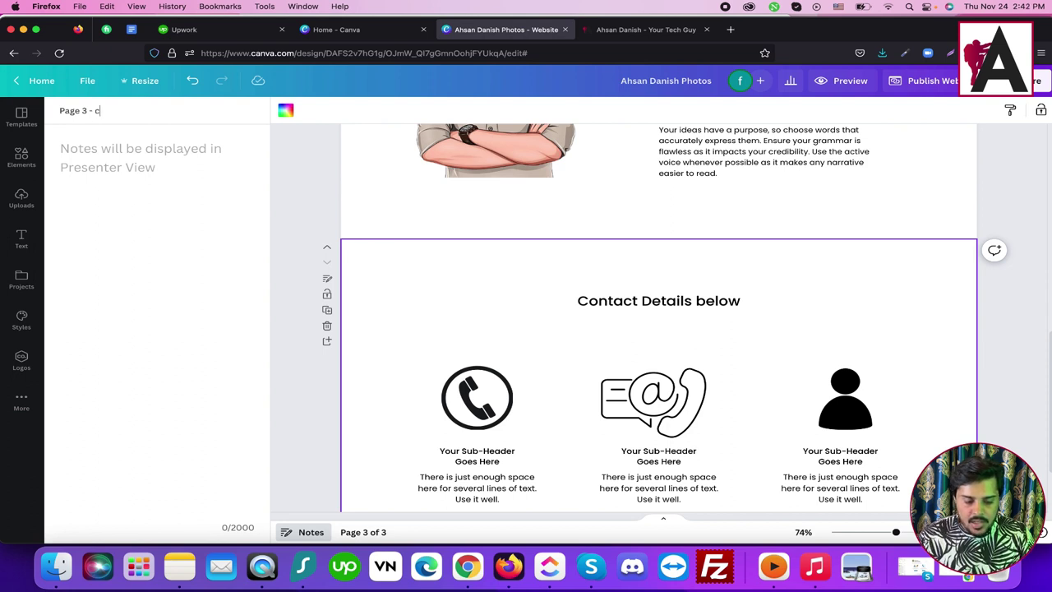
text(ontact)
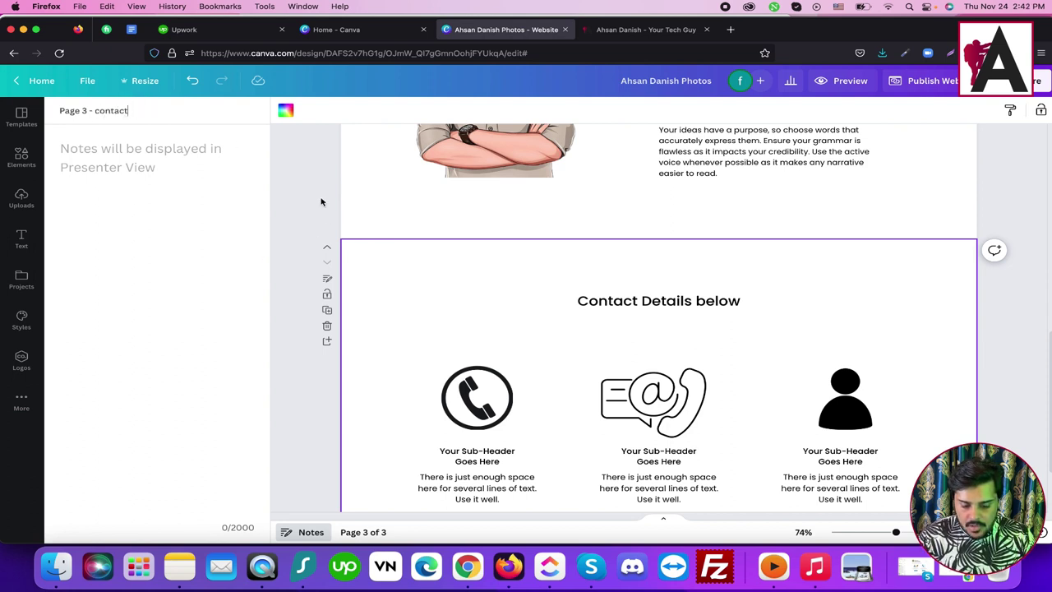
click(321, 202)
scroll(1044, 365, up, 15)
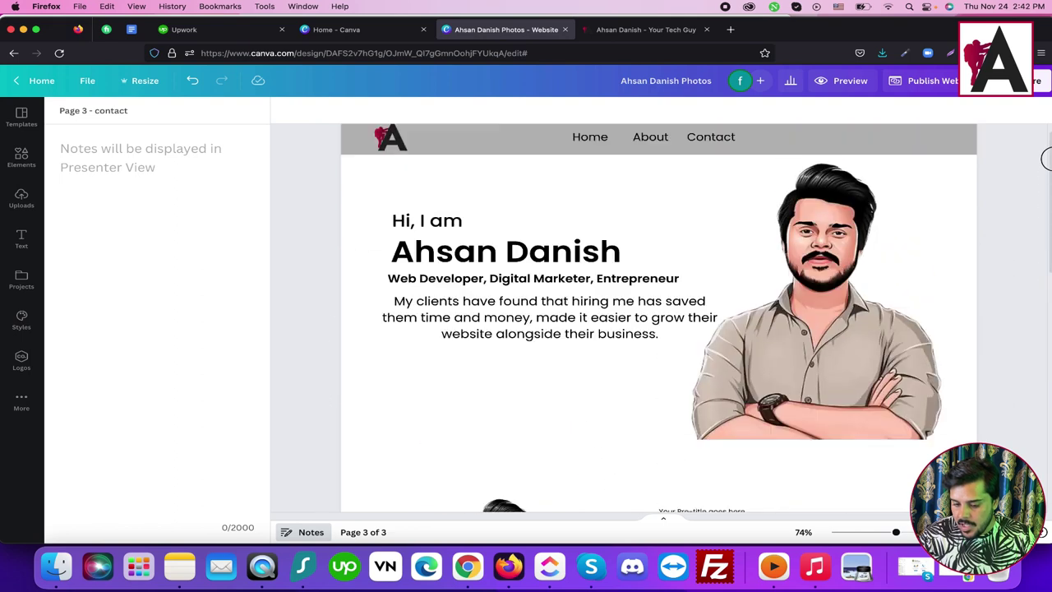
click(851, 80)
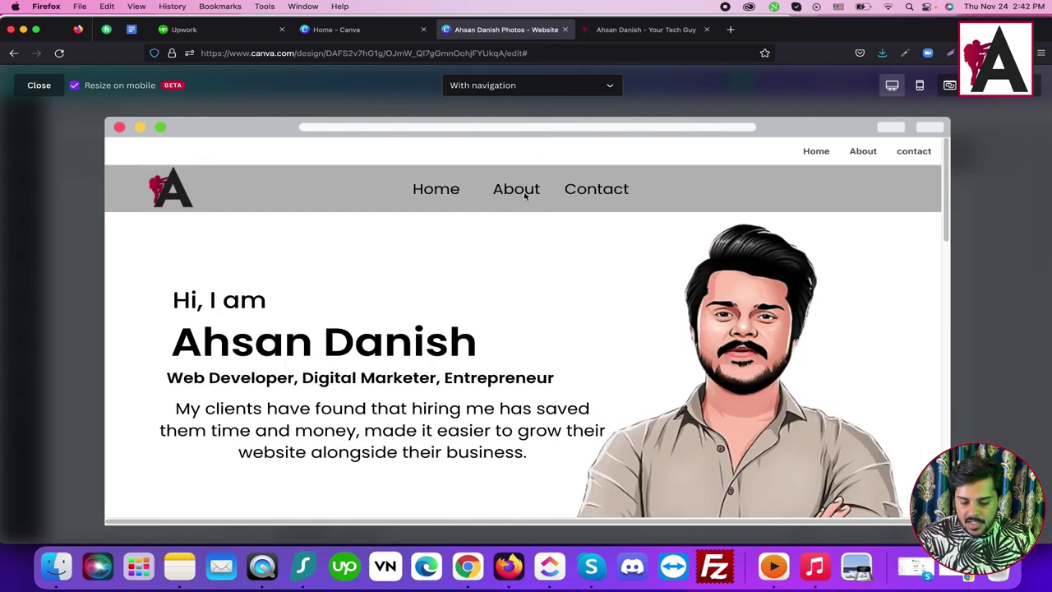
Test the About, contact and Home links in the preview's top navigation bar
click(864, 151)
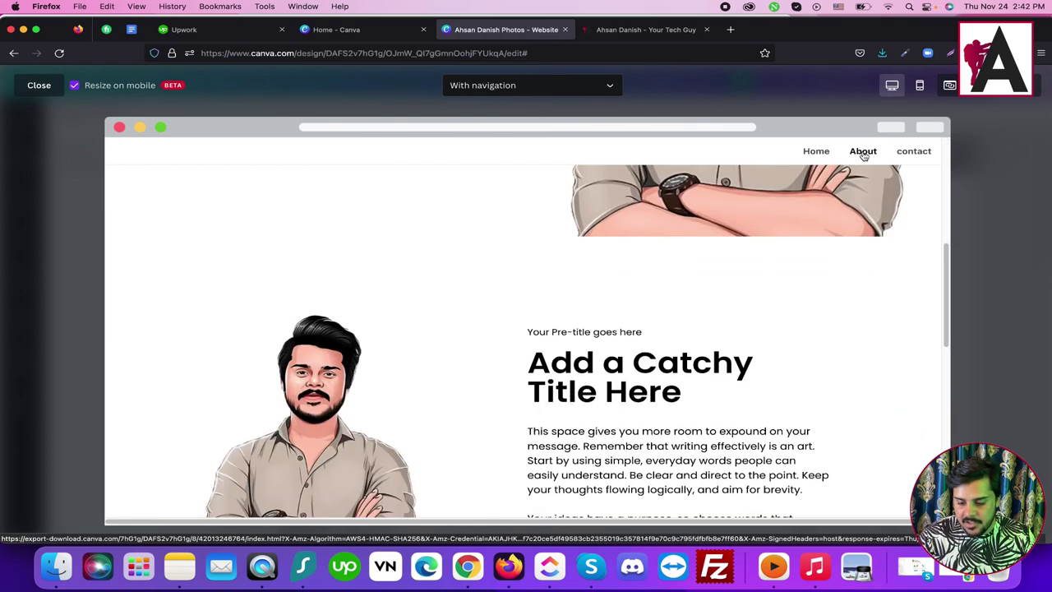
click(912, 151)
click(825, 153)
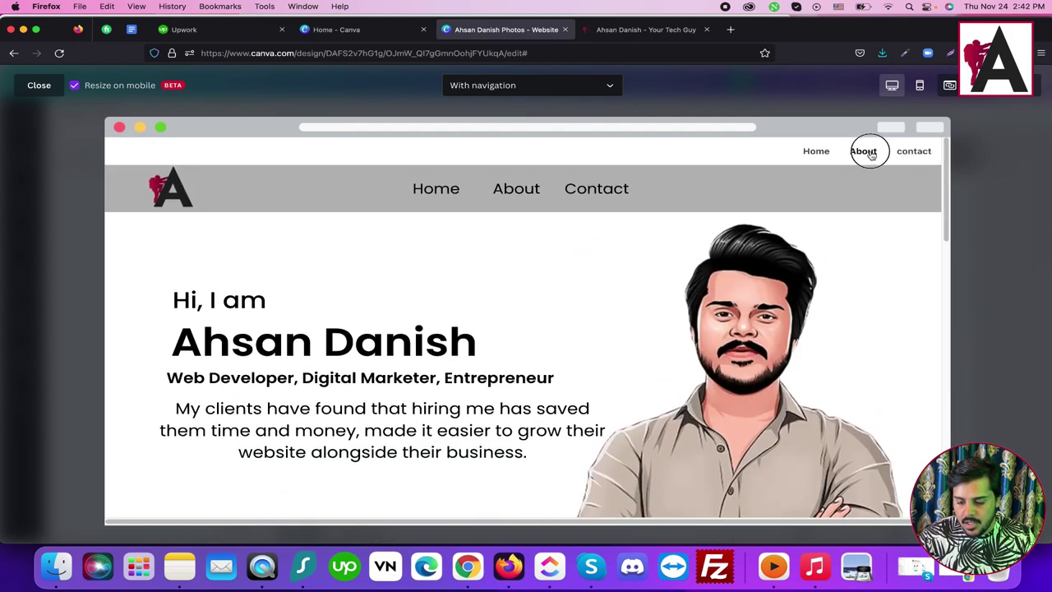
click(863, 151)
click(822, 152)
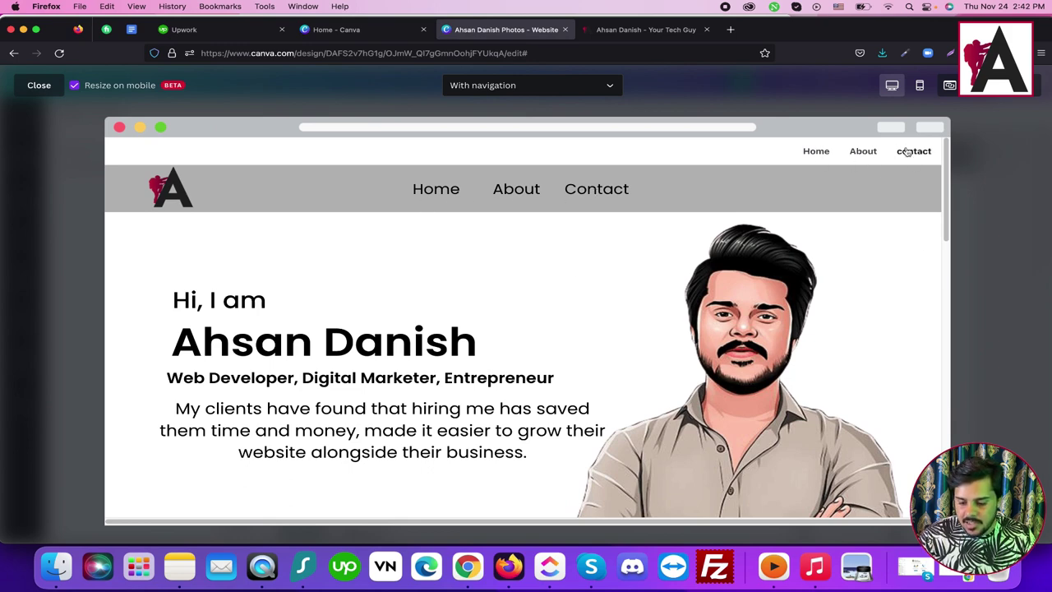
Close the website preview and the stray comment box
click(567, 89)
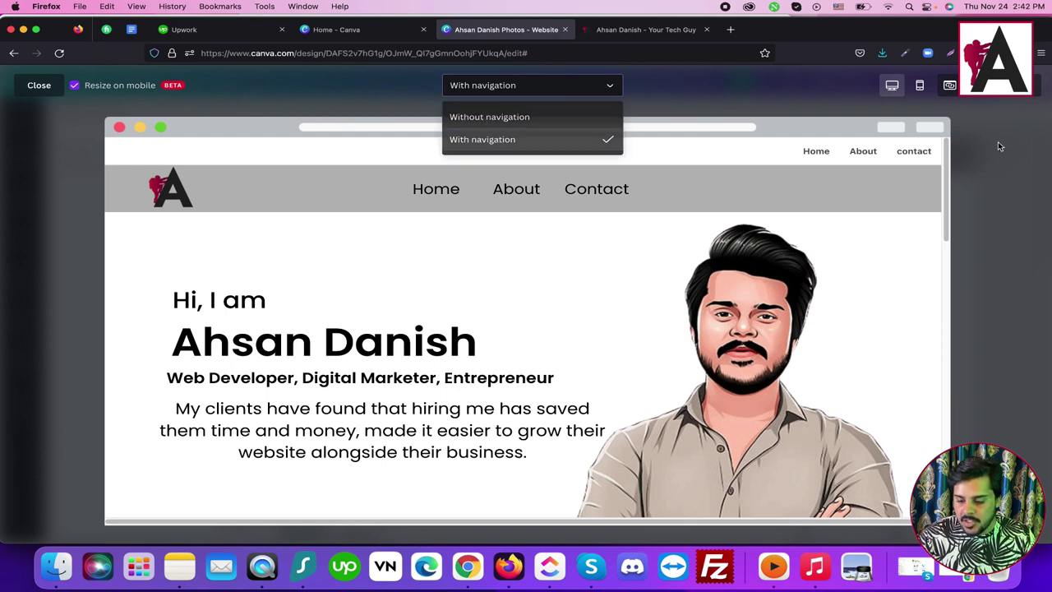
key(Escape)
click(996, 148)
click(1018, 137)
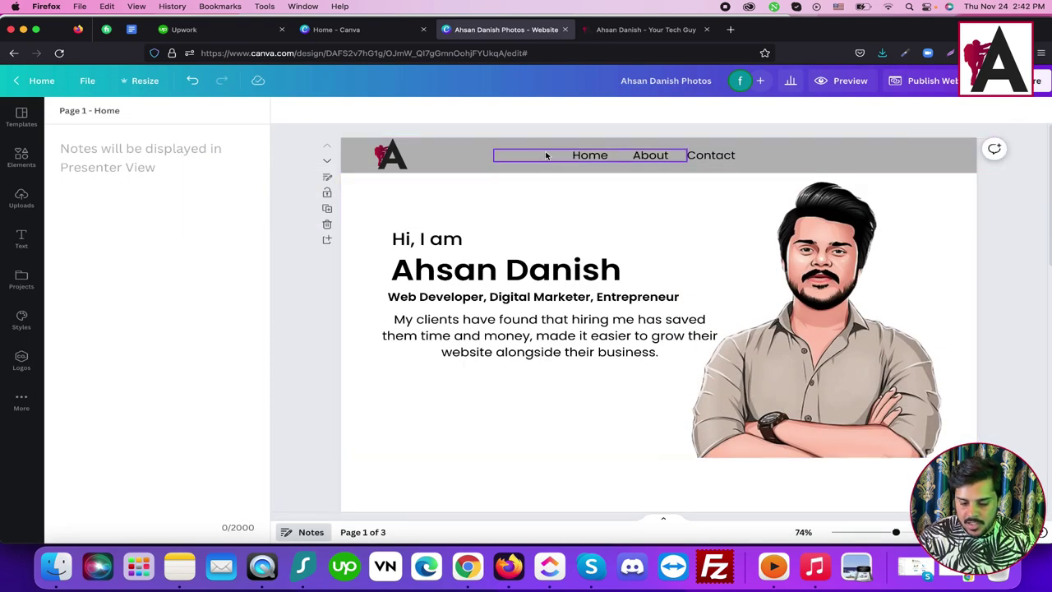
Shift the header navigation text left and link Home to page 1 - Home
click(593, 156)
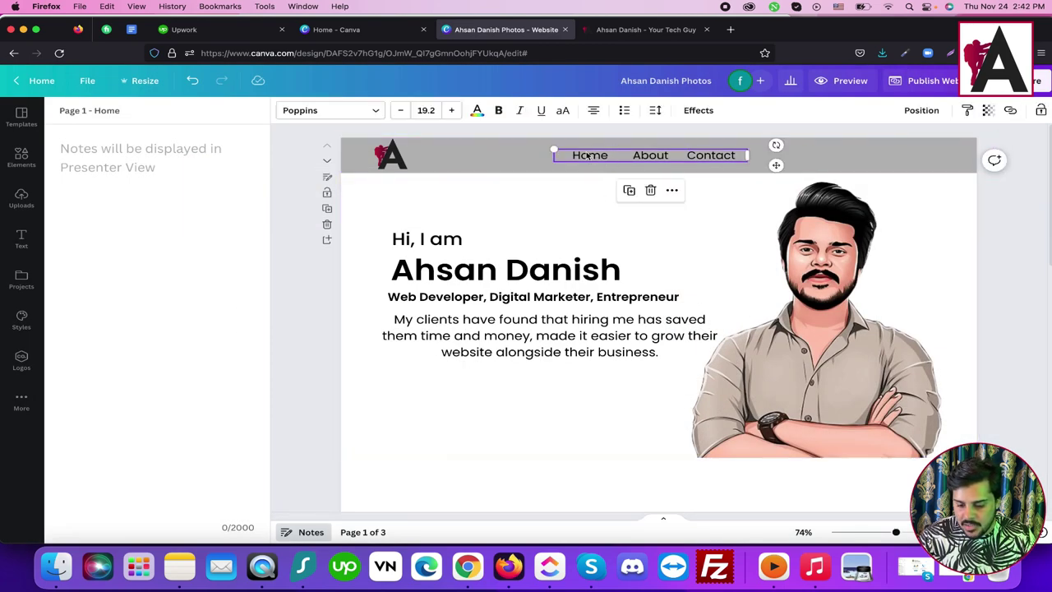
click(591, 157)
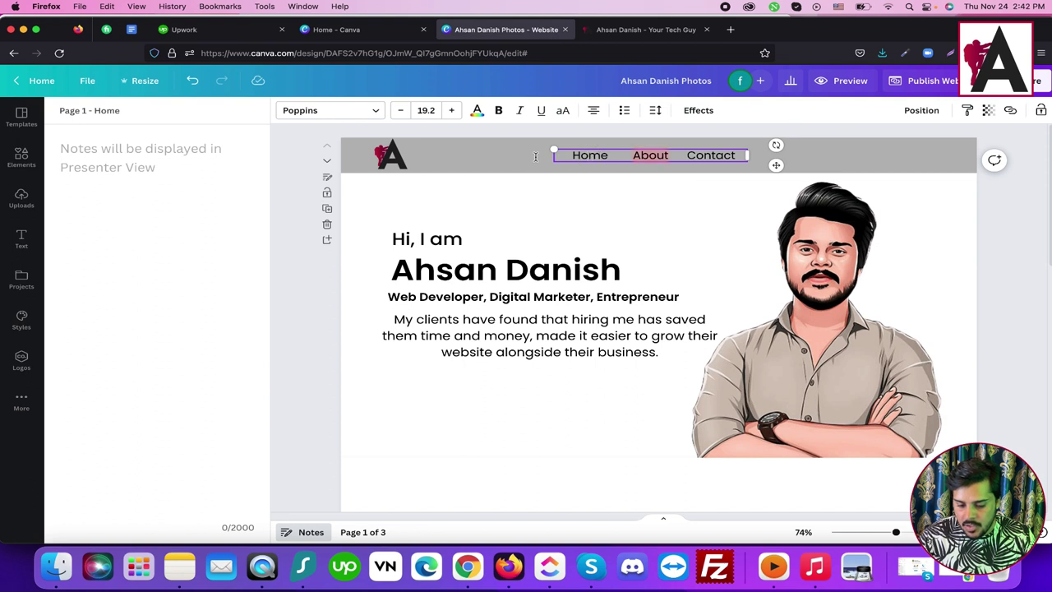
click(522, 182)
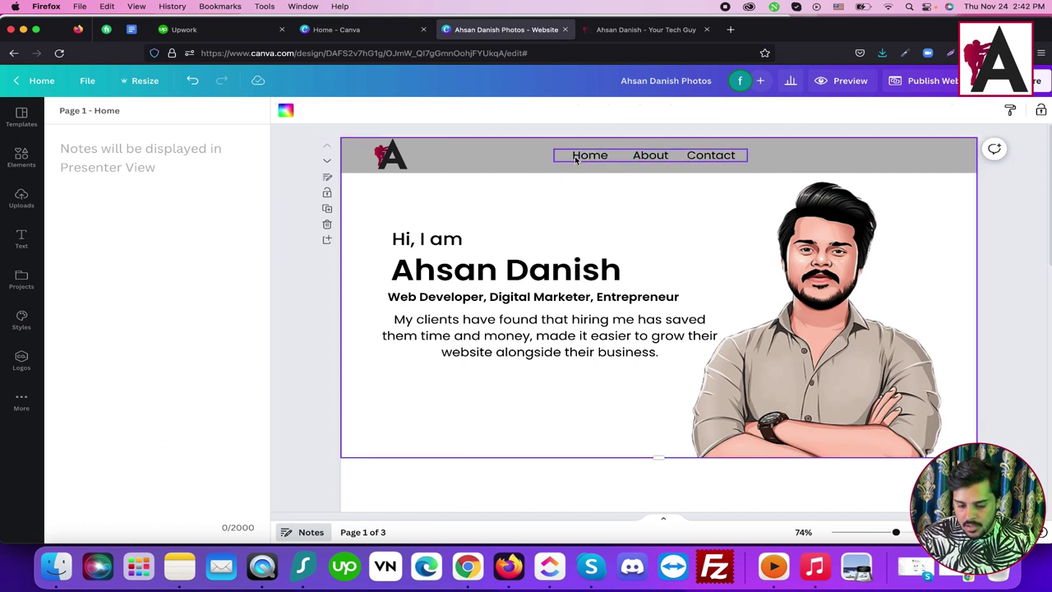
drag(598, 160, 539, 159)
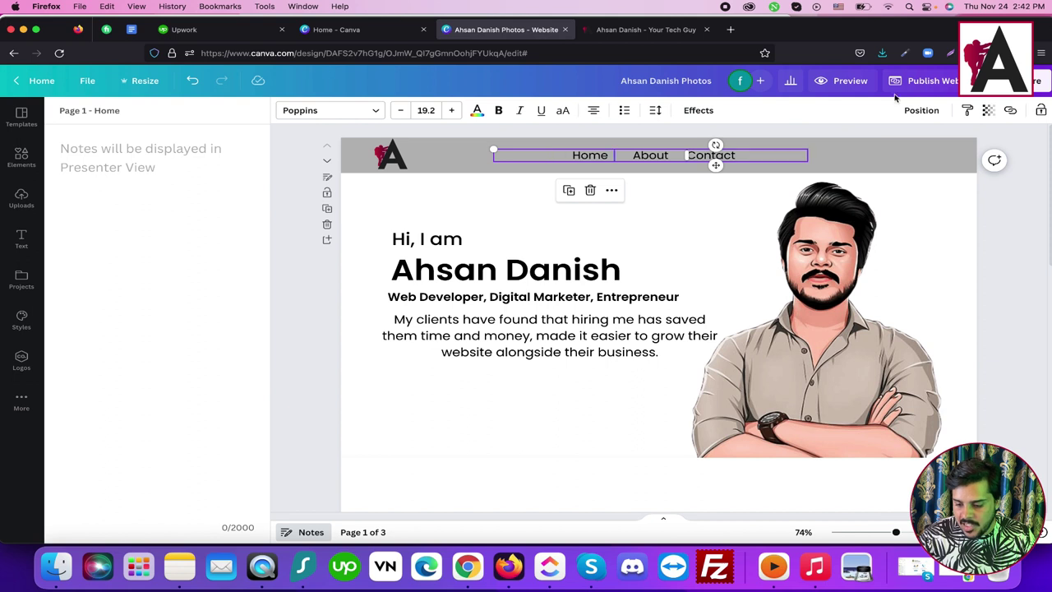
click(1010, 111)
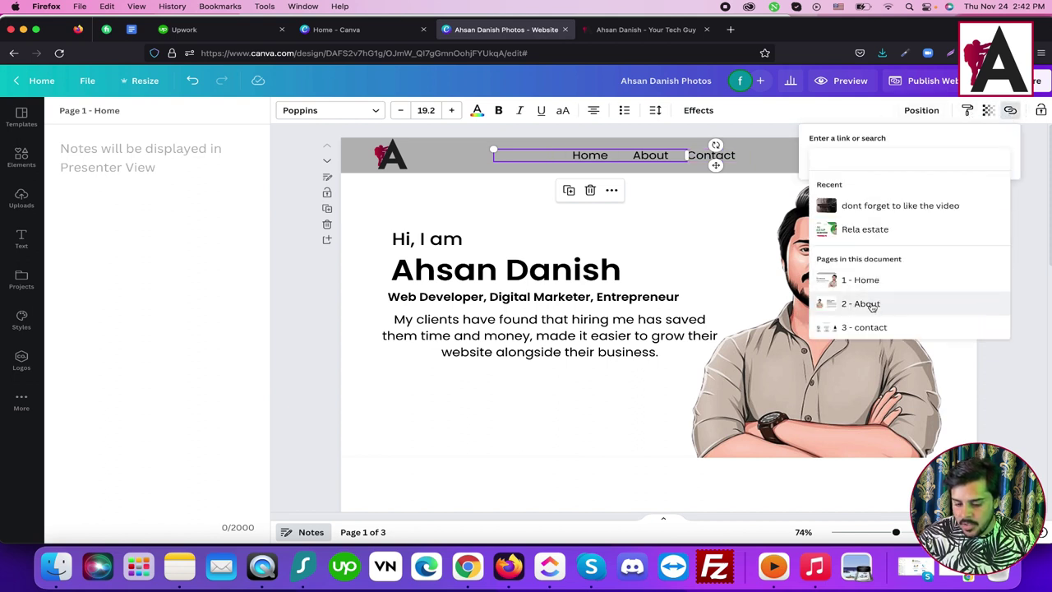
click(871, 280)
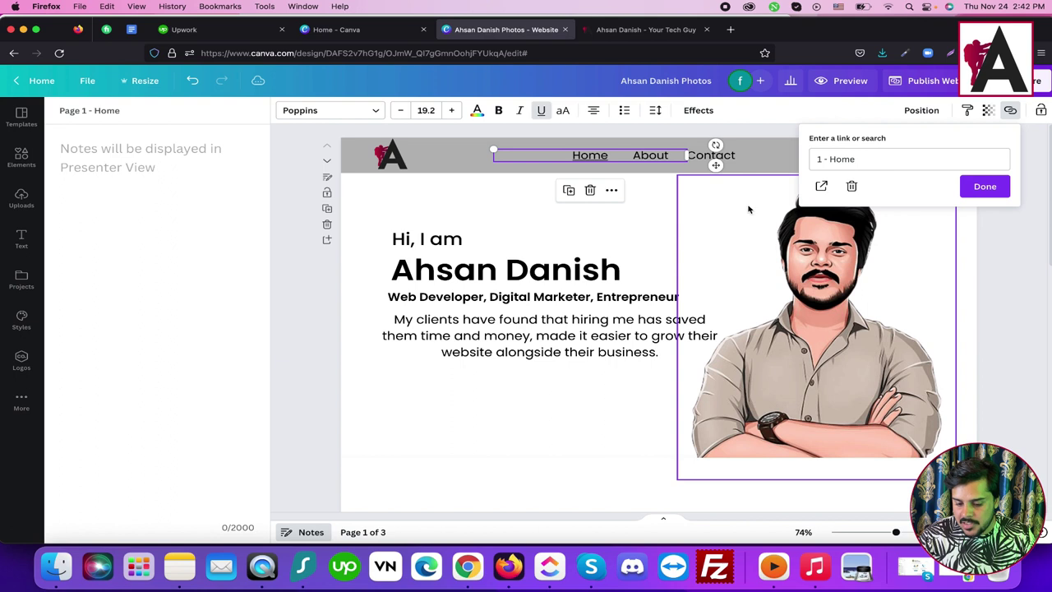
click(660, 158)
click(658, 181)
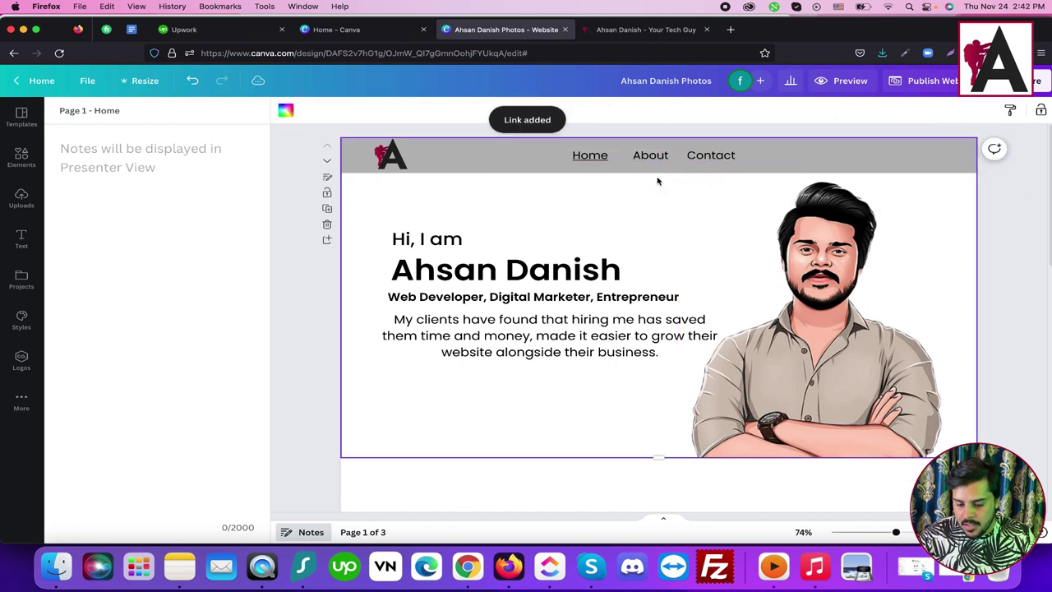
Adjust the About Contact text and link About to page 2 - About
click(650, 155)
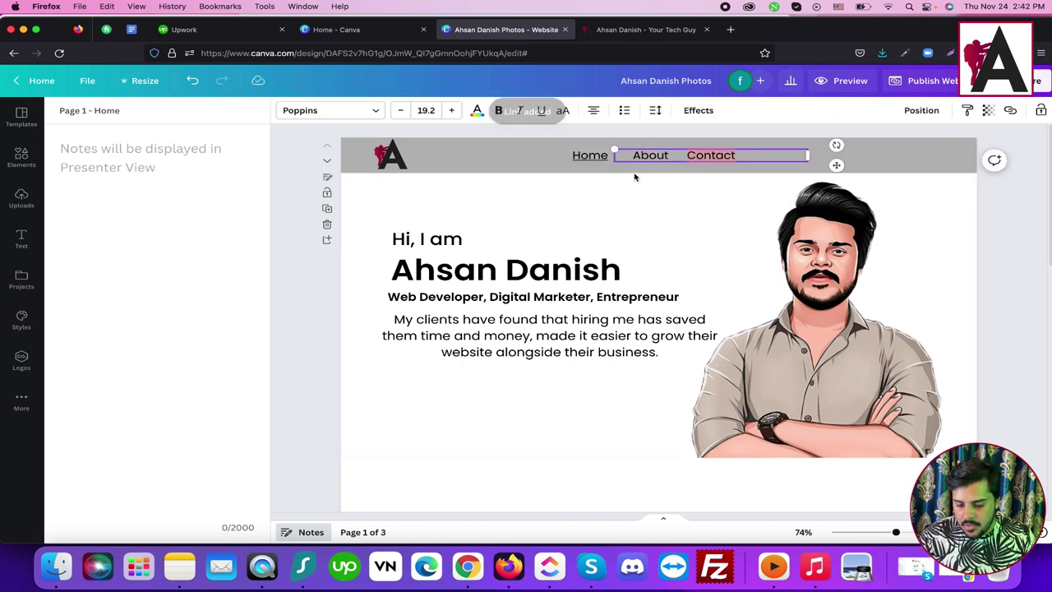
click(633, 169)
click(630, 160)
click(634, 156)
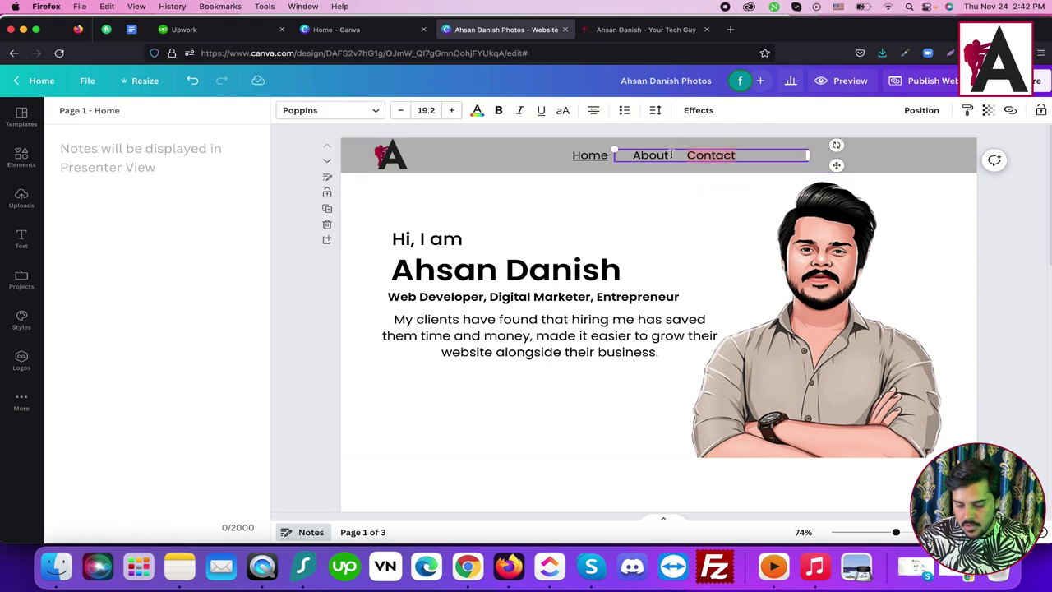
click(670, 195)
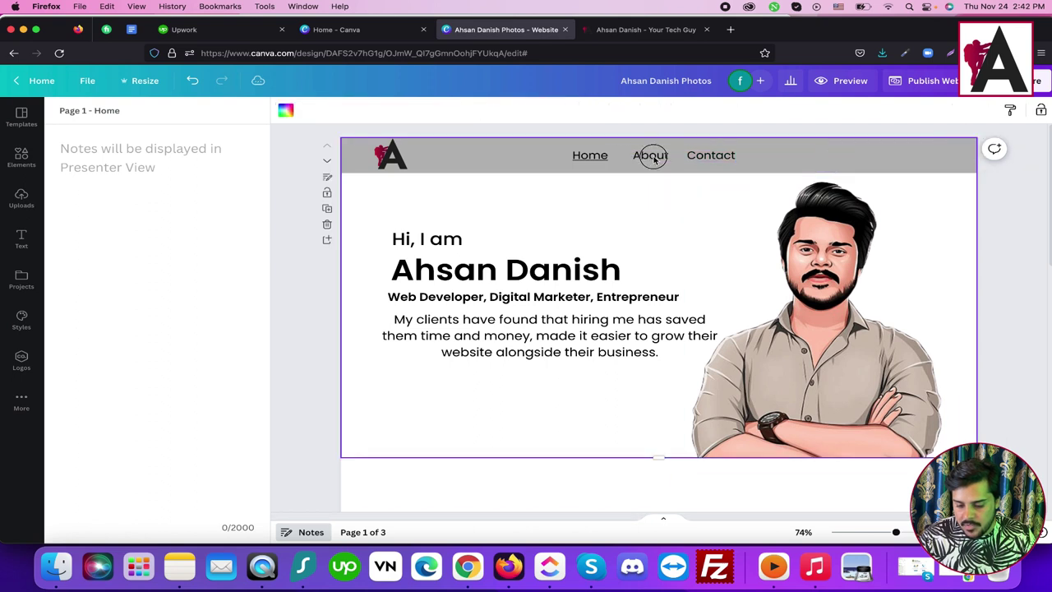
click(654, 157)
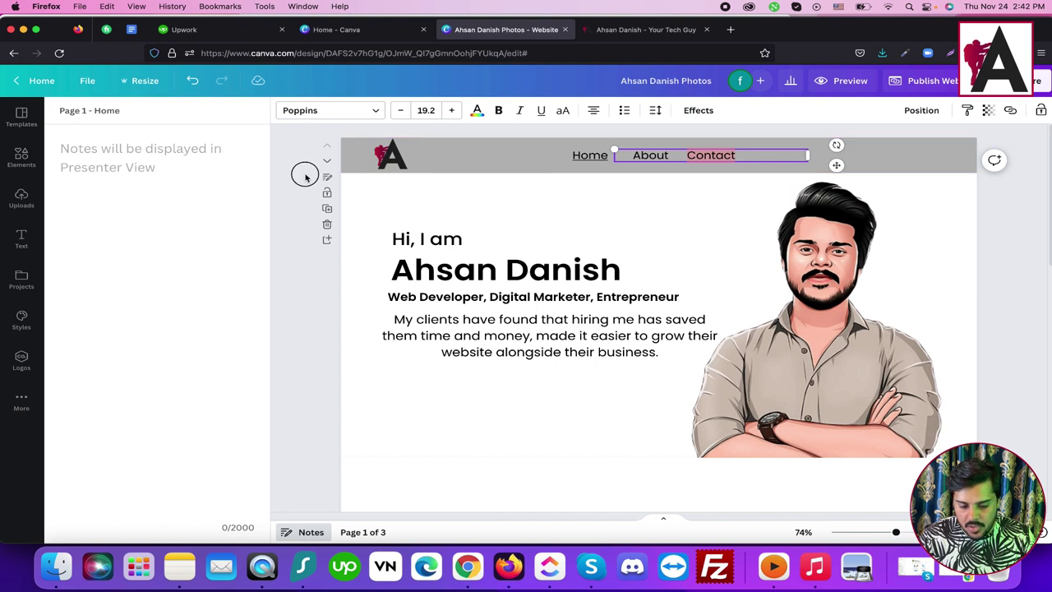
mouse_move(658, 157)
mouse_down()
mouse_move(718, 158)
mouse_move(640, 156)
mouse_up()
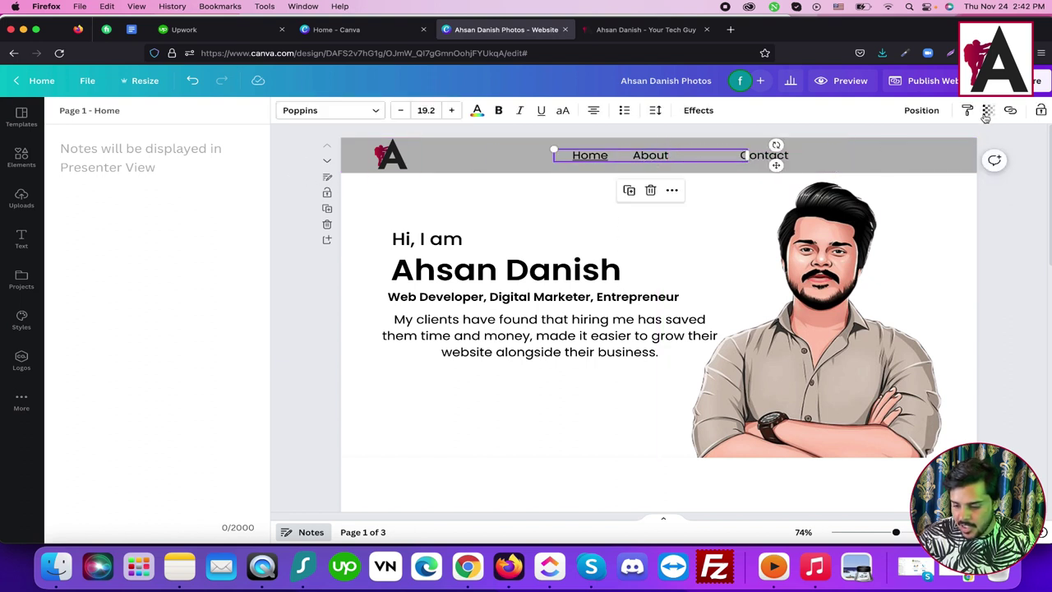
click(1011, 110)
click(860, 304)
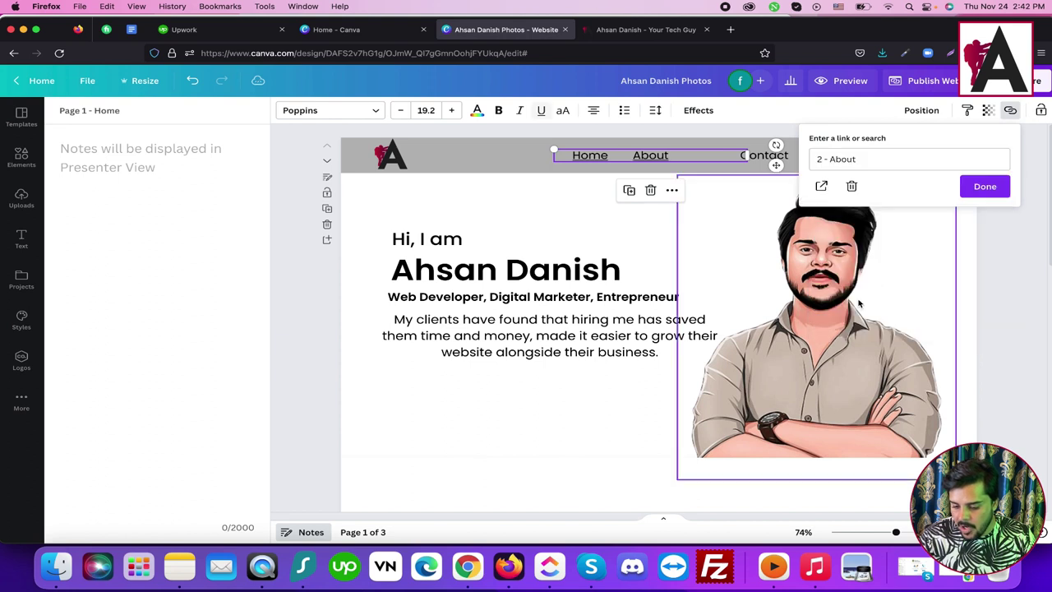
click(985, 186)
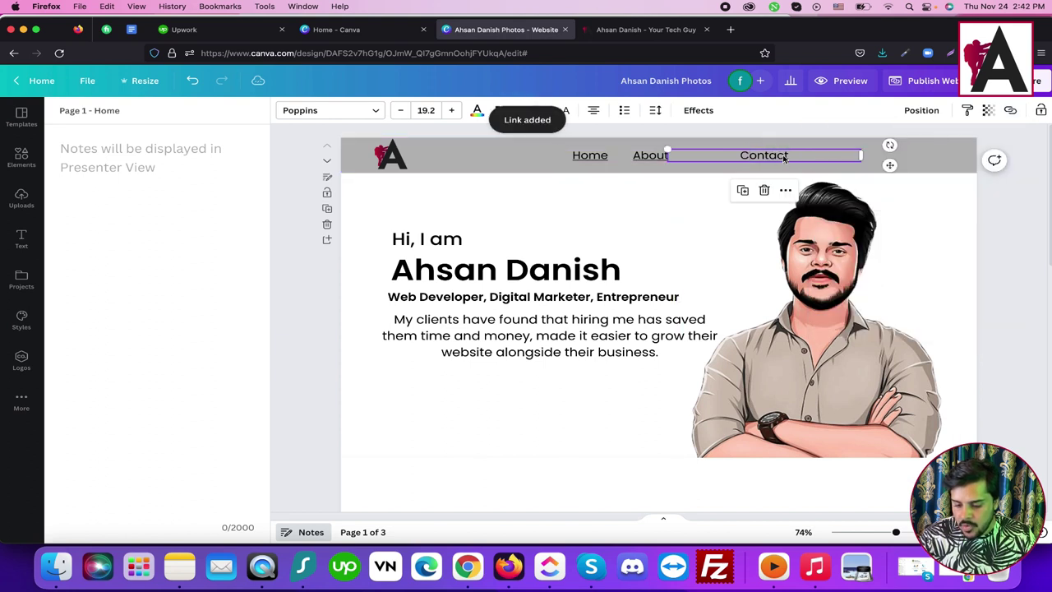
Link Contact to page 3 - contact and move it left beside About
click(1018, 114)
click(905, 327)
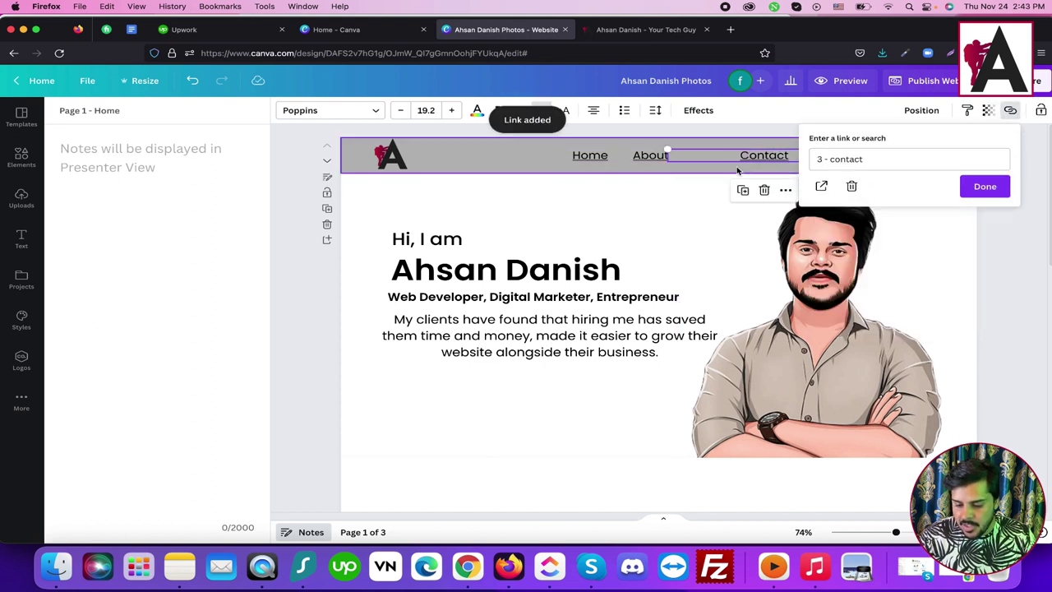
key(Return)
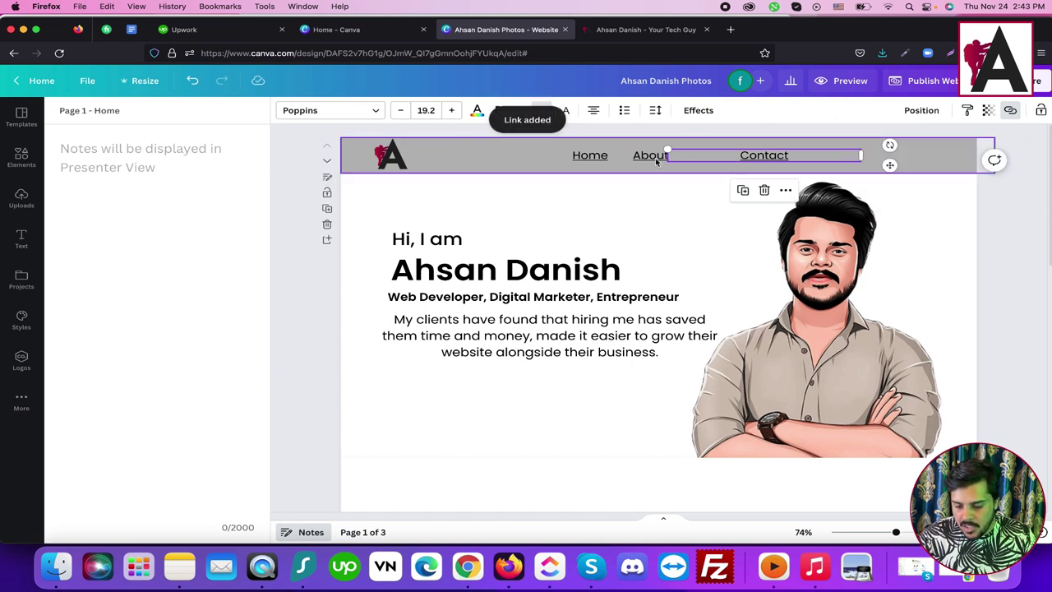
click(736, 155)
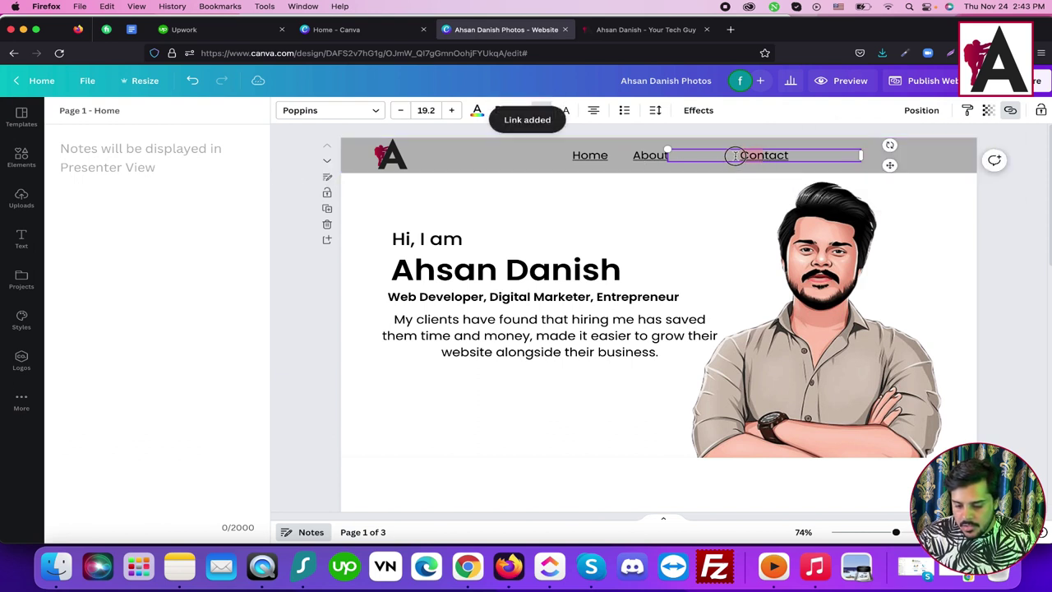
click(1006, 219)
drag(773, 156, 729, 158)
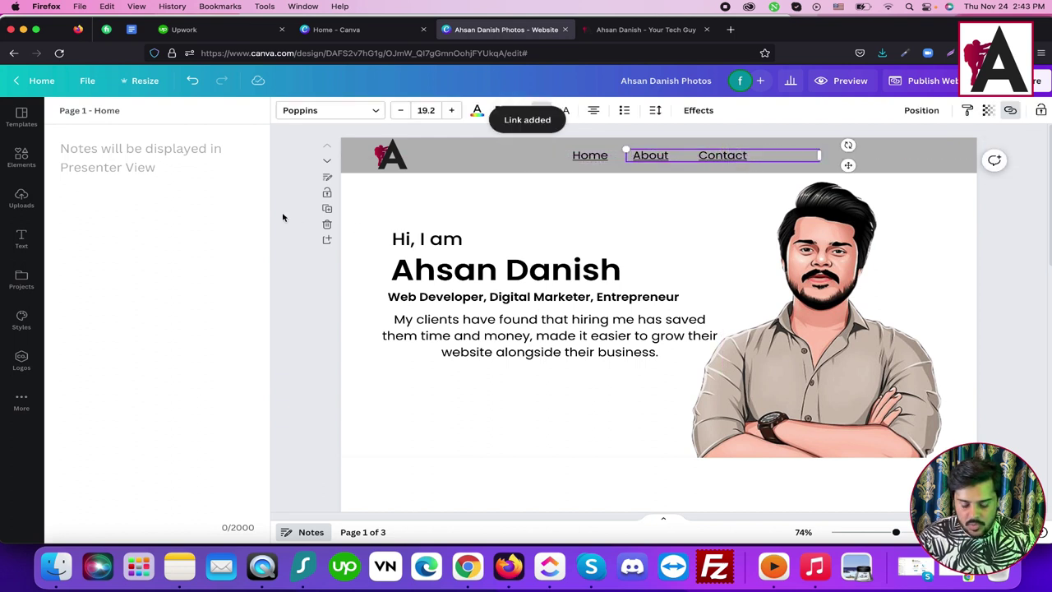
click(692, 127)
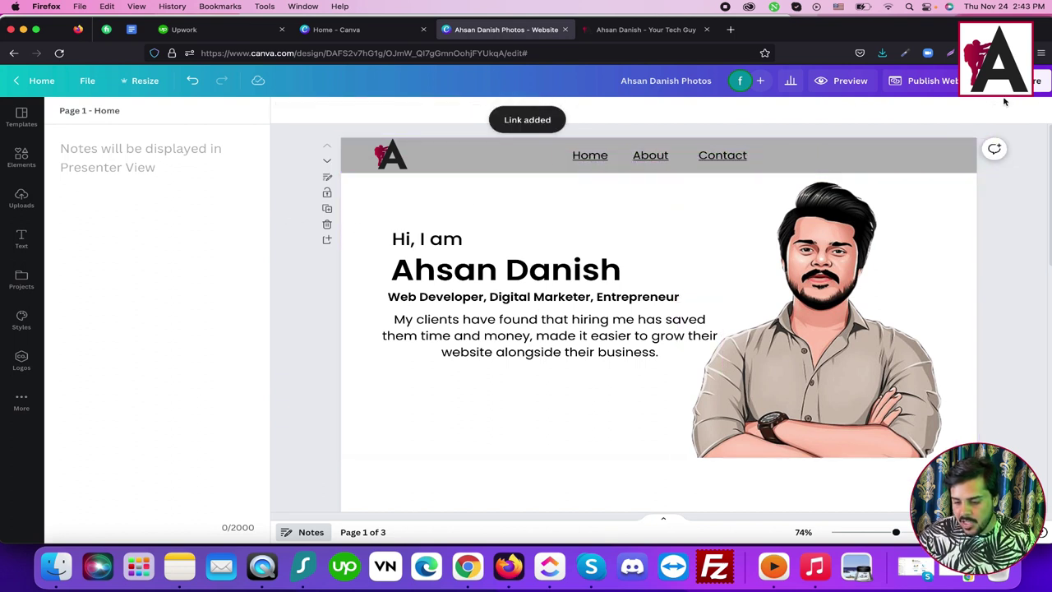
Preview the website with the 'Without navigation' style
click(854, 82)
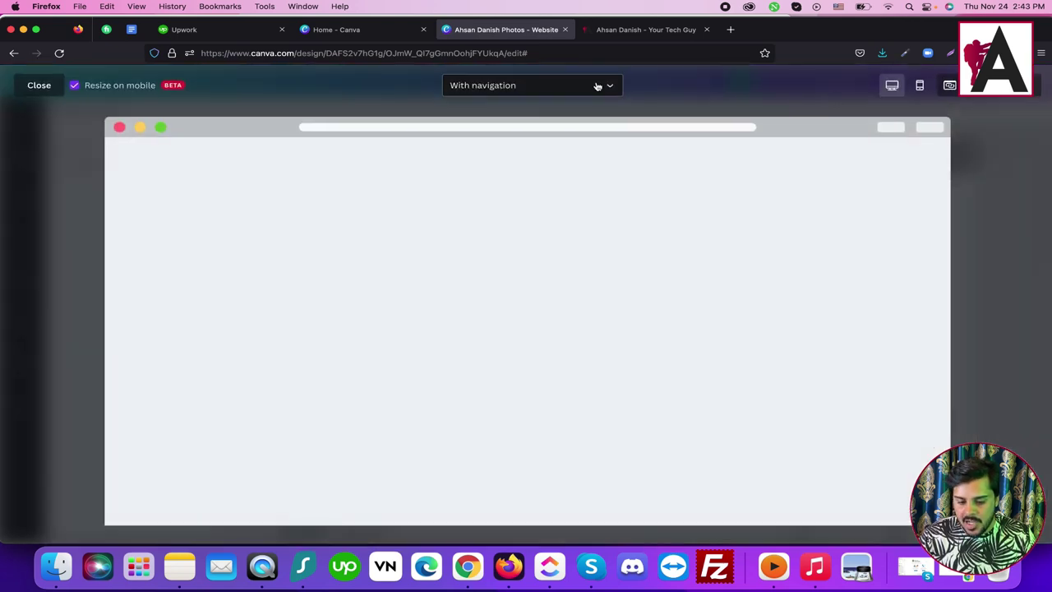
click(599, 86)
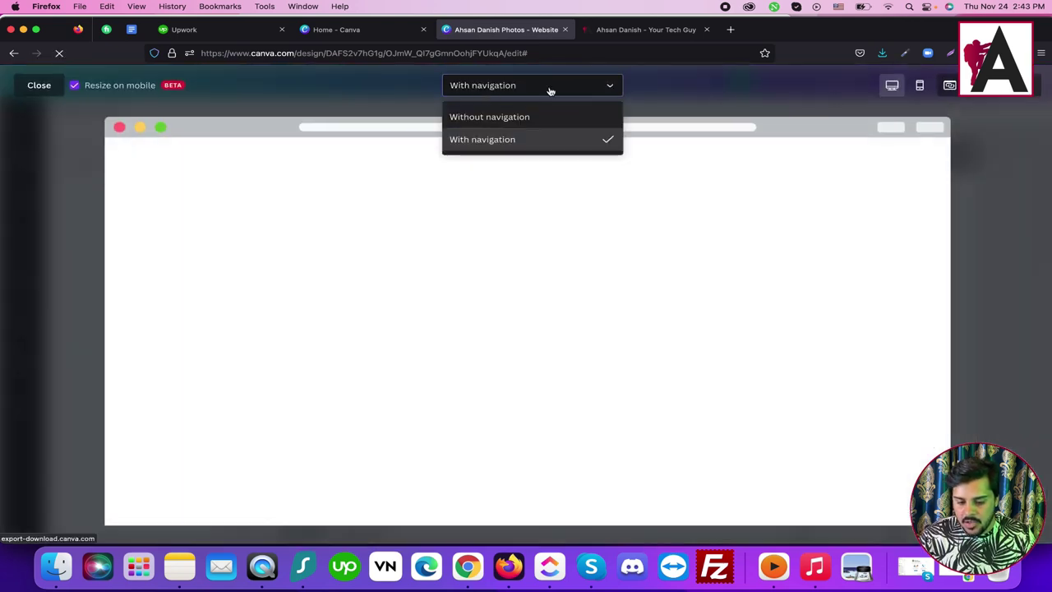
click(485, 119)
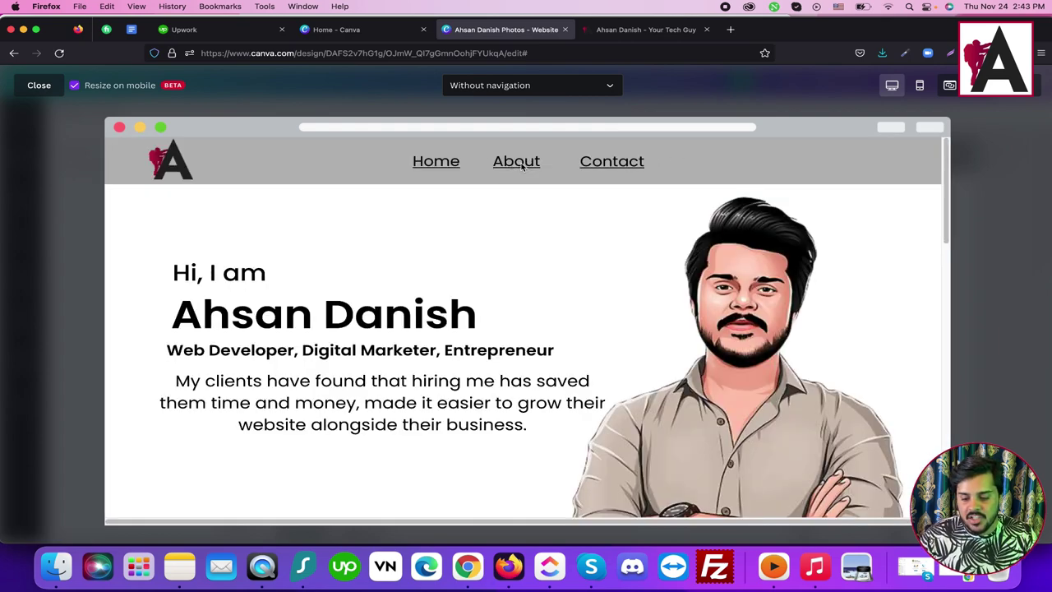
Confirm the Contact link jumps to Contact Details, then close the preview and bring up publishing
click(633, 163)
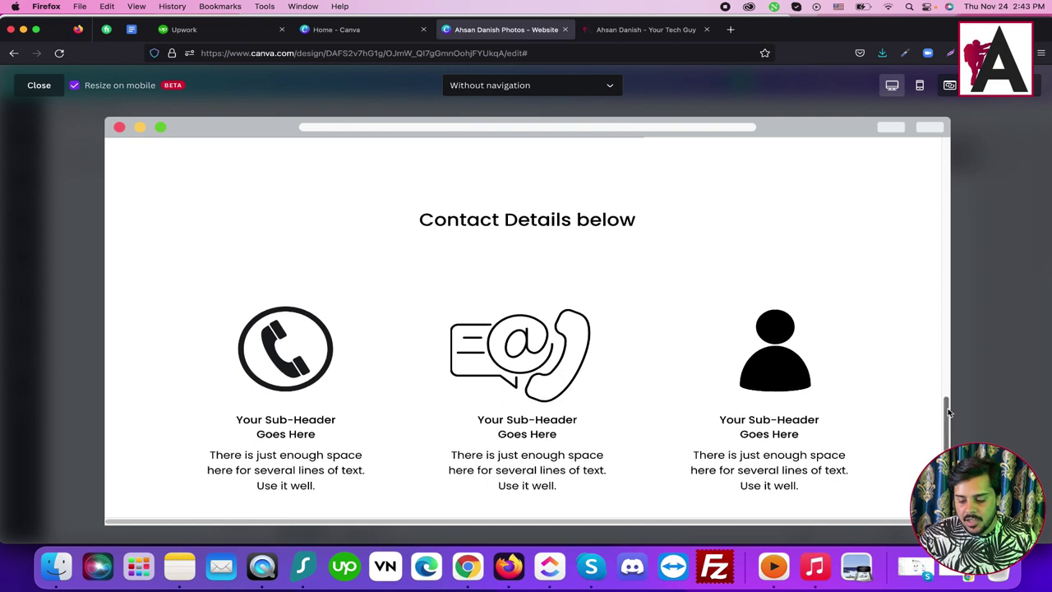
click(944, 197)
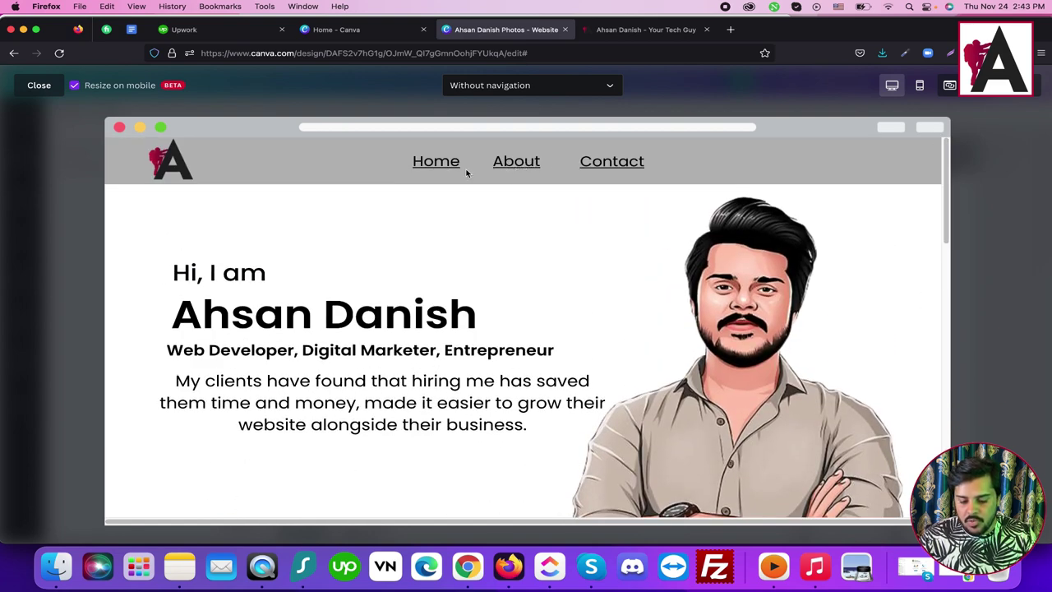
click(592, 167)
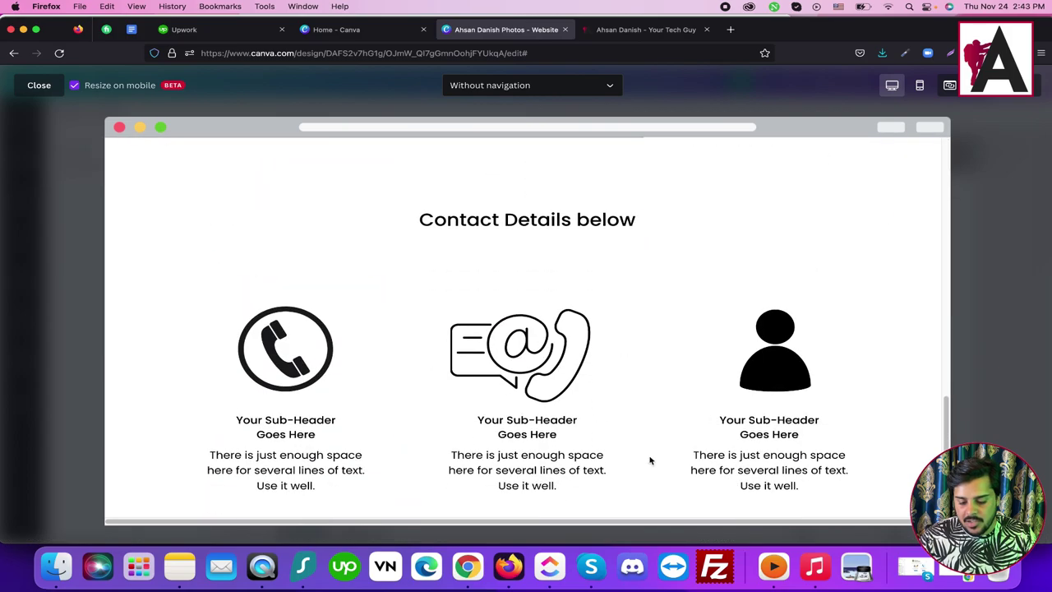
scroll(916, 336, up, 10)
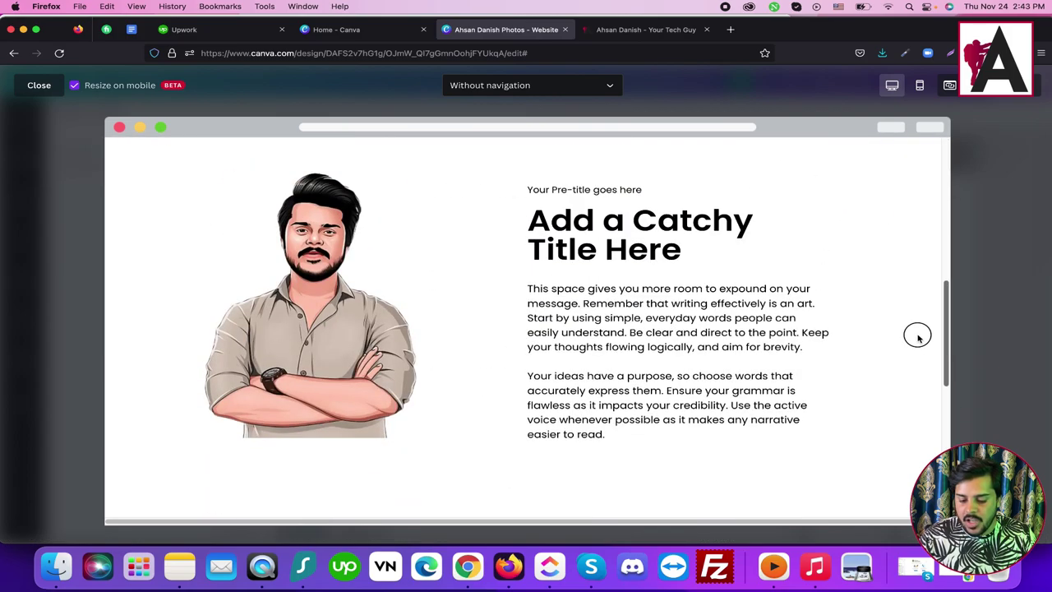
scroll(911, 373, down, 10)
scroll(912, 373, up, 15)
key(Escape)
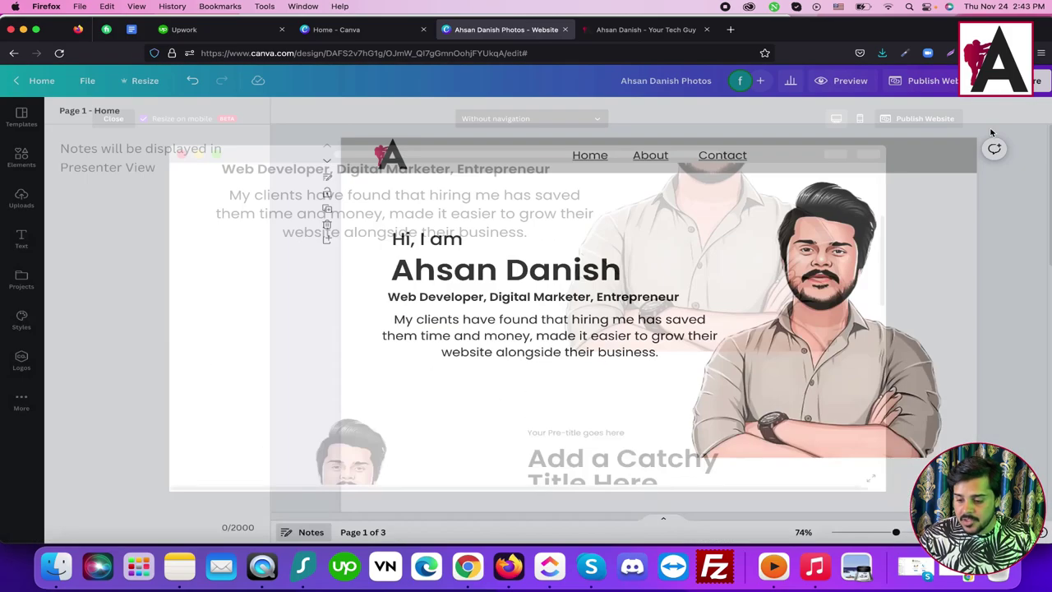
click(941, 85)
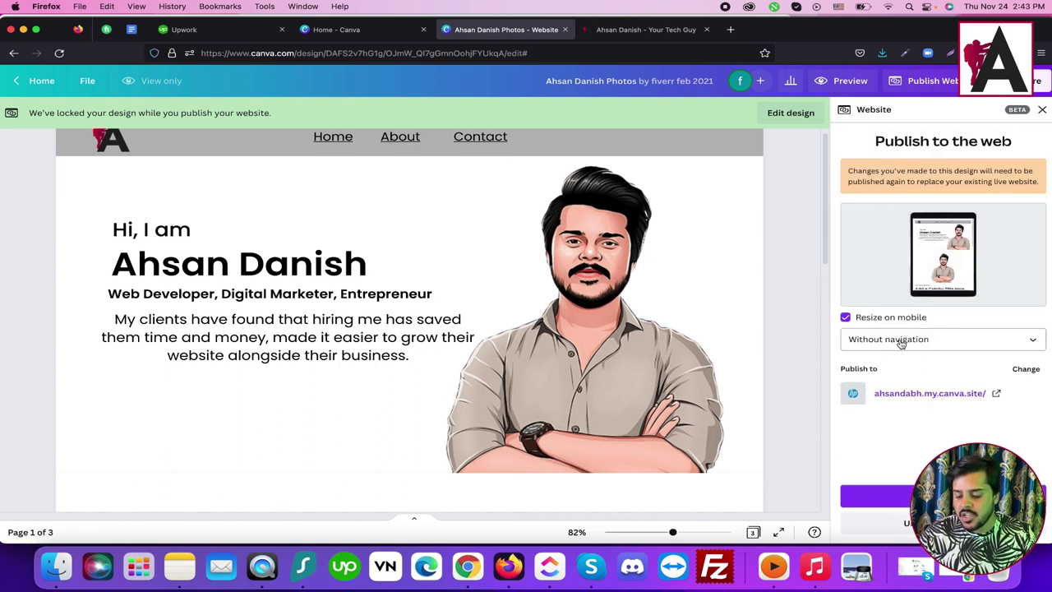
Publish the site without navigation, copy its live my.canva.site URL, and open a Firefox private window
click(909, 346)
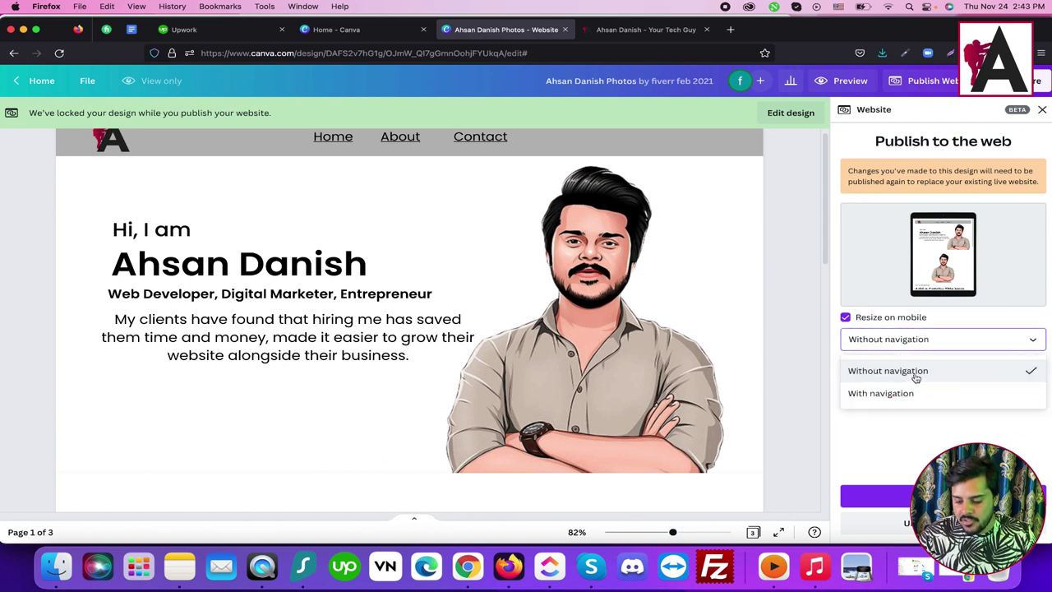
click(852, 371)
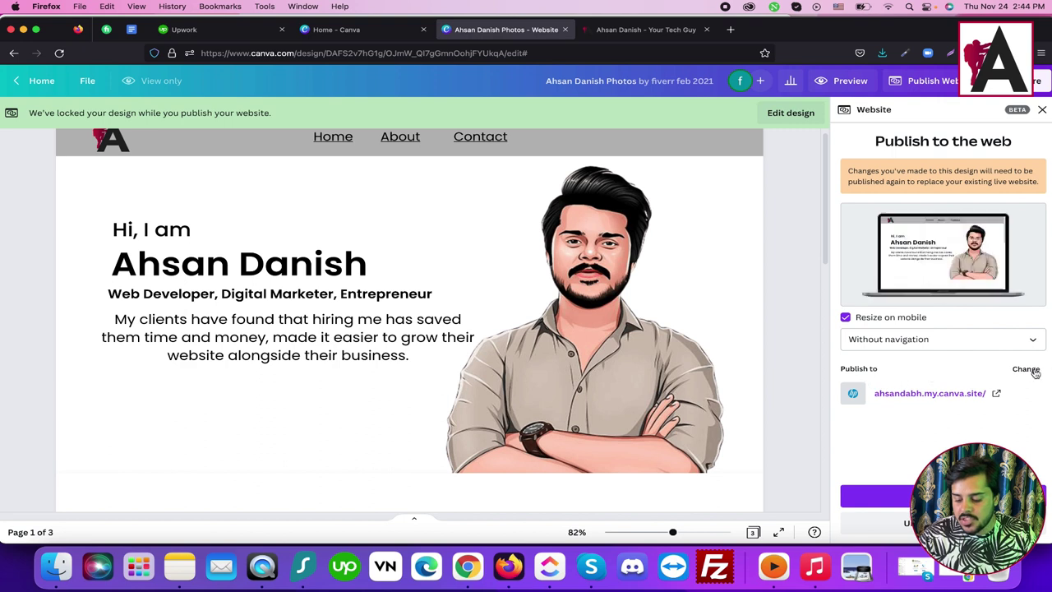
click(871, 495)
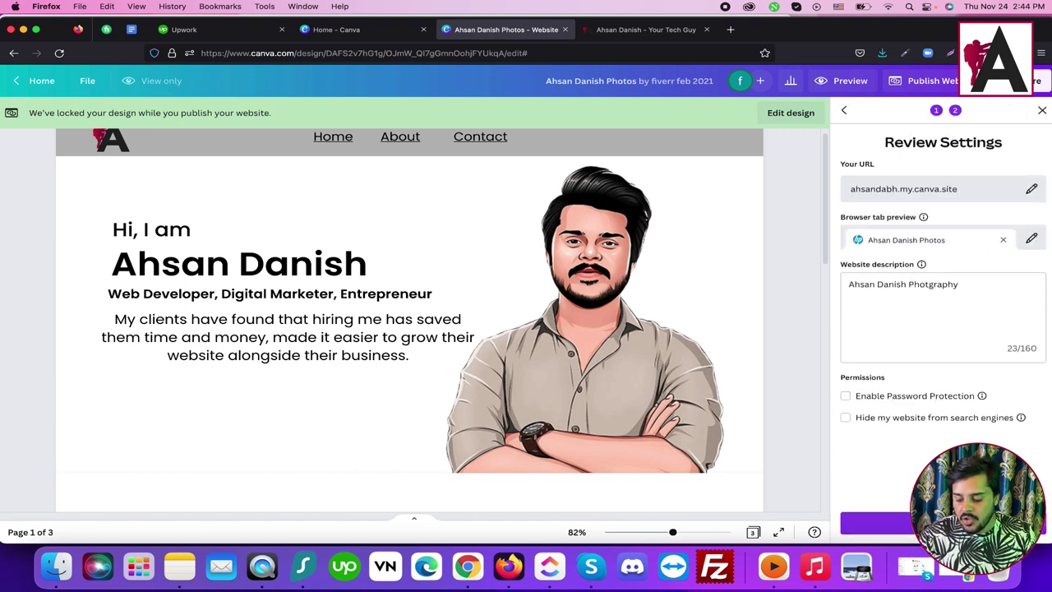
click(946, 523)
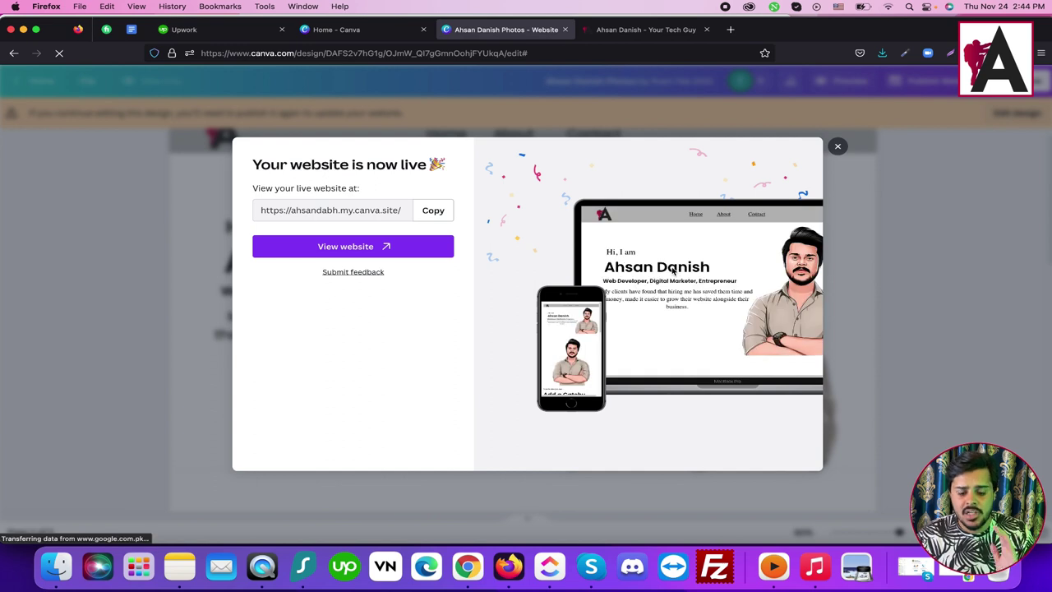
click(433, 210)
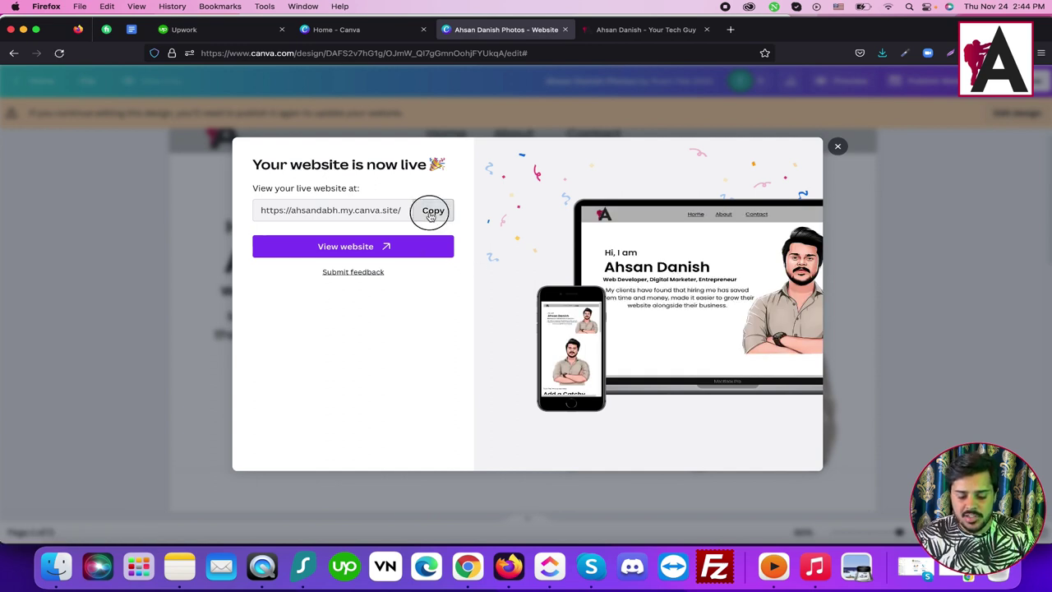
click(283, 211)
click(1041, 52)
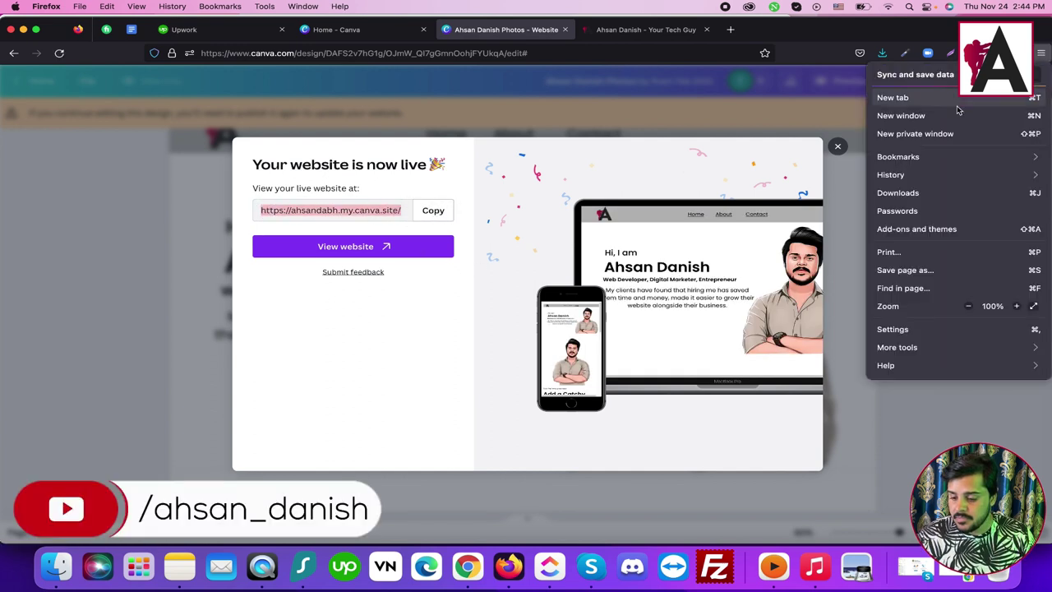
click(952, 133)
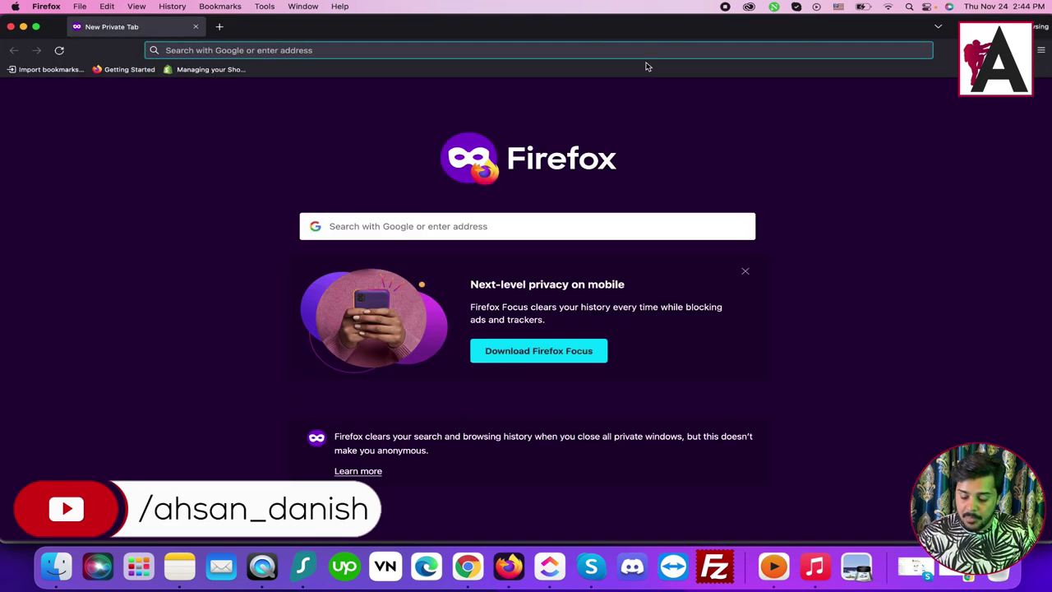
Paste the my.canva.site address into the private window, load the live site and scroll through it
key(super+v)
key(Return)
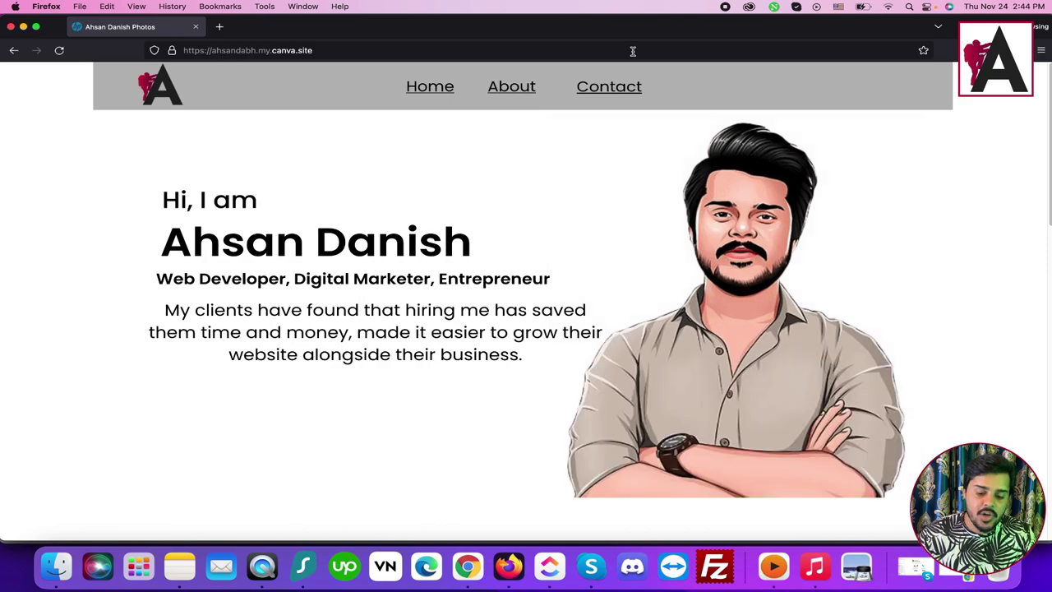
click(358, 54)
click(122, 125)
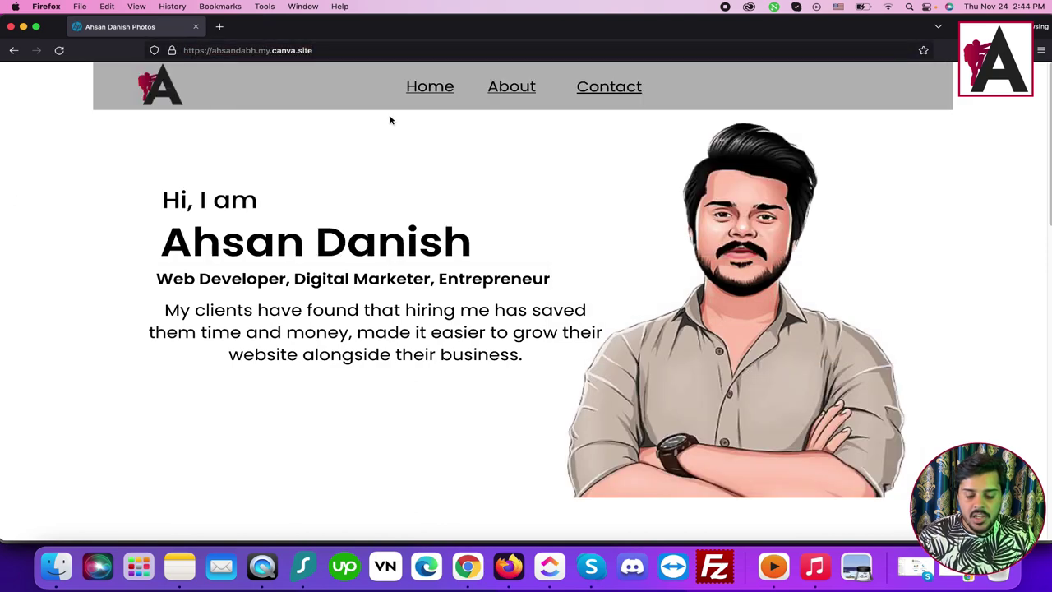
mouse_move(1037, 124)
mouse_down()
mouse_move(1014, 324)
mouse_move(1038, 395)
mouse_move(1042, 122)
mouse_up()
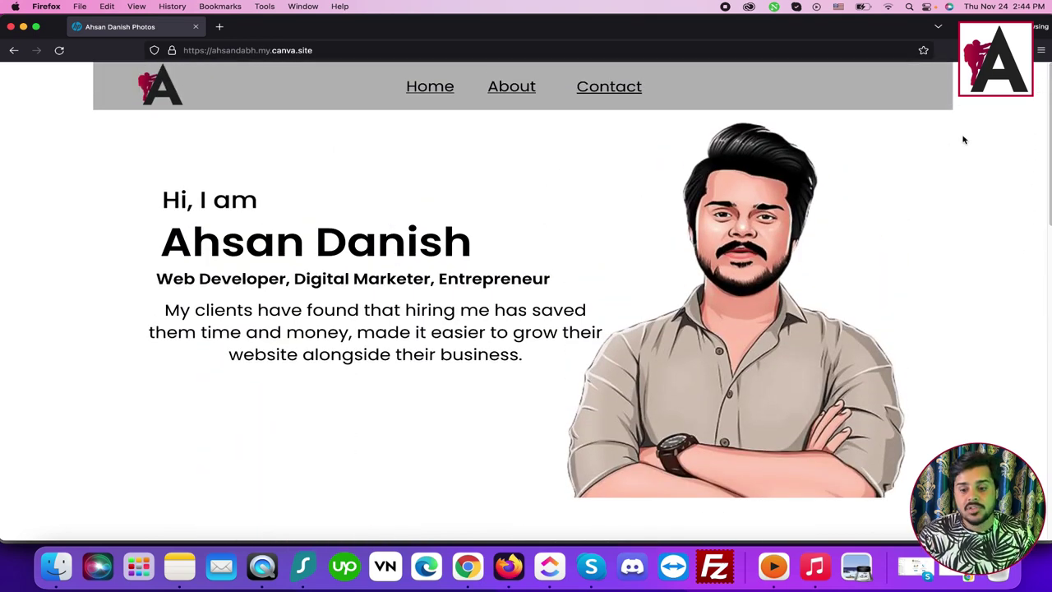
drag(1043, 115, 1046, 144)
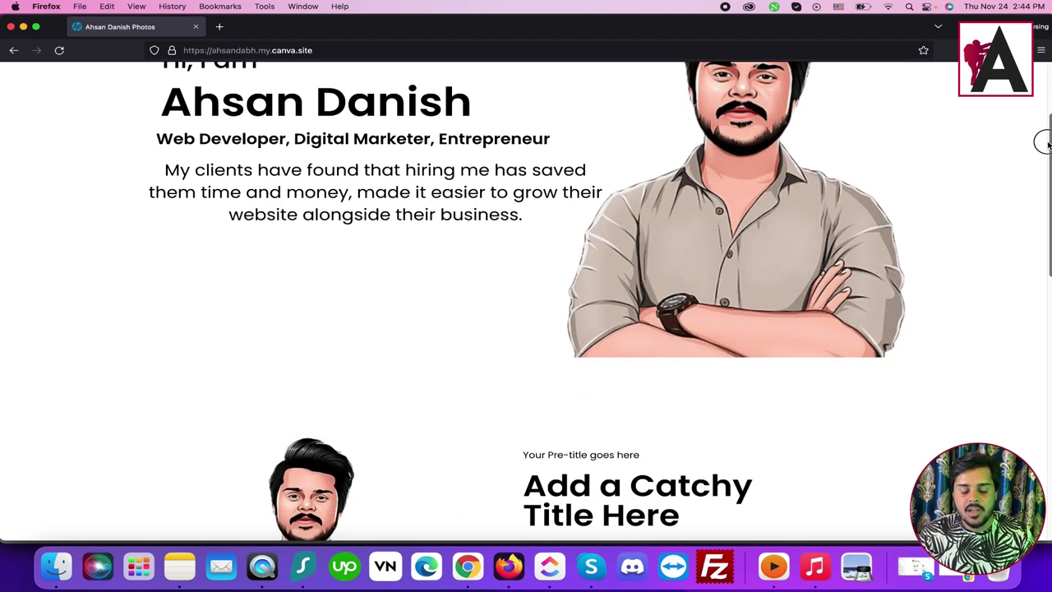